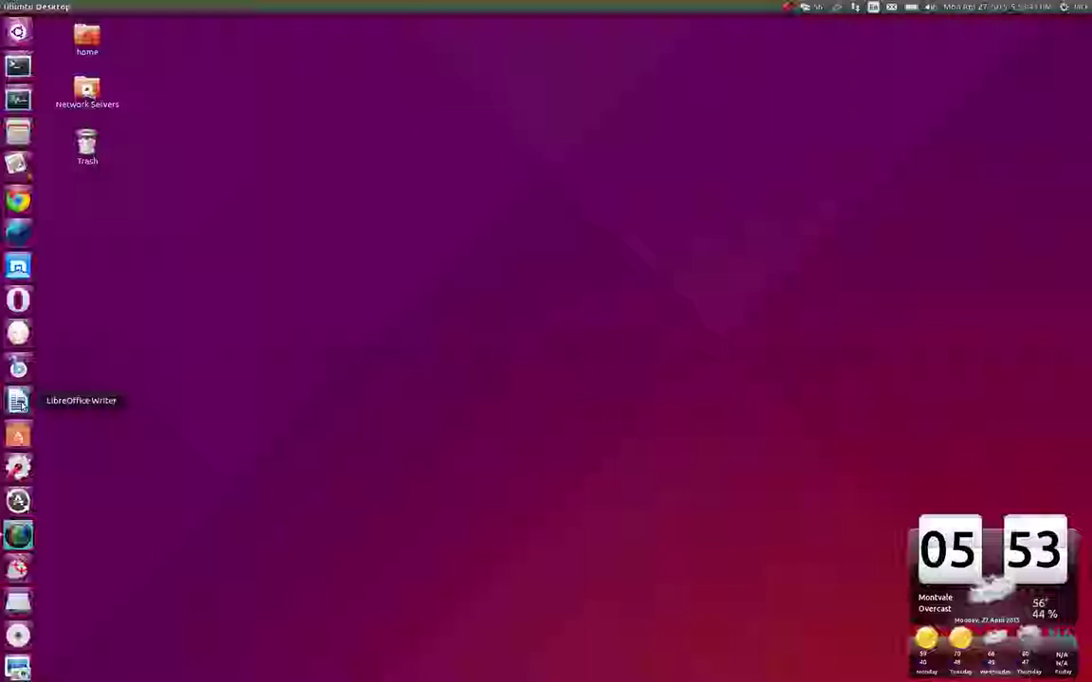
Launch LibreOffice Writer and recover the BEGINNING WITH LINUX LESSON PLAN document through Document Recovery
left_click(18, 402)
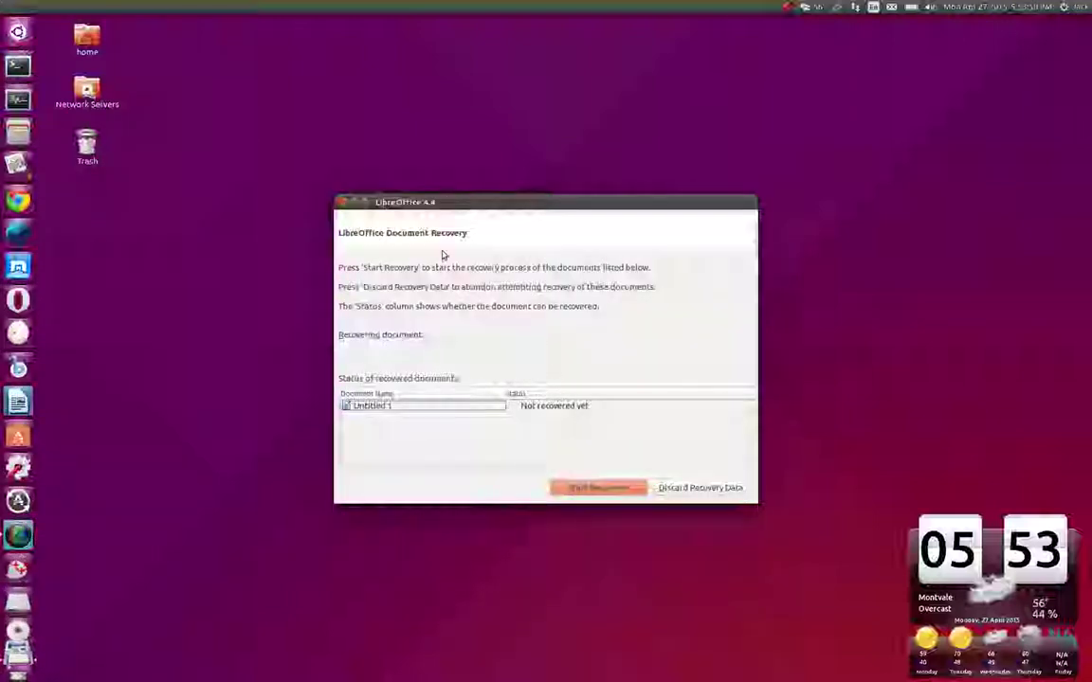
left_click(601, 488)
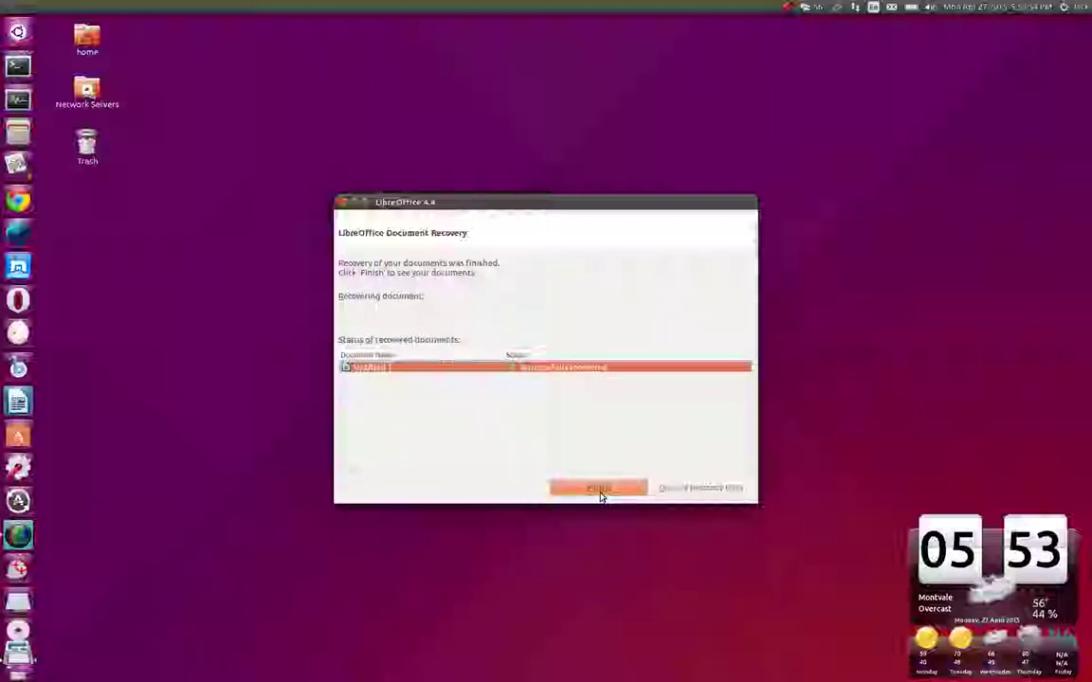
left_click(599, 488)
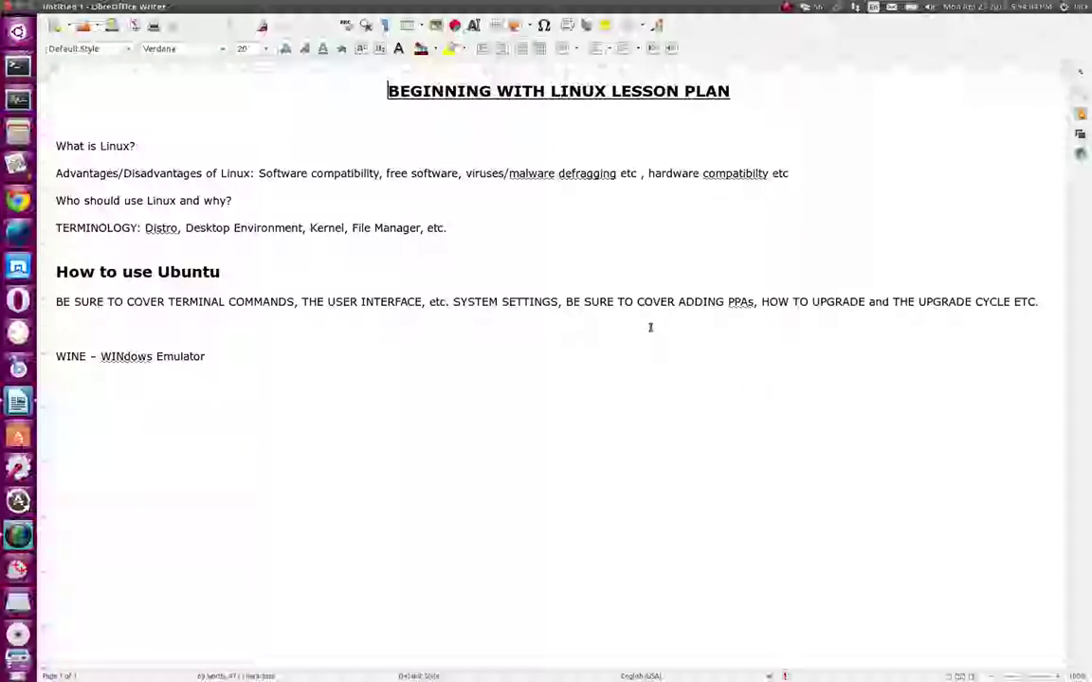
On the empty line below WINE, type and erase NTFS, then type long runs of O's, P's and B's
left_click(276, 451)
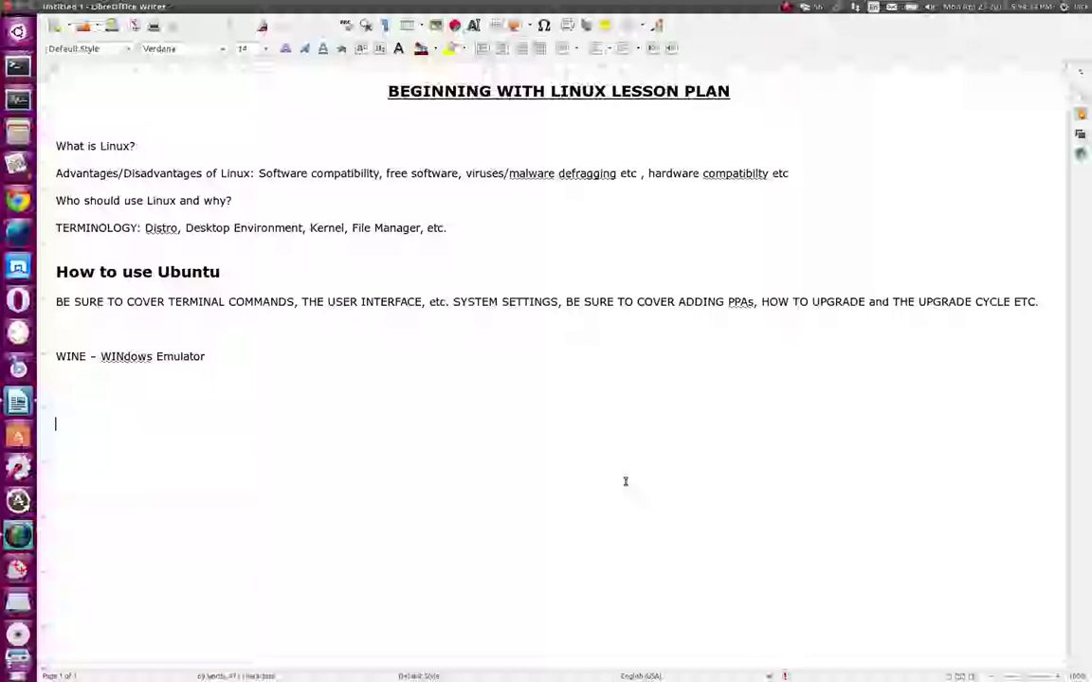
type("NTFS")
key("BackSpace")
key("BackSpace")
key("BackSpace")
key("BackSpace")
key("BackSpace")
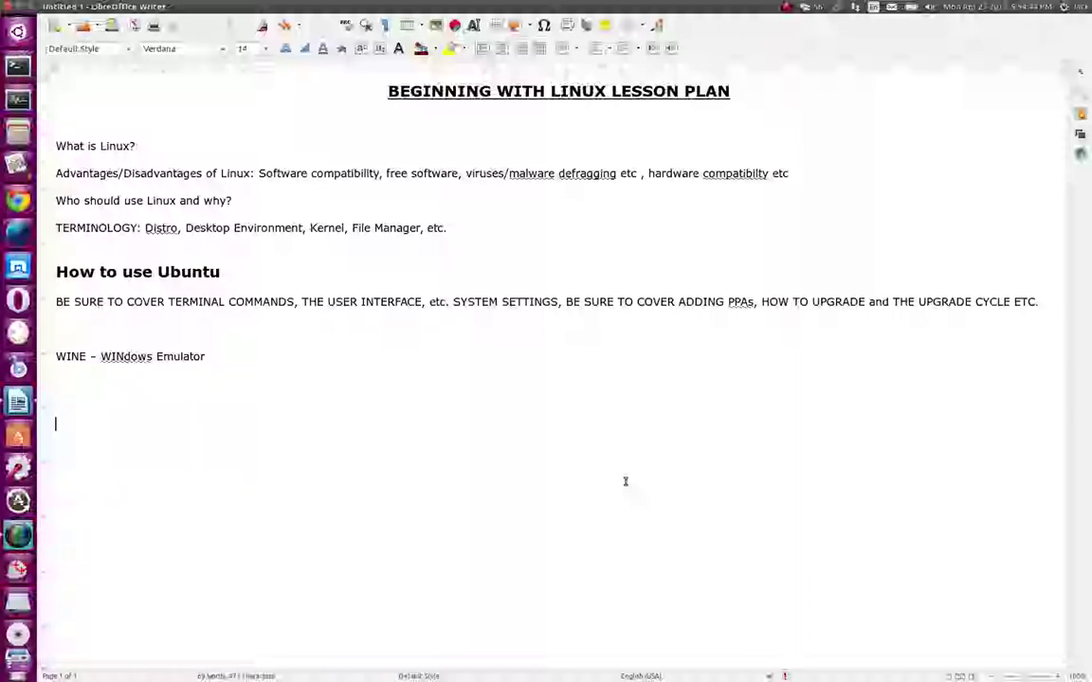
type("OOOOOOOOOOOOOOOOOOOOOOOOOOOOOO")
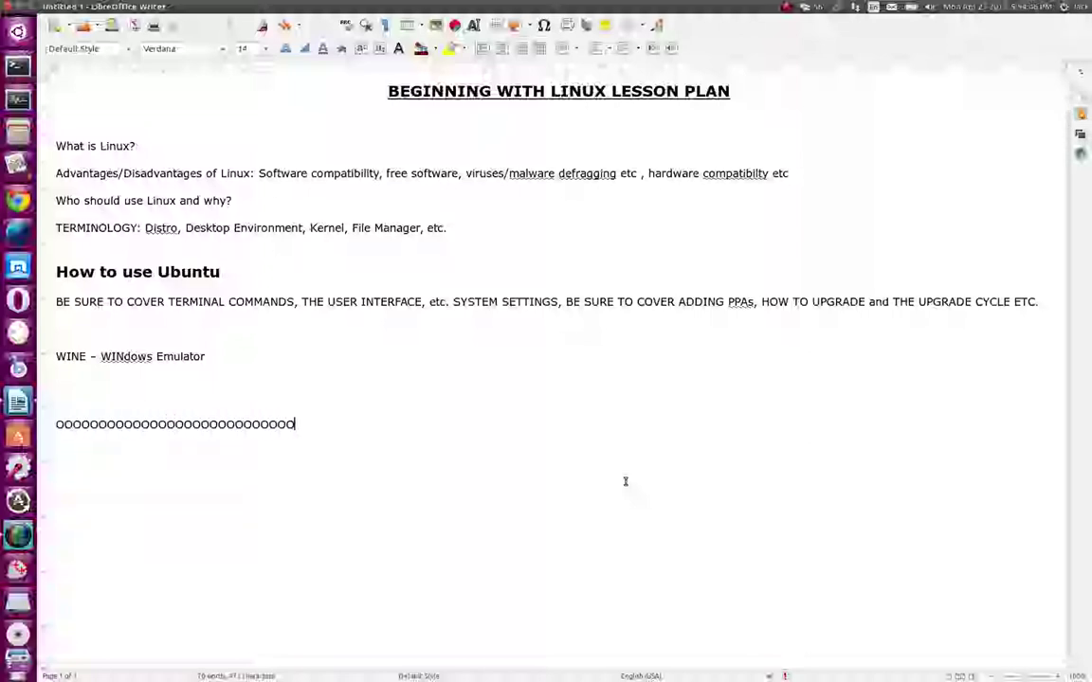
type("OOOOOOOOOOOOOOOOOOOOOOOOOOOOOOOOOOOOOOOOOOOOO")
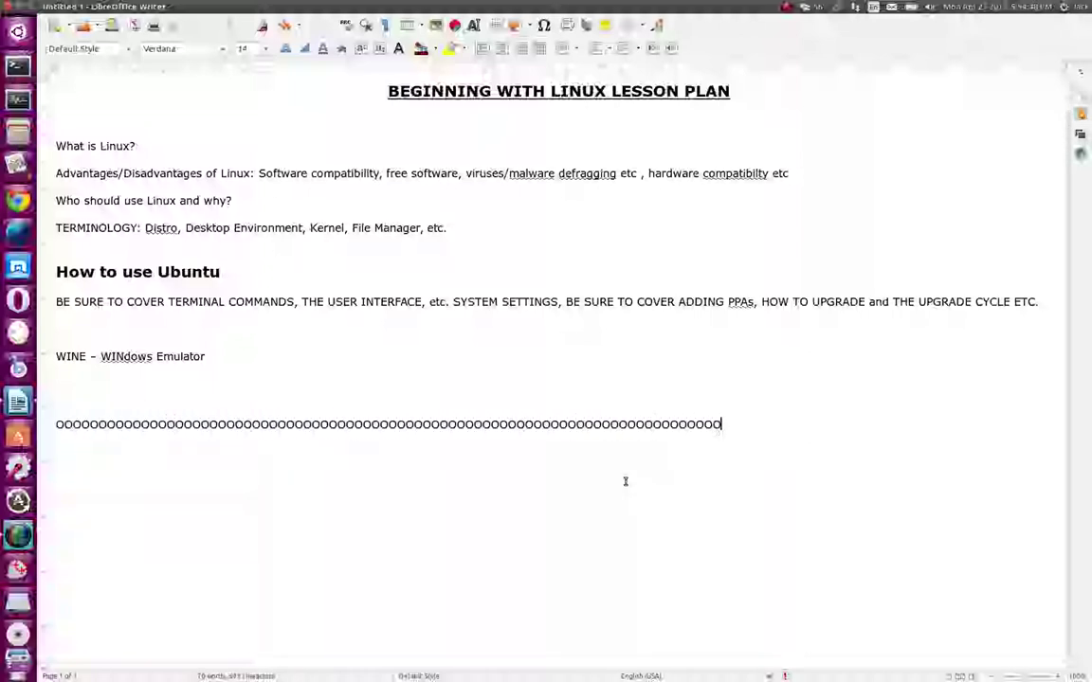
type("PPPPPPPPPPPPPPPPPPPPPPPPPPPPPPPPPPPPP")
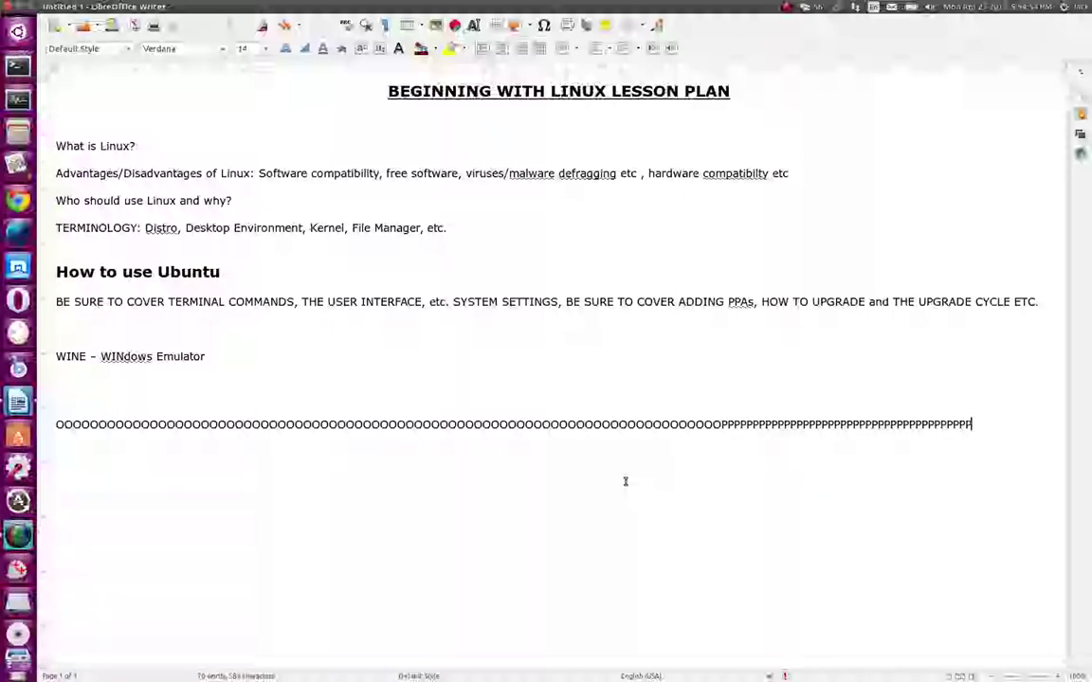
type("PPPBBBBBB")
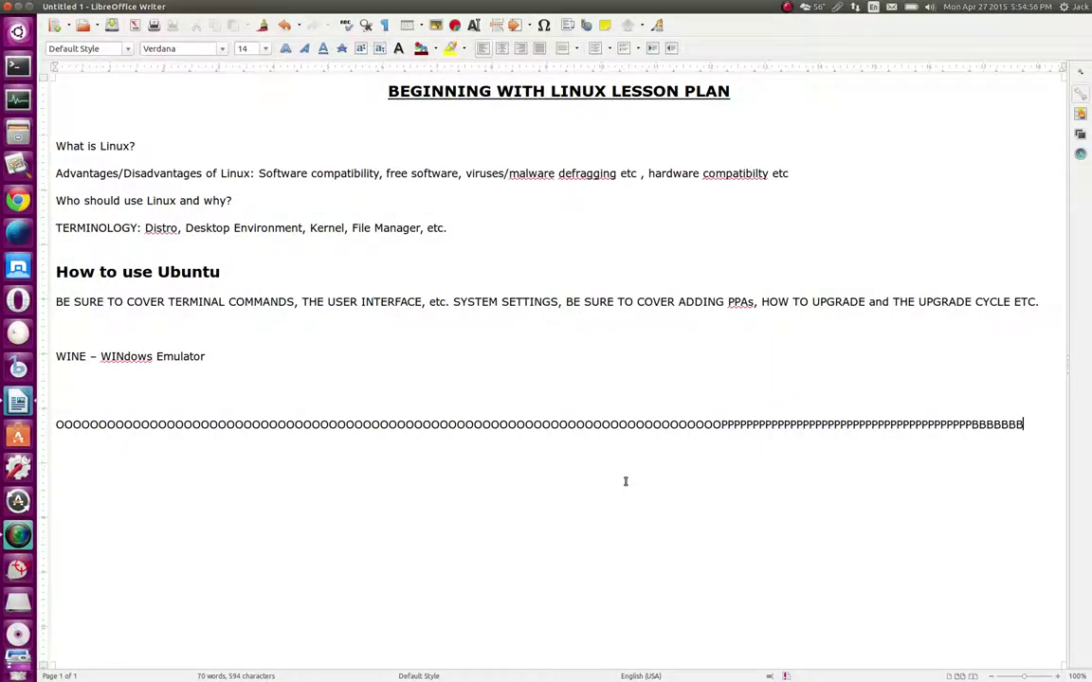
type("BBBBB")
Back in the lesson plan, select and delete the run of P's after the O's
left_click(13, 536)
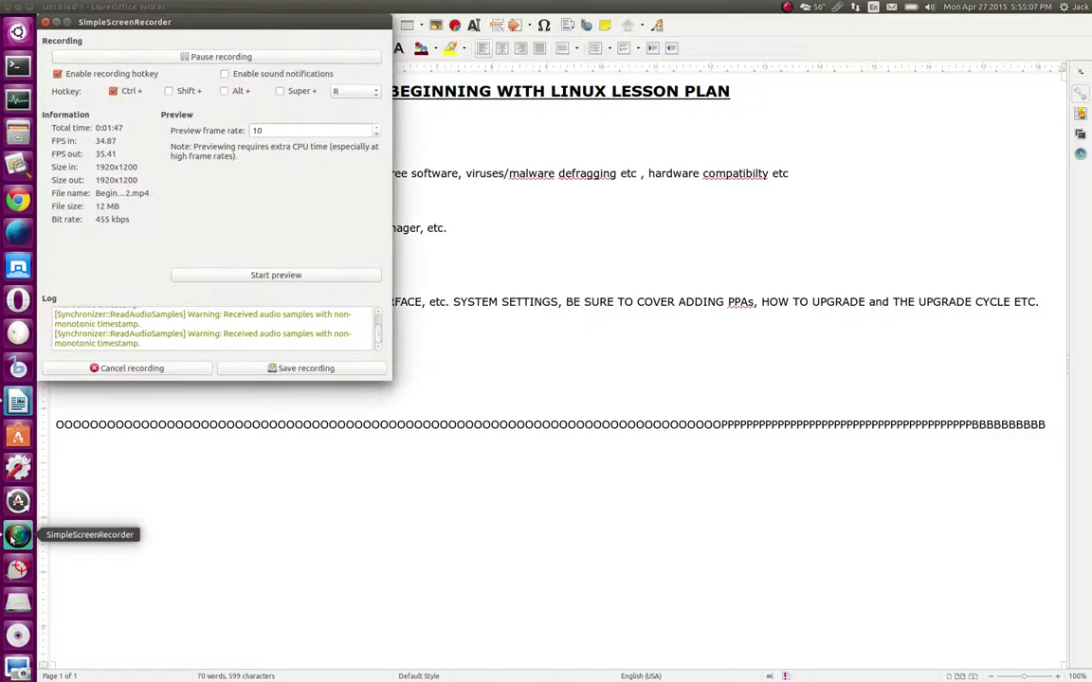
left_click(373, 565)
left_click(722, 425)
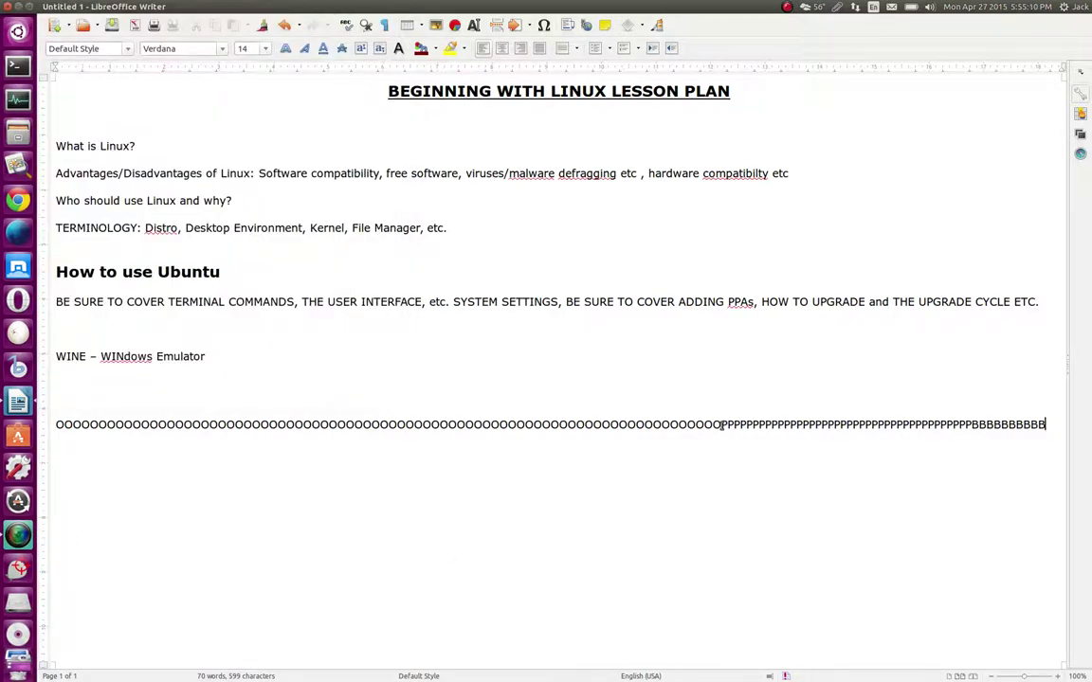
left_click_drag(722, 426, 973, 428)
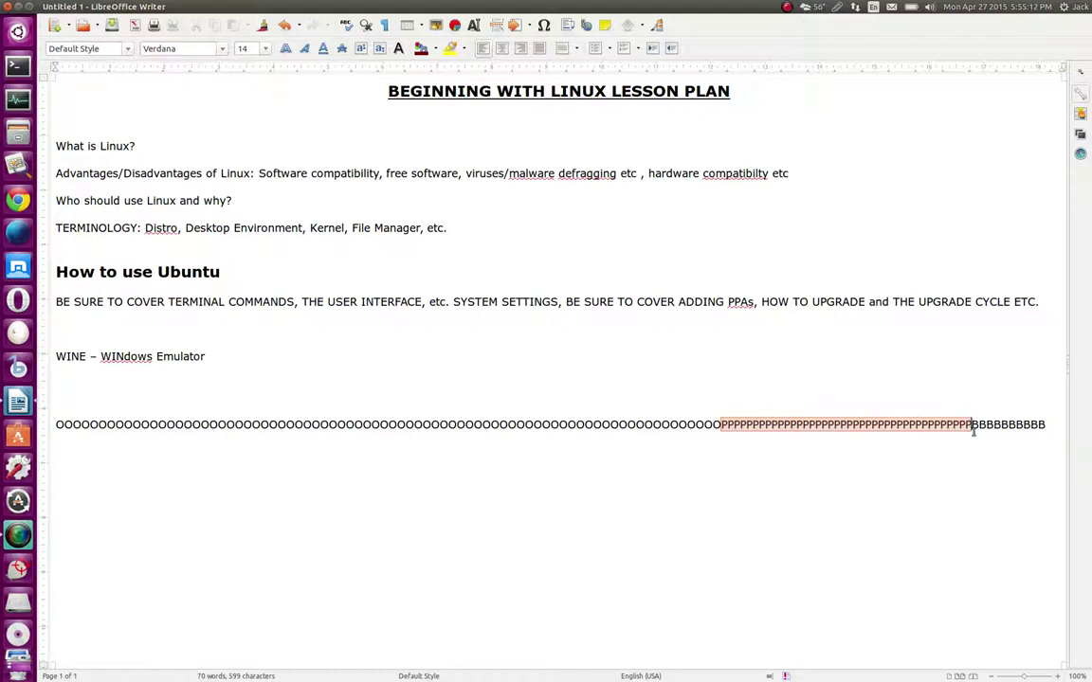
key("BackSpace")
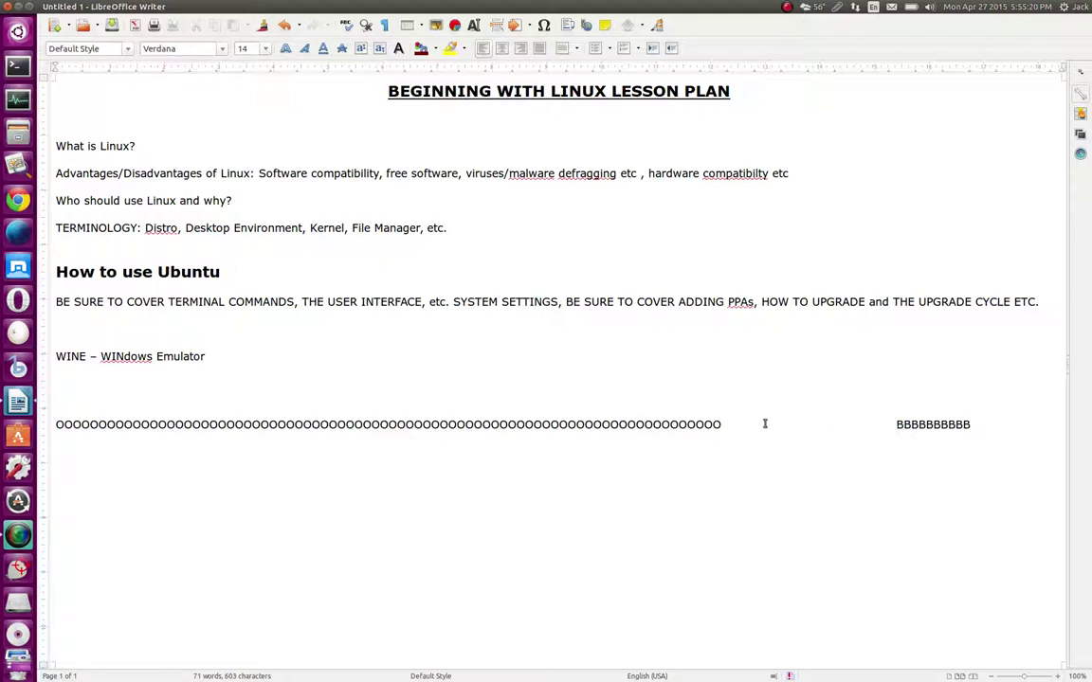
Remove the blank gap between the O's and B's and type a run of C's there
left_click(992, 422)
left_click(724, 424)
left_click_drag(724, 425, 893, 424)
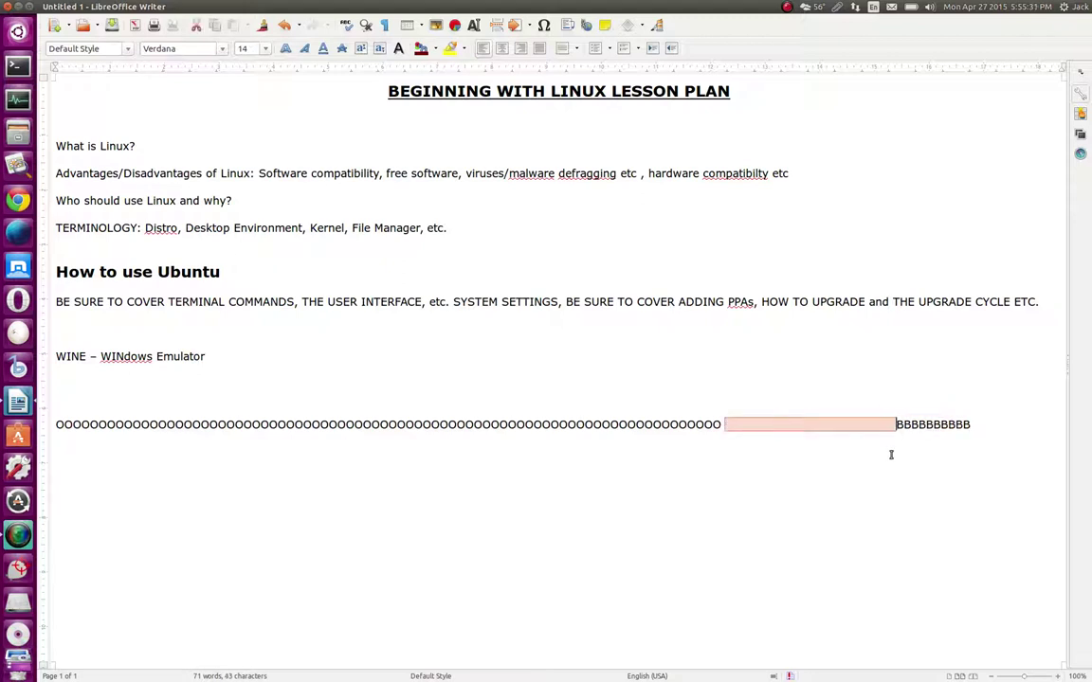
key("Delete")
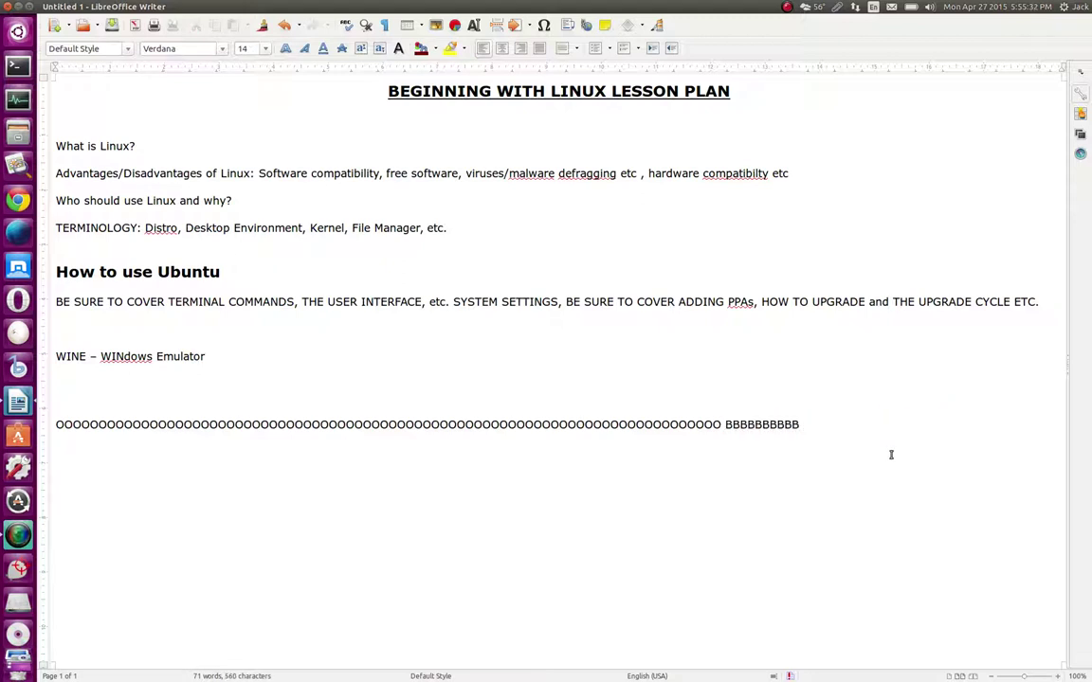
key("BackSpace")
type("CCCCCCCCCCCCCCCCCCCC")
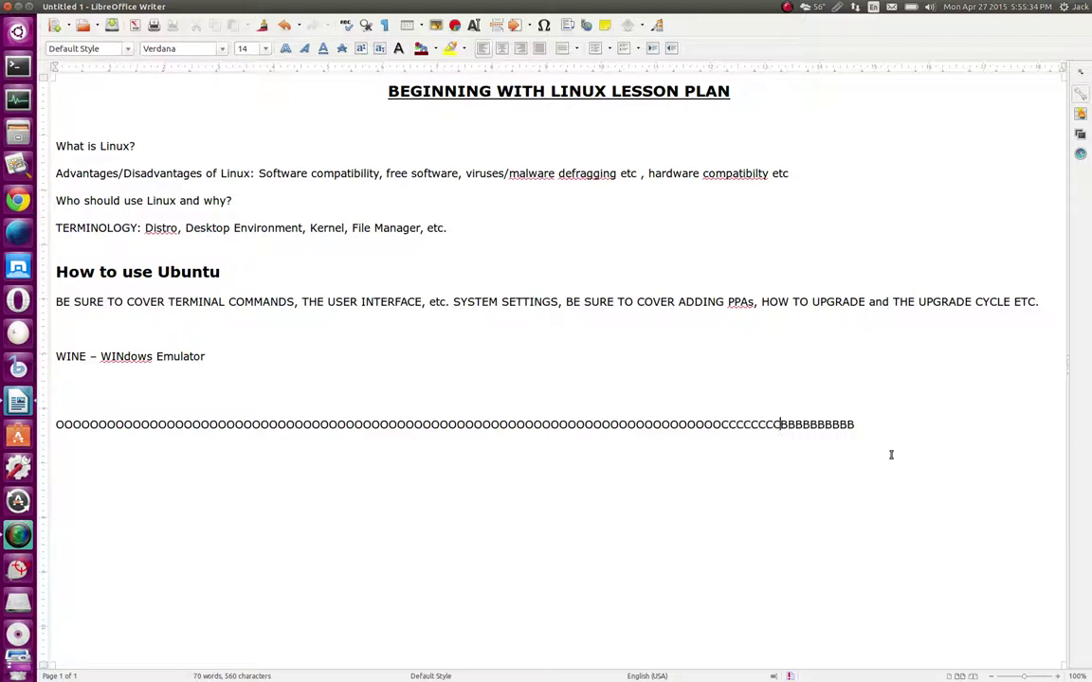
Type a second long run of C's after the B's, wrapping the test line
left_click(955, 439)
type("CCCCCCCCCCCCCCCCC")
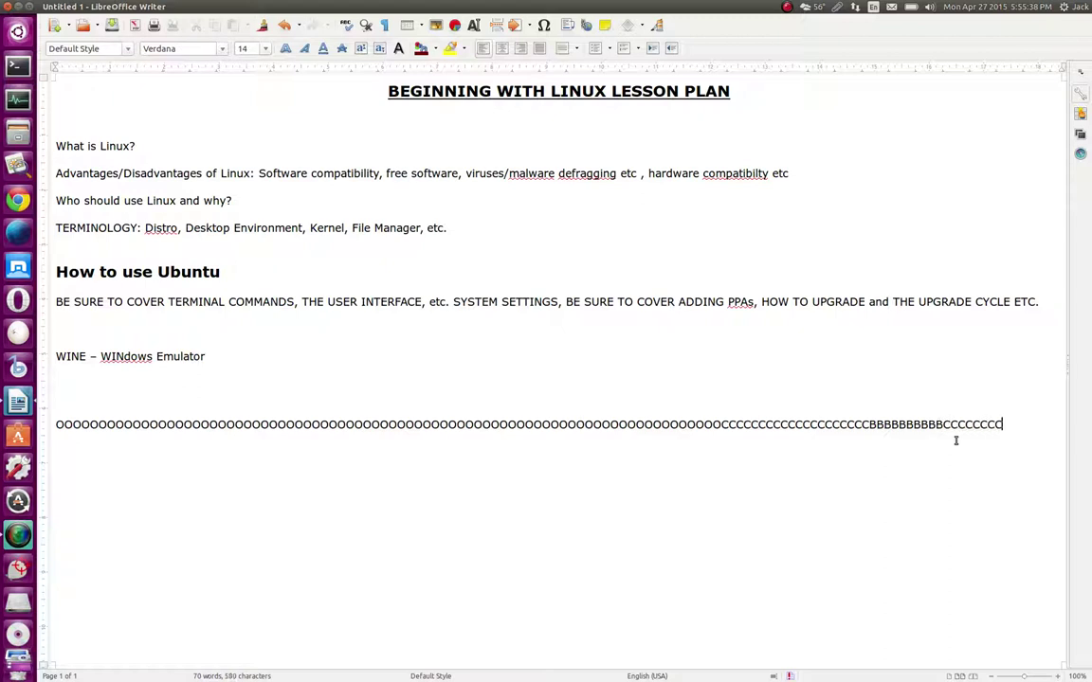
type("CCCCCCCCCC")
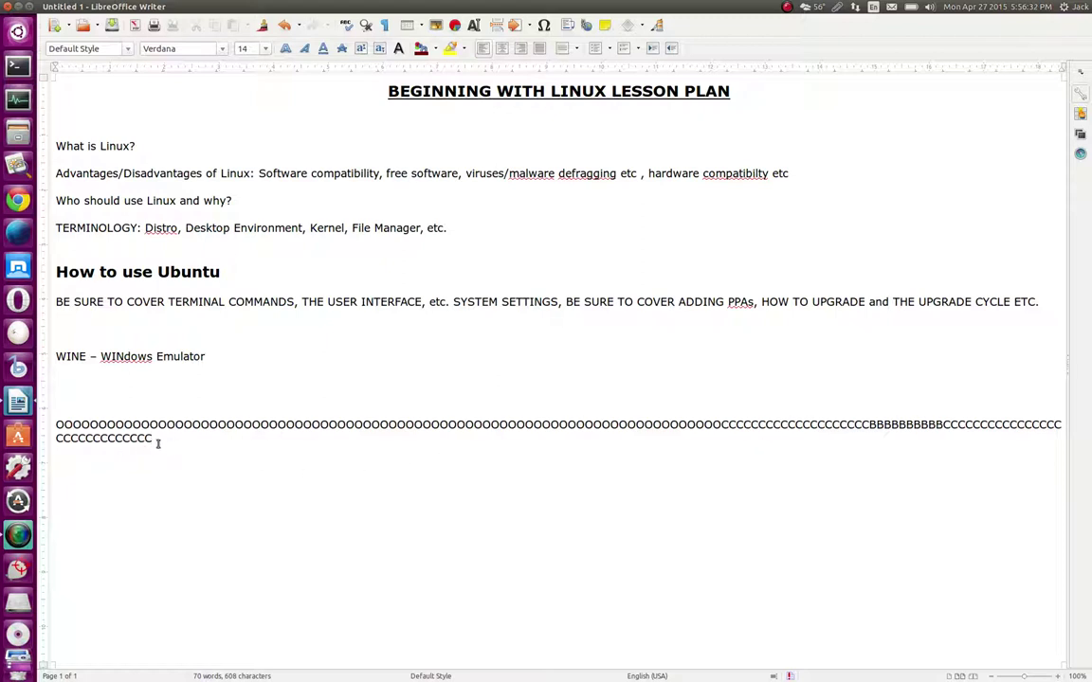
Clear the line of letter runs, then type ext4 and trim it back to ext
left_click_drag(158, 443, 55, 423)
type("O")
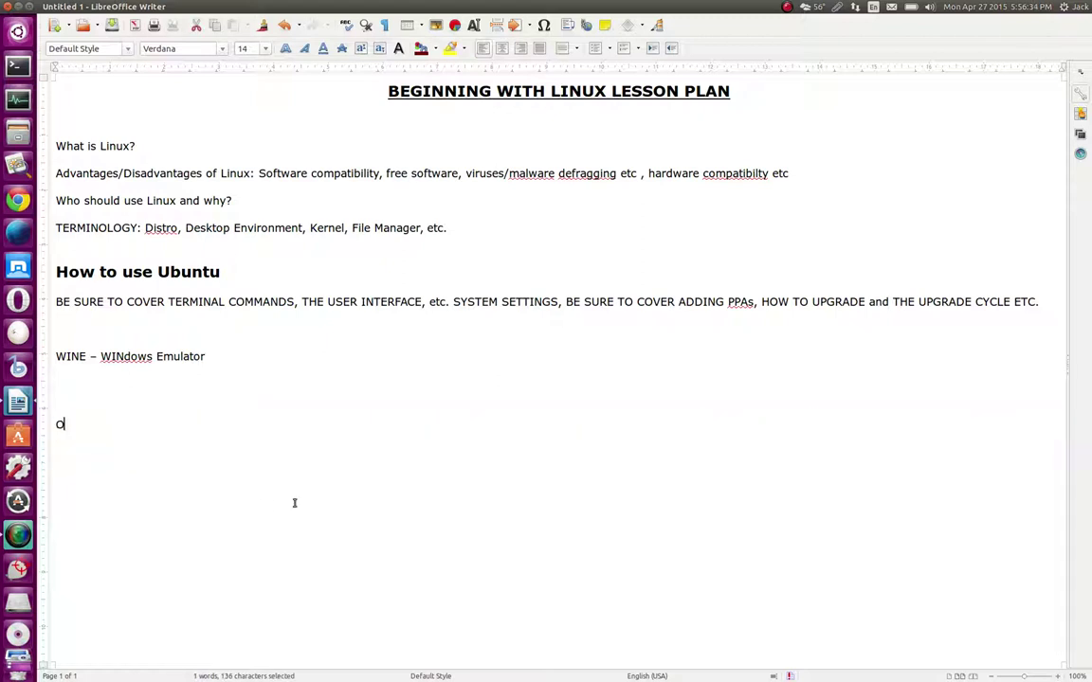
key("BackSpace")
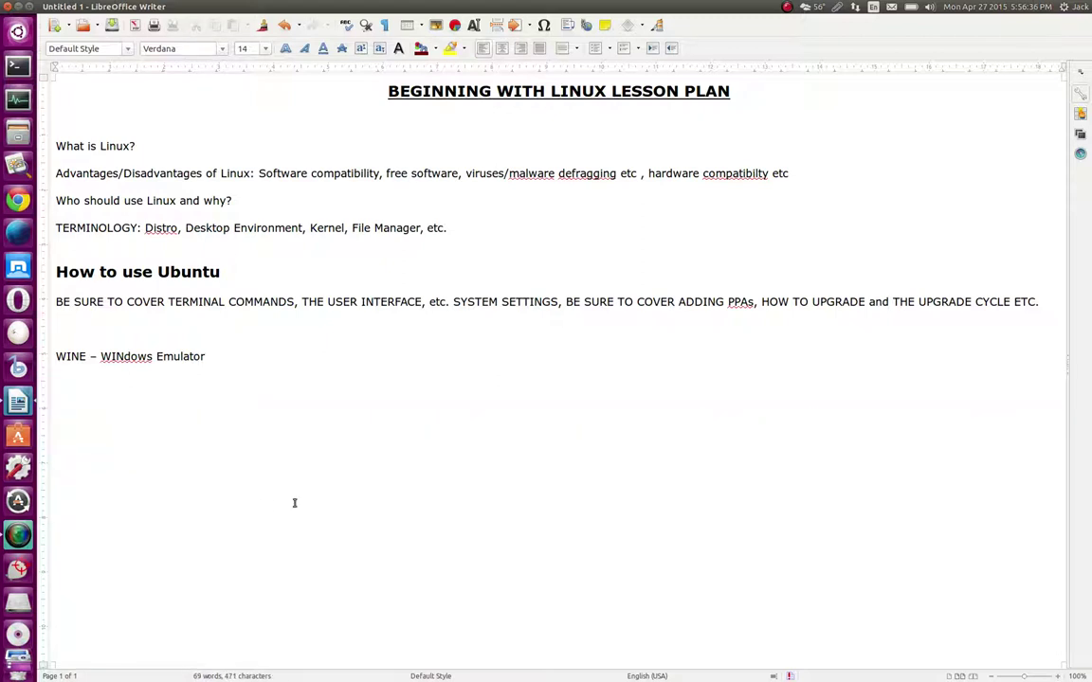
type("ext4")
key("BackSpace")
key("BackSpace")
key("BackSpace")
key("BackSpace")
key("BackSpace")
Type runs of o's and P's, a tab, then C's, and tighten the spacing before the P's
type("ooooooooooooooooooooooo")
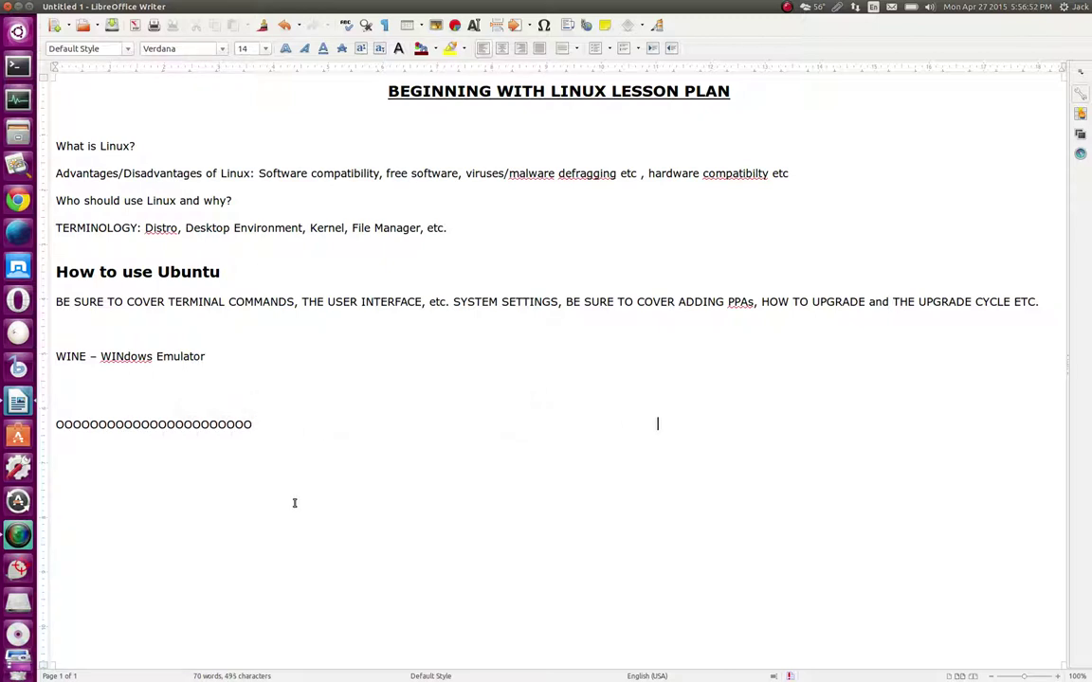
type("PPPPPPPPPPPPPPPPPPPPPP")
key("Tab")
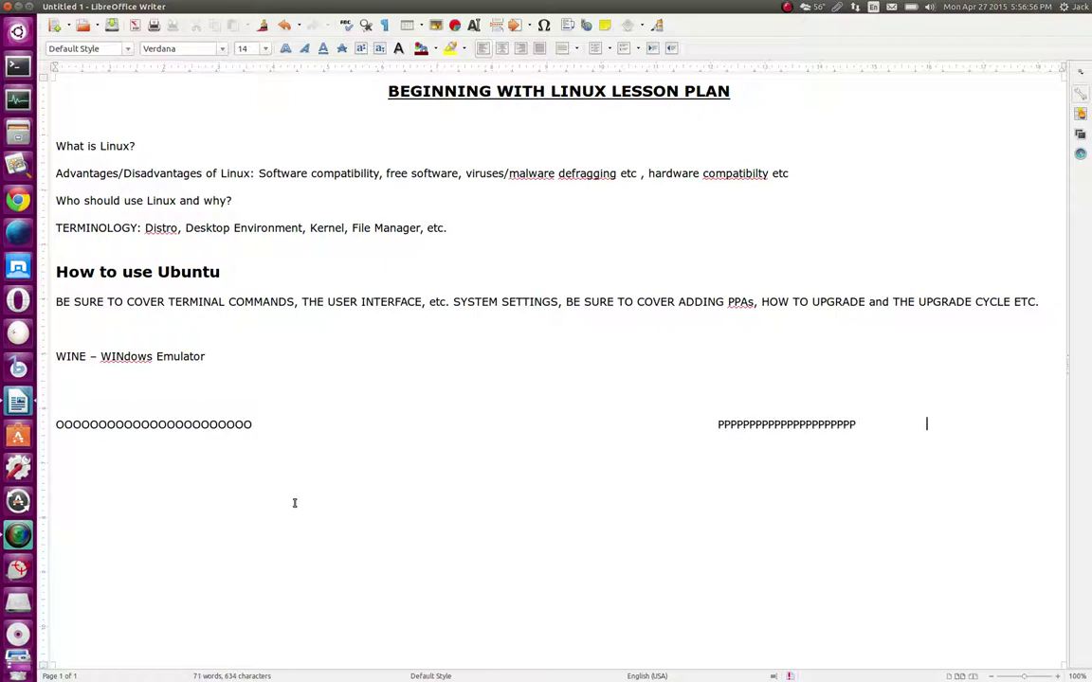
type("CCCCCCCCCCCCCCCCC")
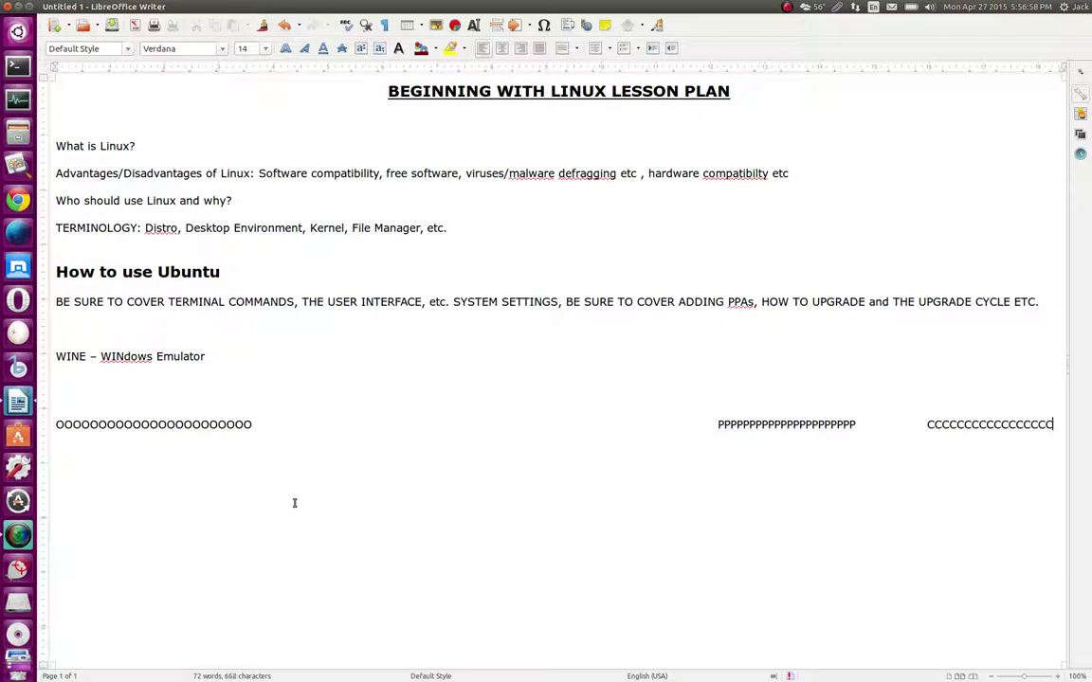
left_click(717, 425)
key("BackSpace")
key("BackSpace")
key("BackSpace")
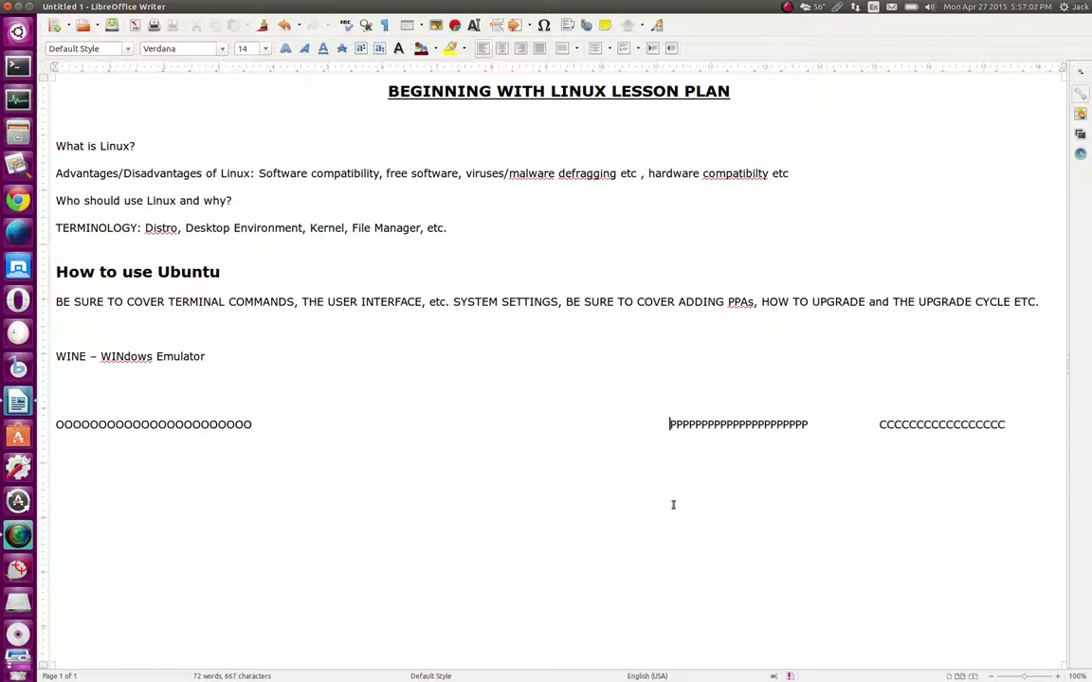
key("BackSpace")
key("BackSpace")
key("BackSpace")
key("BackSpace")
key("BackSpace")
key("BackSpace")
key("BackSpace")
key("BackSpace")
key("BackSpace")
key("BackSpace")
key("BackSpace")
key("BackSpace")
key("BackSpace")
key("BackSpace")
key("BackSpace")
key("BackSpace")
key("BackSpace")
key("BackSpace")
key("BackSpace")
key("BackSpace")
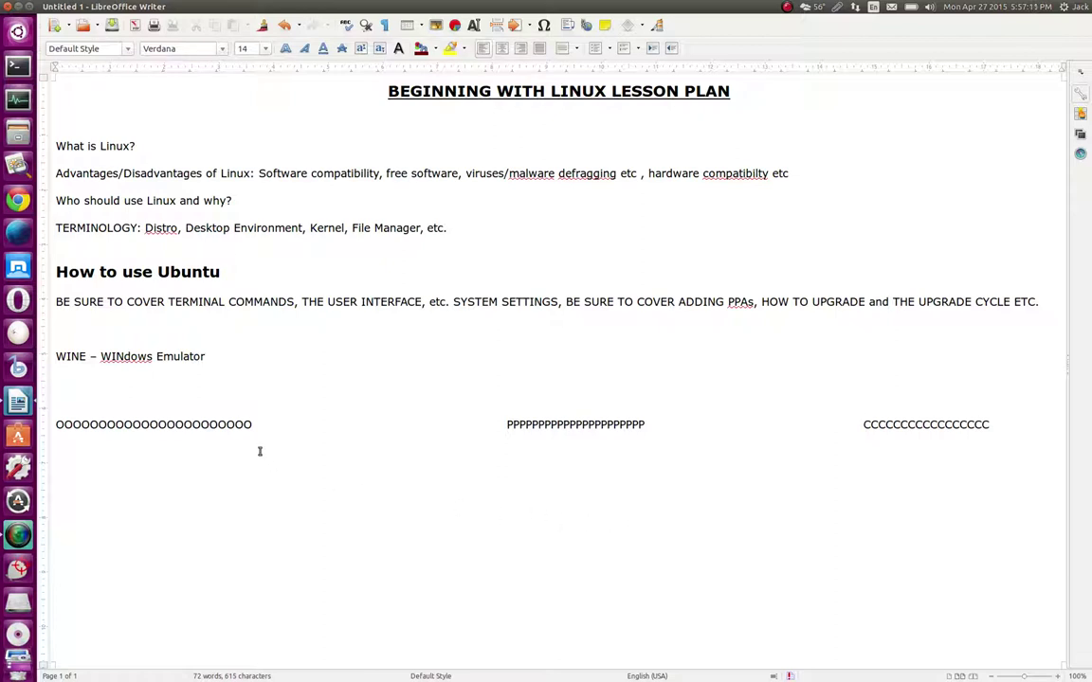
Insert a run of uppercase B's in the gap after the O's
left_click(287, 427)
left_click(327, 426)
type("BBBBBBBBBBBBBBBB")
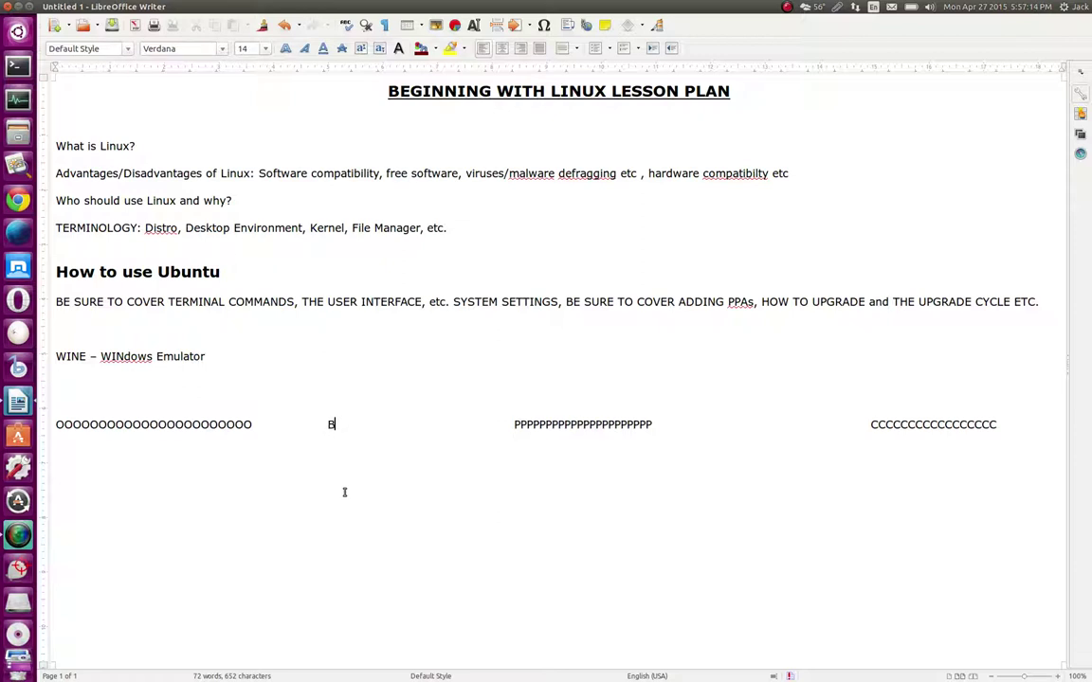
type("BB")
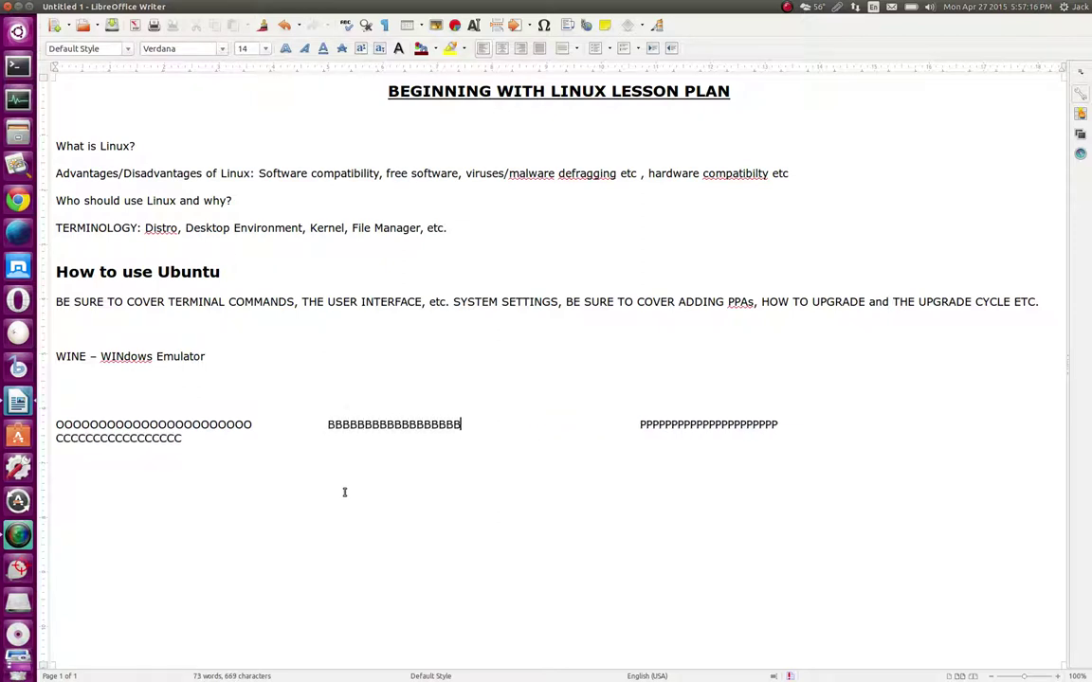
type("b")
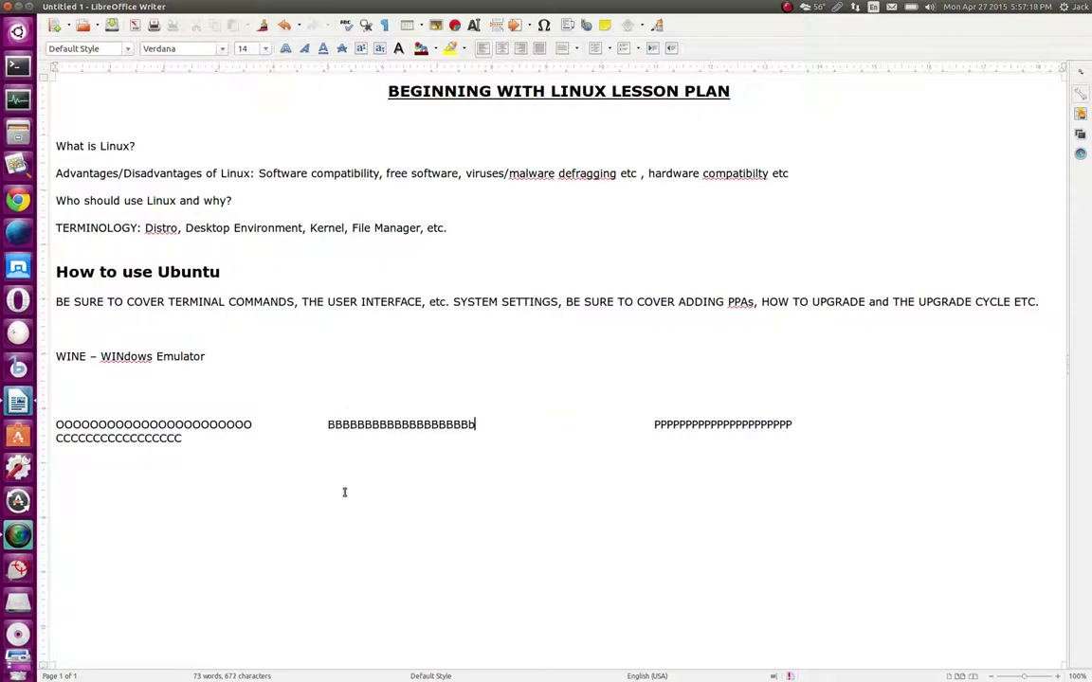
key("BackSpace")
type("B")
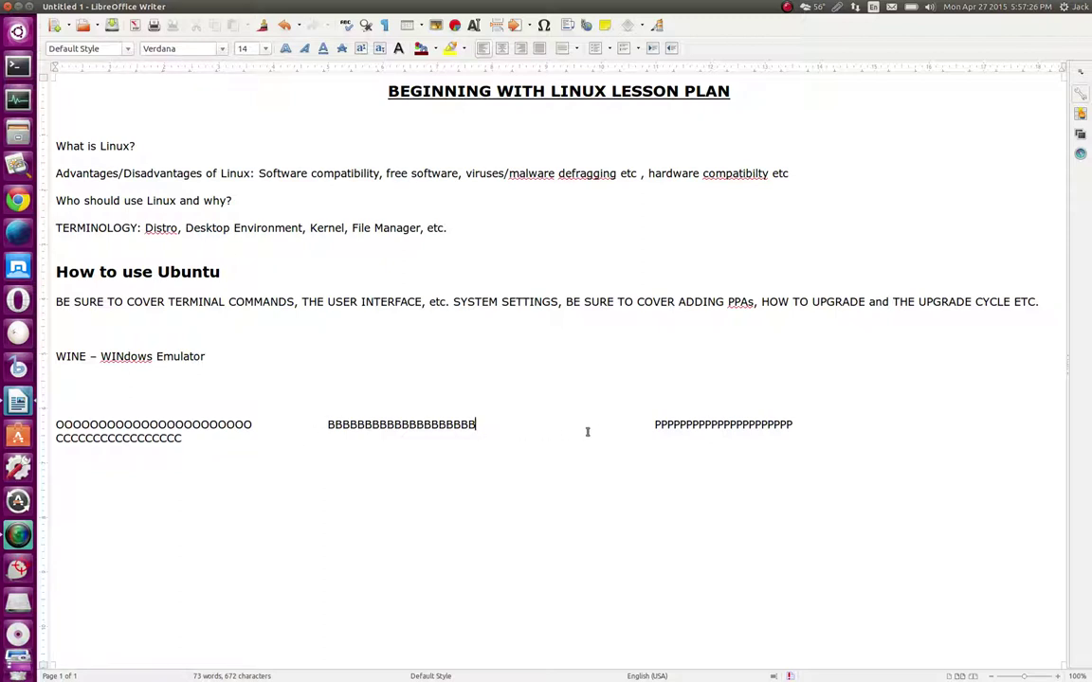
Replace the P's with a run of G's, then delete the whole block of repeated-letter test lines
mouse_move(653, 425)
left_mouse_down()
mouse_move(858, 423)
mouse_move(658, 422)
mouse_move(668, 421)
left_mouse_up()
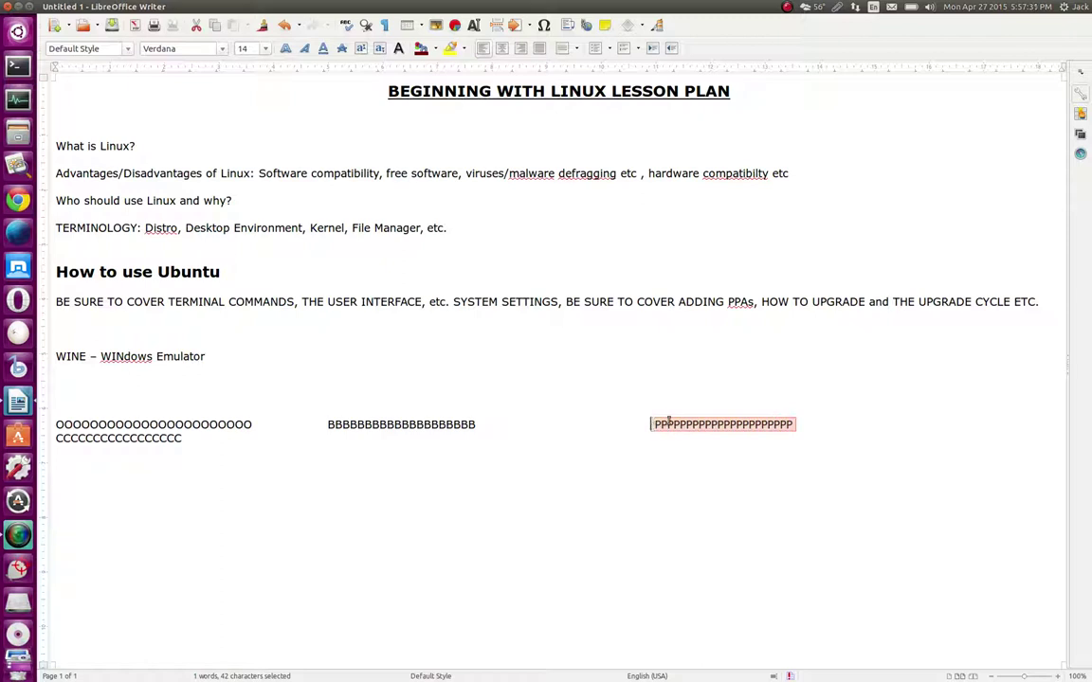
key("BackSpace")
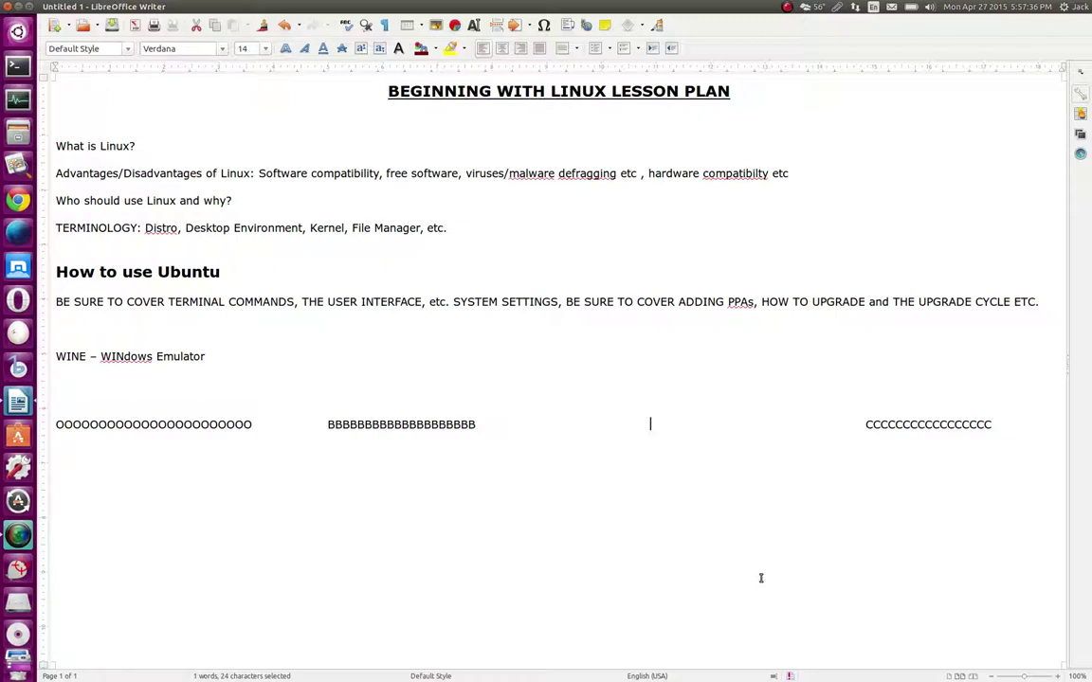
type("GGGGGGGGGGGGGGGGG")
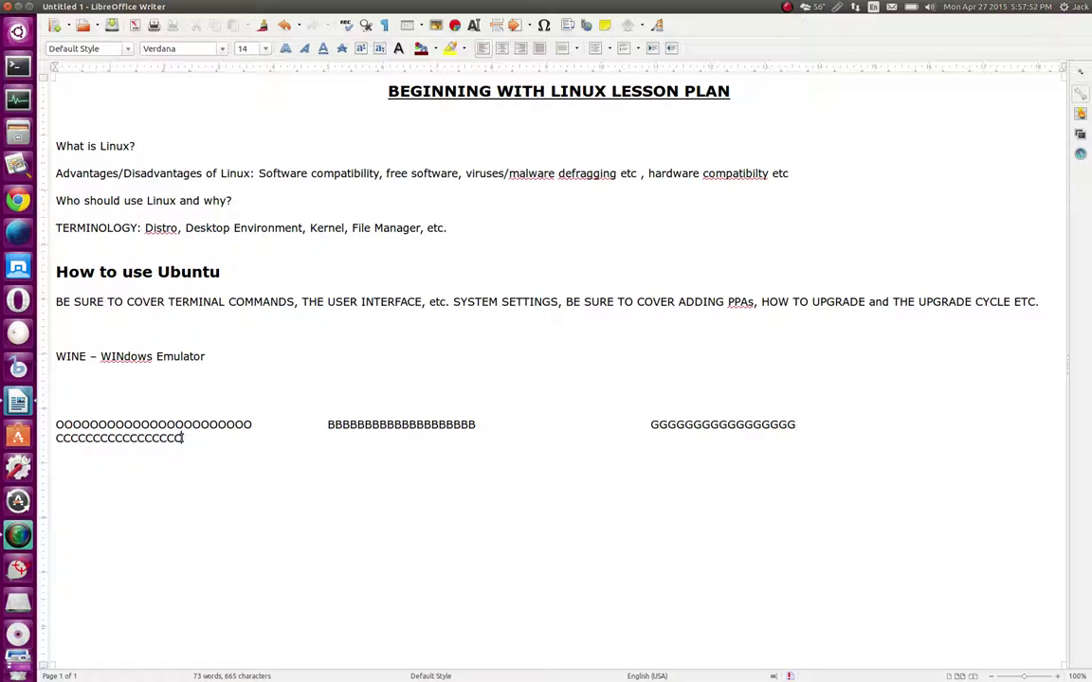
left_click(85, 410)
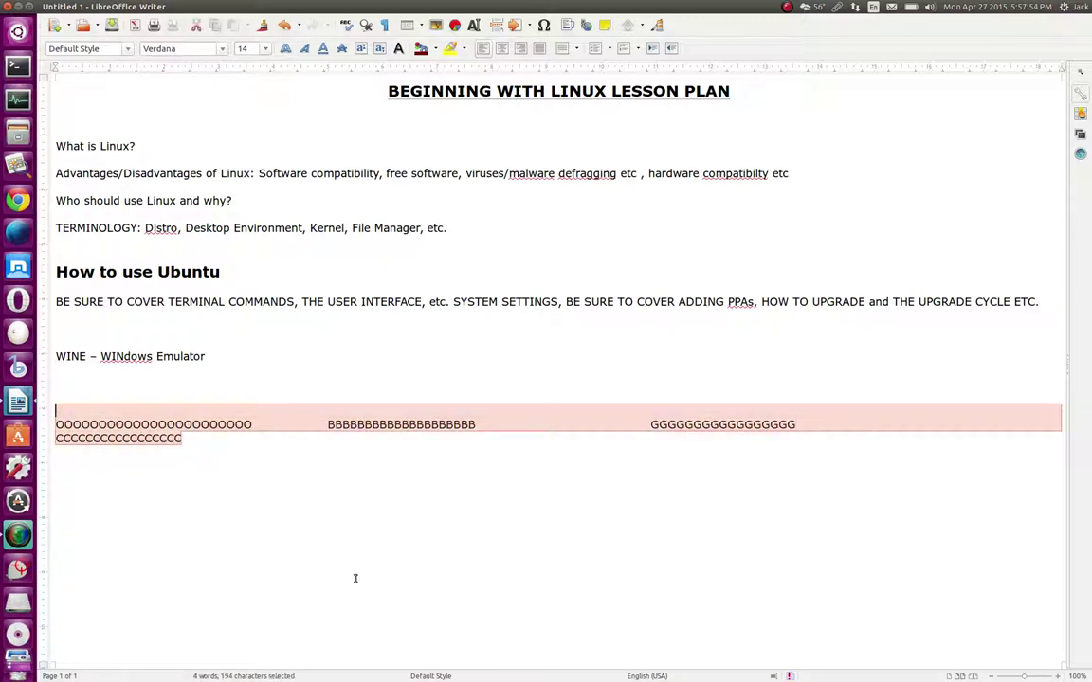
key("Delete")
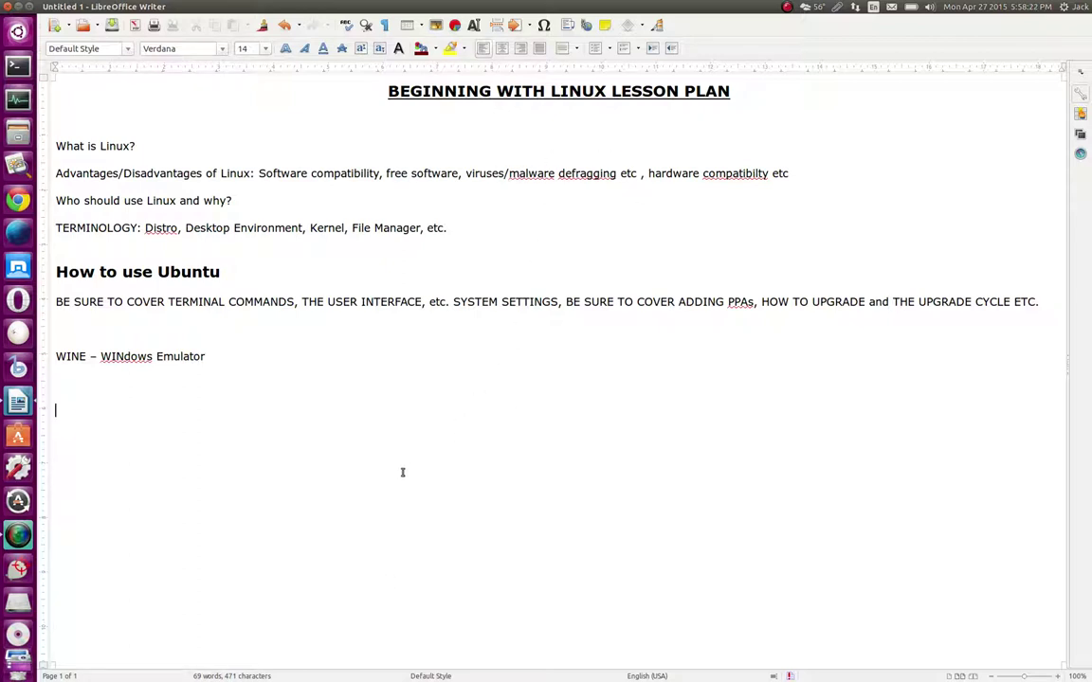
Minimize Writer and move the SimpleScreenRecorder window to the upper right
left_click(21, 7)
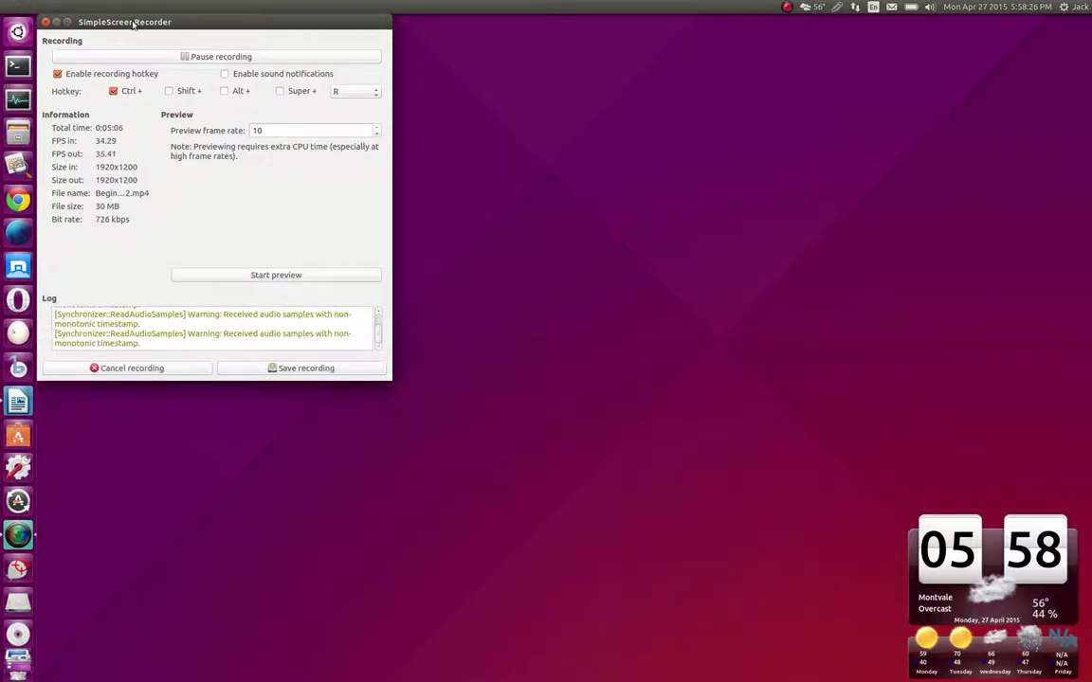
left_click_drag(186, 26, 915, 47)
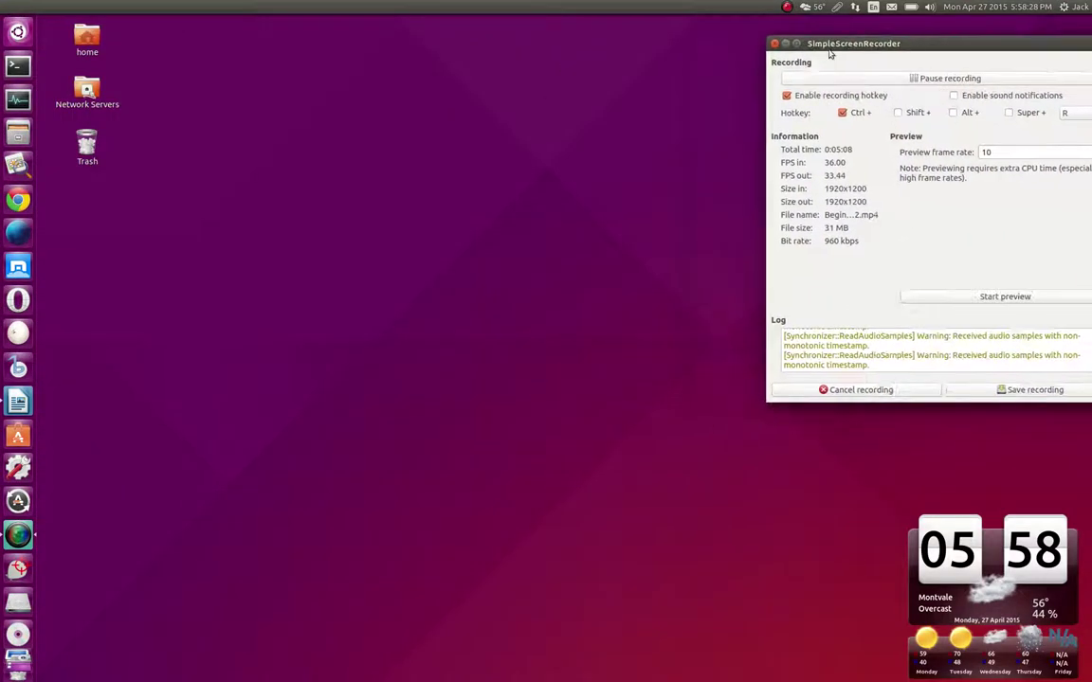
left_click(807, 6)
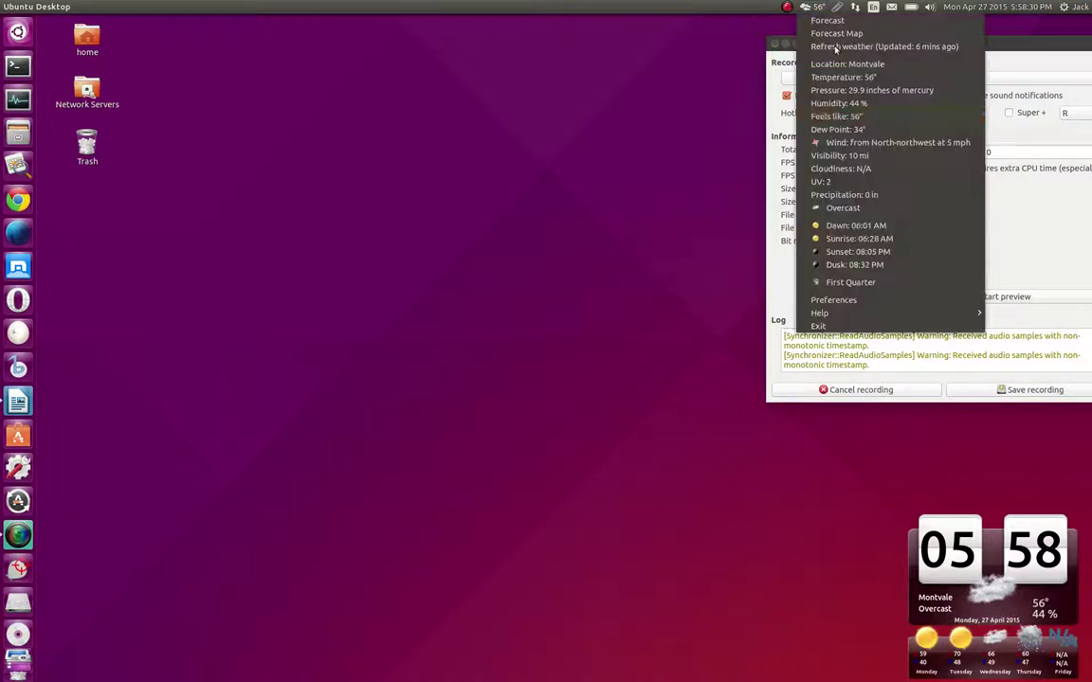
Quit the weather indicator and the clipboard indicator from the top panel
left_click(842, 327)
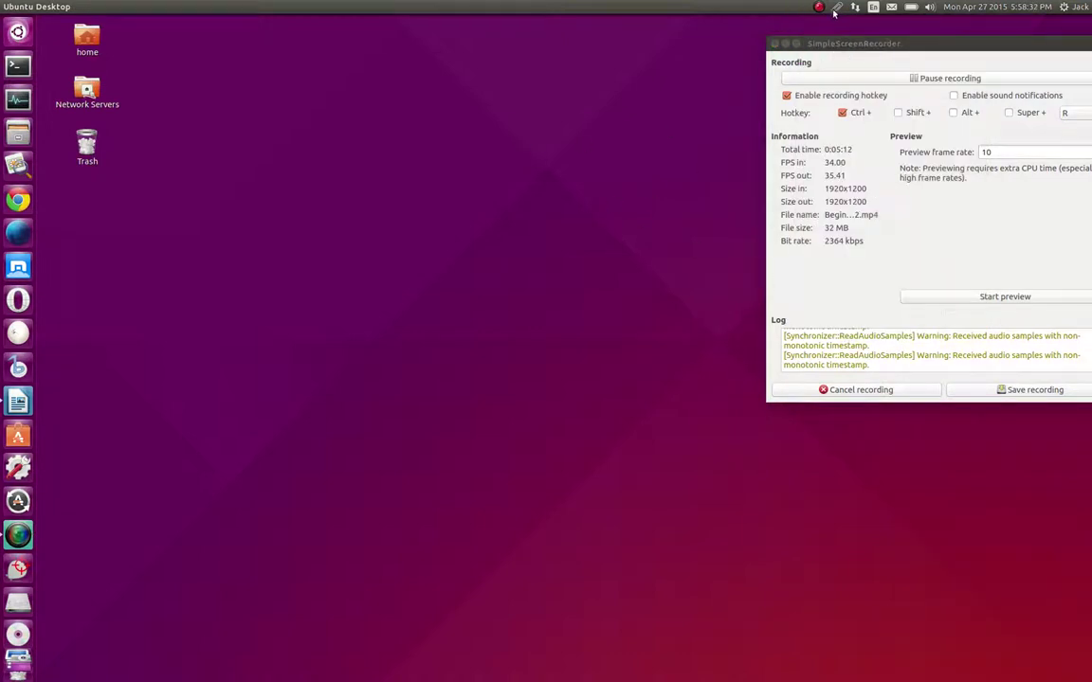
left_click(838, 8)
left_click(848, 65)
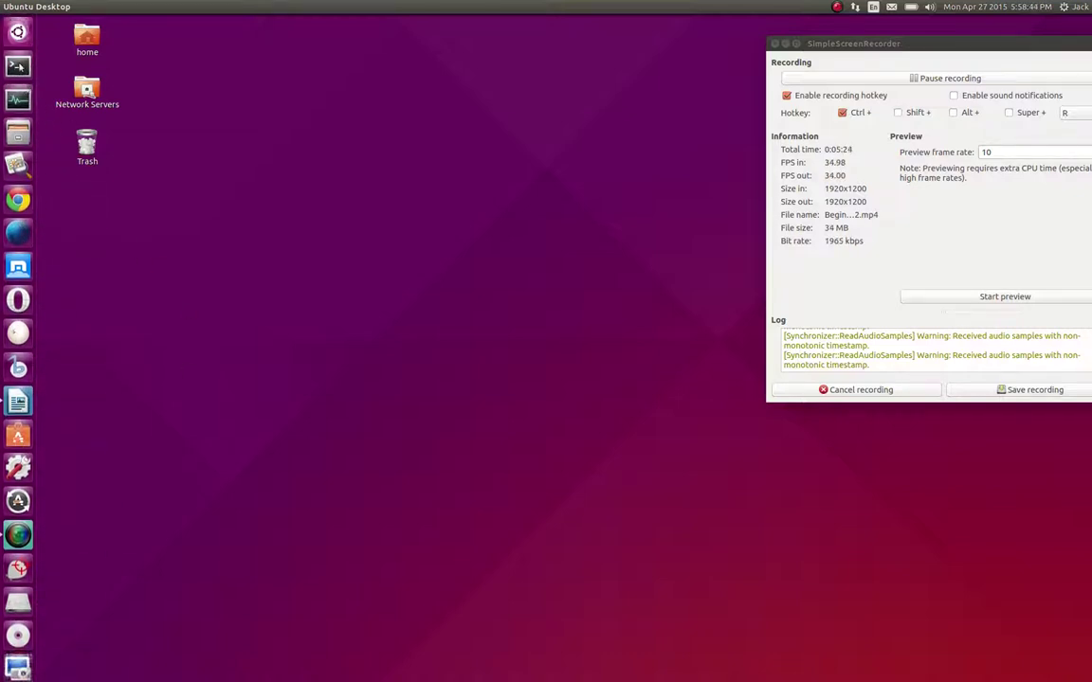
Open and minimize a terminal, then nudge the recorder window up and left
key("ctrl+alt+t")
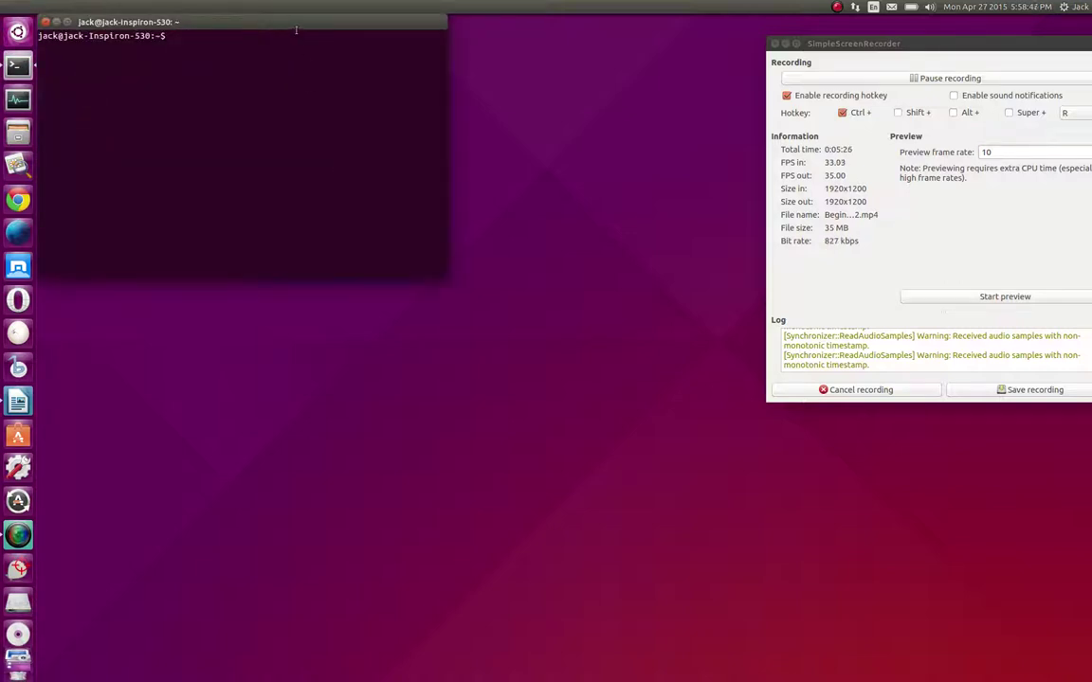
left_click(57, 22)
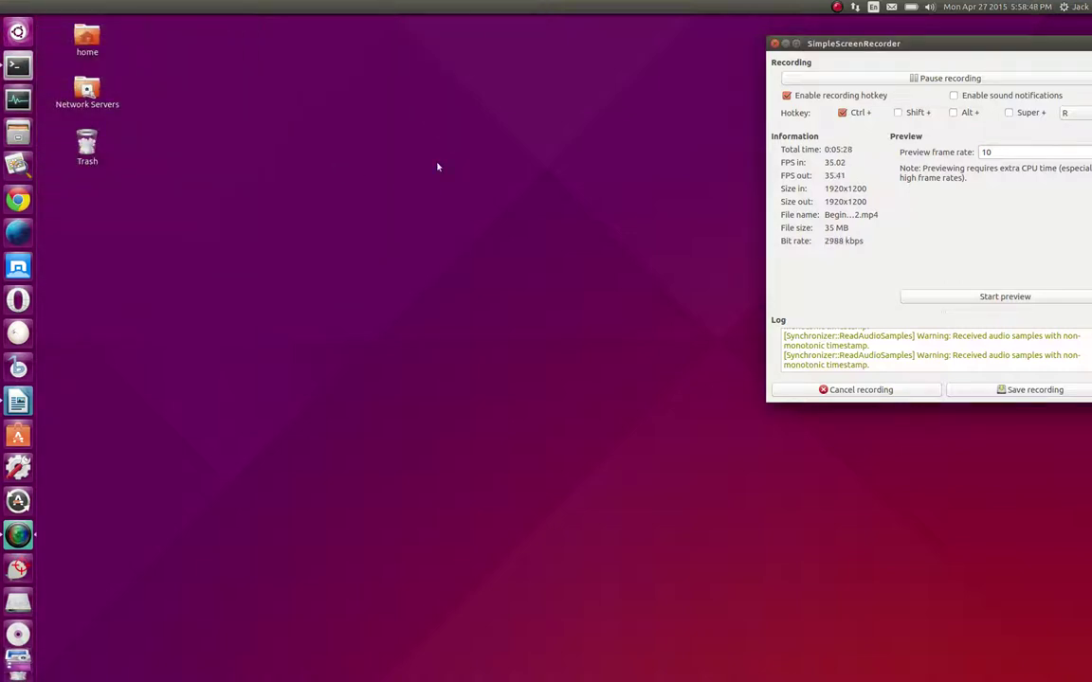
left_click_drag(834, 44, 790, 39)
left_click(445, 283)
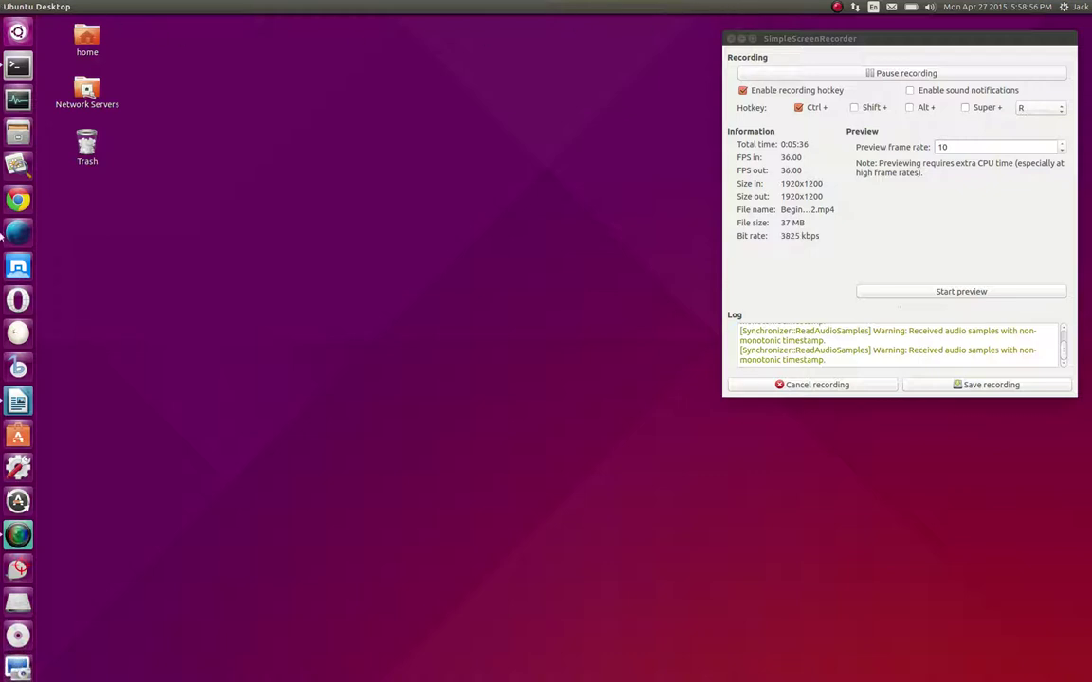
scroll(5, 284, "down", 3)
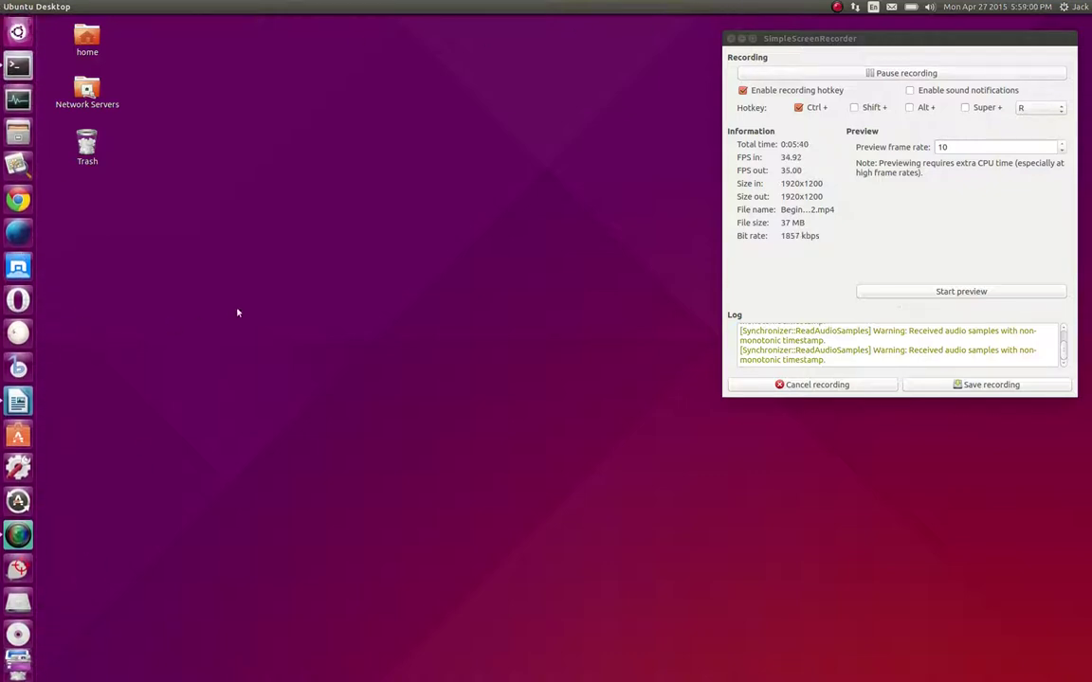
right_click(328, 303)
left_click(402, 399)
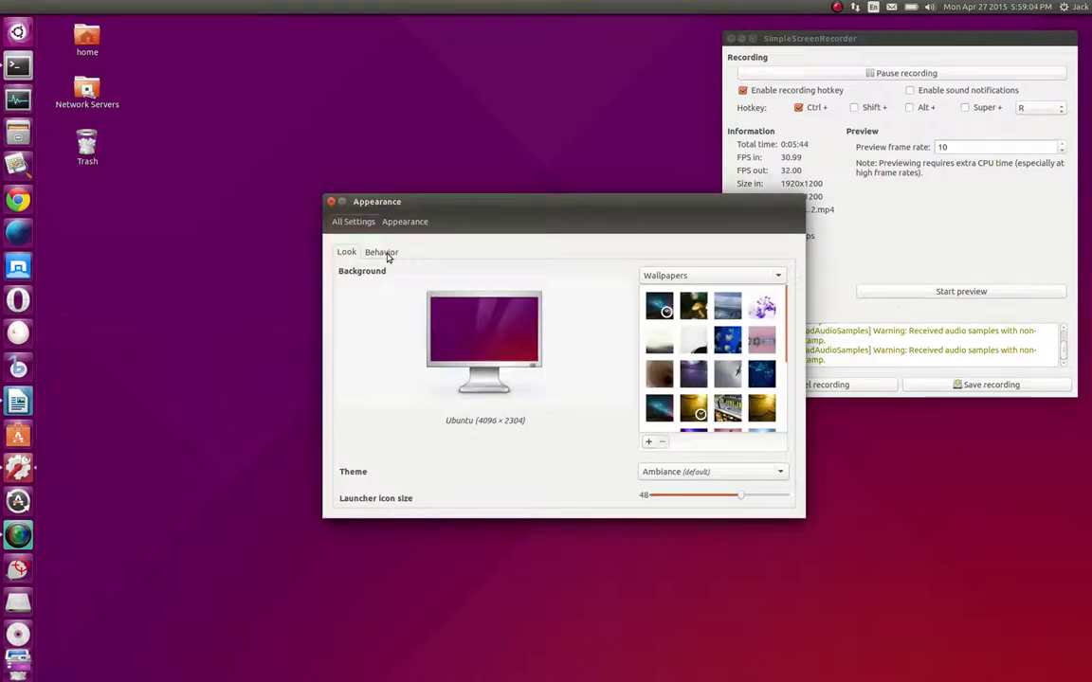
left_click(381, 252)
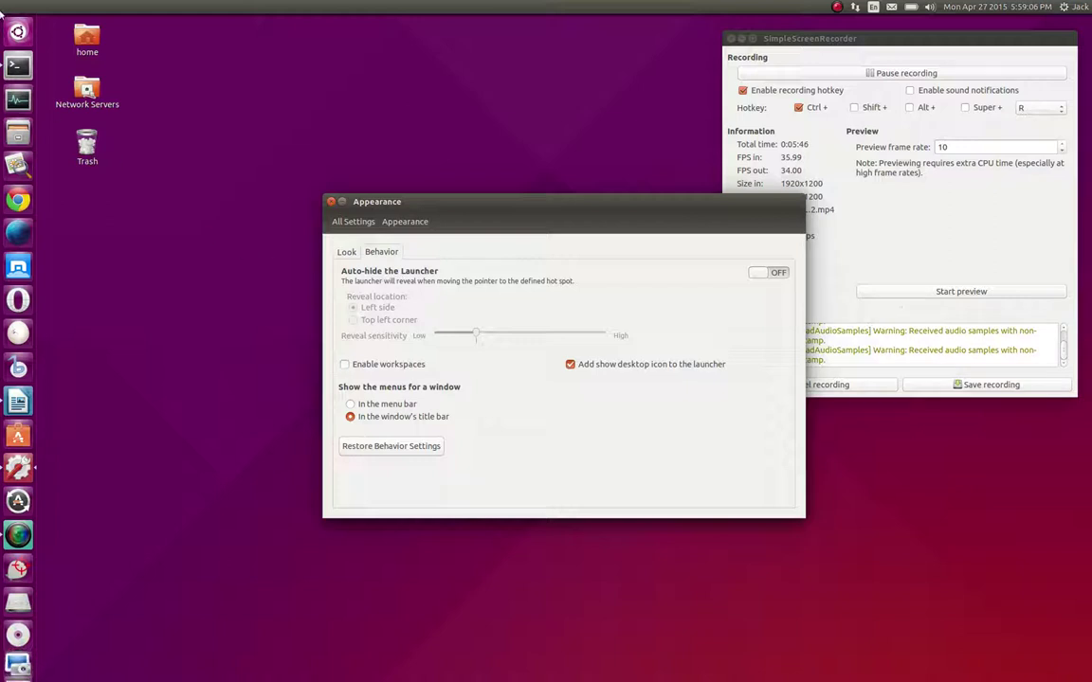
left_click(755, 276)
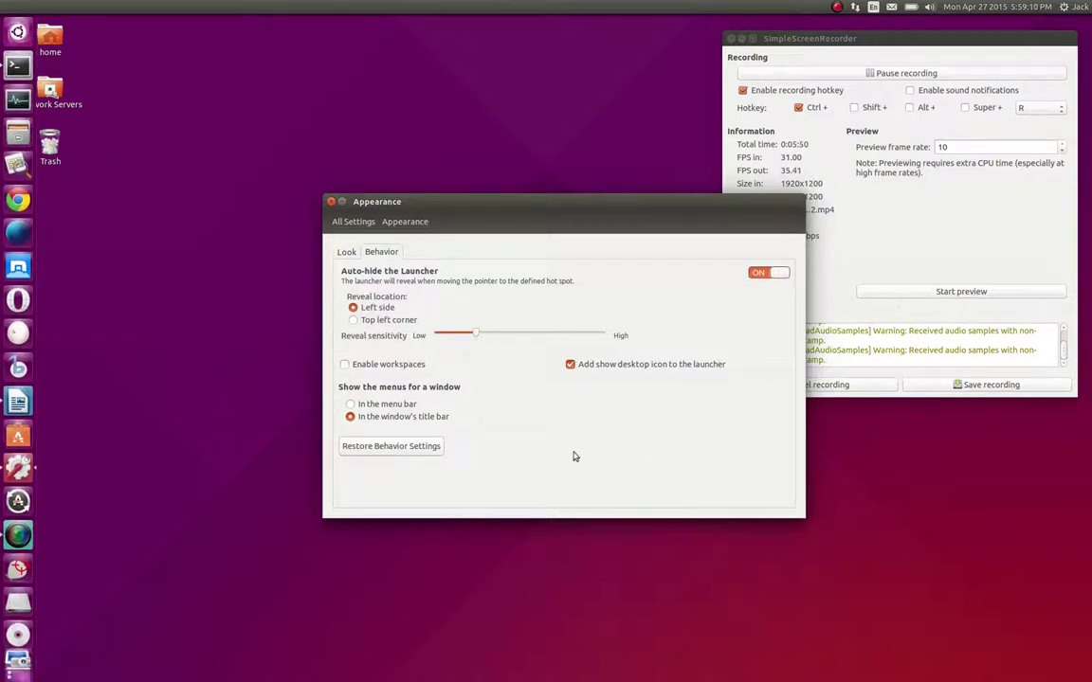
left_click(777, 274)
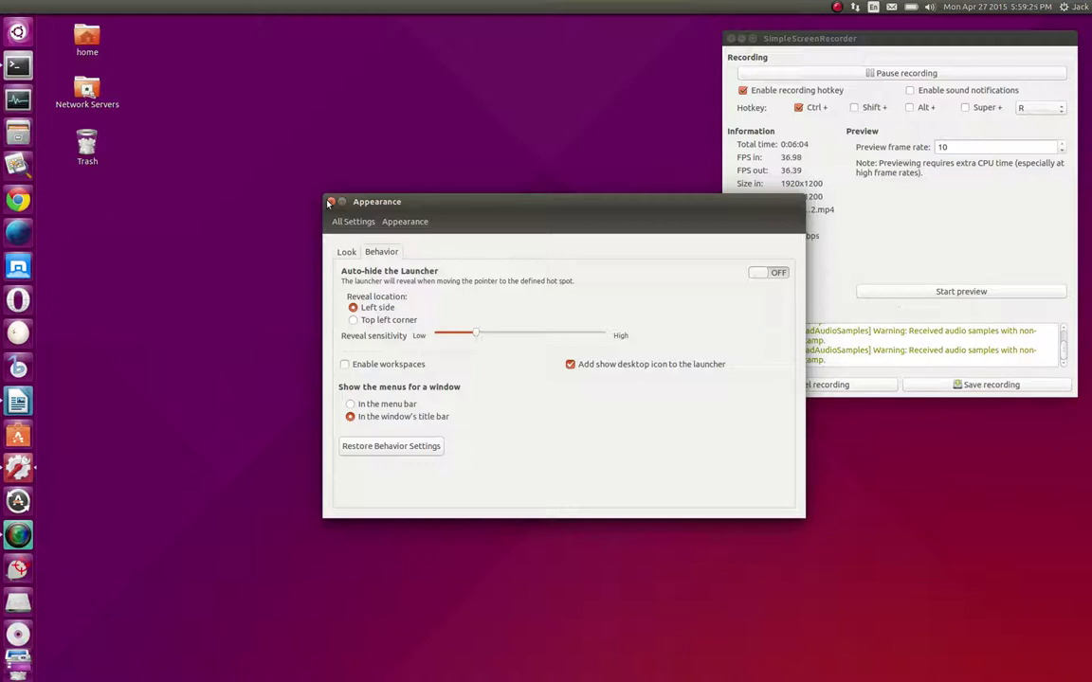
left_click(329, 203)
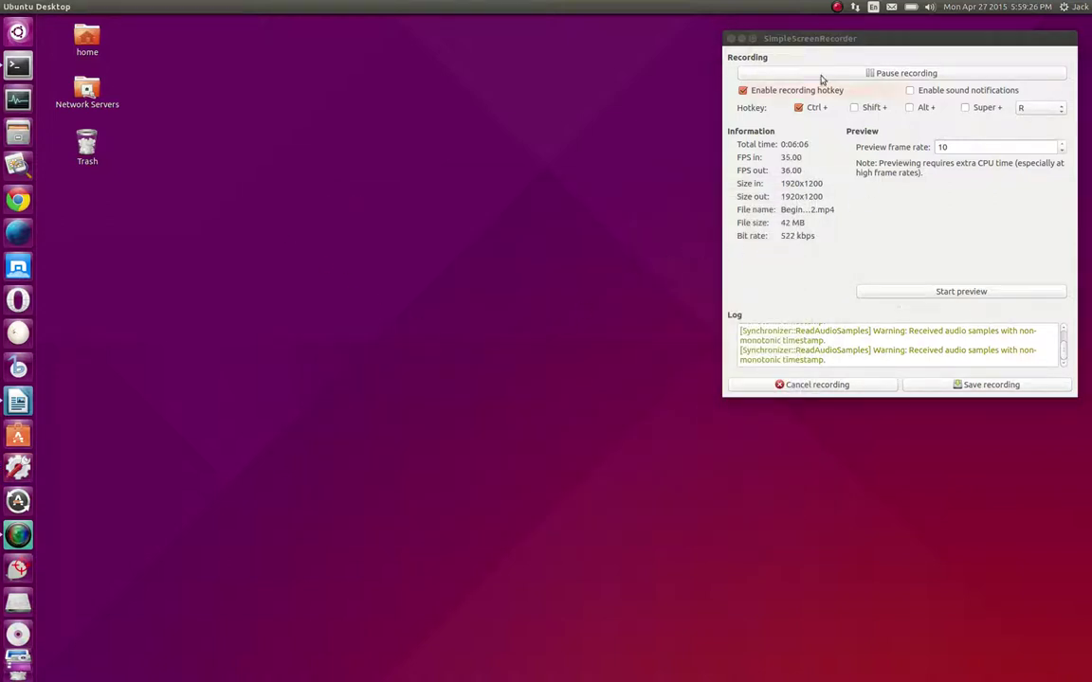
Minimize the recorder window and open the gear session menu, closing and reopening it several times
left_click(731, 38)
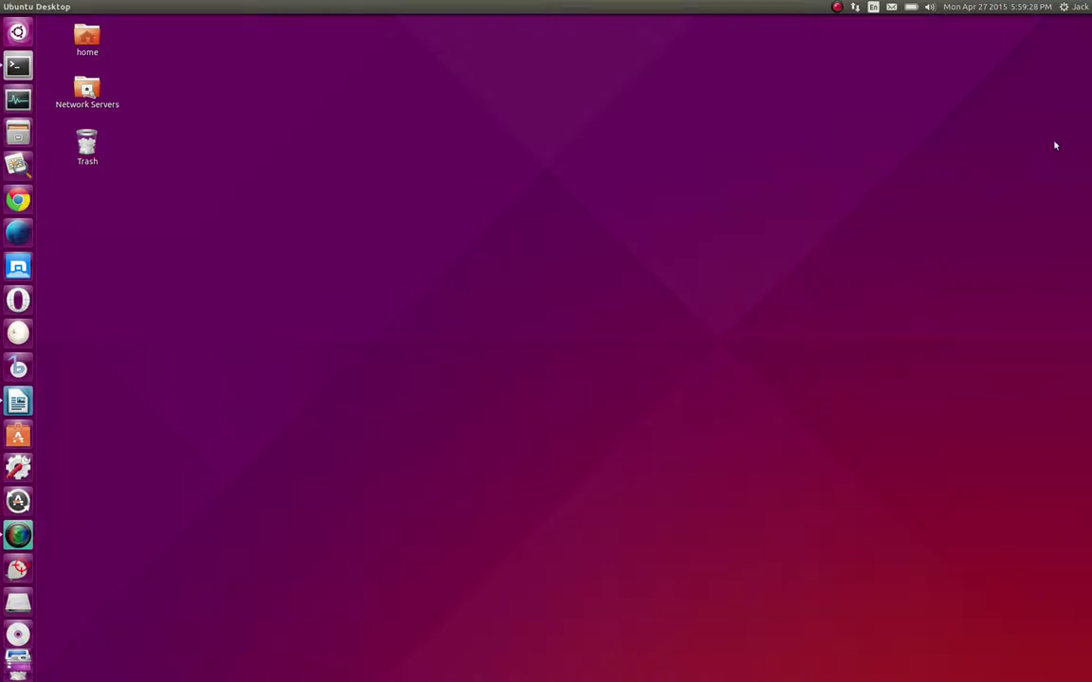
left_click(1063, 6)
left_click(342, 51)
left_click(1078, 8)
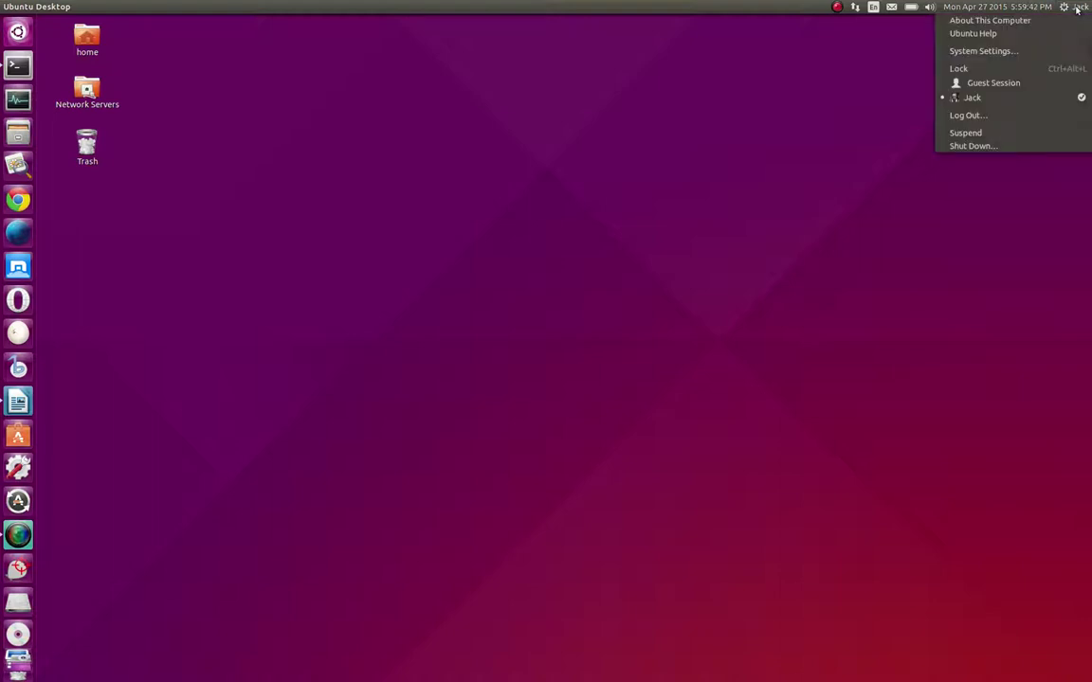
left_click(746, 175)
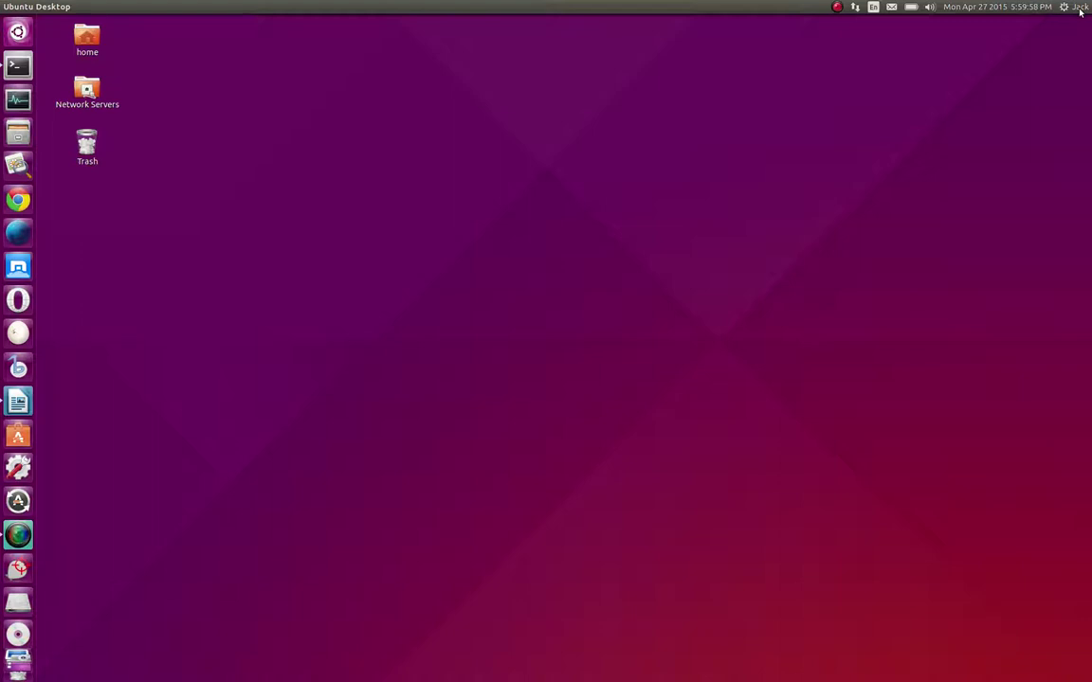
left_click(1079, 7)
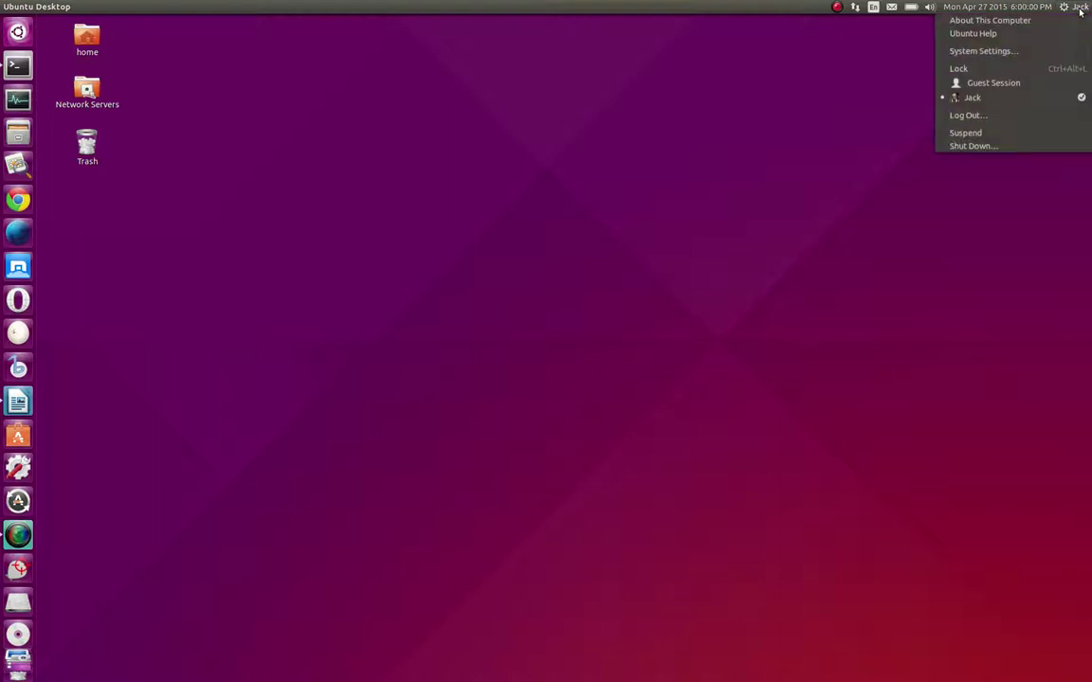
left_click(878, 414)
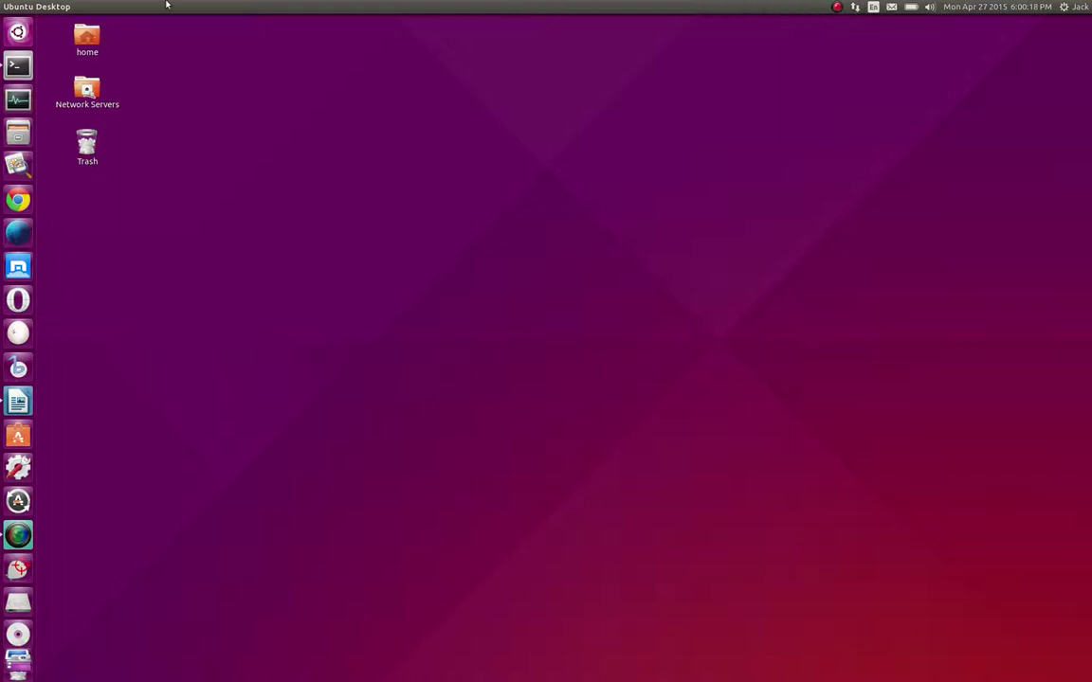
left_click(1070, 12)
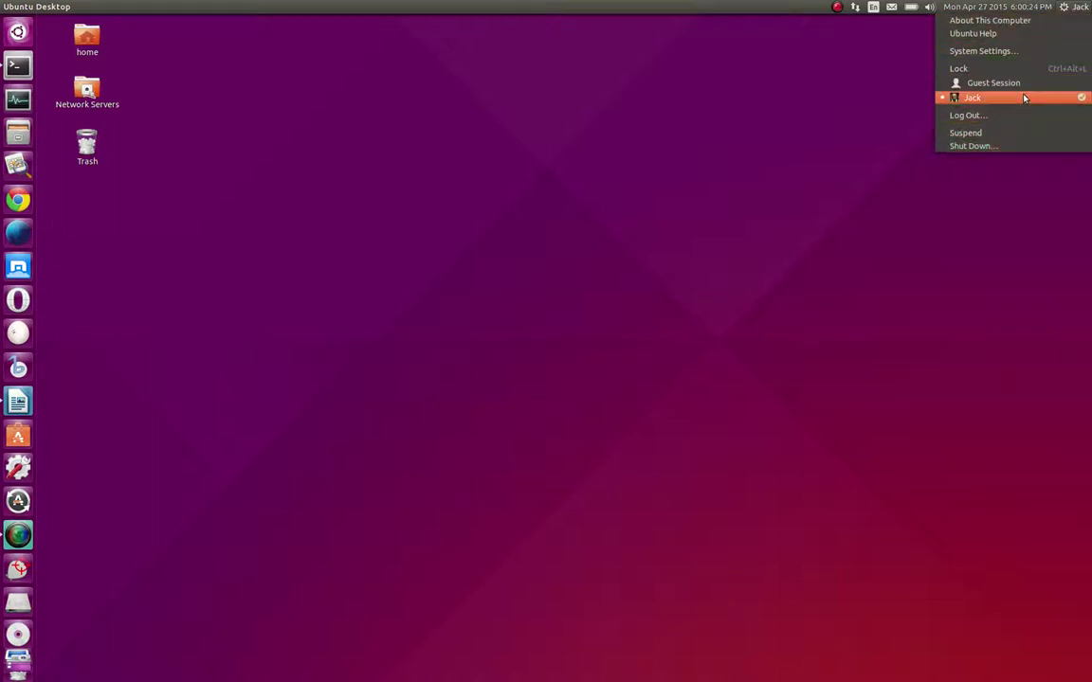
View and close About This Computer, then open System Settings from the gear menu
left_click(999, 22)
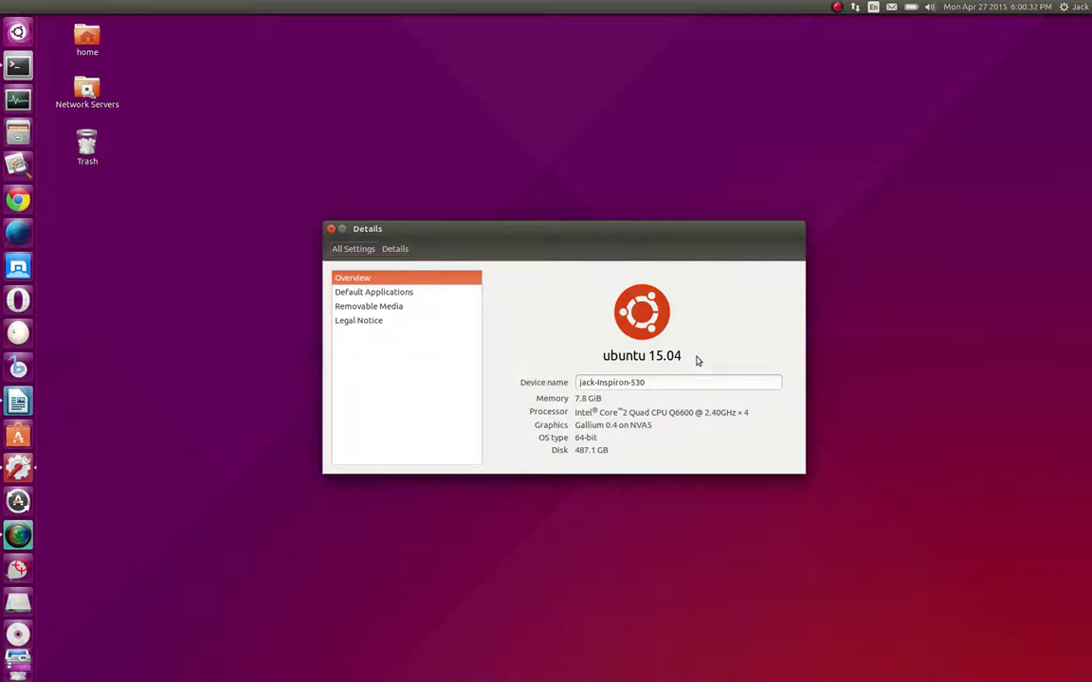
left_click(330, 228)
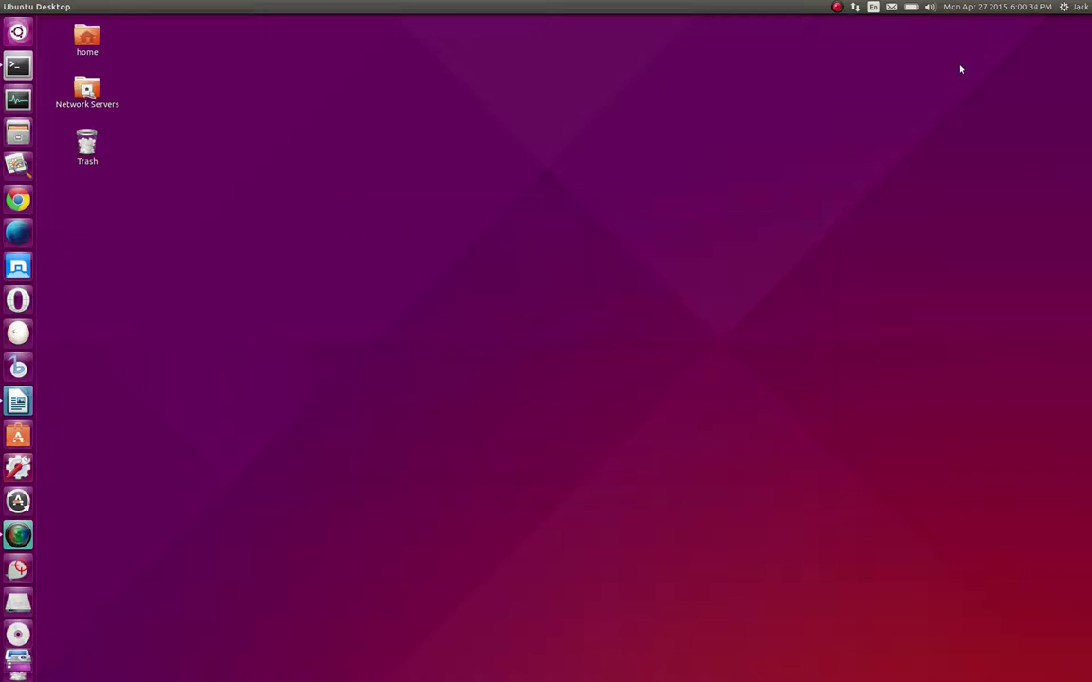
left_click(1080, 7)
left_click(1021, 54)
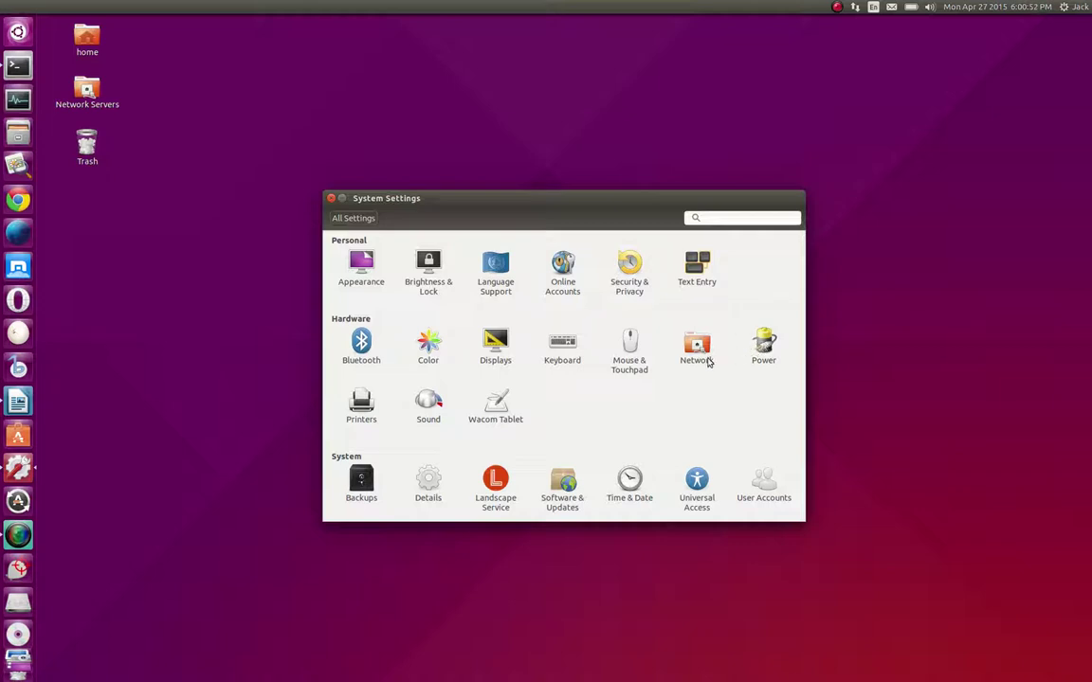
In Time & Date's Clock tab, turn Seconds off and back on, then close the panel
left_click(638, 488)
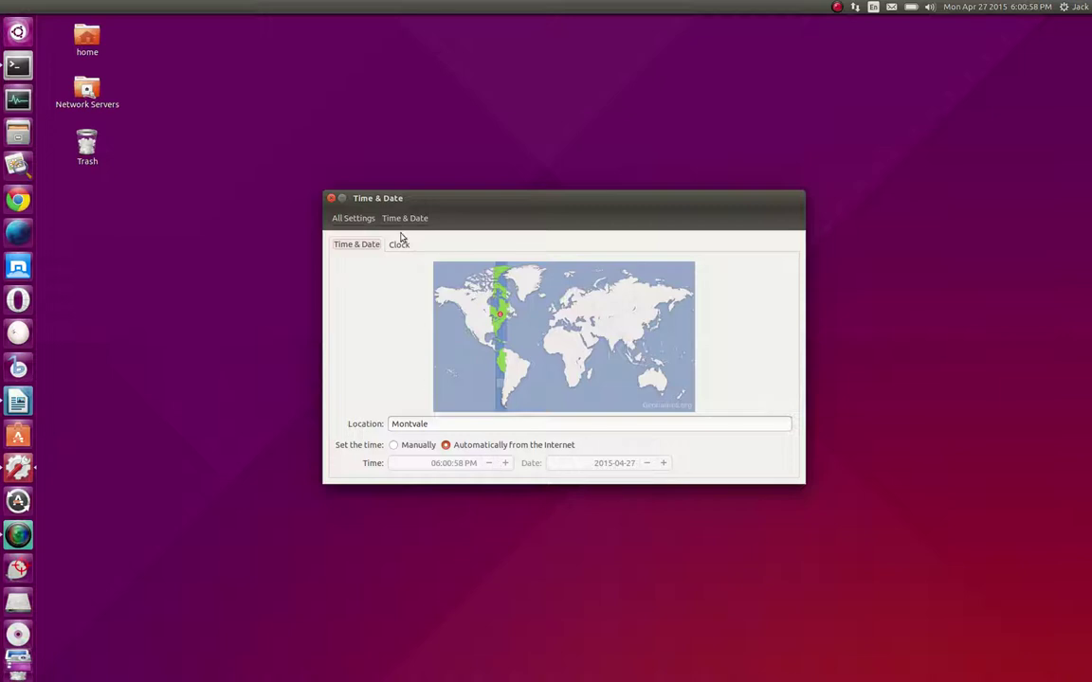
left_click(399, 244)
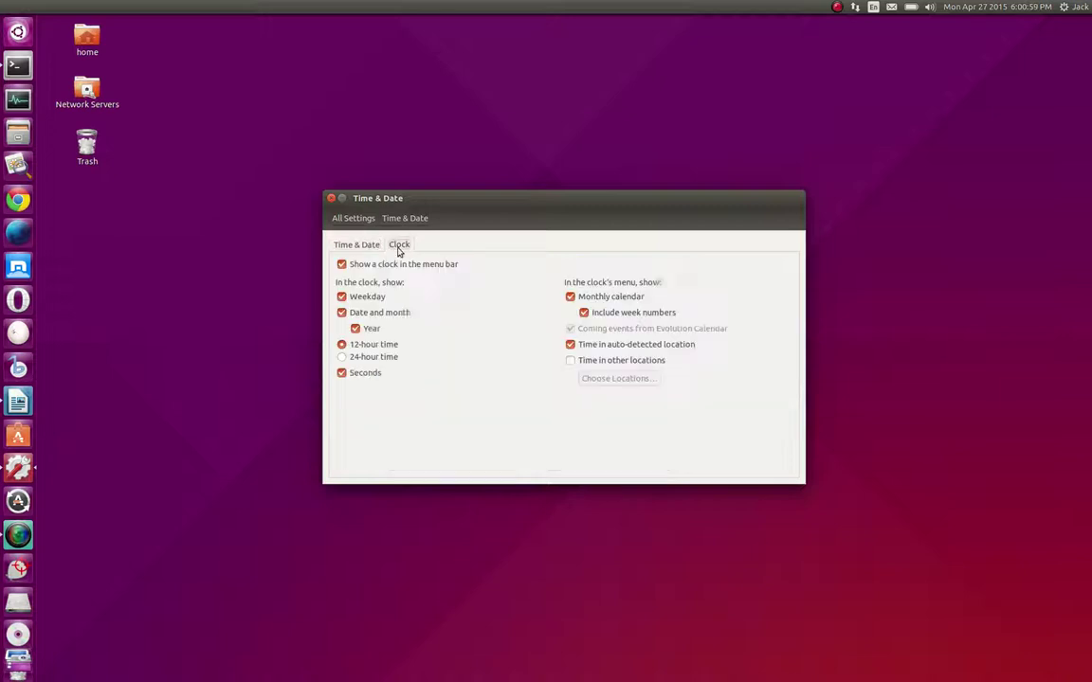
left_click(342, 373)
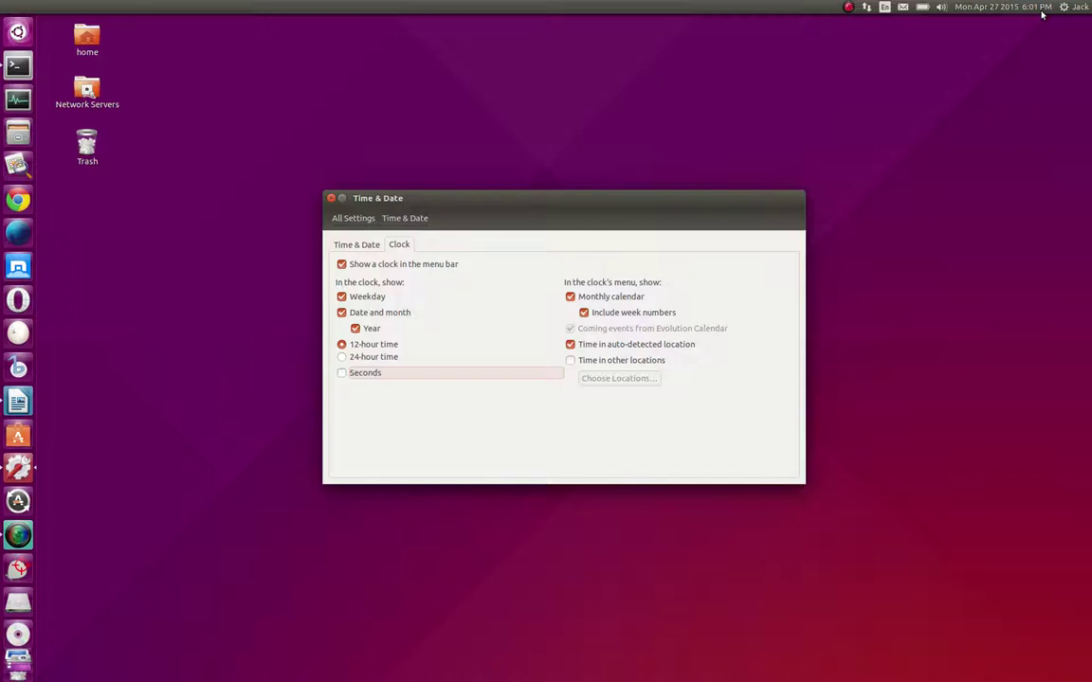
left_click(343, 375)
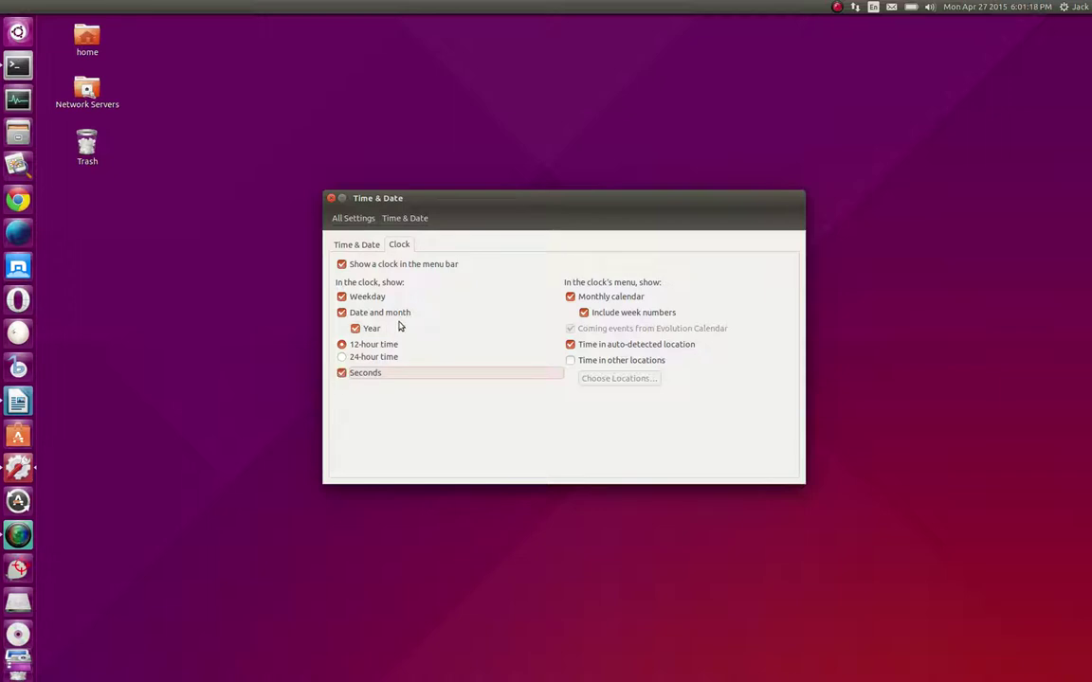
left_click(330, 199)
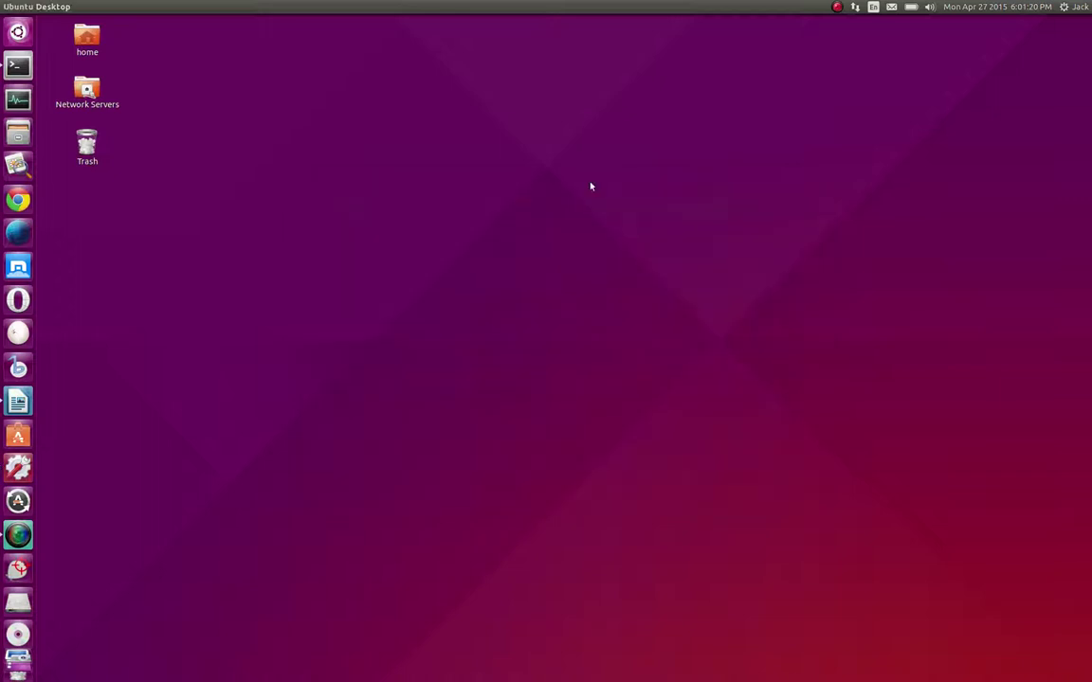
Open and close the session menu twice without choosing anything
left_click(1076, 13)
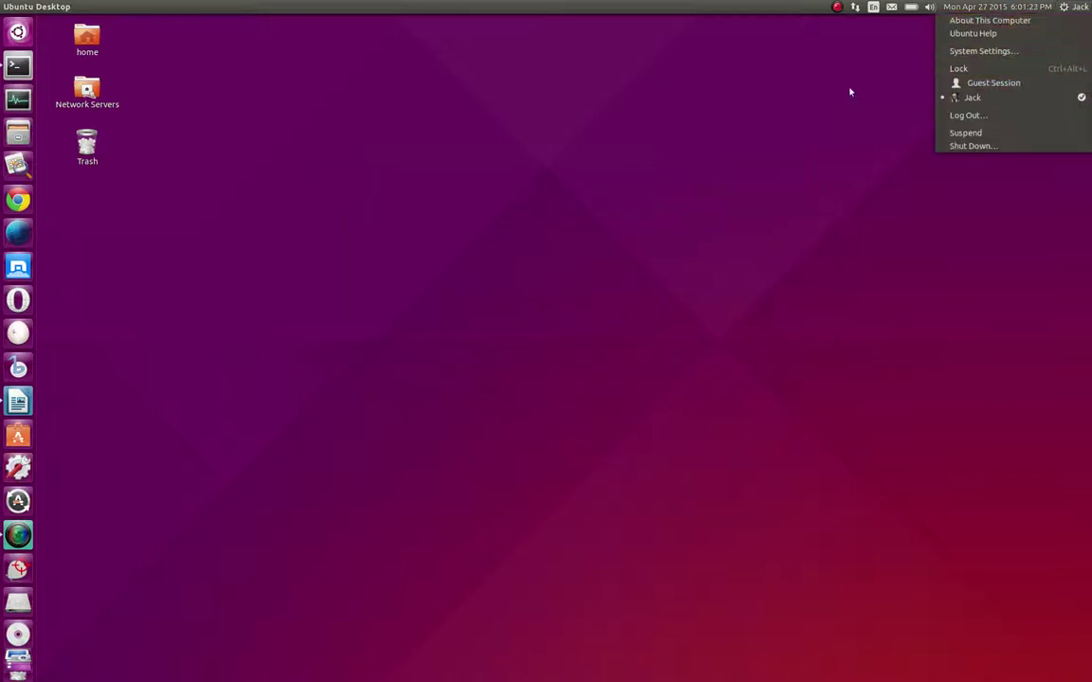
left_click(638, 229)
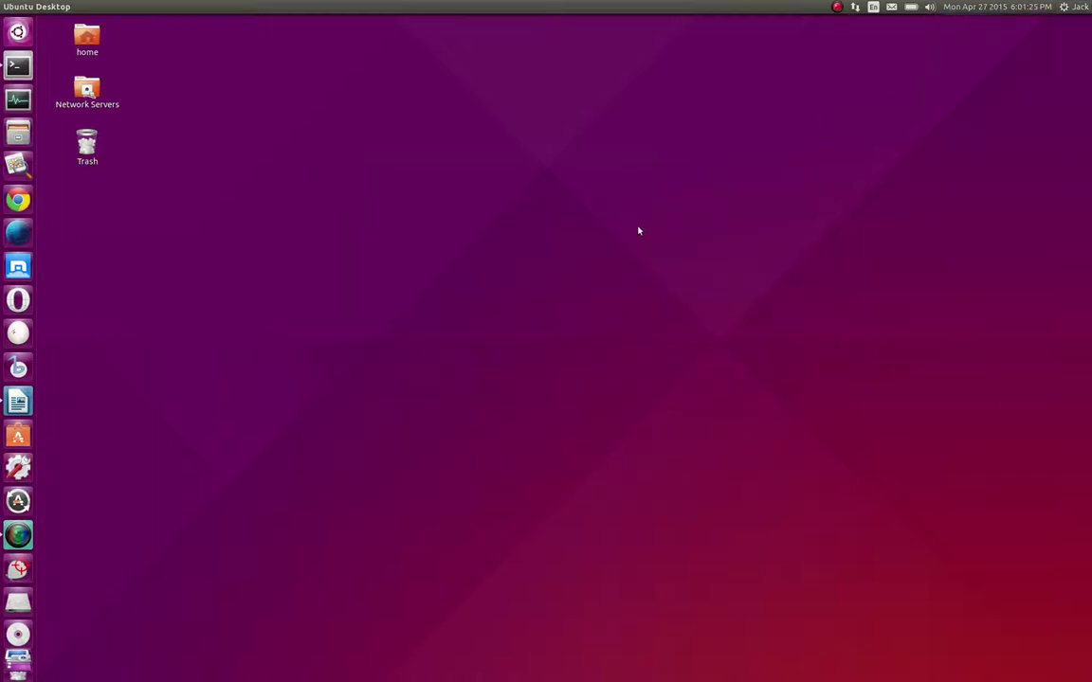
left_click(1071, 9)
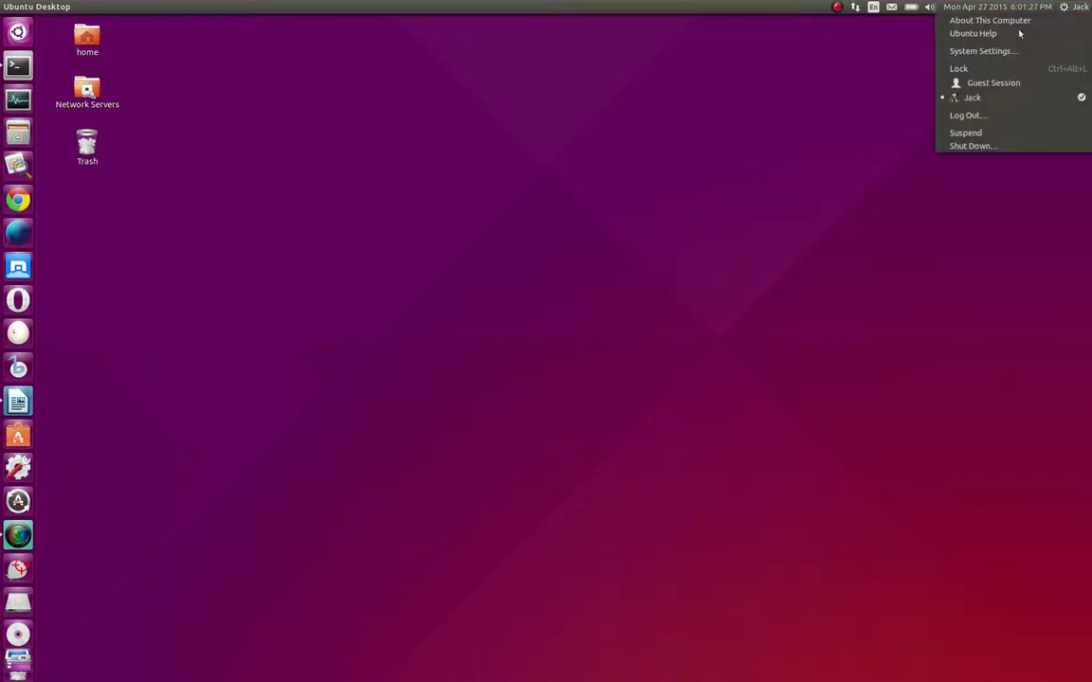
left_click(857, 213)
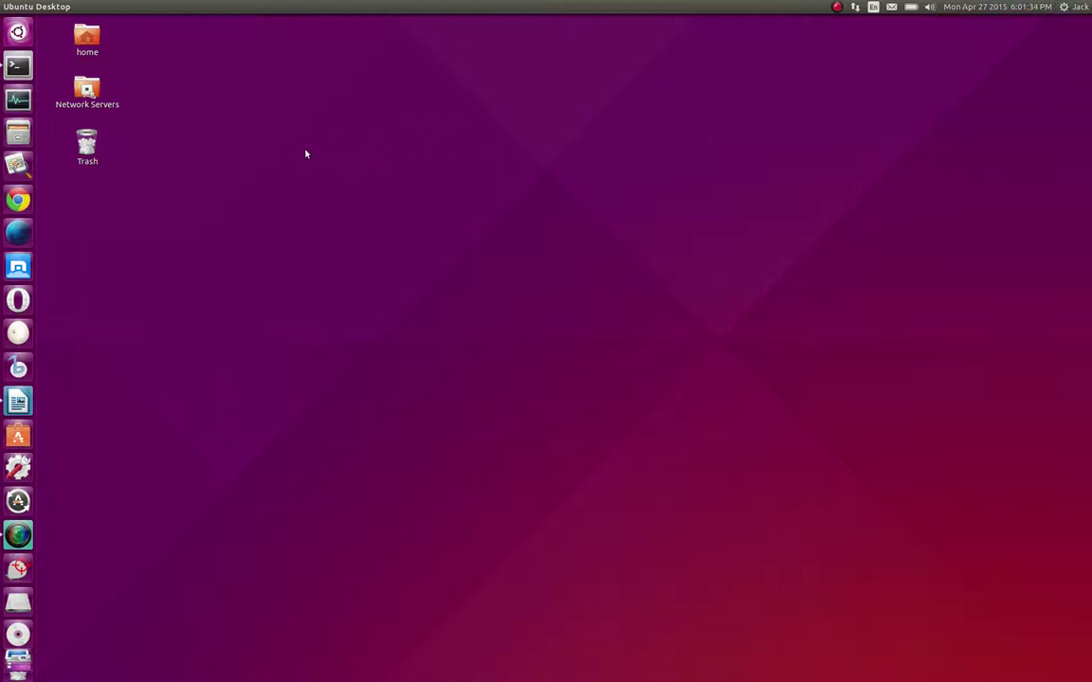
Open the Dash search, then dismiss its results again
scroll(17, 653, "down", 1)
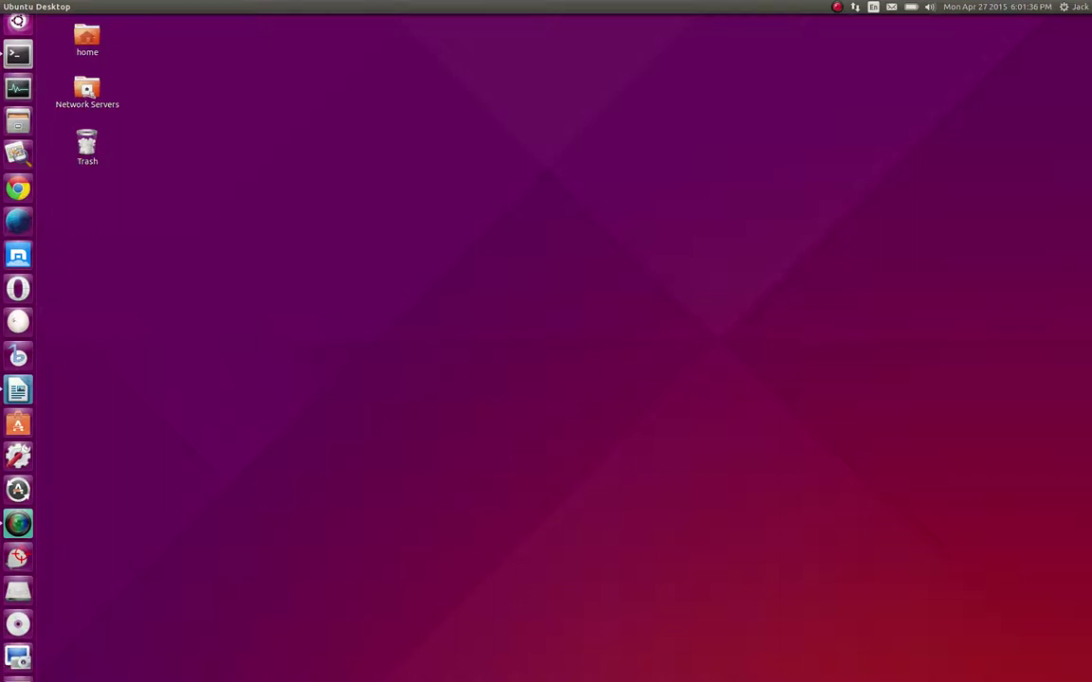
scroll(17, 654, "down", 5)
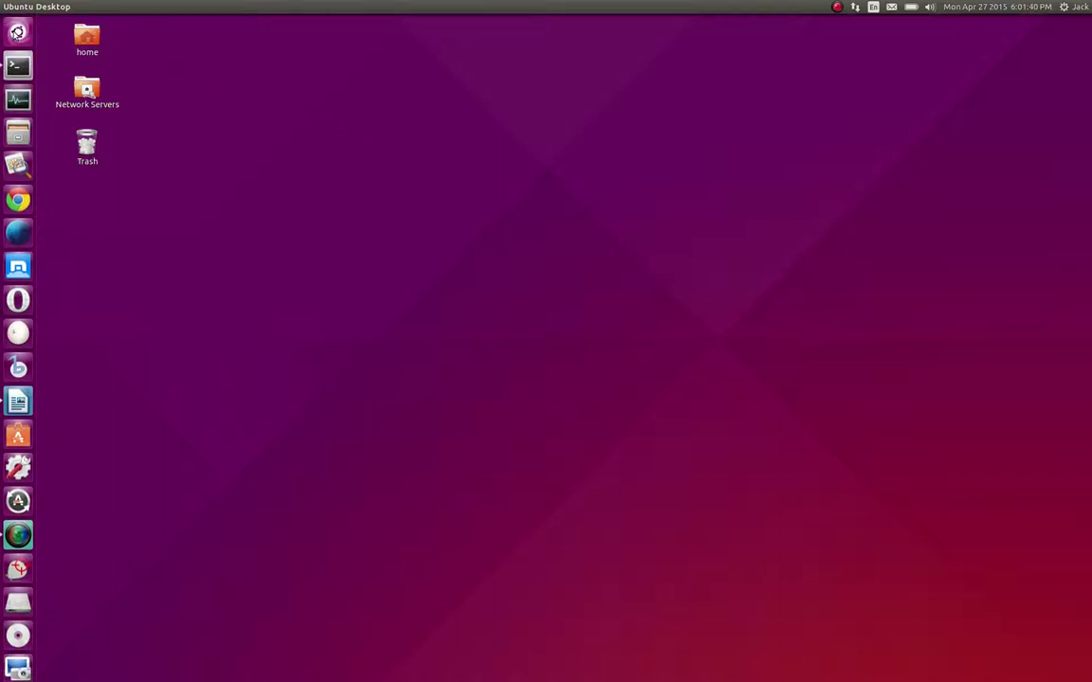
left_click(17, 32)
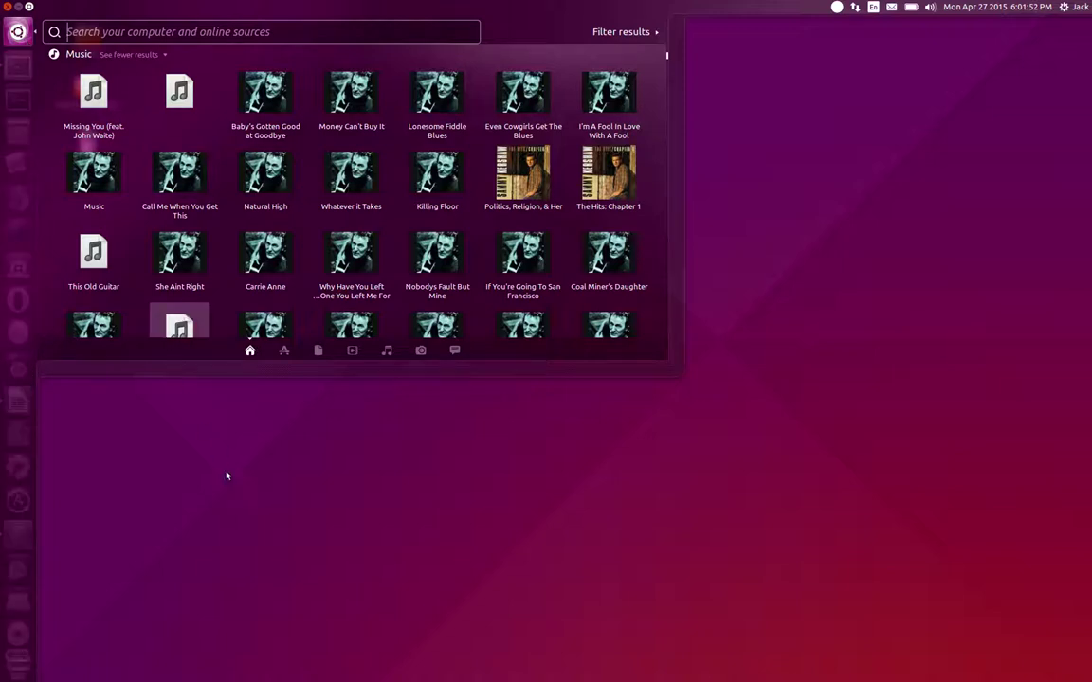
left_click(281, 570)
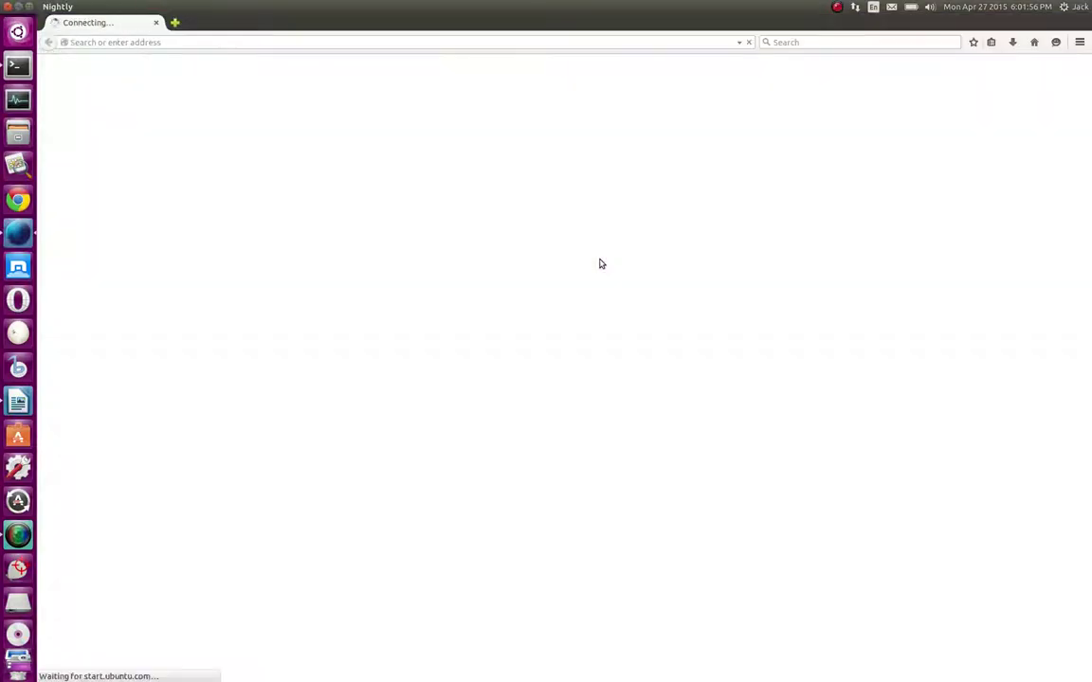
Run a web search for 'KDE' from the Firefox address bar
left_click(181, 43)
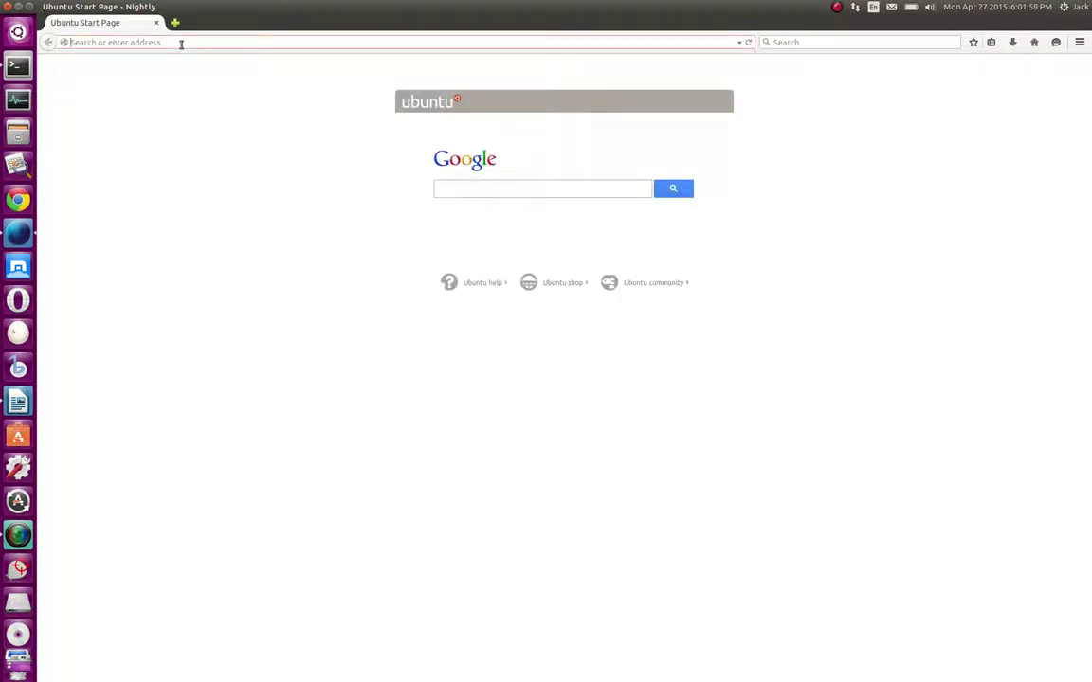
type("KDE")
key("Return")
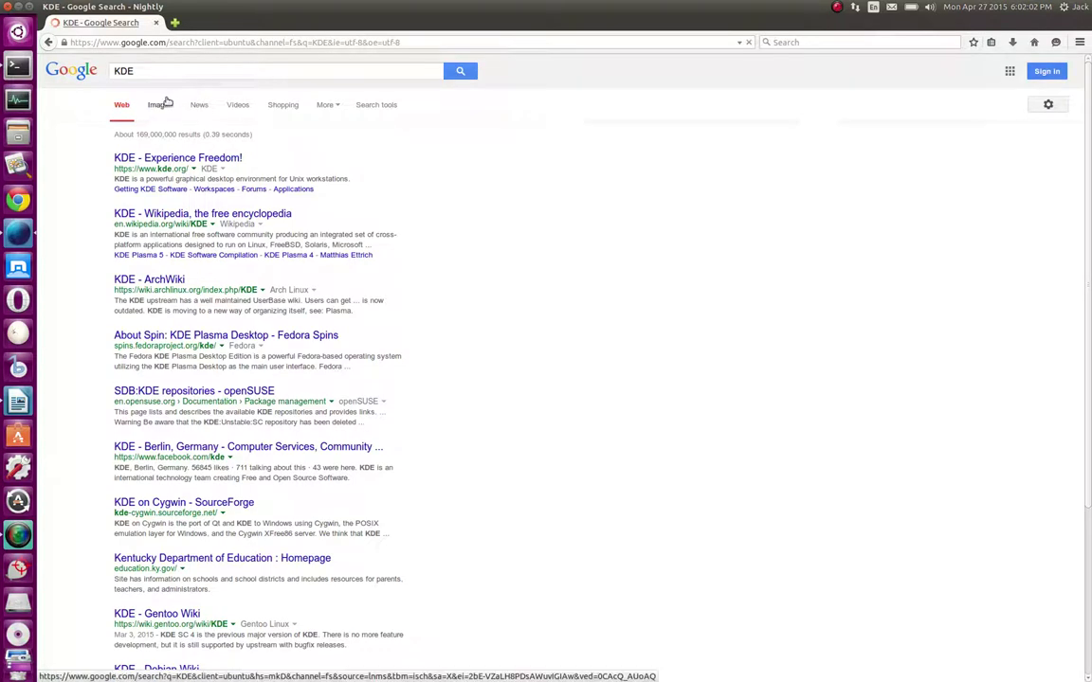
Open the full-size KDE 4.1 desktop screenshot from the KDE 4 image results, then minimize Firefox
left_click(161, 104)
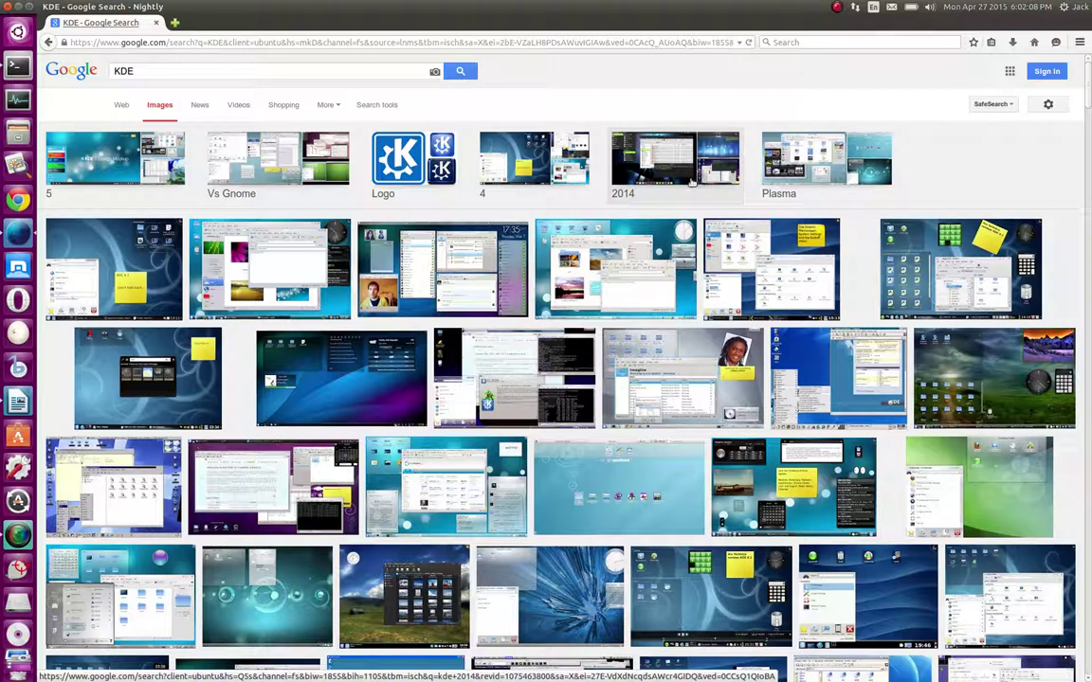
left_click(523, 178)
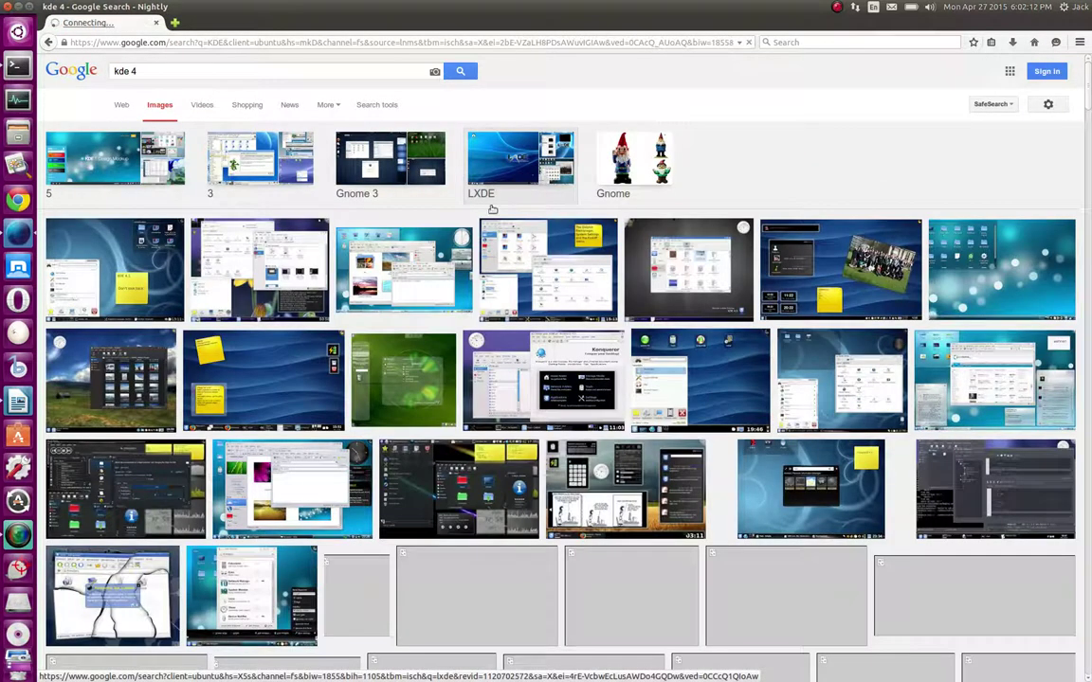
left_click(84, 278)
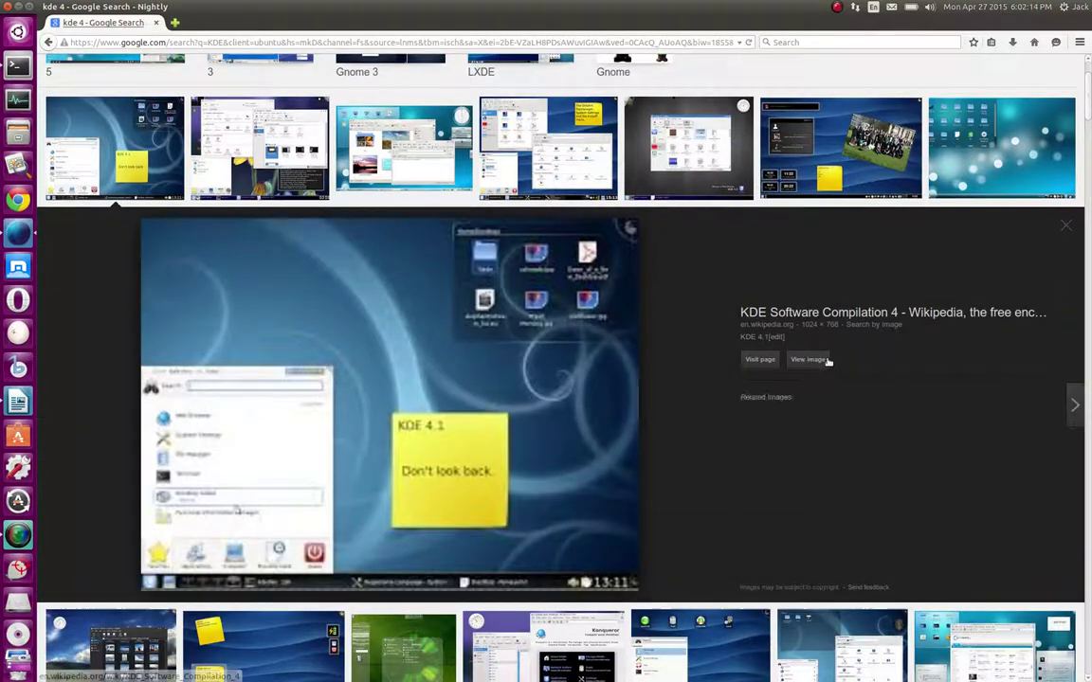
left_click(809, 360)
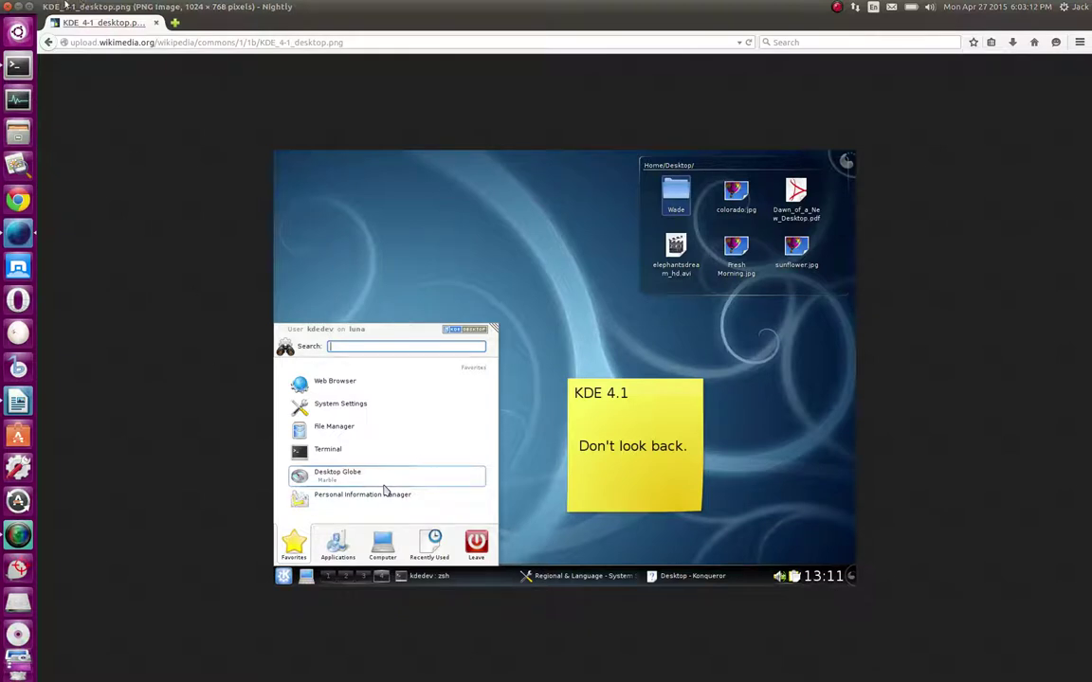
mouse_move(530, 5)
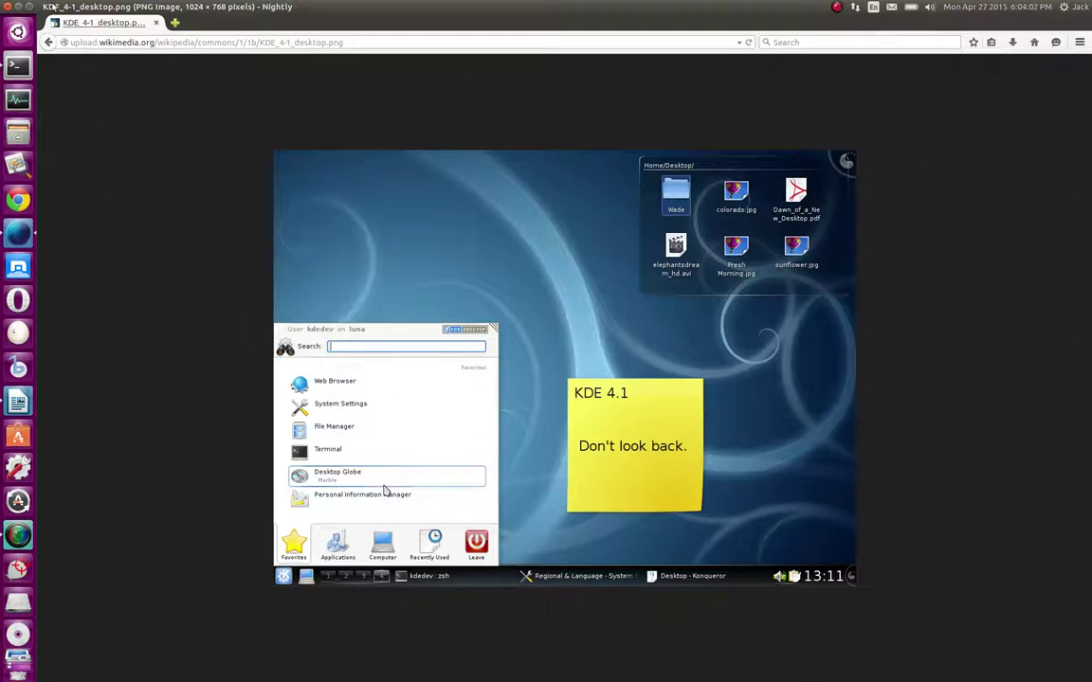
left_click(18, 7)
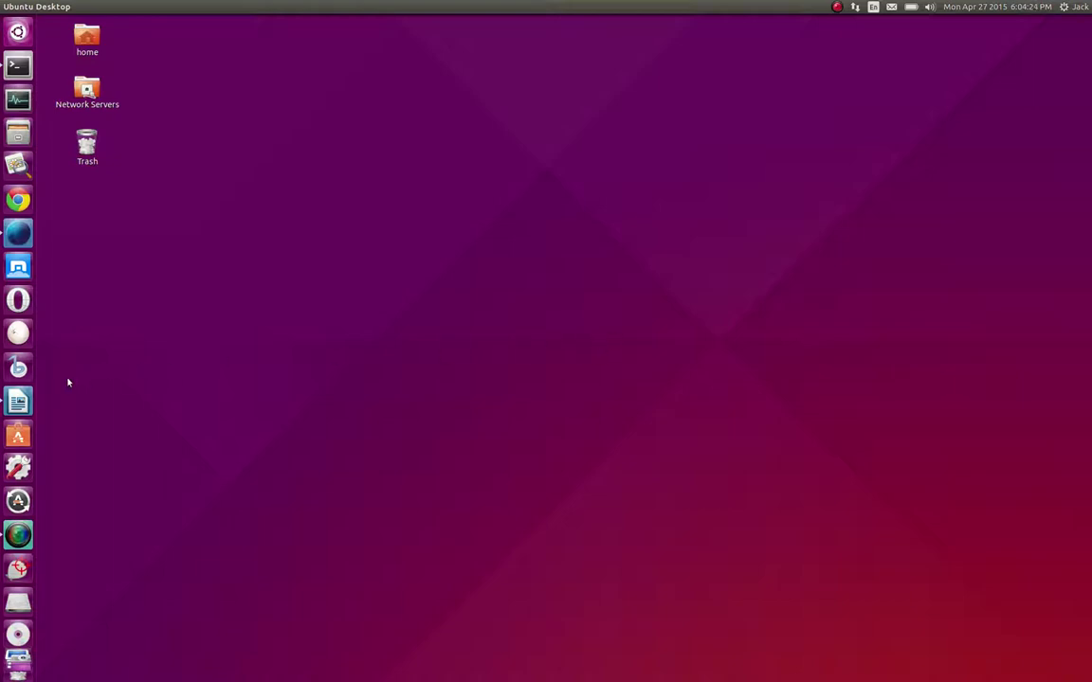
View the Ubuntu 15.04 computer Details in System Settings, then close it, returning to the lesson plan
left_click(18, 402)
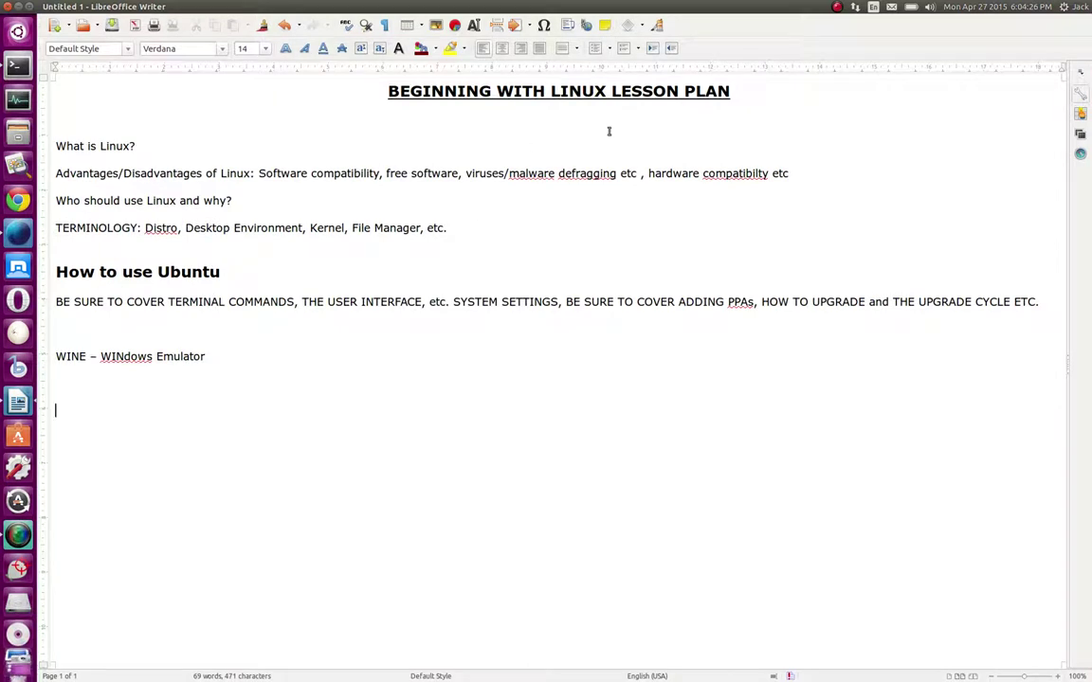
left_click(974, 7)
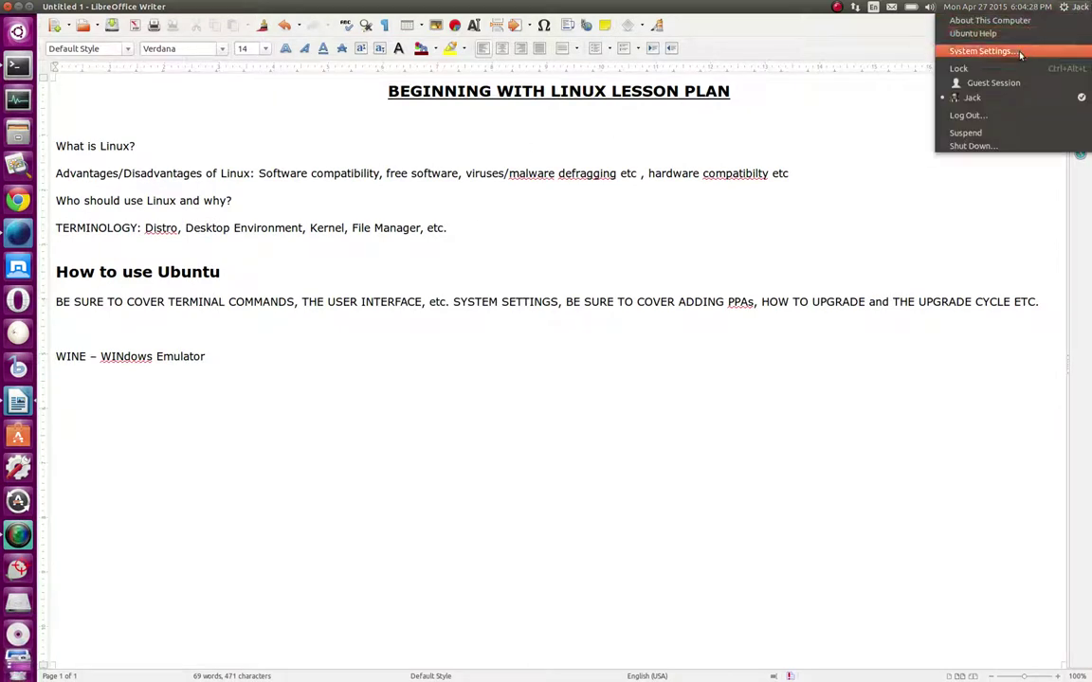
left_click(983, 50)
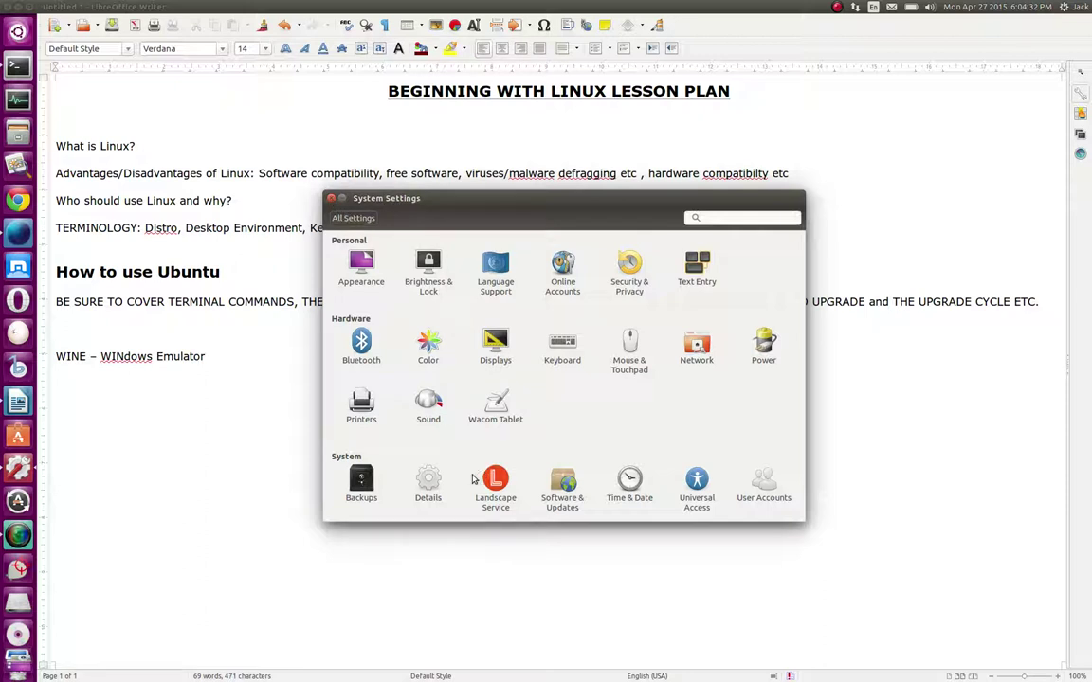
left_click(427, 486)
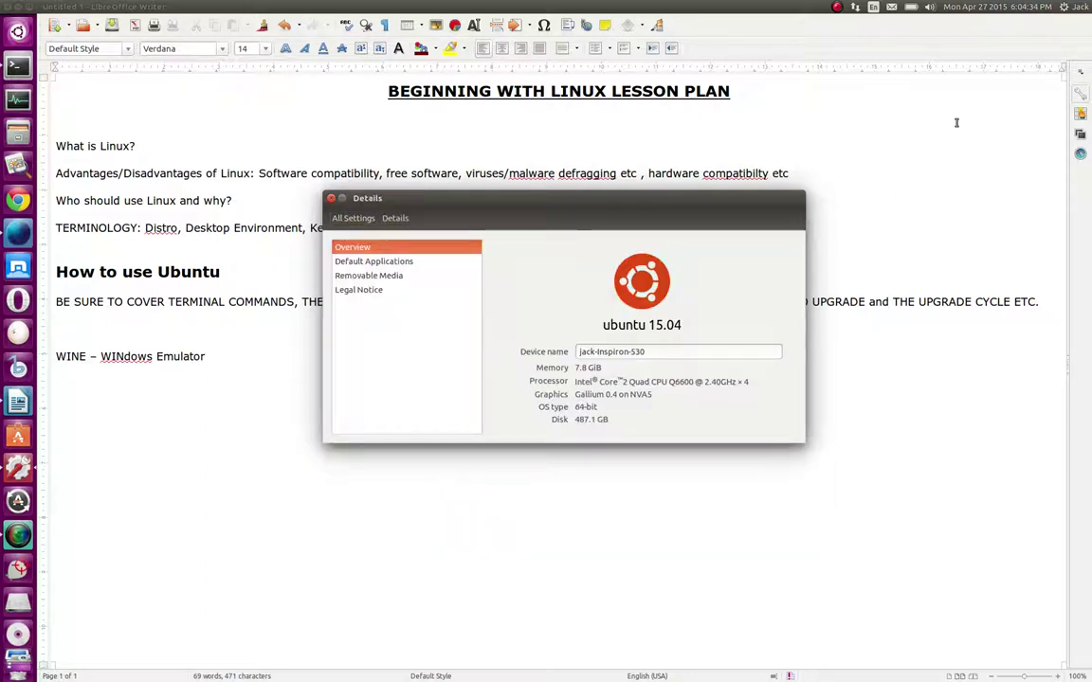
left_click(1066, 7)
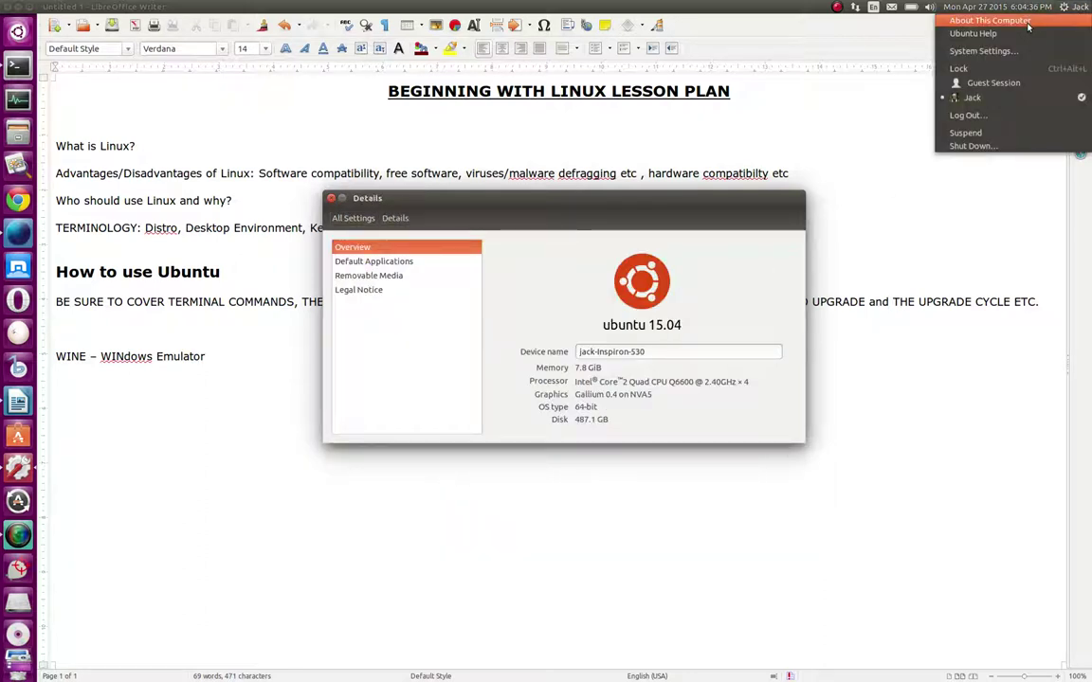
left_click(414, 377)
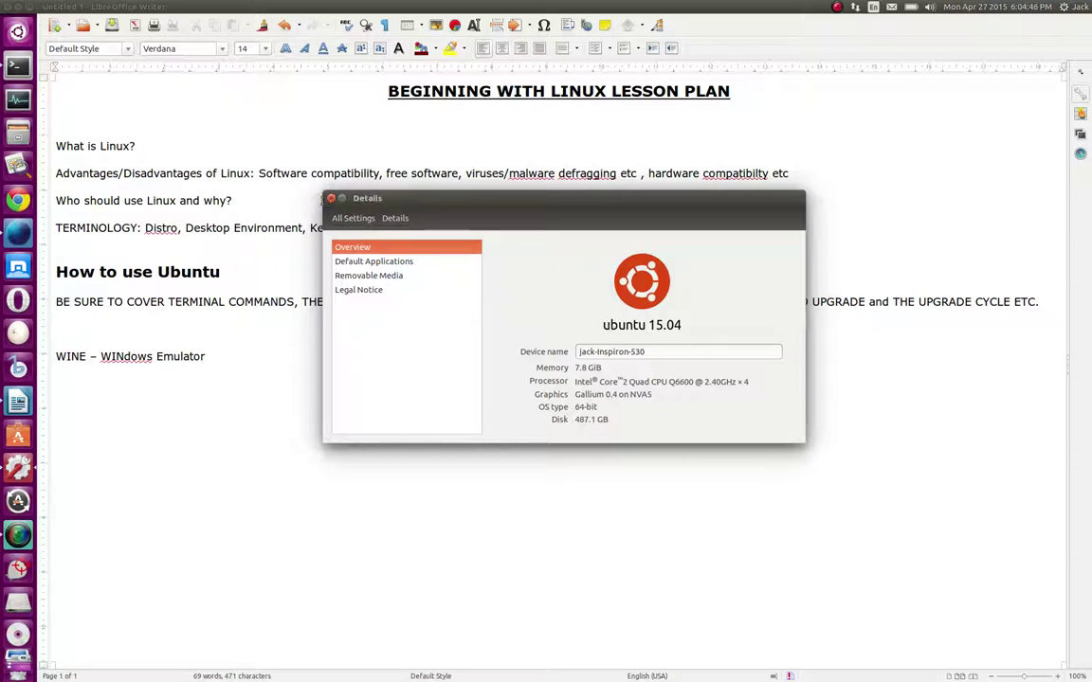
left_click(330, 198)
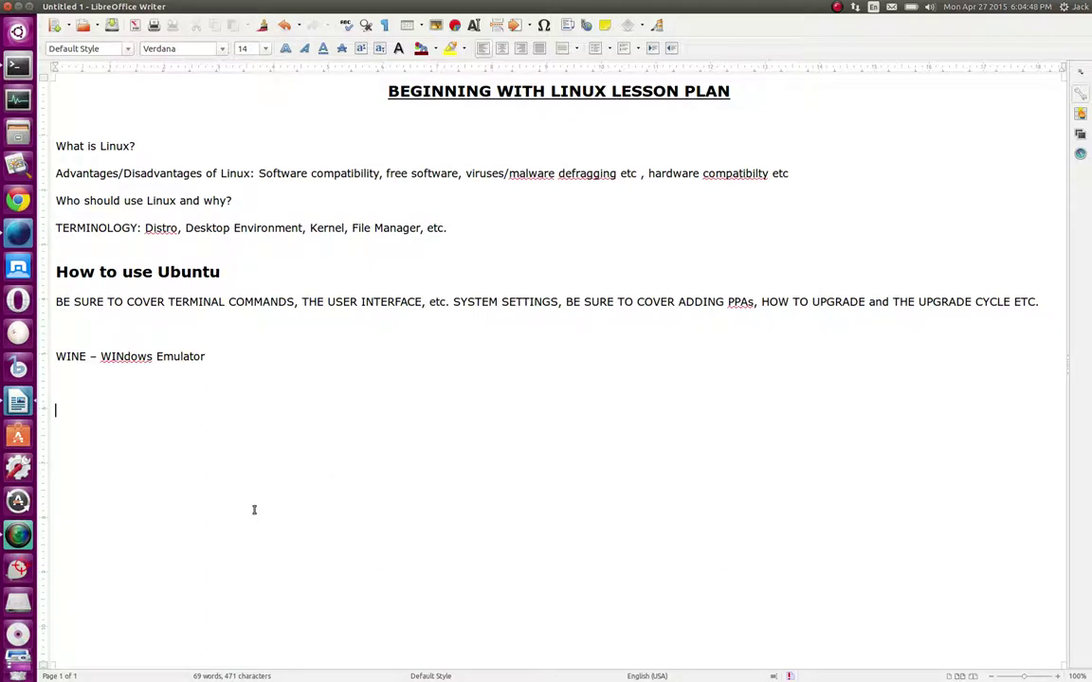
Type '15.04 Vivid Vervet' on the line below the WINE entry, correcting typos along the way
type("15")
type(".04")
key("BackSpace")
key("BackSpace")
key("BackSpace")
type("04")
key("Return")
key("BackSpace")
type(".10.")
key("BackSpace")
key("BackSpace")
key("BackSpace")
key("BackSpace")
key("BackSpace")
key("BackSpace")
key("BackSpace")
key("BackSpace")
key("BackSpace")
type("04 15.10")
key("BackSpace")
key("BackSpace")
key("BackSpace")
key("BackSpace")
key("BackSpace")
key("BackSpace")
type("Vivid Vervet")
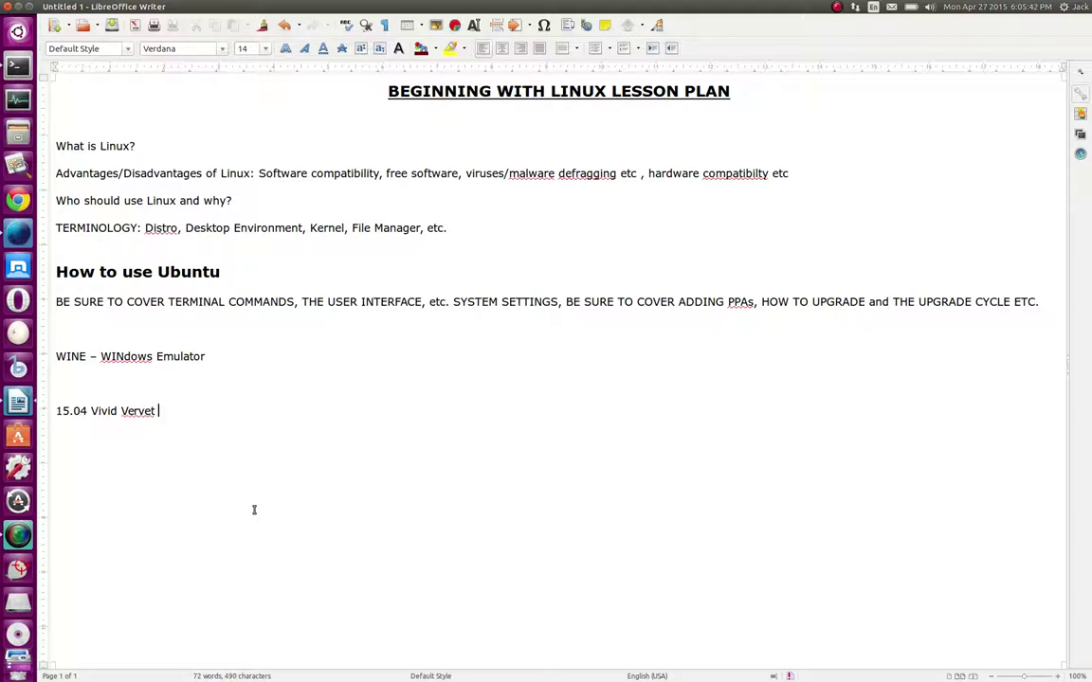
right_click(140, 412)
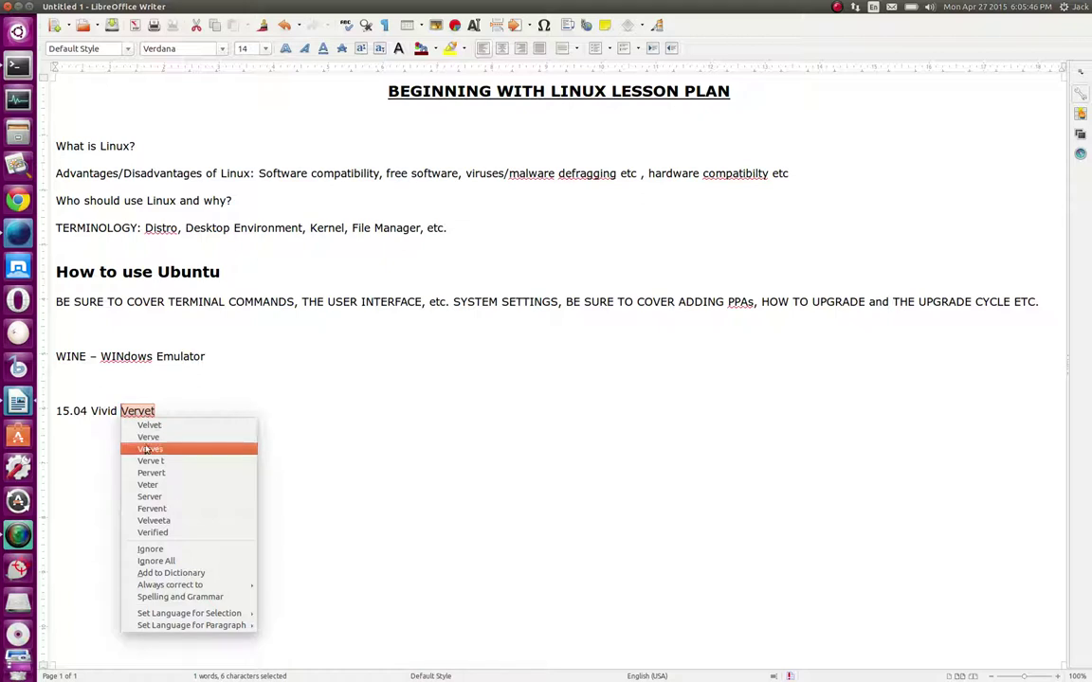
left_click(103, 471)
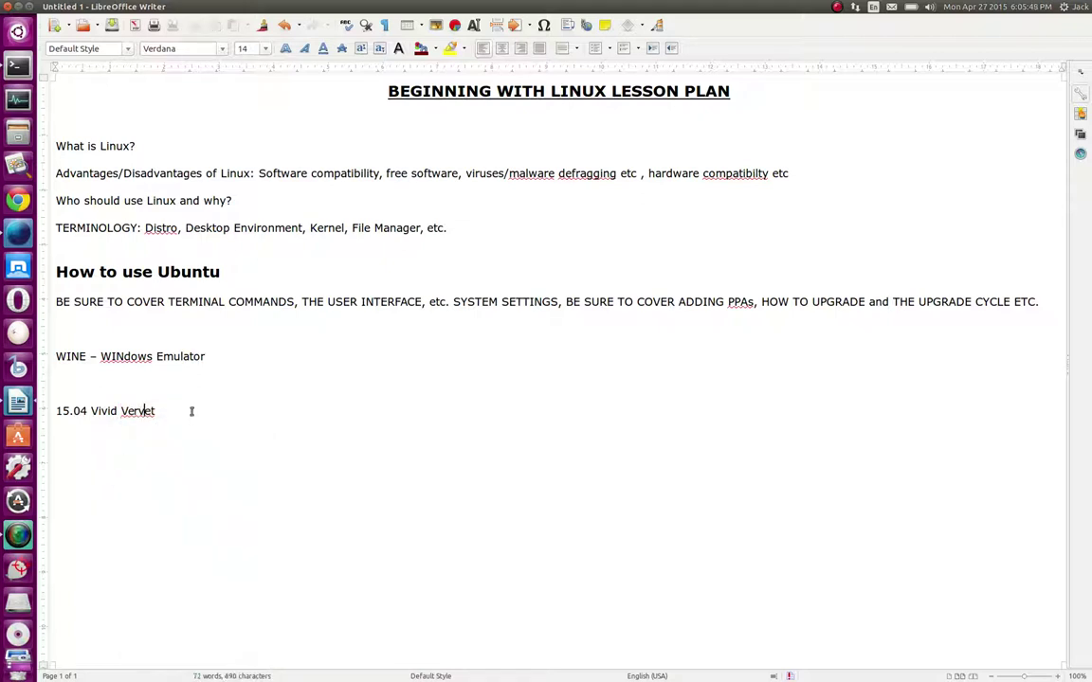
left_click(1068, 7)
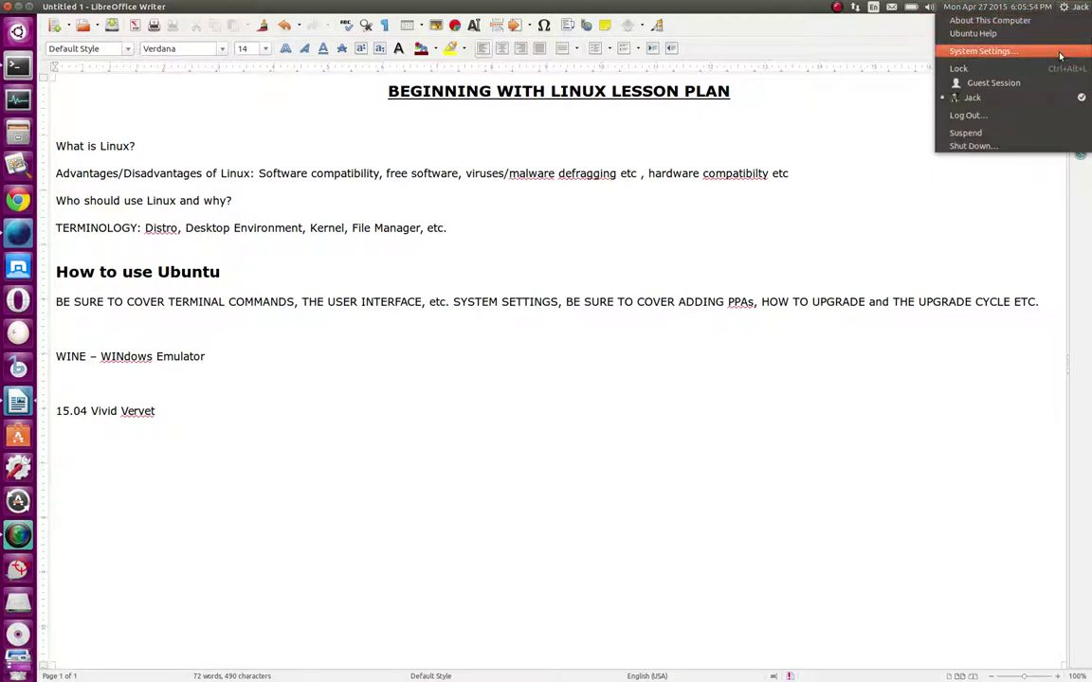
left_click(1066, 6)
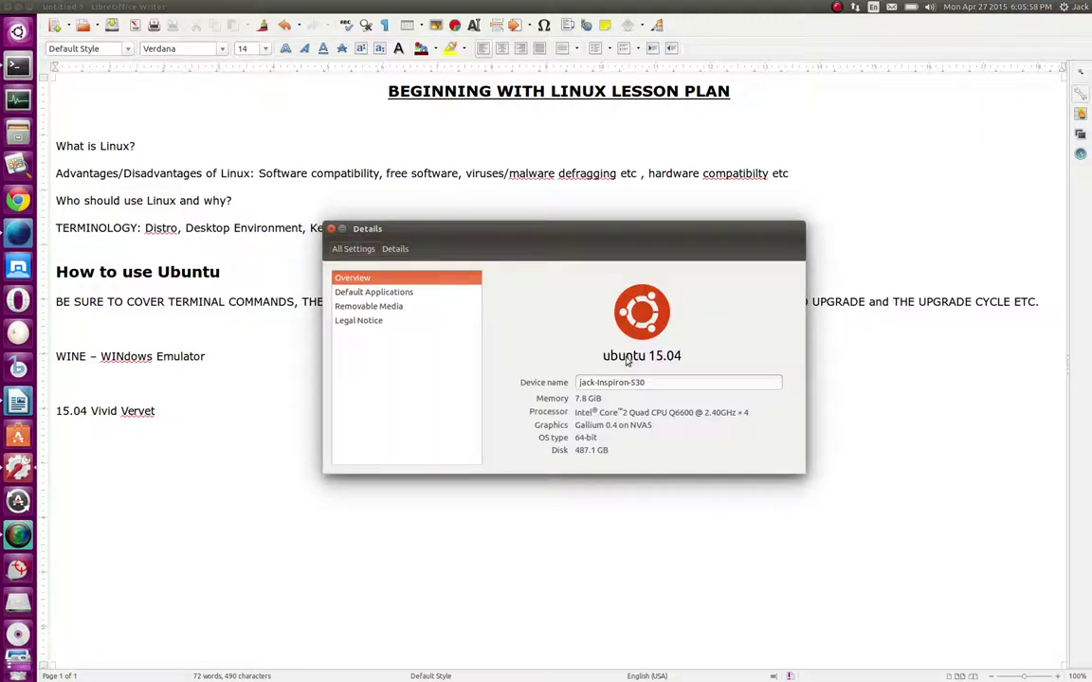
left_click(331, 230)
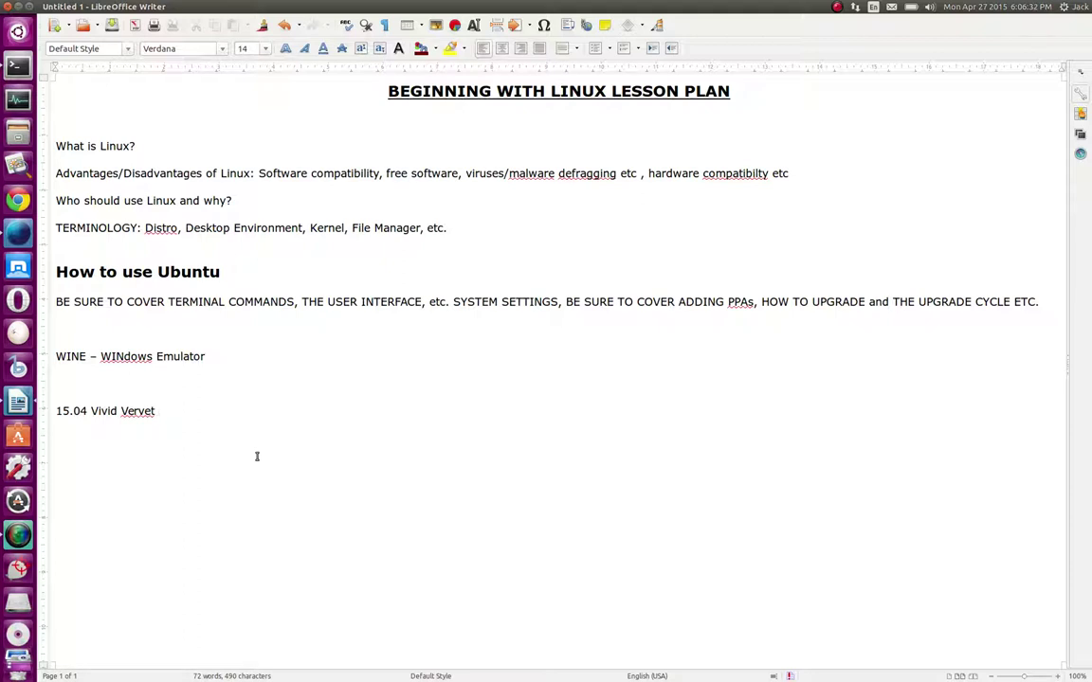
Delete the '15.04 Vivid Vervet' line and the trial '15.10 16.04' text, then minimize Writer
key("BackSpace")
key("BackSpace")
key("BackSpace")
key("BackSpace")
key("BackSpace")
key("BackSpace")
key("BackSpace")
key("BackSpace")
key("BackSpace")
key("BackSpace")
key("BackSpace")
key("BackSpace")
key("BackSpace")
key("BackSpace")
key("BackSpace")
key("BackSpace")
key("BackSpace")
key("BackSpace")
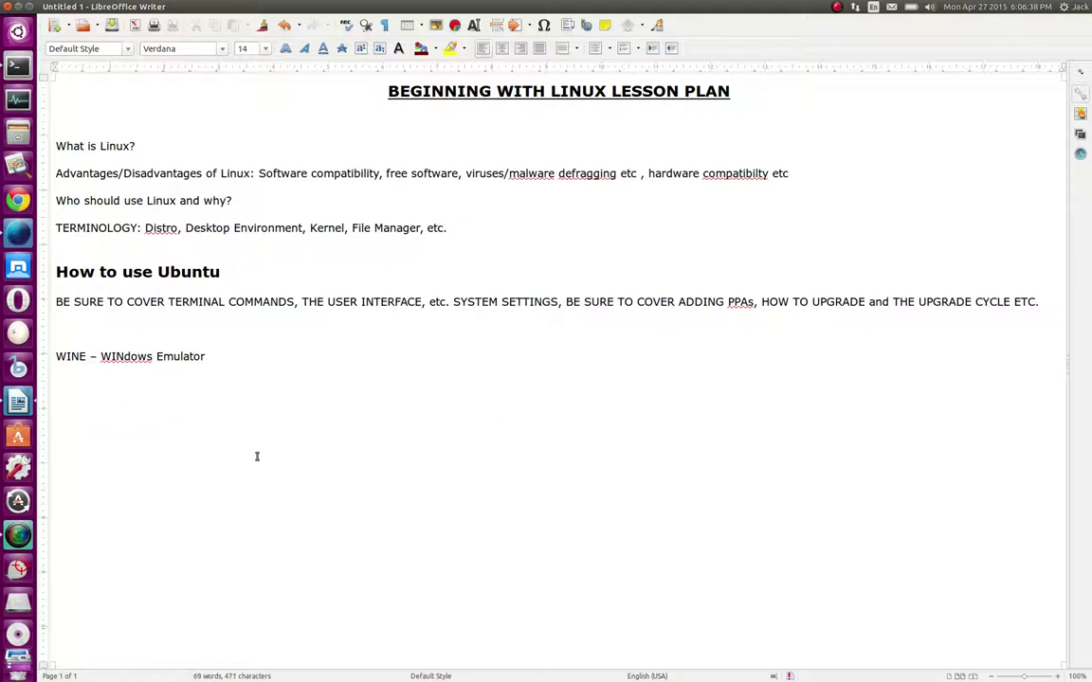
type("15.10 16.04")
key("BackSpace")
key("BackSpace")
key("BackSpace")
key("BackSpace")
key("BackSpace")
key("BackSpace")
key("BackSpace")
key("BackSpace")
key("BackSpace")
key("BackSpace")
key("BackSpace")
key("BackSpace")
left_click(18, 8)
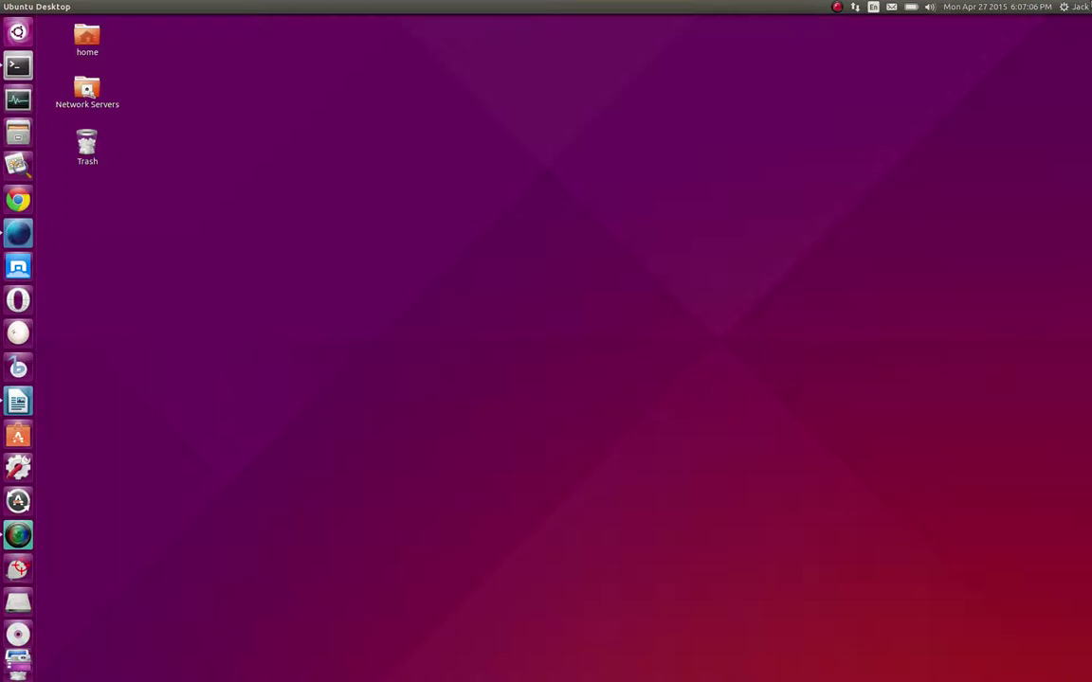
left_click(15, 32)
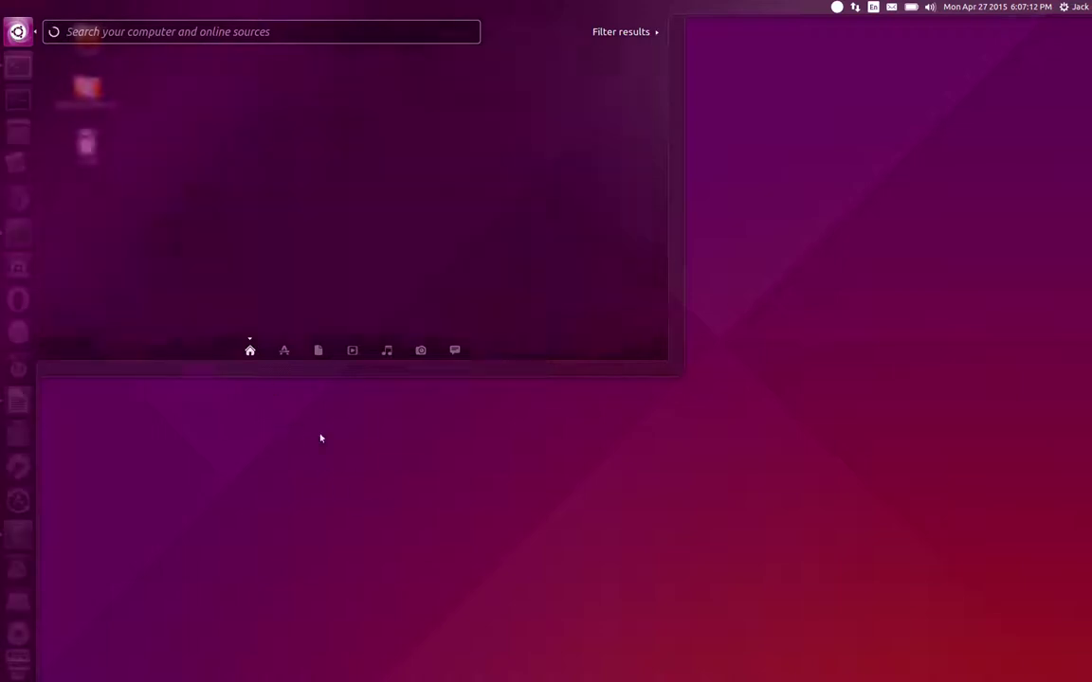
left_click(287, 389)
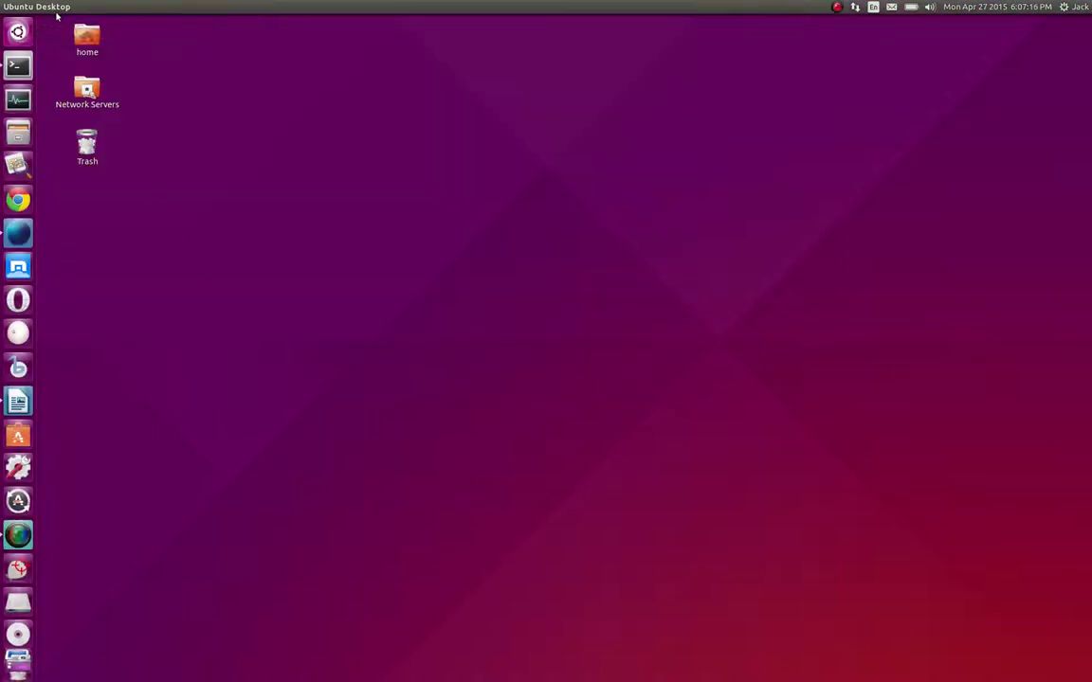
left_click(17, 32)
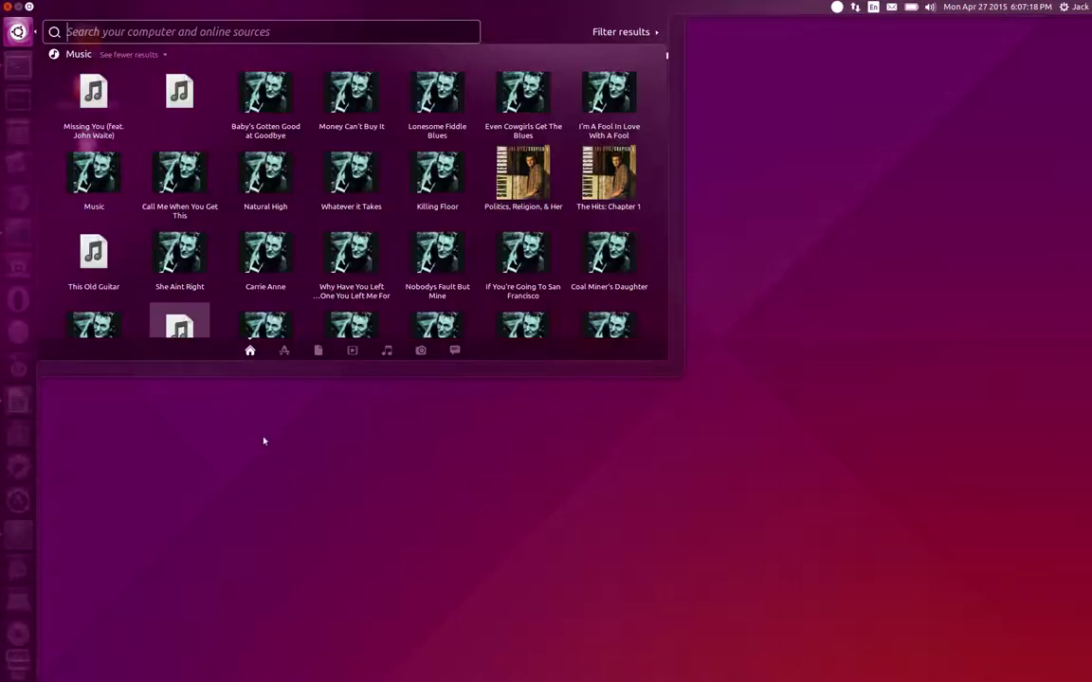
left_click(298, 451)
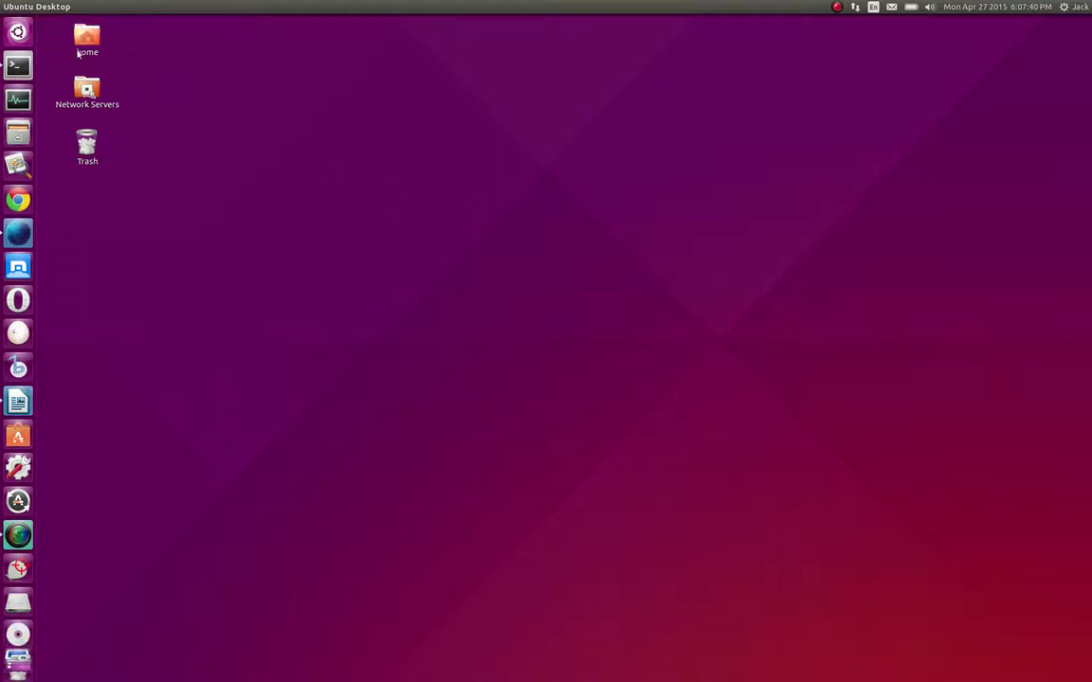
Open and close the Dash a couple of times, then open Files on the Home folder
left_click(18, 32)
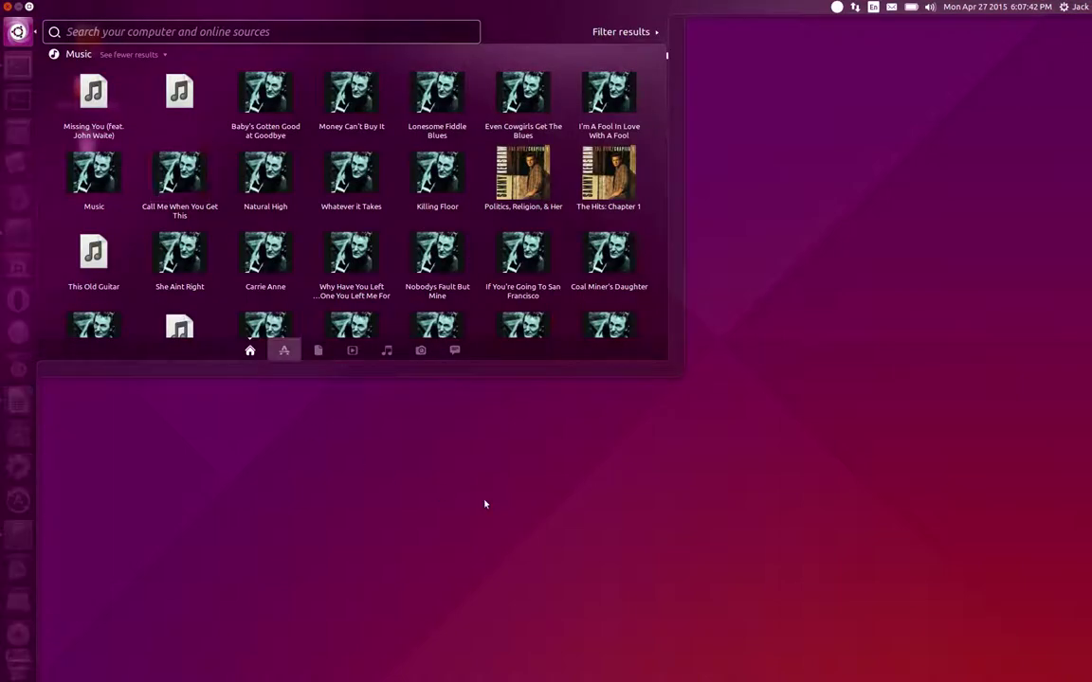
left_click(486, 504)
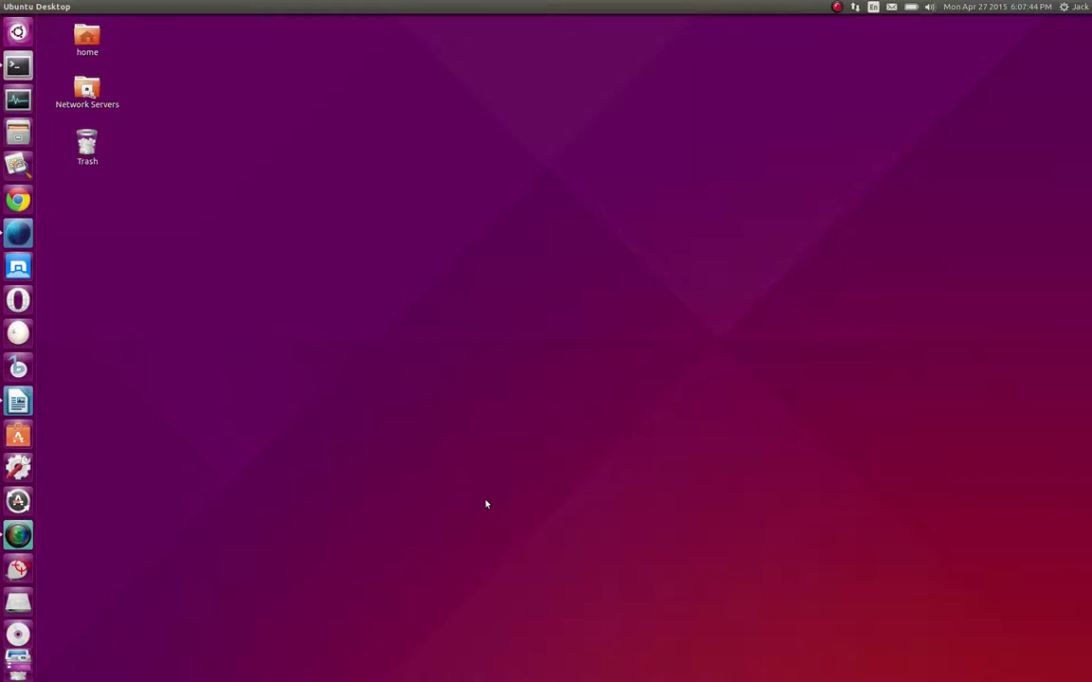
key("super")
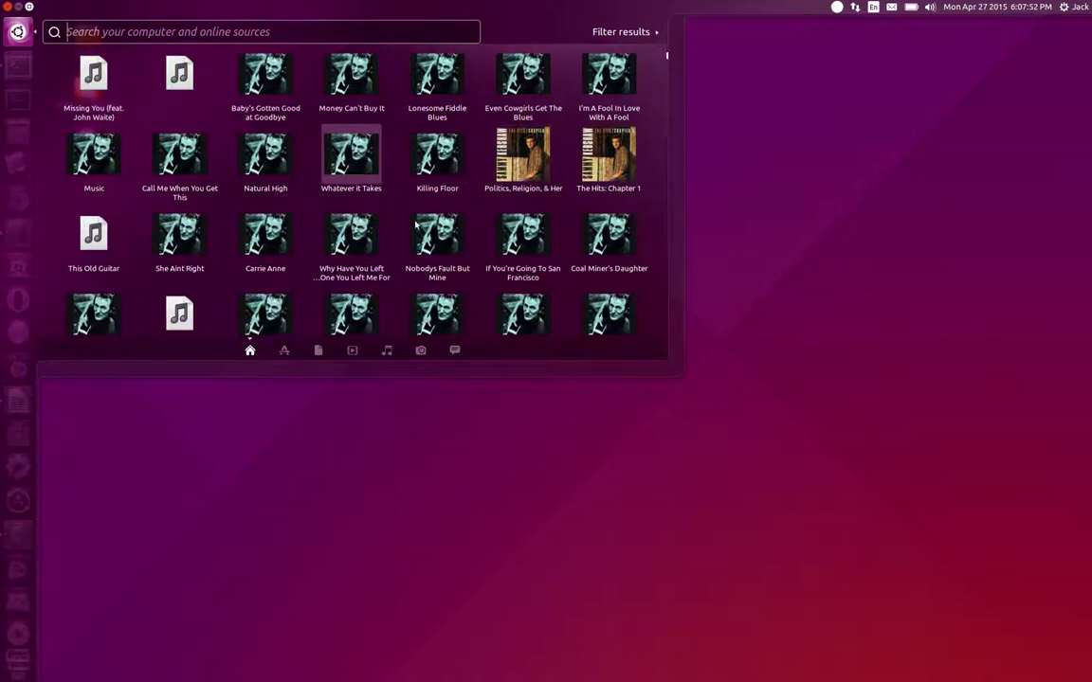
scroll(356, 213, "down", 2)
scroll(379, 218, "up", 2)
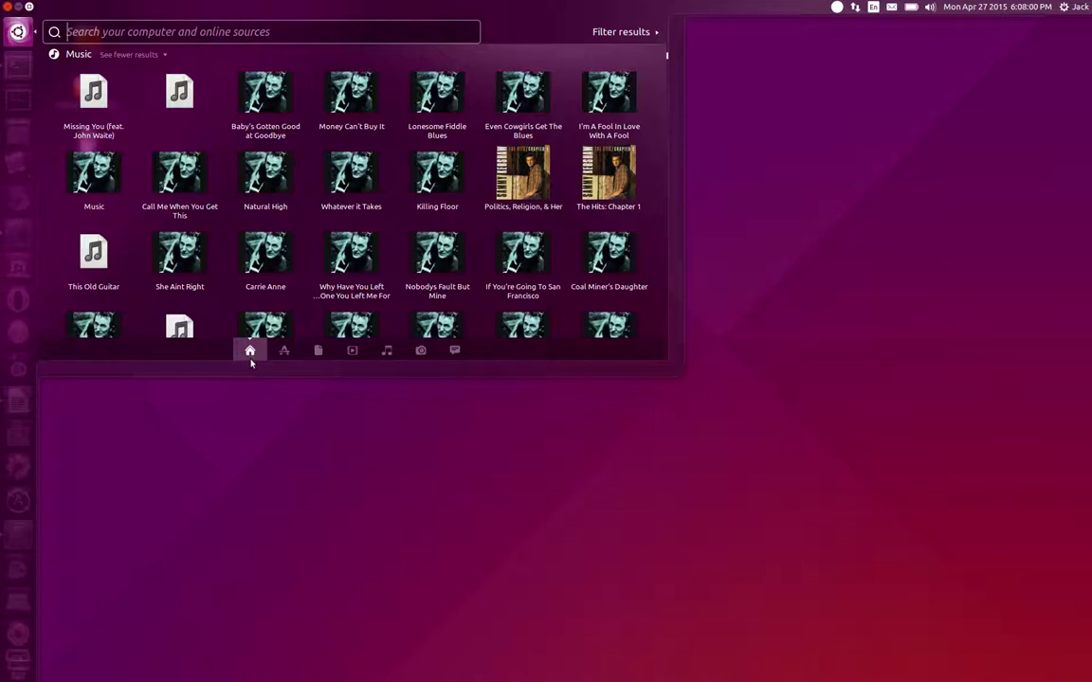
left_click(182, 413)
left_click(18, 132)
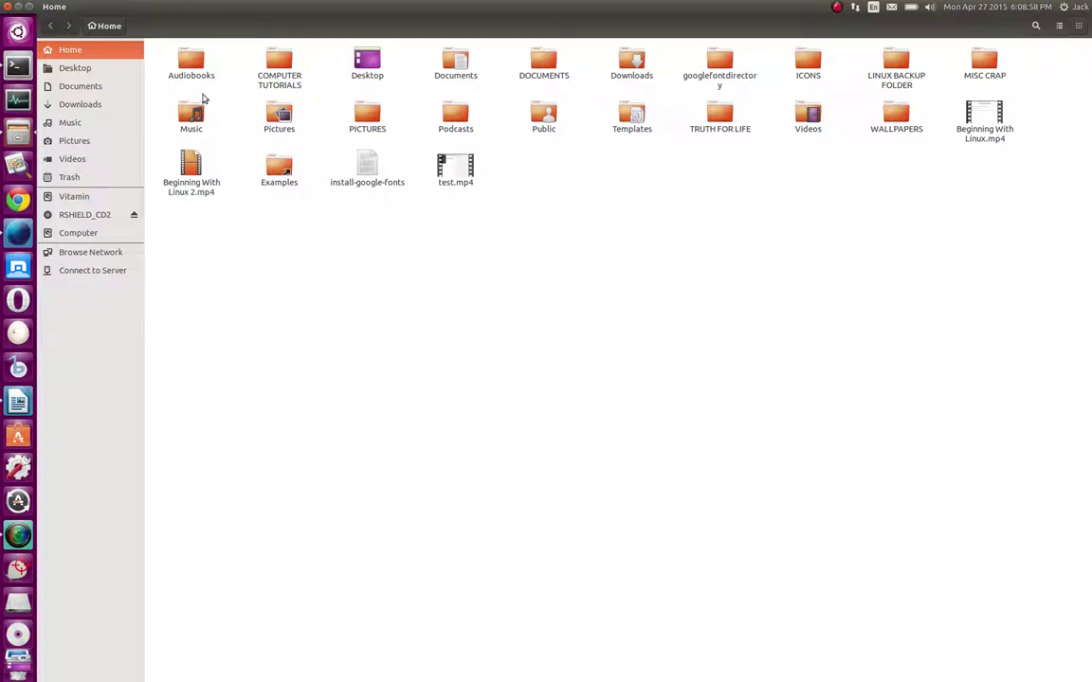
key("ctrl+alt+t")
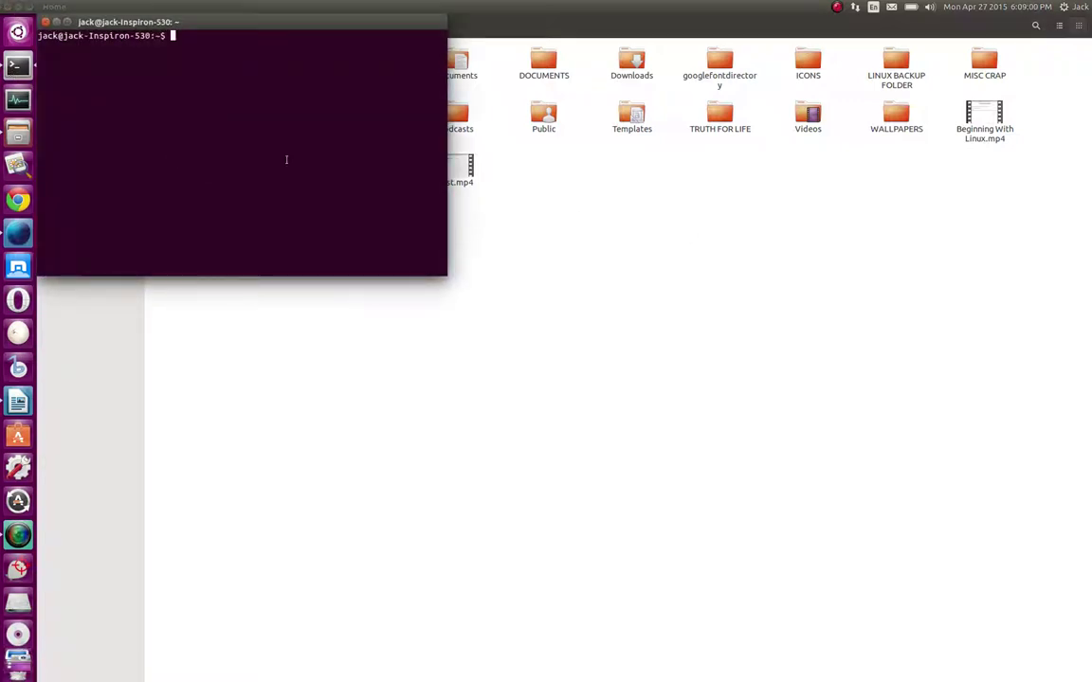
type("cd /jack/home/music/gord-")
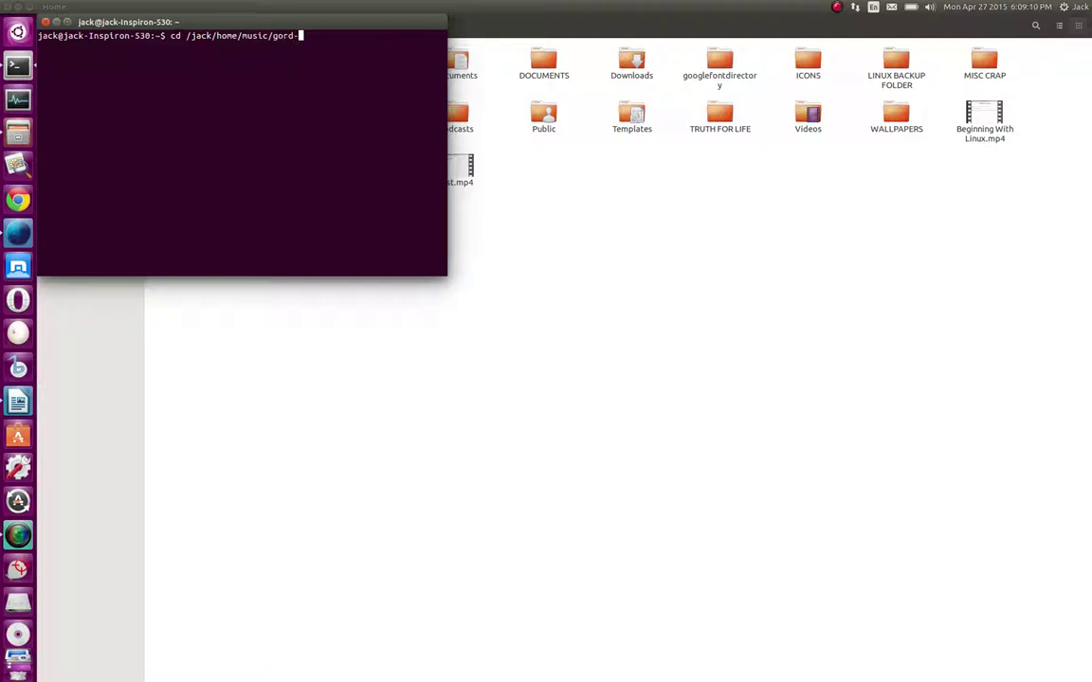
type("on-")
type("lightfot")
key("BackSpace")
key("BackSpace")
key("BackSpace")
key("BackSpace")
key("BackSpace")
key("BackSpace")
key("BackSpace")
key("BackSpace")
key("BackSpace")
type("_lighto")
key("BackSpace")
type("foot")
type("-")
type("5un")
key("BackSpace")
key("BackSpace")
key("BackSpace")
type("Sundown.mp")
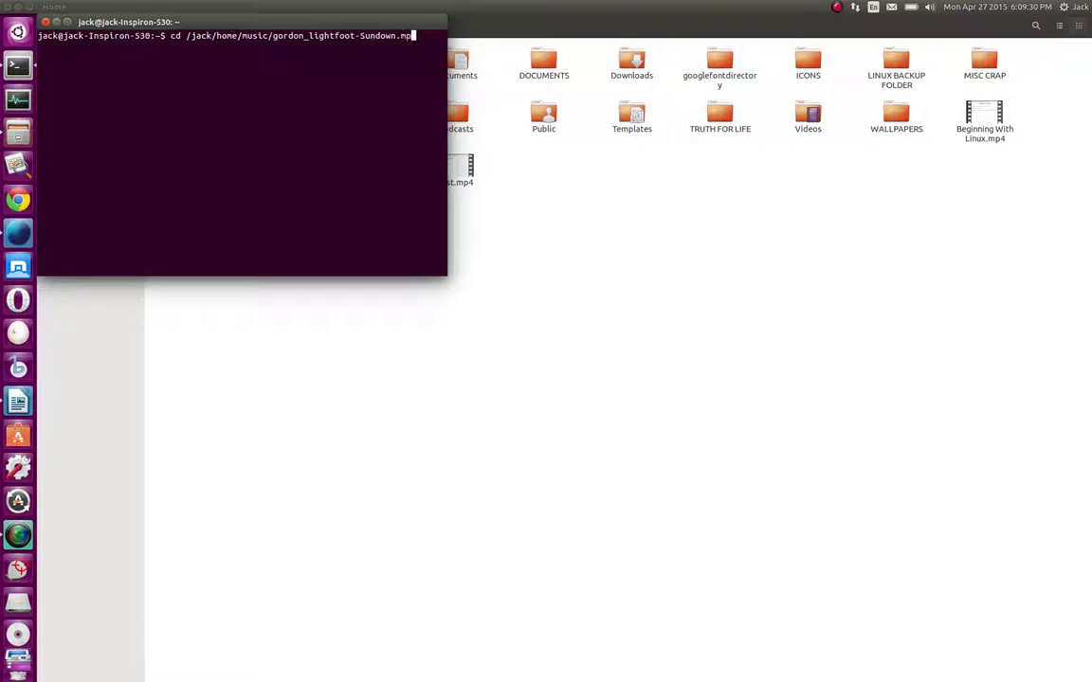
type("4")
key("BackSpace")
key("BackSpace")
key("BackSpace")
key("BackSpace")
key("BackSpace")
key("BackSpace")
key("BackSpace")
key("BackSpace")
key("BackSpace")
key("BackSpace")
key("BackSpace")
key("BackSpace")
key("BackSpace")
key("BackSpace")
key("BackSpace")
key("BackSpace")
key("BackSpace")
key("BackSpace")
key("BackSpace")
key("BackSpace")
key("BackSpace")
key("BackSpace")
key("BackSpace")
key("BackSpace")
key("BackSpace")
key("BackSpace")
key("BackSpace")
key("BackSpace")
key("BackSpace")
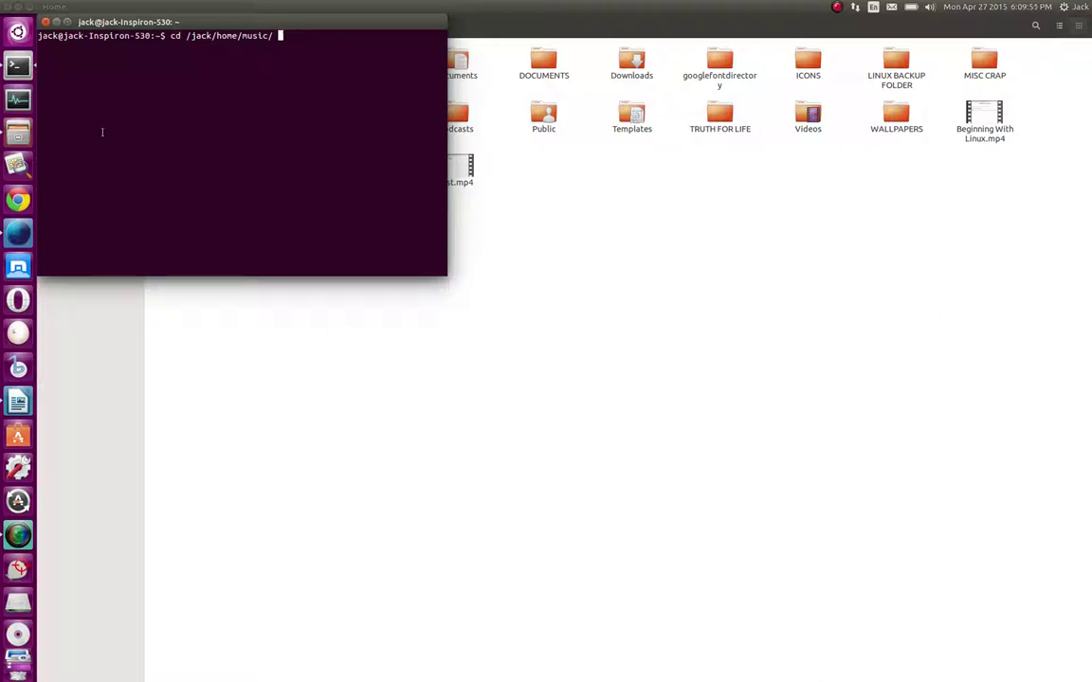
left_click(45, 21)
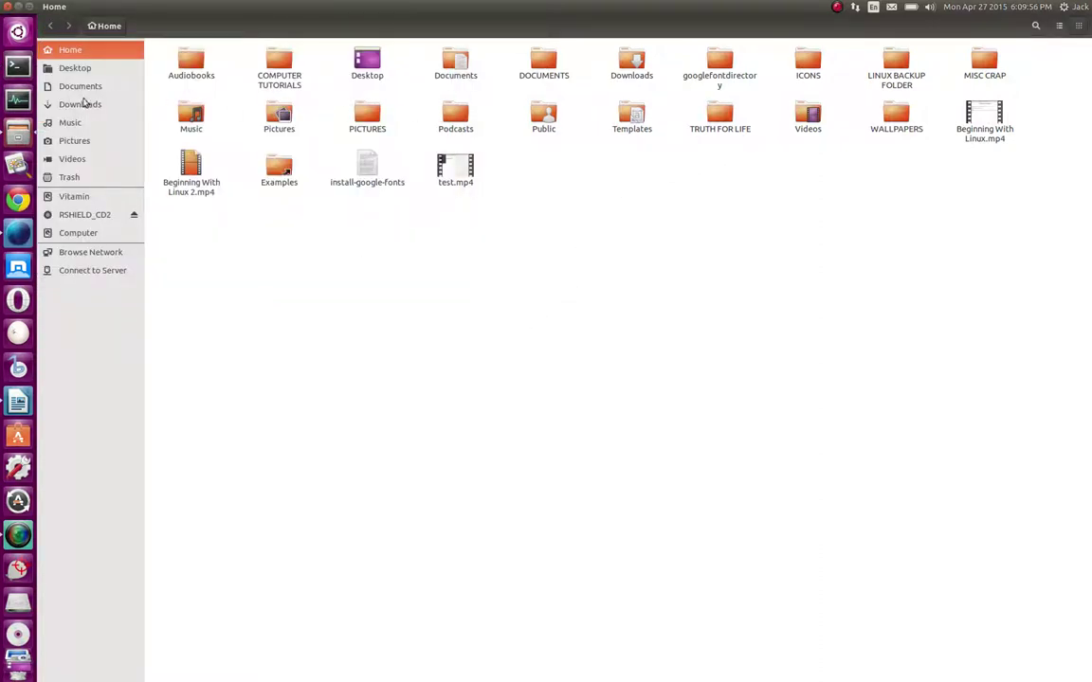
left_click(19, 64)
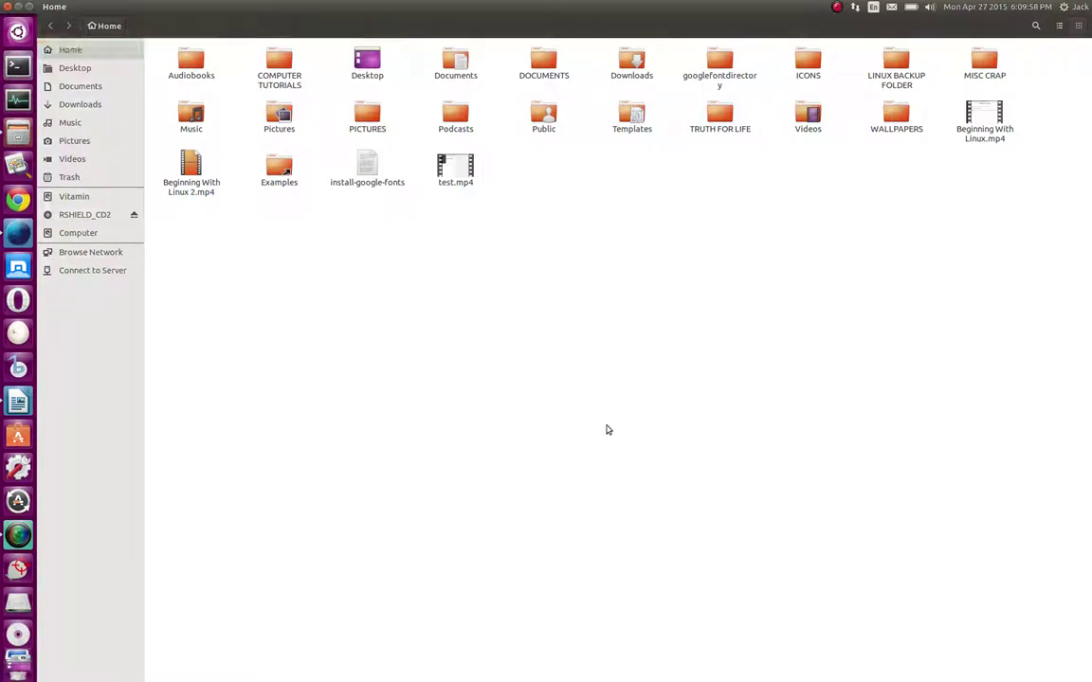
left_click(611, 434)
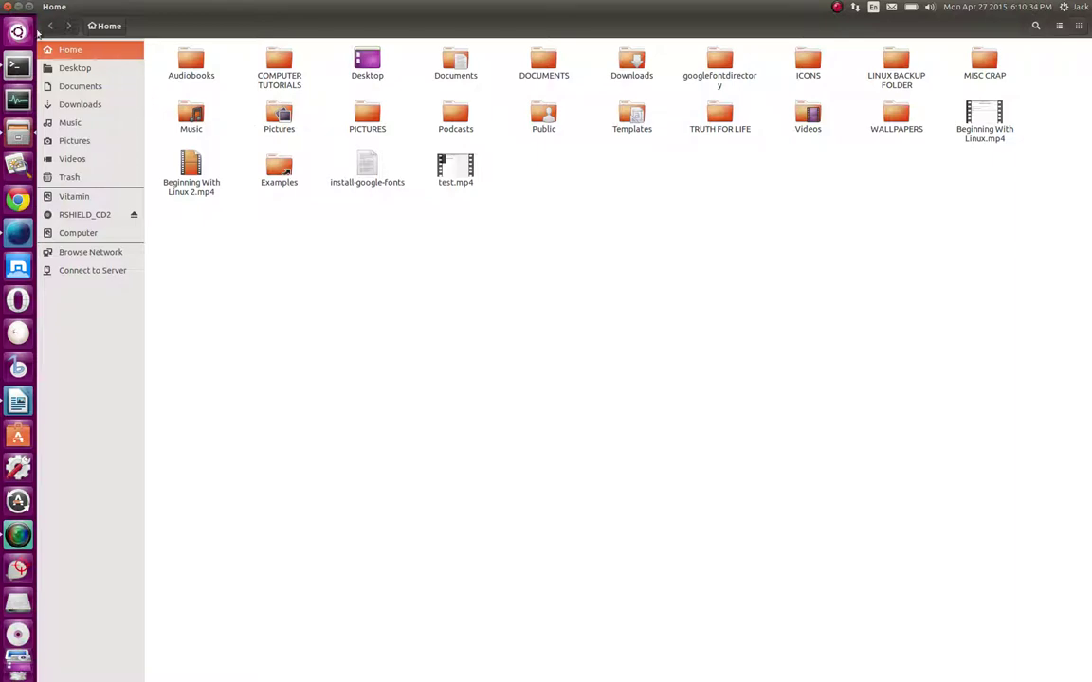
key("super")
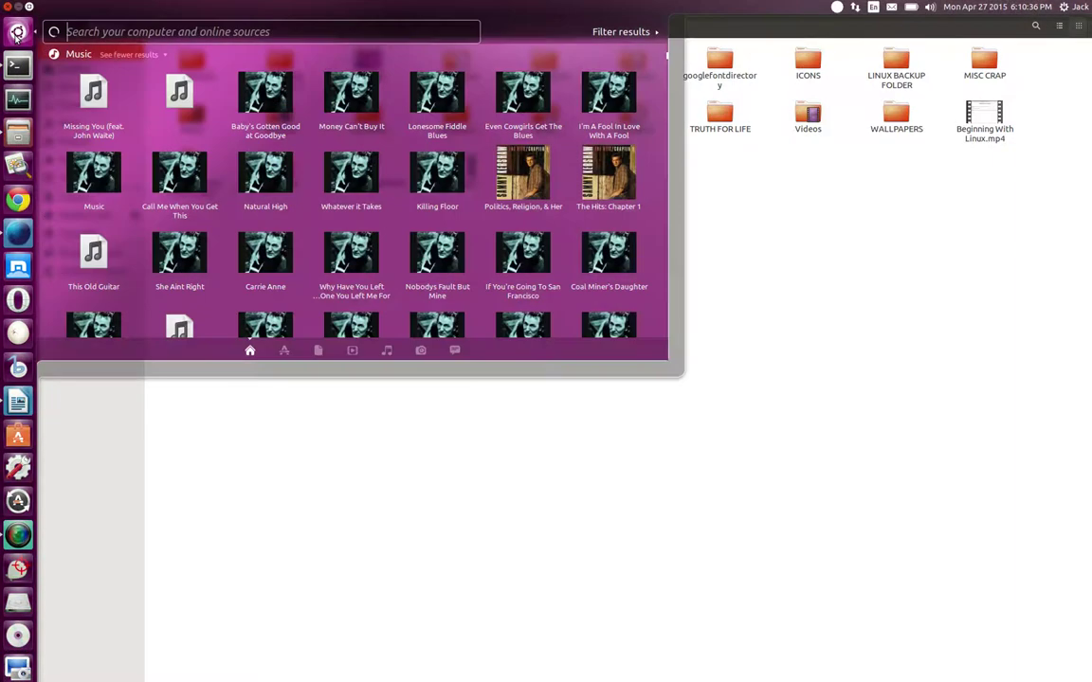
left_click(251, 355)
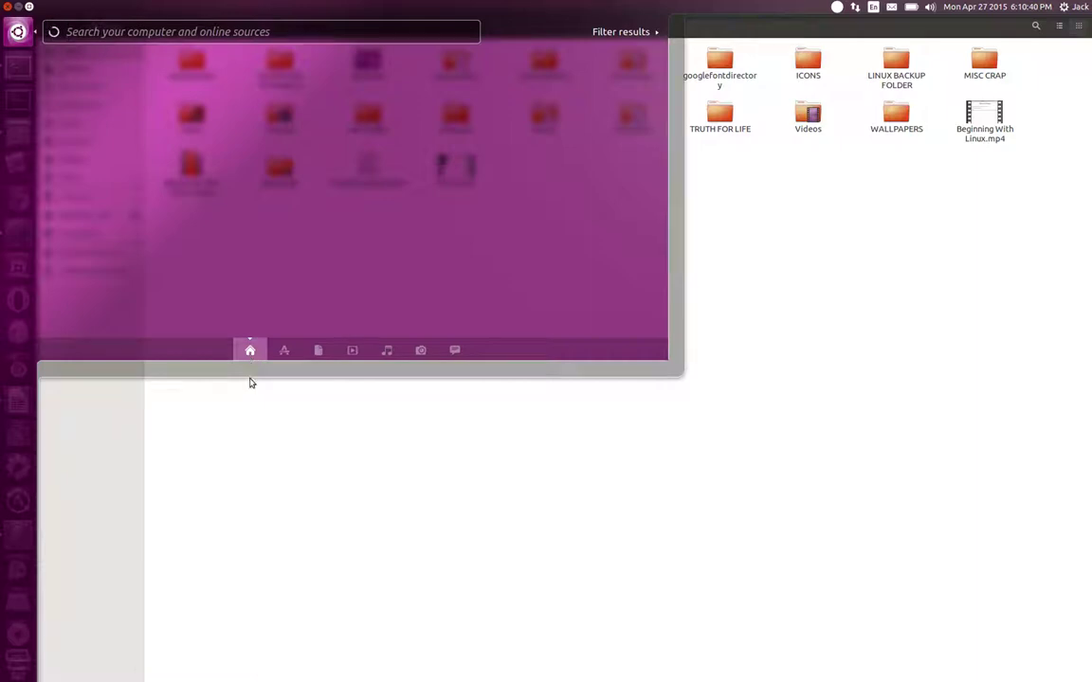
left_click(456, 504)
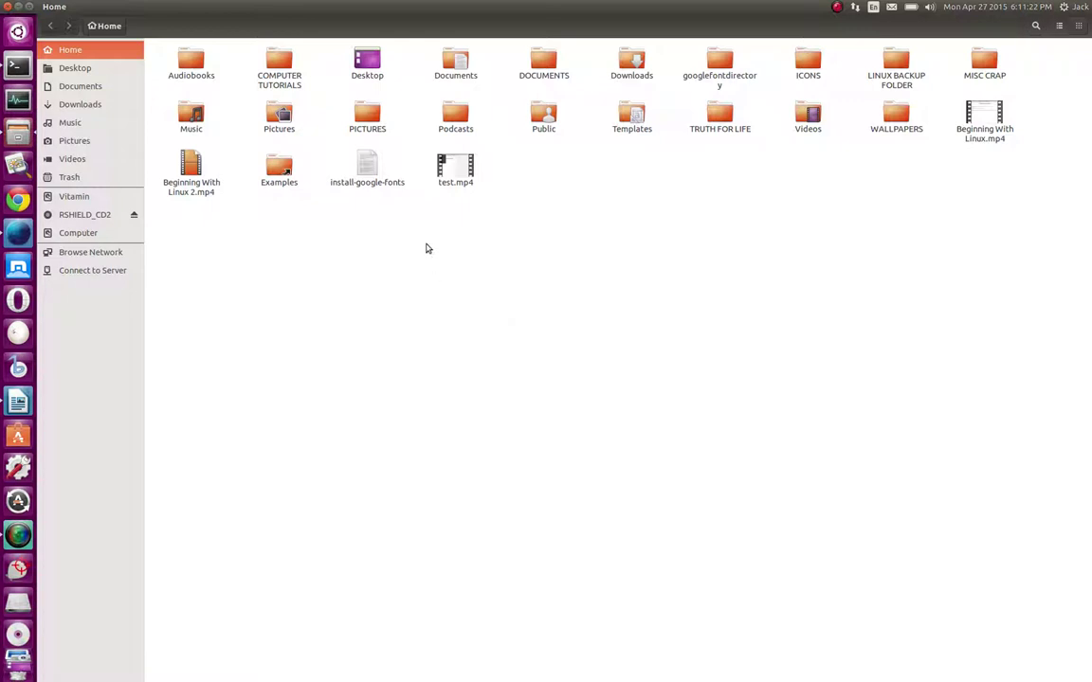
Close the Files window and dismiss the LibreOffice Writer launcher quicklist
left_click(18, 6)
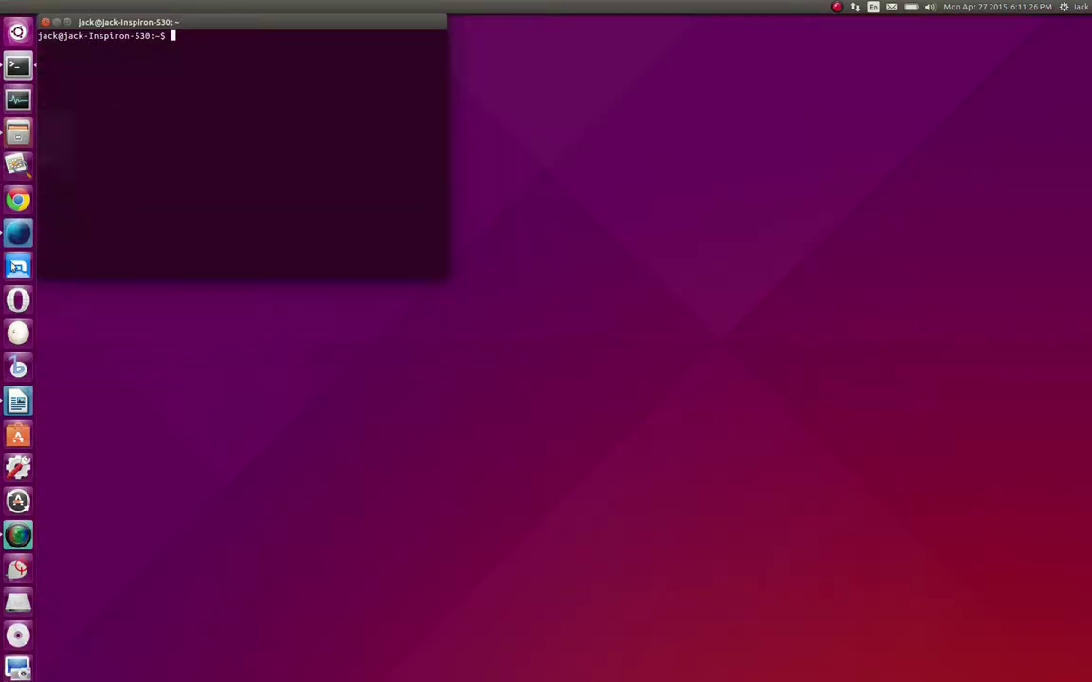
right_click(19, 403)
key("Escape")
Save the lesson plan as 'Beginning With Linux Notes' in Word 2007/2010/2013 XML (.docx) format, keeping Word format
left_click(18, 403)
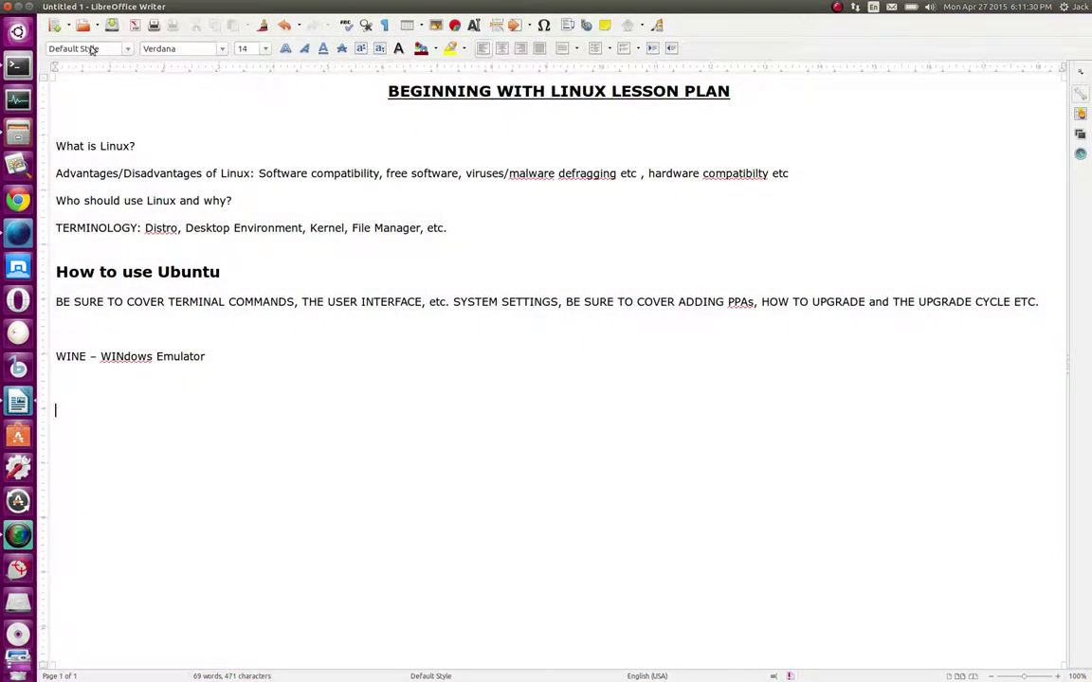
left_click(48, 7)
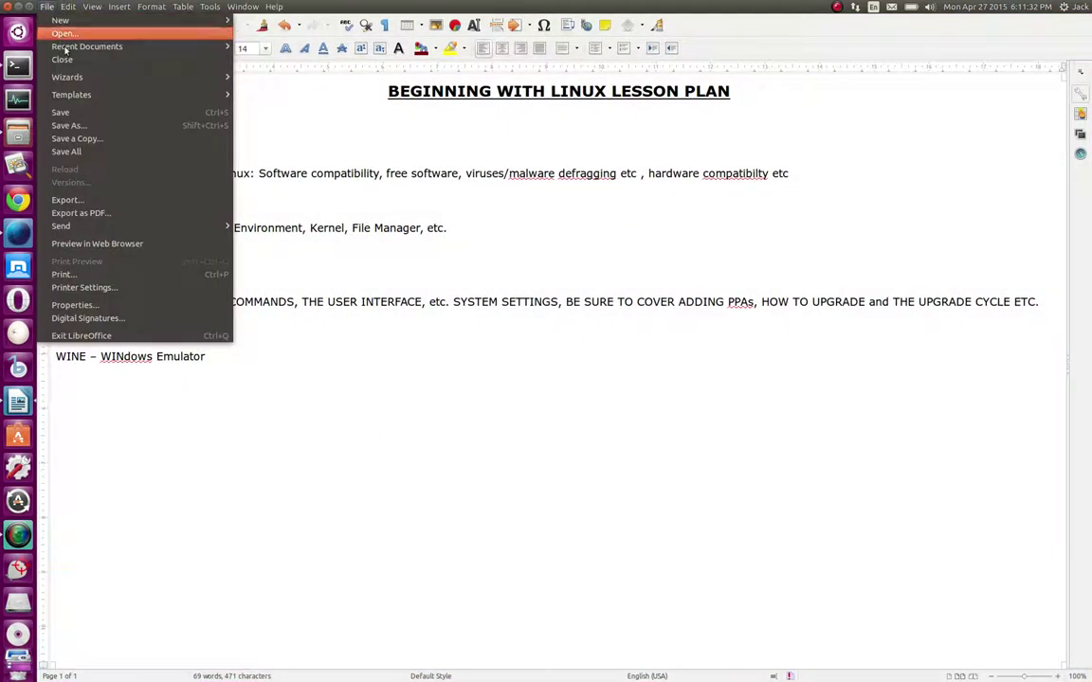
left_click(86, 127)
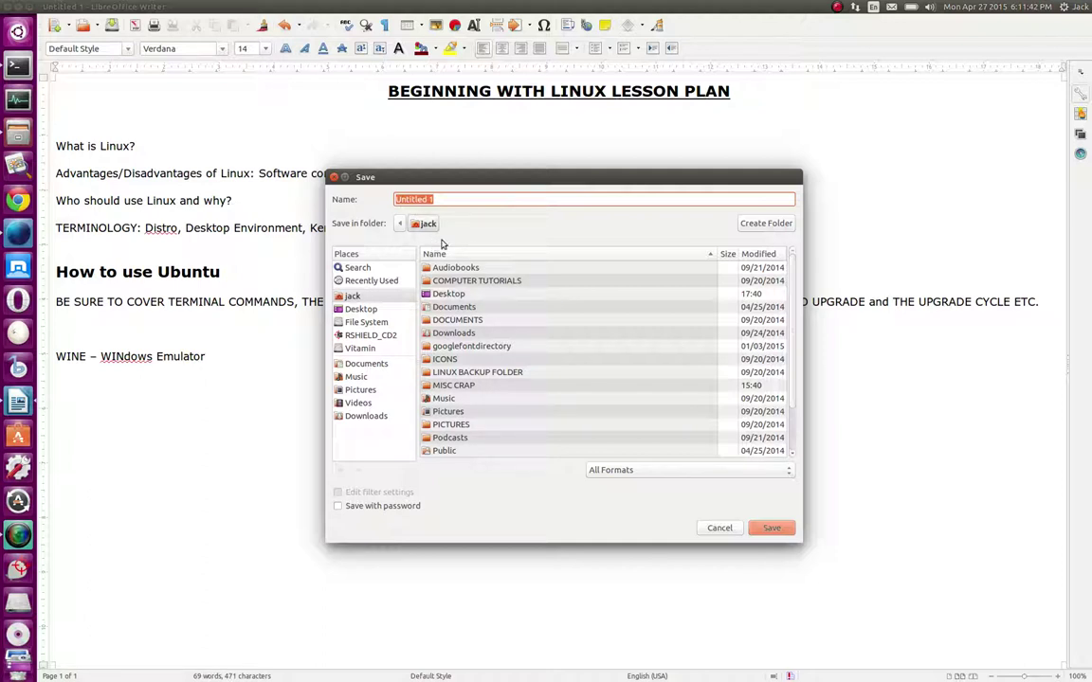
left_click(786, 470)
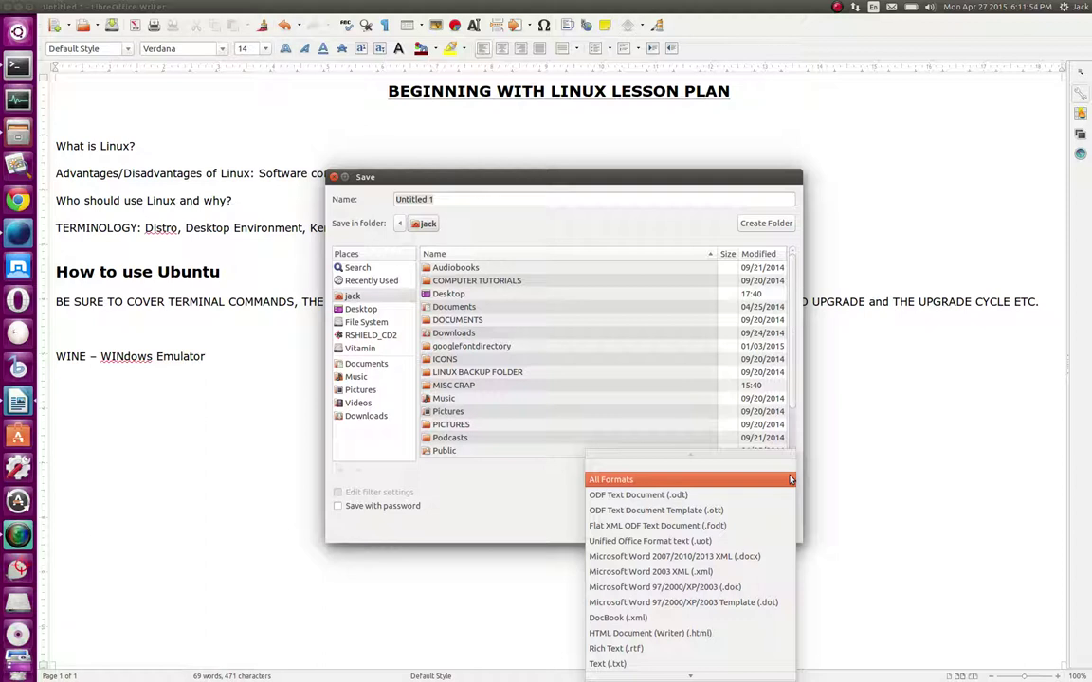
left_click(773, 557)
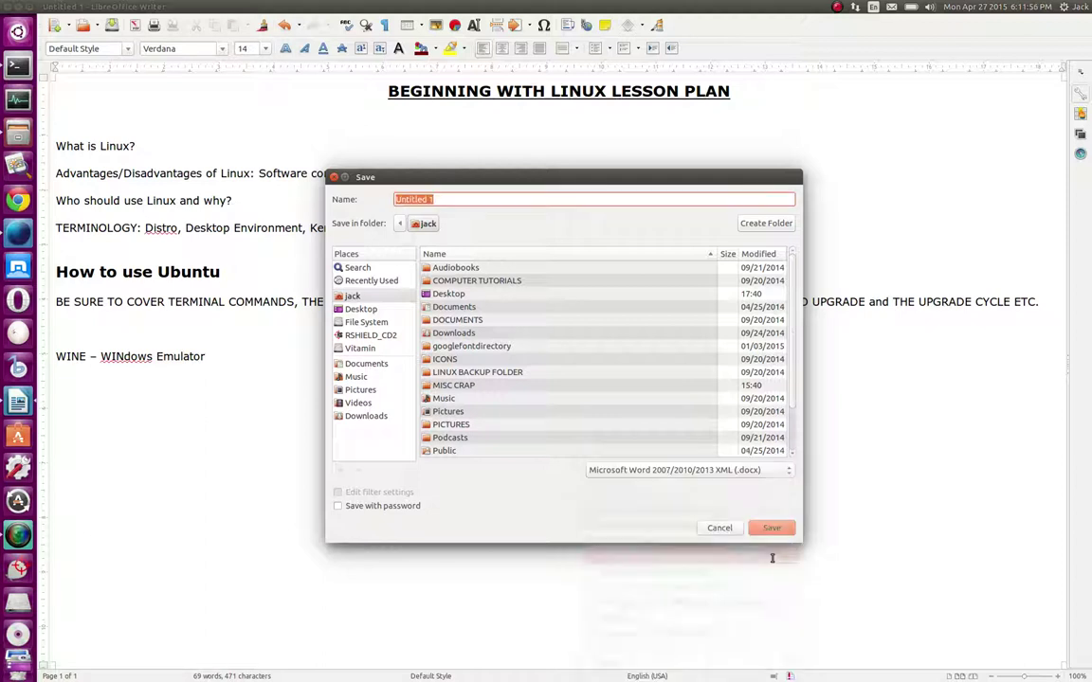
triple_click(451, 198)
type("Beginning")
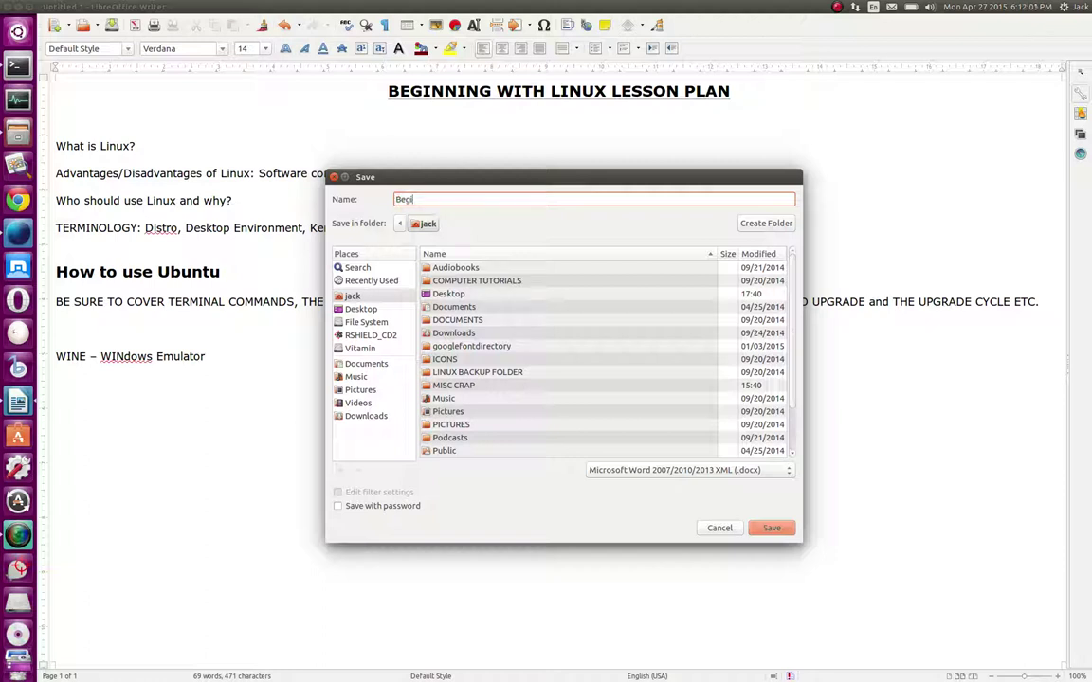
type(" With Linux Notes")
left_click(769, 532)
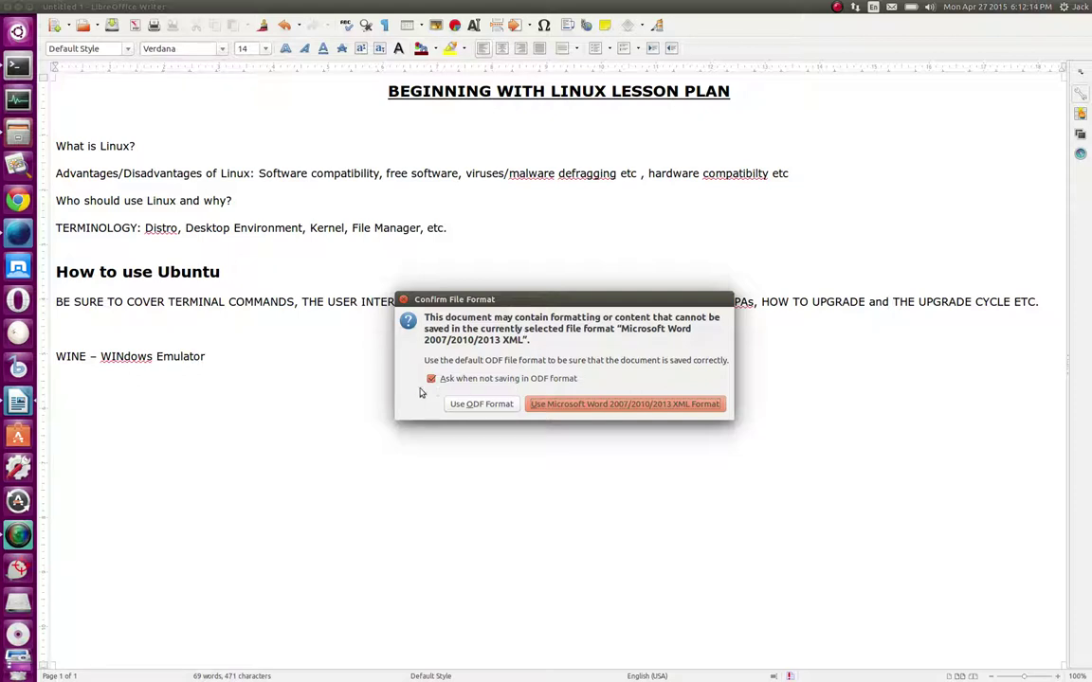
left_click(634, 404)
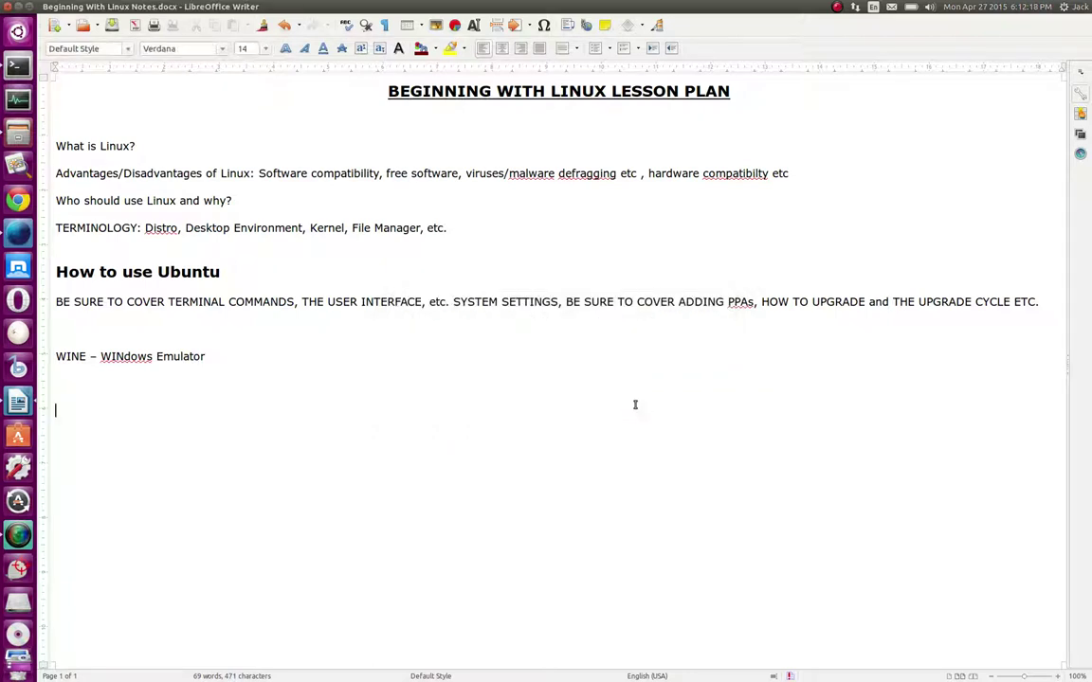
Close Writer and open Files on the Home folder
left_click(9, 6)
left_click(17, 136)
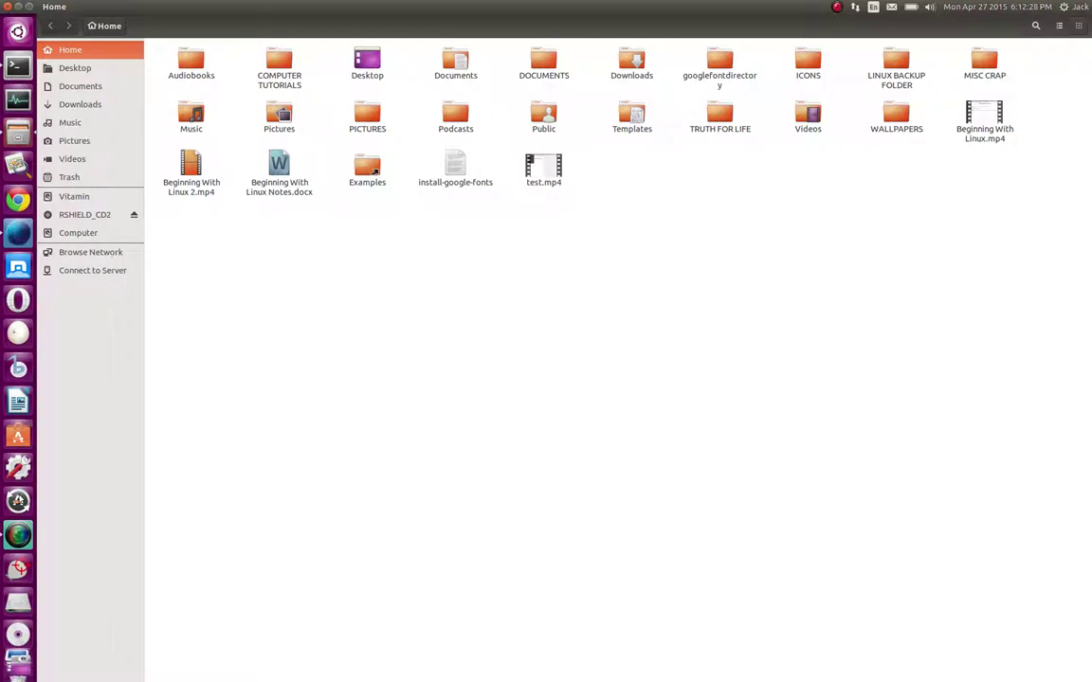
scroll(14, 660, "down", 1)
Minimize and restore the Home folder window a few times
left_click(17, 630)
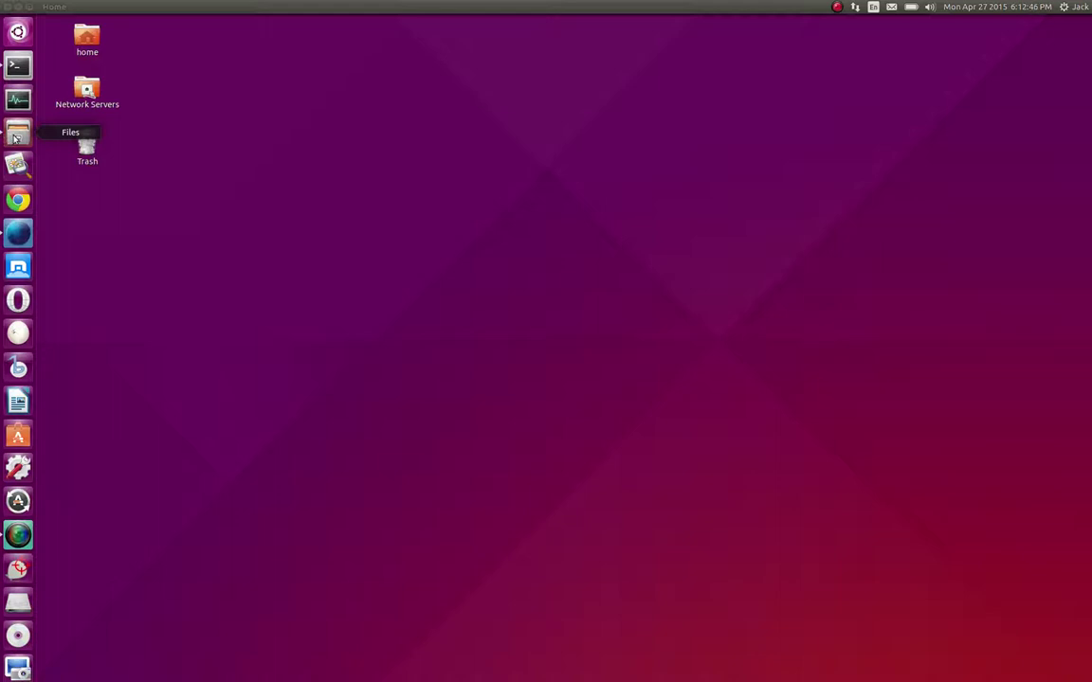
left_click(17, 137)
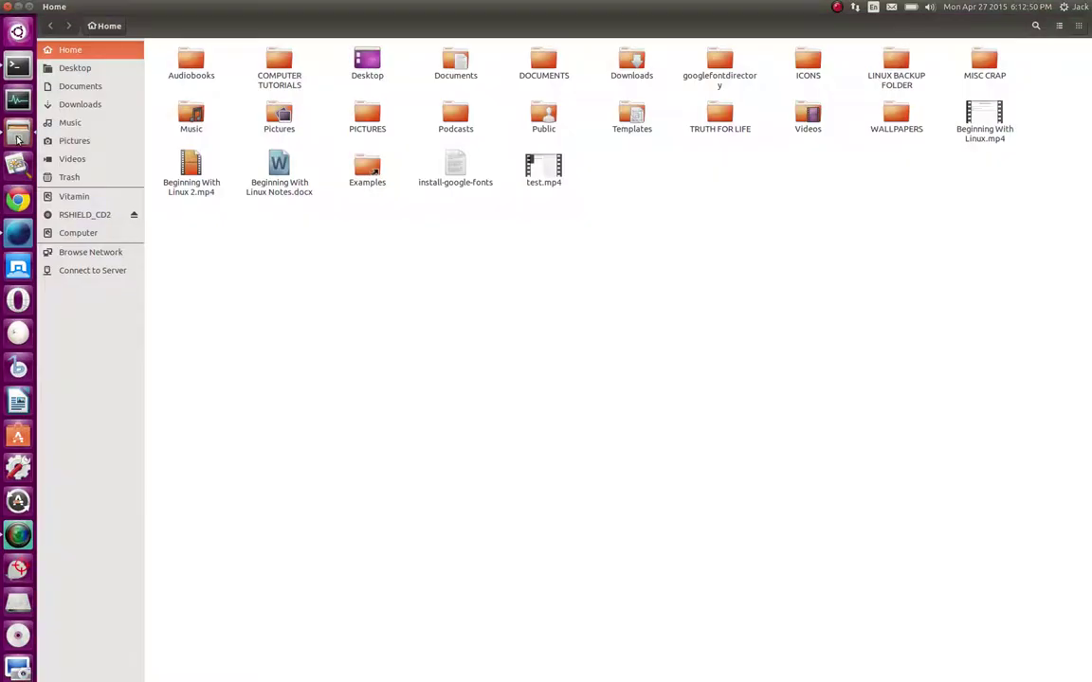
left_click(17, 139)
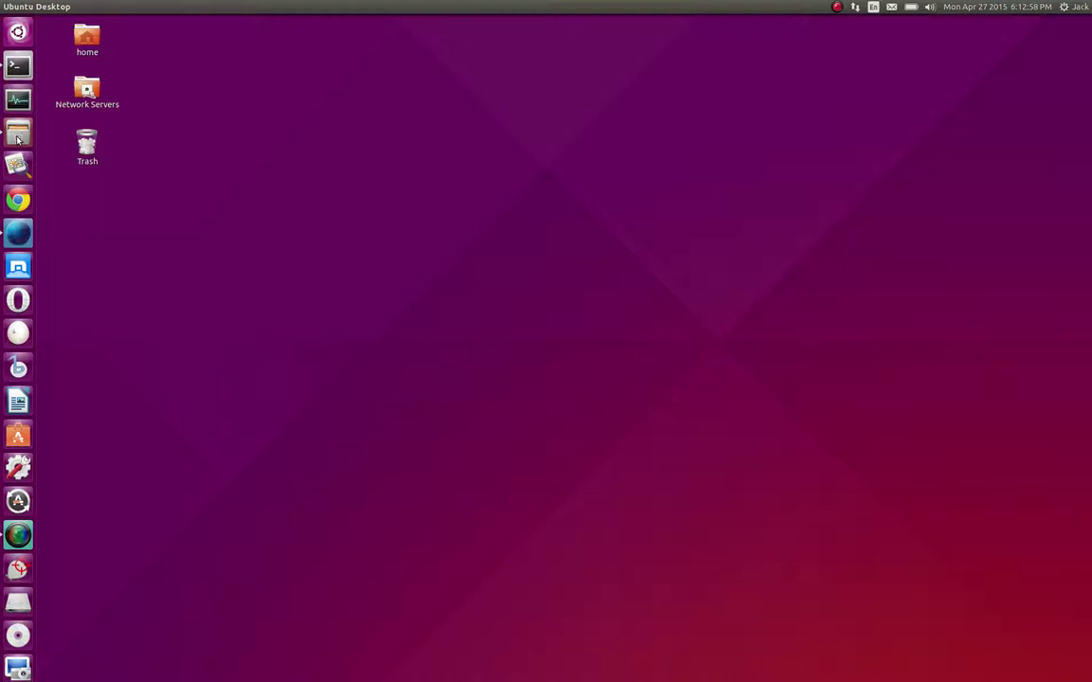
left_click(17, 140)
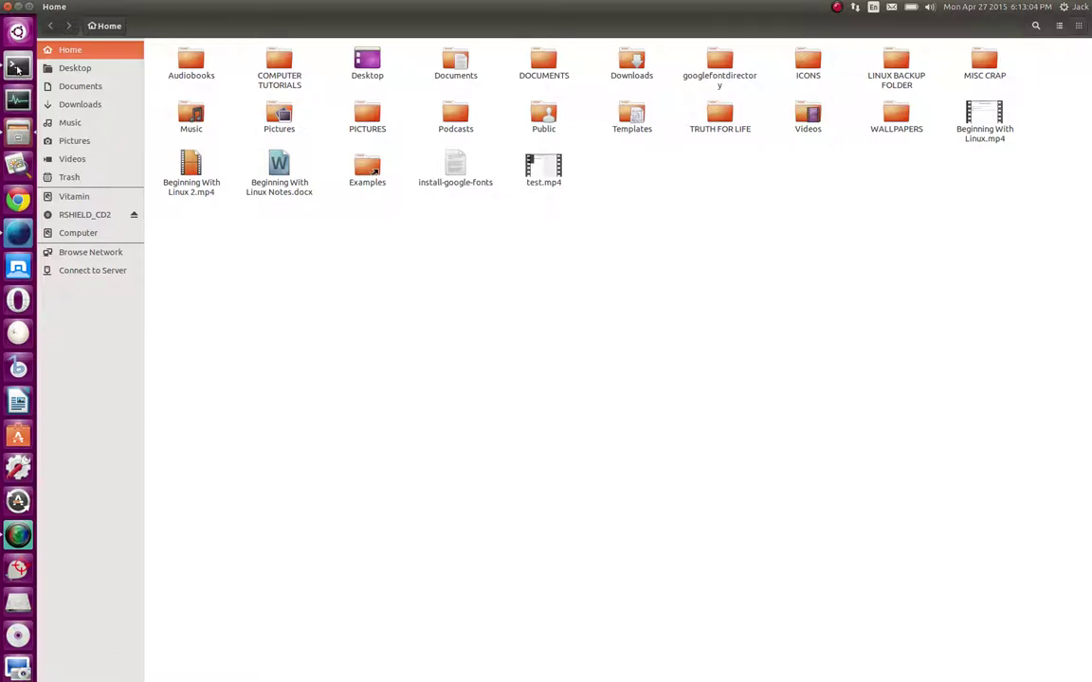
Cycle through the terminal, browser and screen recorder windows, ending with Files Home in front
left_click(17, 66)
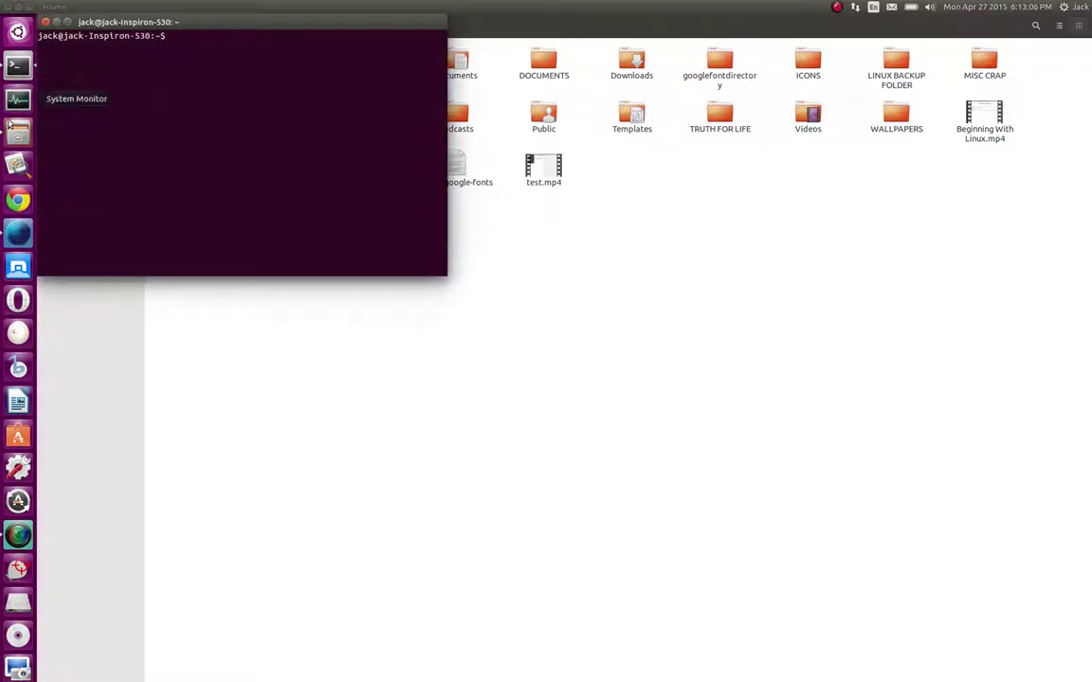
left_click(17, 134)
left_click(17, 232)
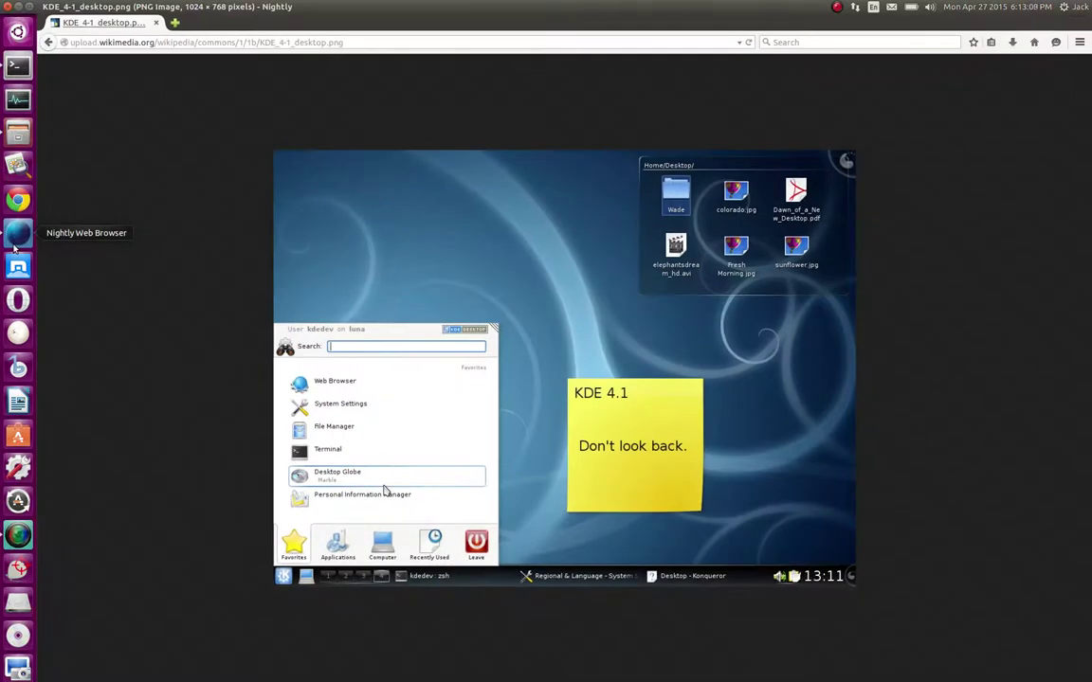
left_click(17, 483)
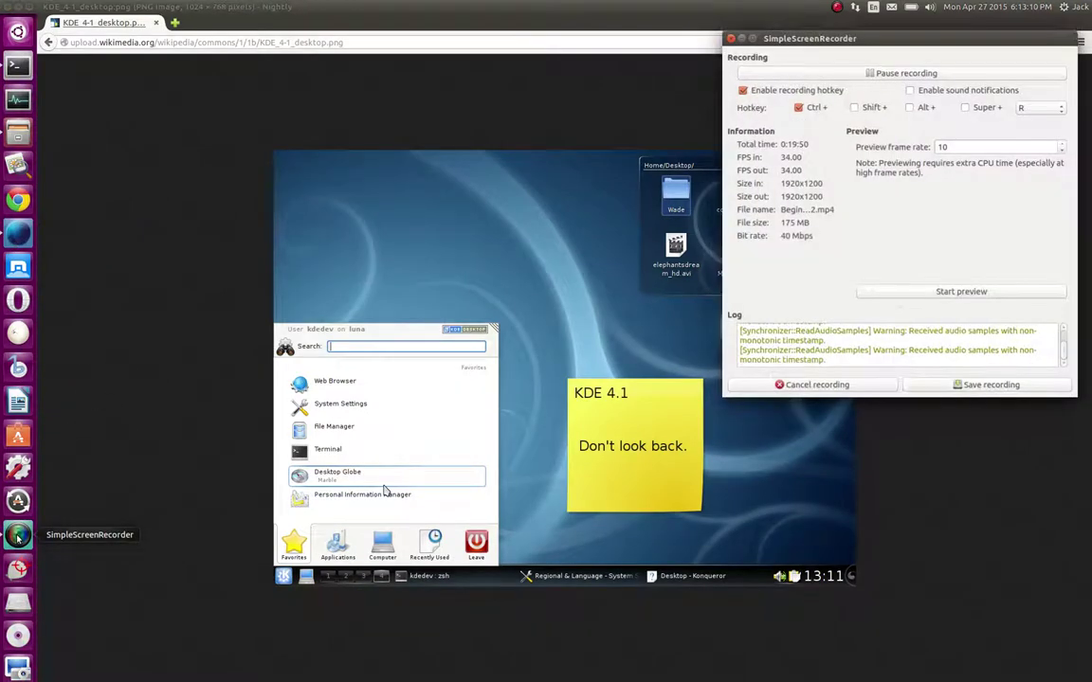
left_click(17, 134)
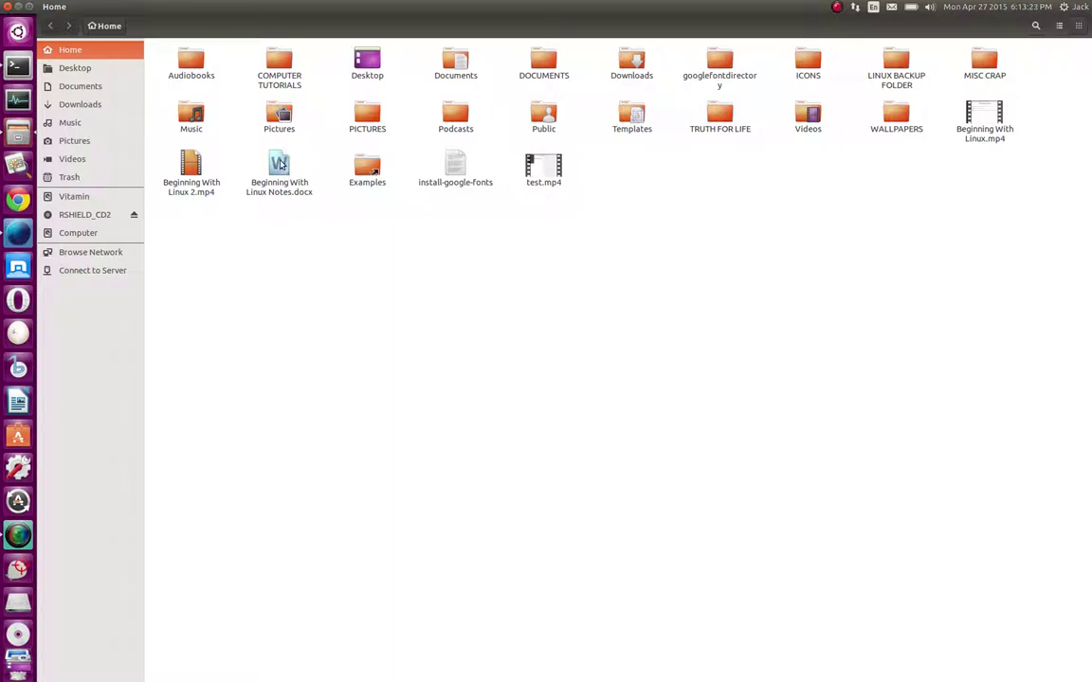
Open Beginning With Linux Notes.docx in LibreOffice Writer and snap its window to the right half
double_click(280, 166)
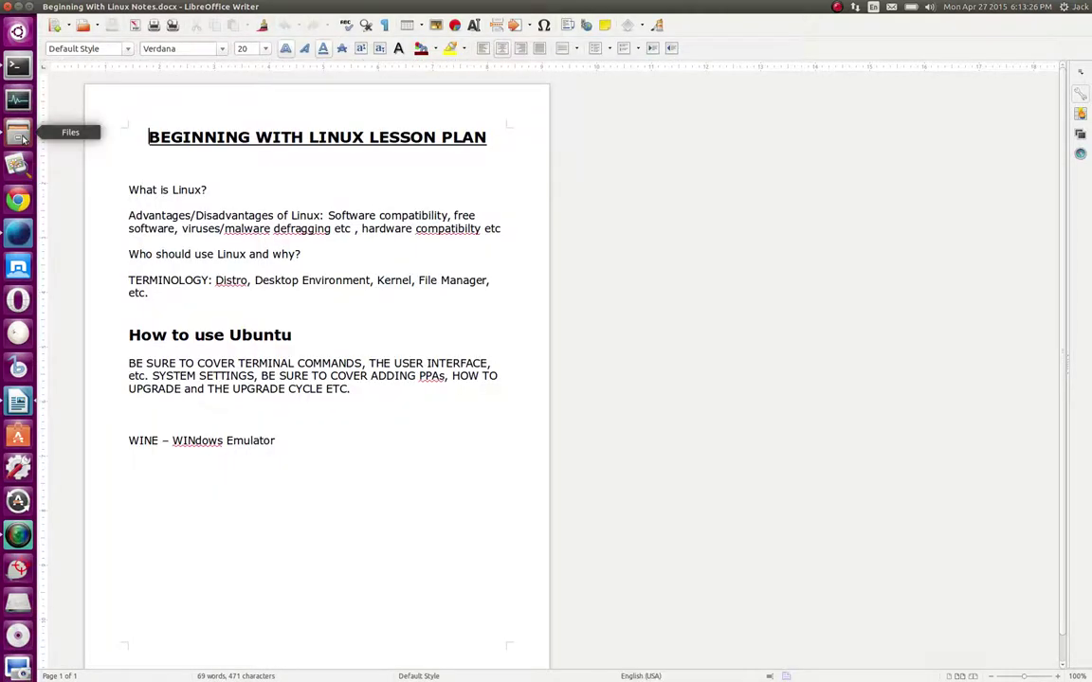
left_click(26, 136)
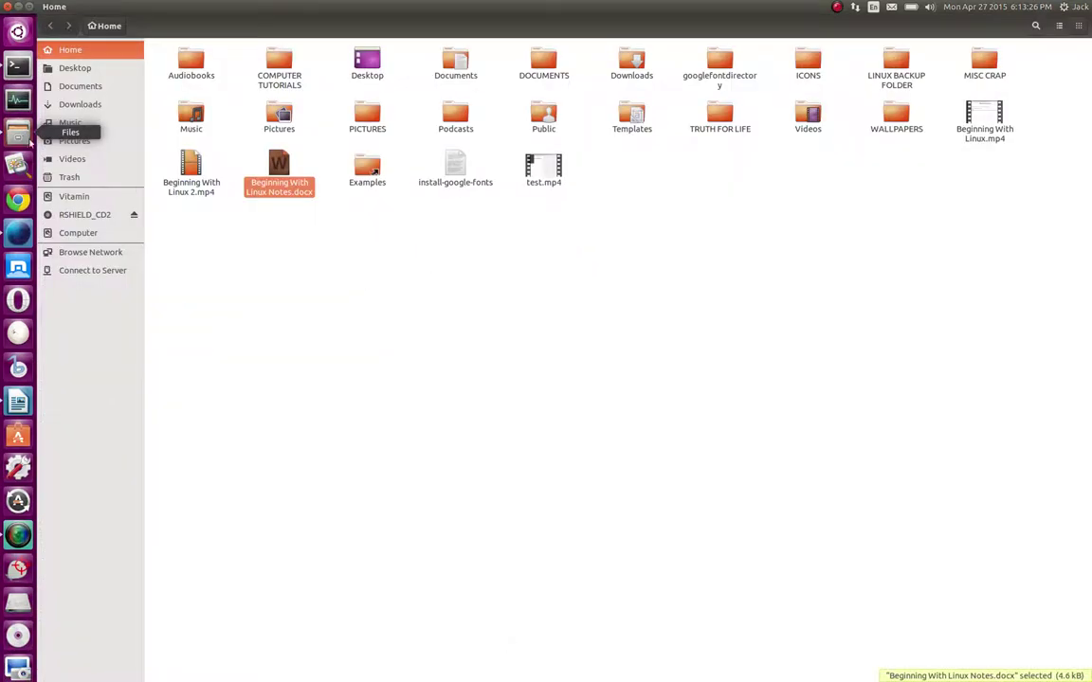
double_click(274, 172)
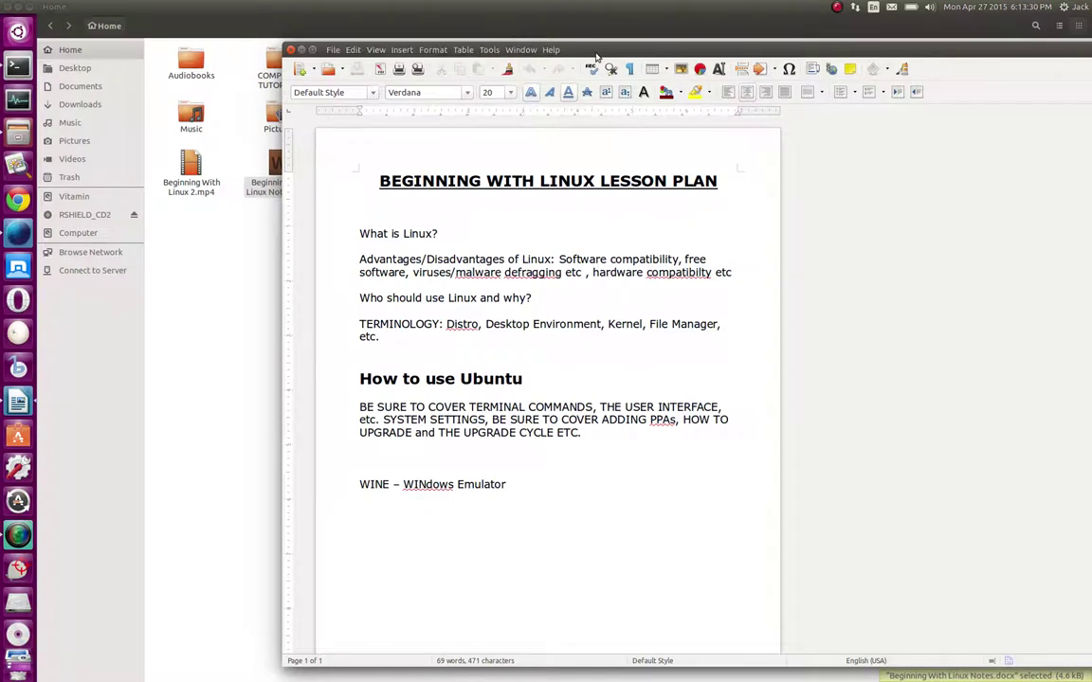
left_click_drag(539, 52, 1089, 190)
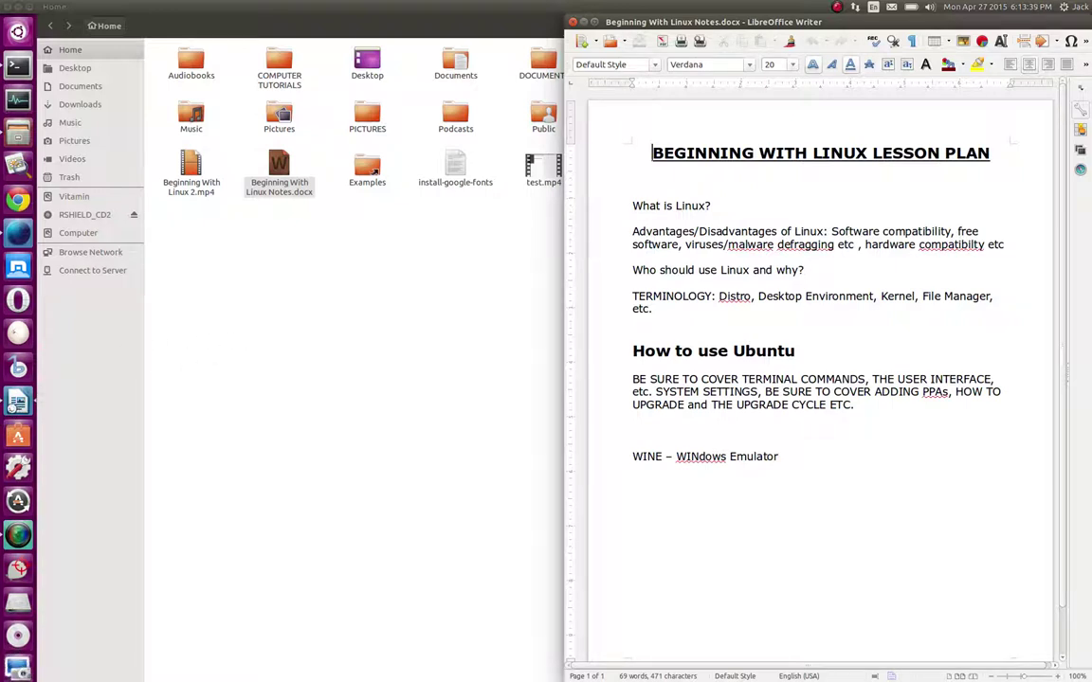
Move between the Files and Writer windows, ending with the Home folder back in front
left_click(299, 346)
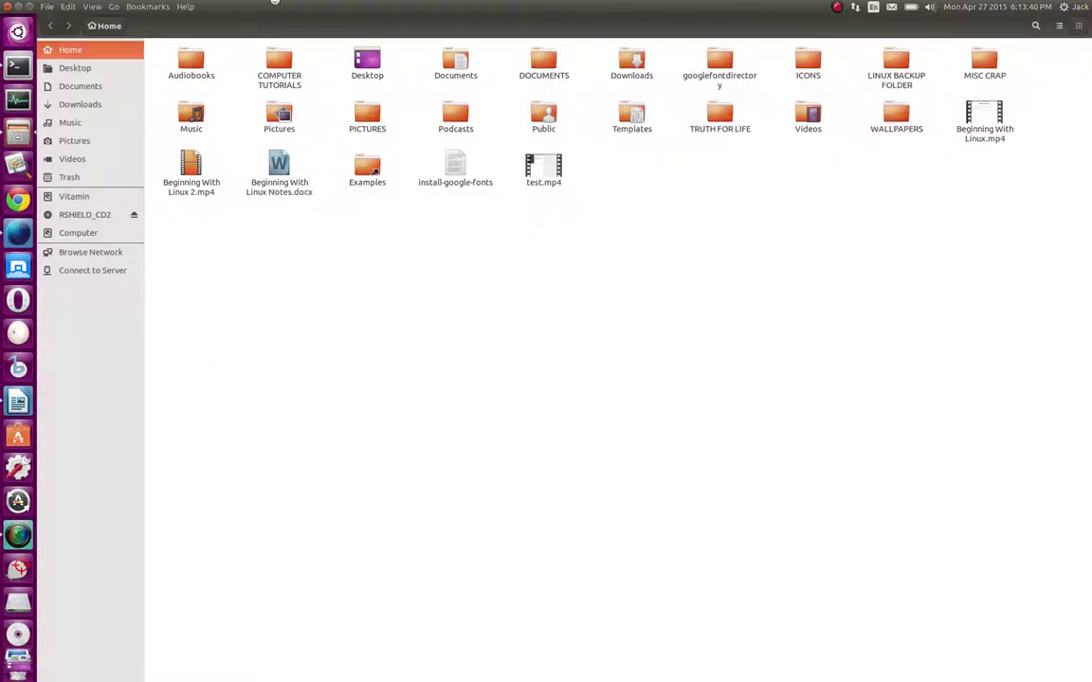
left_click_drag(275, 5, 336, 4)
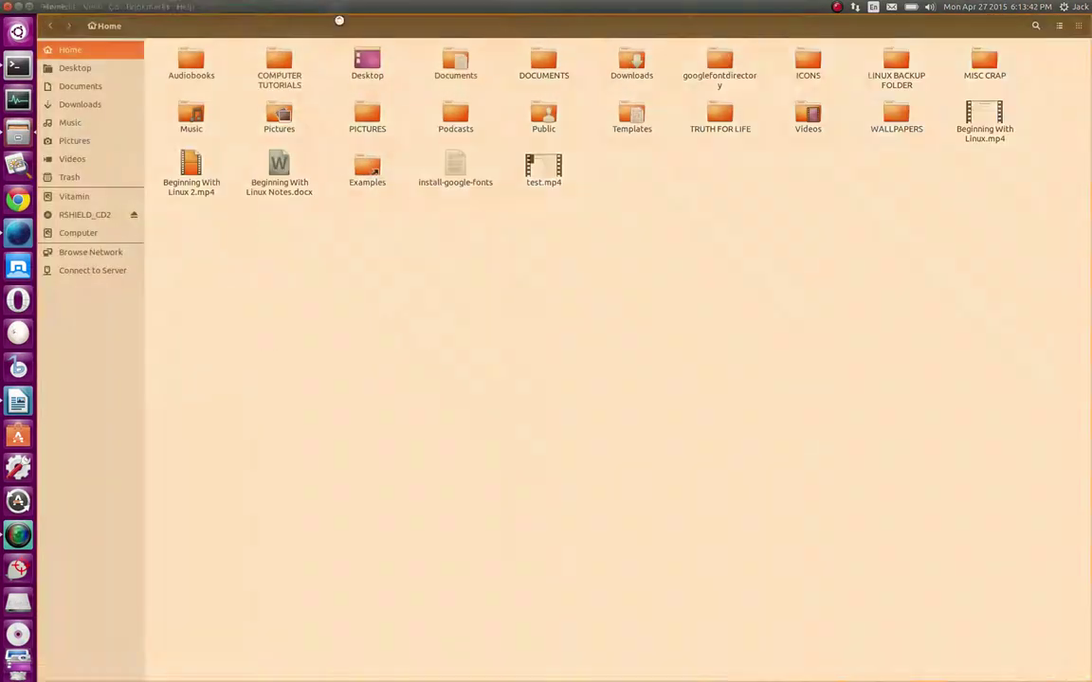
double_click(281, 156)
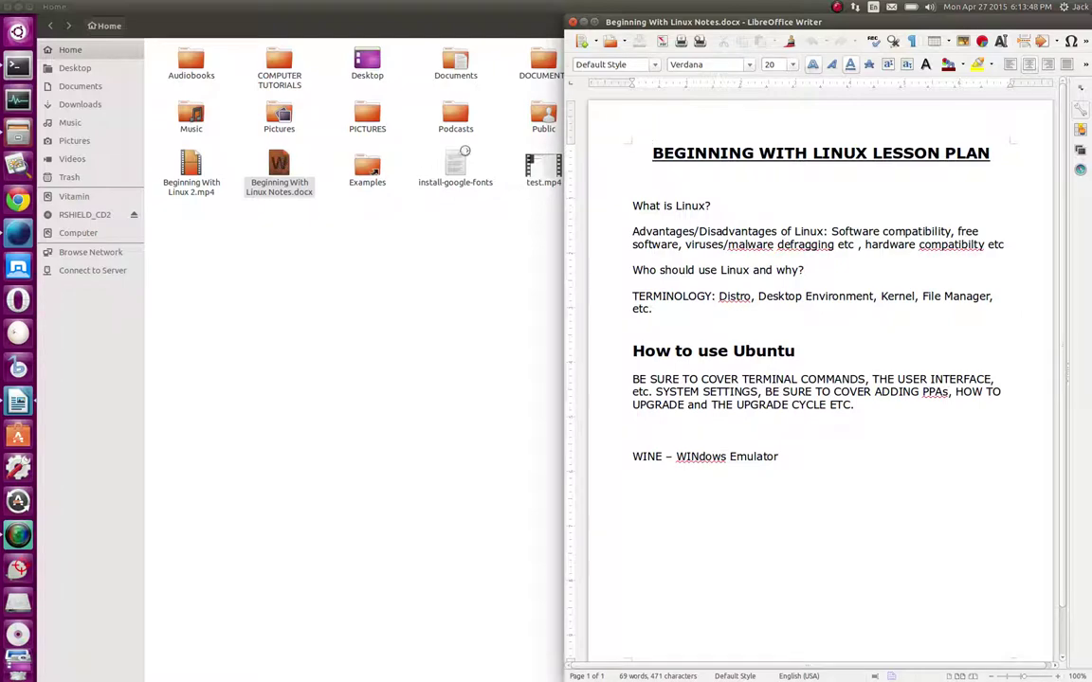
mouse_move(811, 19)
mouse_move(811, 19)
left_mouse_down()
mouse_move(857, 194)
mouse_move(861, 382)
mouse_move(991, 21)
mouse_move(1076, 18)
mouse_move(808, 14)
left_mouse_up()
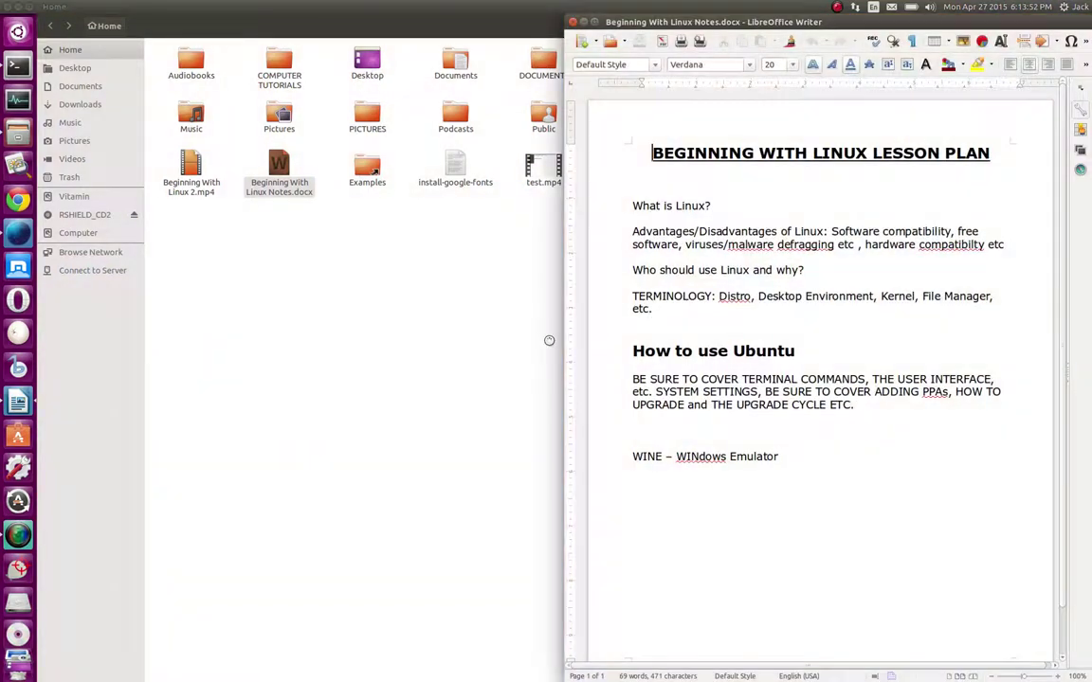
key("ctrl+q")
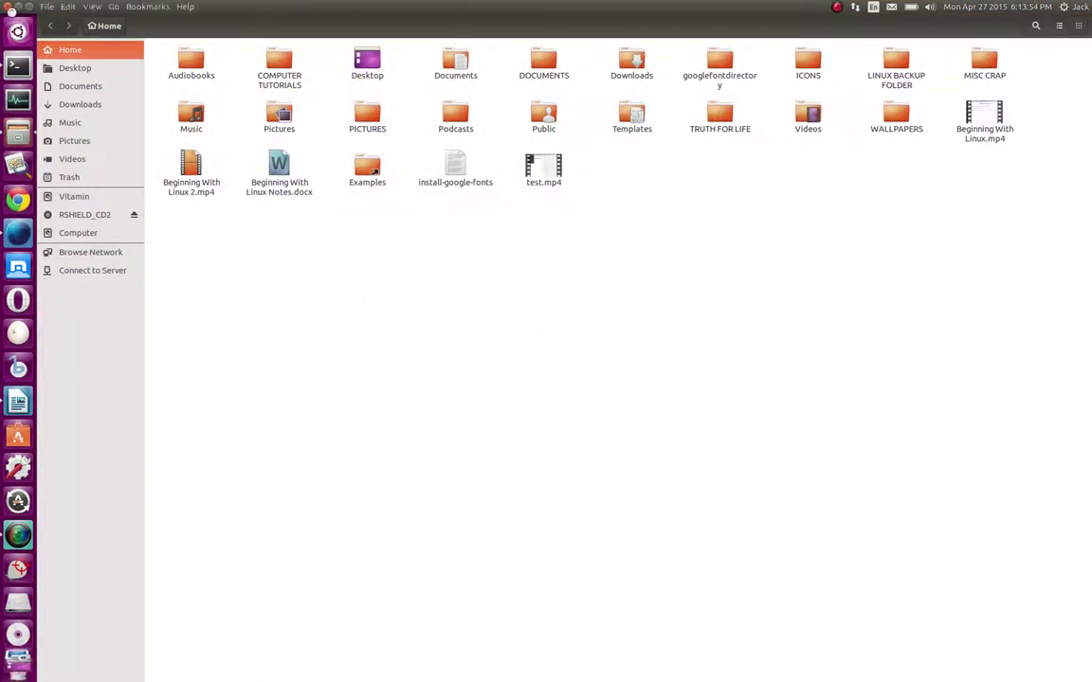
left_click(7, 6)
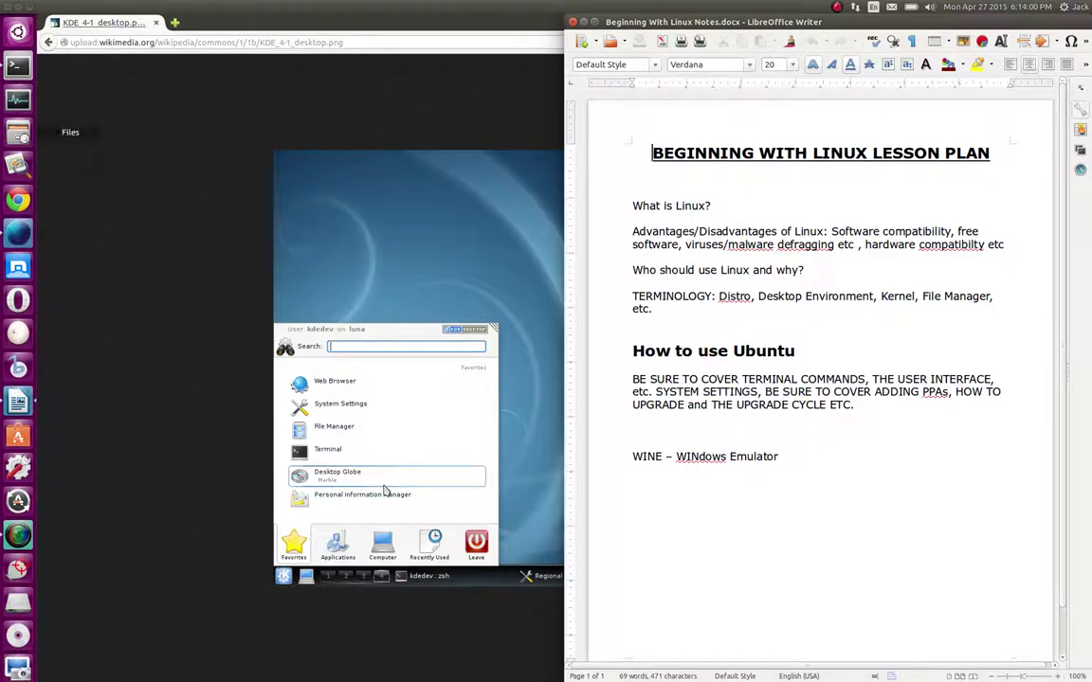
left_click(18, 132)
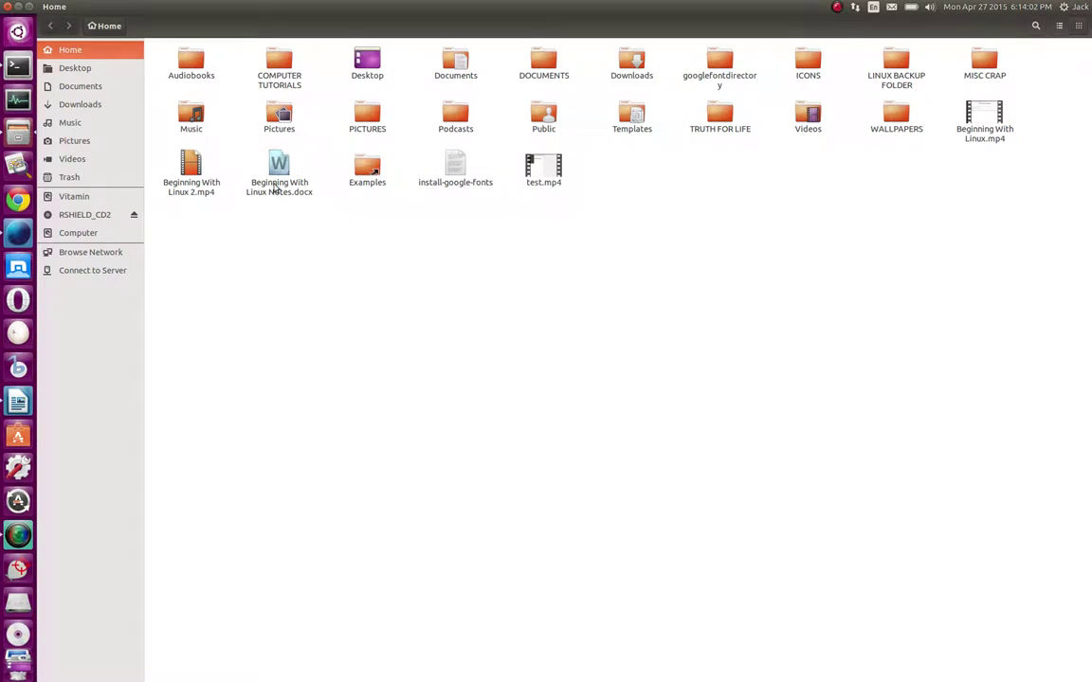
Open the notes .docx with gedit from the full application list, then close the garbled view
right_click(275, 175)
mouse_move(292, 200)
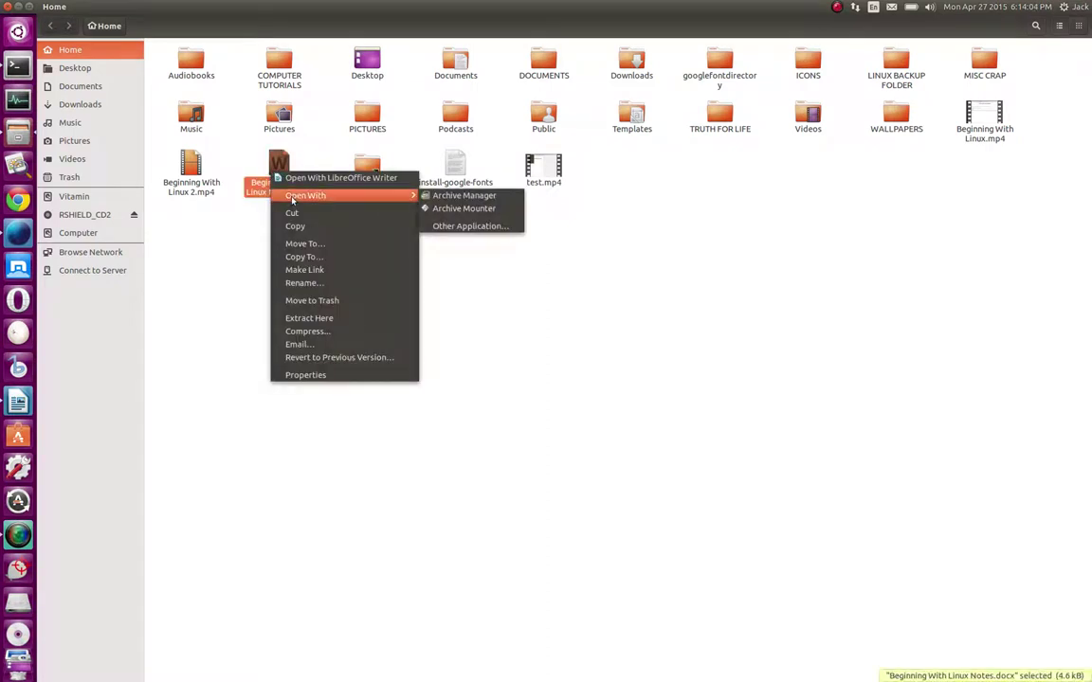
left_click(464, 226)
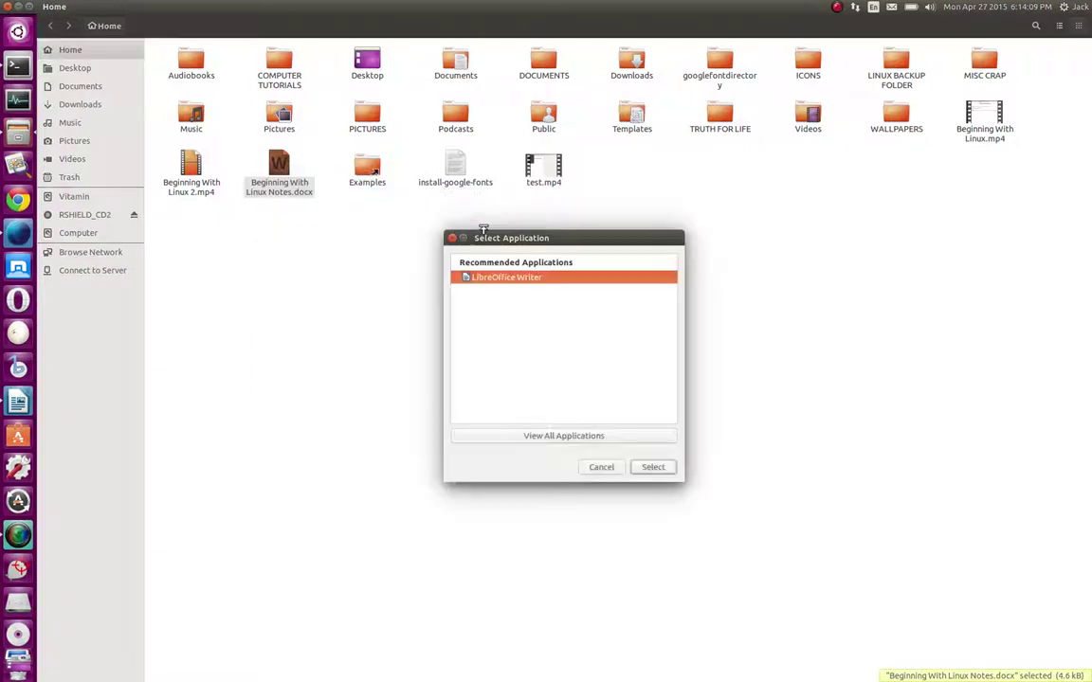
left_click(555, 438)
scroll(568, 353, "down", 10)
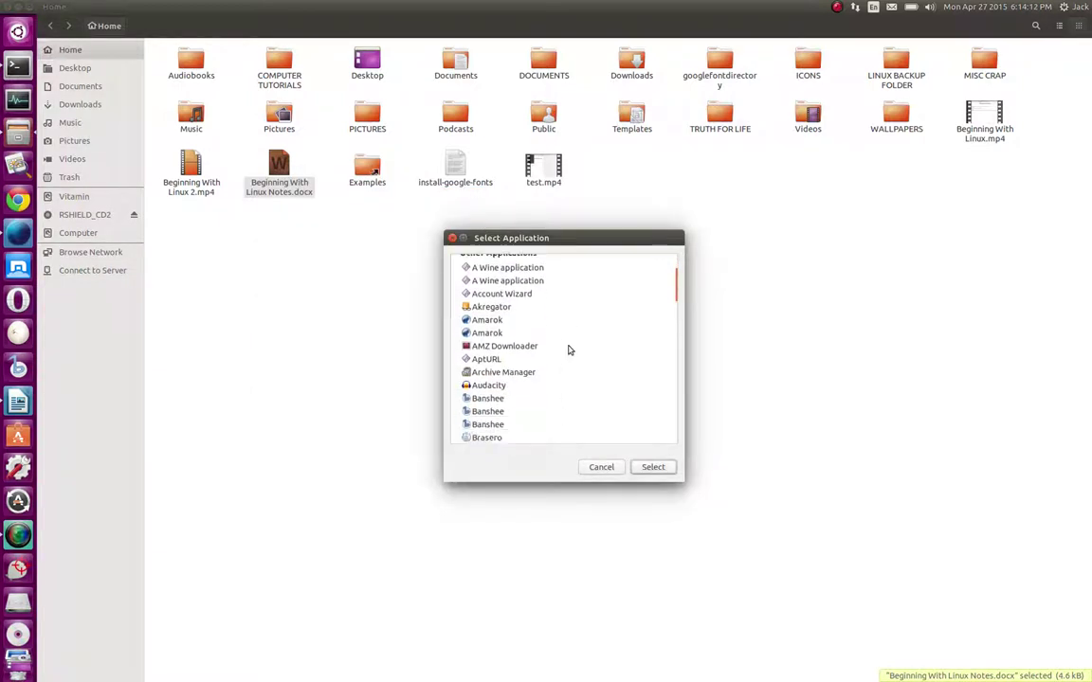
scroll(569, 350, "down", 3)
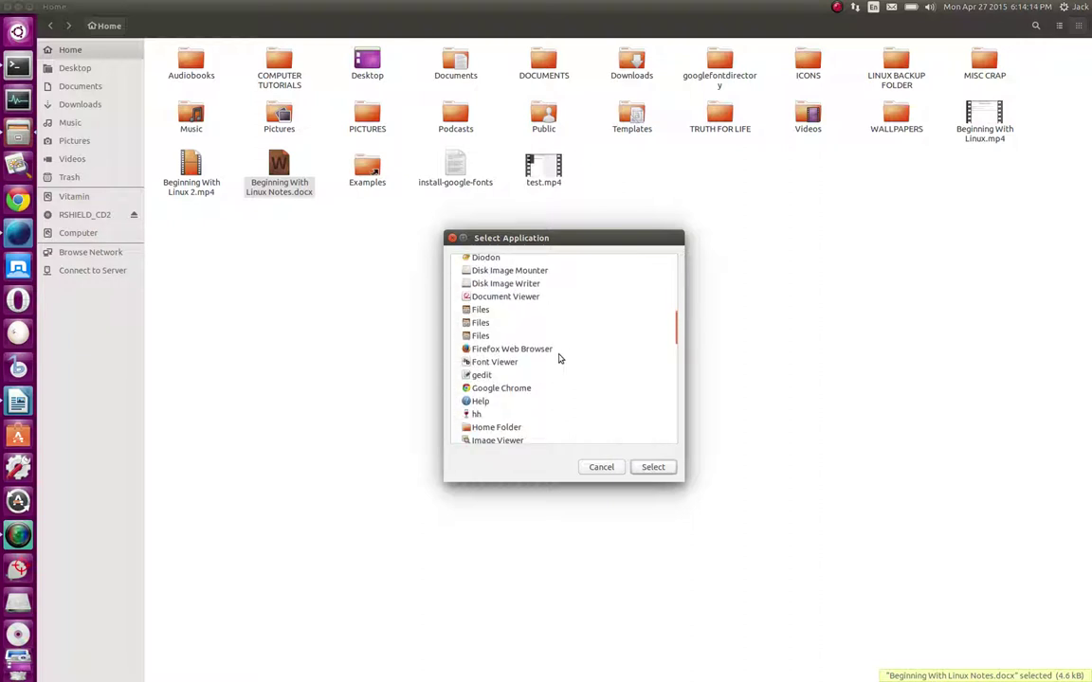
left_click(556, 375)
left_click(655, 468)
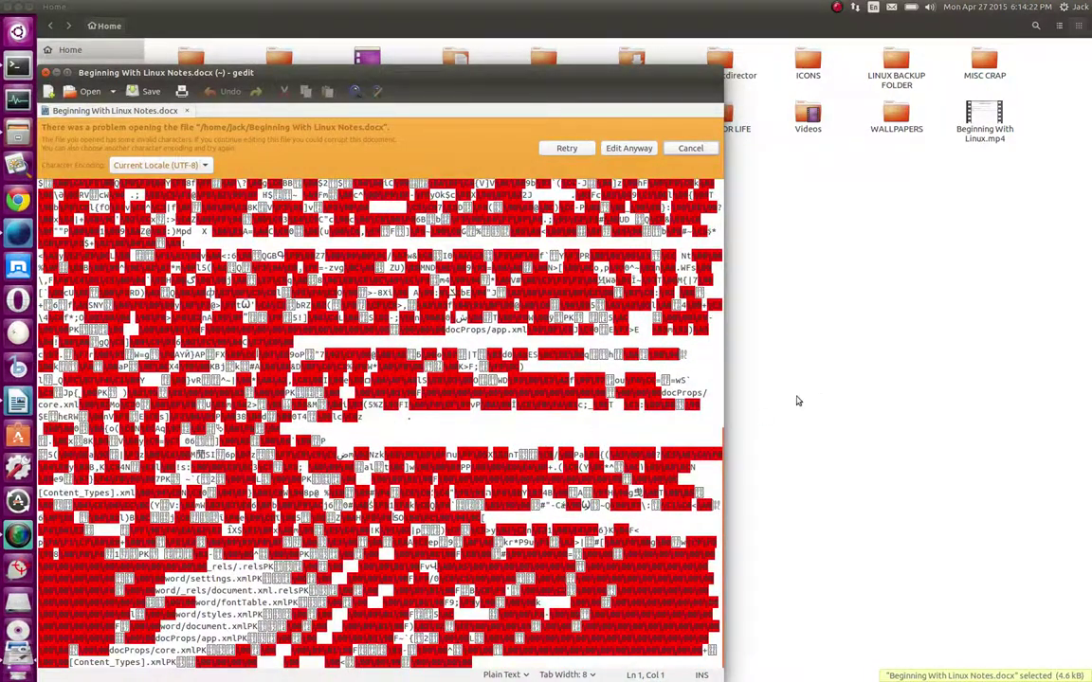
left_click(44, 72)
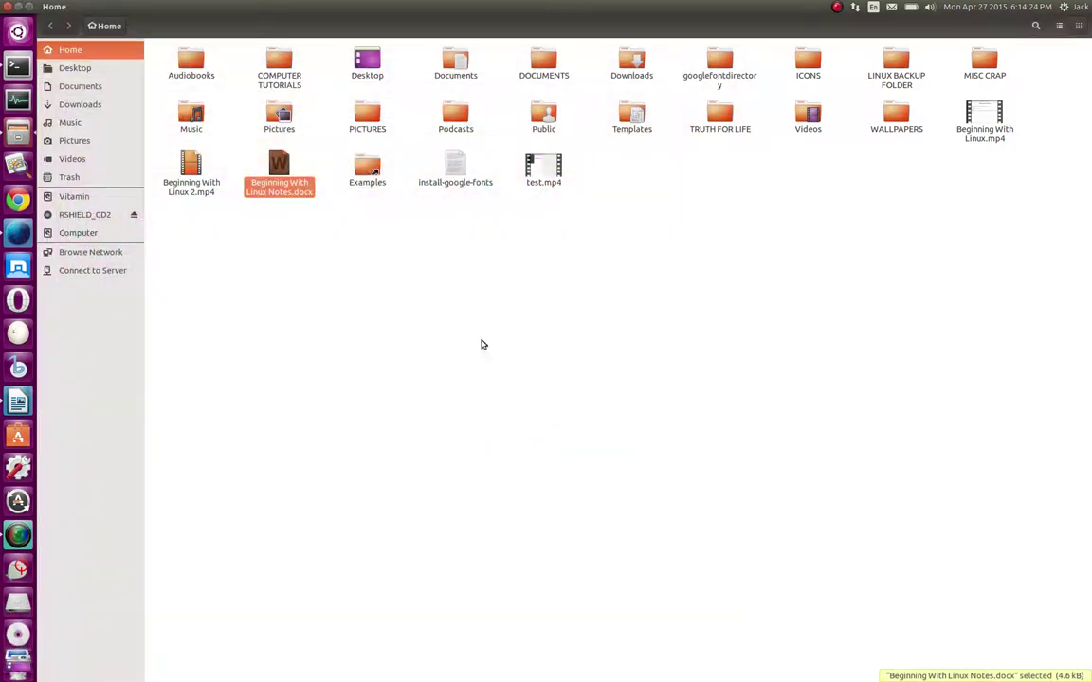
Open the notes .docx with wordpad, chosen from the full application list
right_click(281, 169)
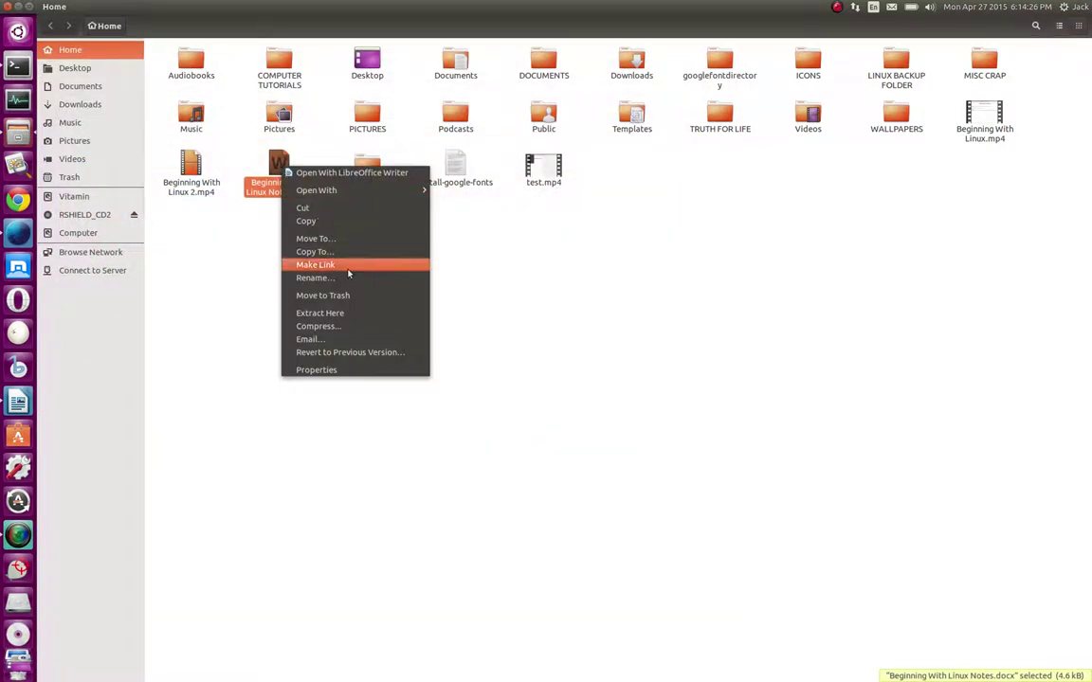
mouse_move(379, 191)
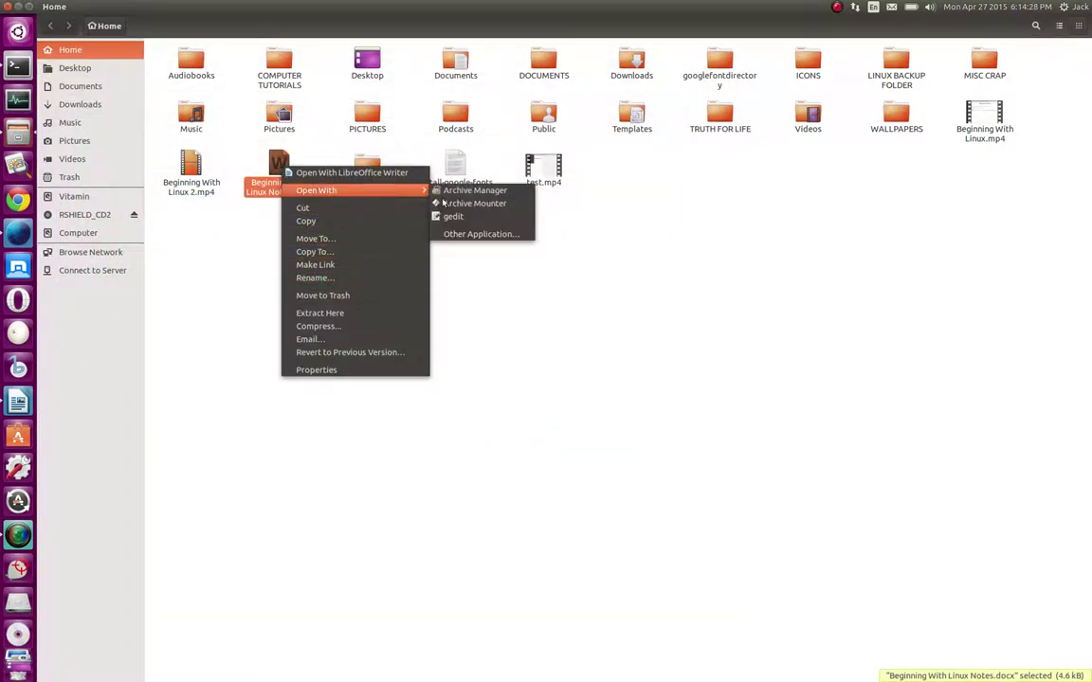
left_click(491, 235)
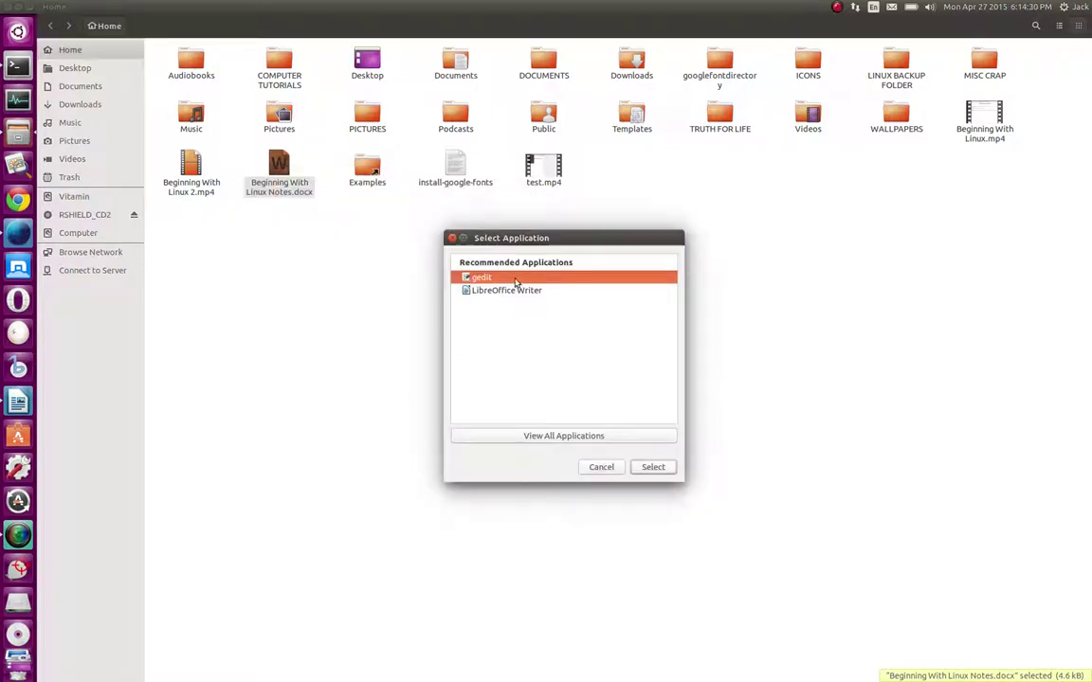
left_click(572, 437)
scroll(570, 364, "down", 10)
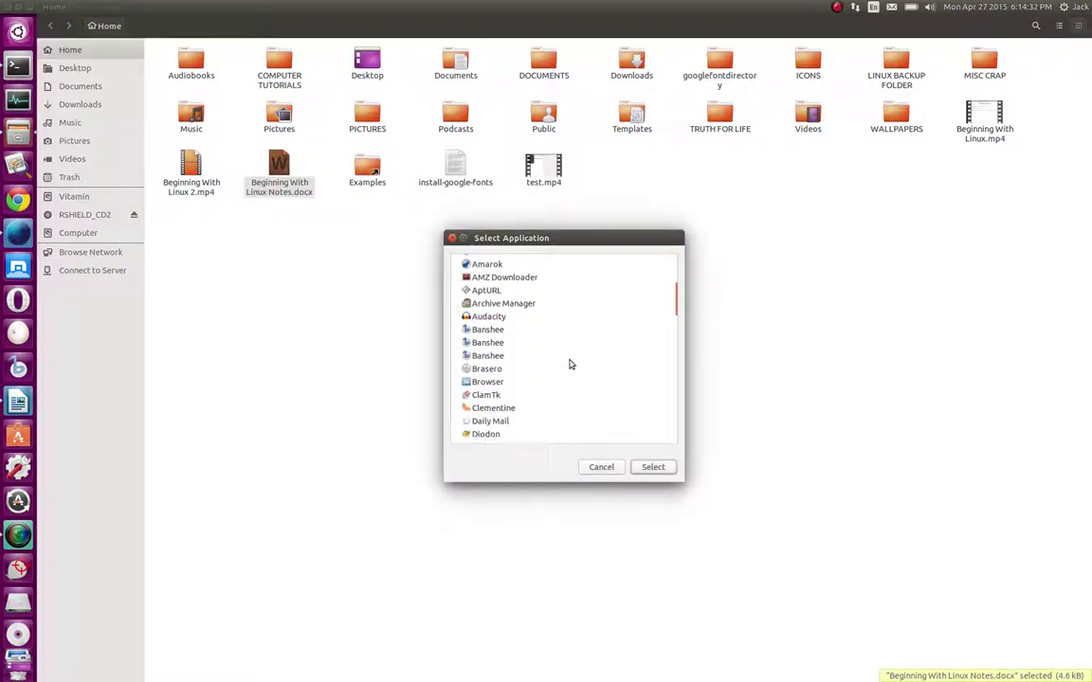
scroll(570, 364, "down", 15)
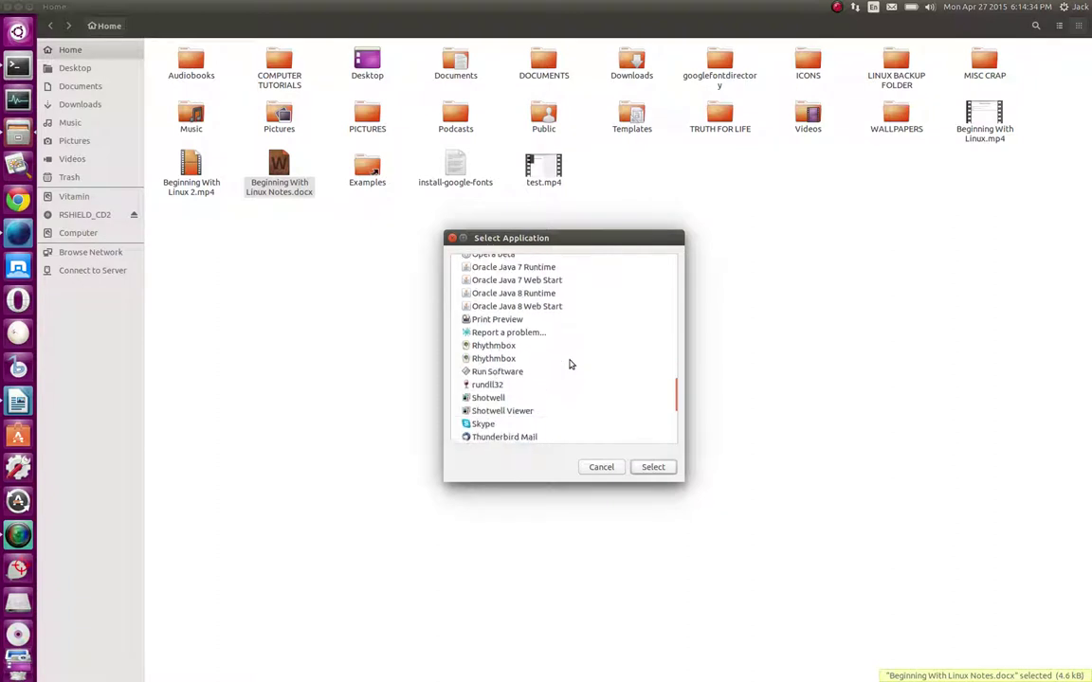
scroll(570, 364, "down", 4)
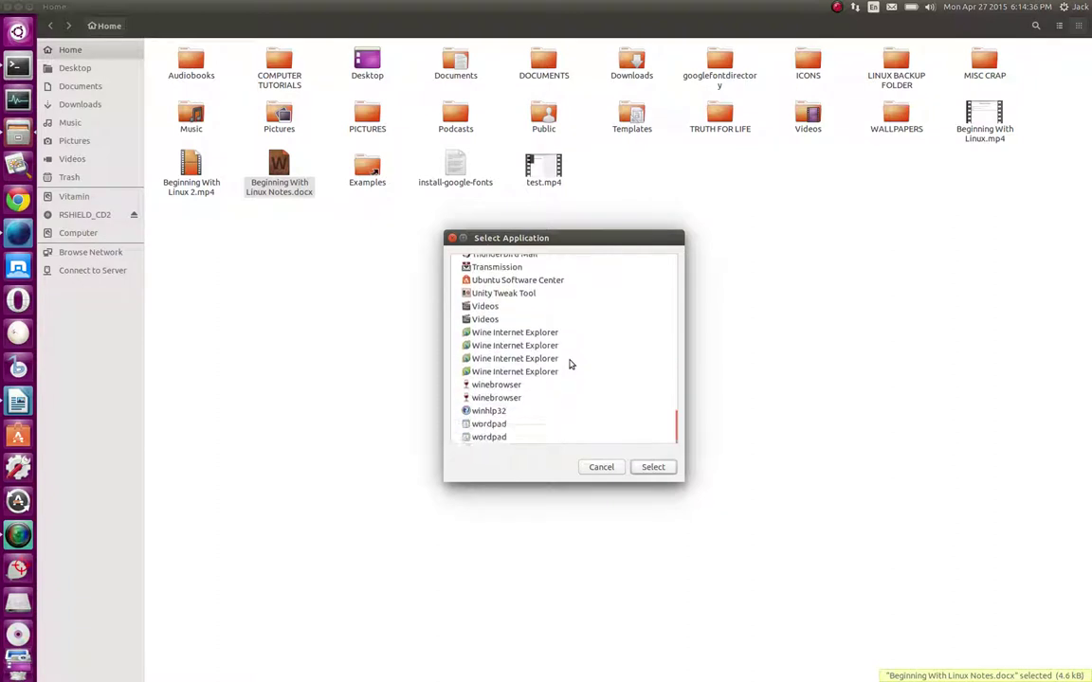
scroll(571, 364, "up", 1)
scroll(571, 364, "down", 1)
left_click(489, 426)
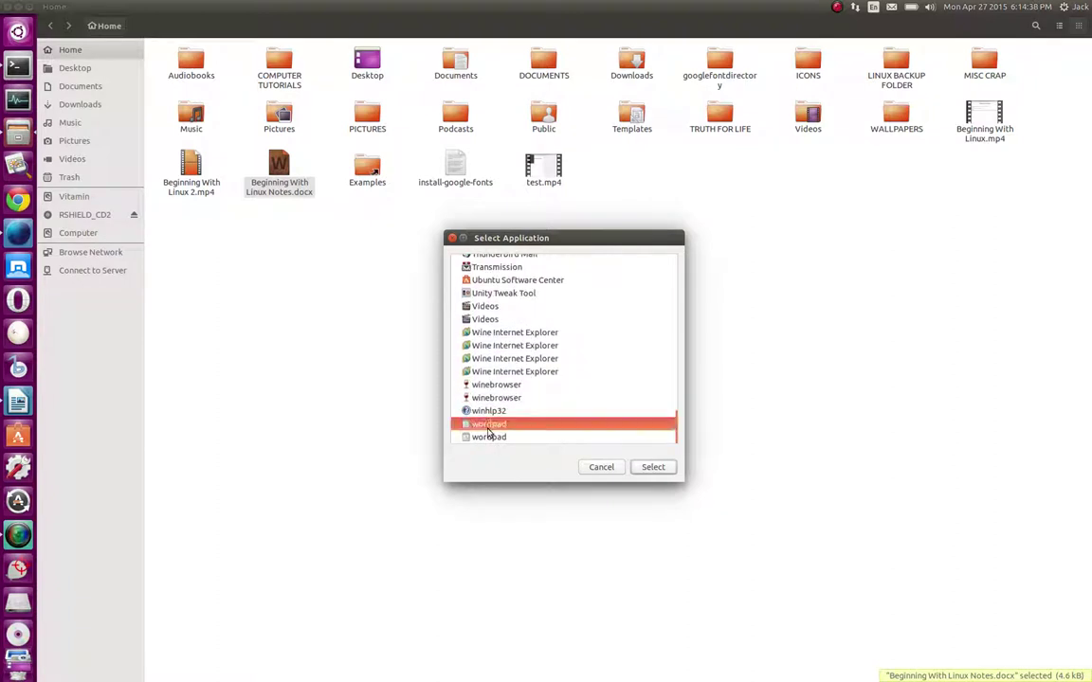
double_click(488, 430)
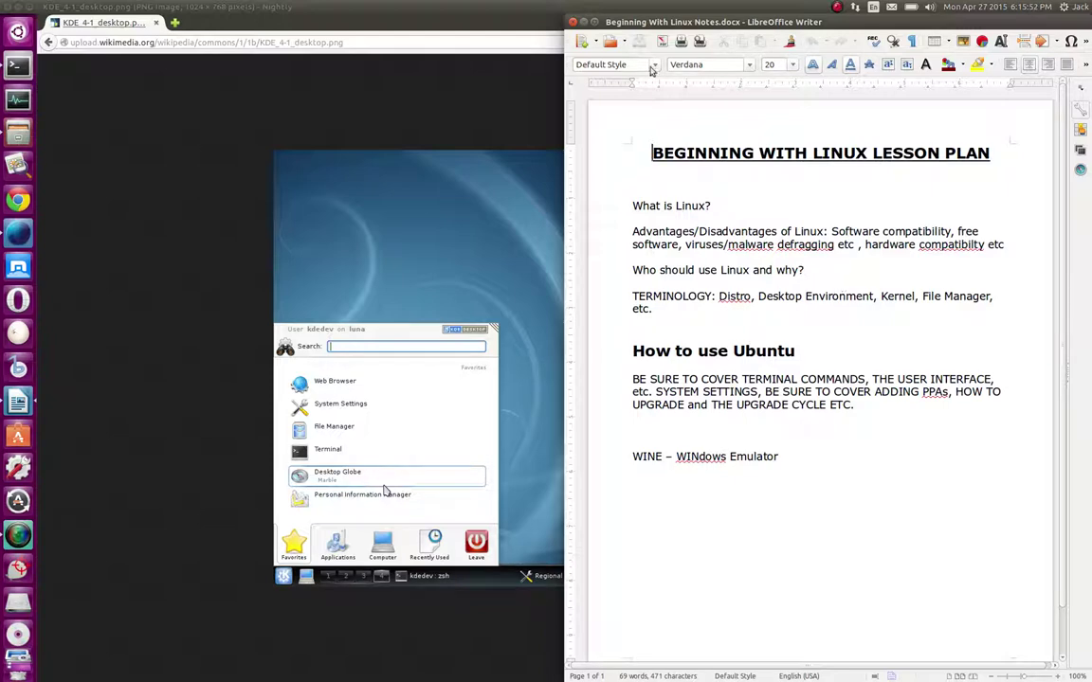
Maximize Writer, then in the Home folder start renaming Beginning With Linux Notes.docx
double_click(583, 21)
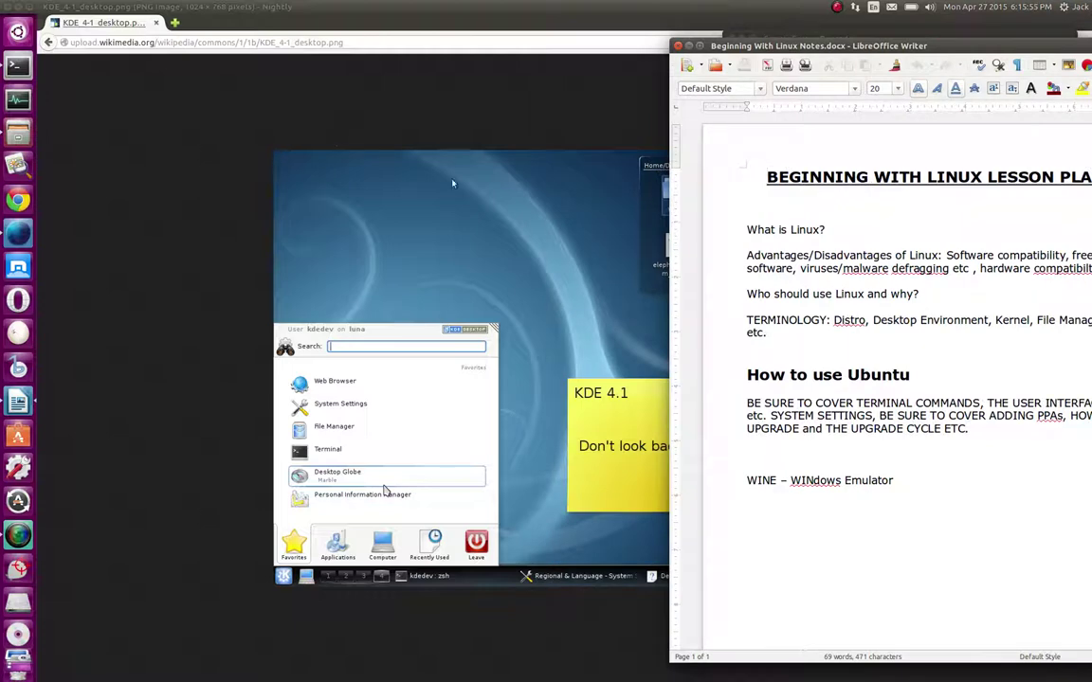
left_click(701, 46)
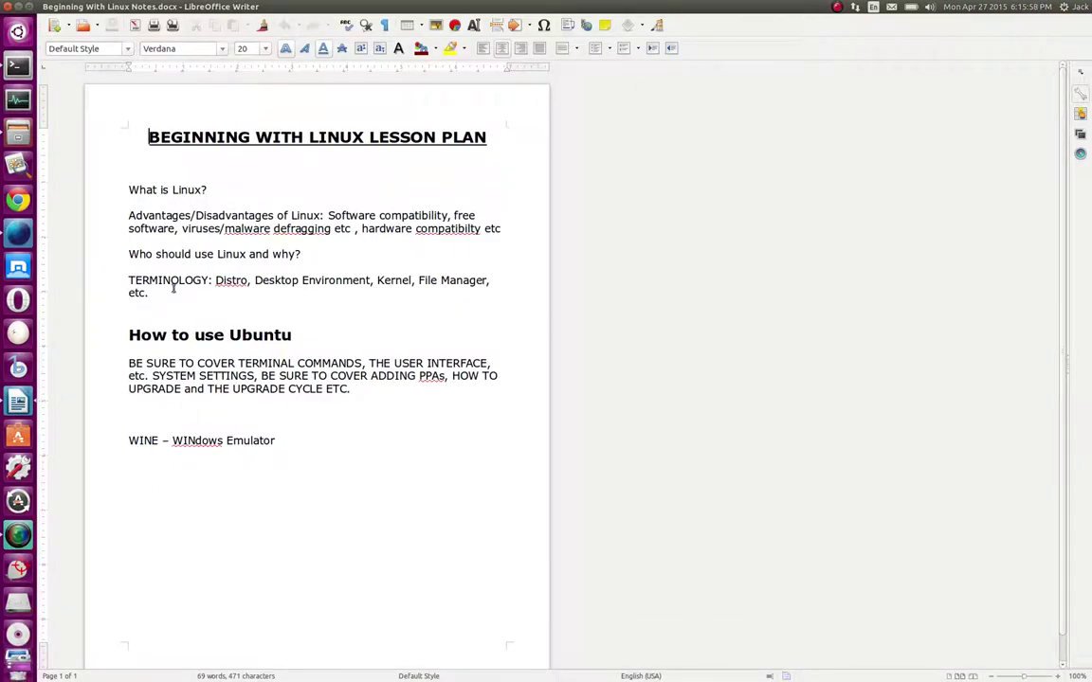
left_click(19, 136)
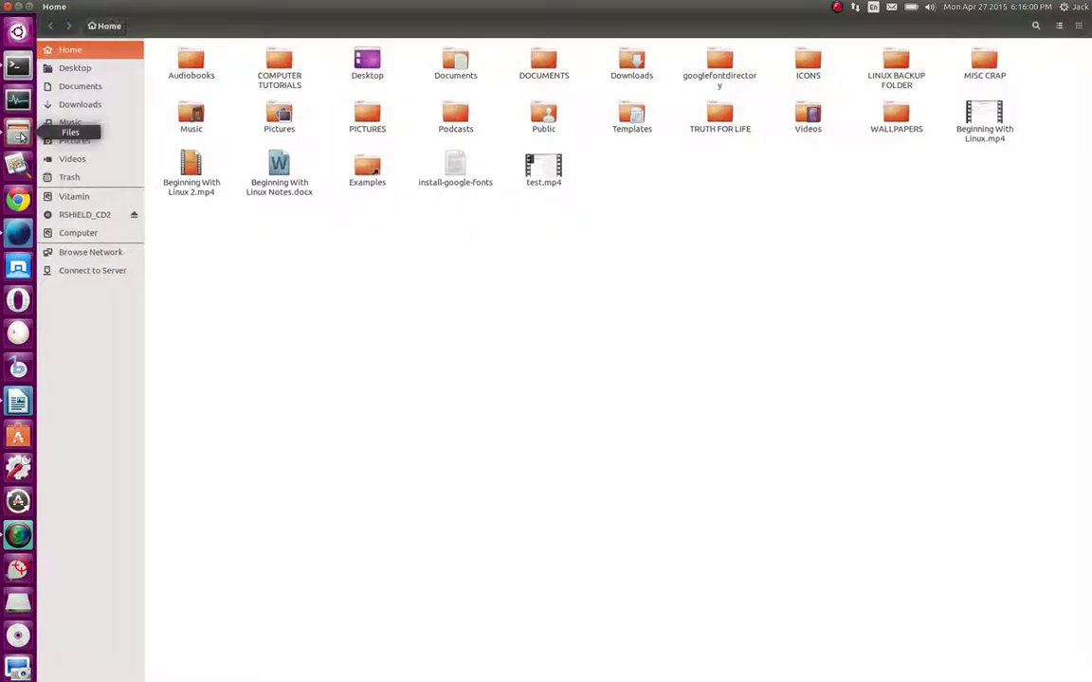
left_click(275, 196)
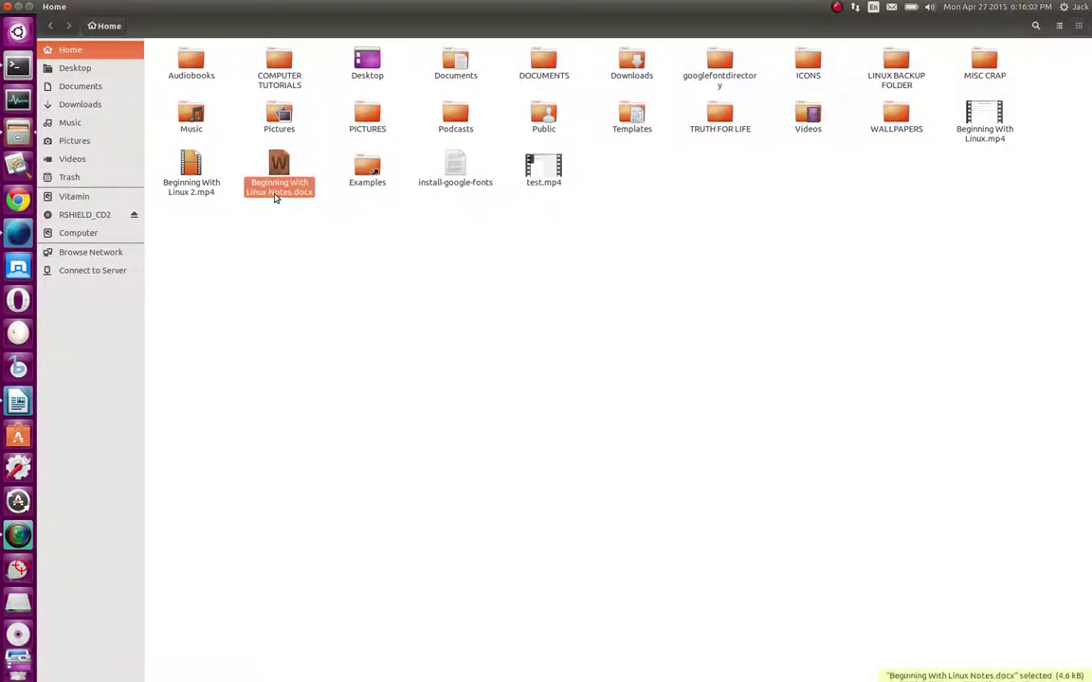
right_click(276, 196)
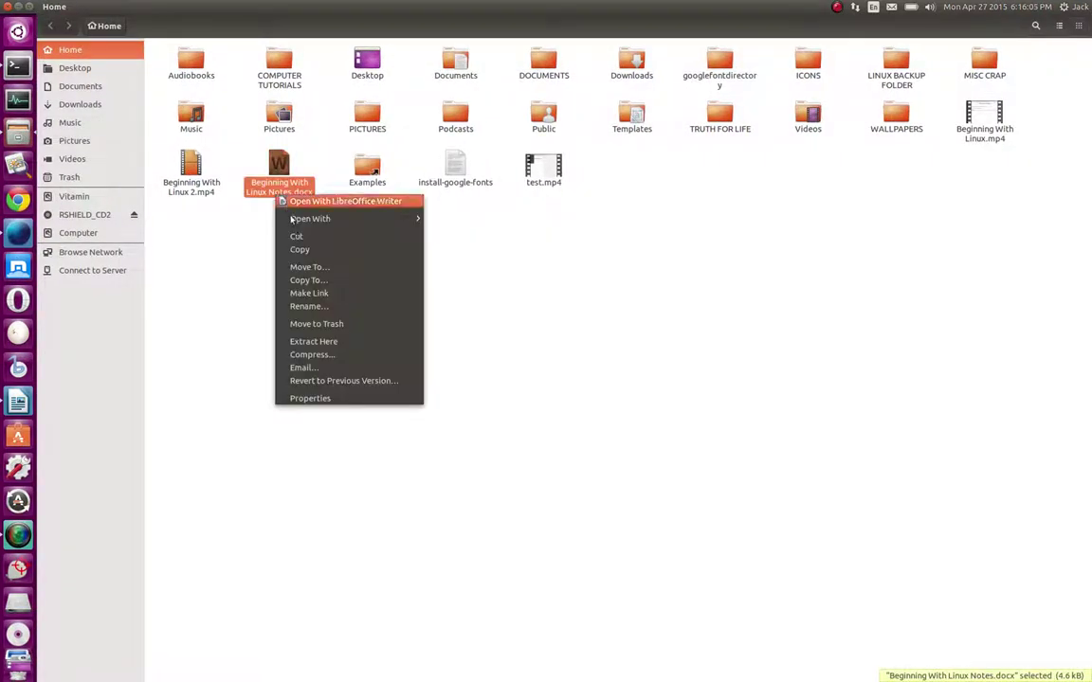
left_click(316, 306)
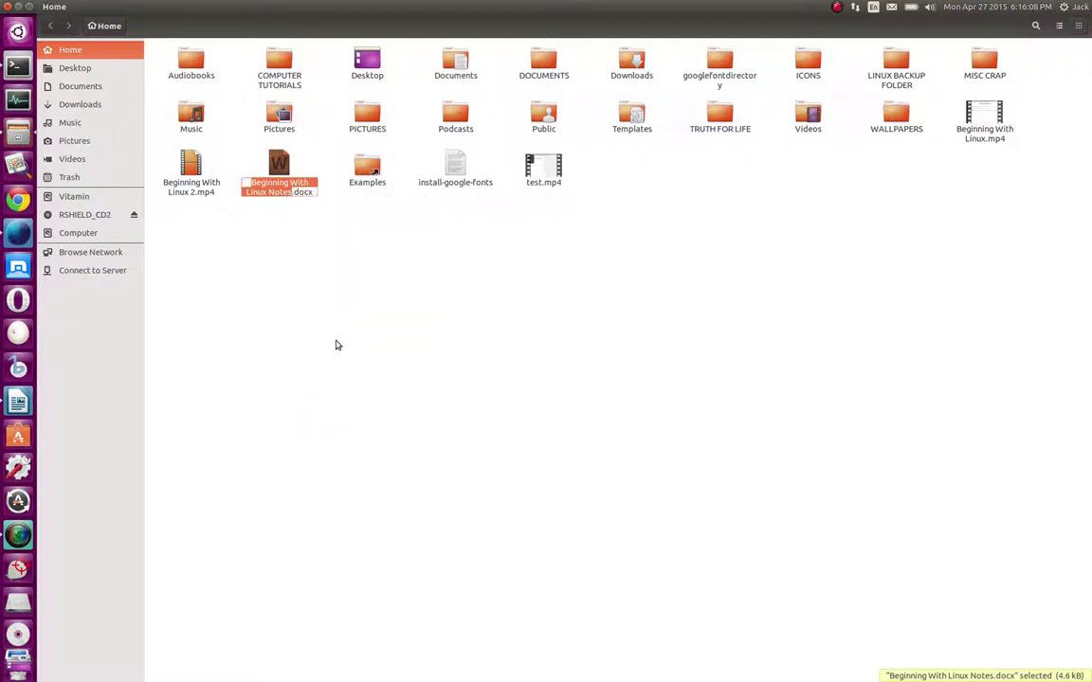
Replace the file's name with 'MY NAME IS BOB', keeping the .docx extension
key("Right")
left_click(18, 402)
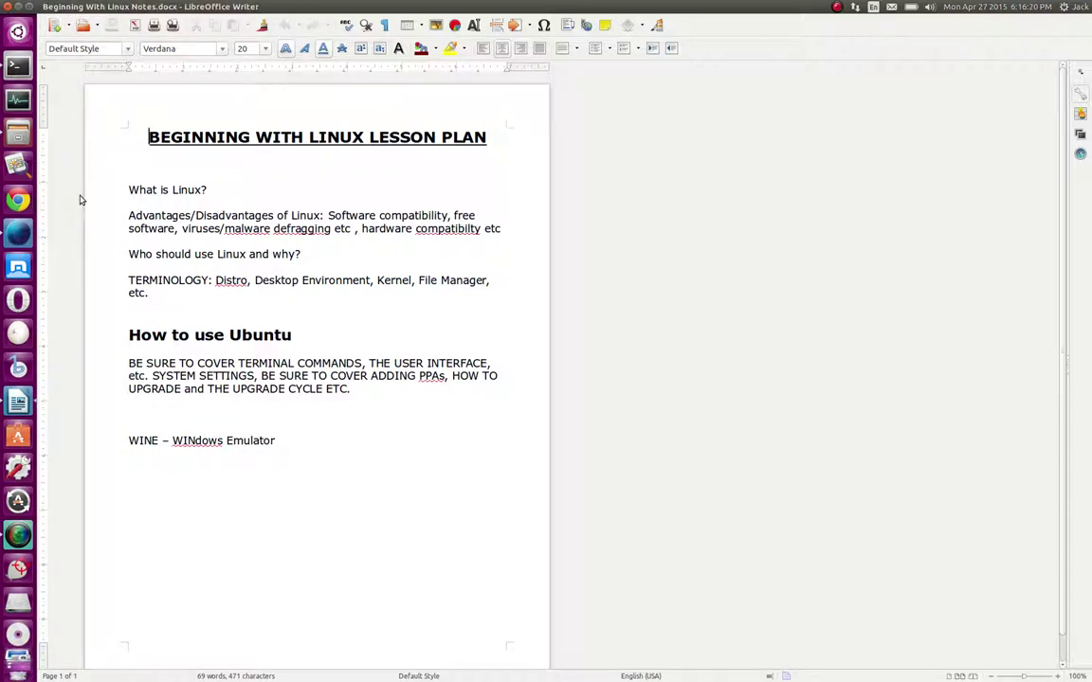
left_click(18, 133)
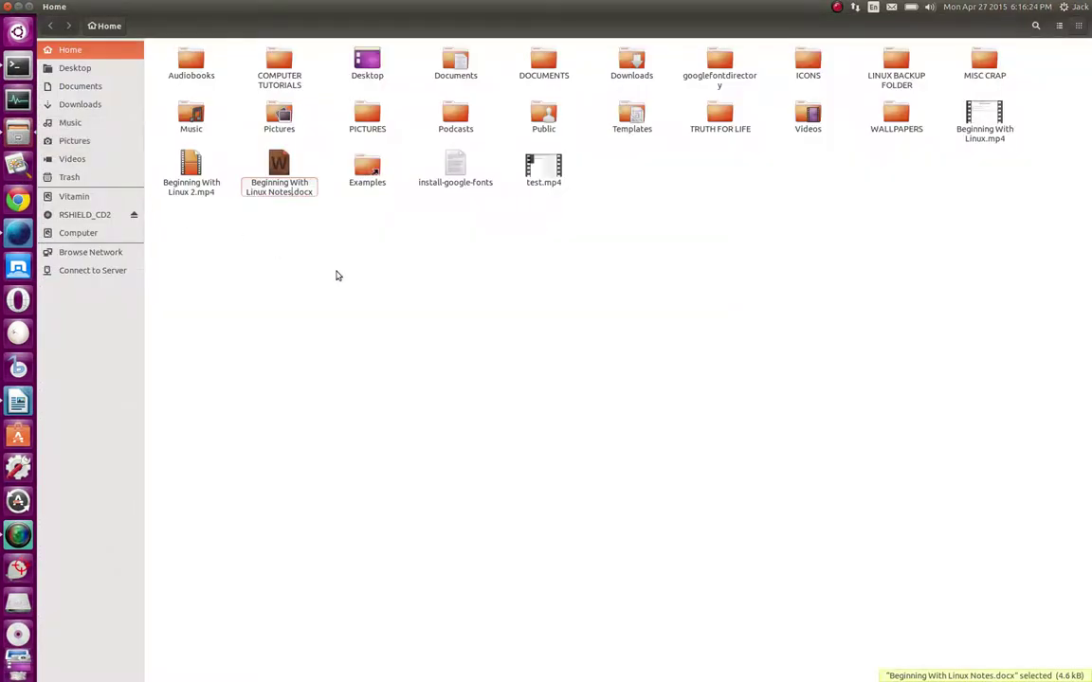
key("BackSpace")
key("BackSpace")
key("BackSpace")
key("BackSpace")
key("BackSpace")
key("BackSpace")
key("BackSpace")
key("BackSpace")
key("BackSpace")
key("BackSpace")
key("BackSpace")
key("BackSpace")
key("BackSpace")
key("BackSpace")
key("BackSpace")
key("BackSpace")
key("BackSpace")
key("BackSpace")
key("BackSpace")
key("BackSpace")
key("BackSpace")
key("BackSpace")
key("BackSpace")
key("BackSpace")
key("BackSpace")
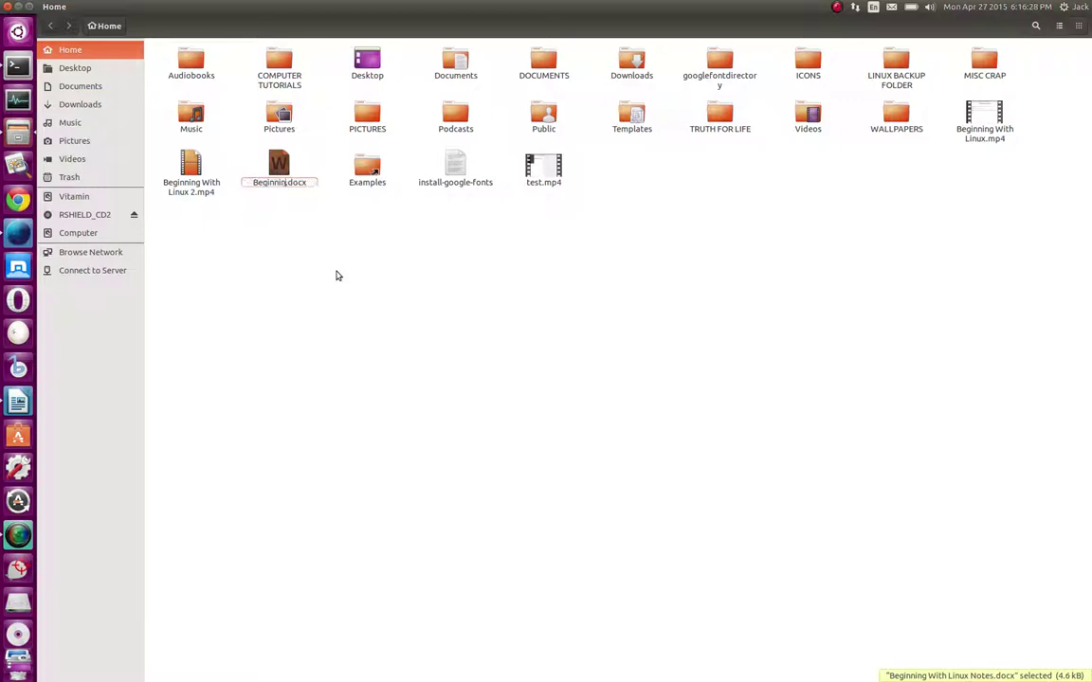
key("BackSpace")
type("MY NAME IS BOB")
key("Return")
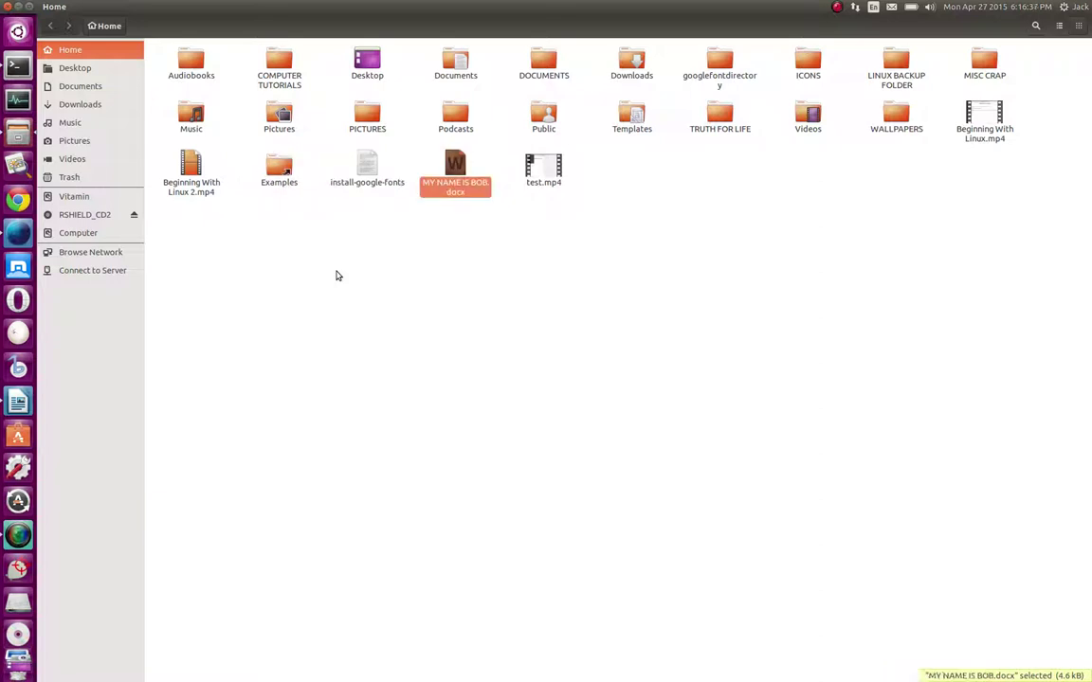
left_click(475, 324)
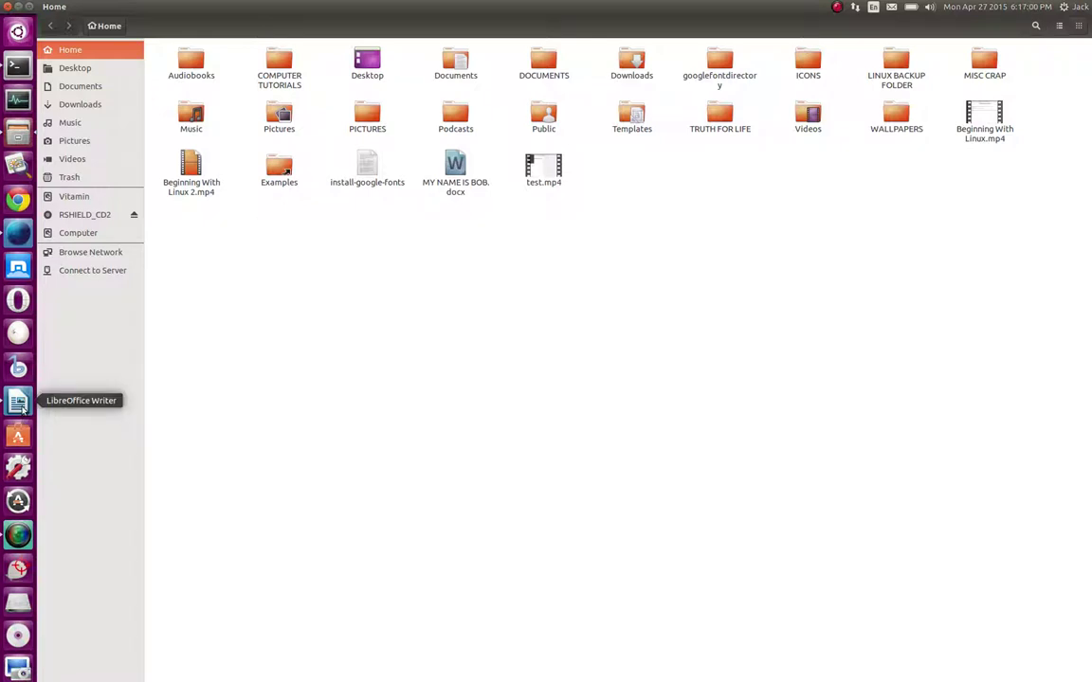
Switch from Writer to the Files Home folder and back to the lesson plan
left_click(20, 405)
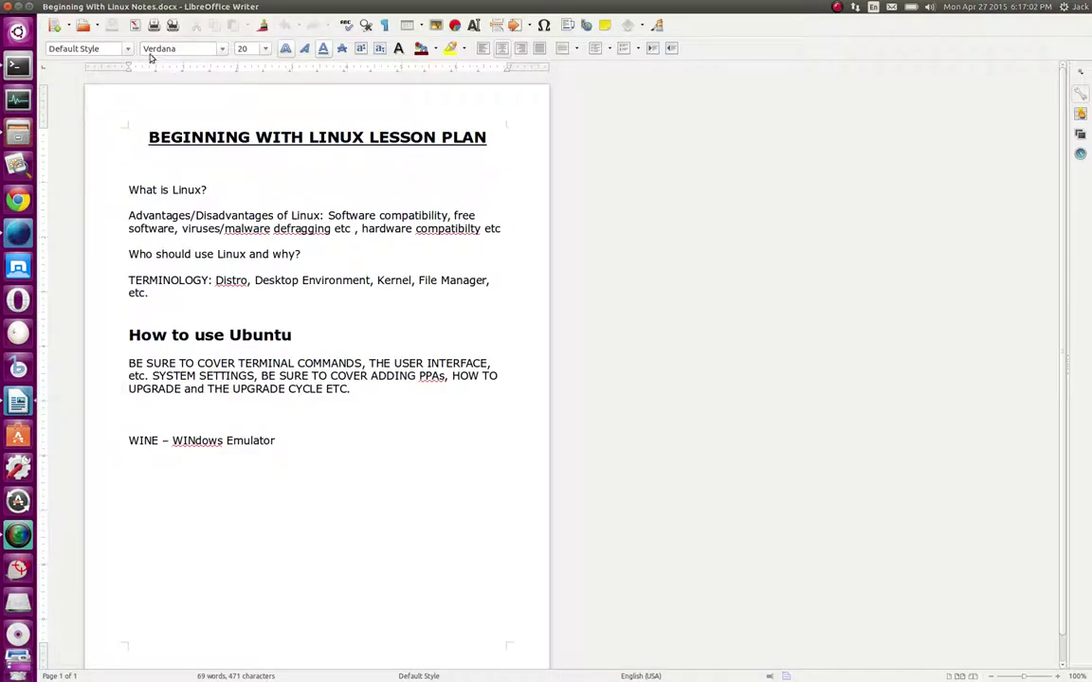
mouse_move(90, 10)
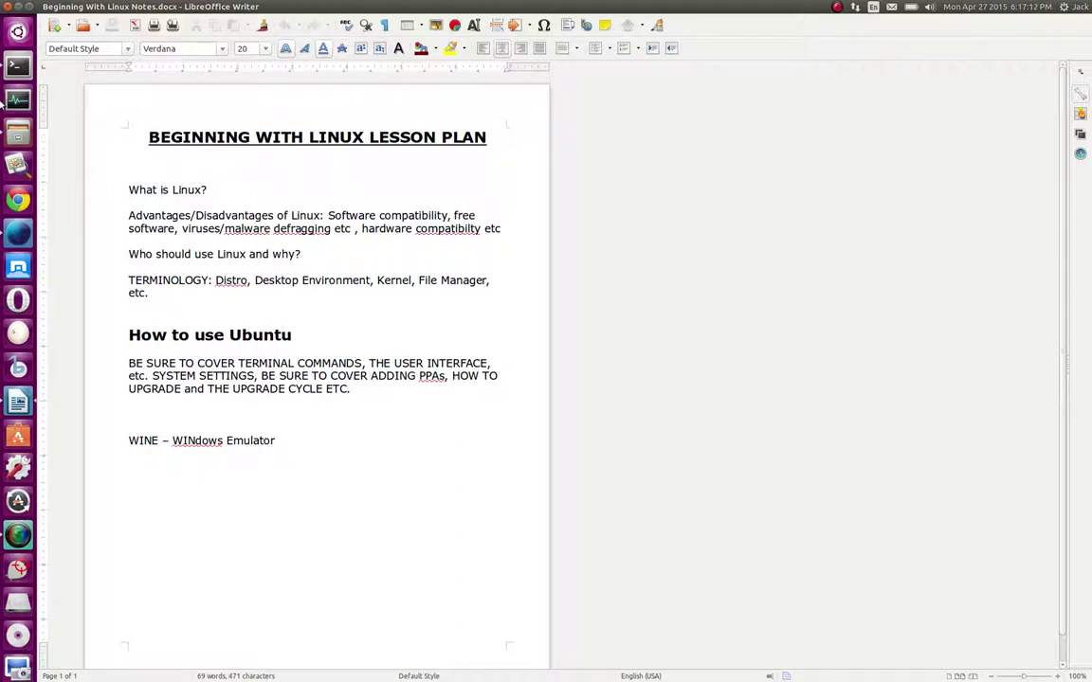
left_click(18, 132)
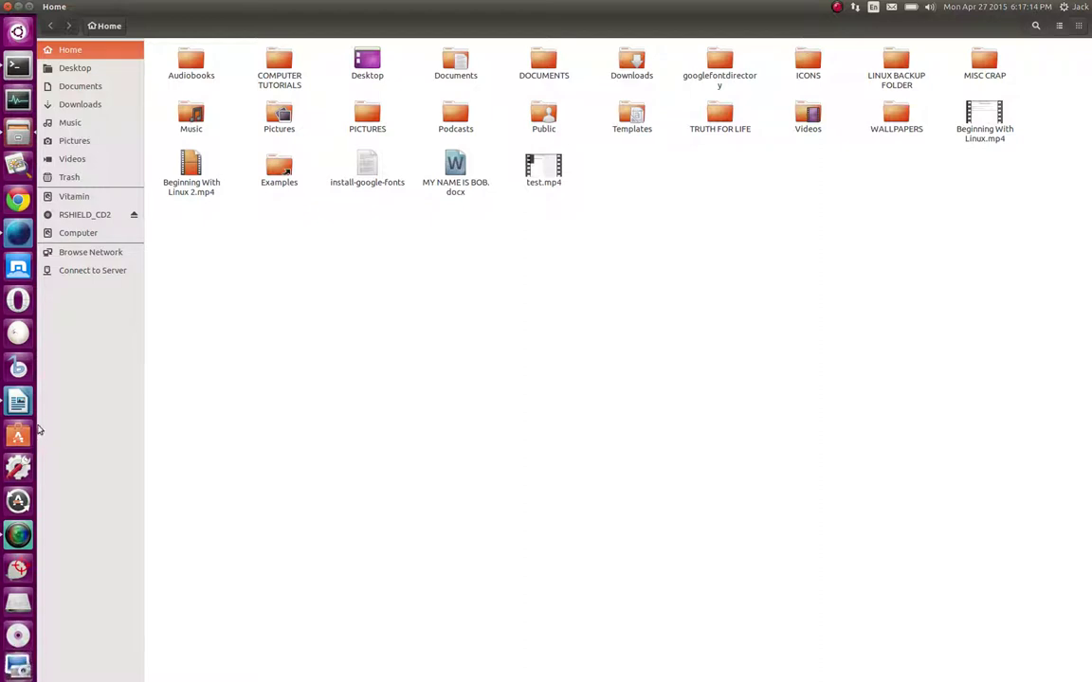
left_click(17, 402)
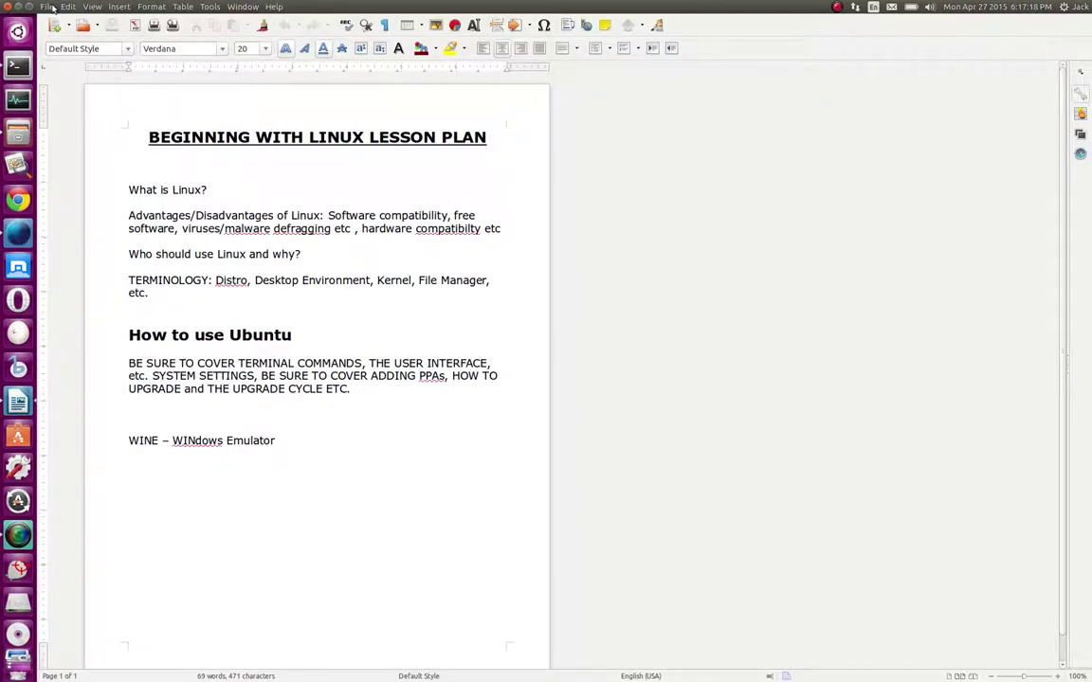
Save the lesson plan as Microsoft Word 2007/2010/2013 XML (.docx), keeping Word format and overwriting anyway
left_click(49, 8)
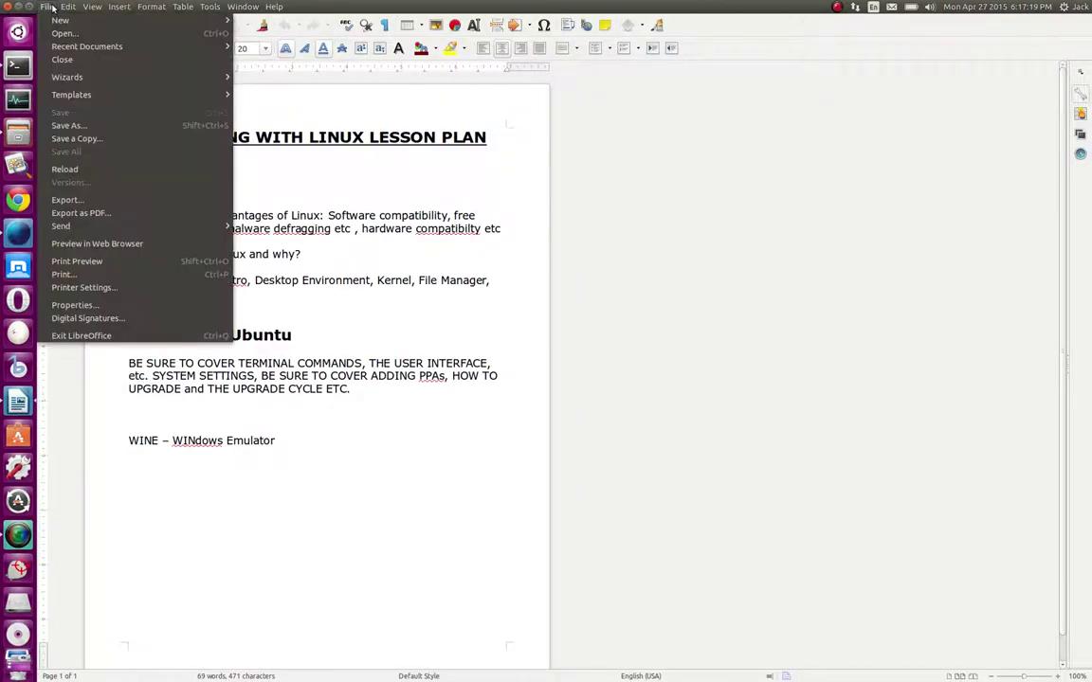
left_click(84, 129)
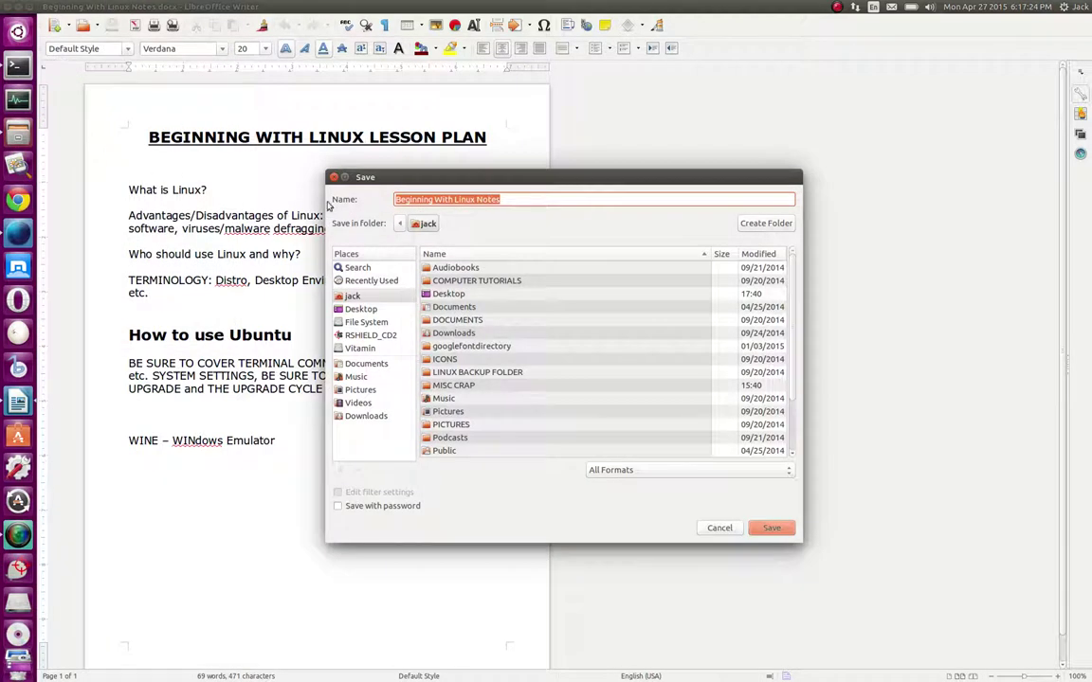
left_click(786, 471)
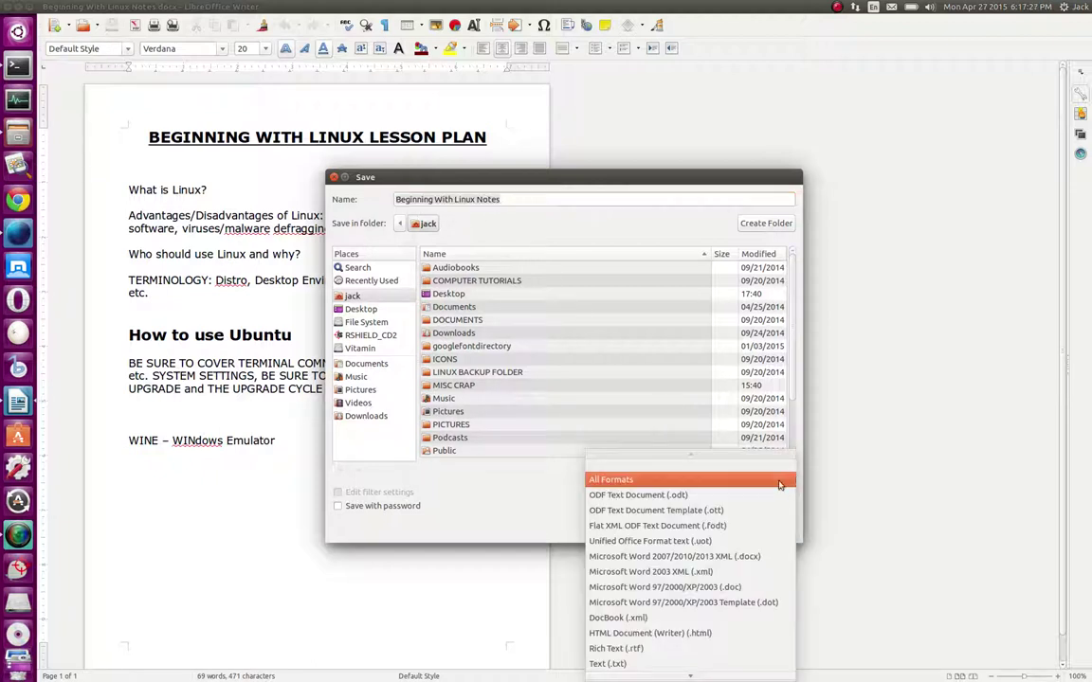
left_click(750, 557)
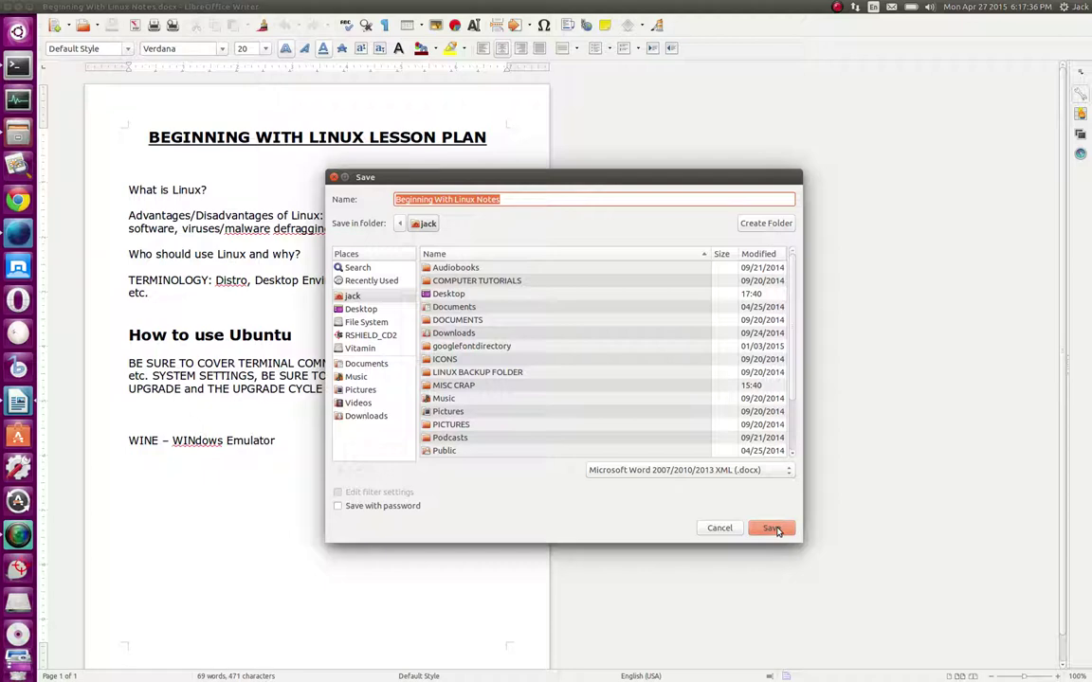
left_click(773, 528)
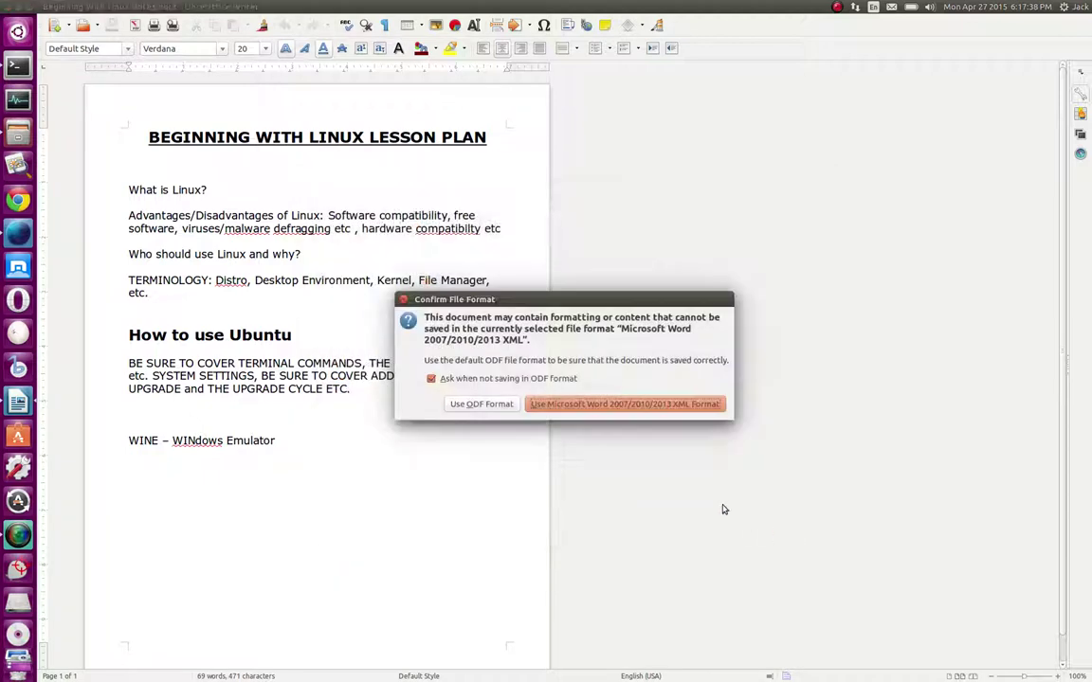
left_click(636, 408)
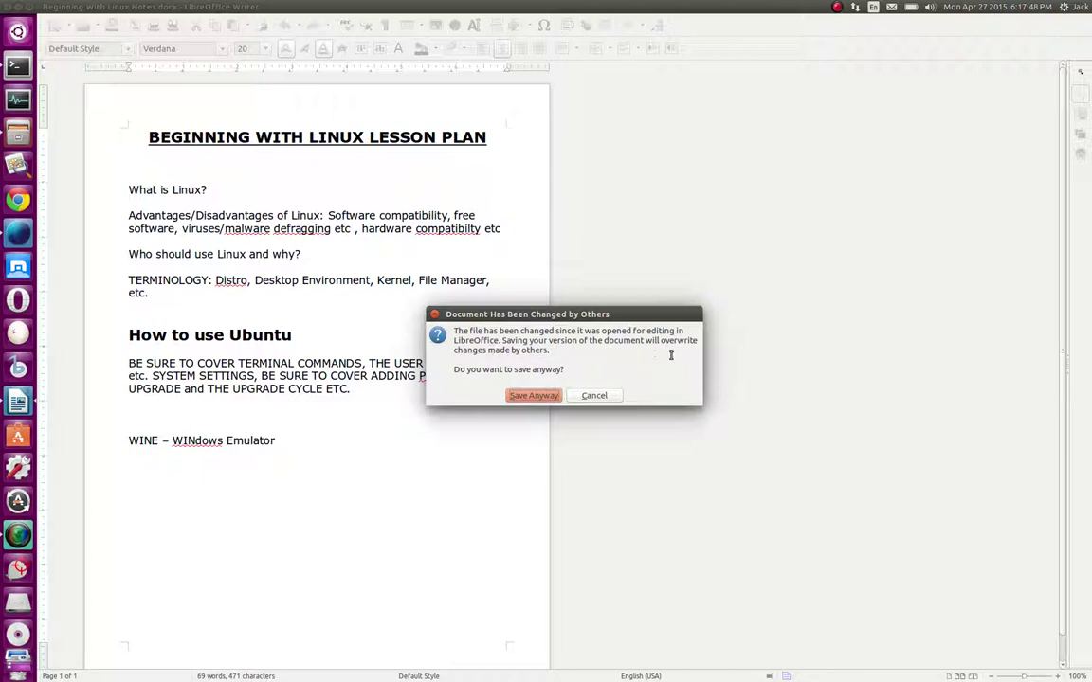
left_click(529, 396)
left_click(18, 133)
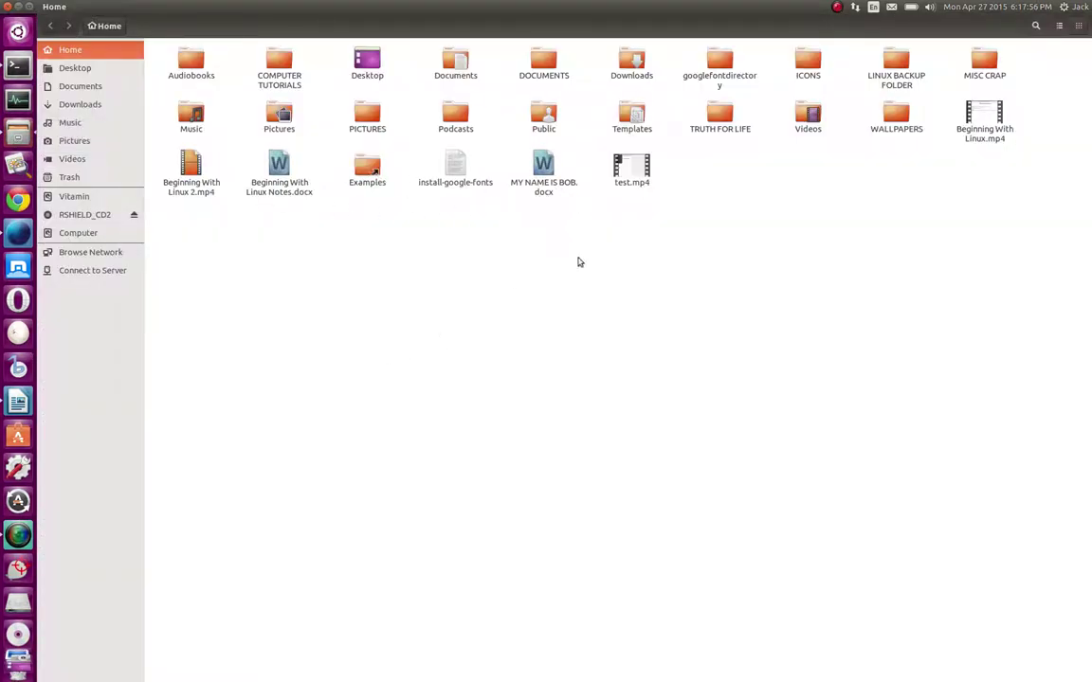
Move MY NAME IS BOB.docx from the Home folder to the Trash
left_click(541, 195)
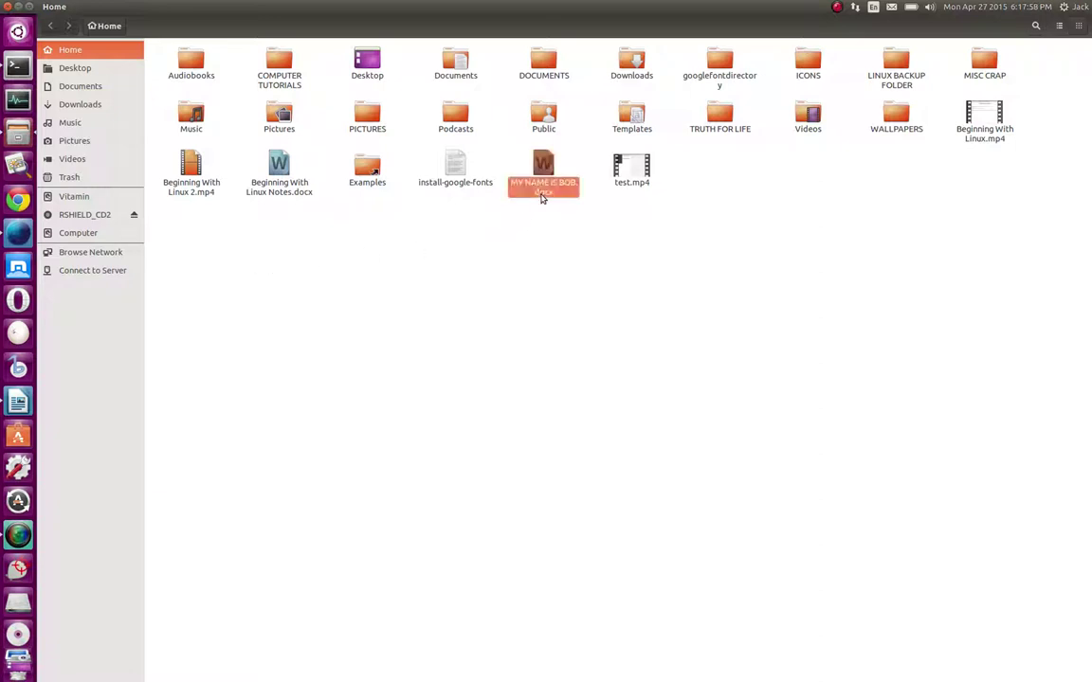
right_click(541, 194)
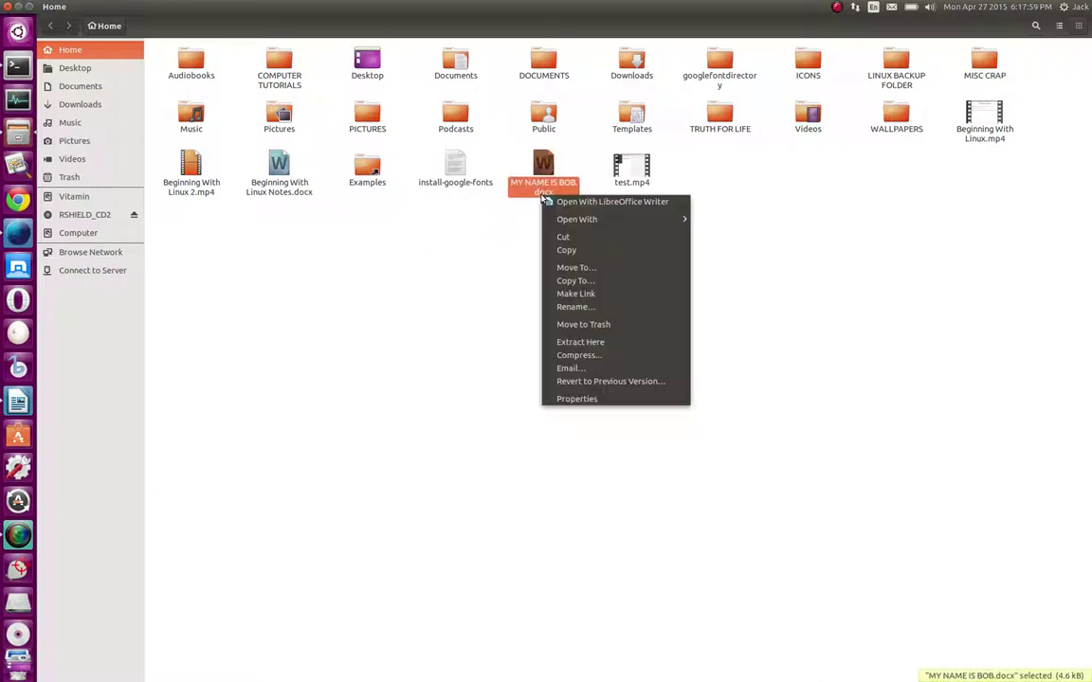
left_click(574, 324)
right_click(463, 211)
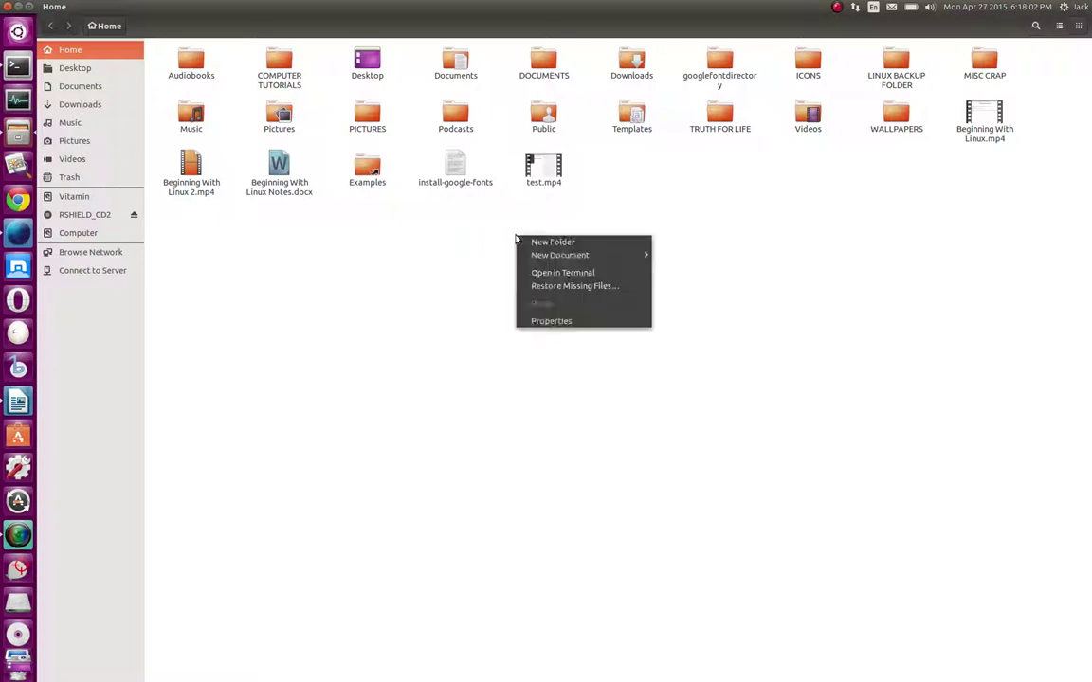
left_click(428, 245)
Dismiss the stray context menus, hide and restore Files, then open and close the Dash
right_click(437, 233)
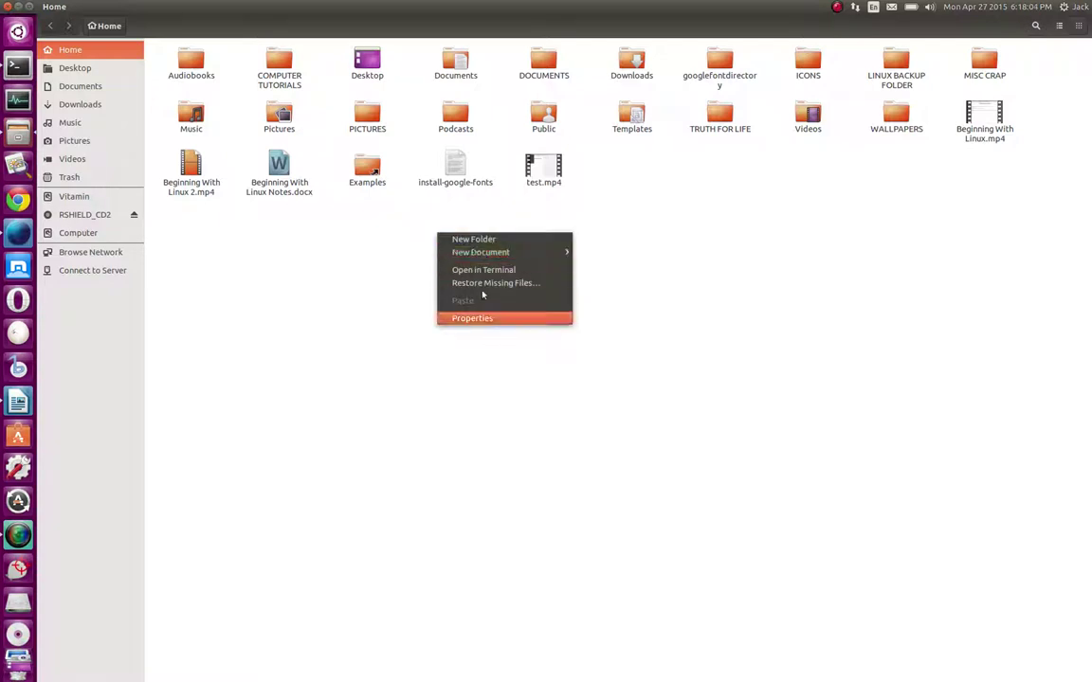
left_click(318, 254)
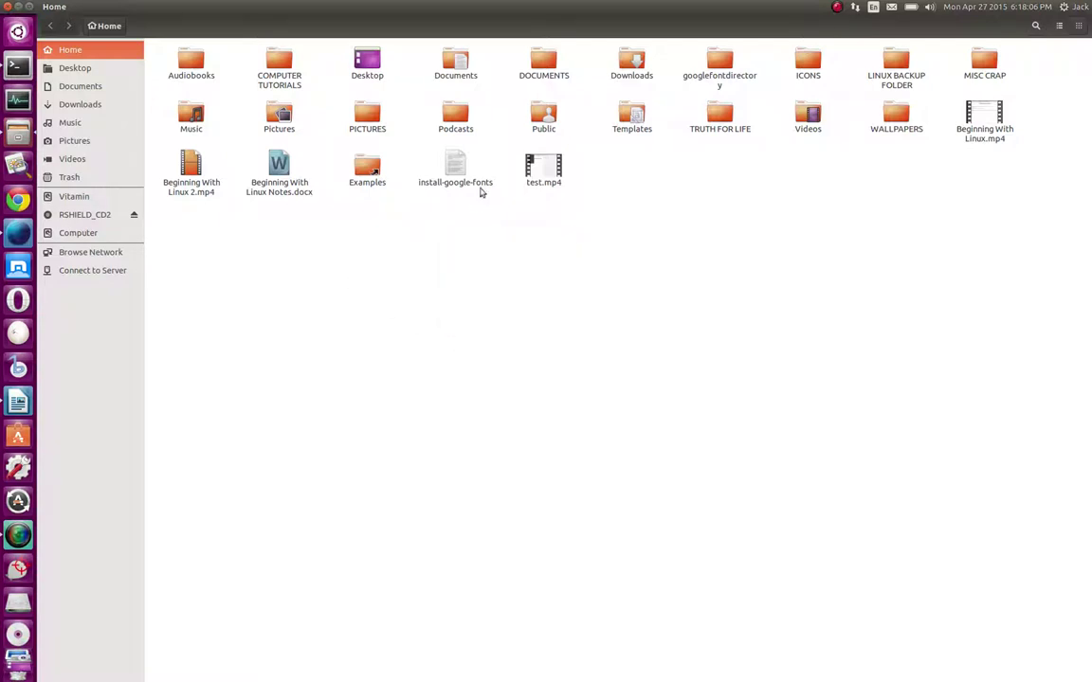
right_click(467, 171)
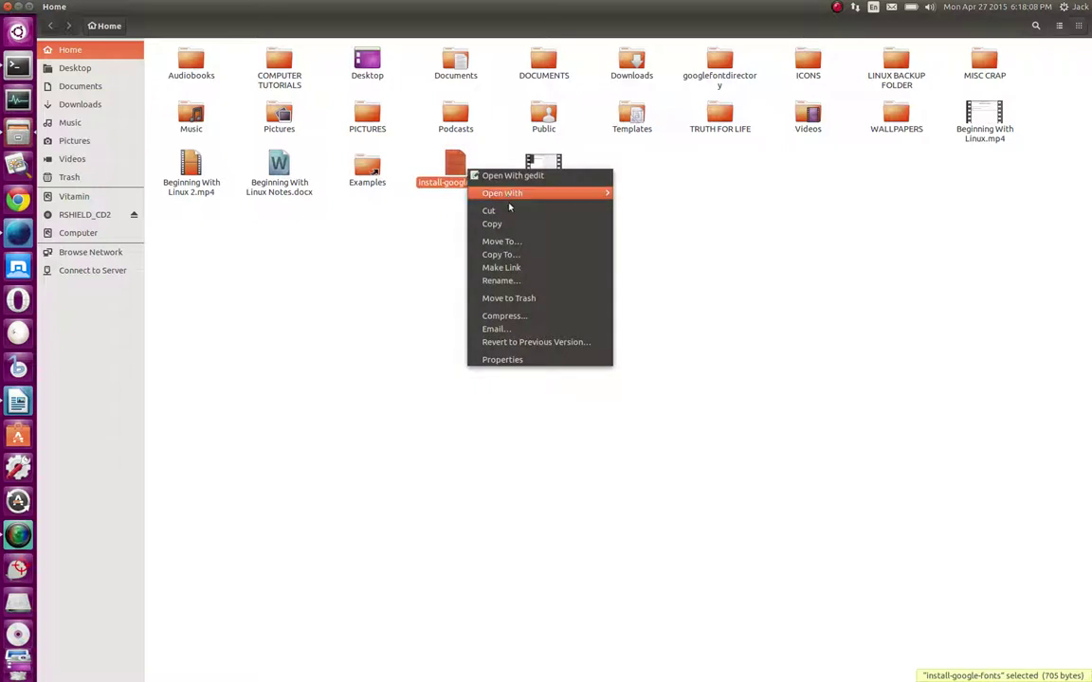
left_click(341, 293)
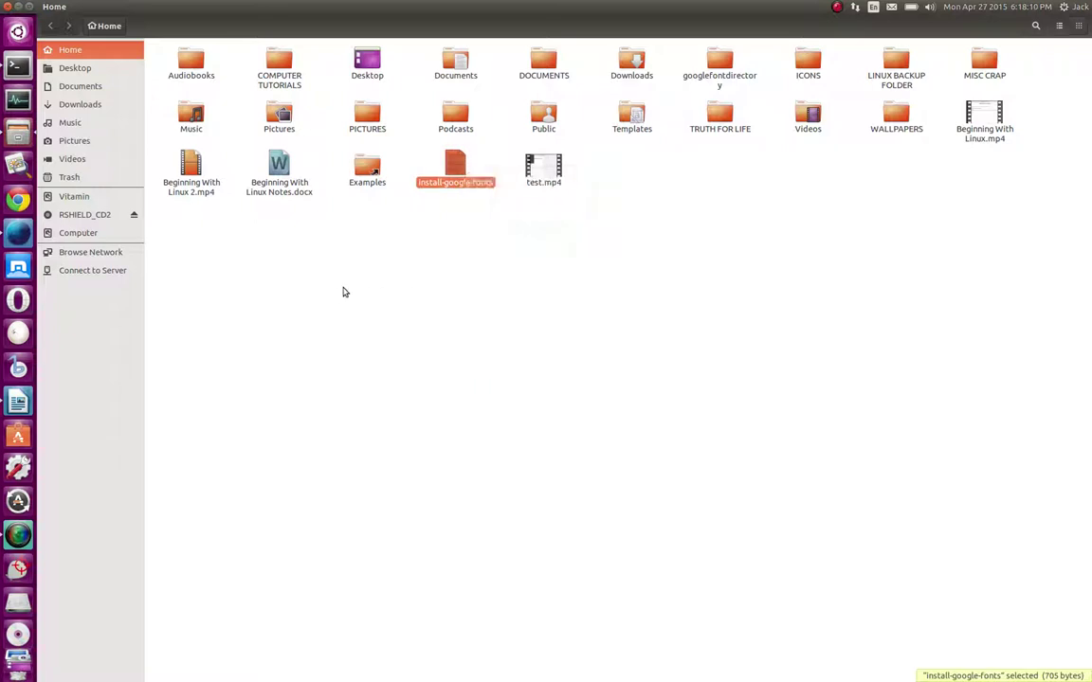
left_click(344, 292)
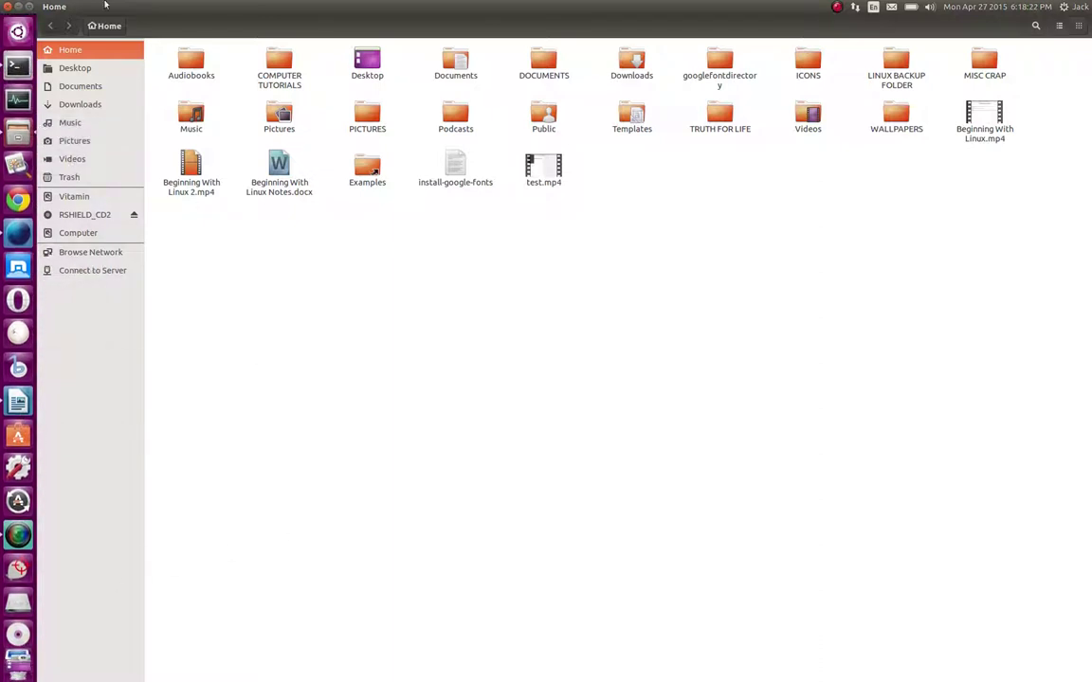
left_click(18, 7)
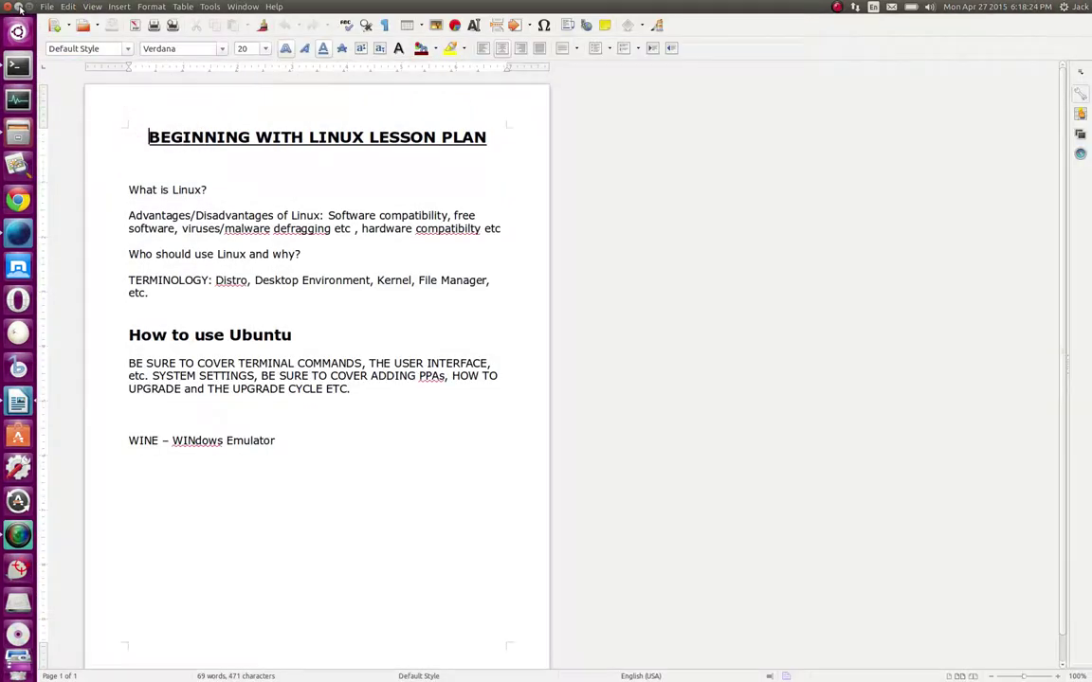
left_click(16, 130)
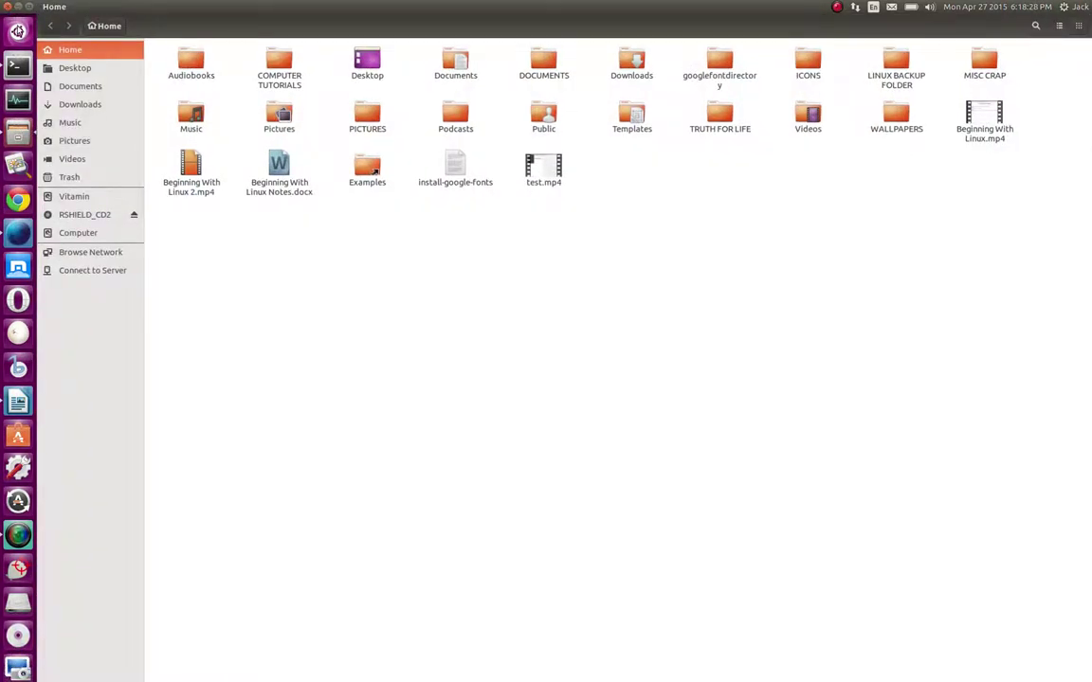
left_click(17, 31)
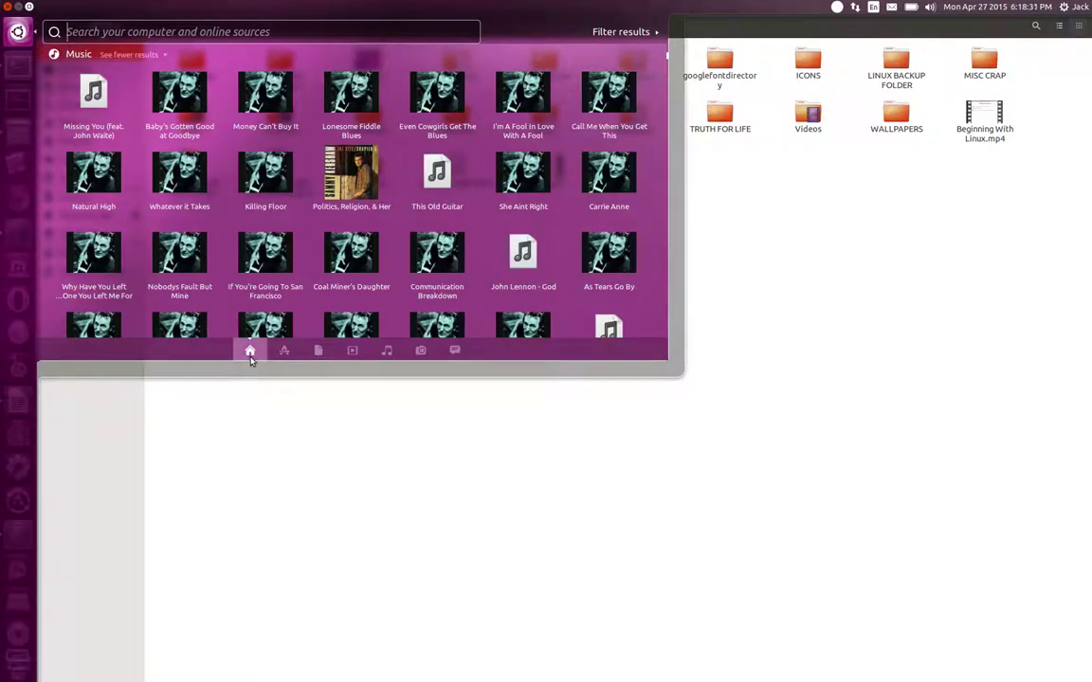
left_click(349, 516)
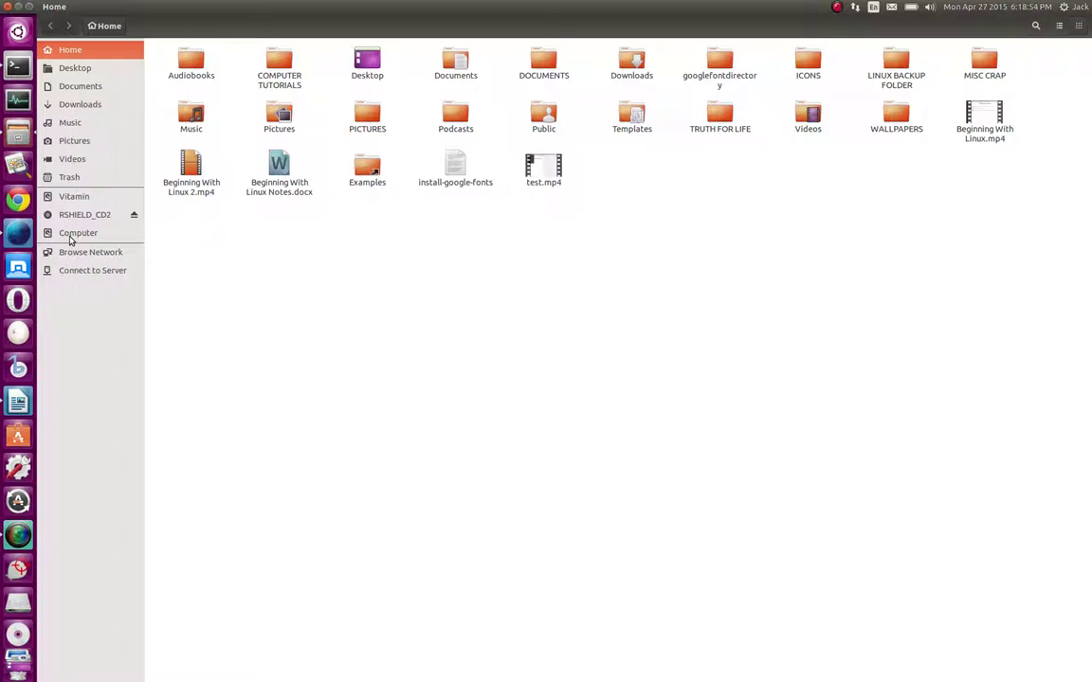
Browse from the Computer root file system into the home folder and the jack user folder
left_click(70, 239)
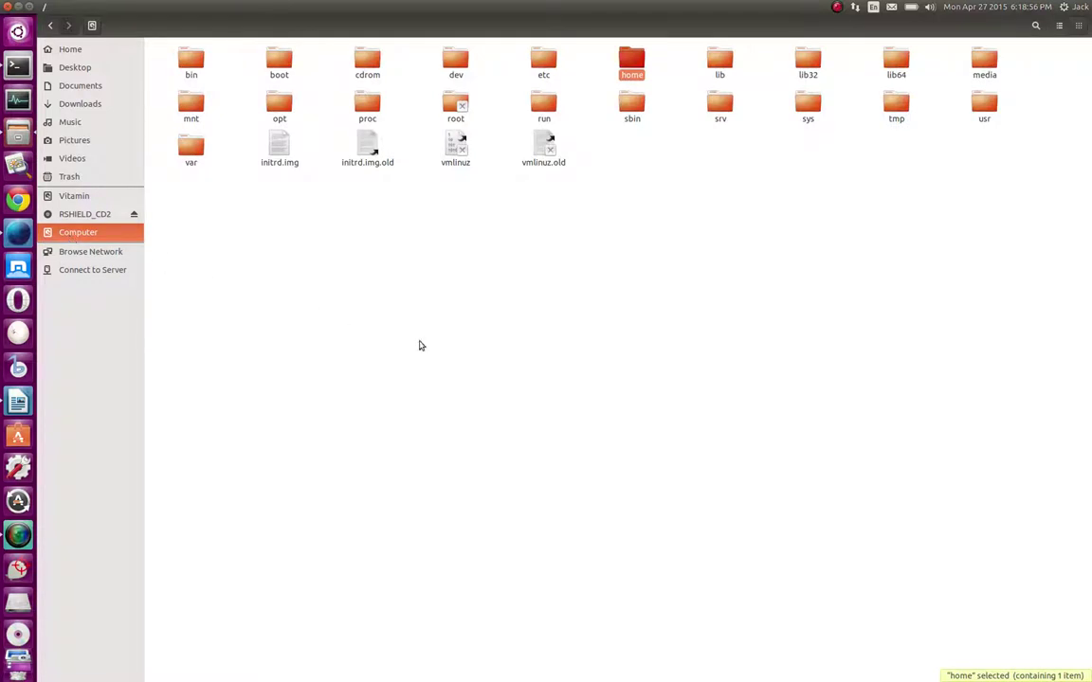
left_click(536, 326)
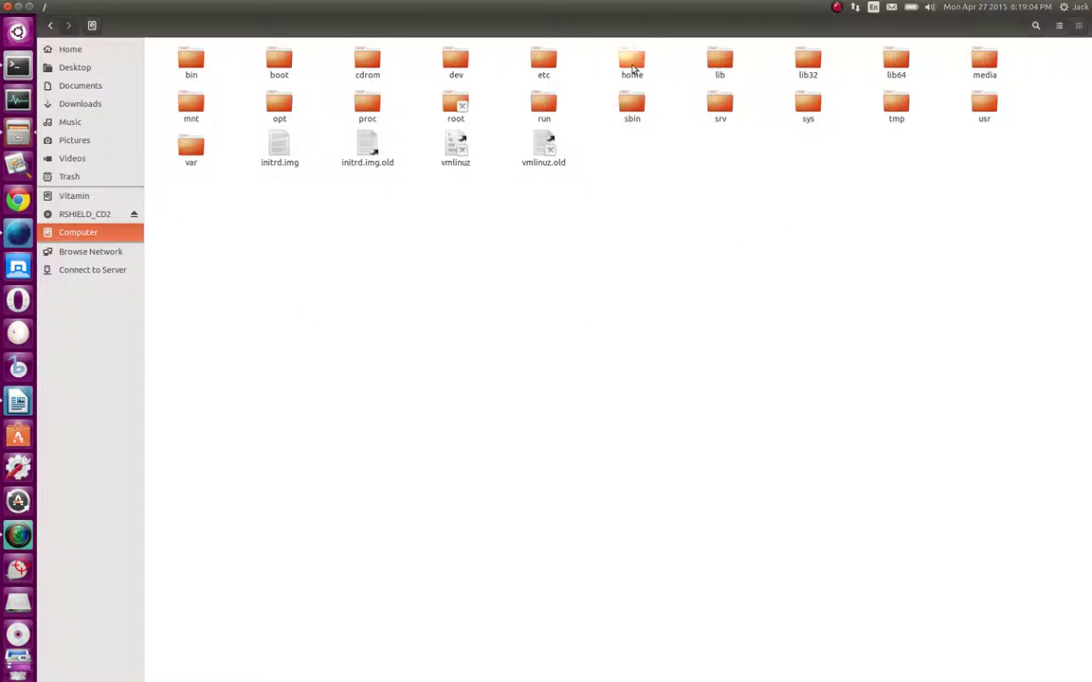
double_click(632, 67)
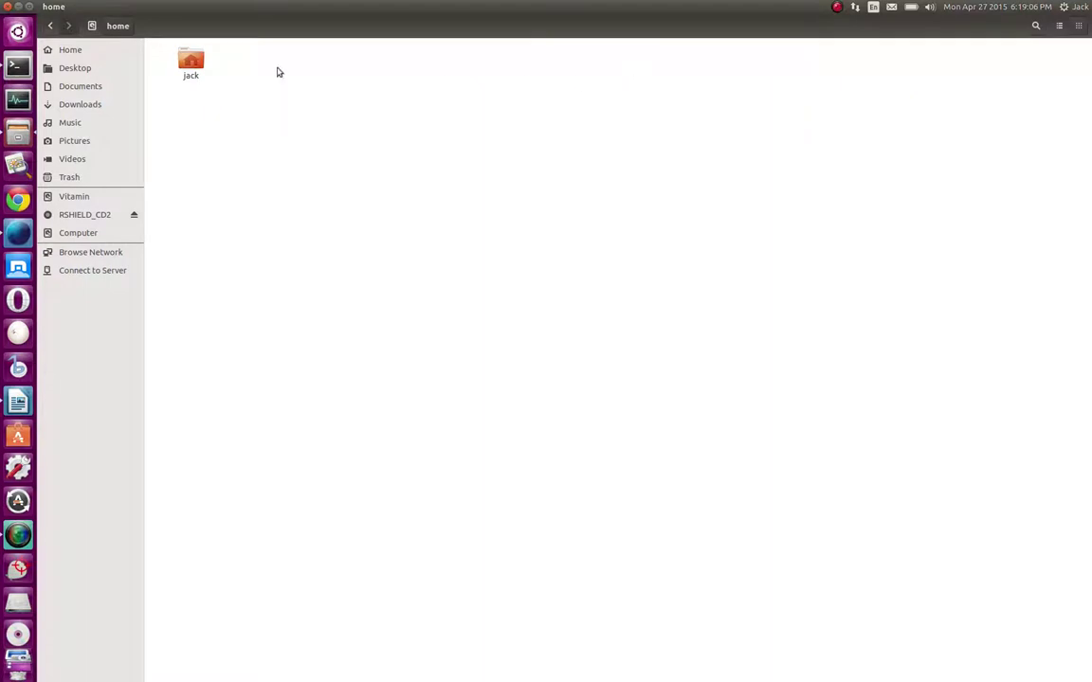
double_click(197, 74)
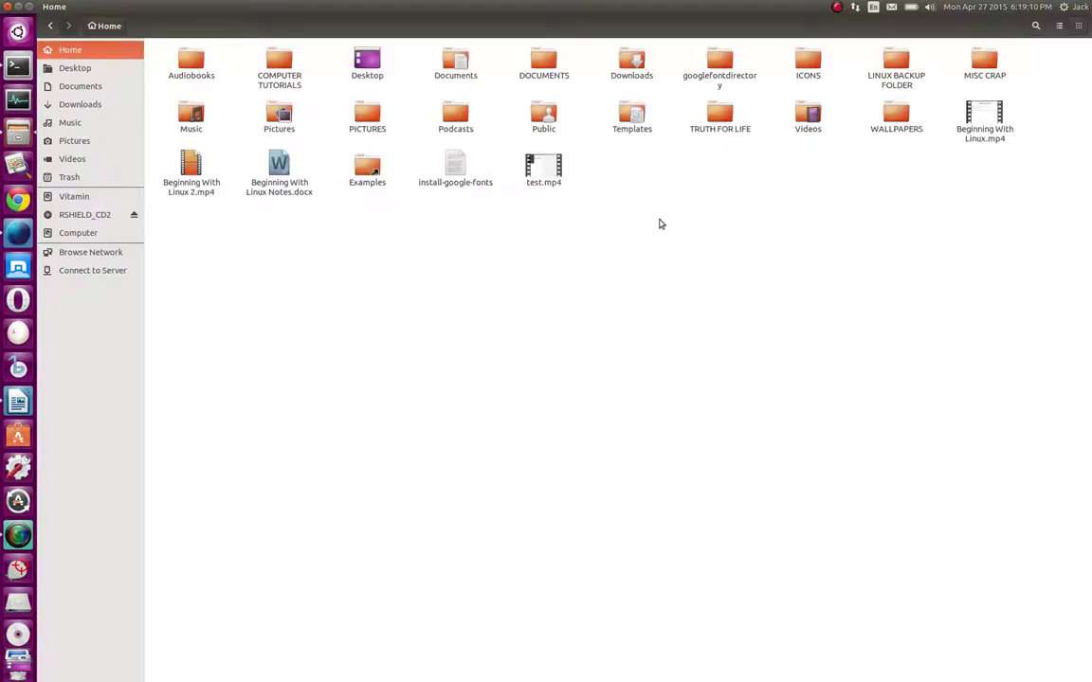
Go back to the root, reopen home and jack, then close the Files window
left_click(47, 28)
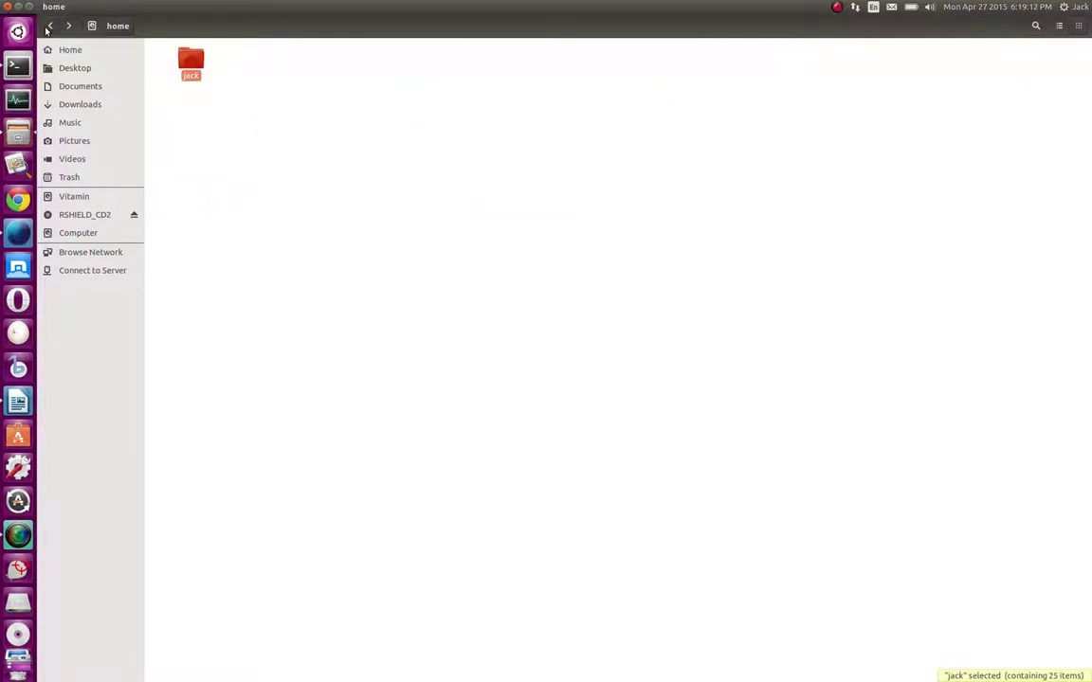
left_click(46, 28)
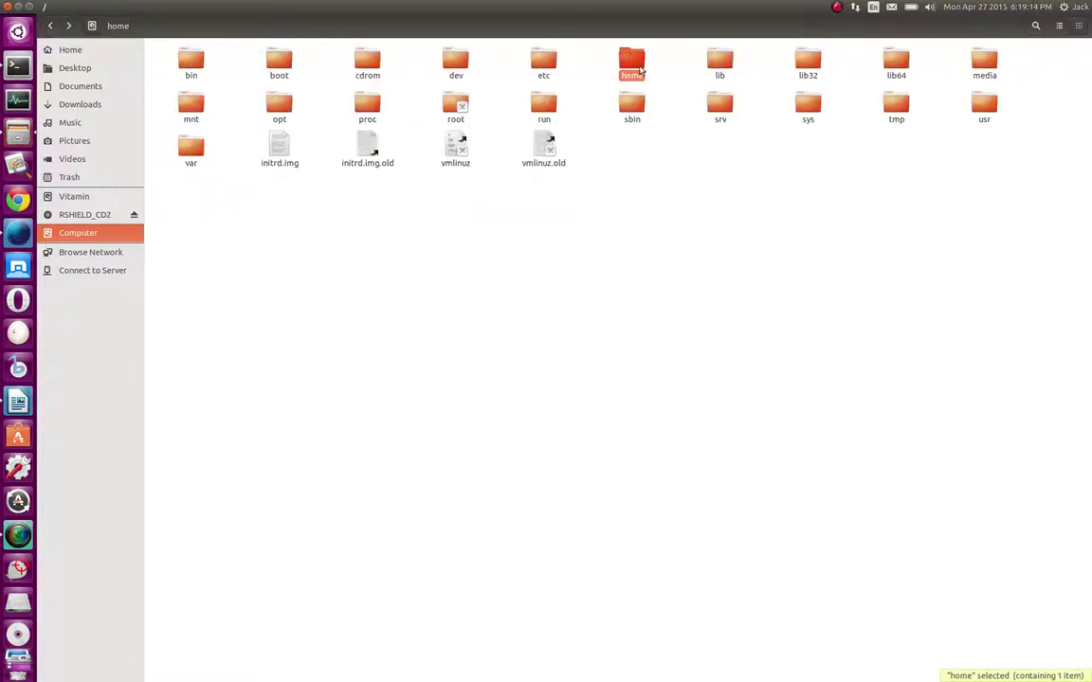
double_click(641, 70)
double_click(192, 71)
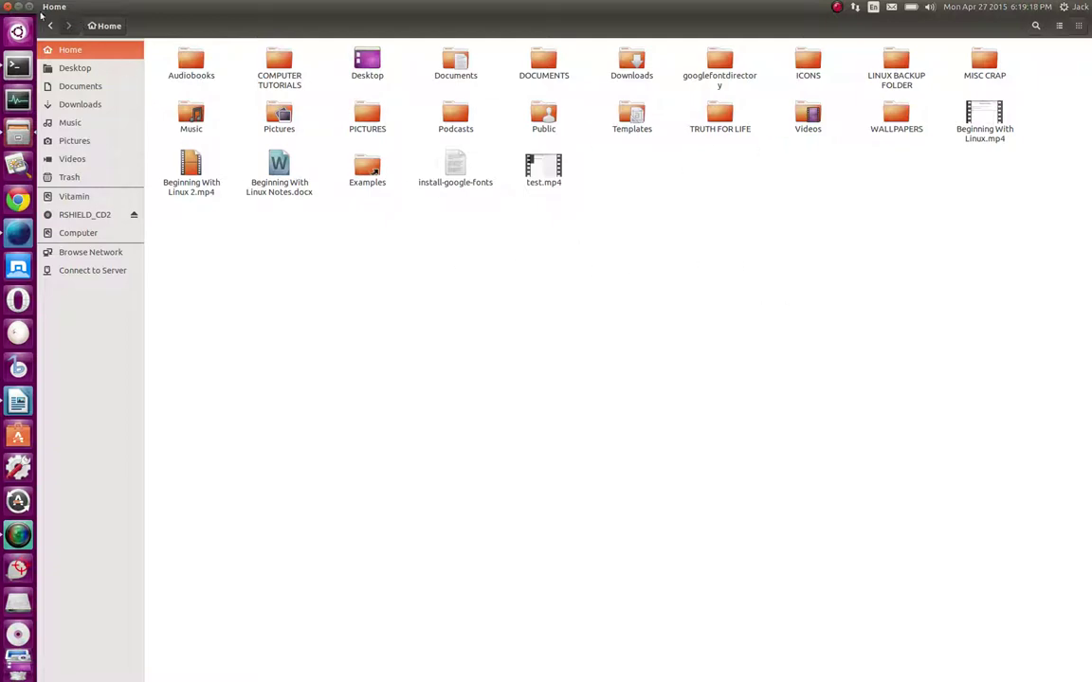
left_click(7, 7)
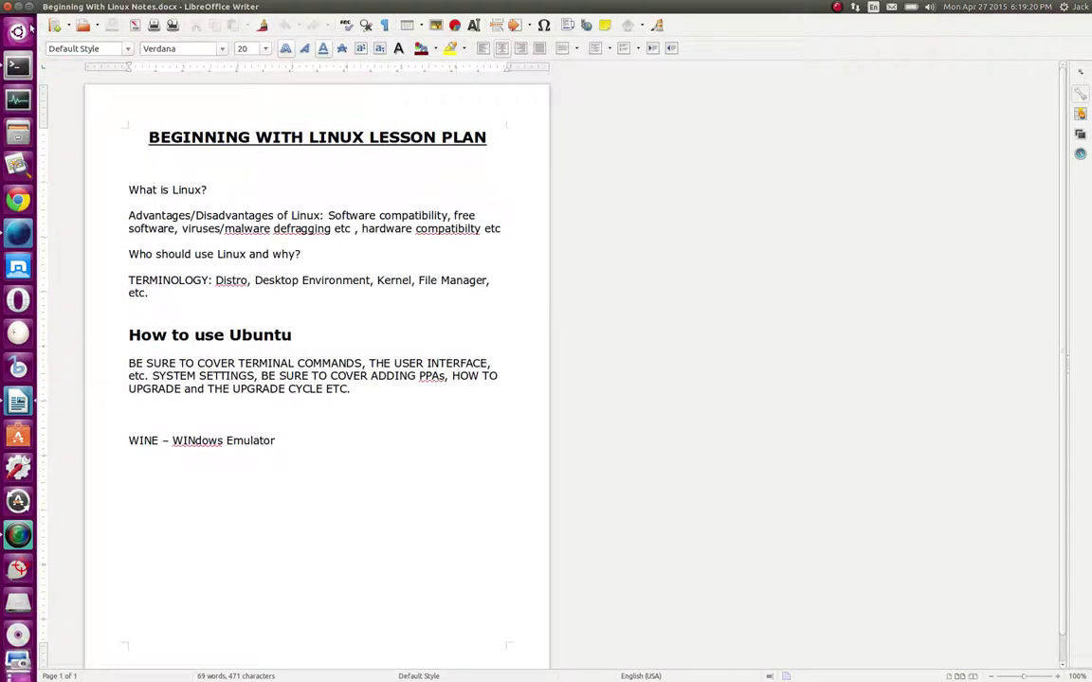
Close the lesson-plan document, the KDE image browser window and the terminal, then bring up the Dash
left_click(8, 6)
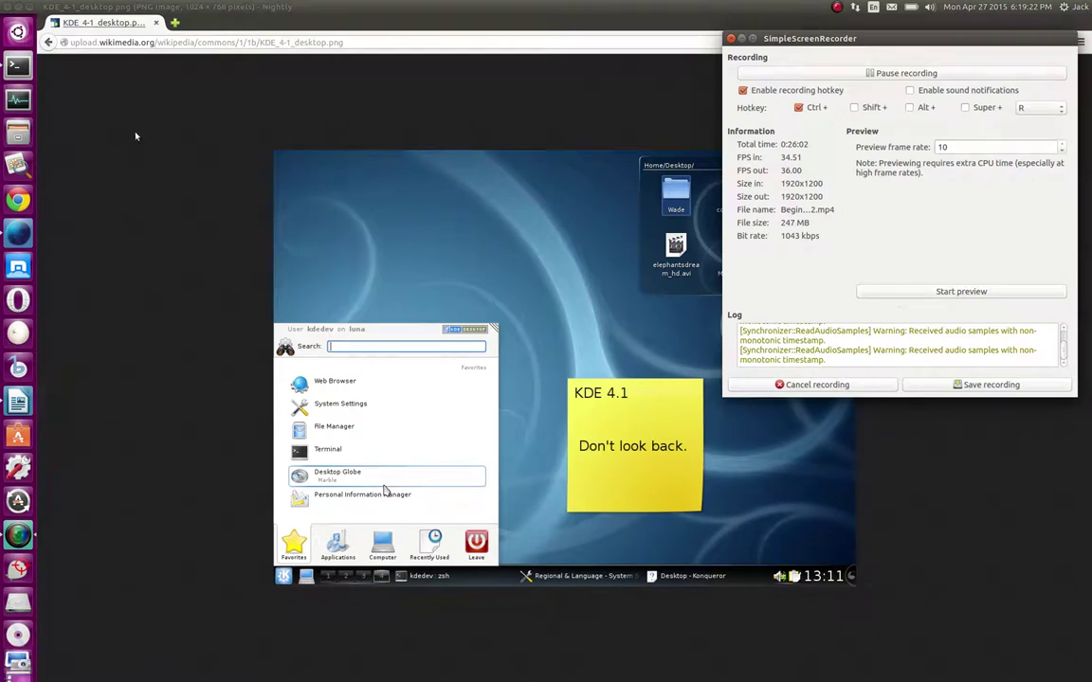
left_click(7, 6)
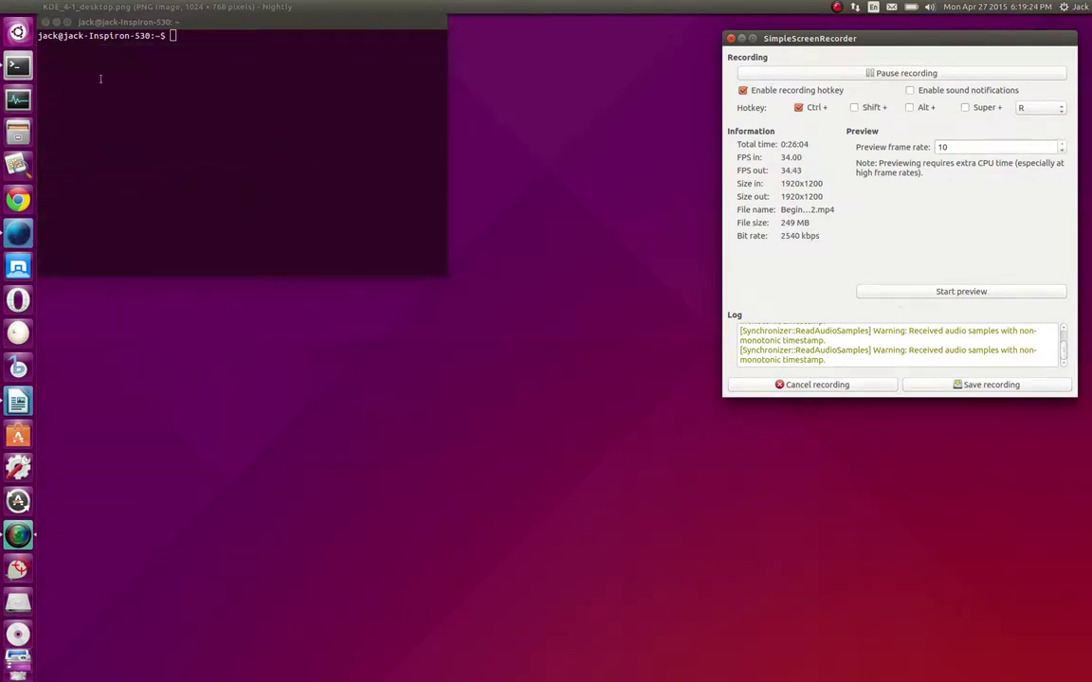
left_click(45, 21)
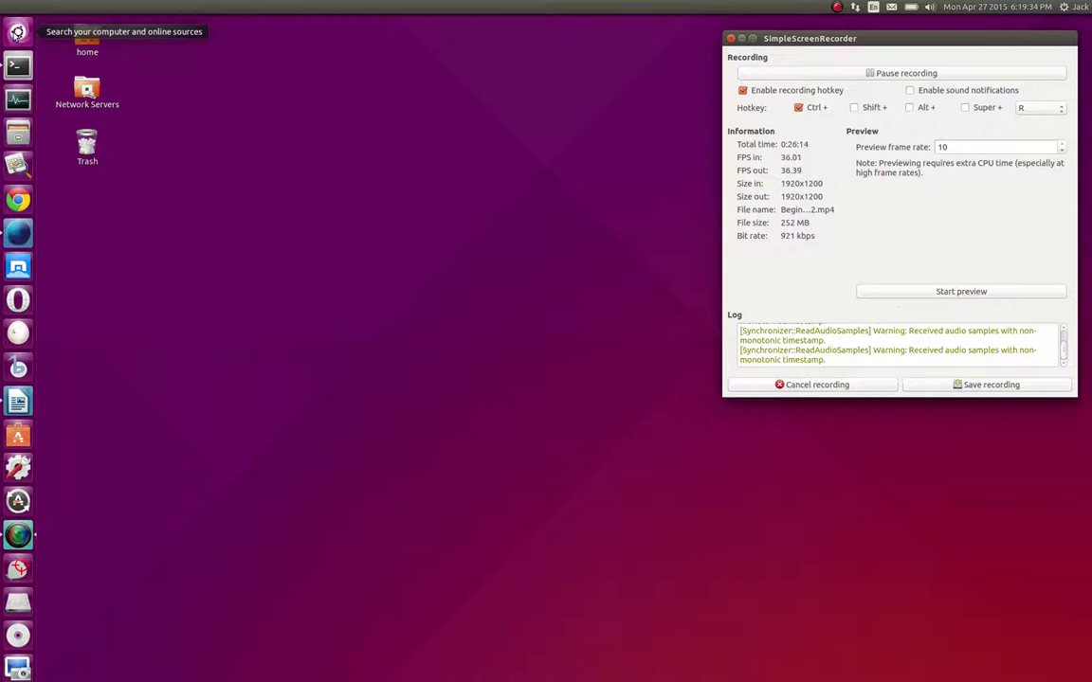
left_click(17, 33)
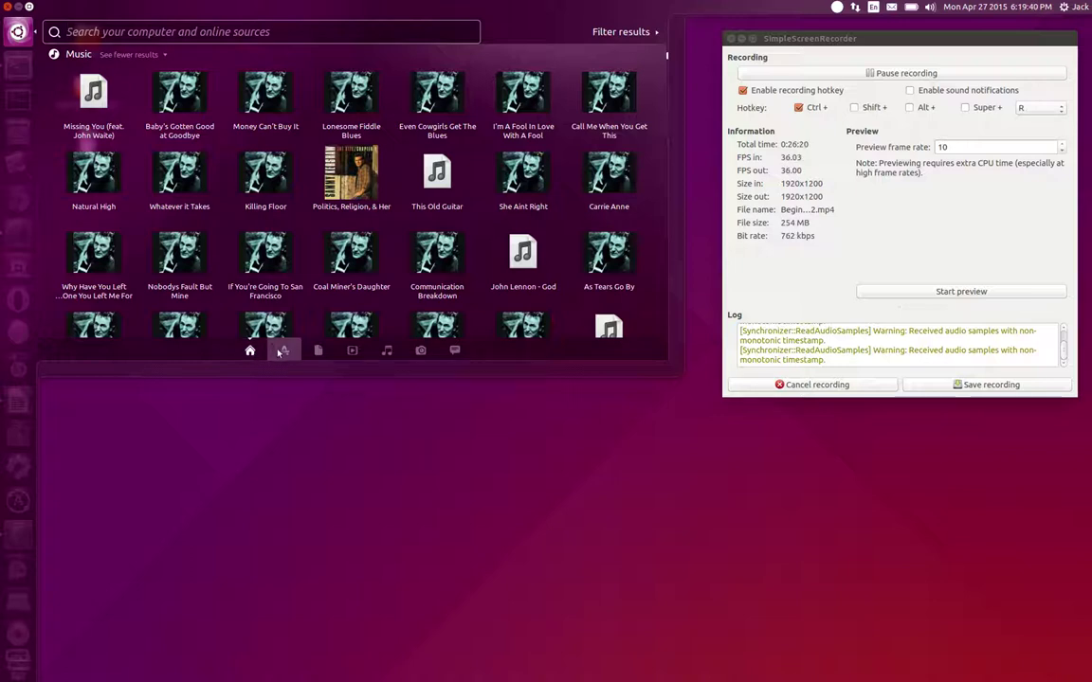
Browse the full list of installed applications in the Applications lens
left_click(284, 351)
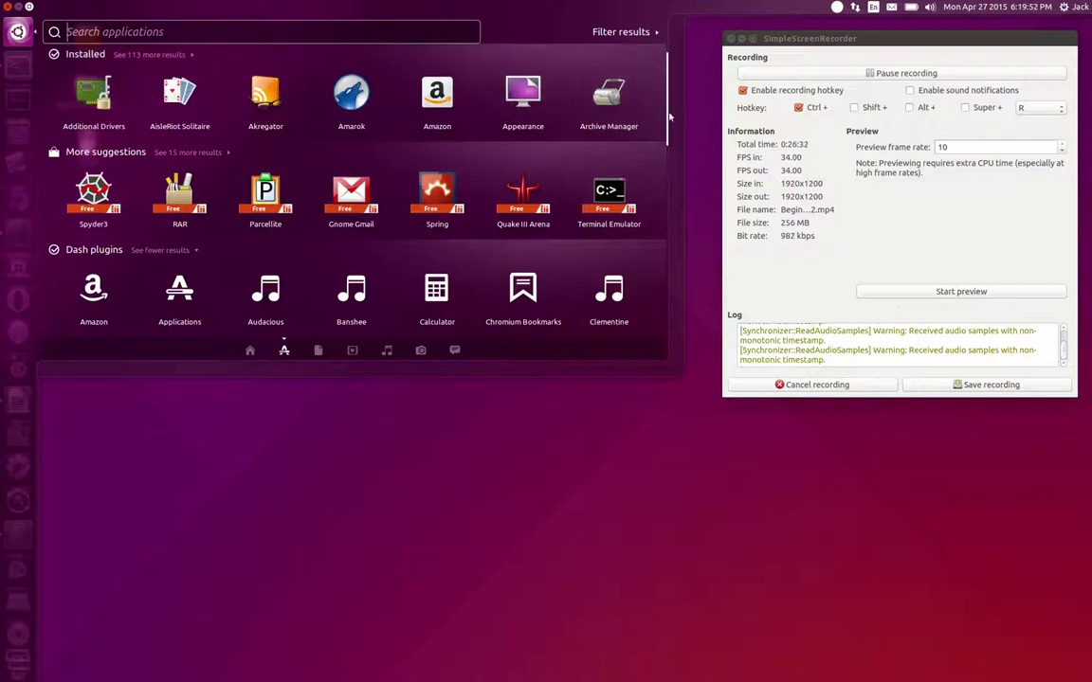
left_click(187, 57)
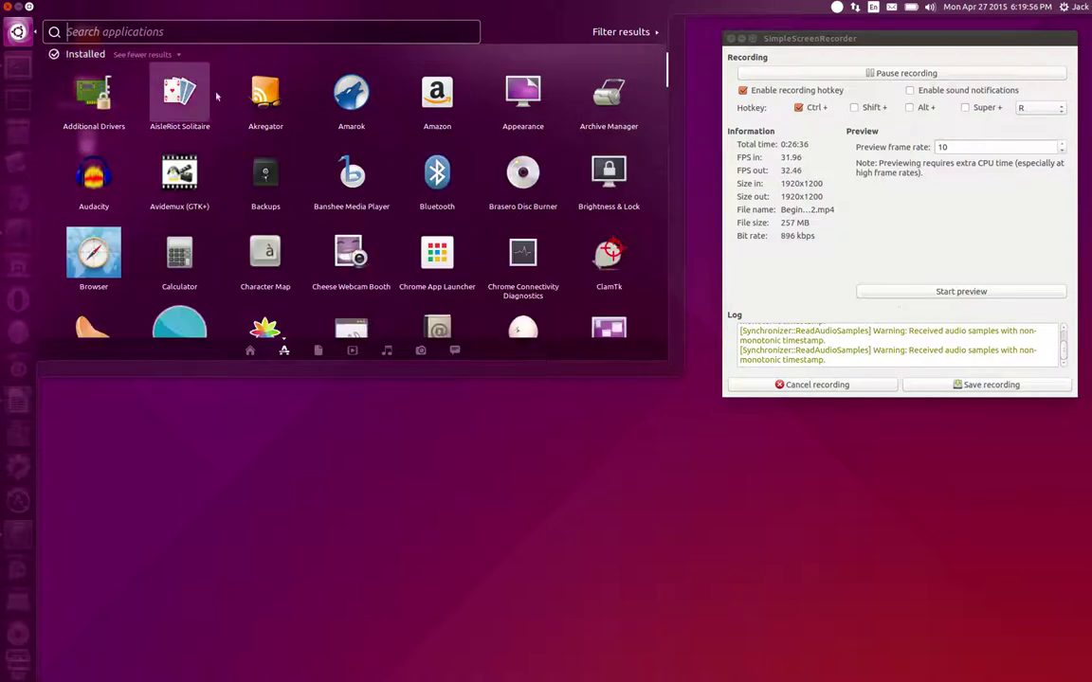
scroll(370, 189, "down", 2)
scroll(383, 133, "down", 5)
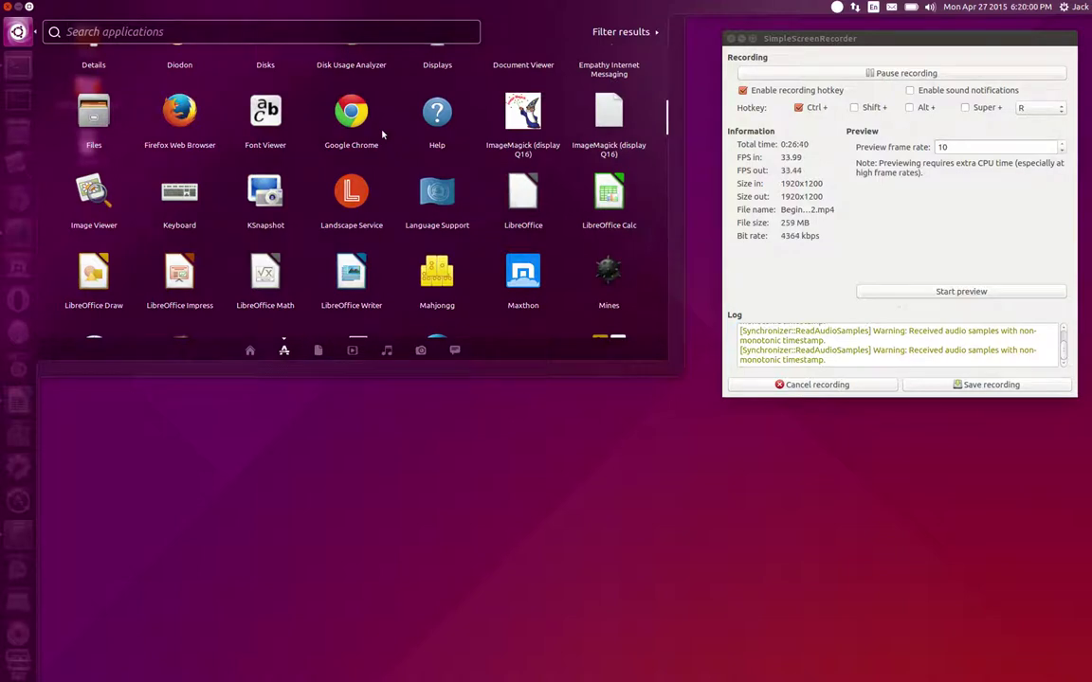
scroll(383, 134, "up", 6)
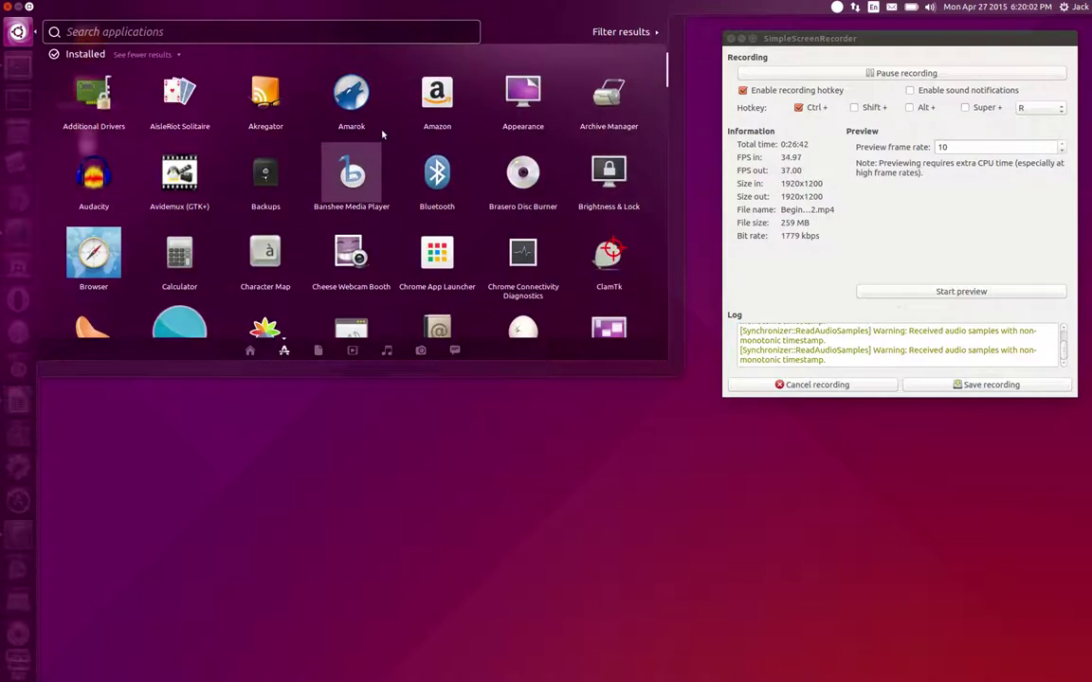
Search for 'Firefox', clear the search, scroll the applications again, and close the Dash
left_click(114, 32)
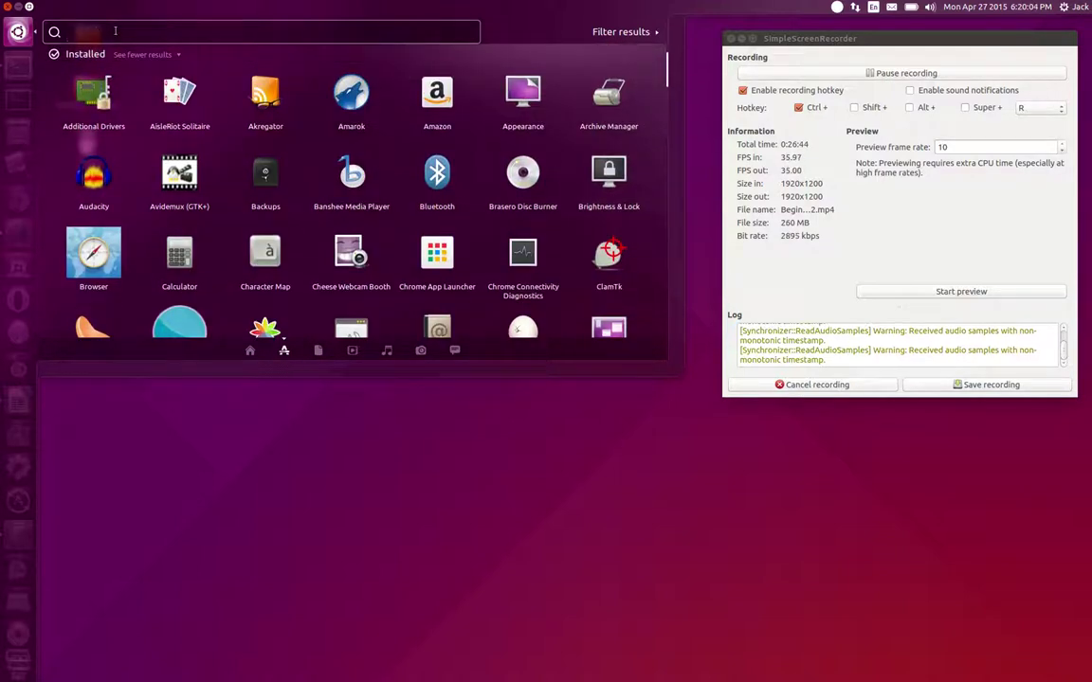
type("Firefox")
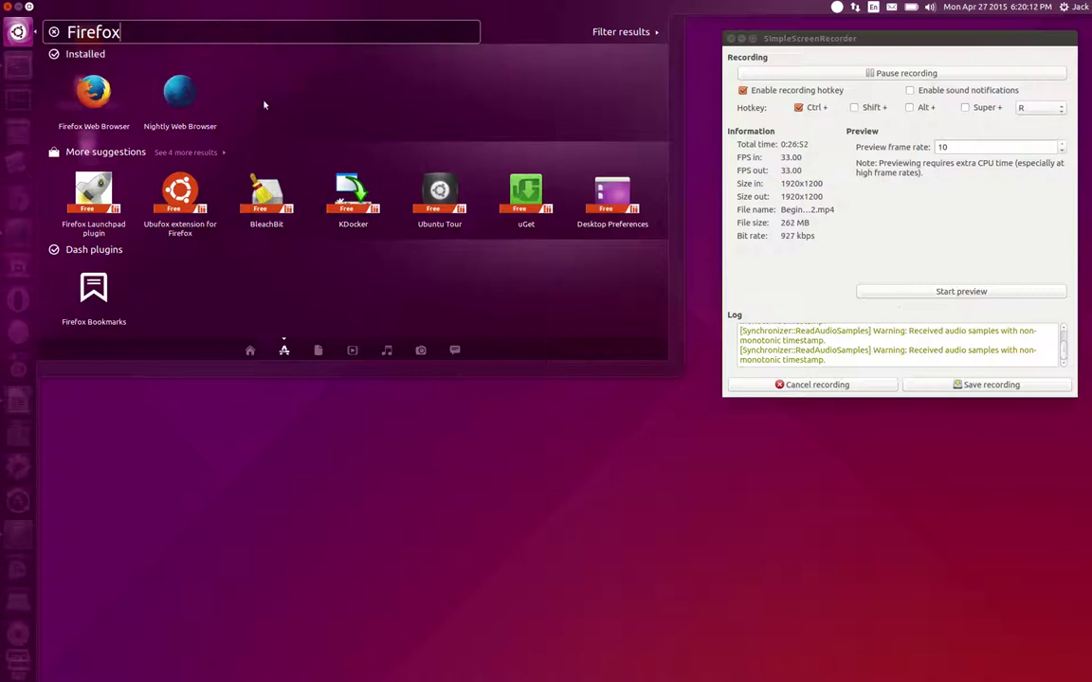
key("BackSpace")
key("BackSpace")
key("BackSpace")
key("BackSpace")
key("BackSpace")
key("BackSpace")
key("BackSpace")
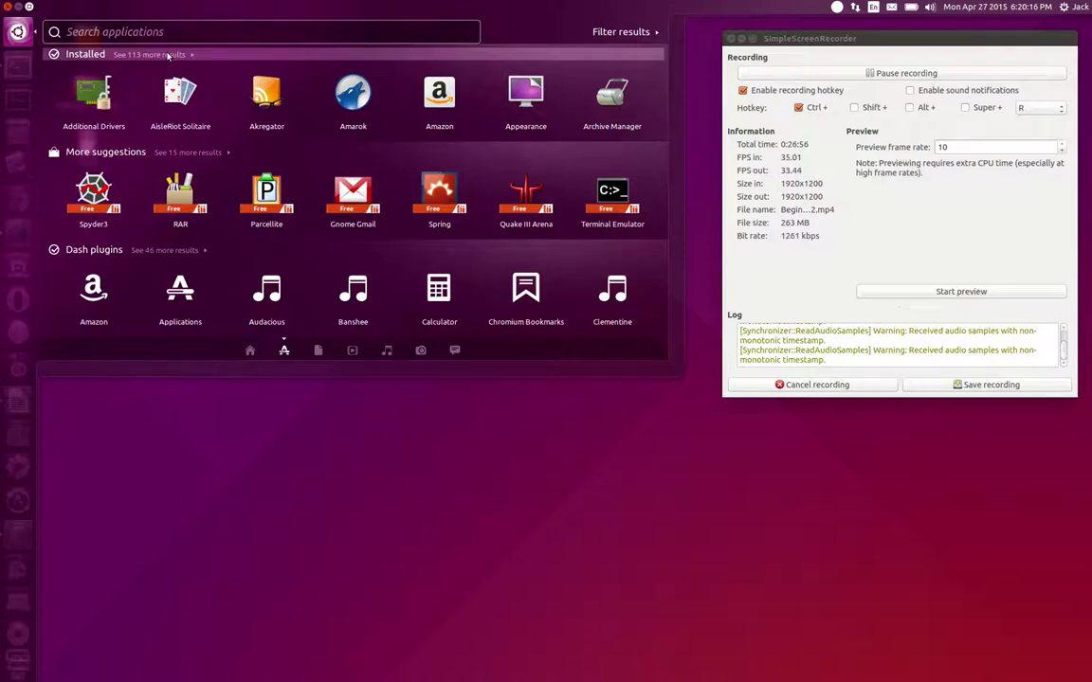
left_click(168, 56)
scroll(379, 111, "down", 8)
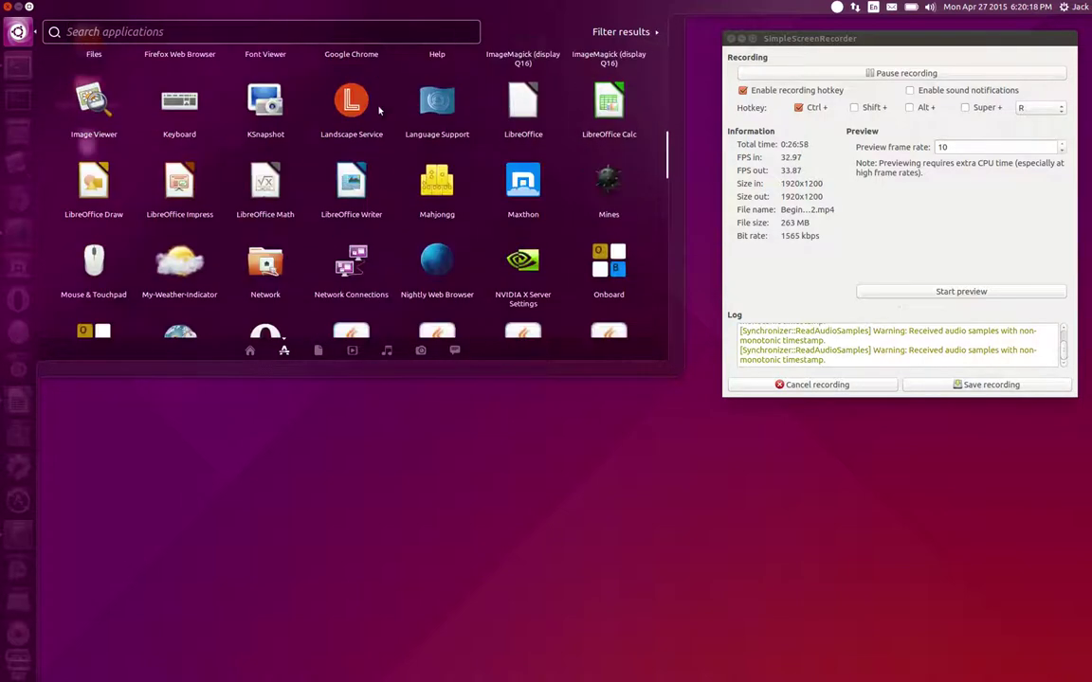
scroll(379, 111, "down", 5)
left_click(402, 540)
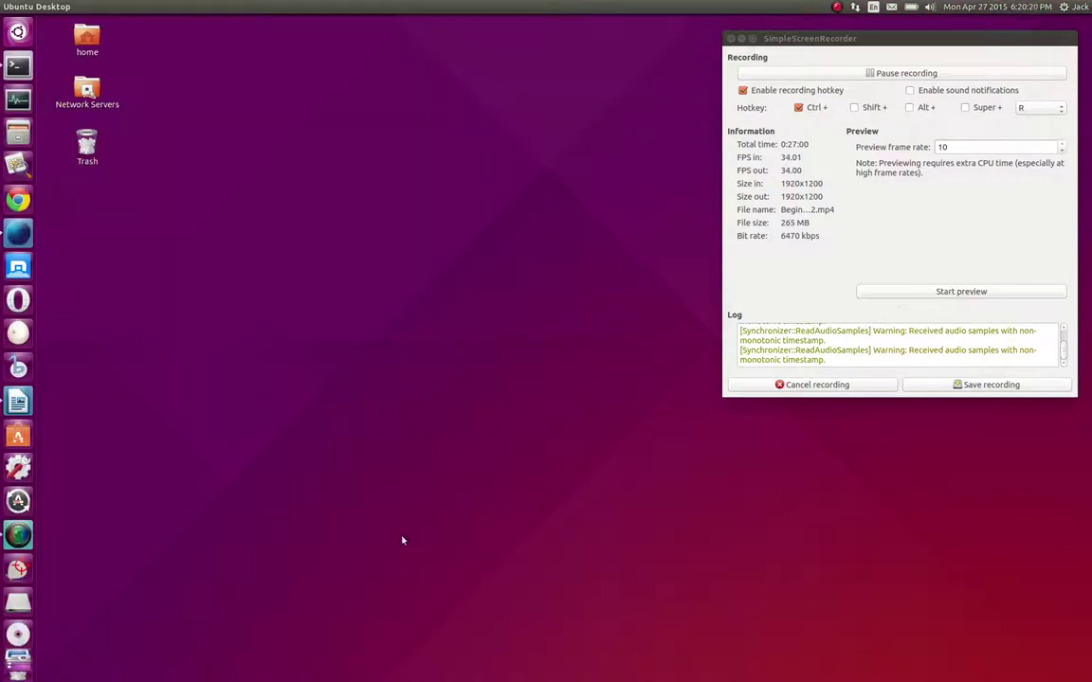
Launch Nightly, add a new tab and close the KDE screenshot tab
left_click(19, 237)
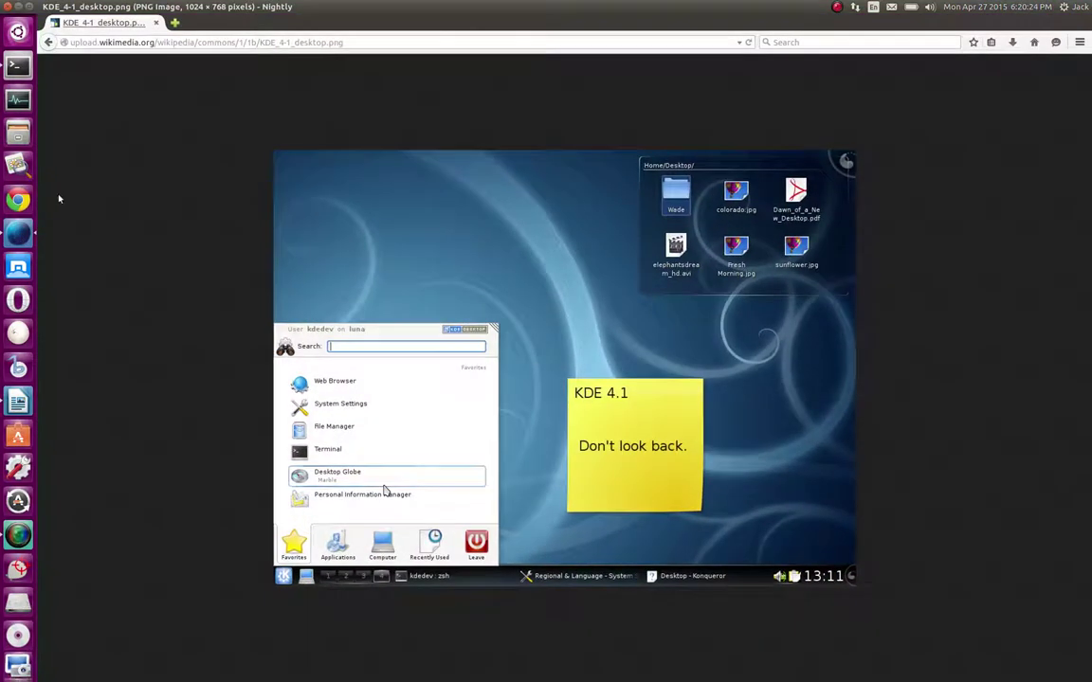
key("ctrl+t")
left_click(156, 24)
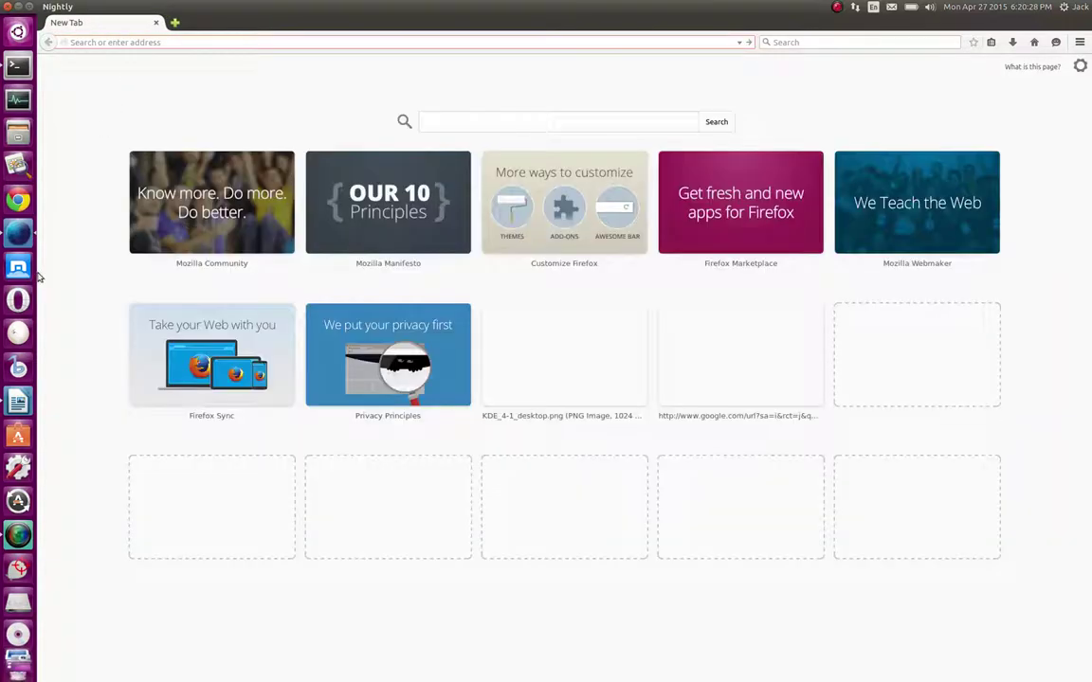
Unlock Nightly from the launcher and close its last tab
right_click(19, 244)
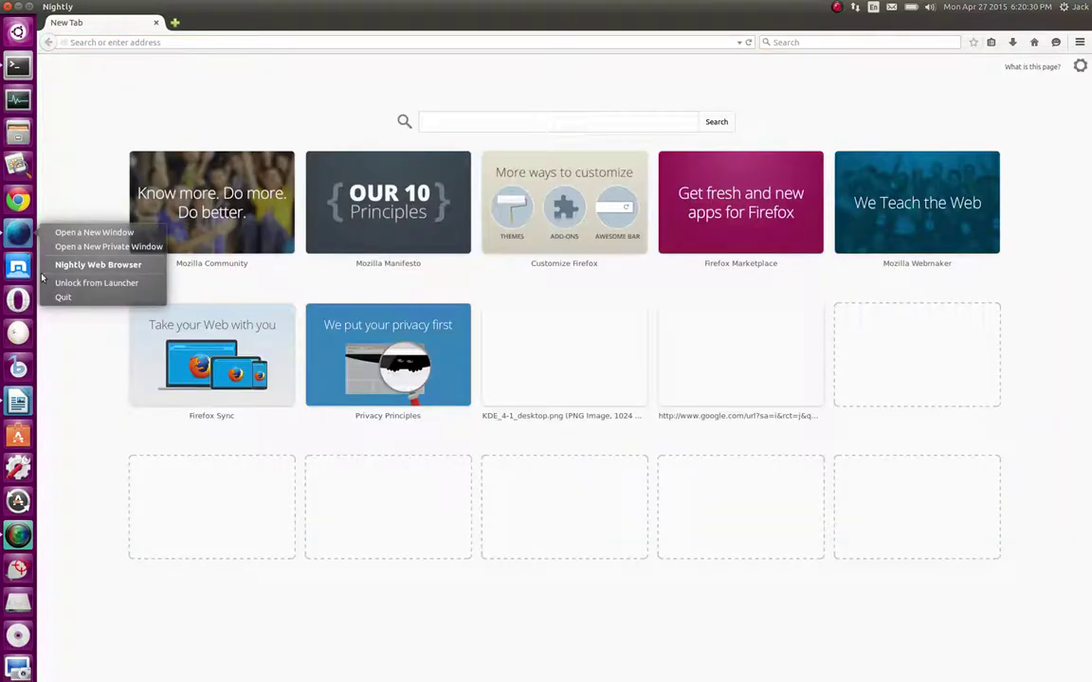
left_click(114, 147)
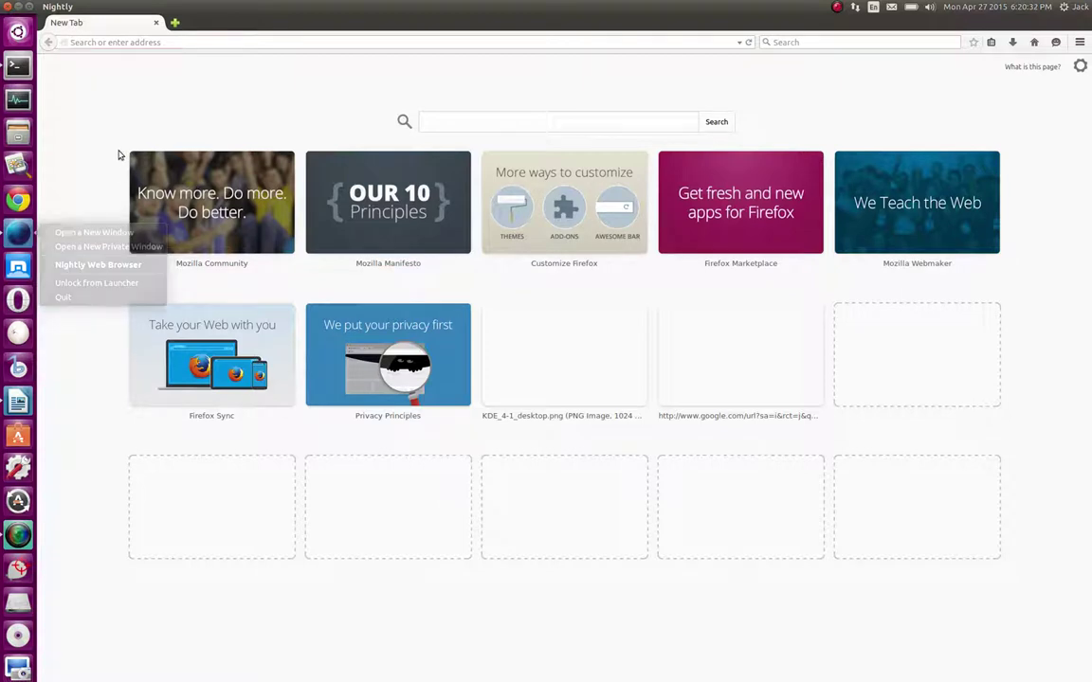
right_click(19, 235)
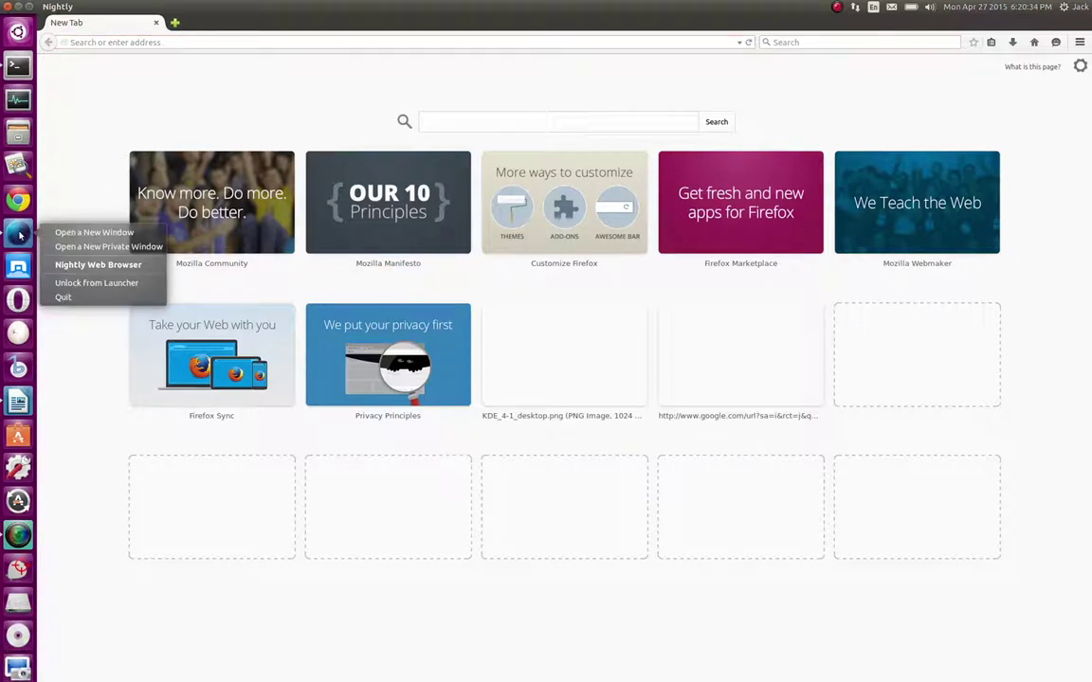
left_click(65, 284)
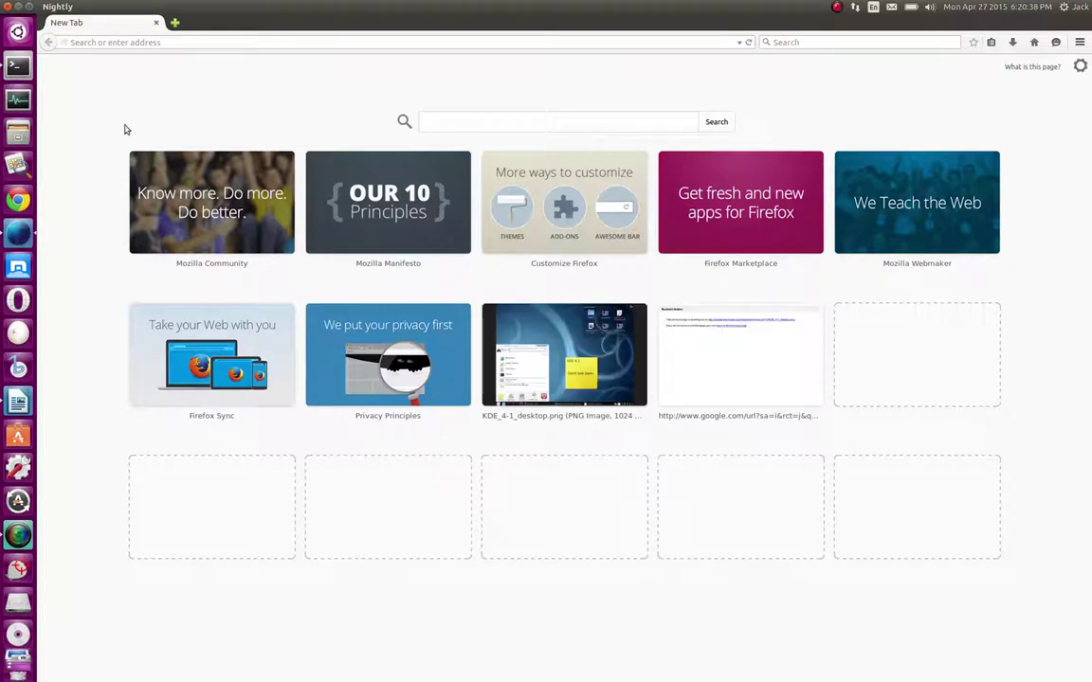
left_click(156, 24)
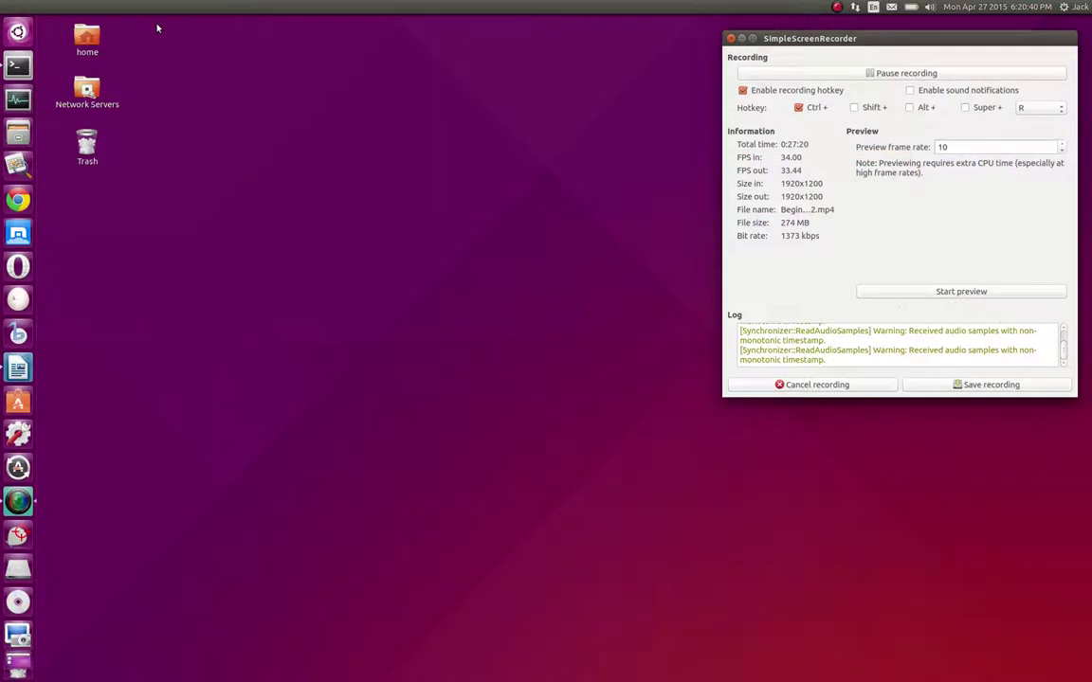
Bring up the Dash with Super and list installed apps like Additional Drivers, Audacity and Calculator
left_click(366, 233)
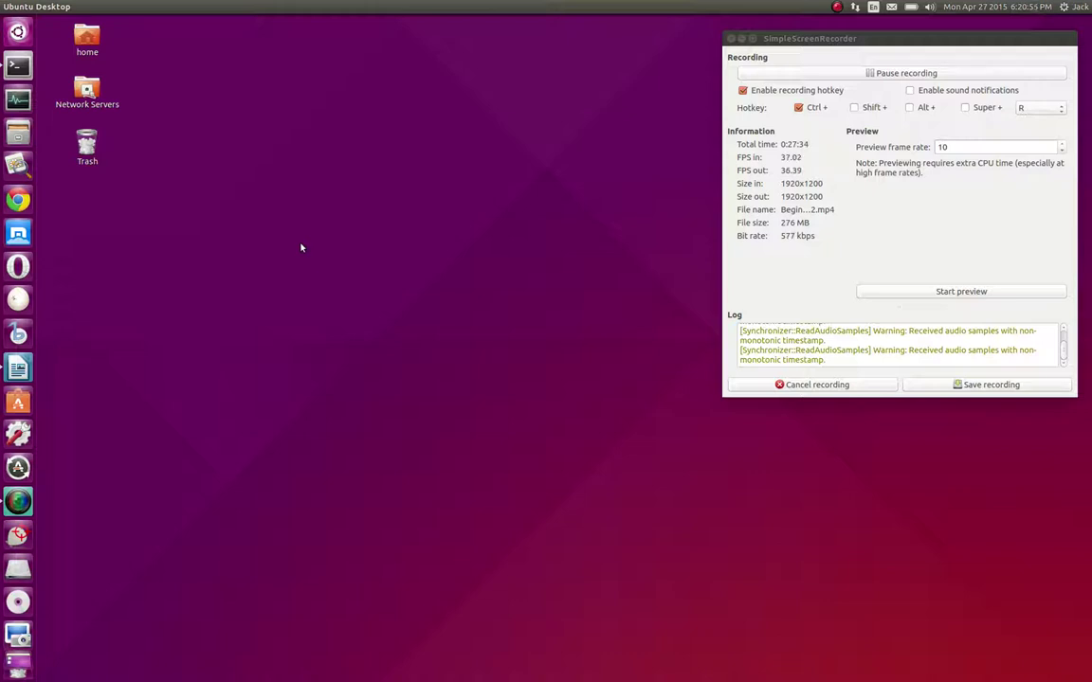
left_click(18, 31)
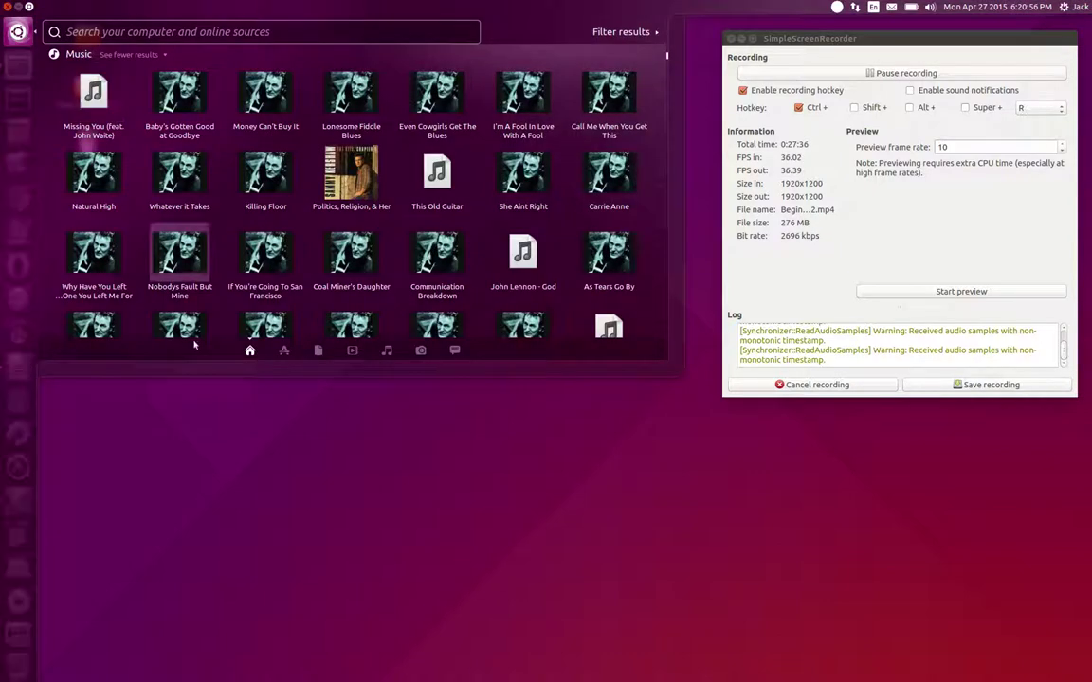
left_click(354, 493)
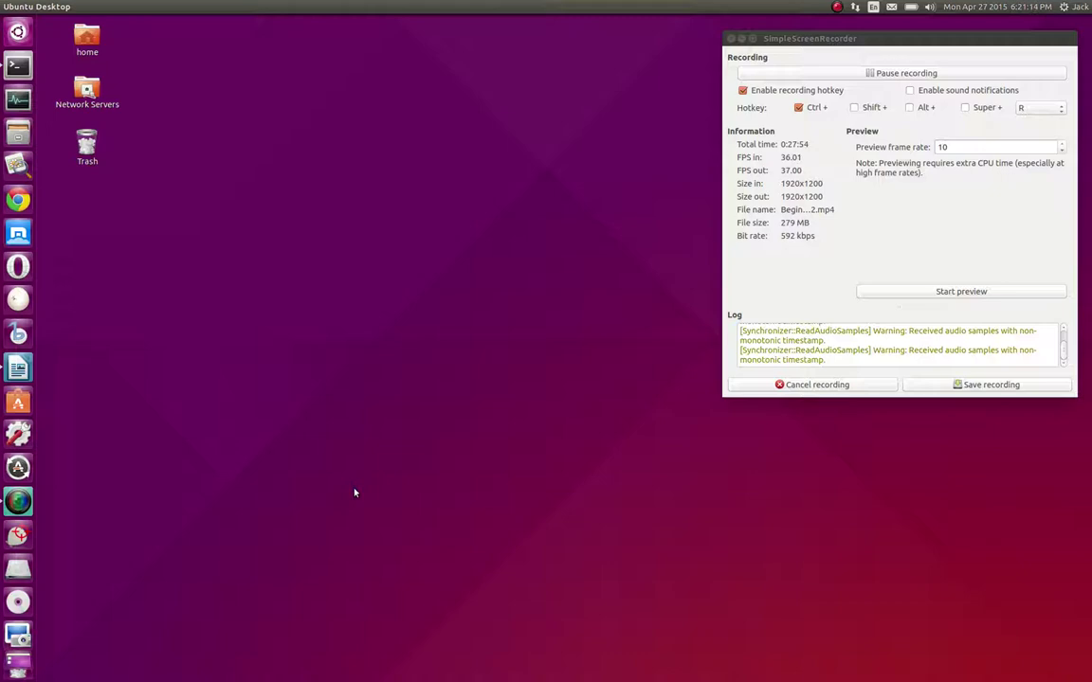
key("super")
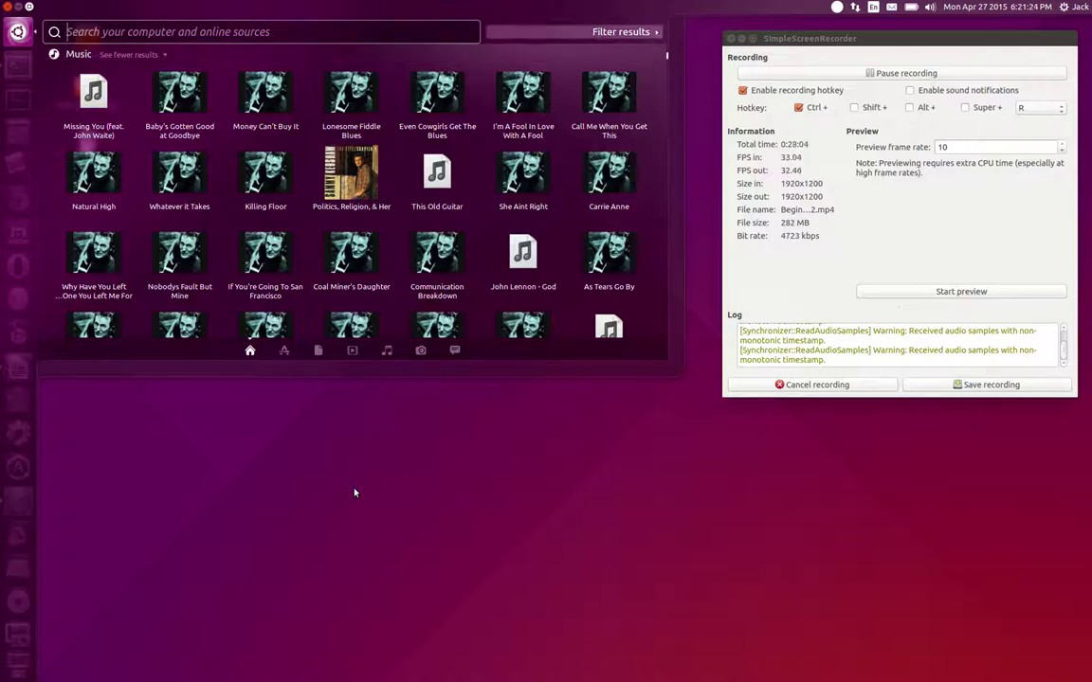
left_click(284, 351)
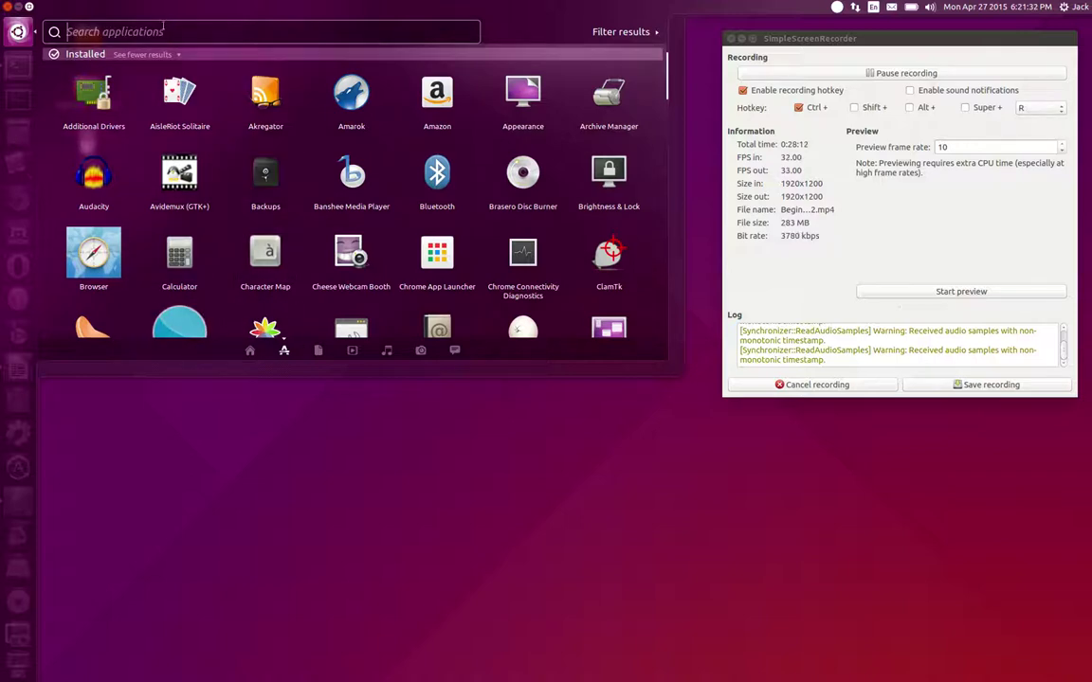
Search the Dash for 'Firefox'
type("te")
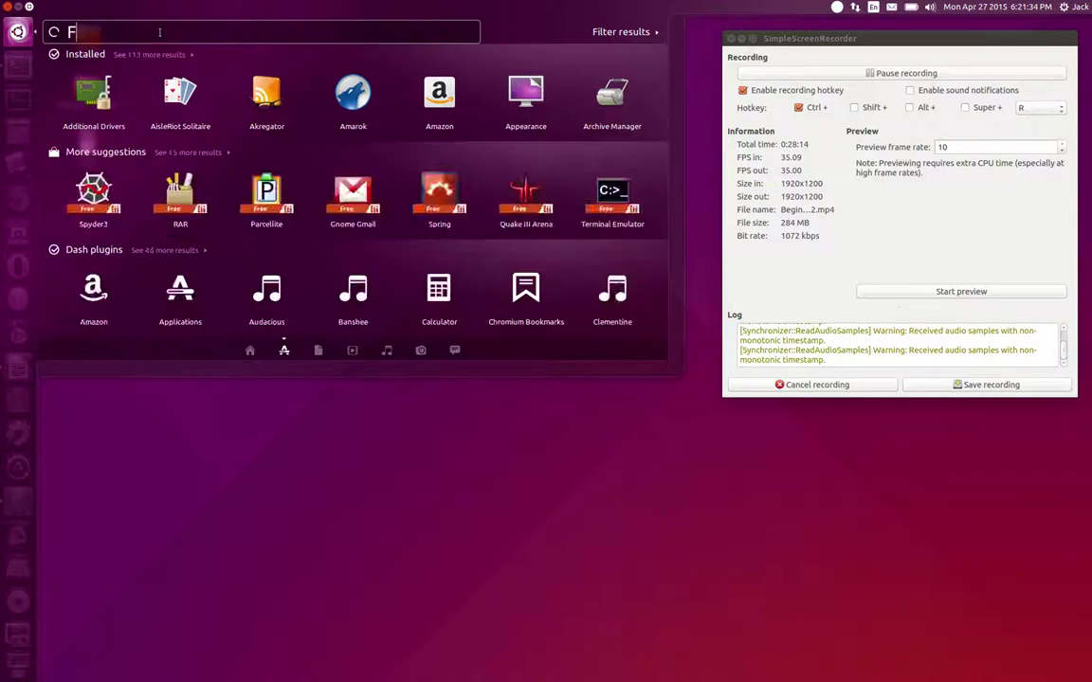
type("refox")
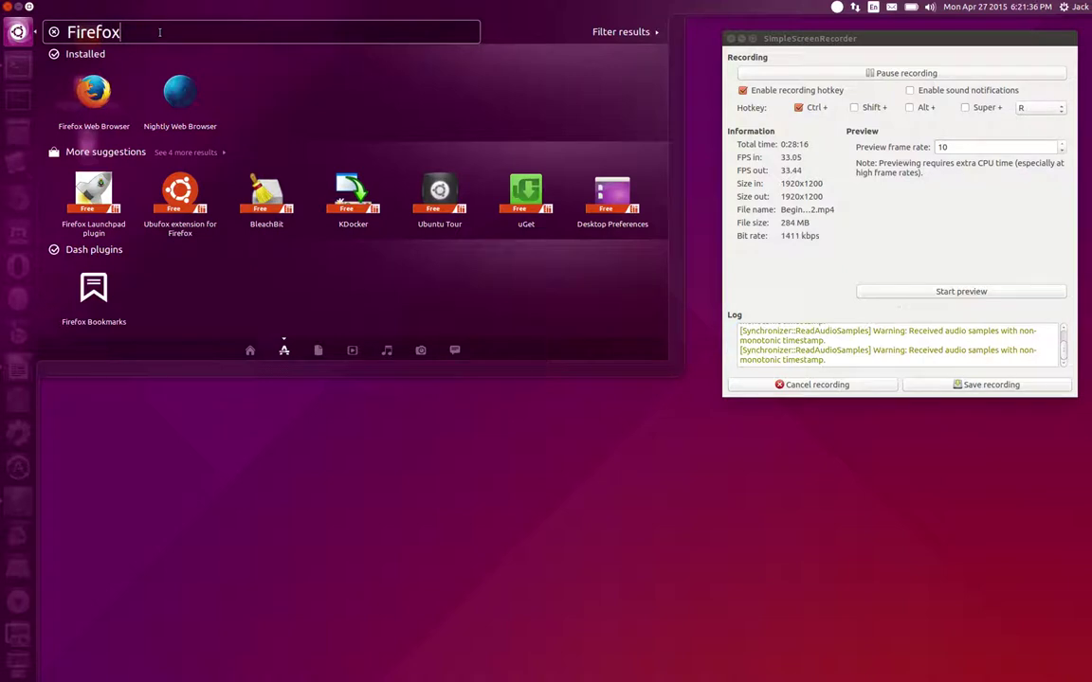
key("BackSpace")
key("BackSpace")
key("BackSpace")
key("BackSpace")
key("BackSpace")
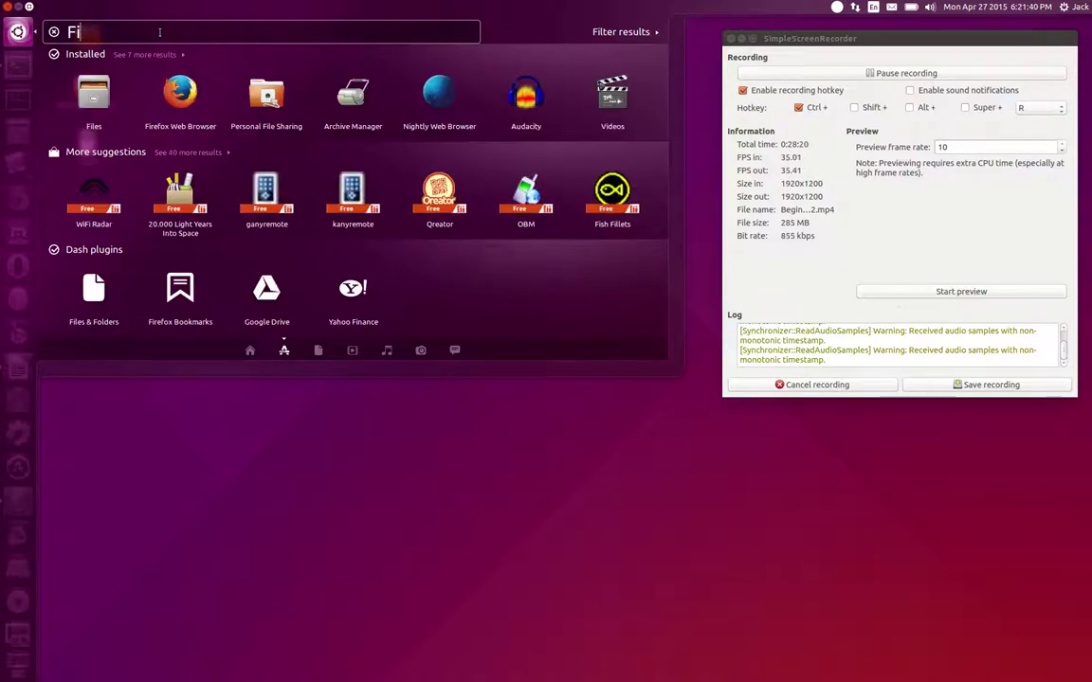
type("refox")
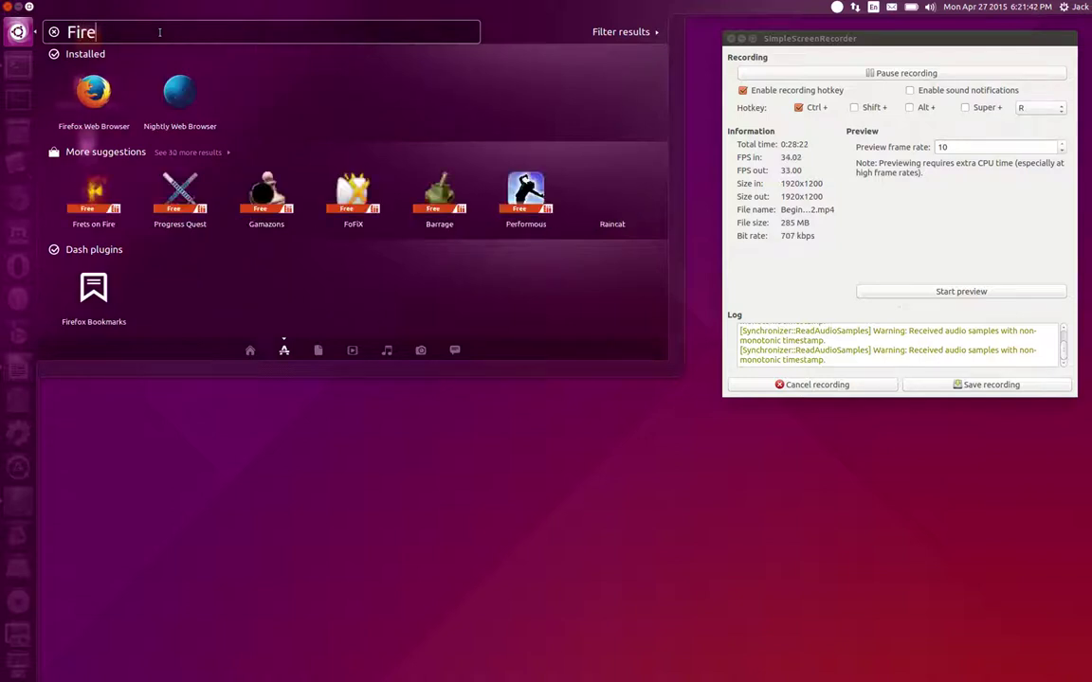
Preview the Nightly and Firefox Web Browser details, then launch Nightly Web Browser
right_click(188, 98)
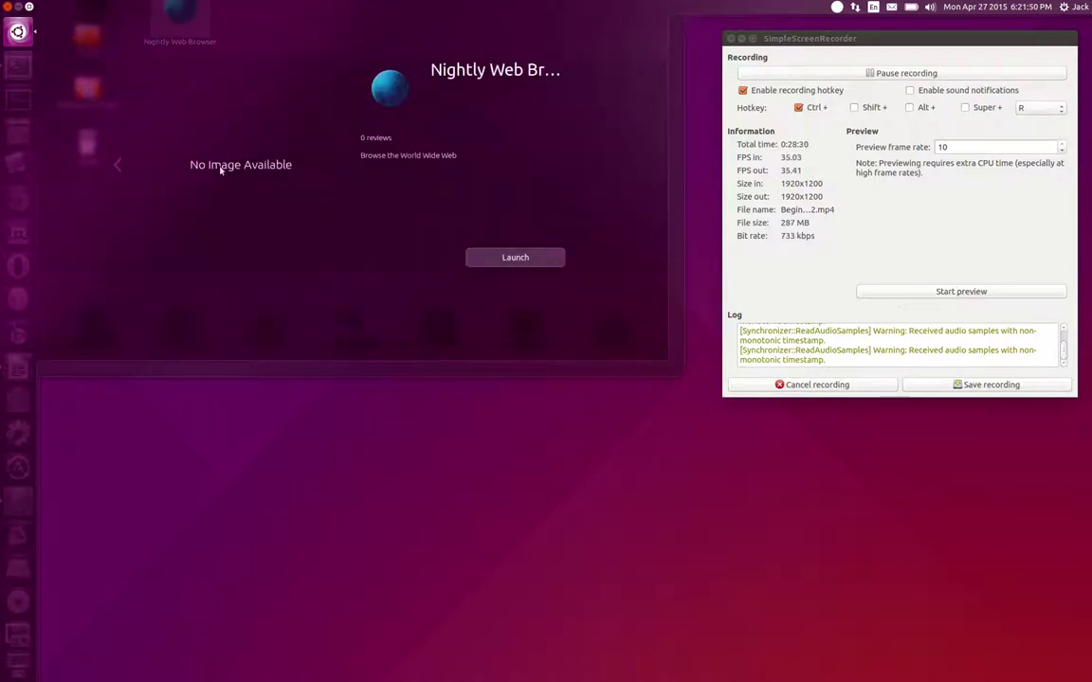
left_click(117, 166)
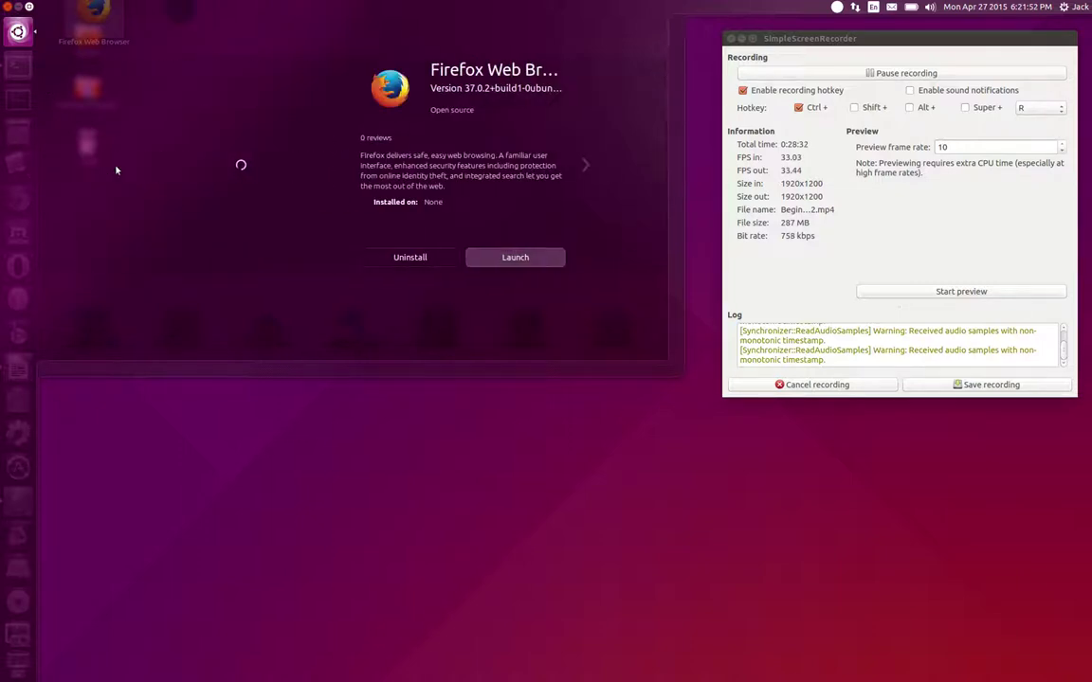
left_click(585, 166)
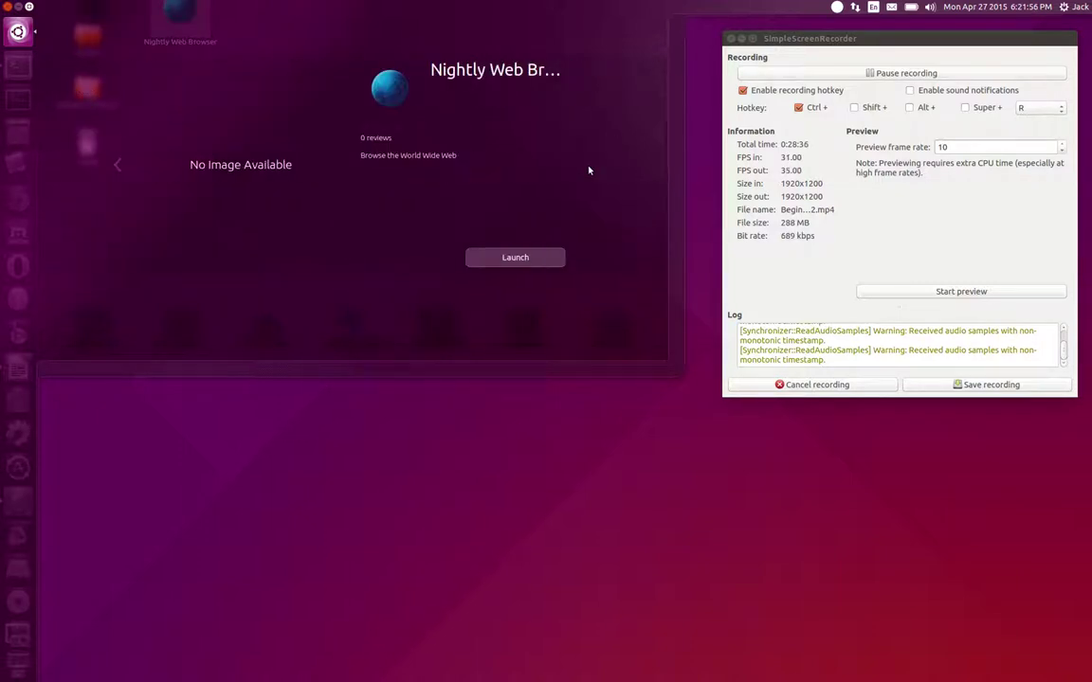
key("Escape")
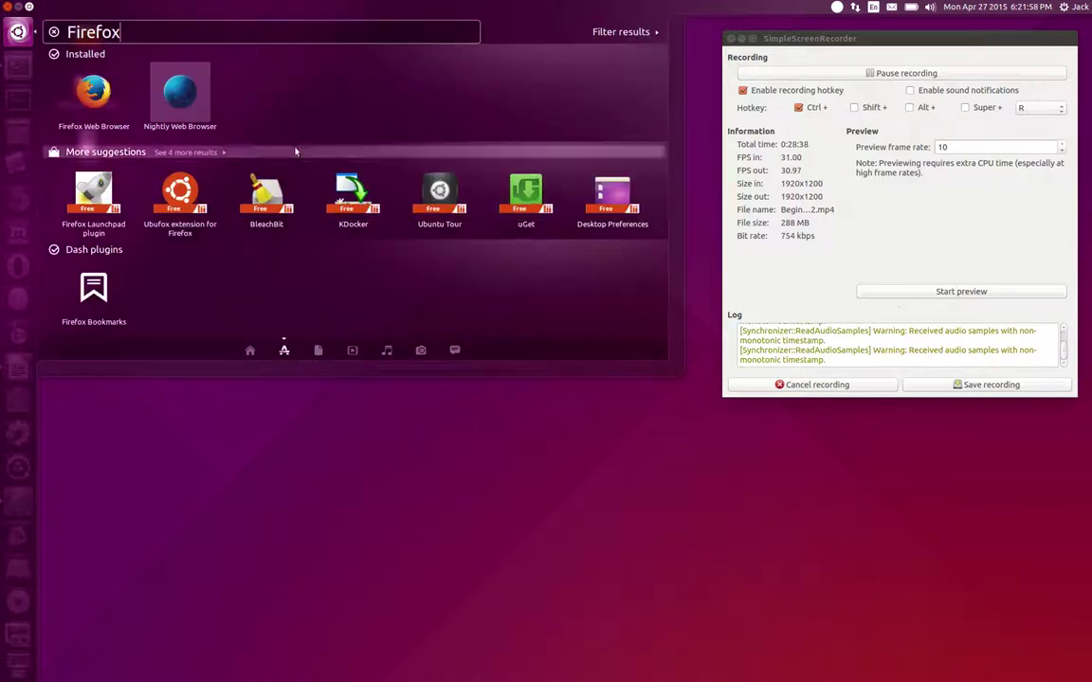
left_click(175, 103)
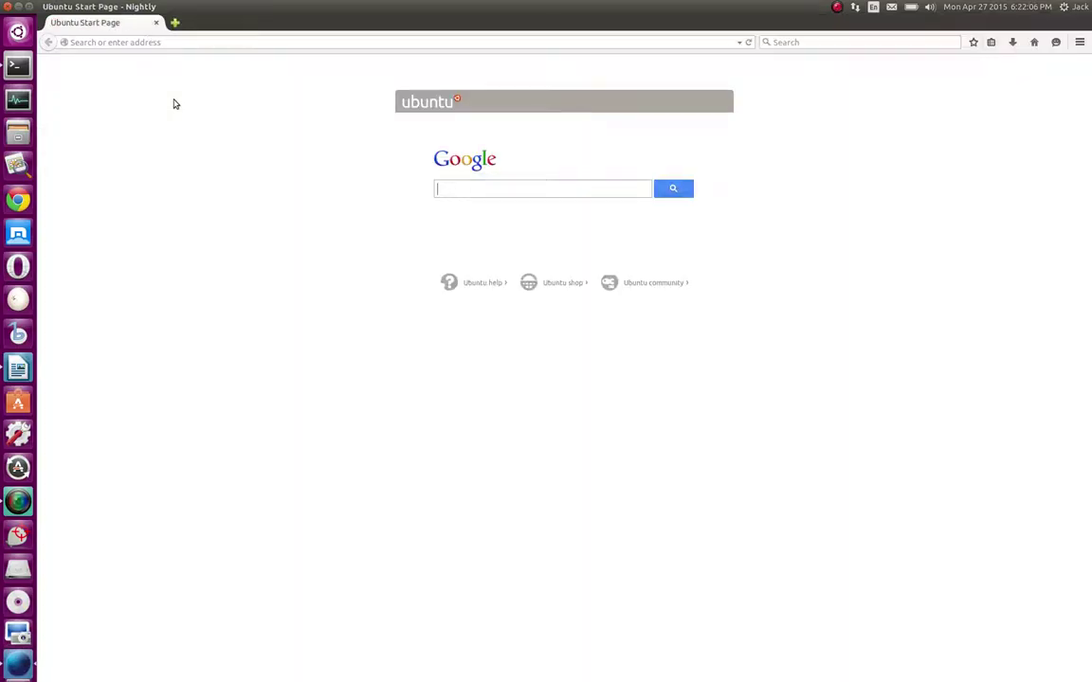
Move Nightly's launcher icon up below Maxthon and lock it to the launcher
scroll(36, 609, "down", 2)
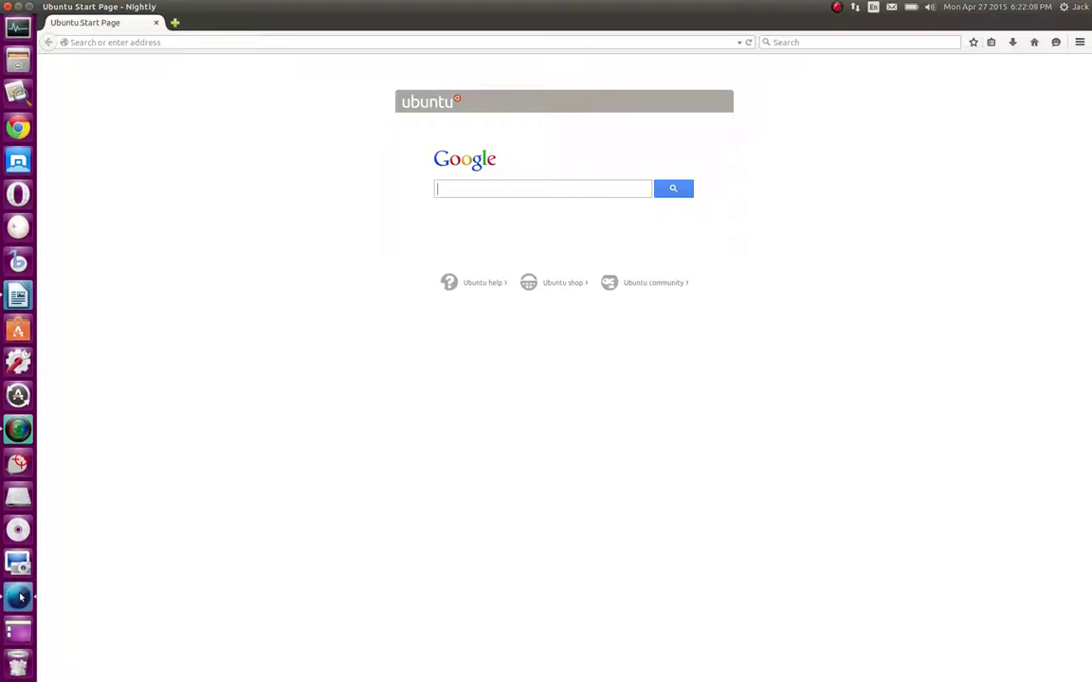
left_click_drag(20, 597, 20, 164)
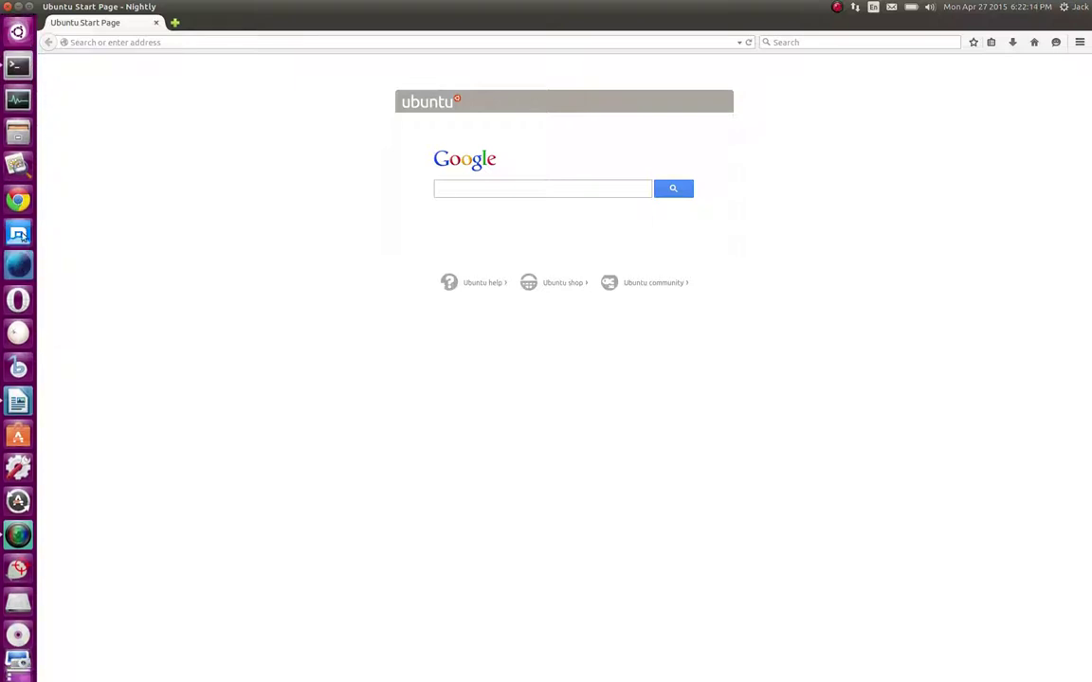
right_click(31, 274)
left_click(61, 317)
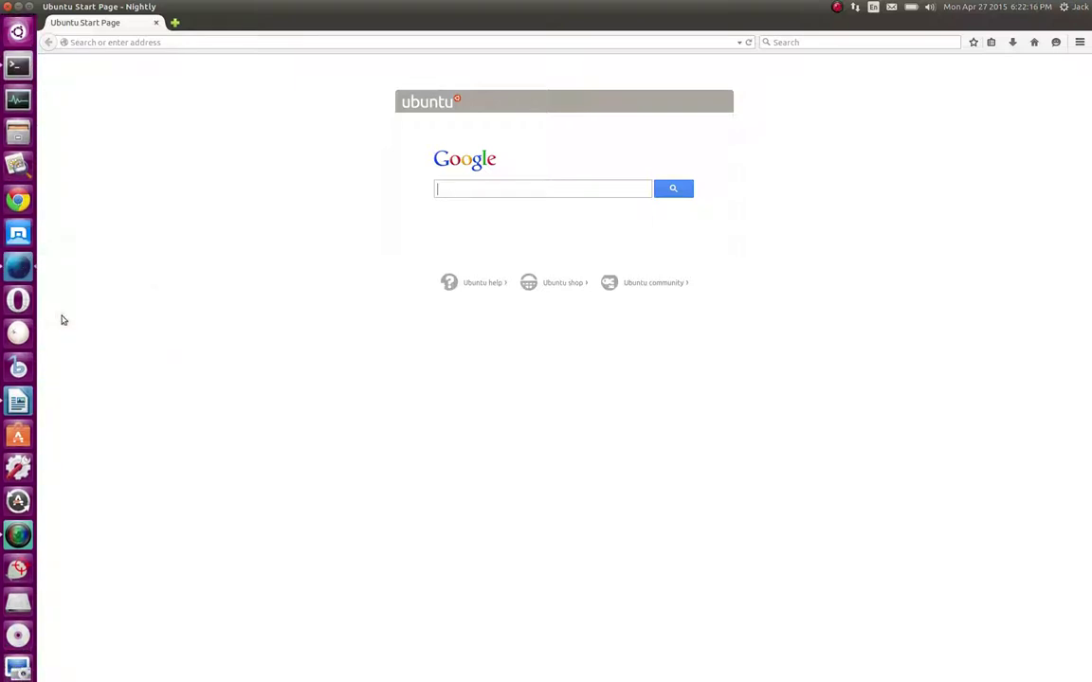
mouse_move(18, 278)
left_mouse_down()
mouse_move(80, 295)
mouse_move(19, 398)
mouse_move(19, 251)
mouse_move(12, 638)
mouse_move(31, 389)
mouse_move(18, 442)
mouse_move(17, 214)
mouse_move(17, 256)
left_mouse_up()
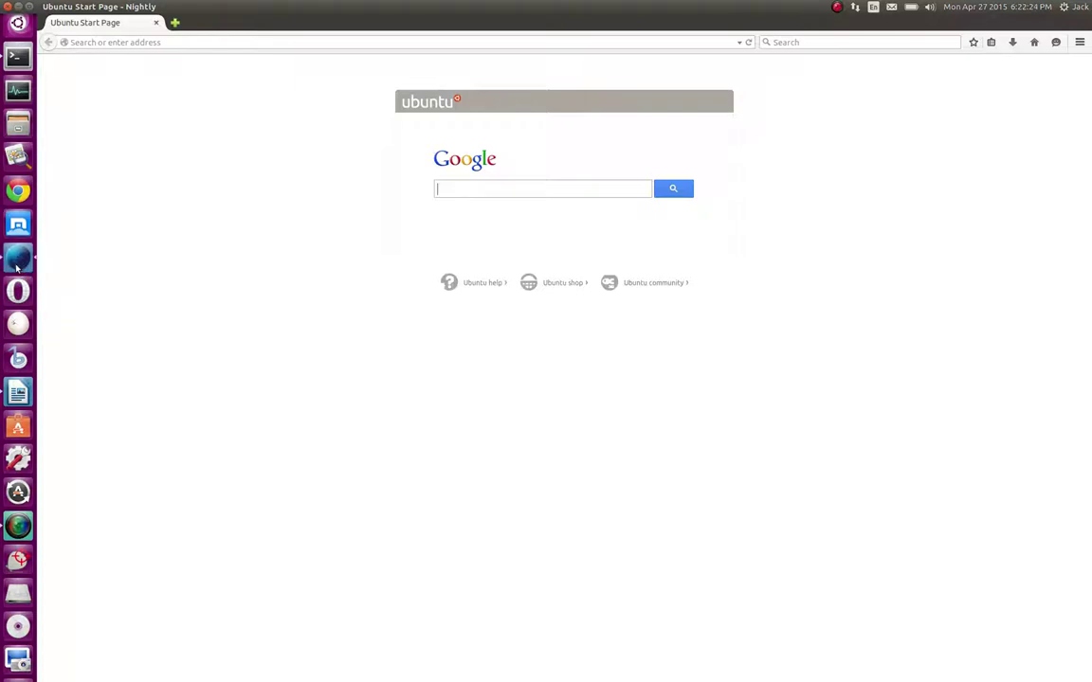
right_click(18, 256)
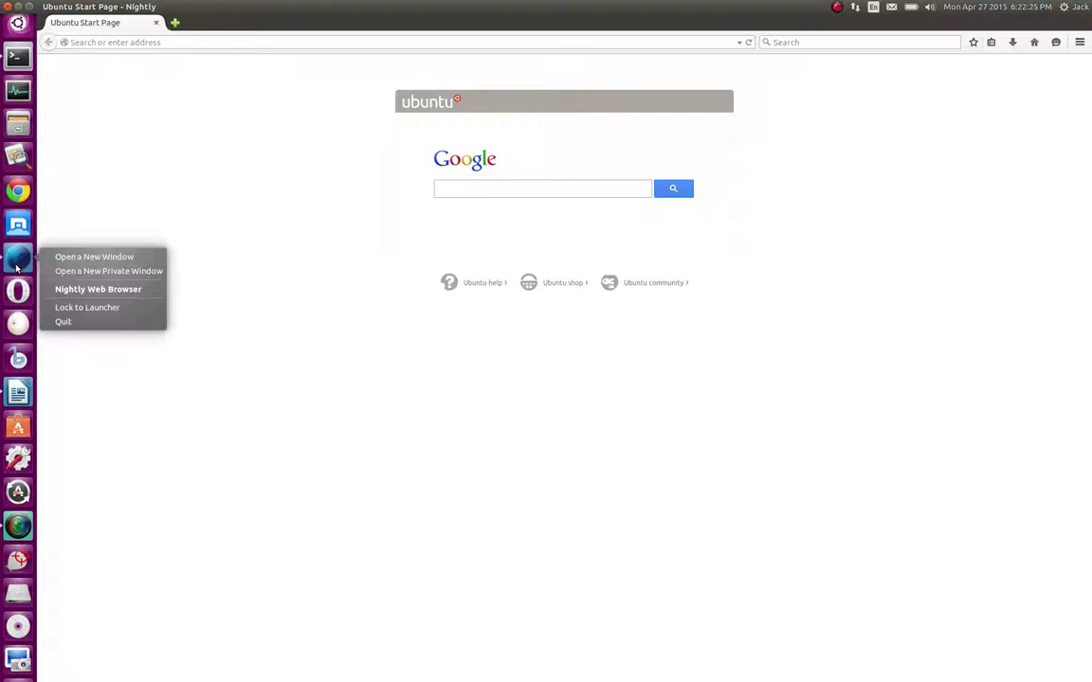
left_click(104, 313)
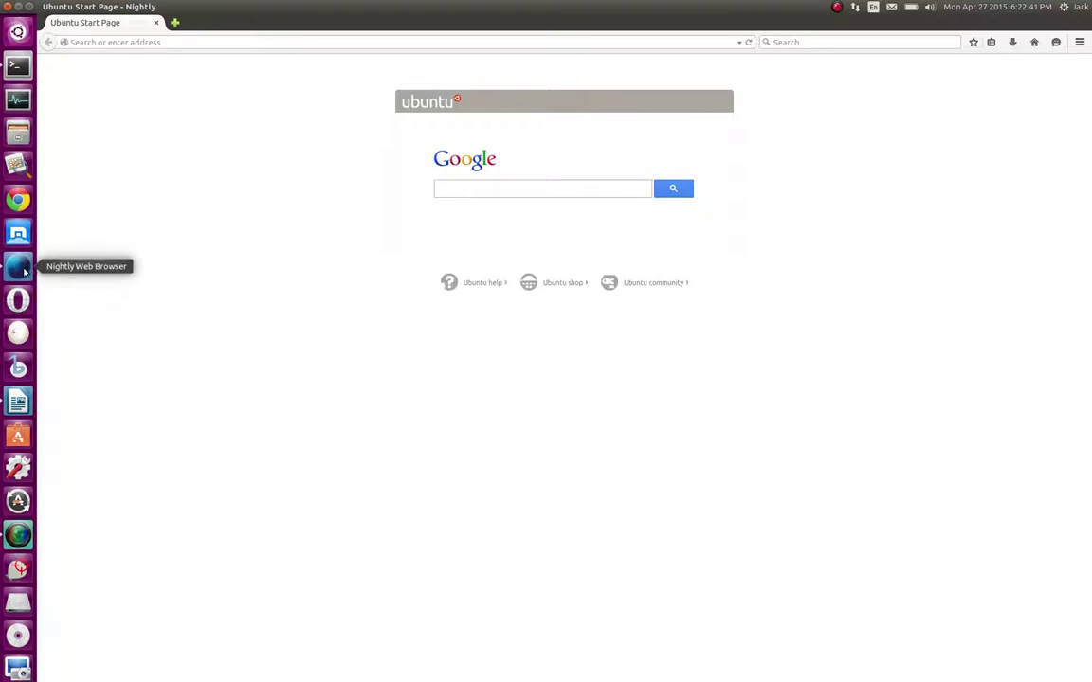
Close the Nightly window and unpin Nightly from the launcher
left_click(6, 6)
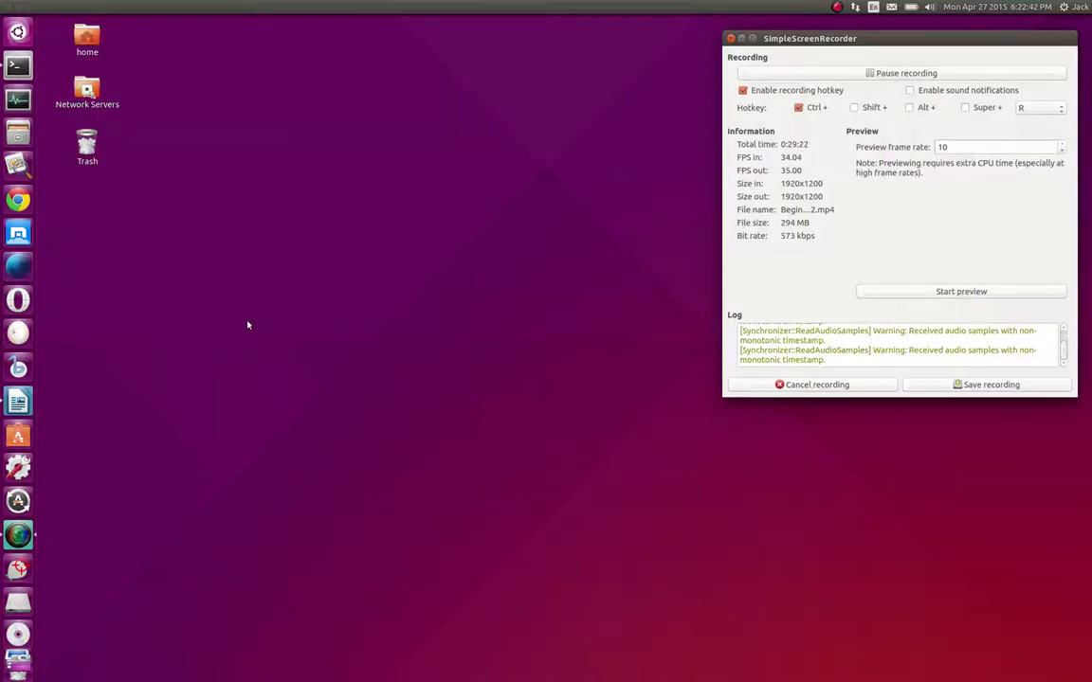
right_click(19, 268)
left_click(95, 316)
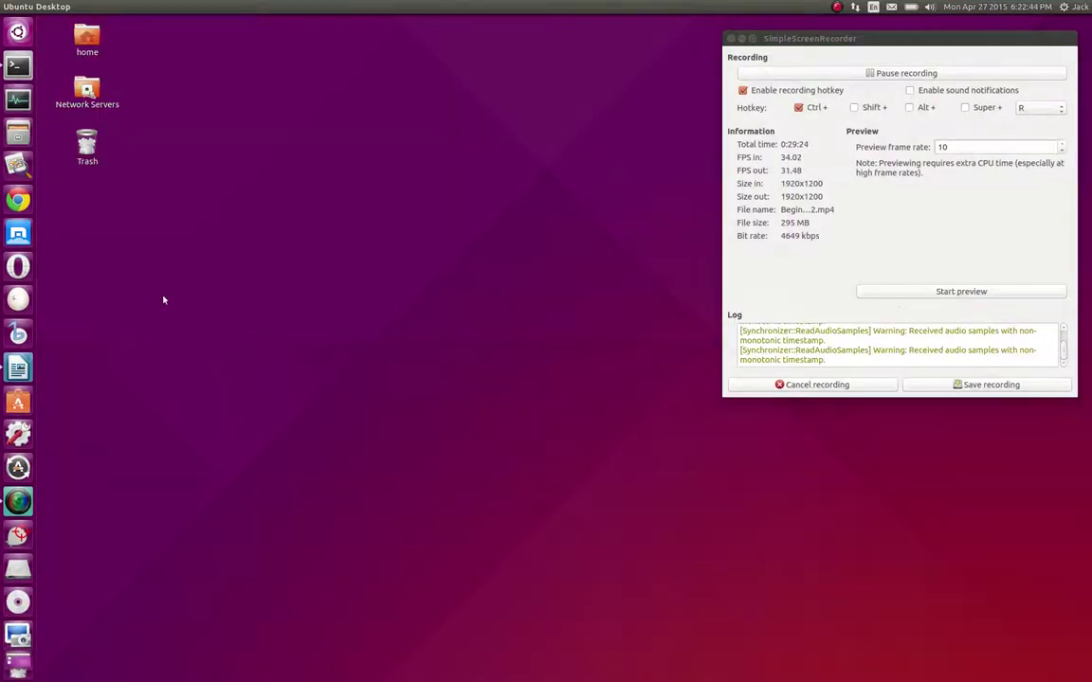
In the Dash Applications lens, search 'Firefox', clear it and scroll all installed applications
left_click(21, 31)
left_click(283, 350)
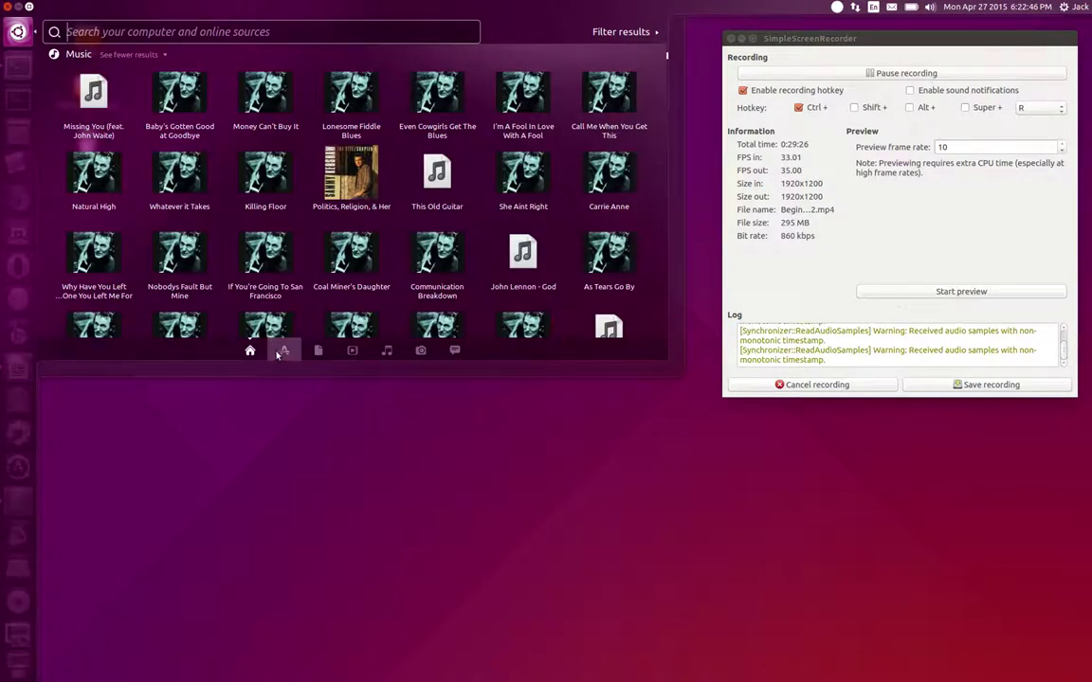
type("Firefox")
key("Down")
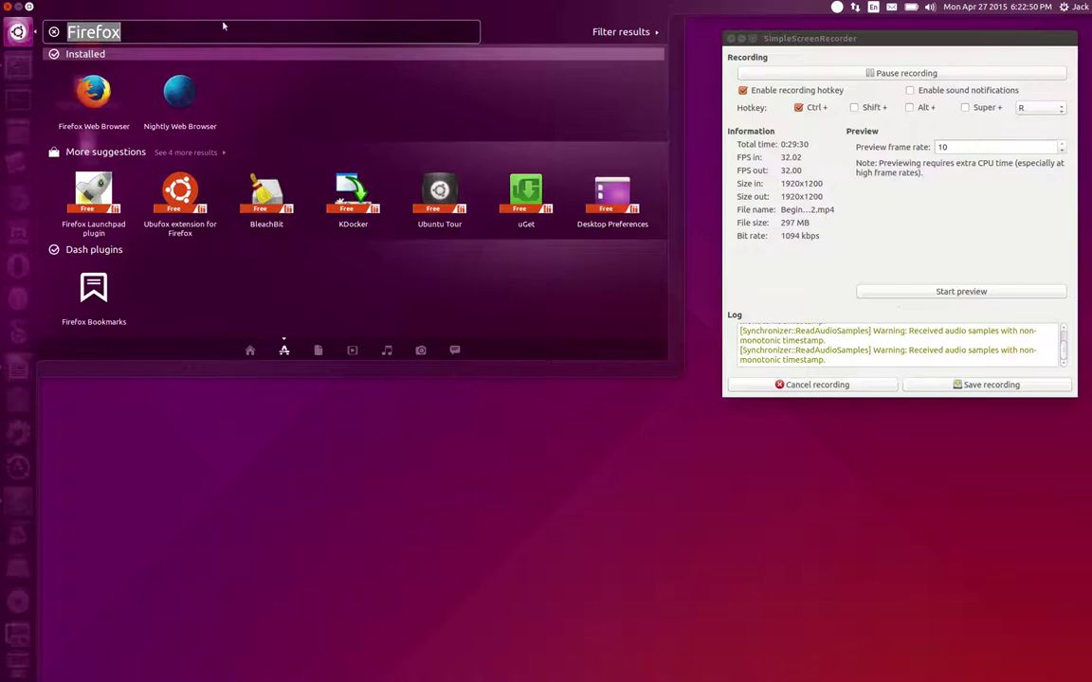
key("BackSpace")
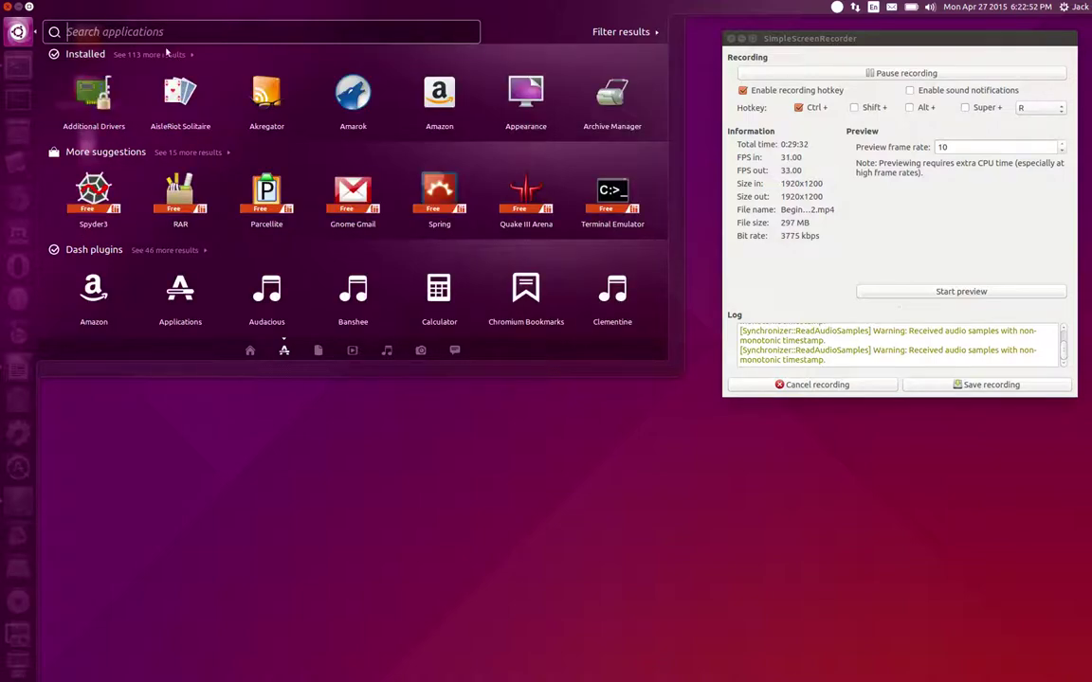
left_click(168, 54)
scroll(379, 152, "down", 3)
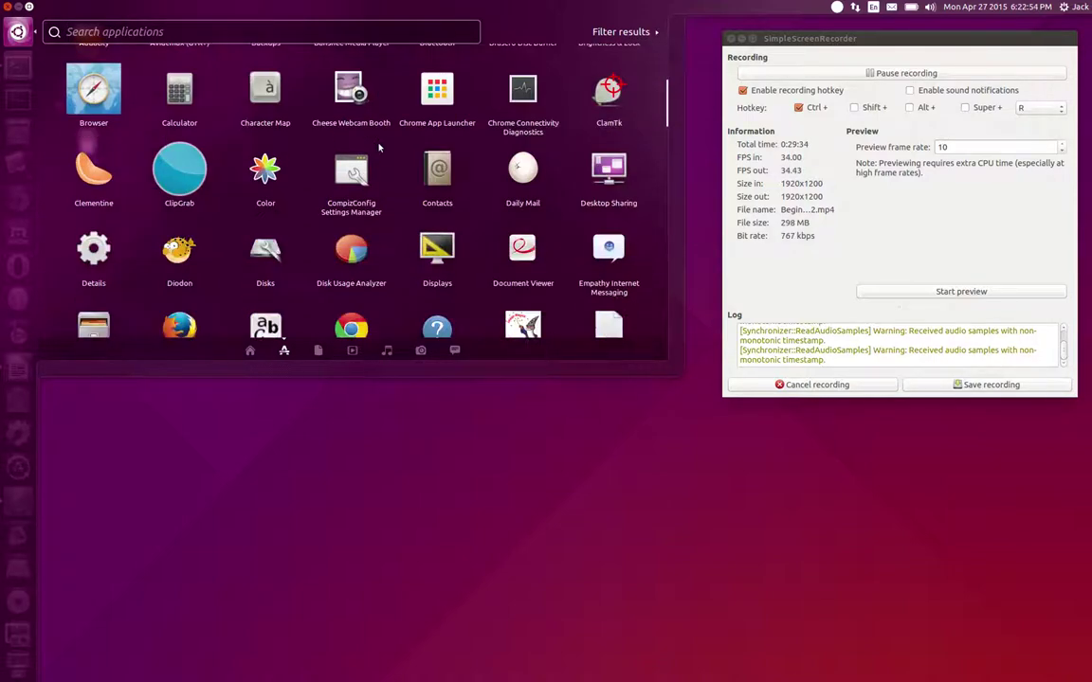
scroll(379, 146, "down", 6)
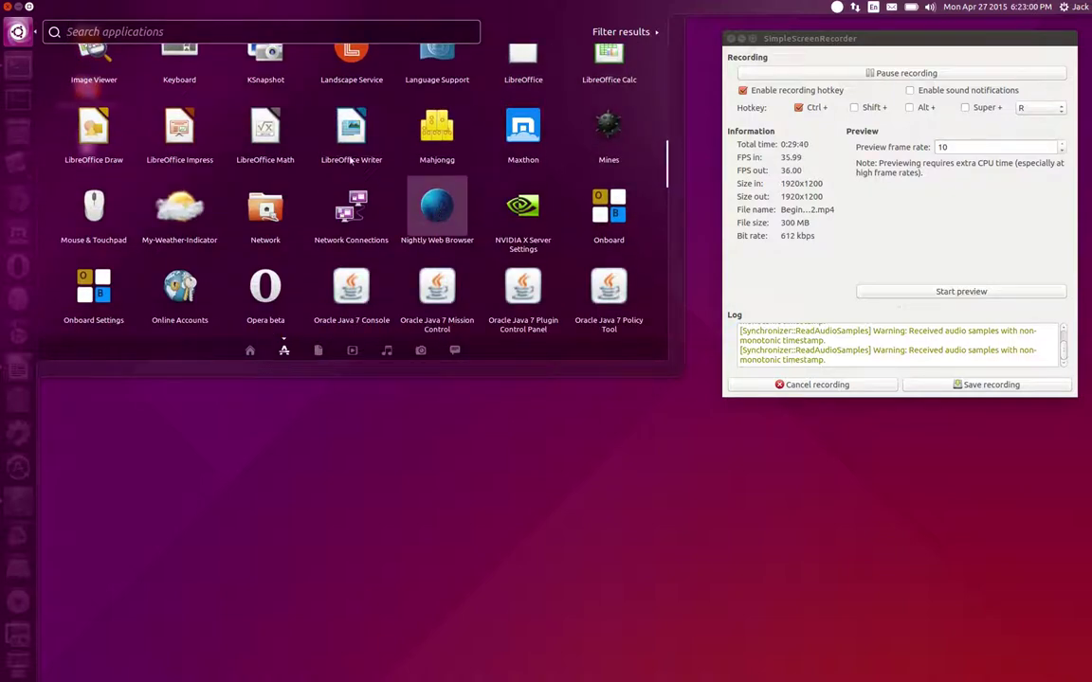
scroll(379, 157, "down", 1)
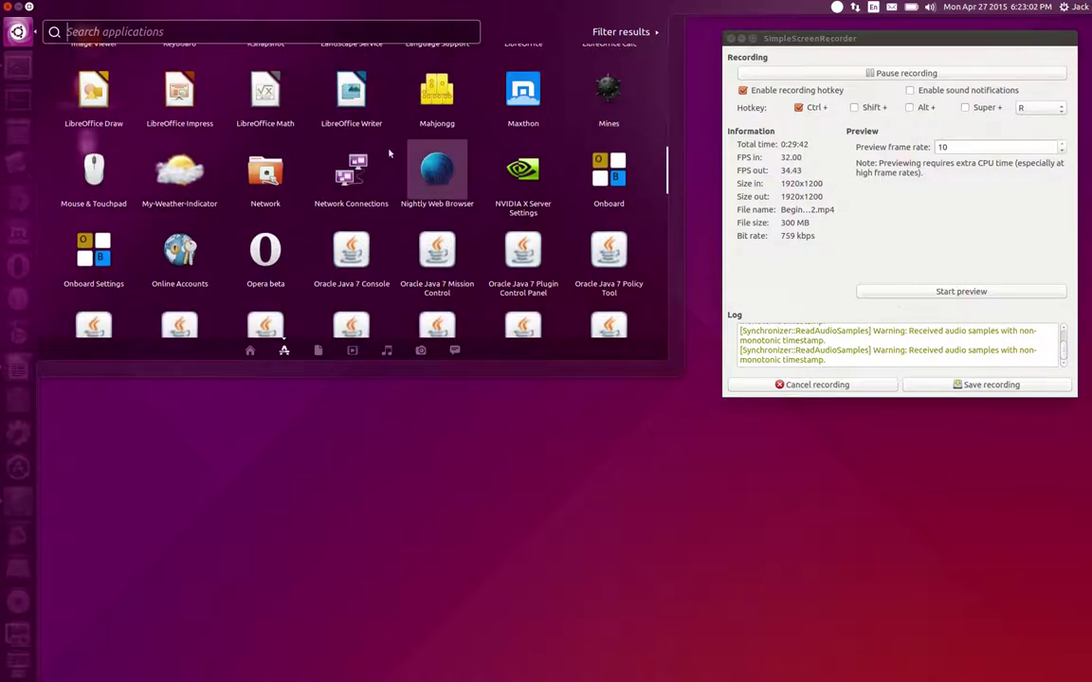
Find Nightly Web Browser in the application list and drag it onto the launcher after Chrome
type("firefox")
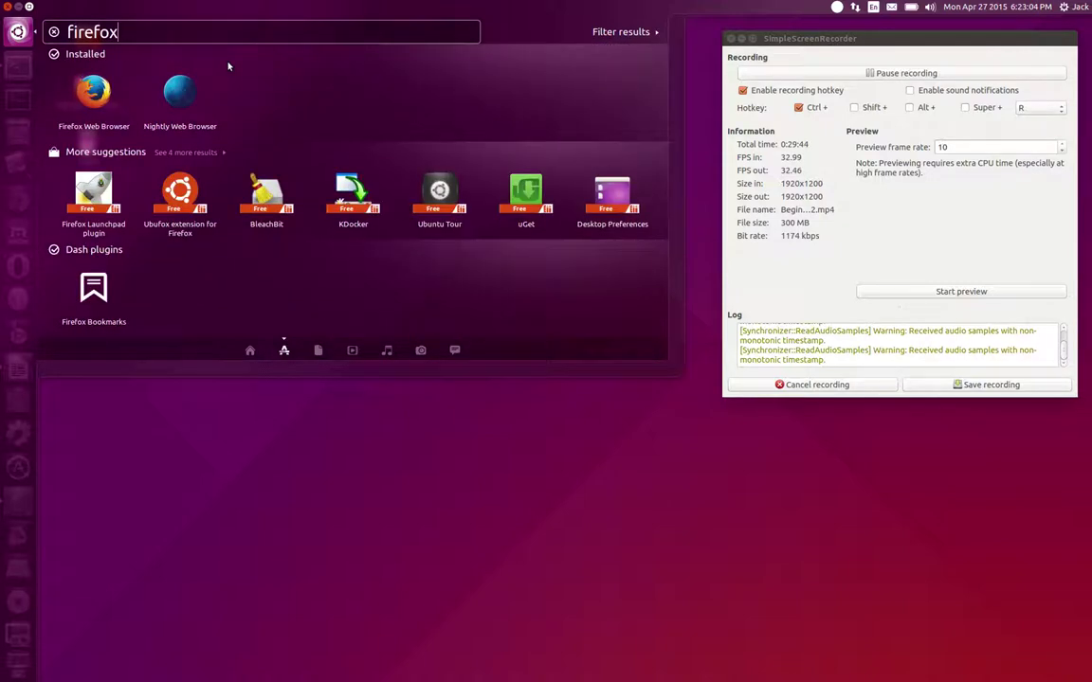
key("BackSpace")
key("BackSpace")
key("BackSpace")
key("BackSpace")
key("BackSpace")
key("BackSpace")
key("BackSpace")
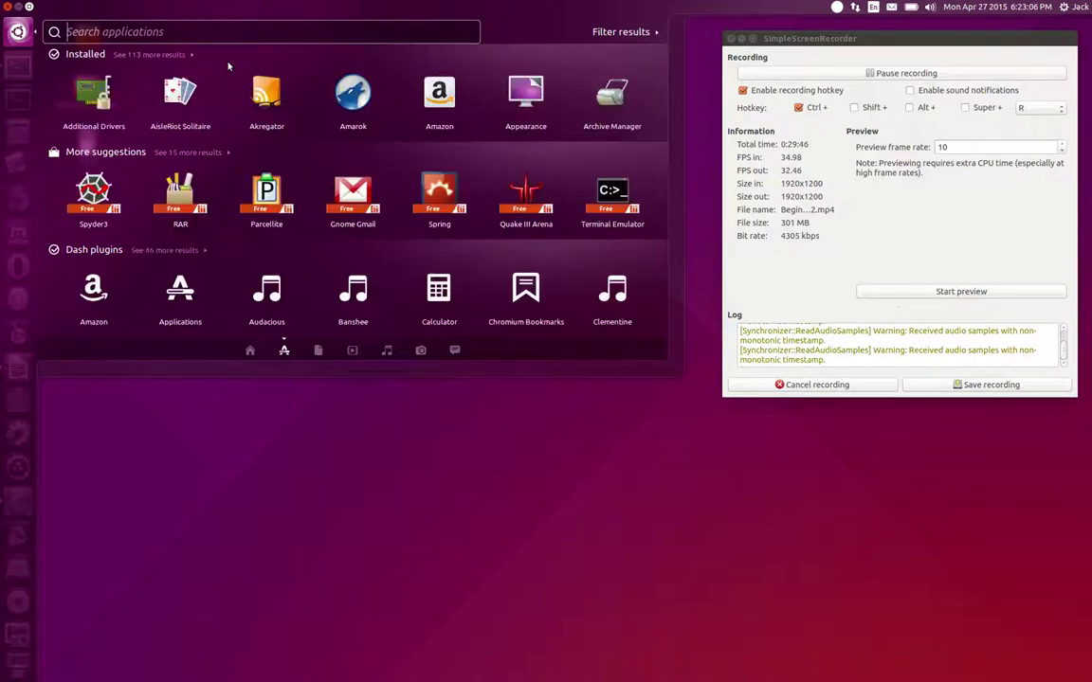
left_click(148, 54)
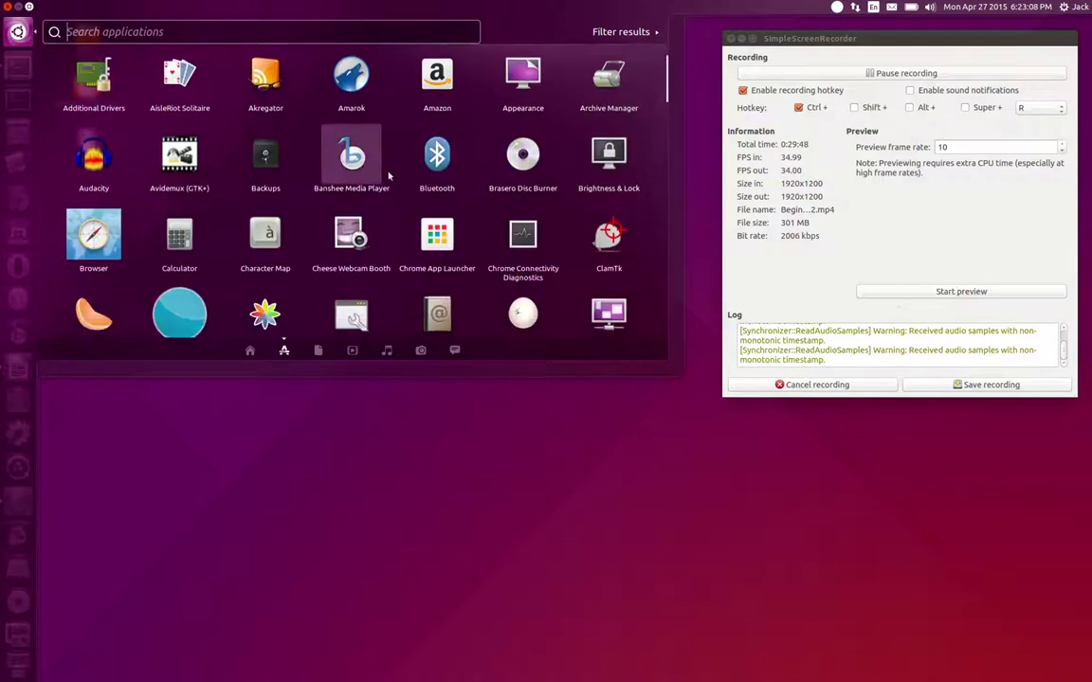
scroll(388, 244, "down", 5)
scroll(387, 176, "down", 3)
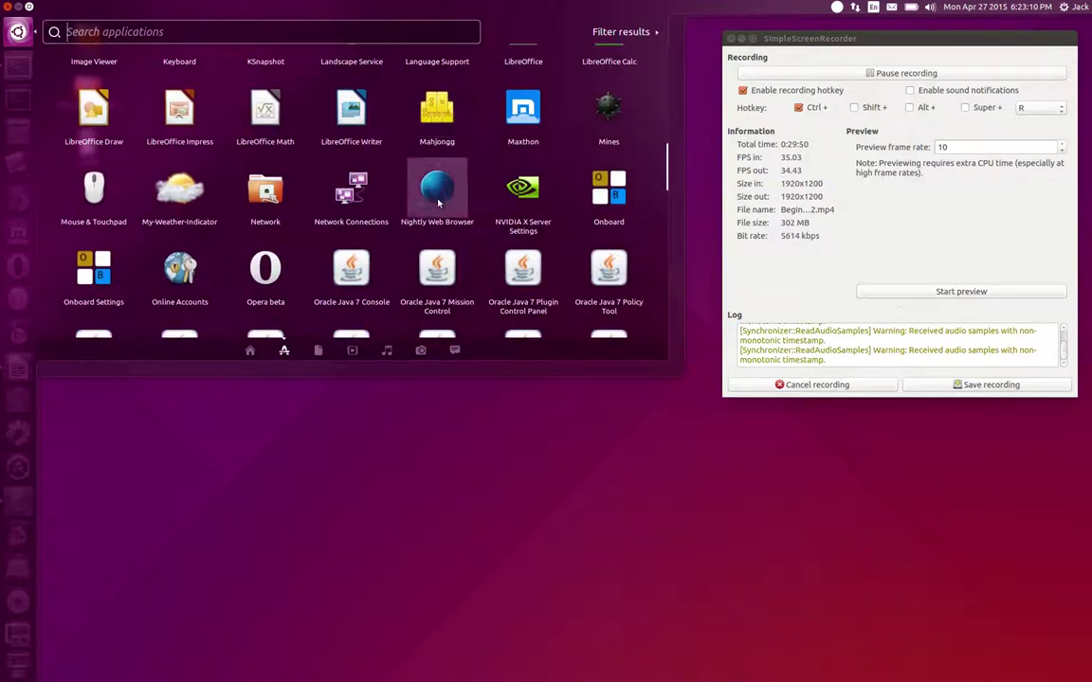
left_click_drag(440, 190, 16, 218)
Close the Dash and dismiss the Nightly launcher menu without changes
left_click(183, 458)
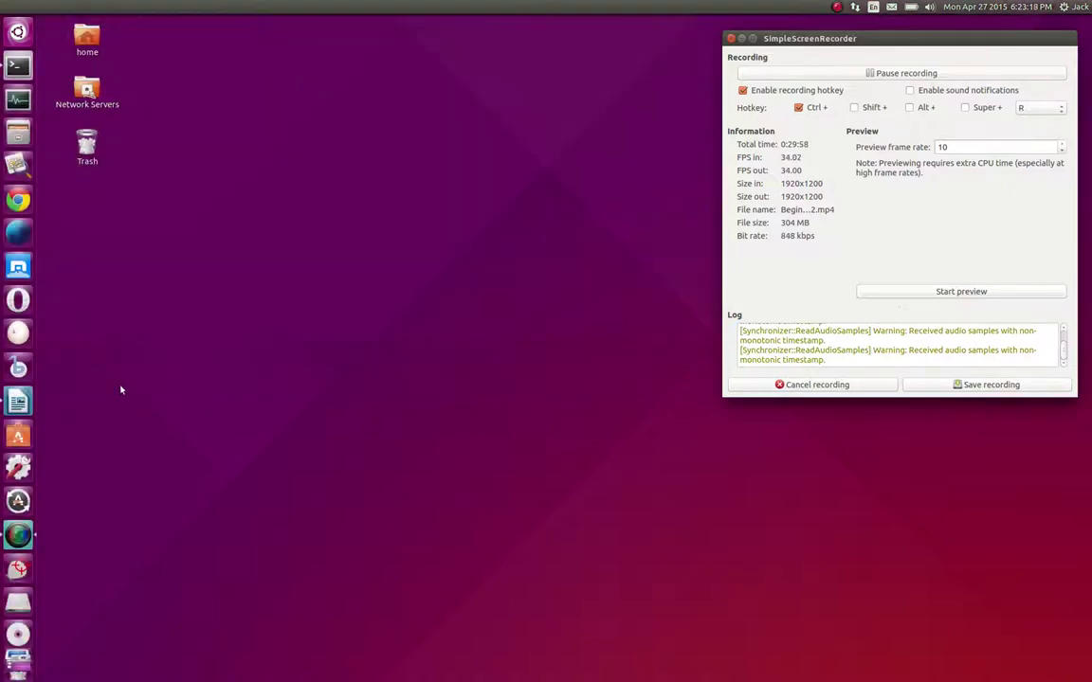
right_click(14, 244)
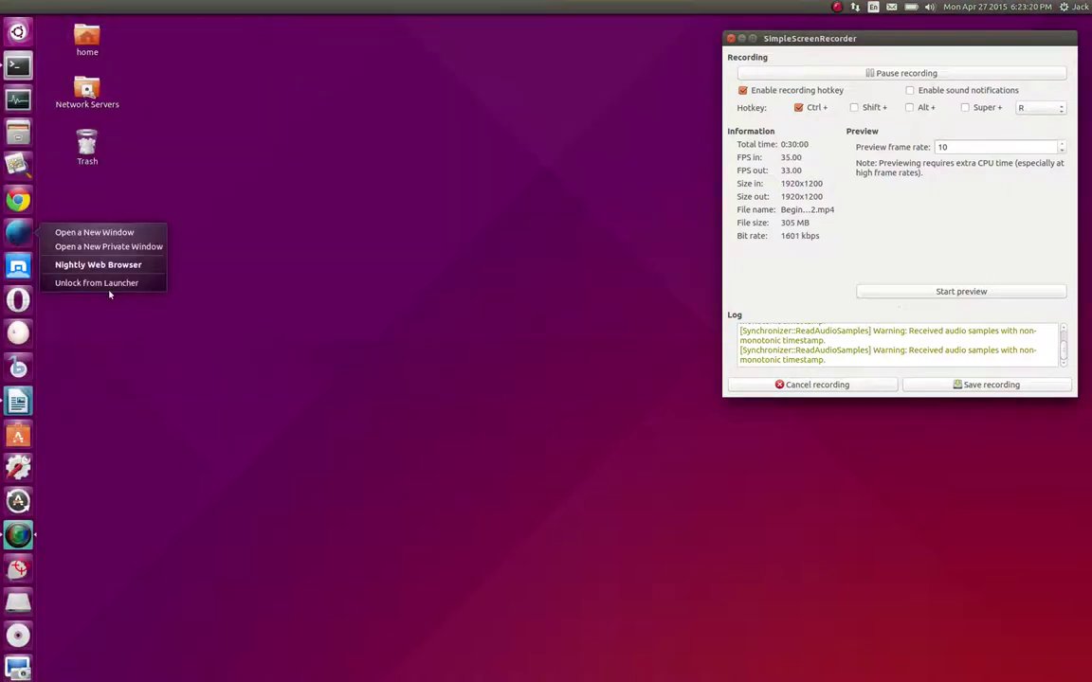
left_click(174, 388)
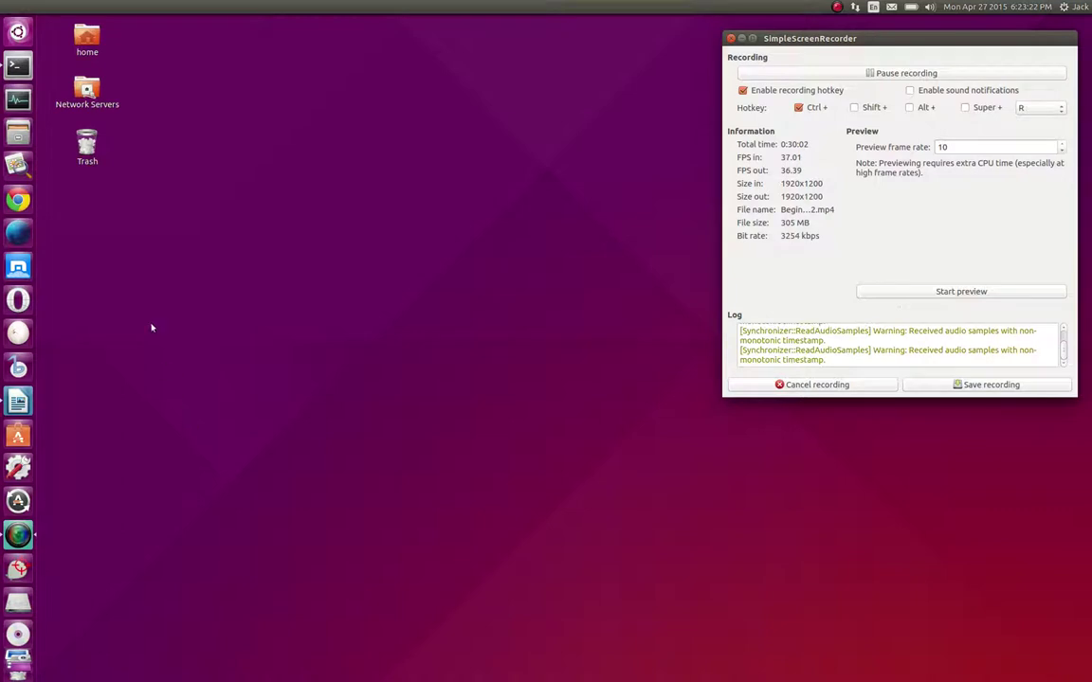
Look through the Files, Videos, Music, Photos and Social lenses, then close the Dash
left_click(17, 34)
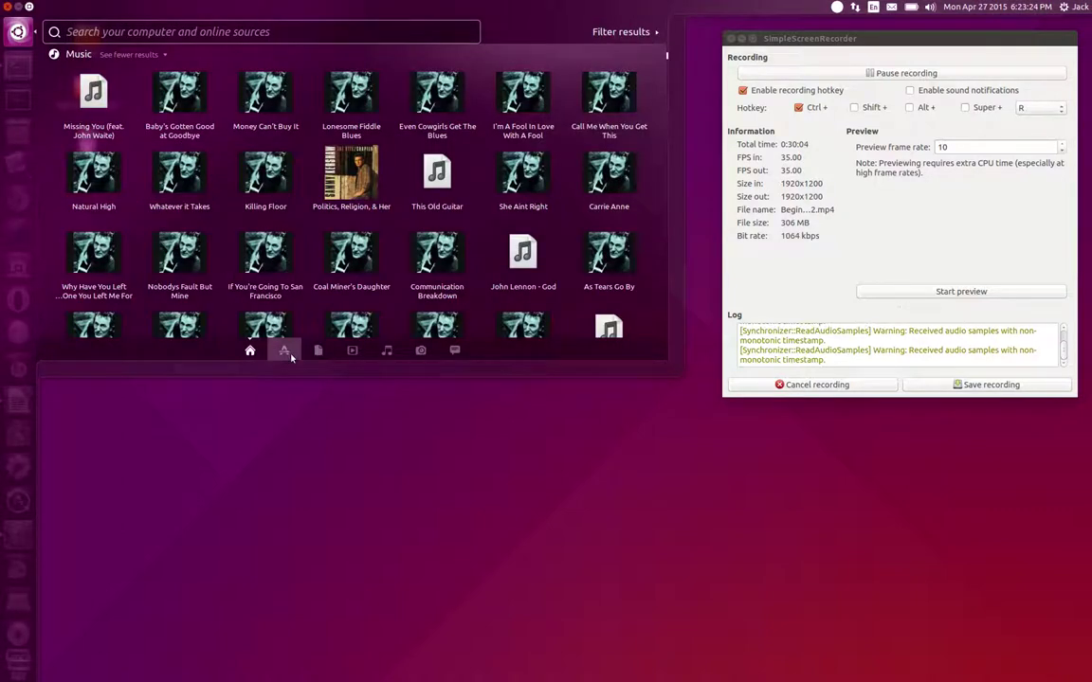
left_click(318, 353)
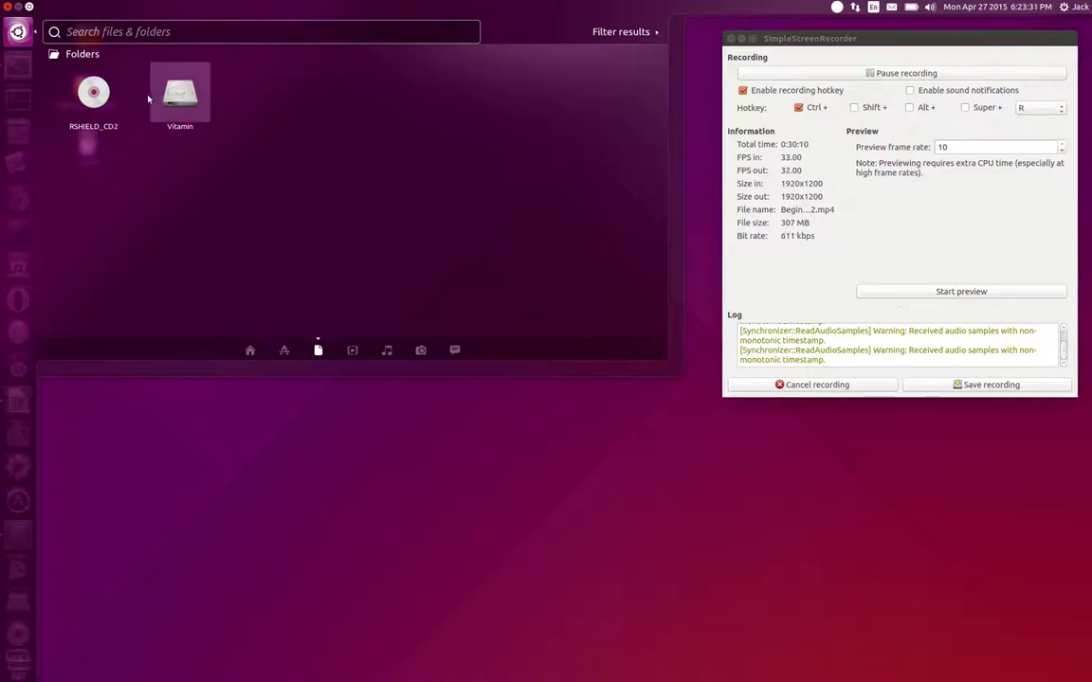
left_click(349, 352)
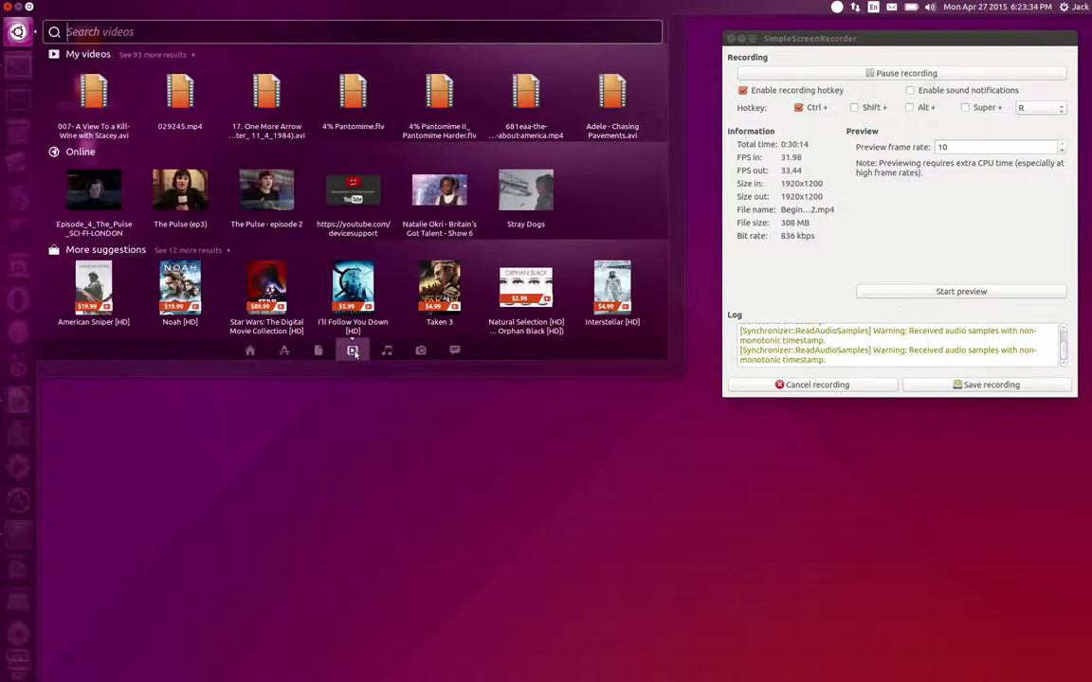
left_click(386, 351)
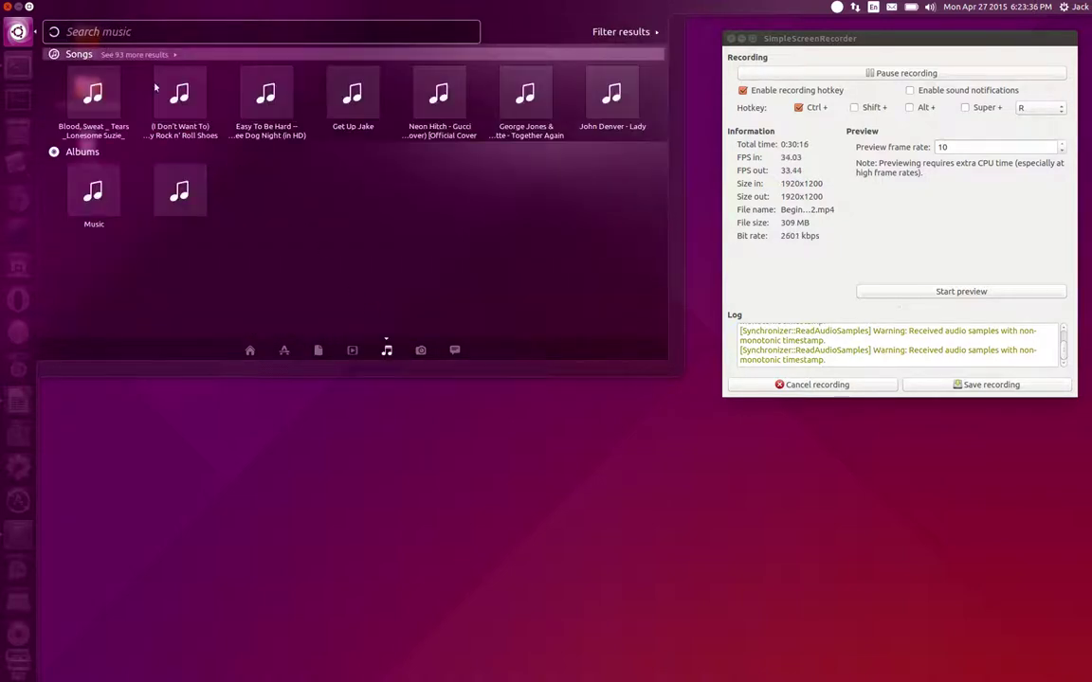
left_click(420, 350)
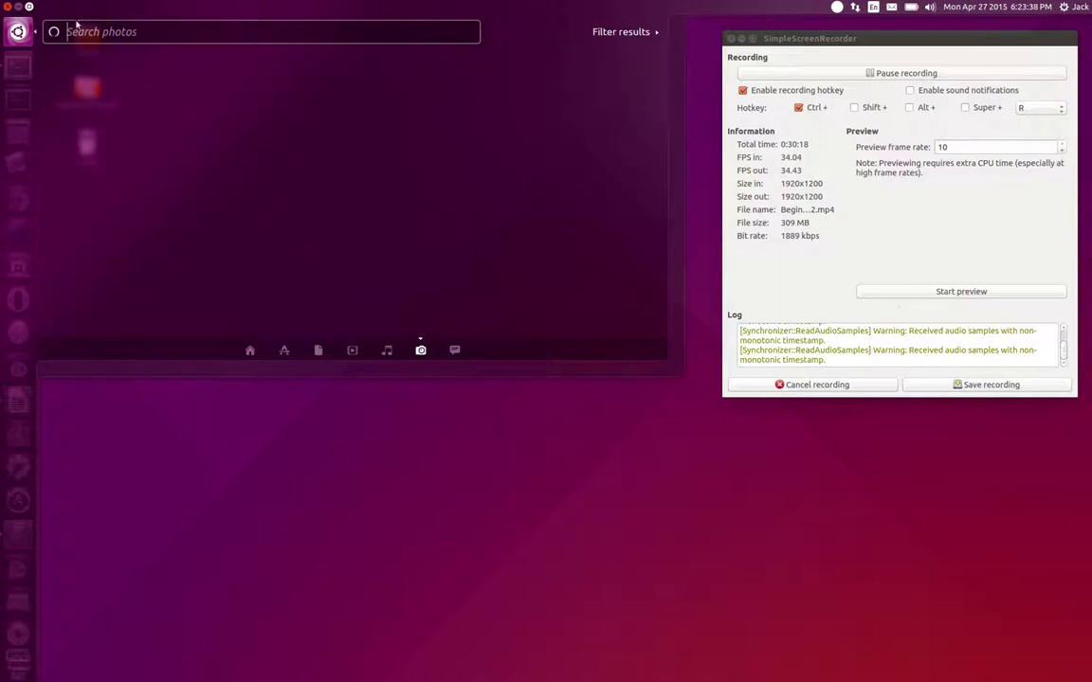
left_click(455, 351)
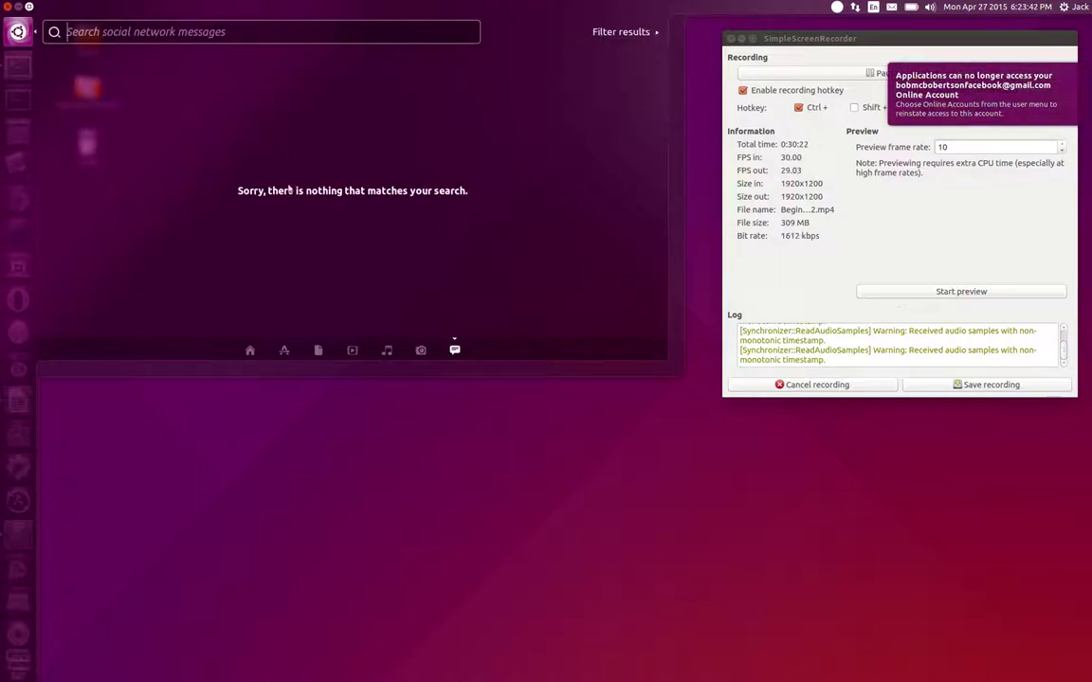
left_click(541, 473)
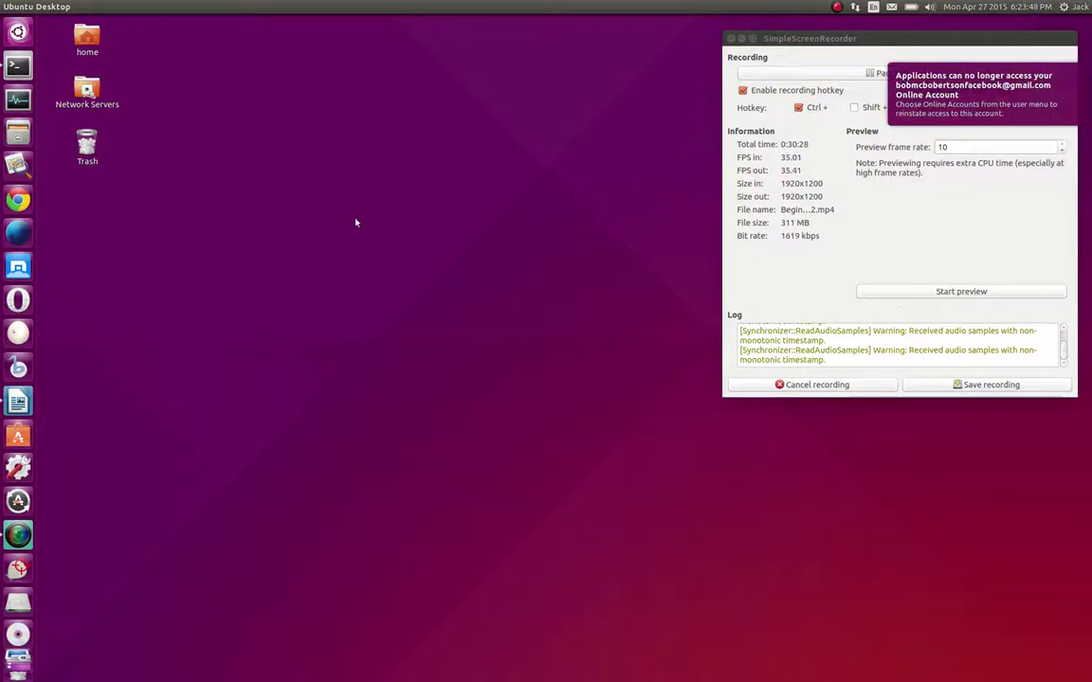
Reopen the Dash with Super, expand the result filters and pick the Weather category
left_click(17, 31)
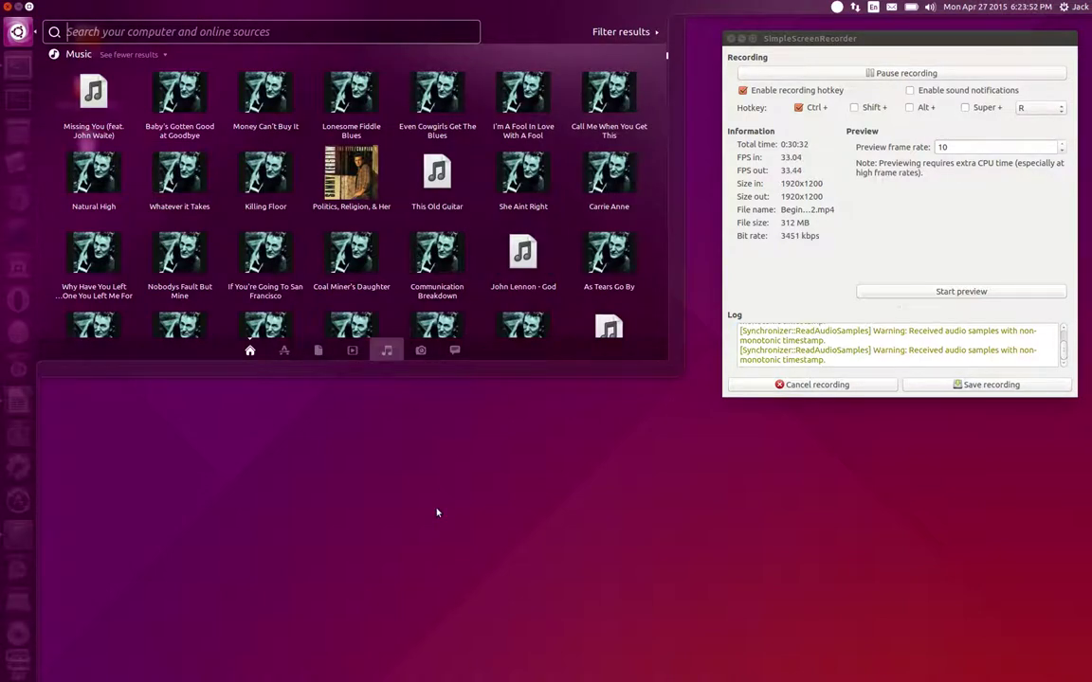
left_click(428, 490)
key("super")
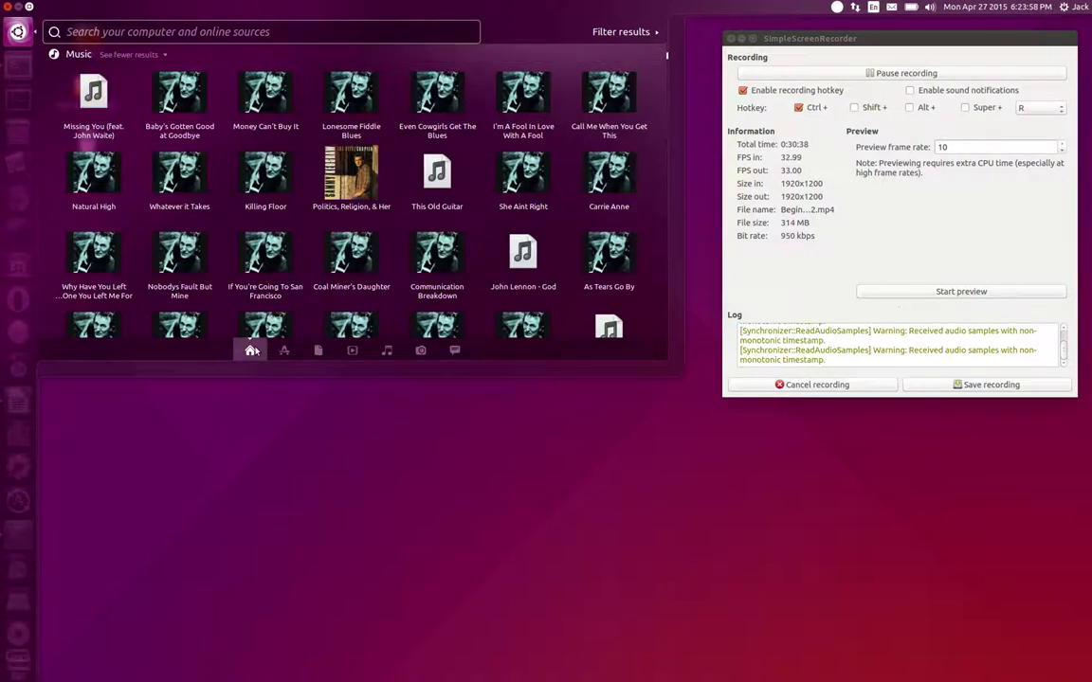
left_click(616, 33)
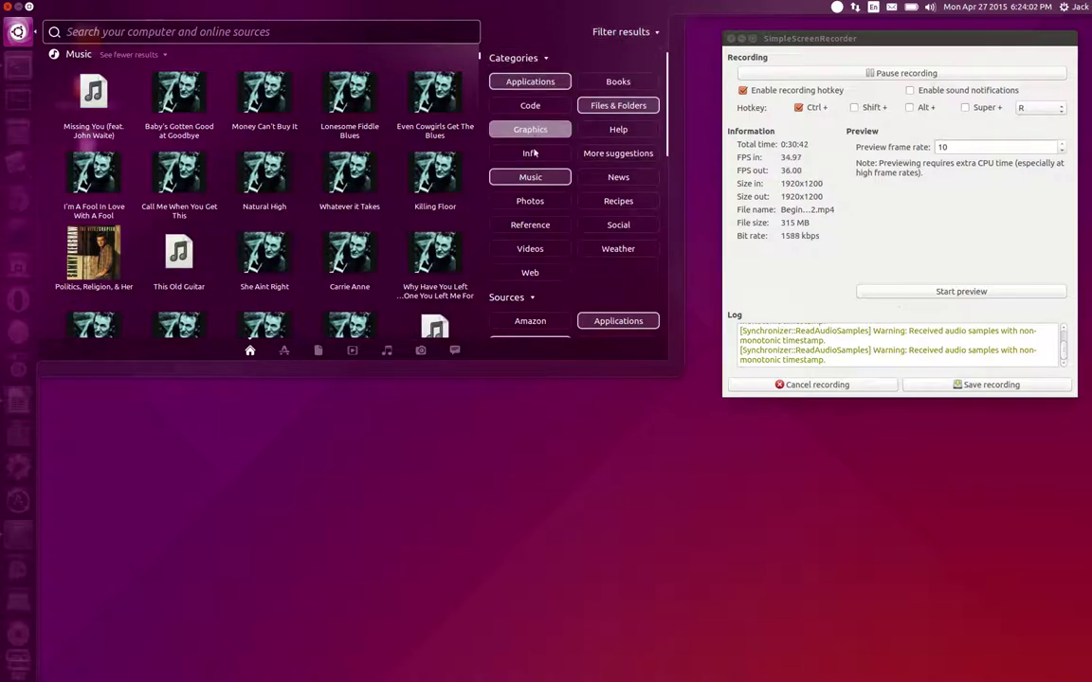
left_click(608, 252)
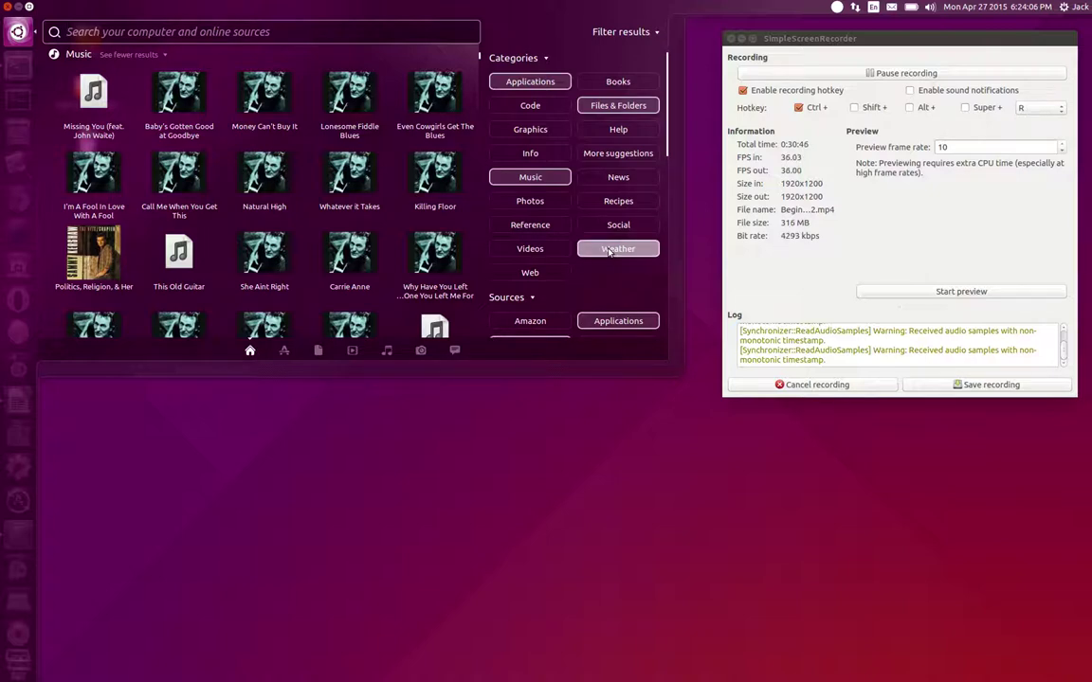
Scroll through the Categories and Sources filter lists, including Amazon
scroll(590, 189, "down", 1)
scroll(591, 190, "down", 5)
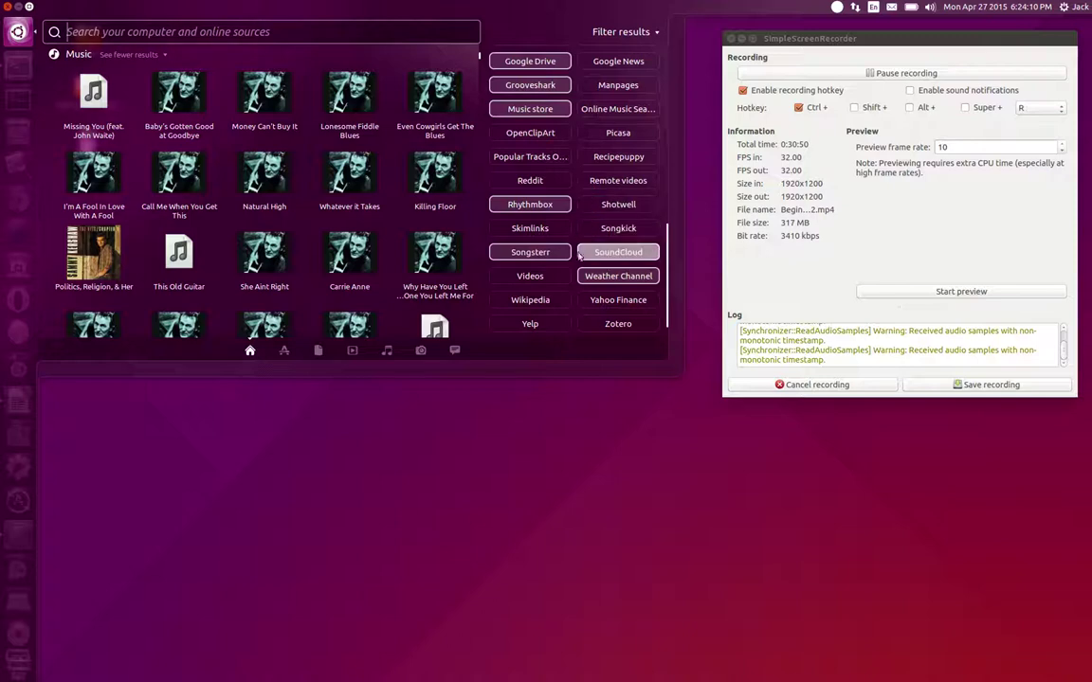
scroll(616, 276, "up", 6)
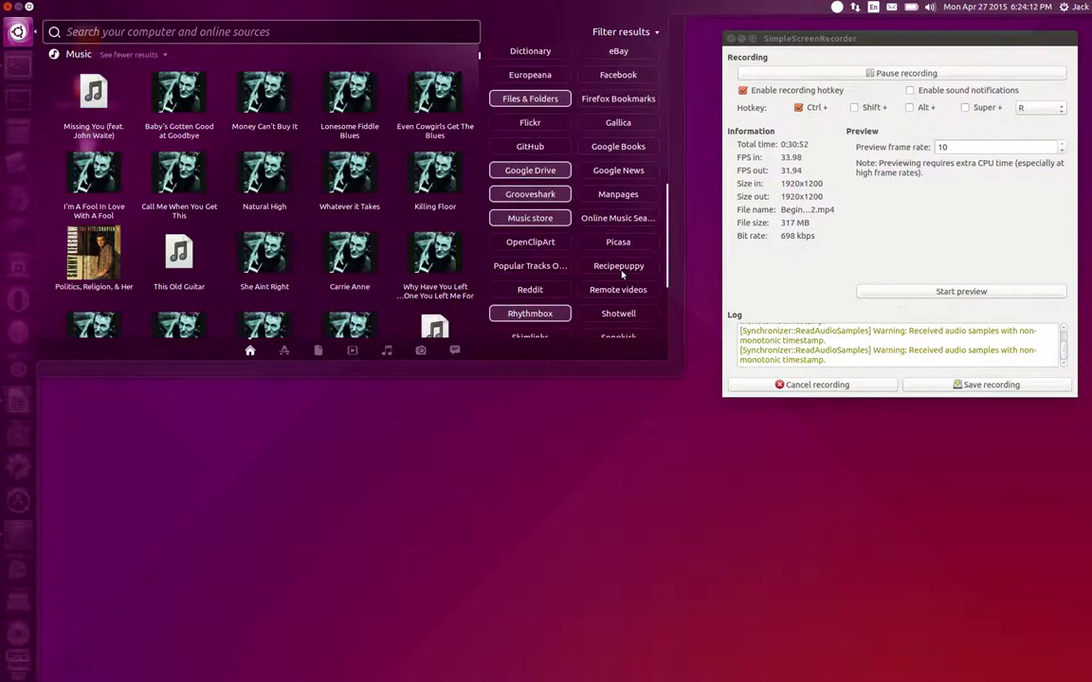
scroll(634, 256, "up", 2)
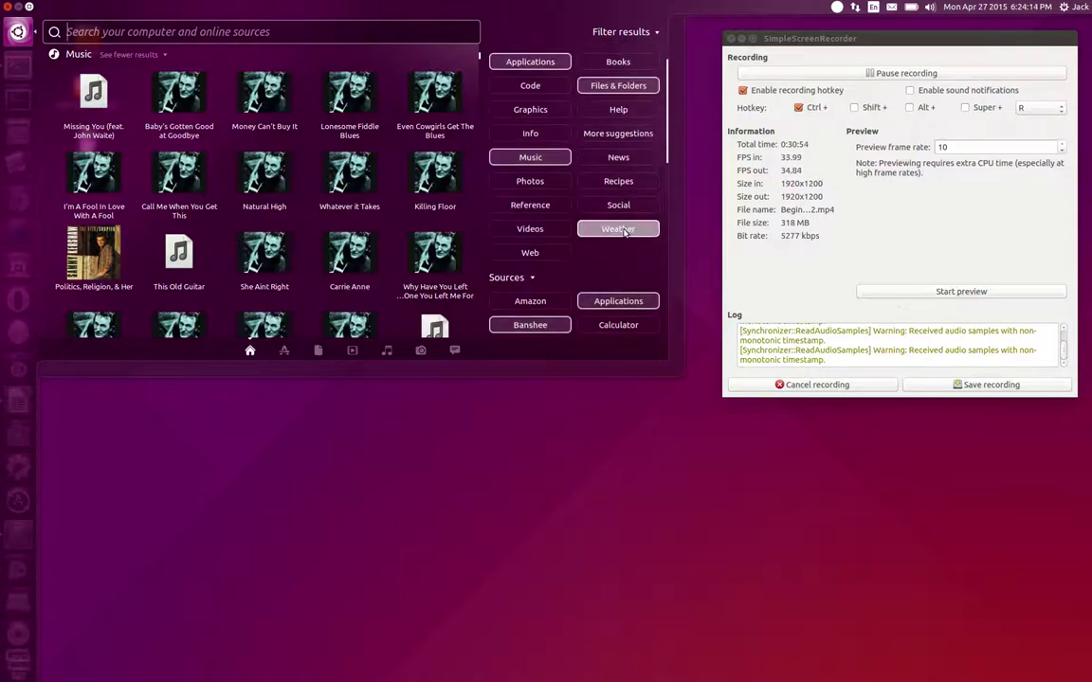
scroll(623, 231, "down", 5)
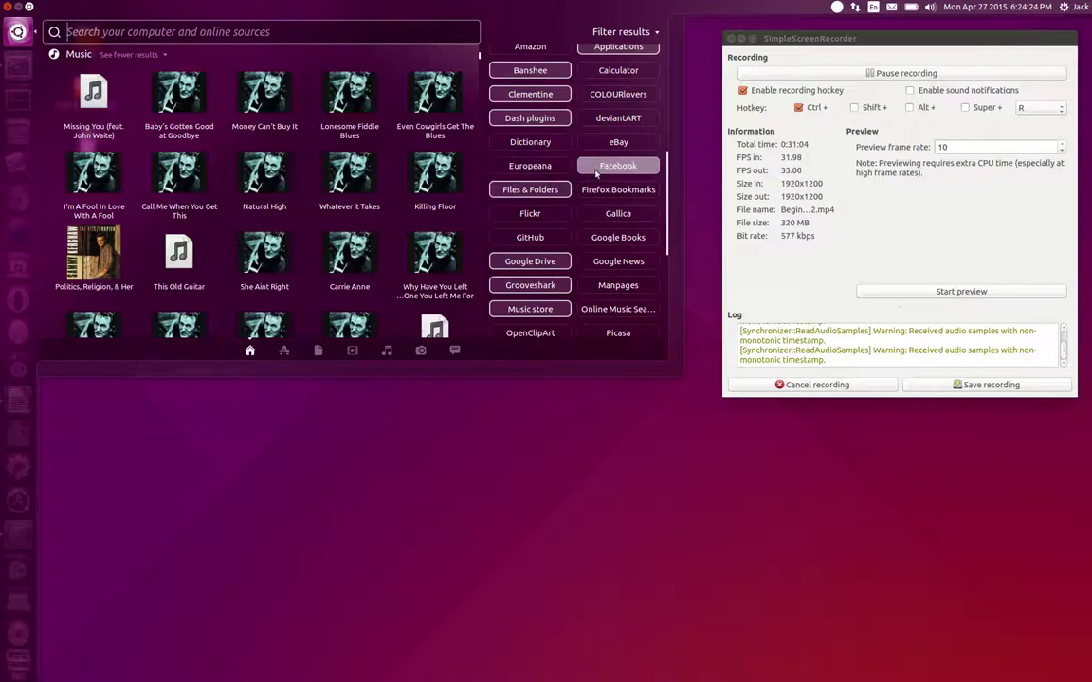
scroll(597, 173, "down", 5)
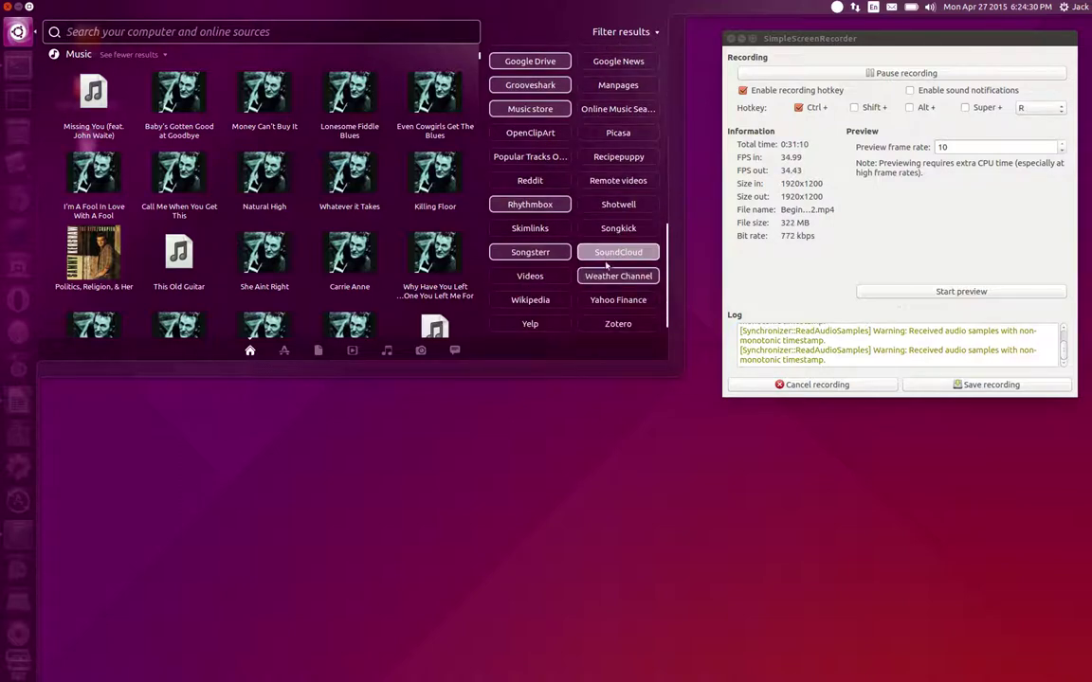
scroll(607, 254, "up", 5)
scroll(607, 251, "up", 5)
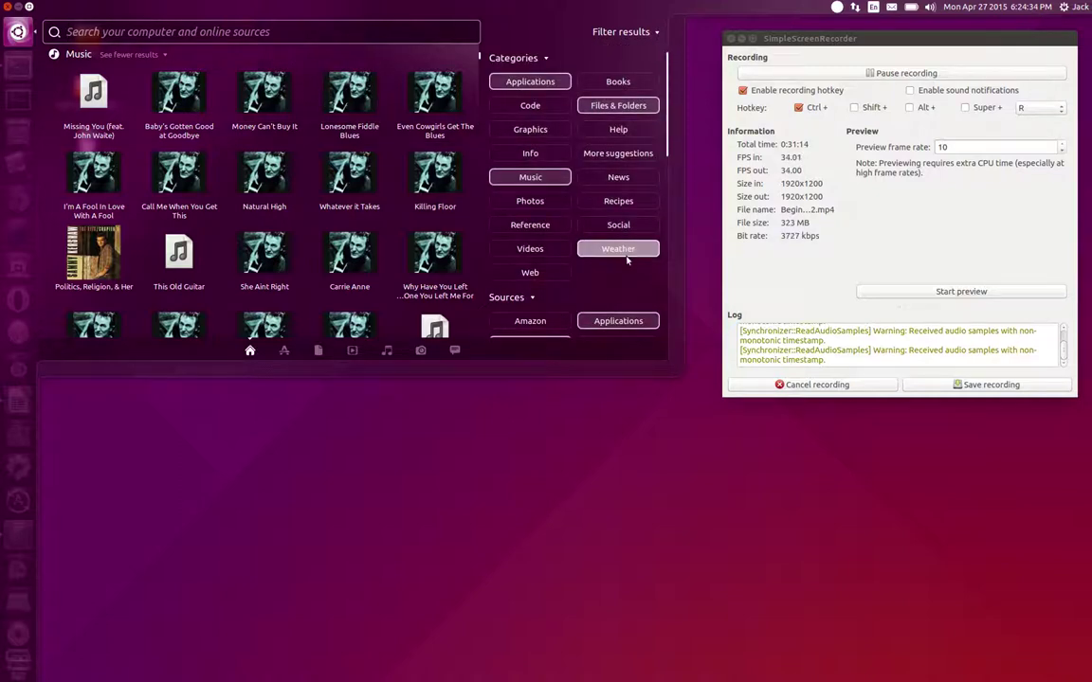
Run a Dash weather search for 'Montvale, Virginia' and open the forecast result in Chrome
left_click(616, 248)
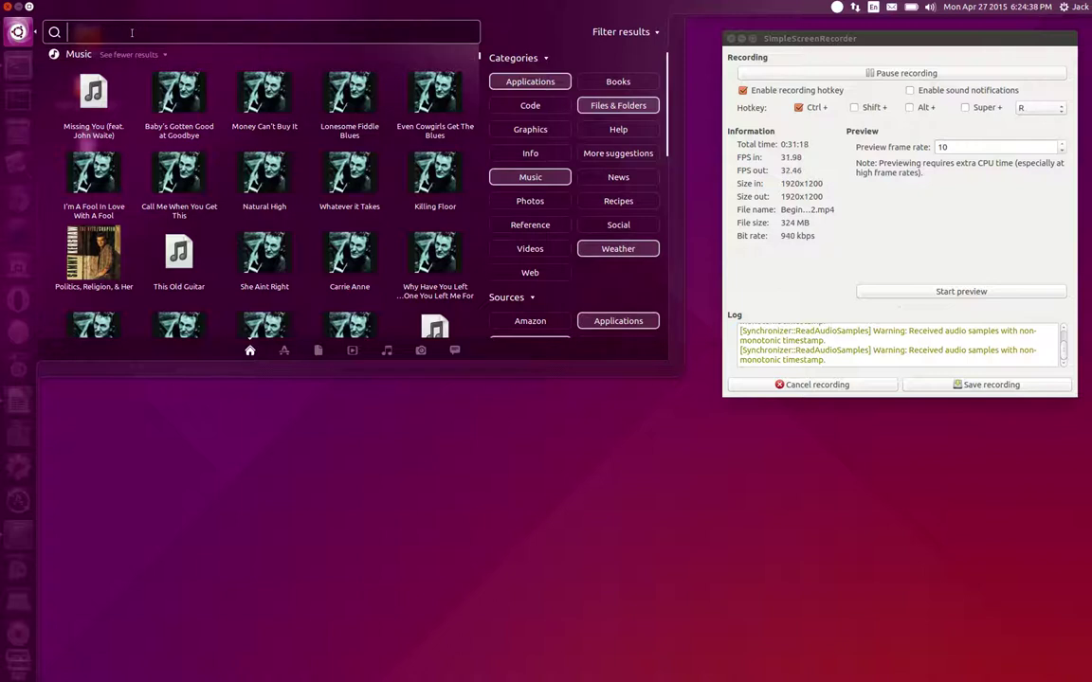
type("weat")
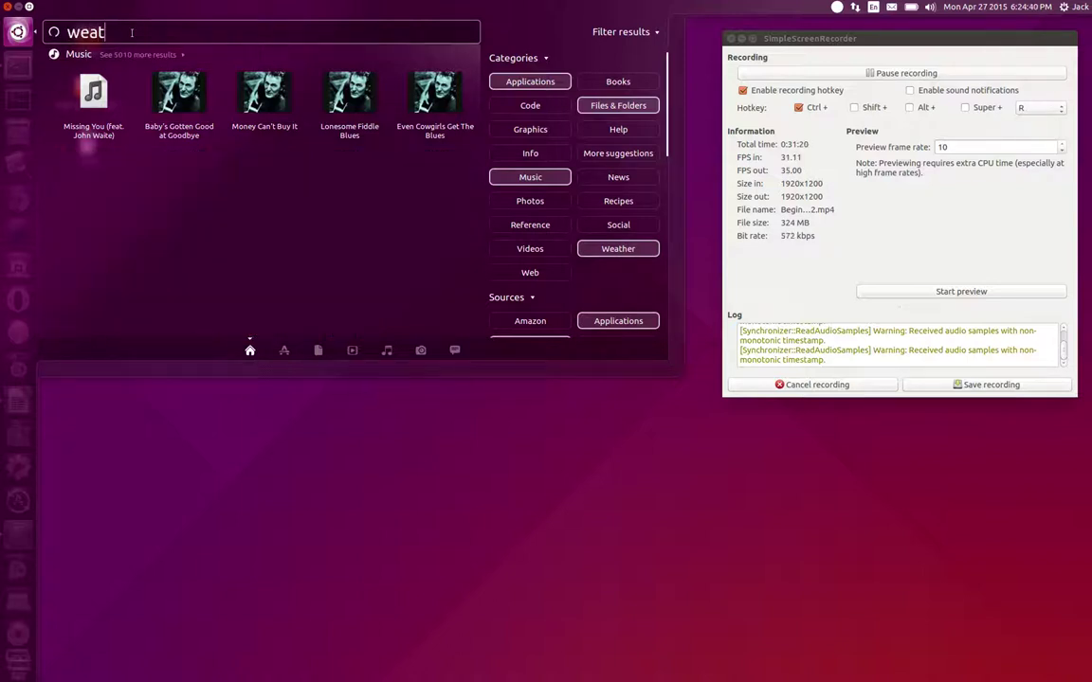
type("her:")
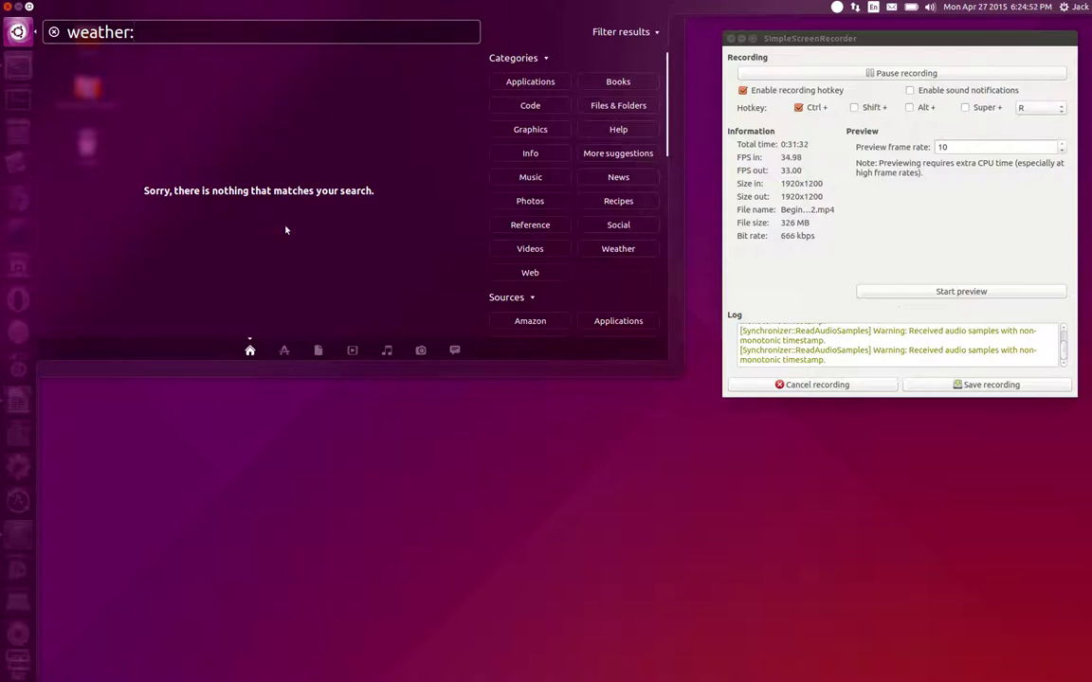
type("24122")
key("BackSpace")
key("BackSpace")
key("BackSpace")
key("BackSpace")
key("BackSpace")
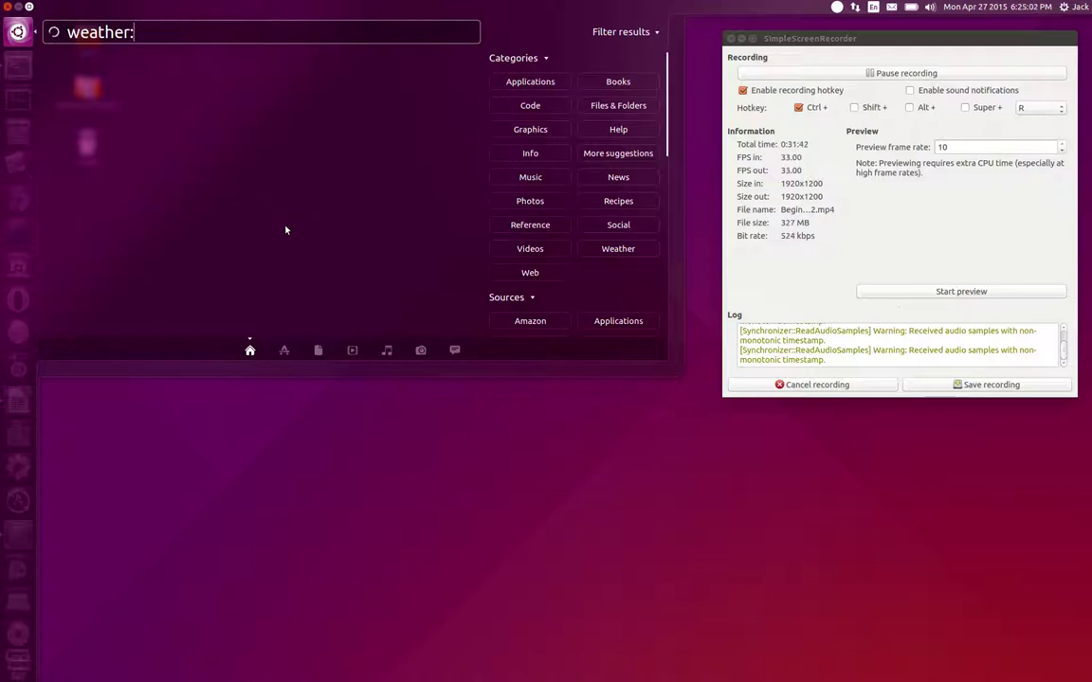
type("Montvale, Virgi9nia")
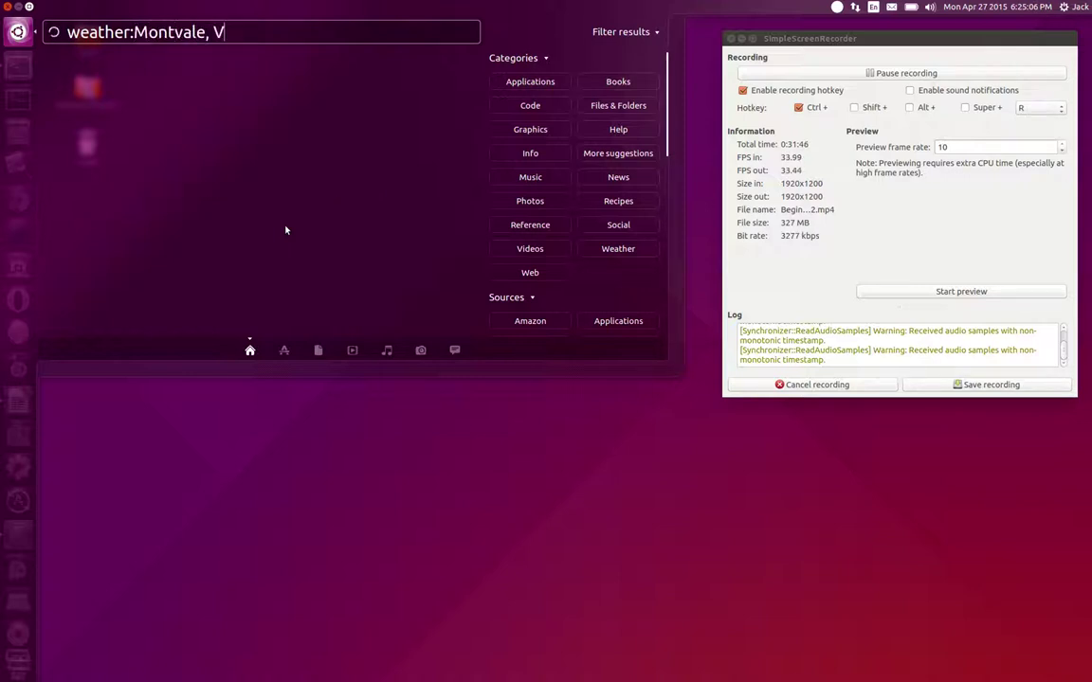
key("BackSpace")
key("BackSpace")
key("BackSpace")
key("BackSpace")
type("nia")
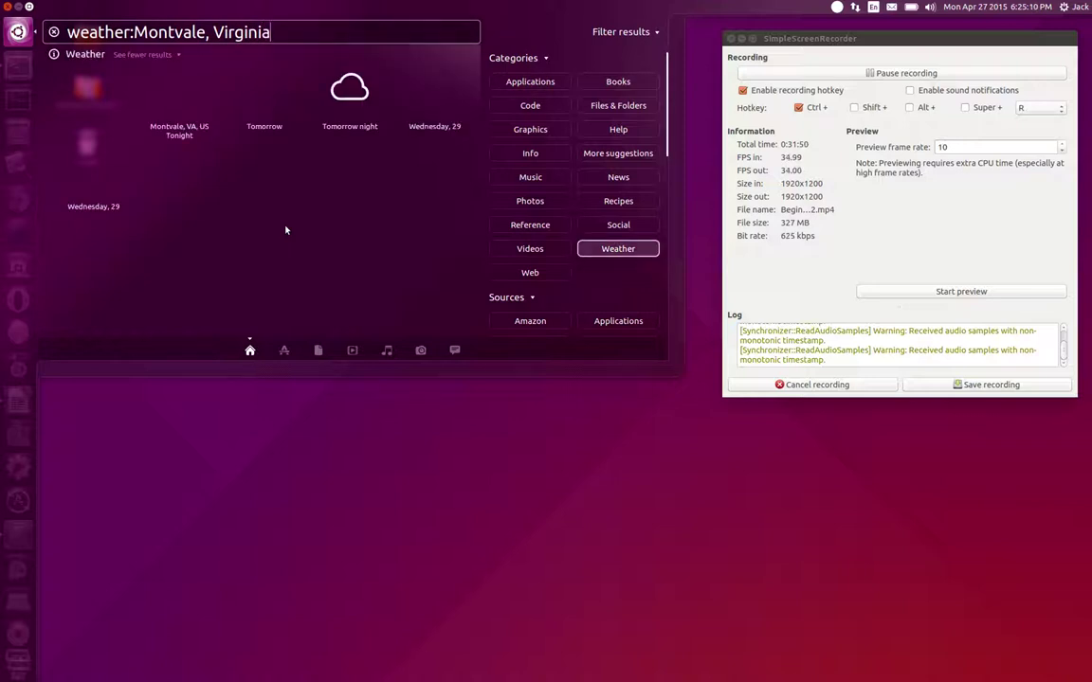
key("Return")
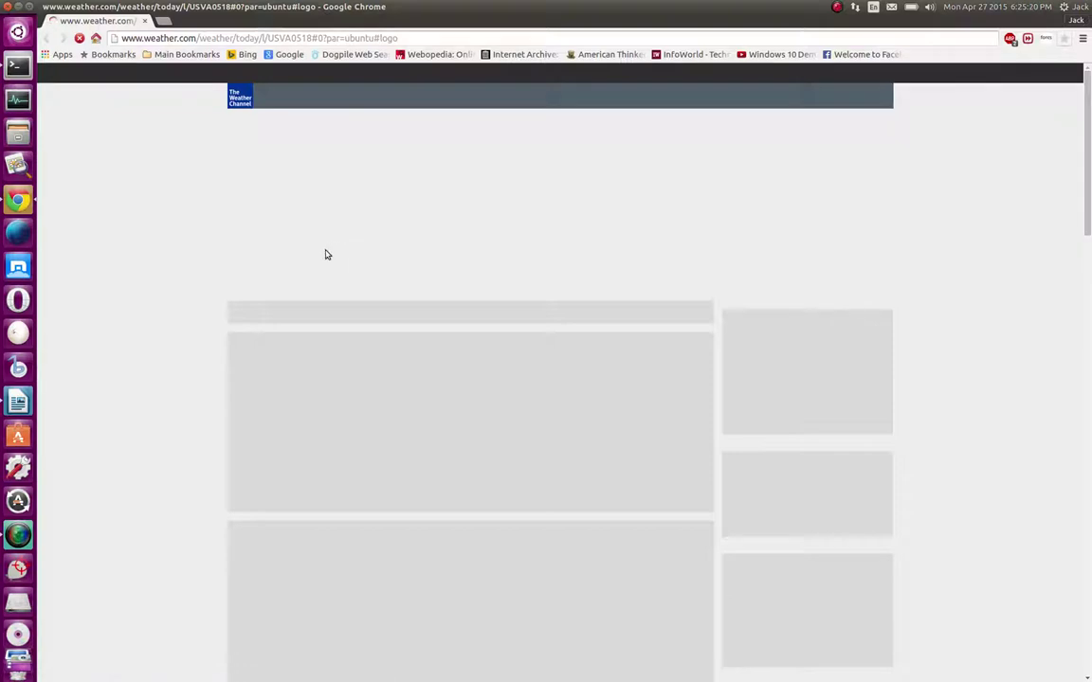
Scroll down the Montvale weather.com forecast page, then close the Chrome window
scroll(214, 366, "down", 5)
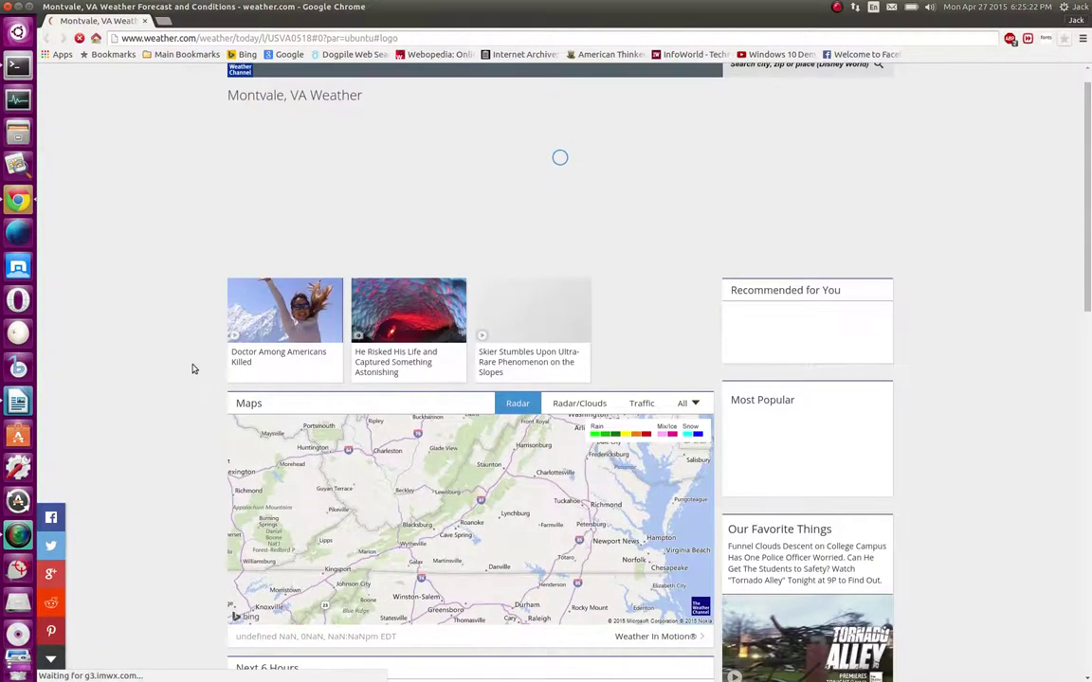
scroll(190, 370, "down", 5)
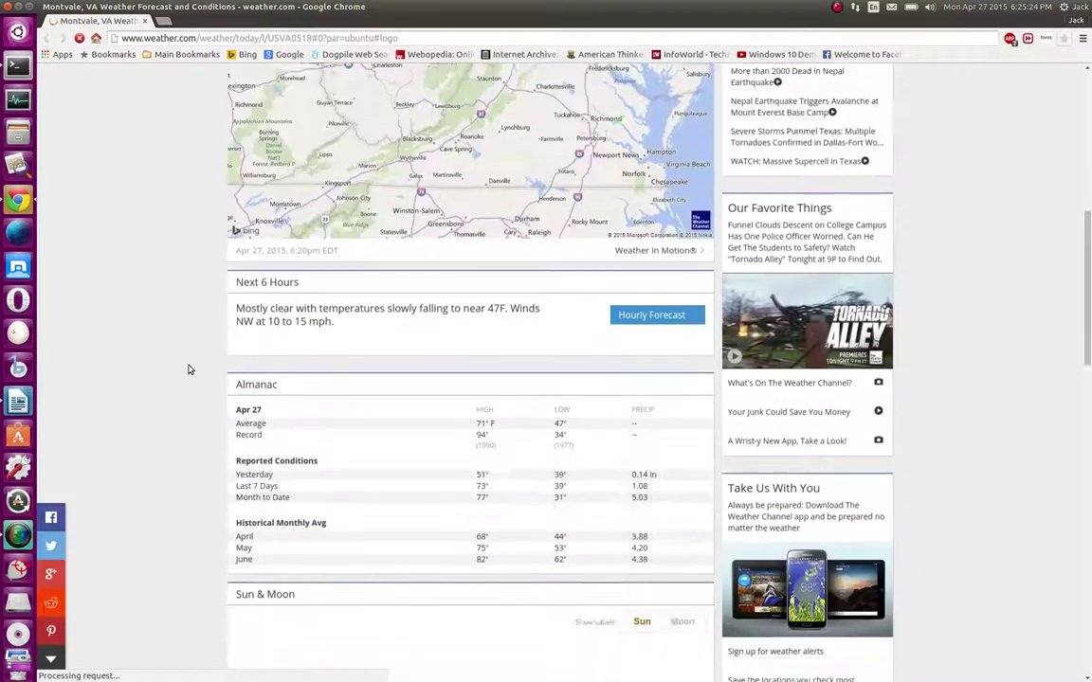
scroll(218, 360, "down", 5)
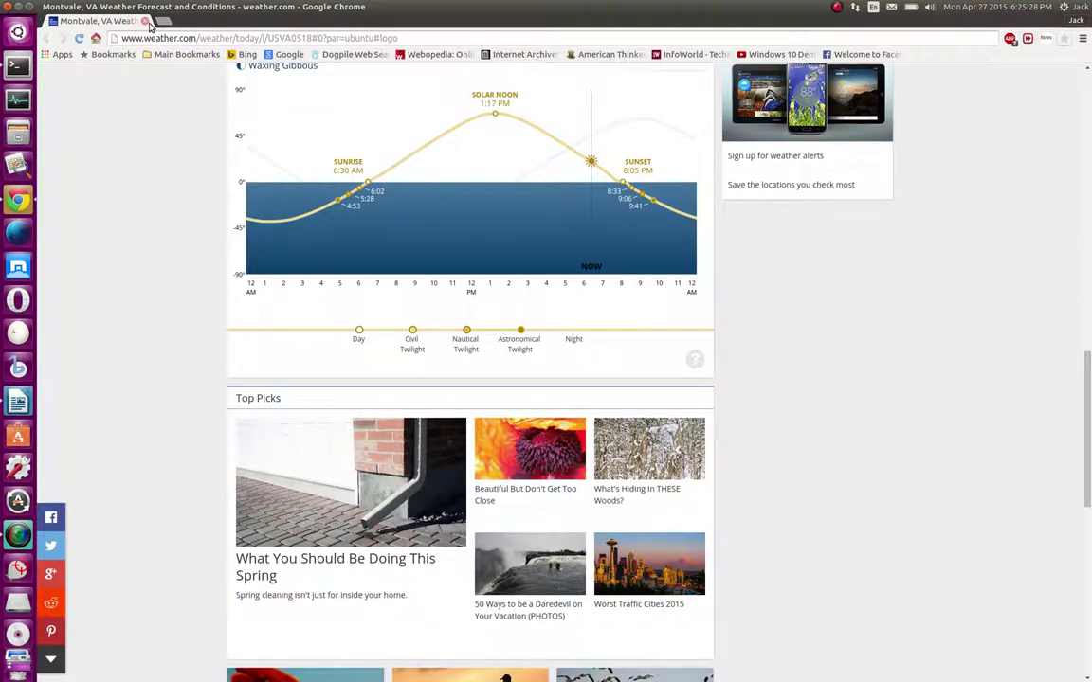
left_click(145, 22)
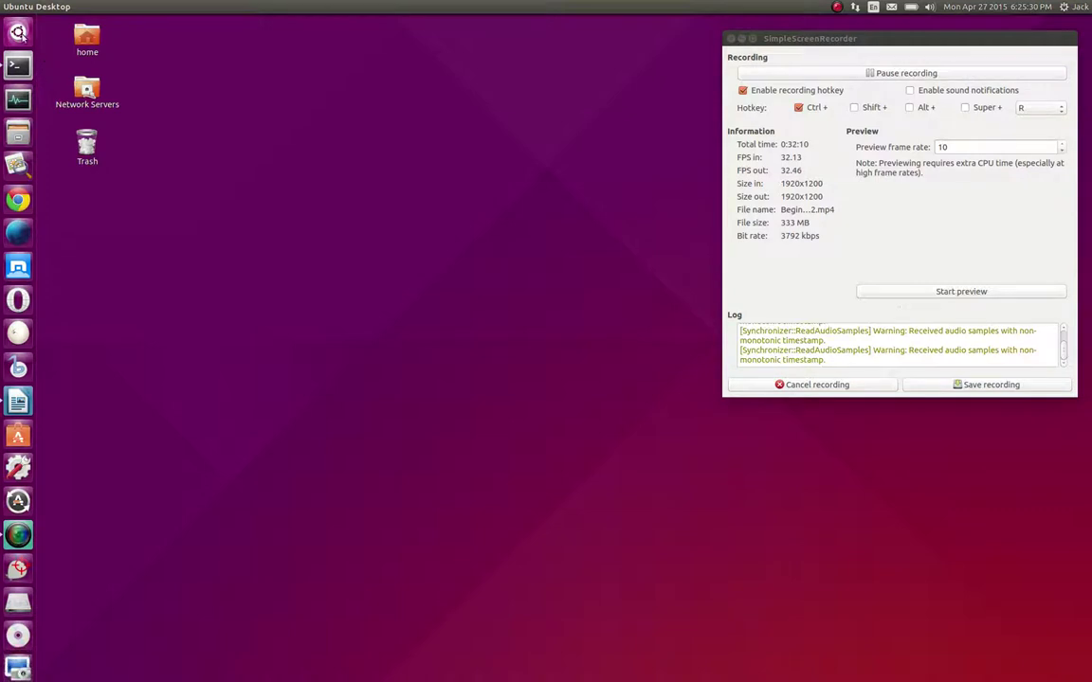
Open Montvale's 10-day forecast from the Dash preview, close Chrome, and reopen the Dash results
key("super")
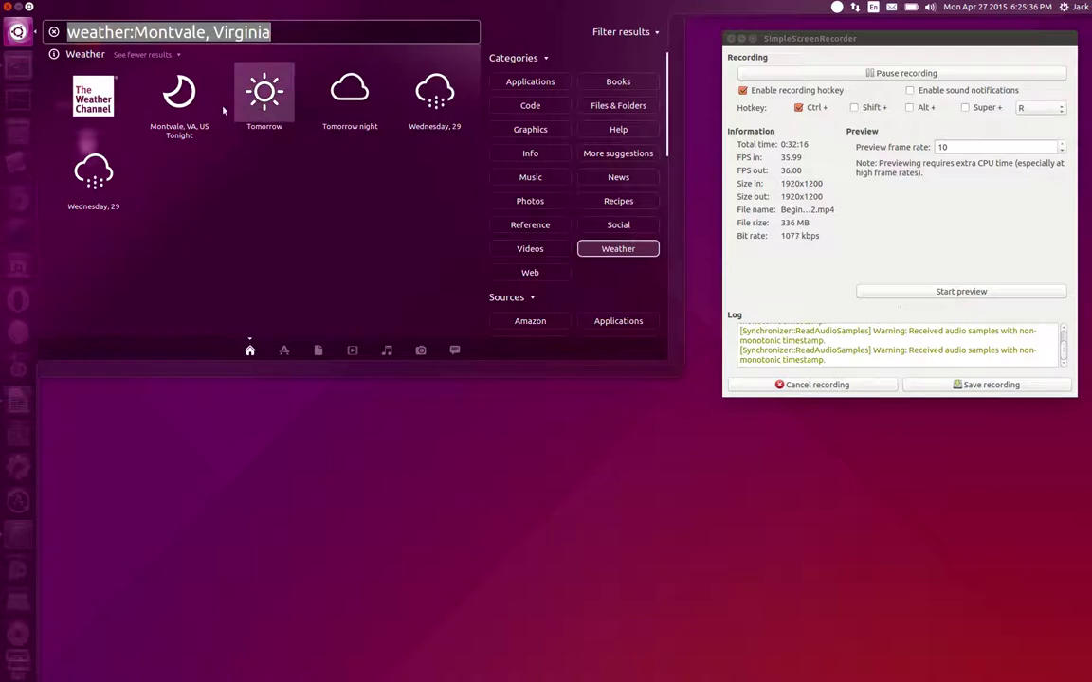
left_click(187, 106)
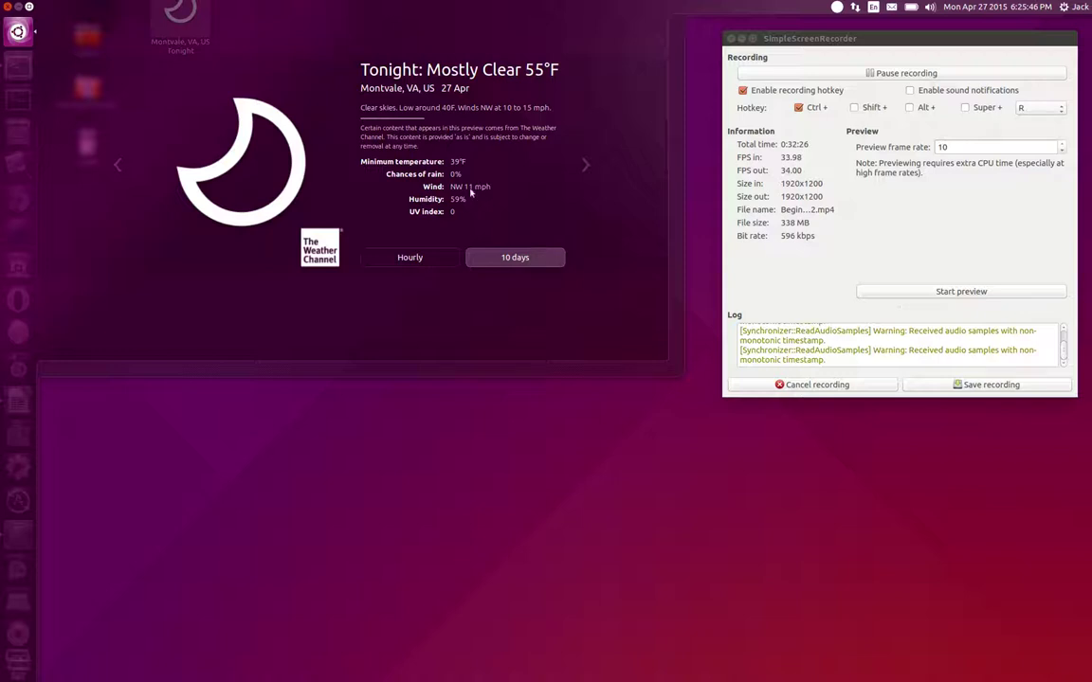
left_click(510, 259)
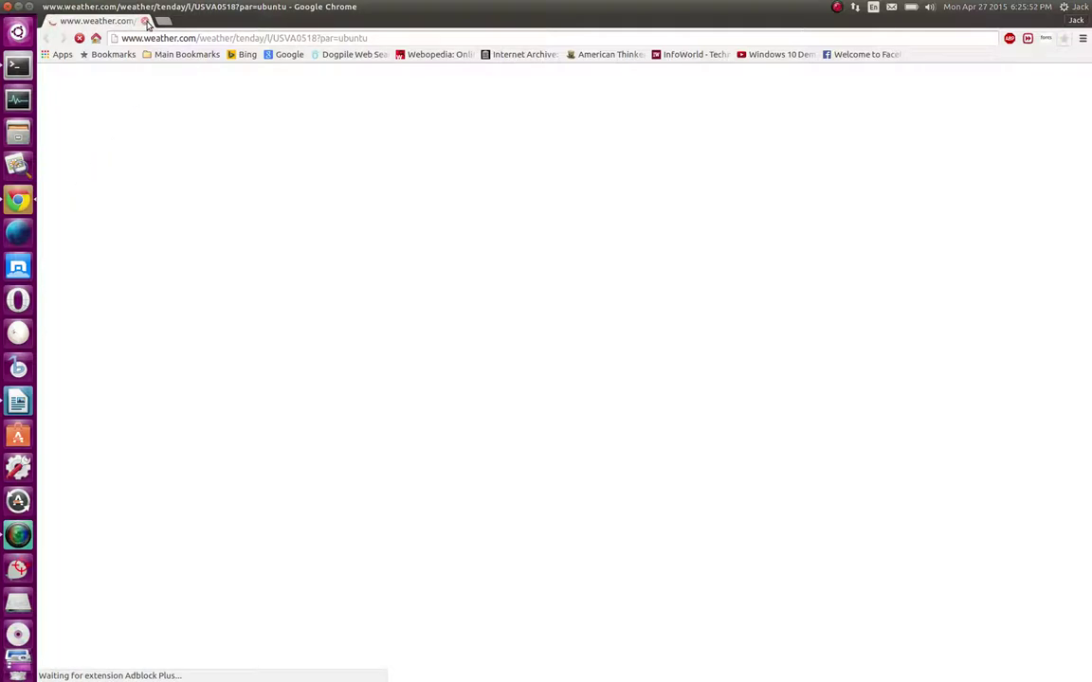
key("ctrl+w")
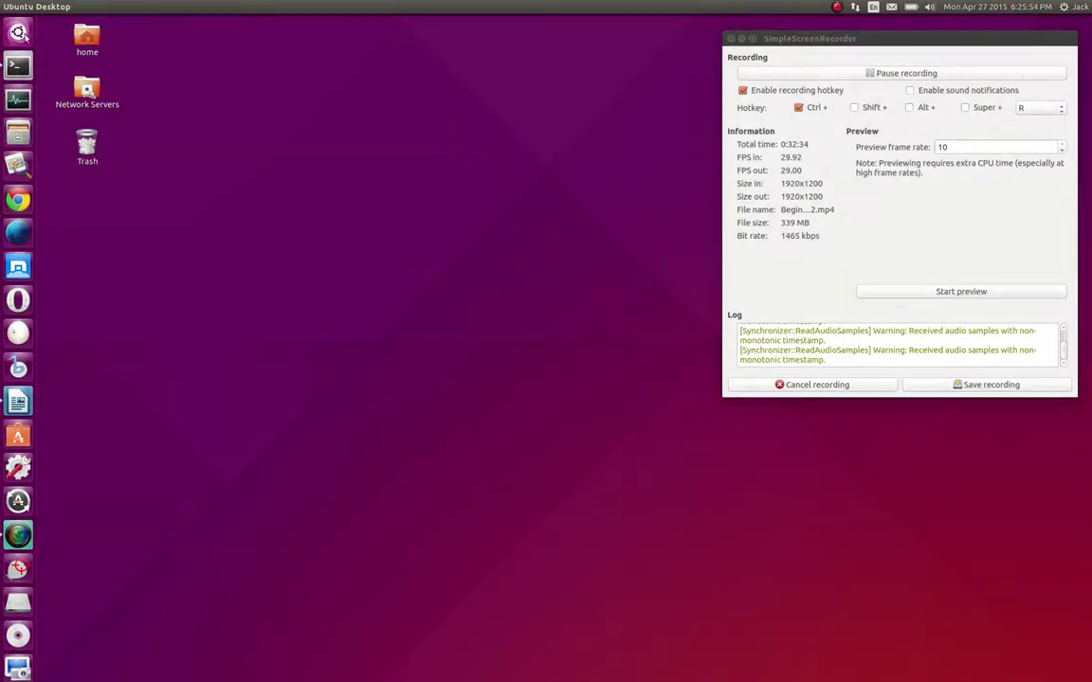
left_click(17, 31)
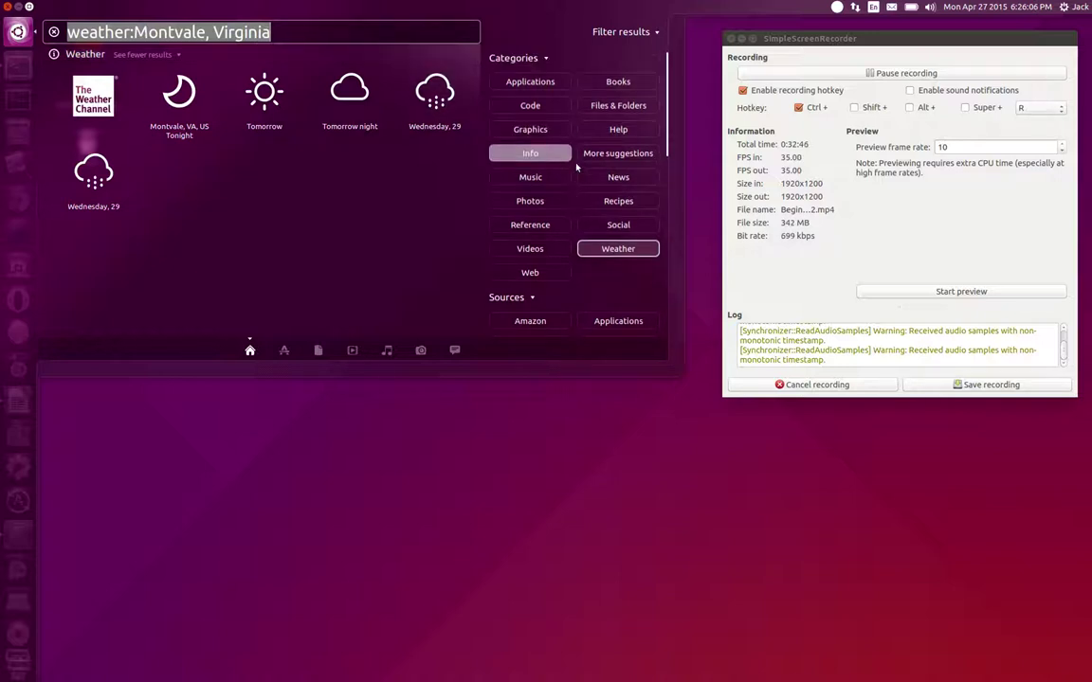
Scroll the Dash source filter list and toggle the Online Music Search source
scroll(576, 167, "down", 5)
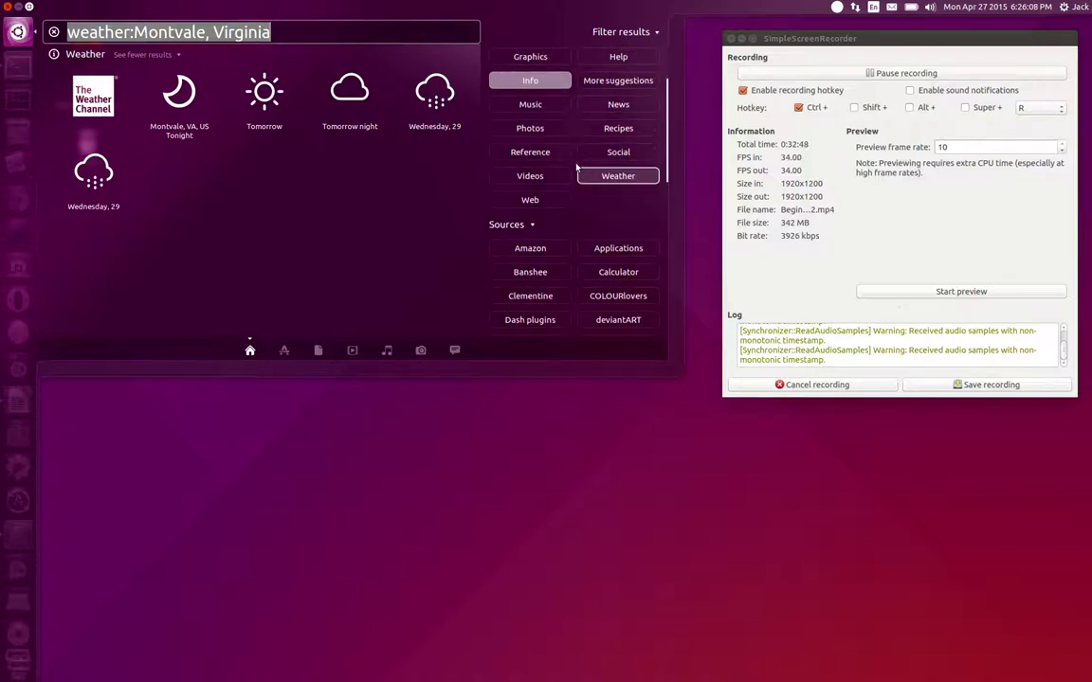
scroll(576, 167, "down", 3)
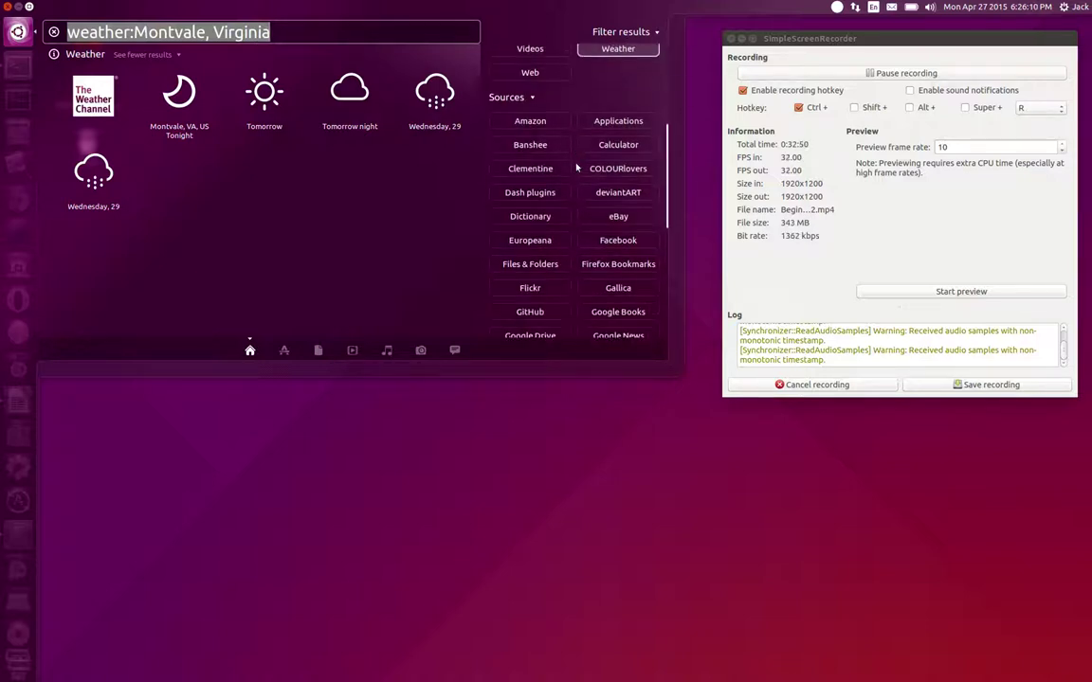
scroll(576, 166, "down", 3)
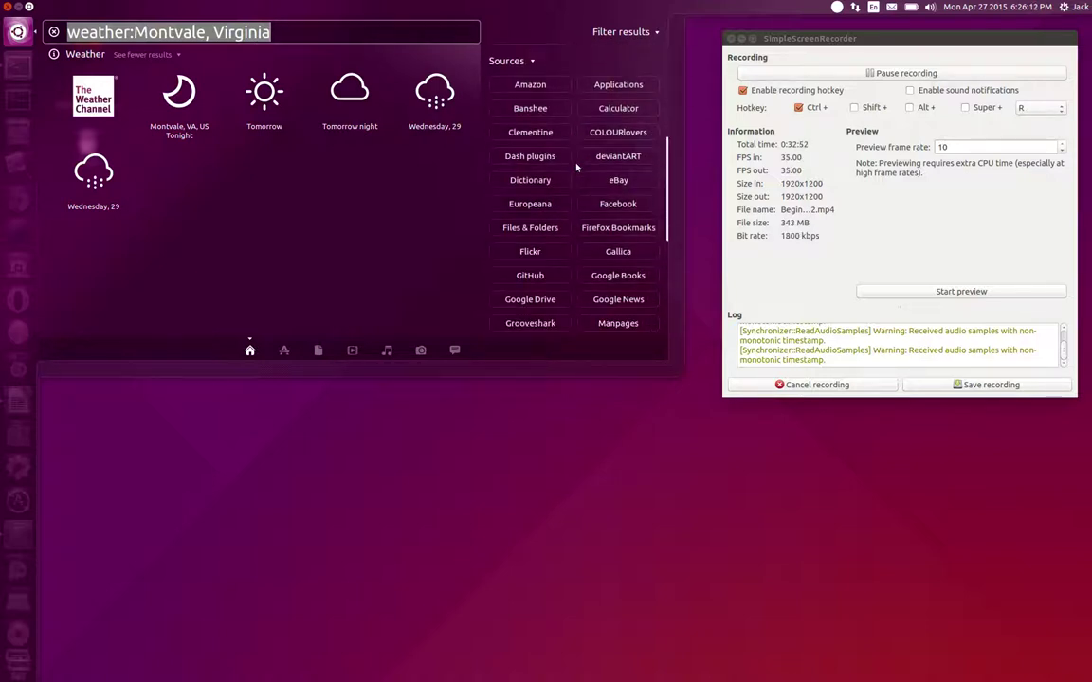
scroll(576, 166, "down", 1)
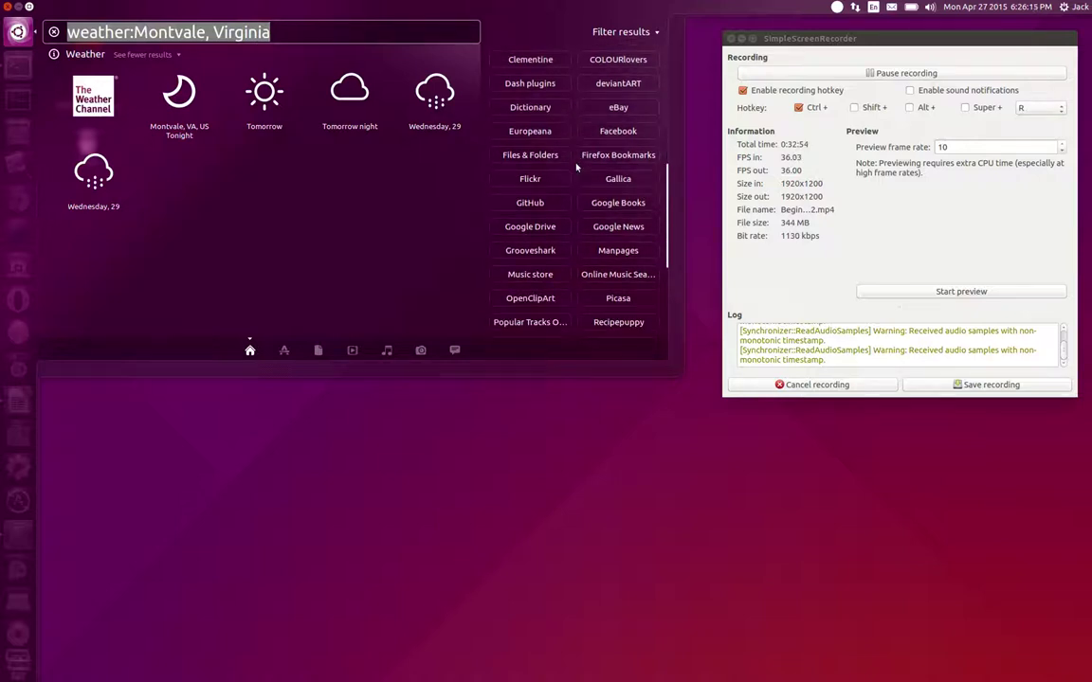
scroll(576, 167, "down", 2)
scroll(576, 167, "down", 3)
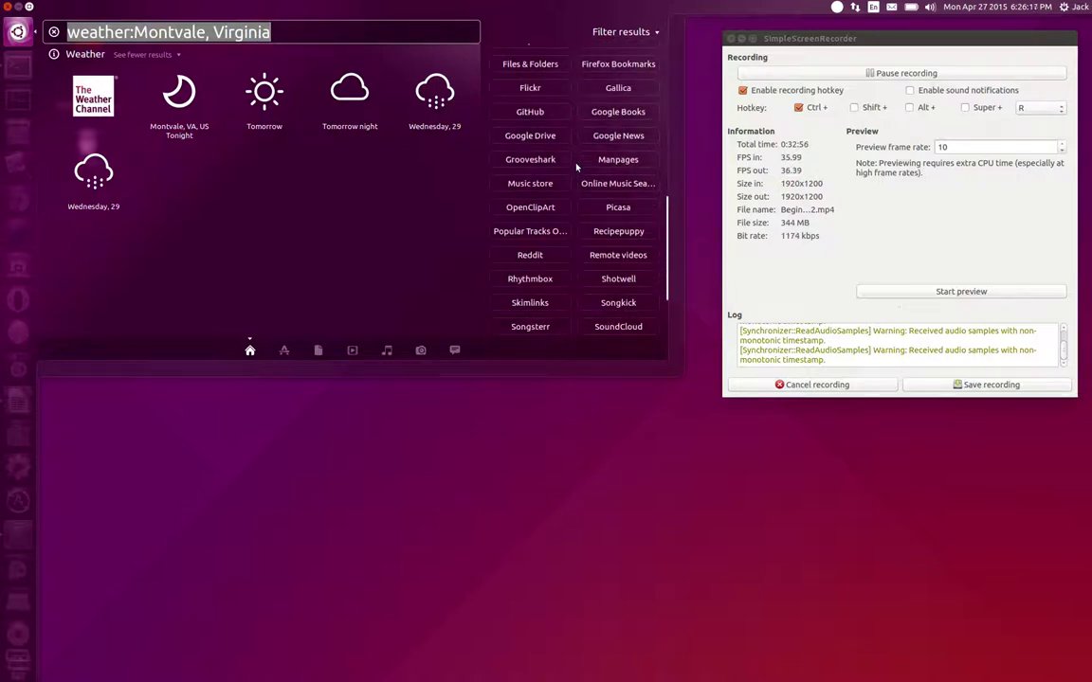
left_click(581, 183)
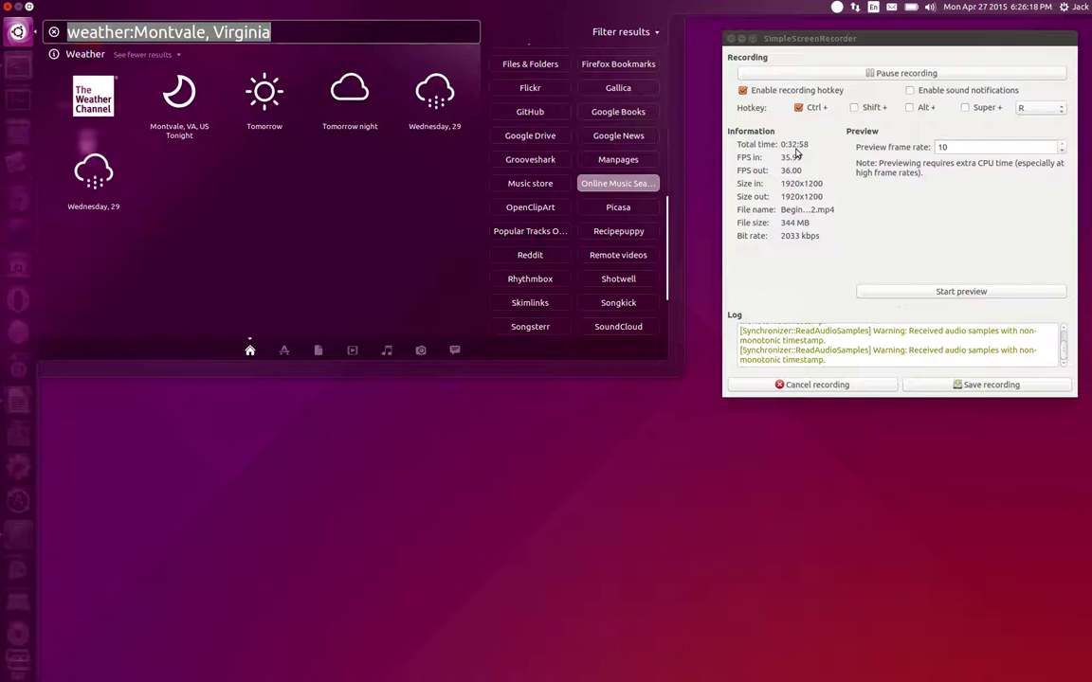
Clear the Montvale weather query and close the Dash to the desktop
scroll(508, 166, "down", 3)
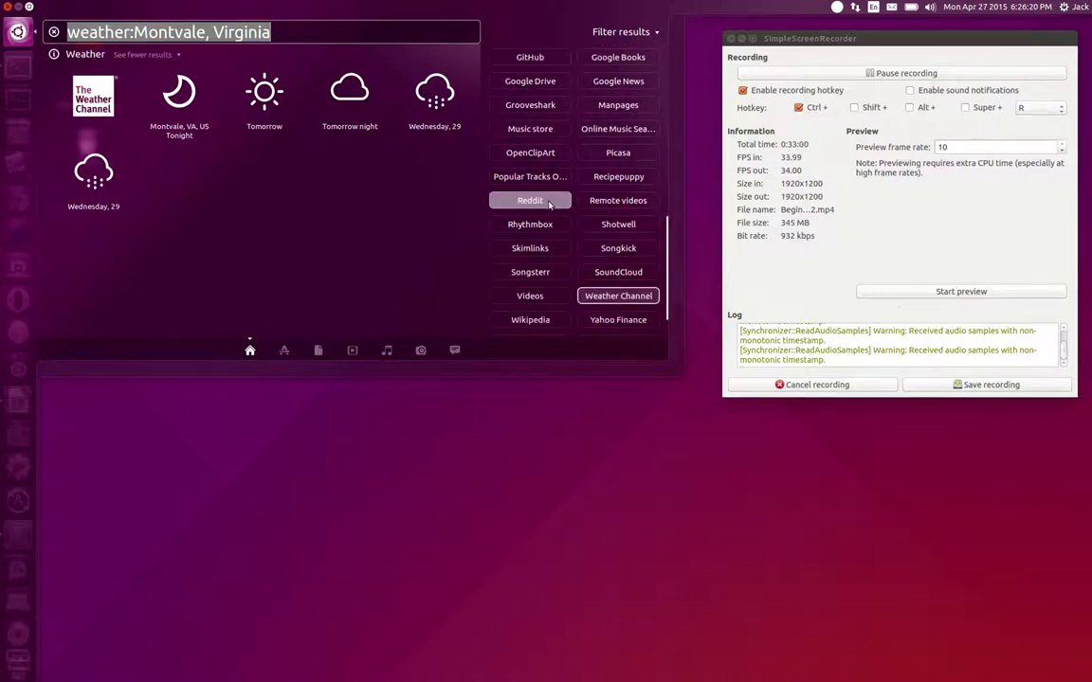
scroll(555, 209, "down", 1)
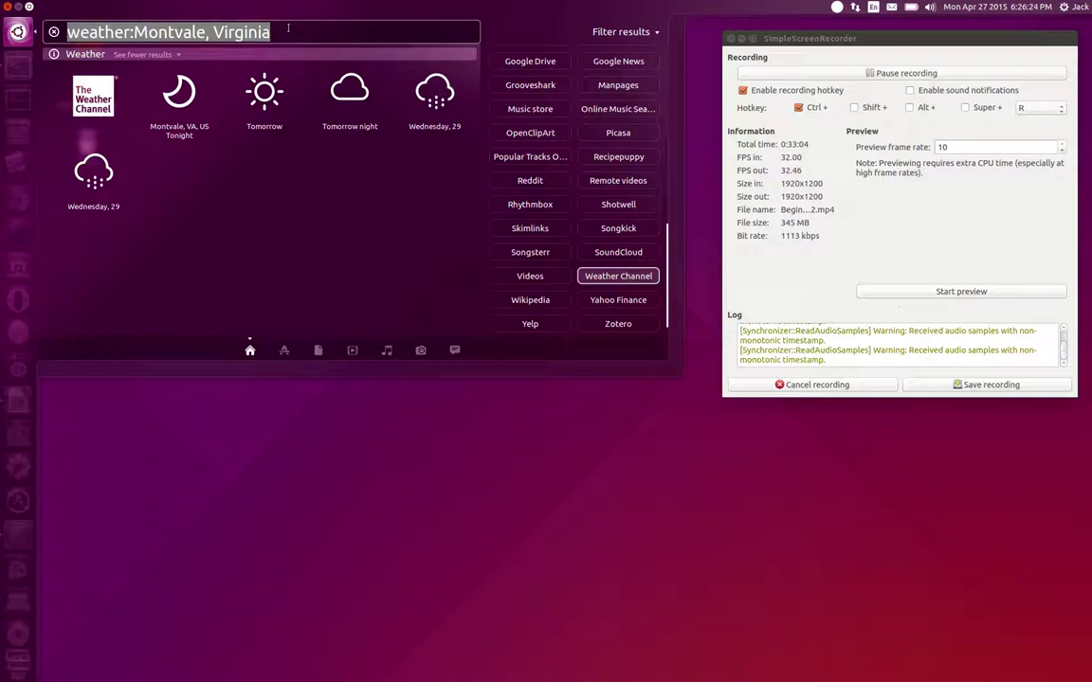
key("BackSpace")
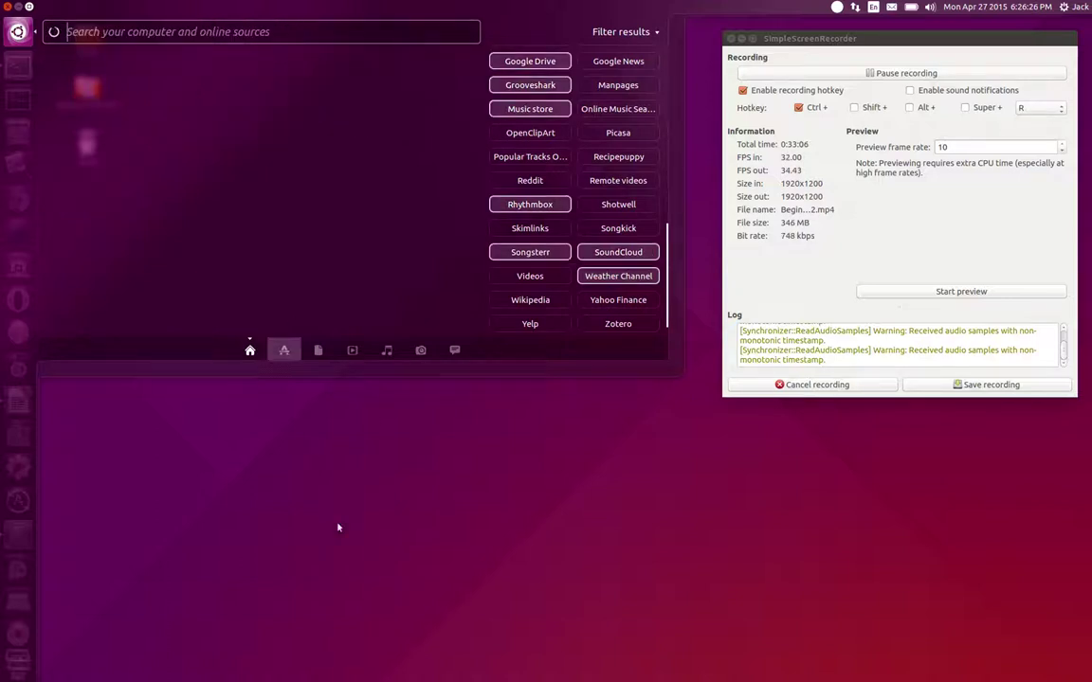
left_click(339, 527)
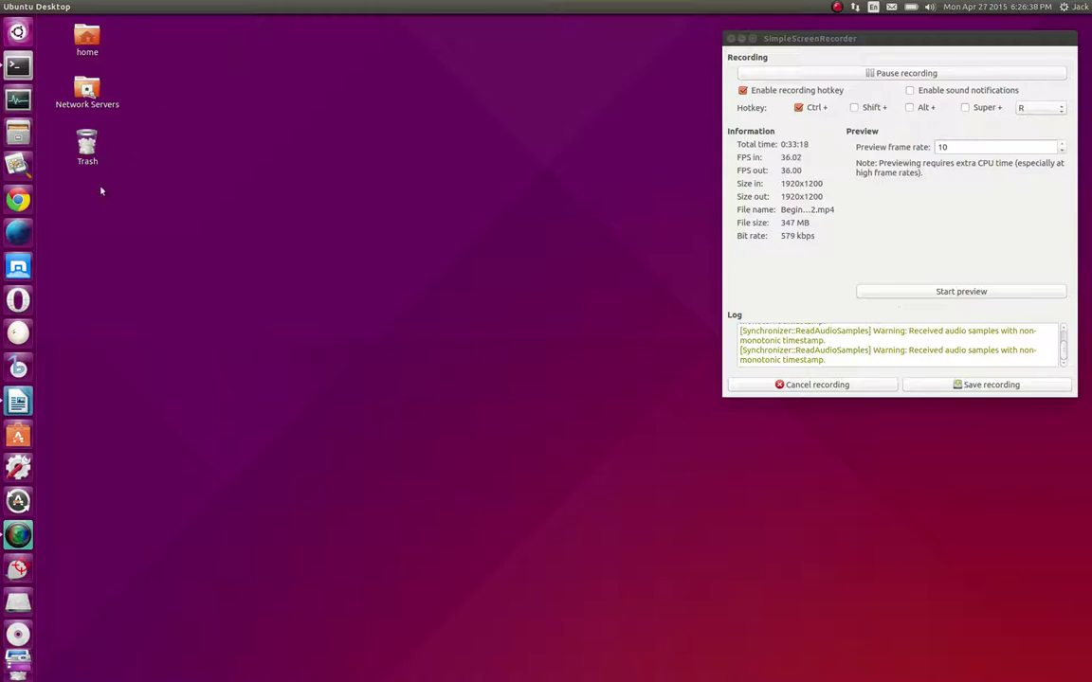
Bring the Beginning With Linux Notes document forward and summon the HUD over Writer
left_click(19, 402)
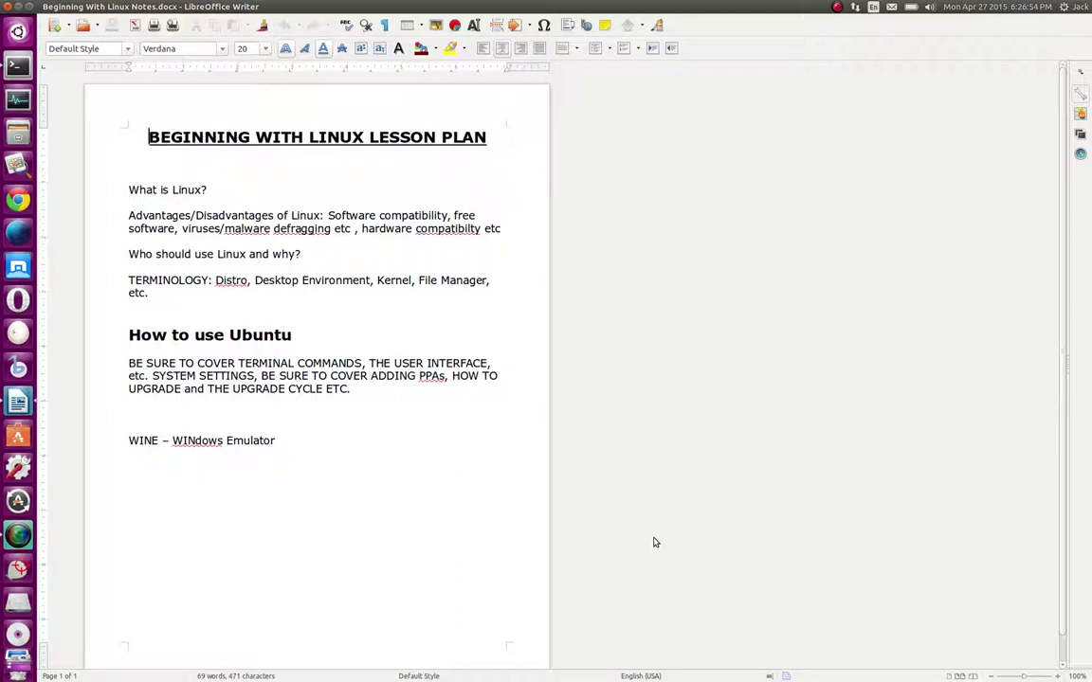
key("alt")
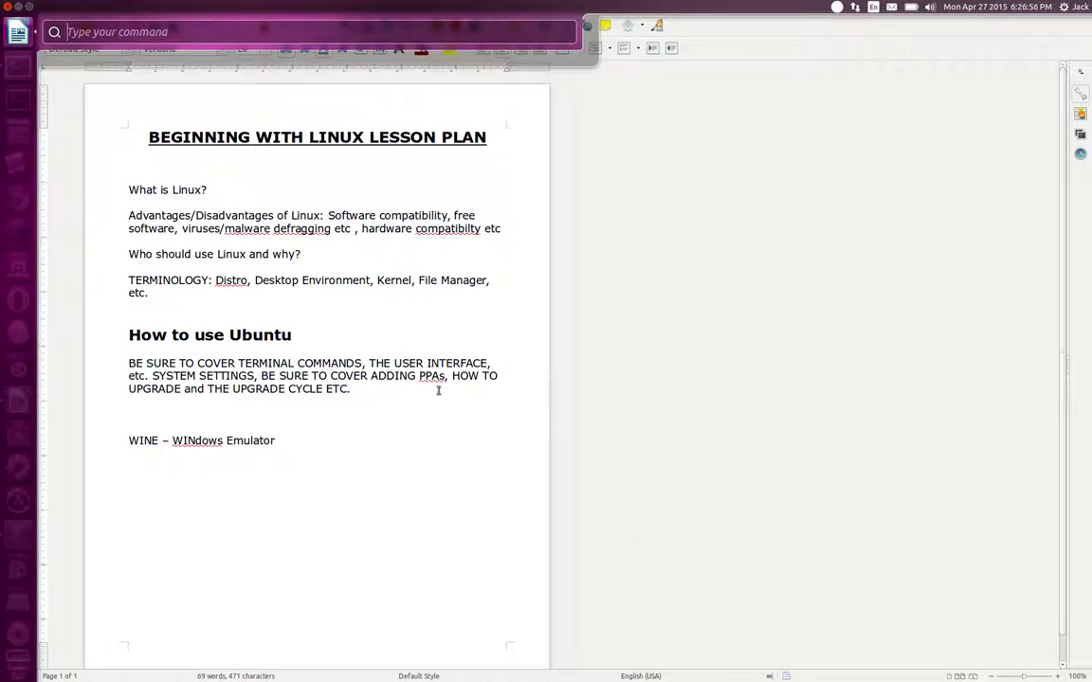
key("Escape")
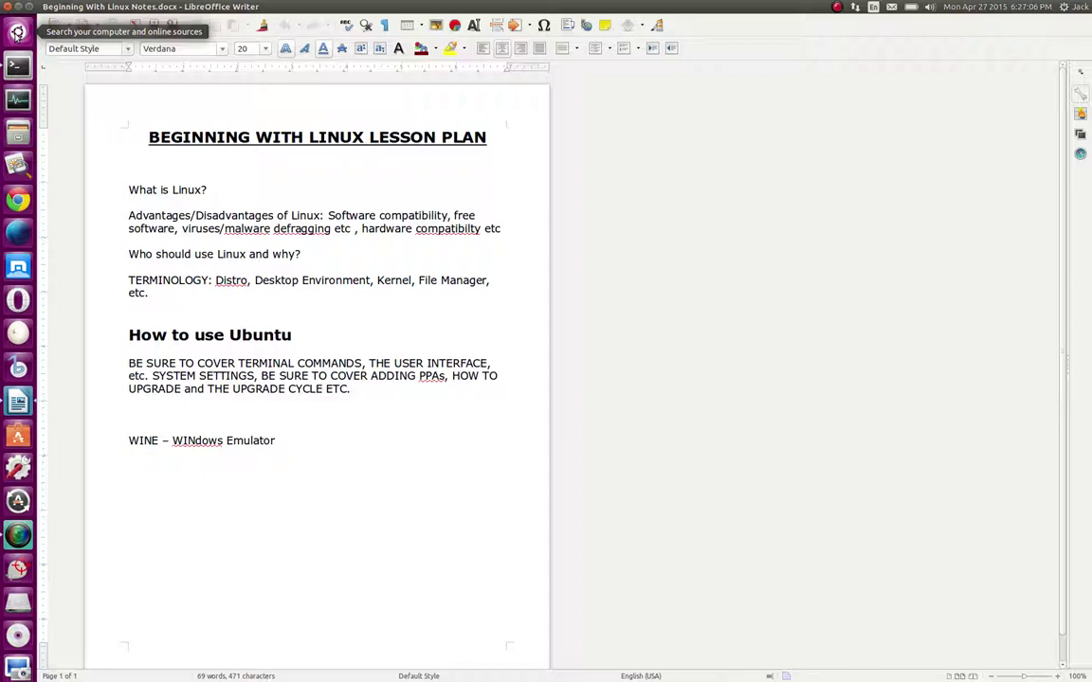
left_click(17, 33)
key("alt")
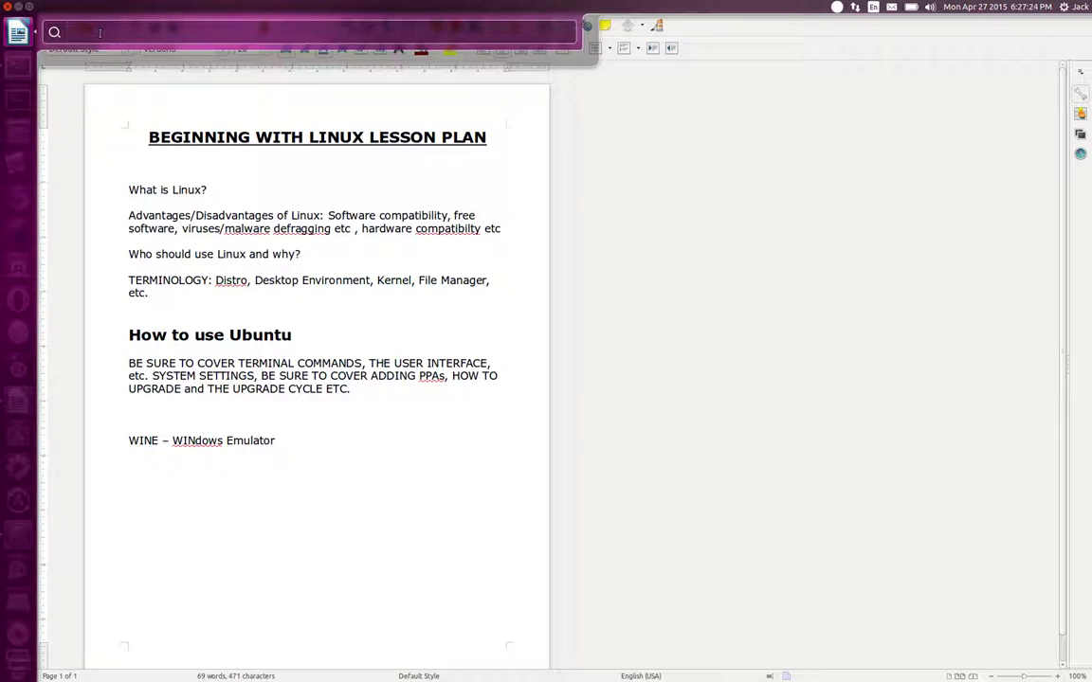
Search 'save' in the HUD and run the Save As command
type("save")
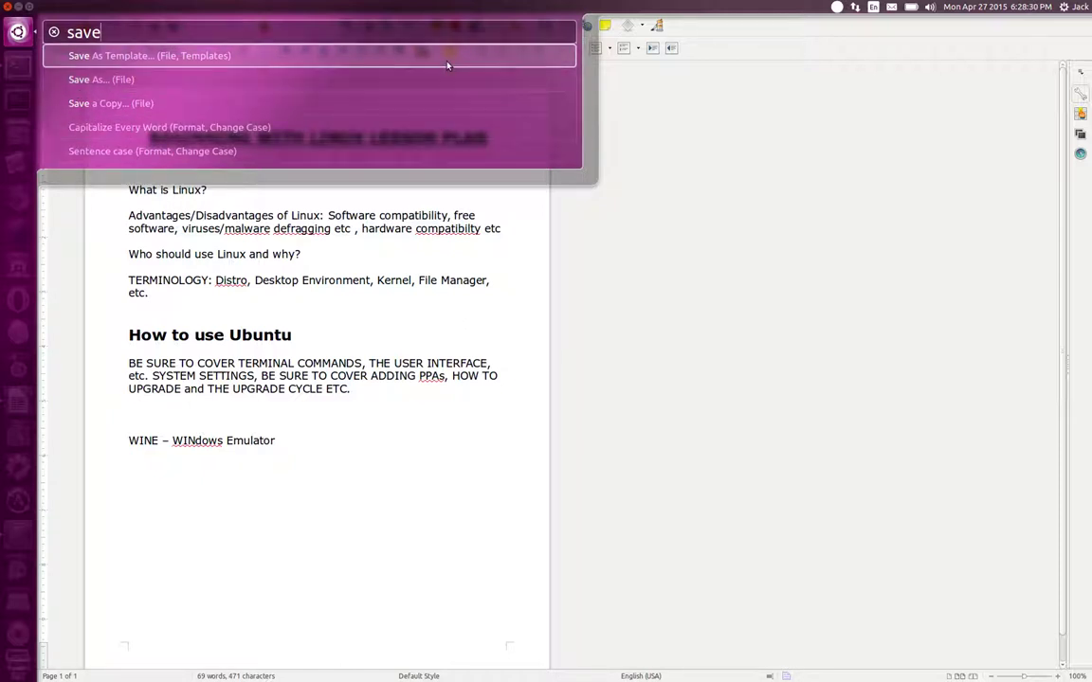
key("Down")
key("Down")
key("Up")
key("Up")
key("Down")
key("Up")
key("Down")
key("Return")
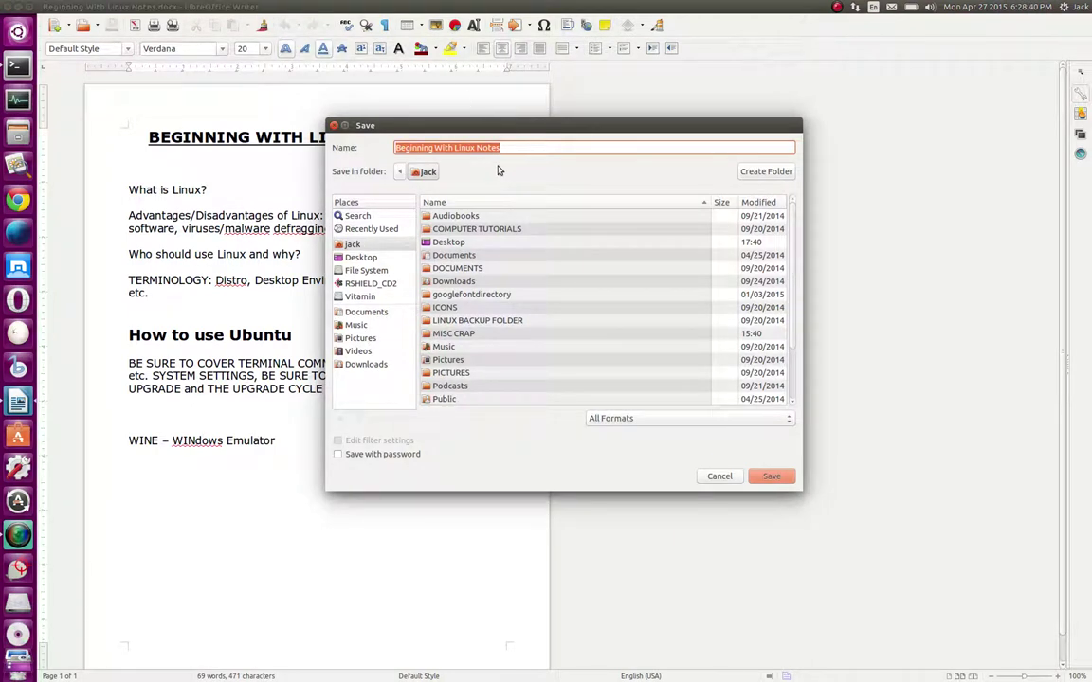
Append .docx to the file name, making it Beginning With Linux Notes.docx.docx
key("End")
type(".docx")
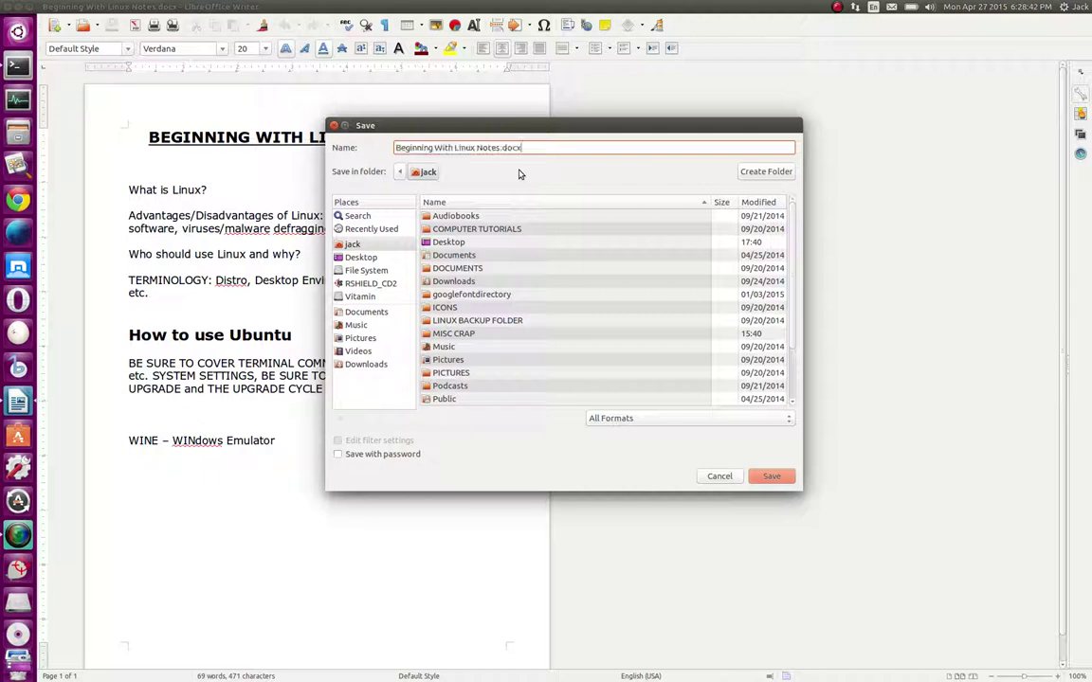
key("Tab")
key("Tab")
key("Tab")
key("Tab")
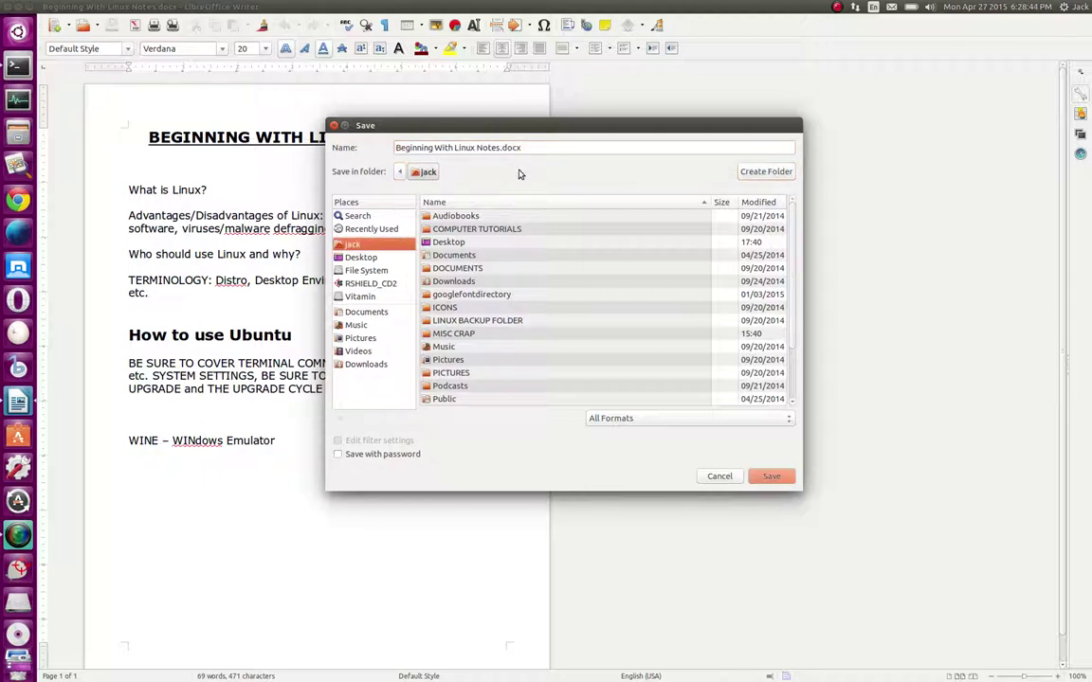
key("Tab")
key("Tab")
key("Tab")
key("Tab")
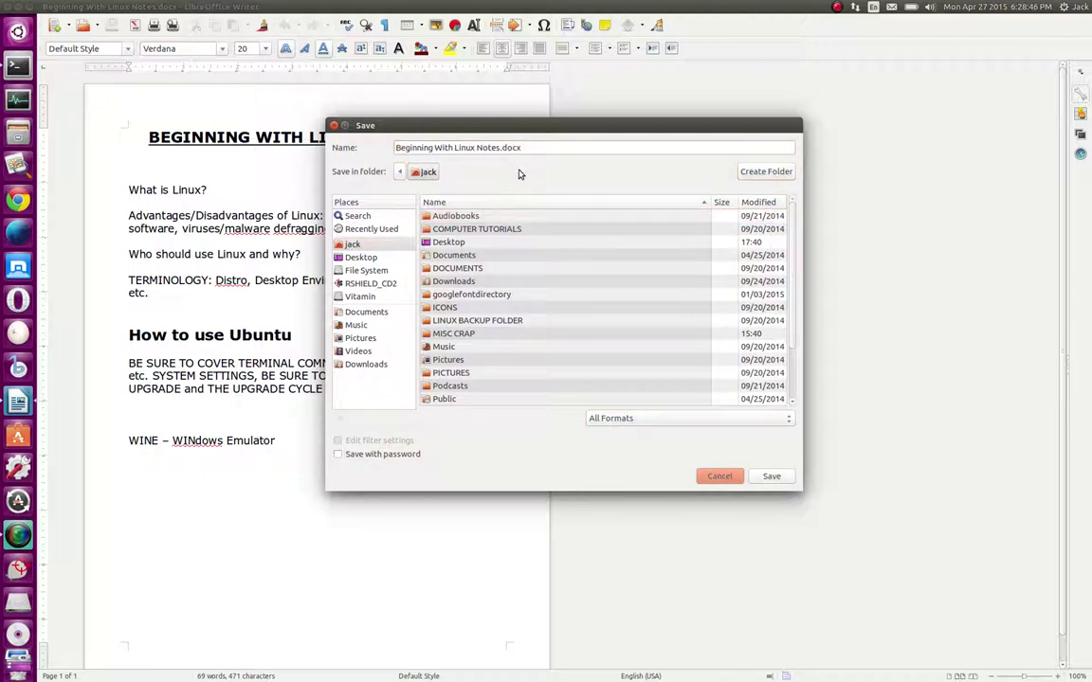
key("Right")
type(".docx")
key("Tab")
key("Tab")
key("Tab")
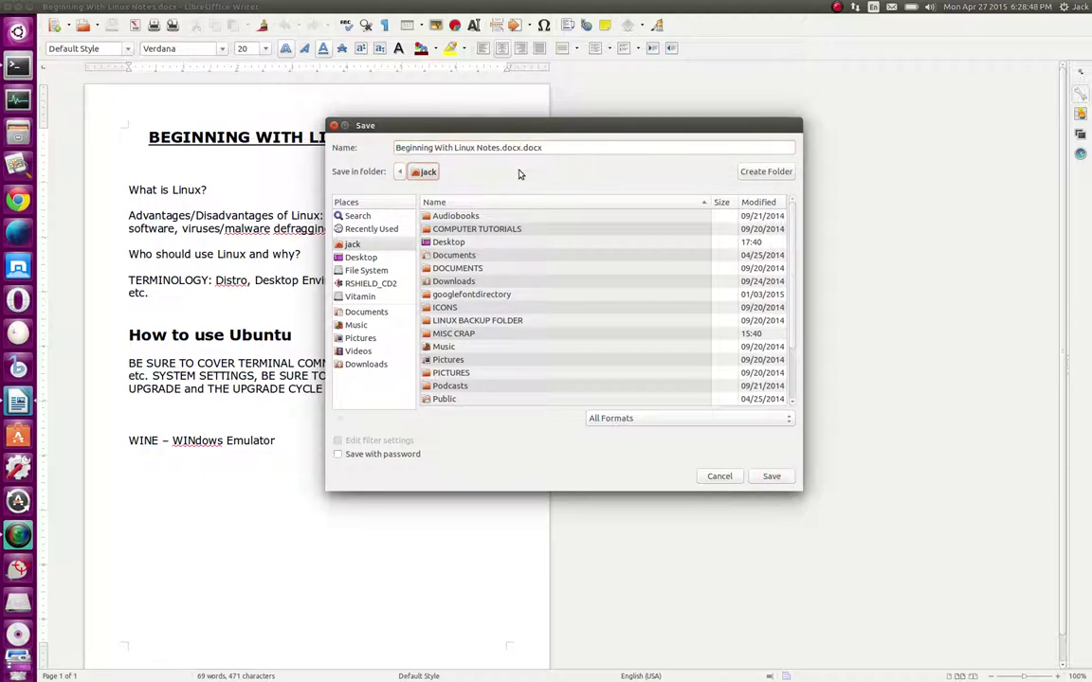
Choose Word 2007/2010/2013 XML as the file type and save the document
key("Tab")
key("Tab")
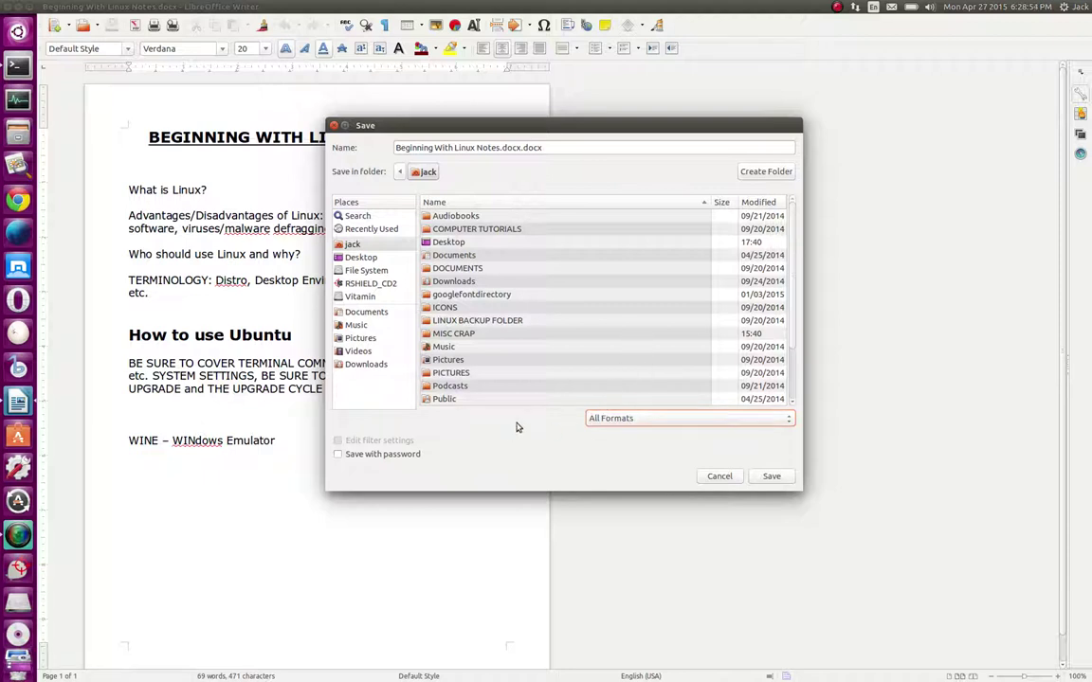
key("Down")
key("Down")
key("Down")
key("Down")
key("Down")
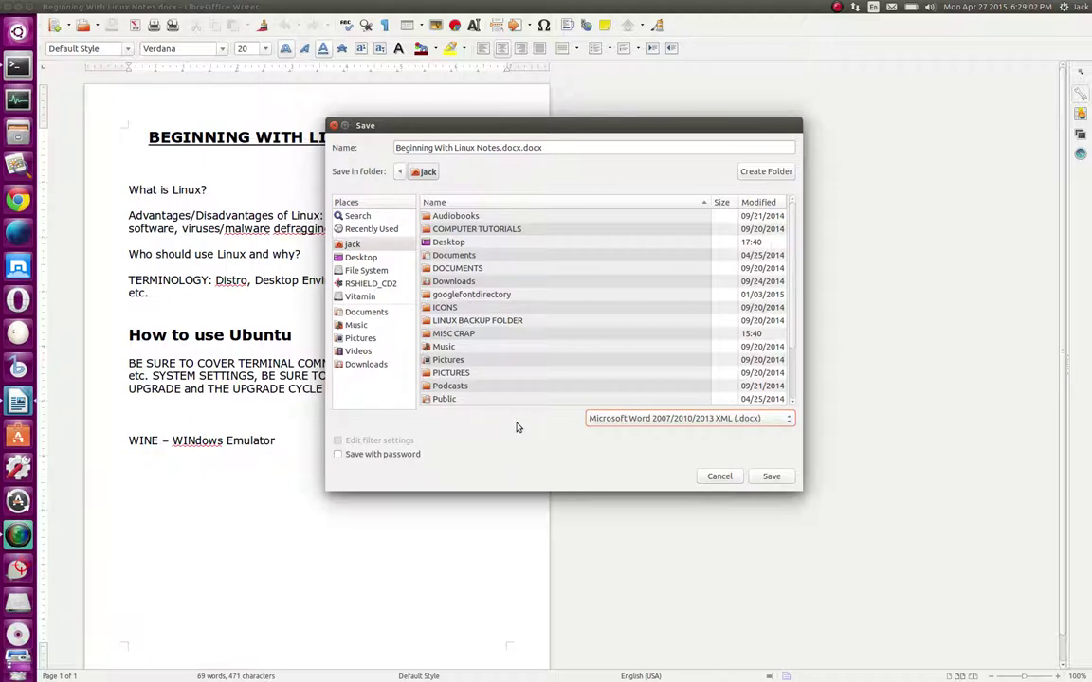
key("Tab")
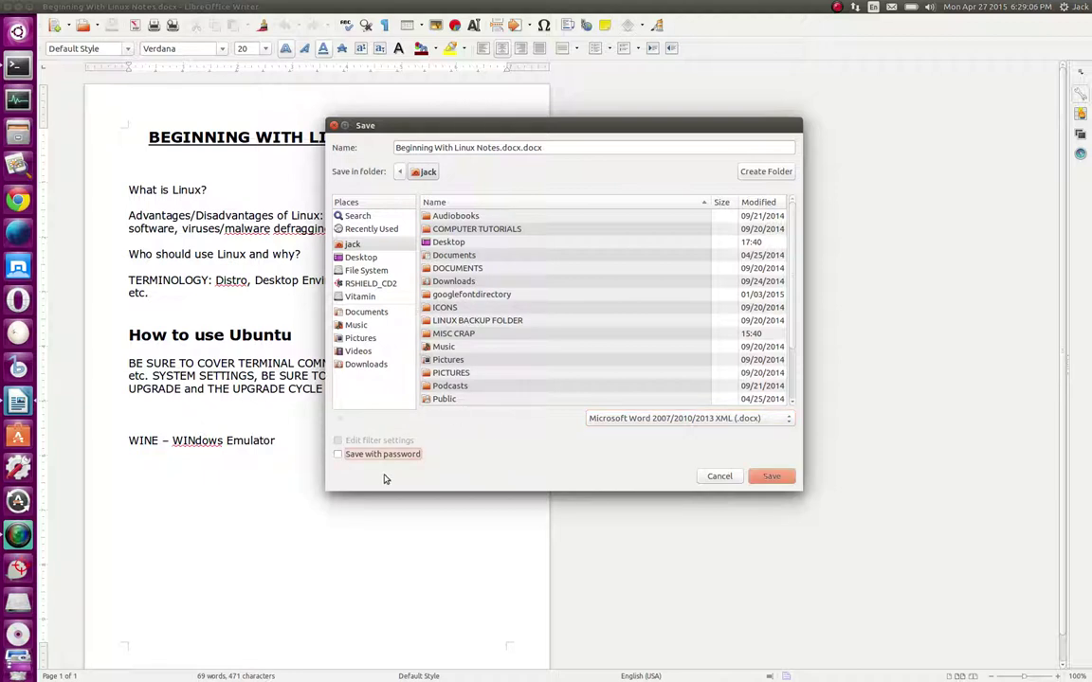
key("Tab")
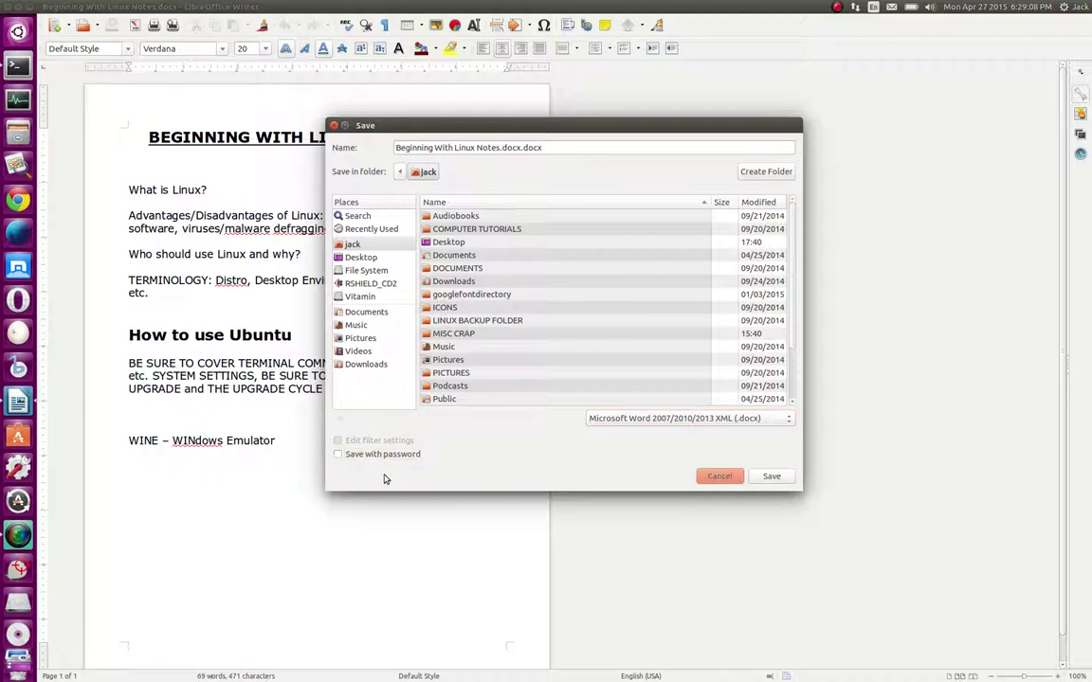
key("Tab")
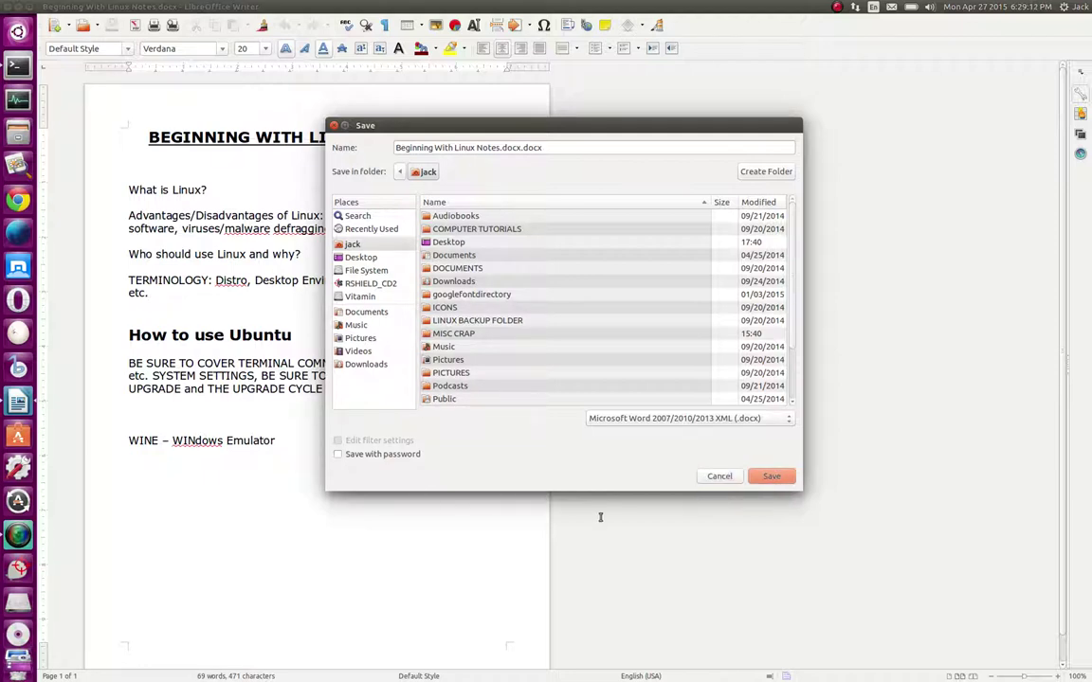
key("Return")
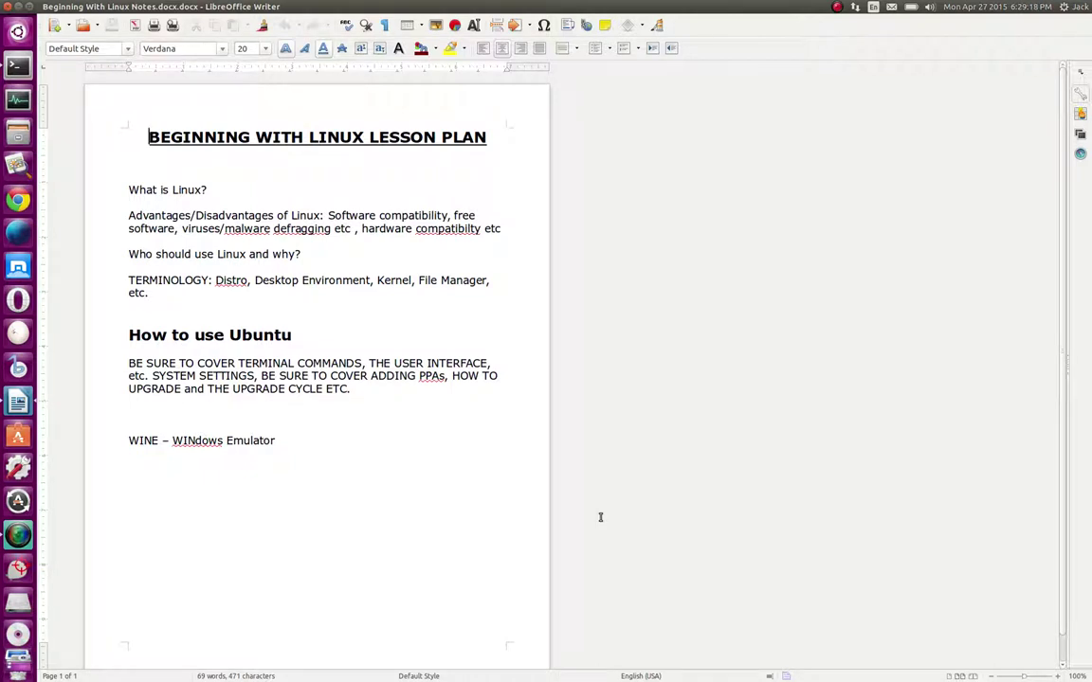
Switch the lesson plan to Web Layout view with the cursor below the WINE line
left_click(345, 471)
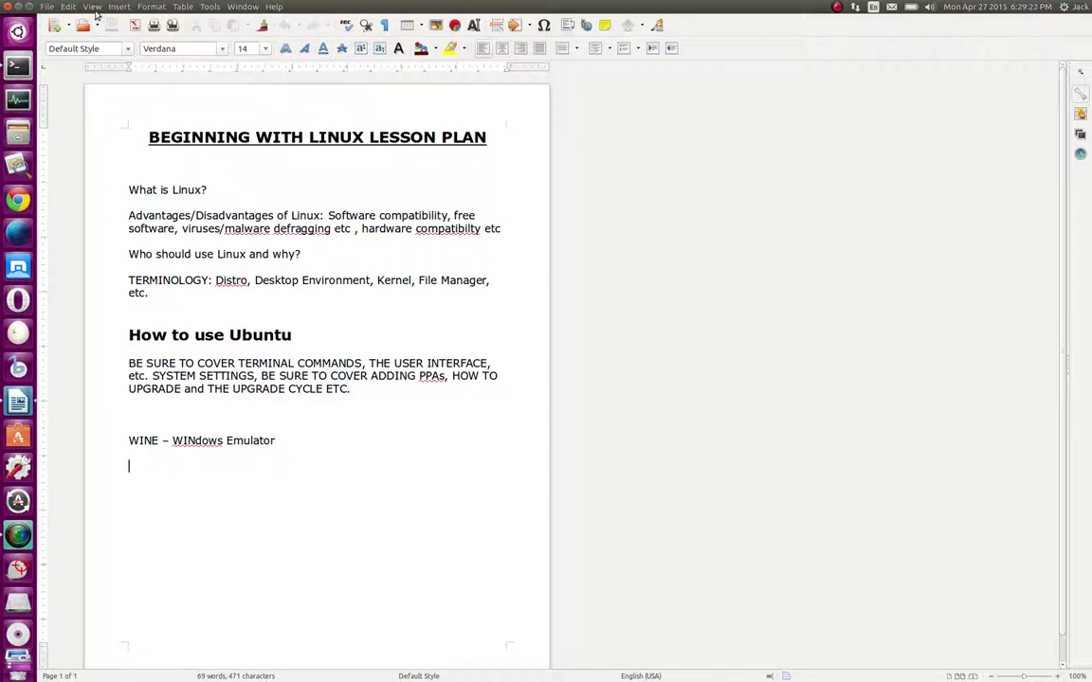
left_click(94, 8)
left_click(108, 32)
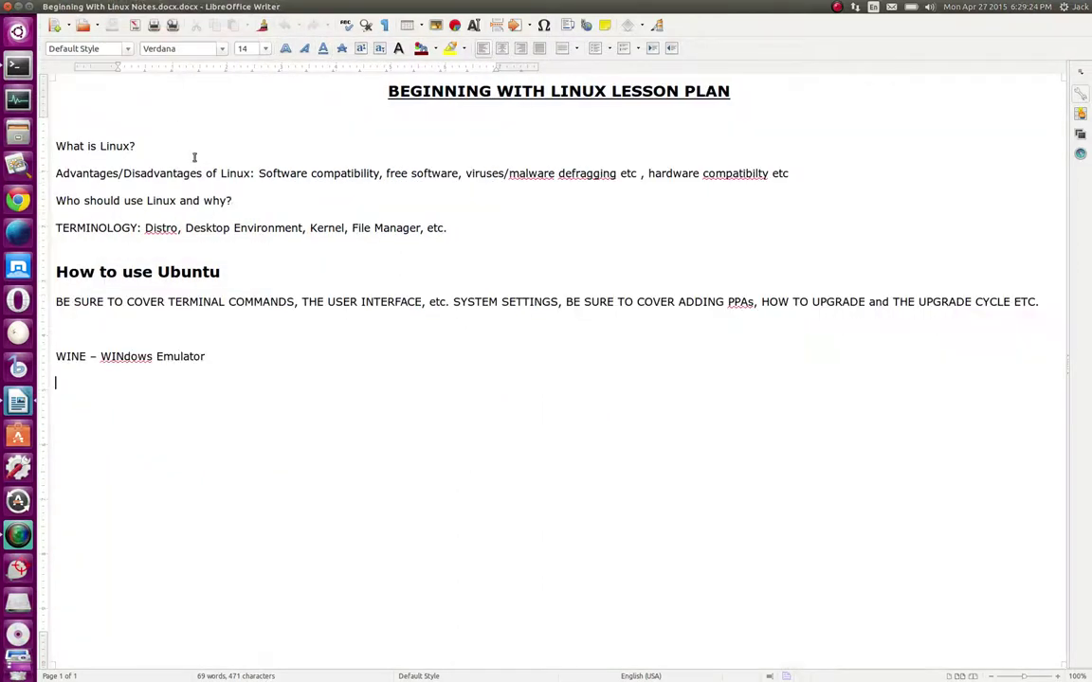
left_click(168, 431)
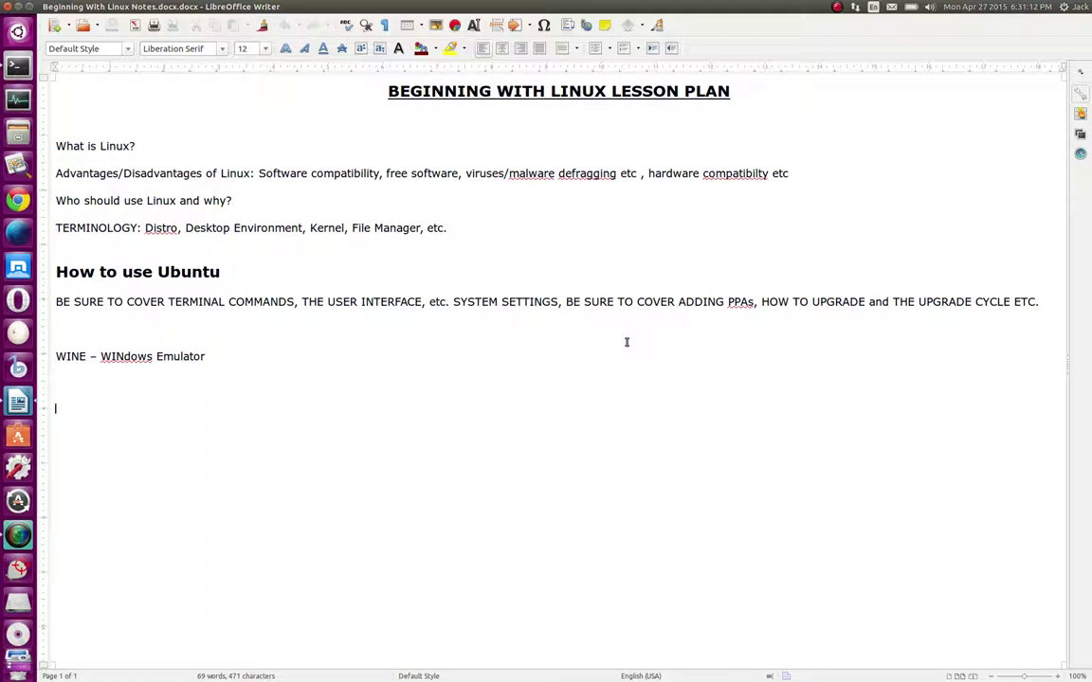
Add an empty line after the WINE entry, typing and erasing a test word
key("Return")
key("Return")
type("Jack")
key("BackSpace")
key("BackSpace")
key("BackSpace")
key("BackSpace")
Remove the tab from the blank last line and set its font to Verdana
key("Tab")
key("BackSpace")
left_click(222, 49)
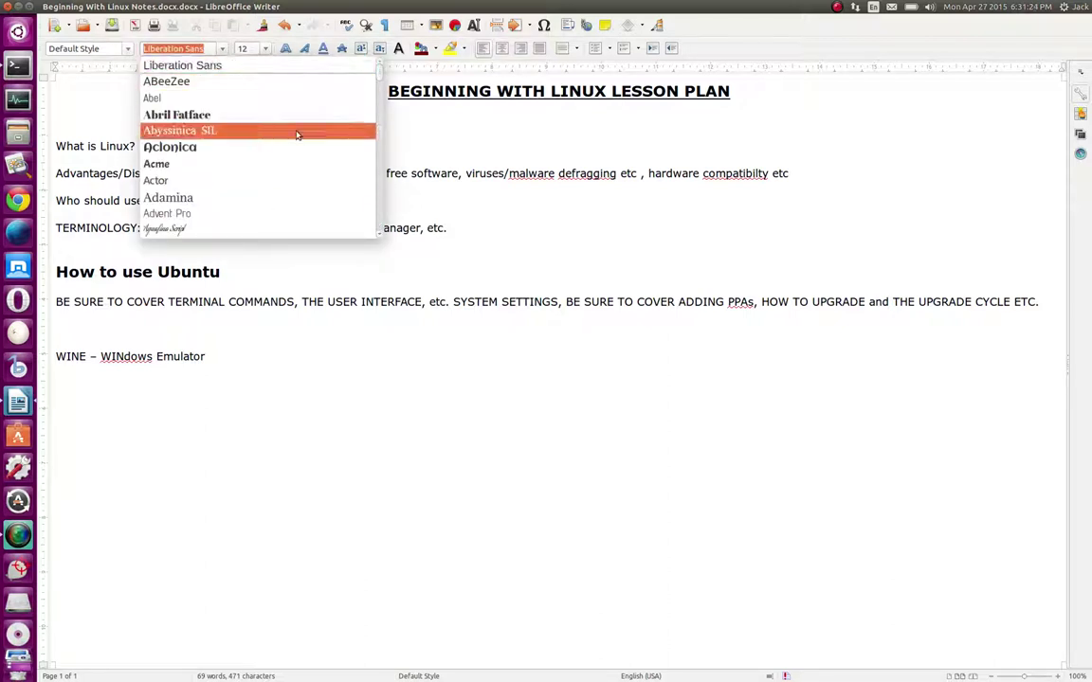
left_click_drag(377, 78, 373, 193)
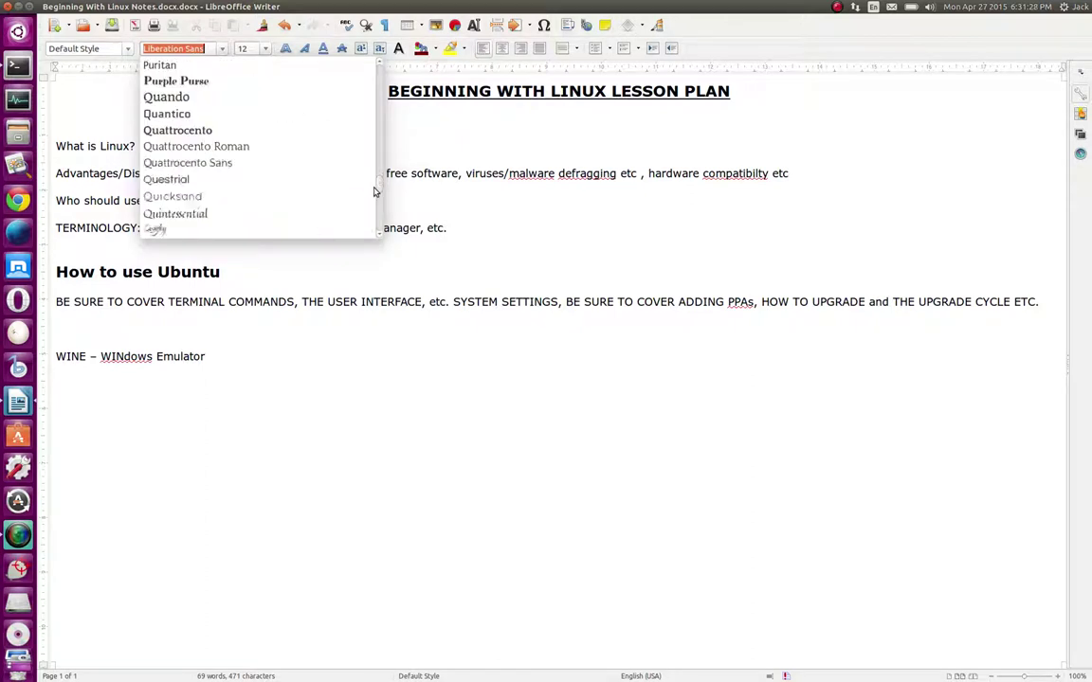
scroll(327, 178, "down", 8)
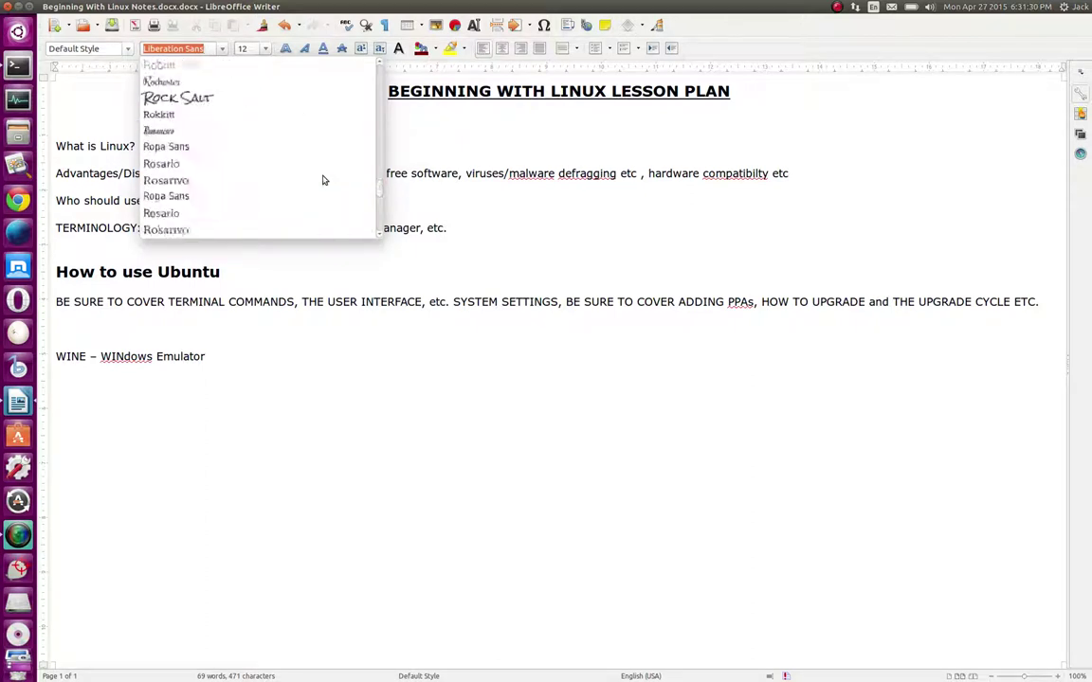
scroll(322, 180, "down", 15)
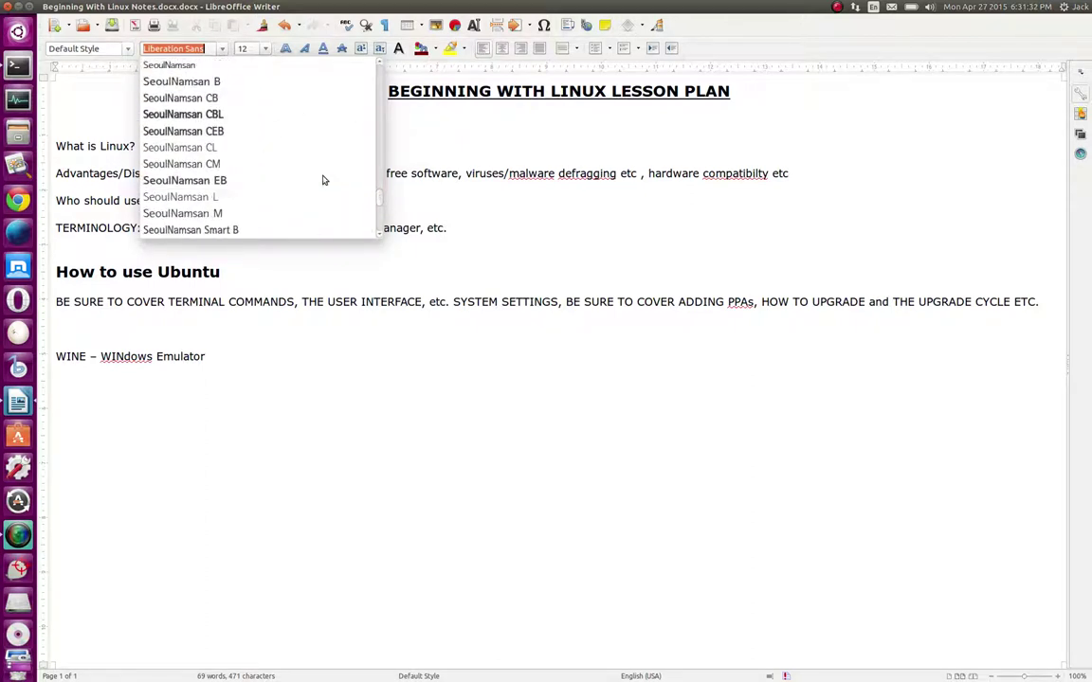
scroll(323, 180, "down", 10)
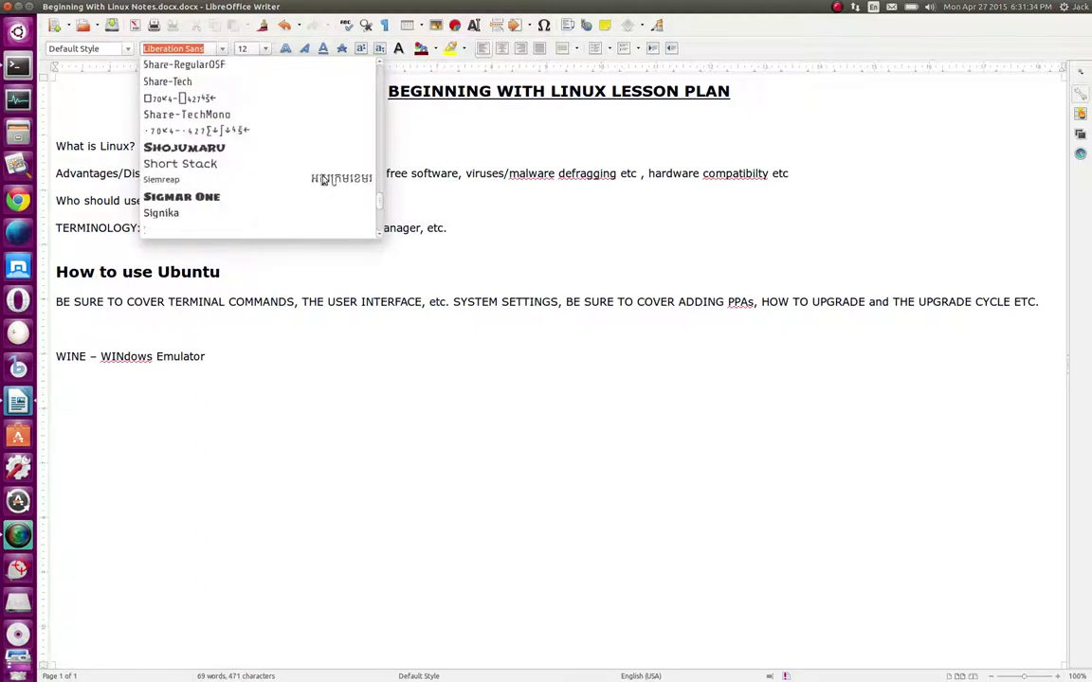
scroll(322, 180, "down", 10)
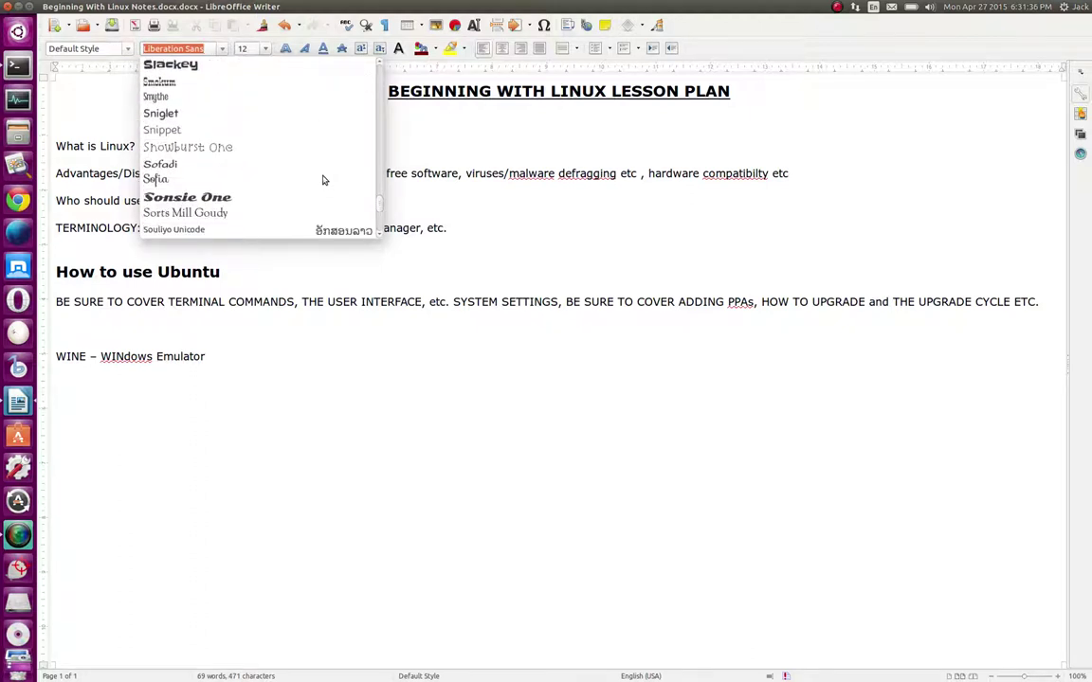
scroll(322, 180, "down", 10)
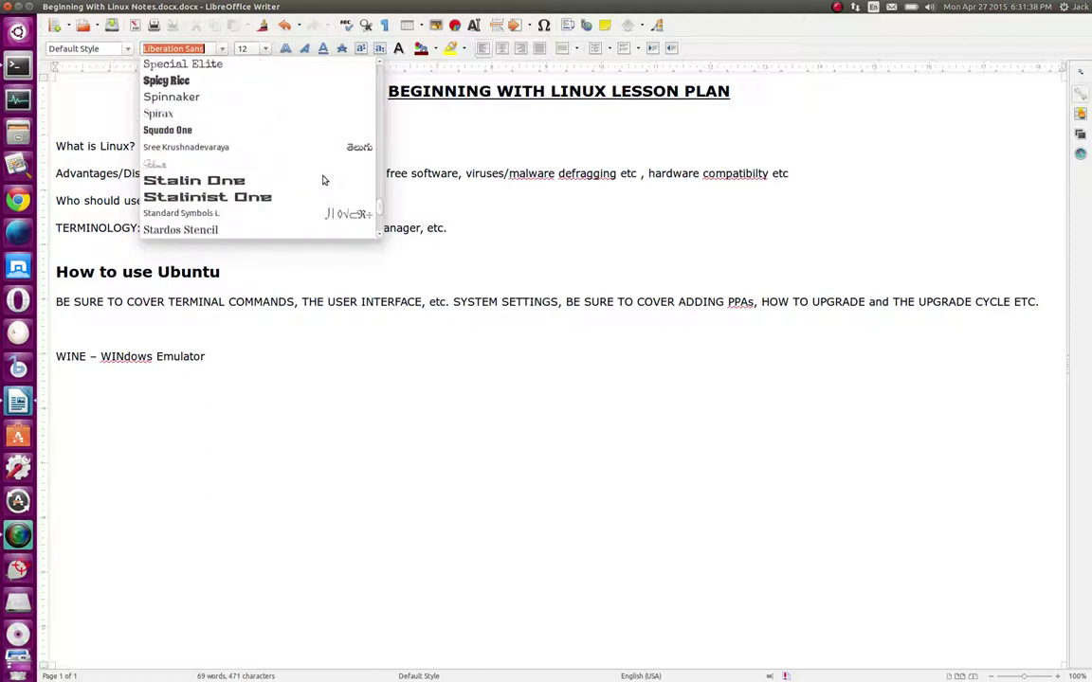
scroll(322, 180, "down", 10)
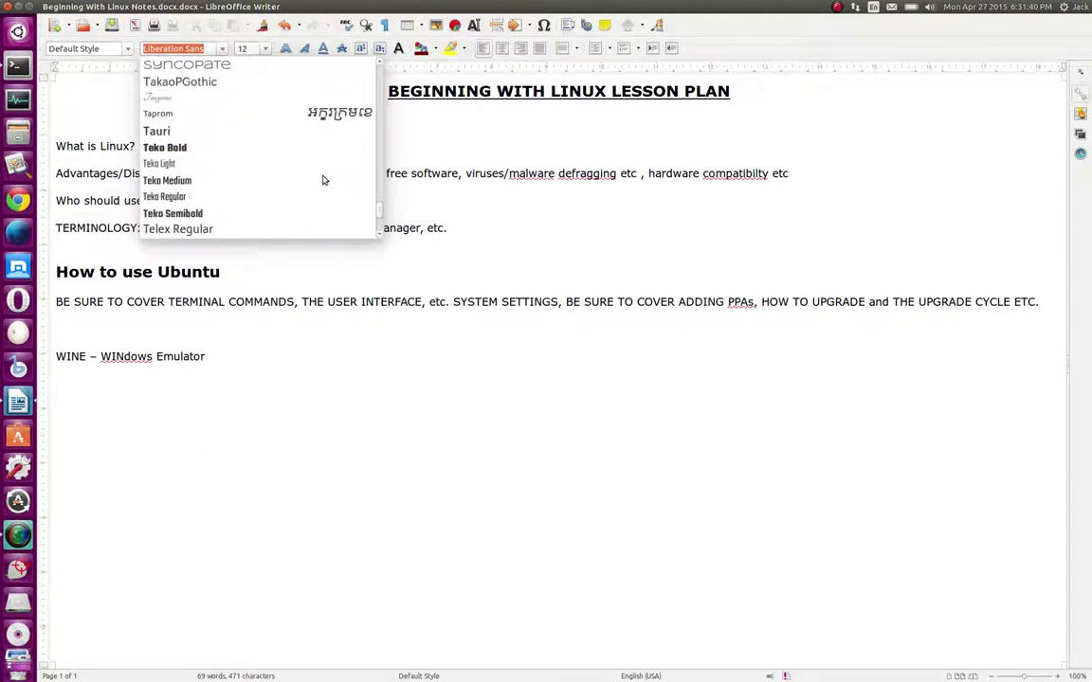
scroll(322, 180, "down", 10)
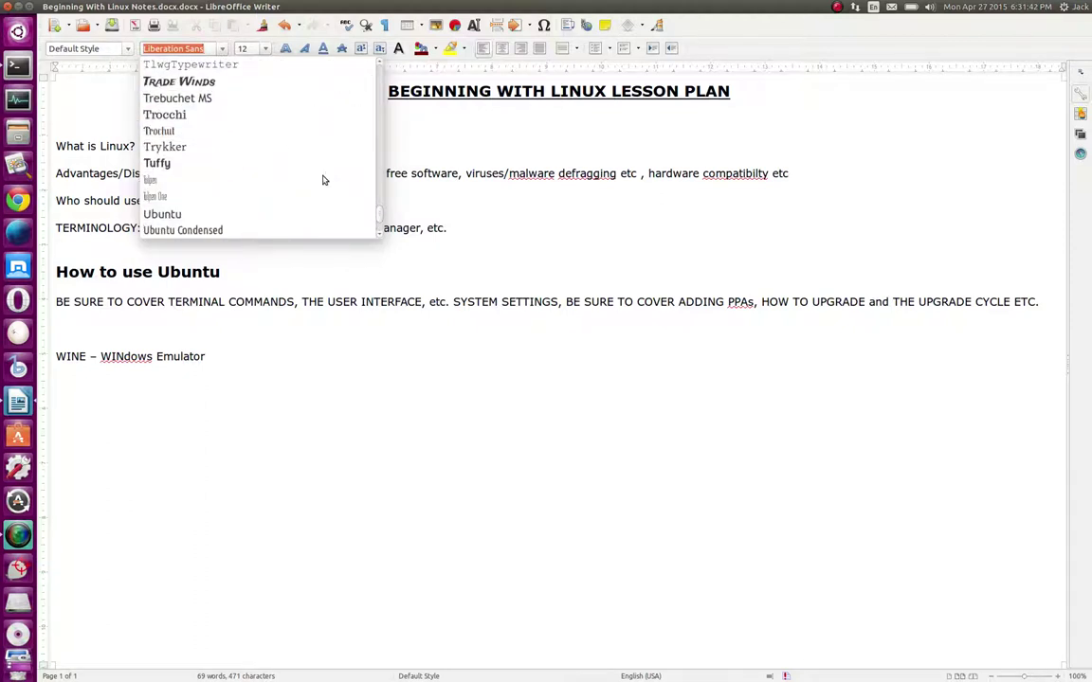
scroll(322, 180, "down", 10)
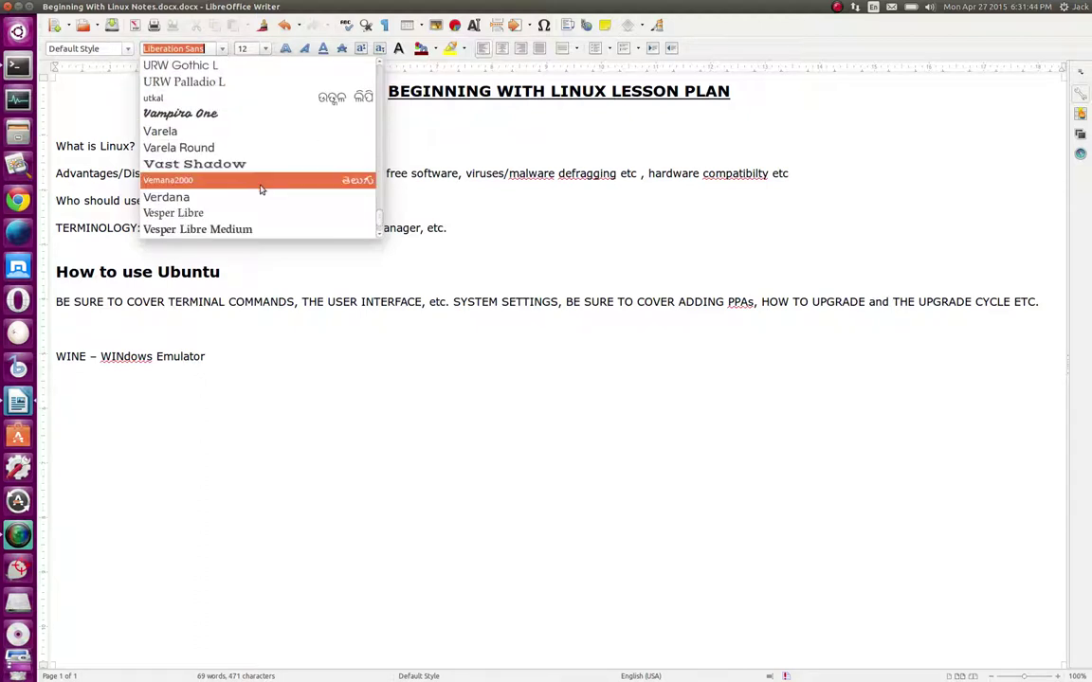
left_click(248, 197)
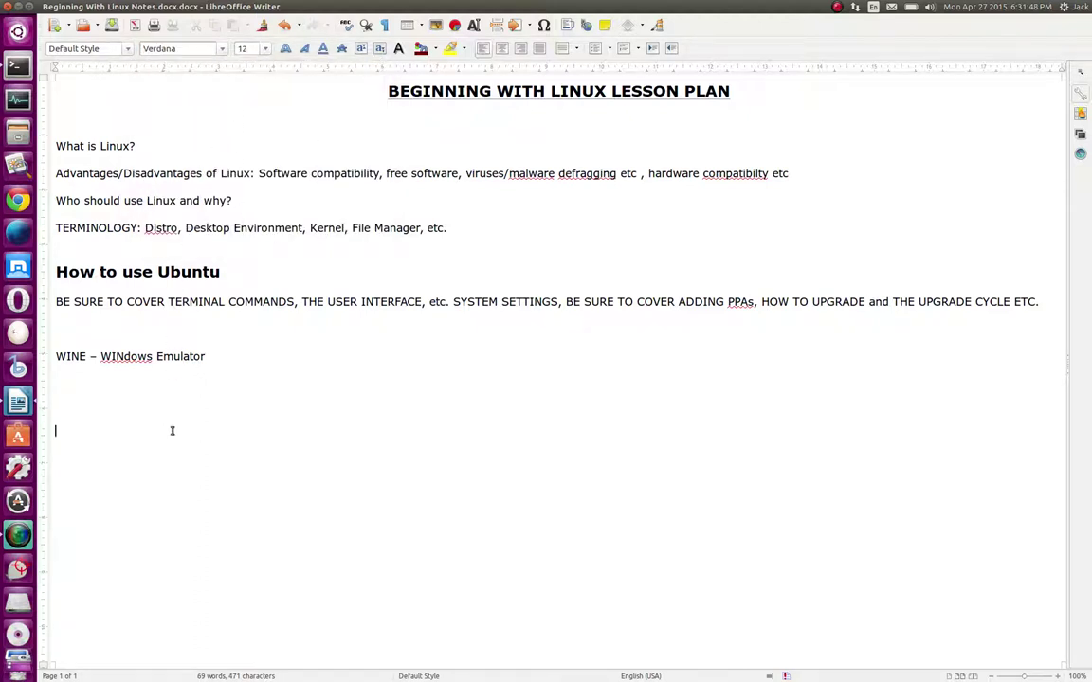
Type the author's name in 14 pt Verdana on the line below the WINE entry
type("Jack Sprat")
left_click(265, 48)
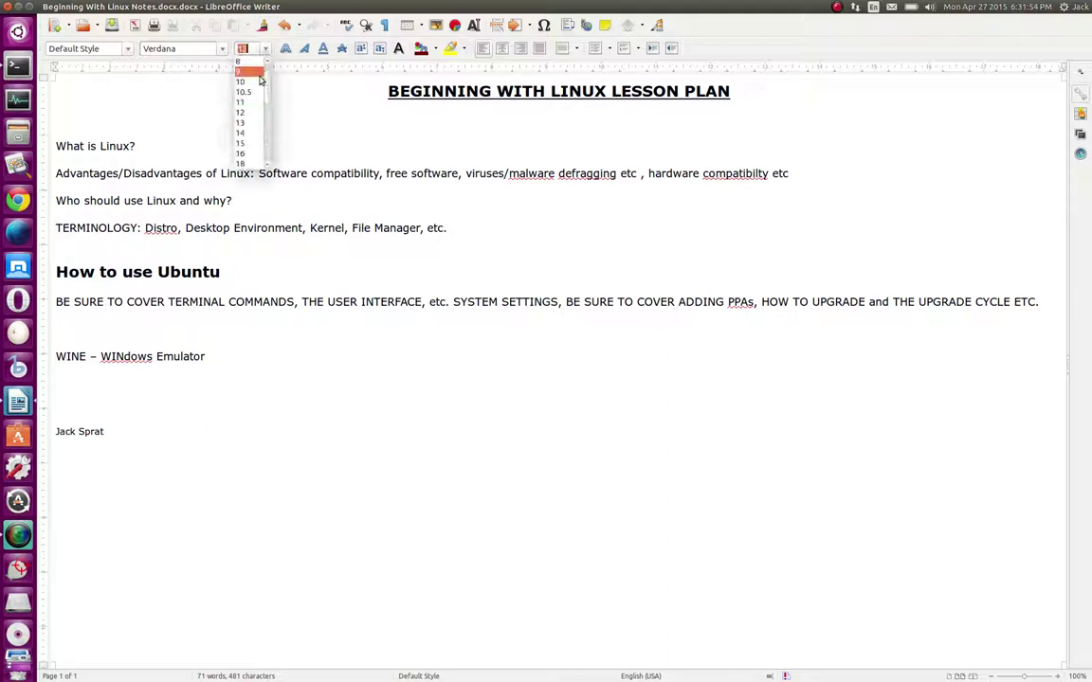
left_click(249, 132)
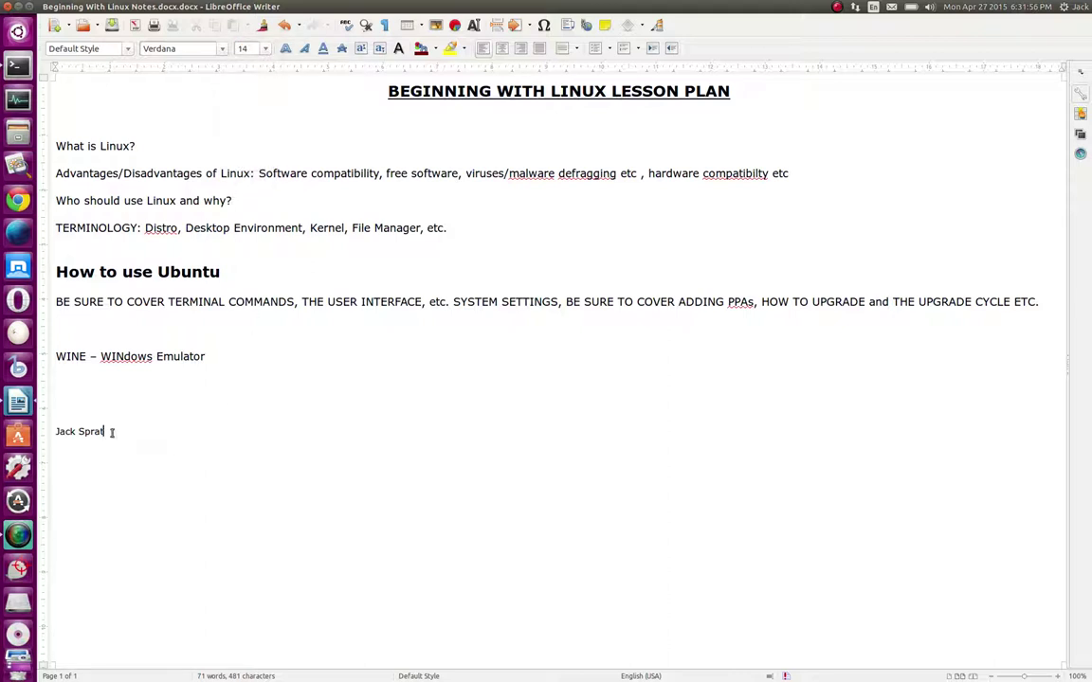
key("BackSpace")
key("BackSpace")
key("BackSpace")
key("BackSpace")
key("BackSpace")
key("BackSpace")
key("BackSpace")
key("BackSpace")
key("BackSpace")
key("BackSpace")
type("Jack")
key("BackSpace")
key("BackSpace")
key("BackSpace")
key("BackSpace")
key("BackSpace")
left_click(265, 48)
left_click(226, 124)
left_click(263, 389)
type("Jack Spr")
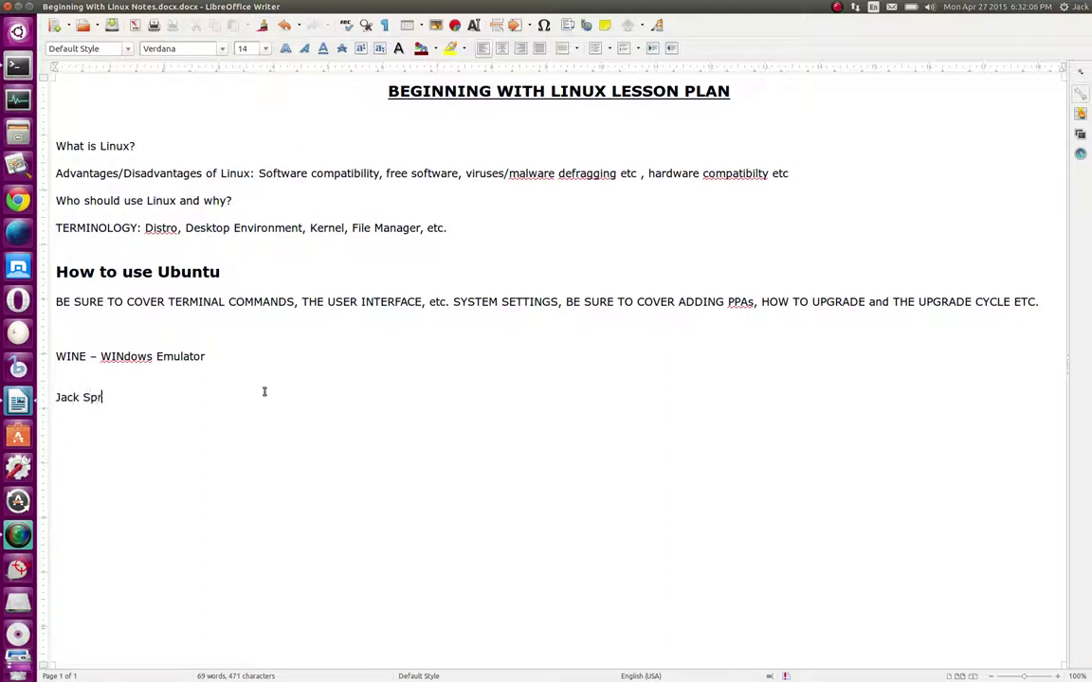
type("at")
Search the HUD for 'center' and browse the Format menu without applying anything
key("alt")
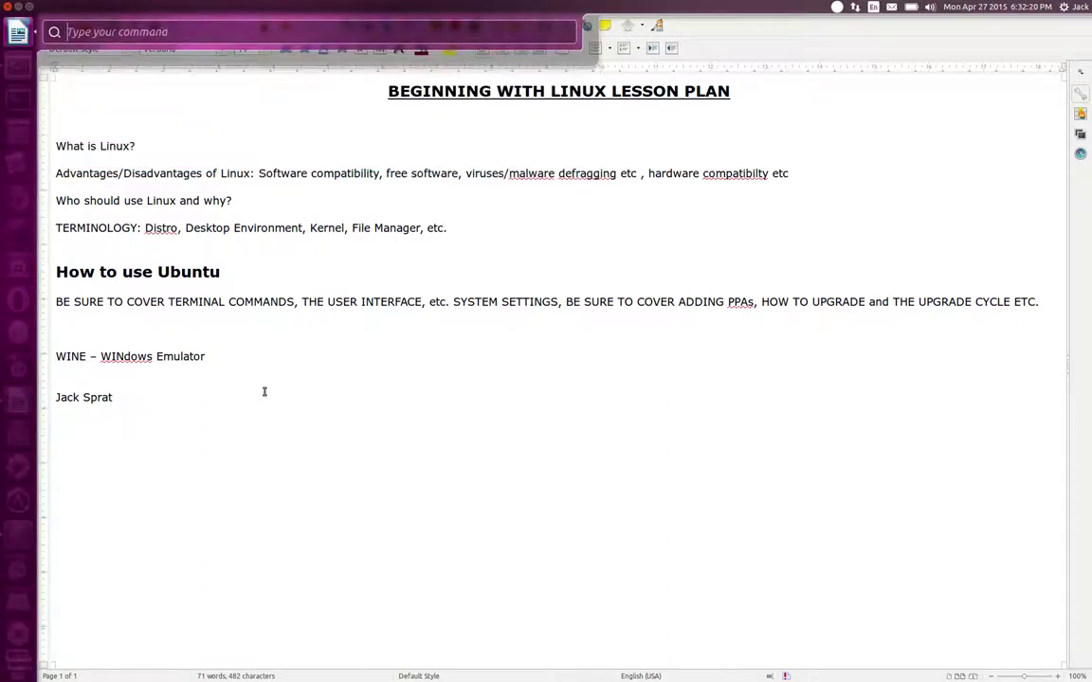
type("center")
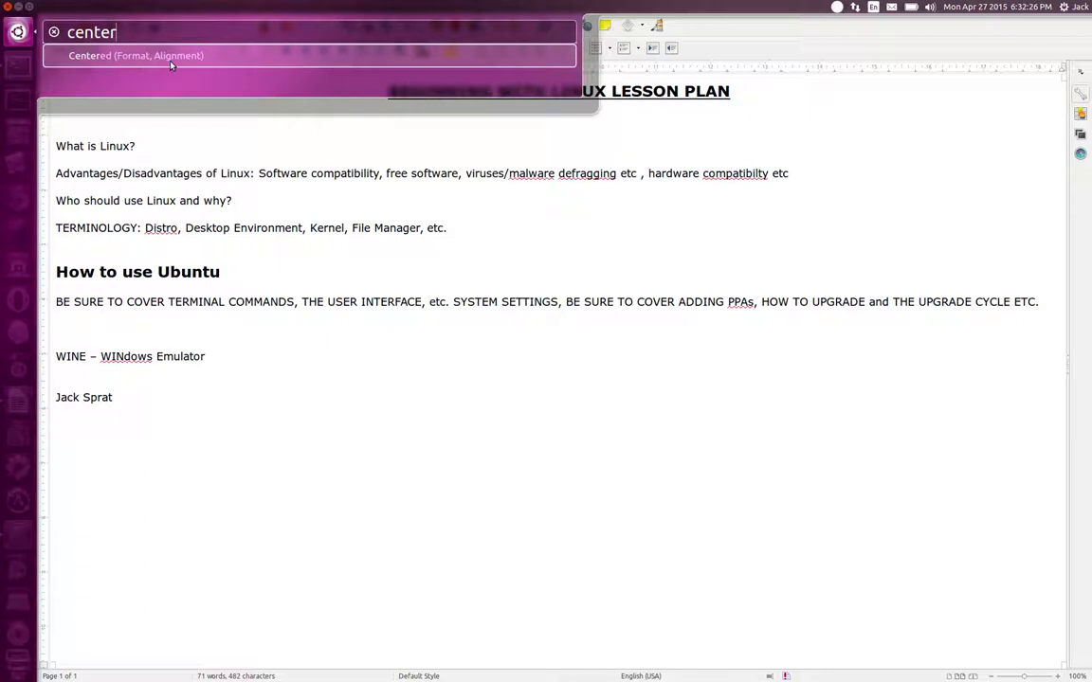
left_click(204, 411)
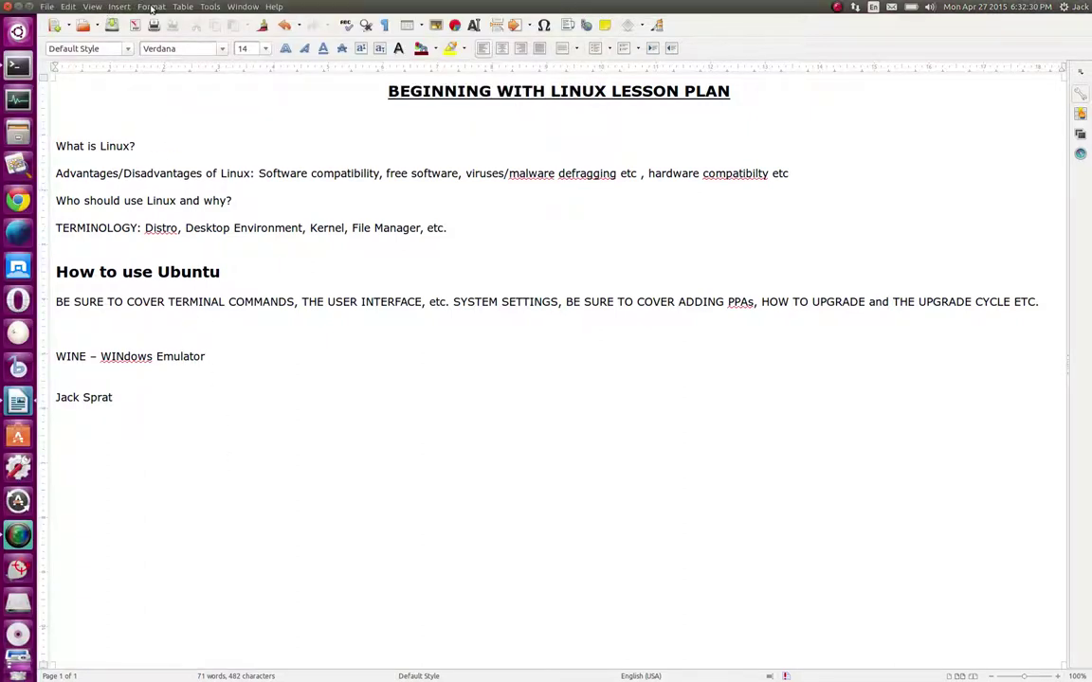
left_click(152, 6)
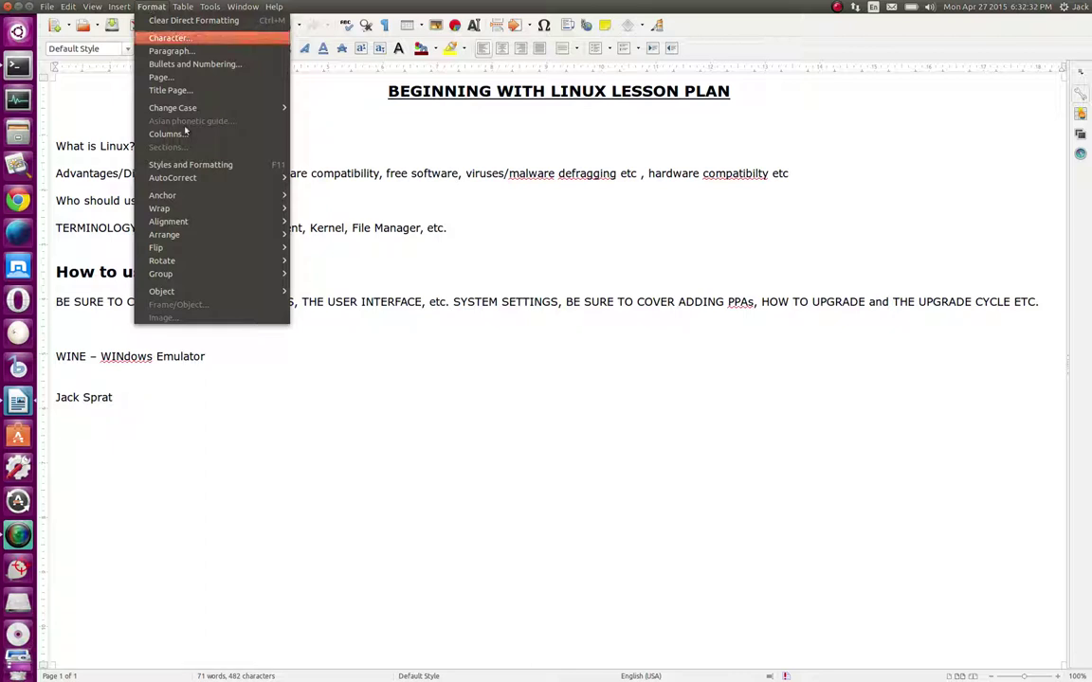
mouse_move(216, 230)
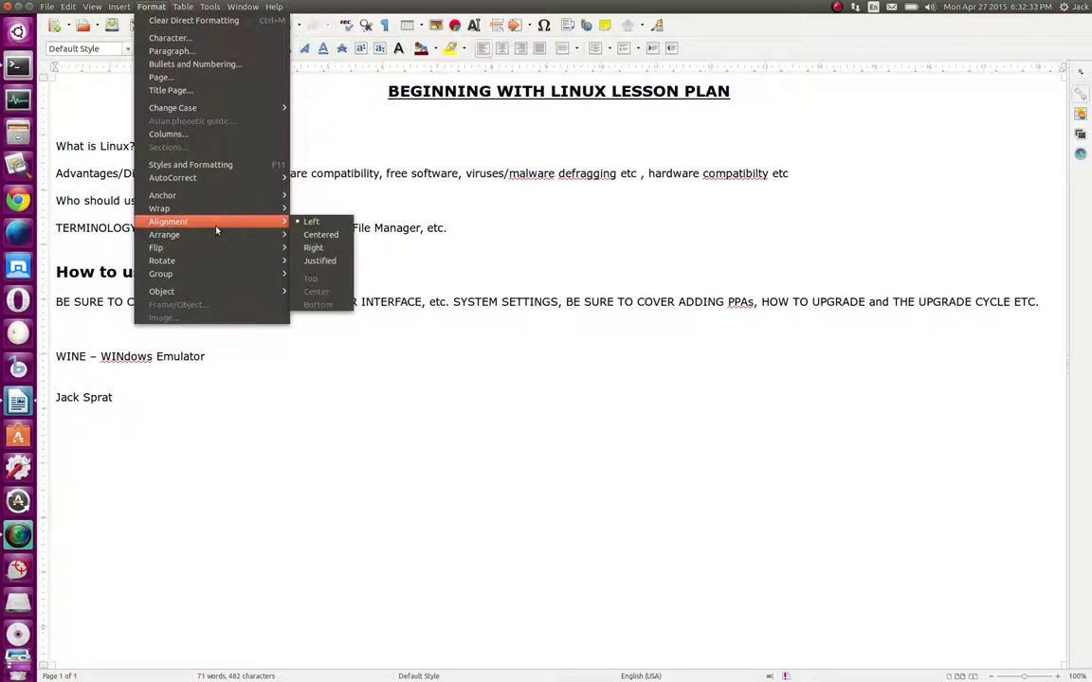
left_click(321, 406)
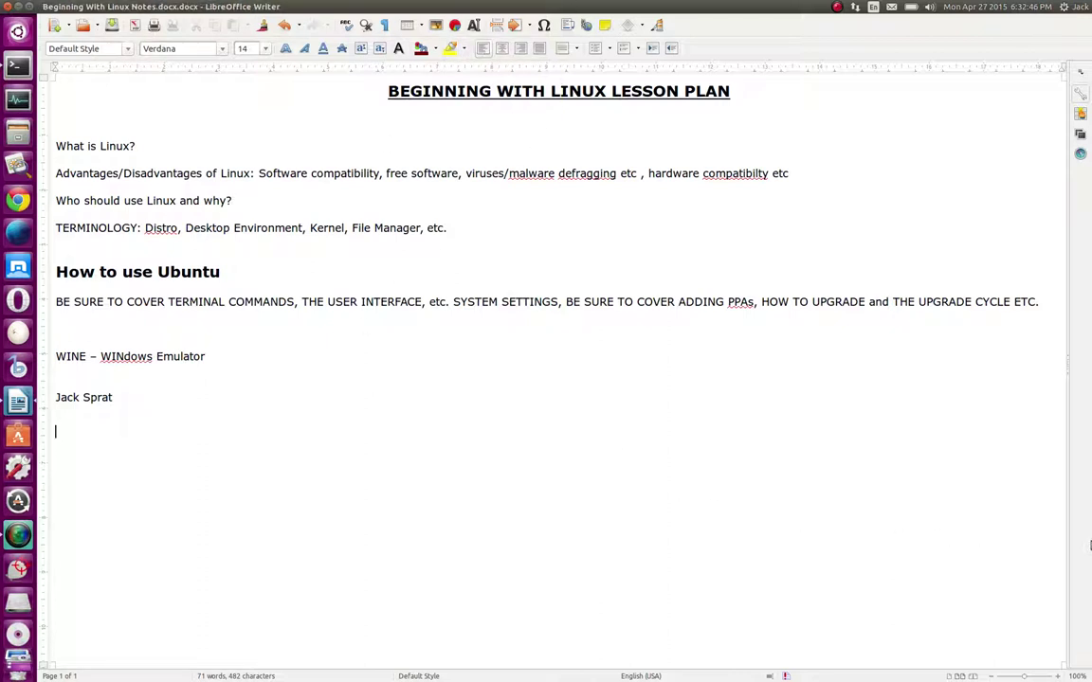
Centre the name line, delete its trailing space, then left-align it again with Ctrl+L
left_click(204, 396)
key("alt")
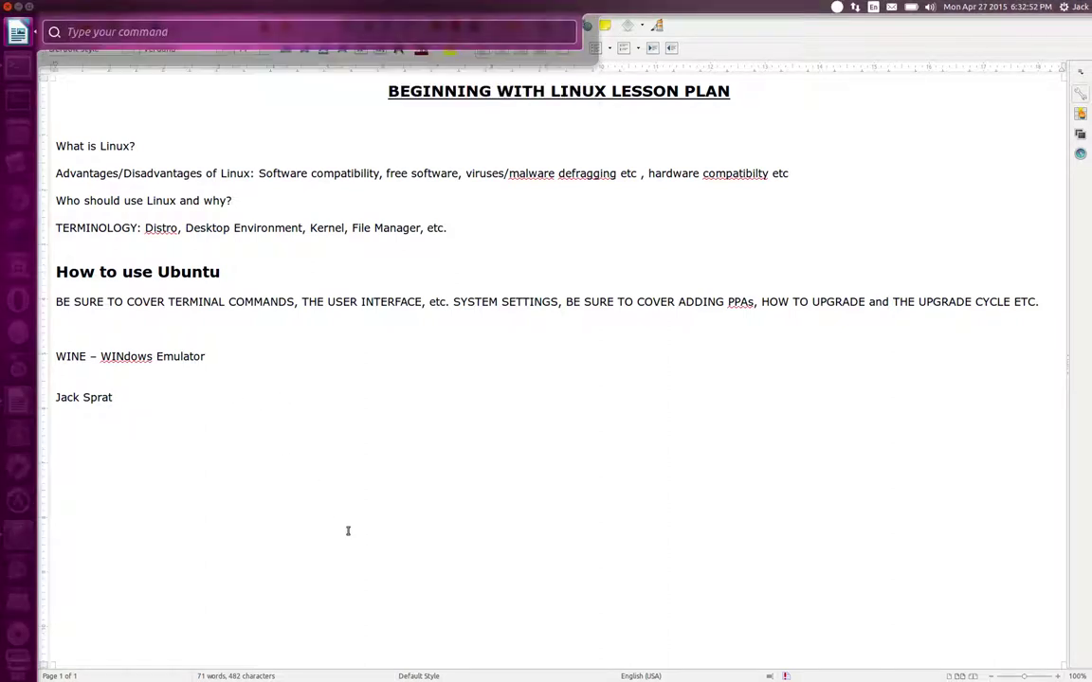
type("center")
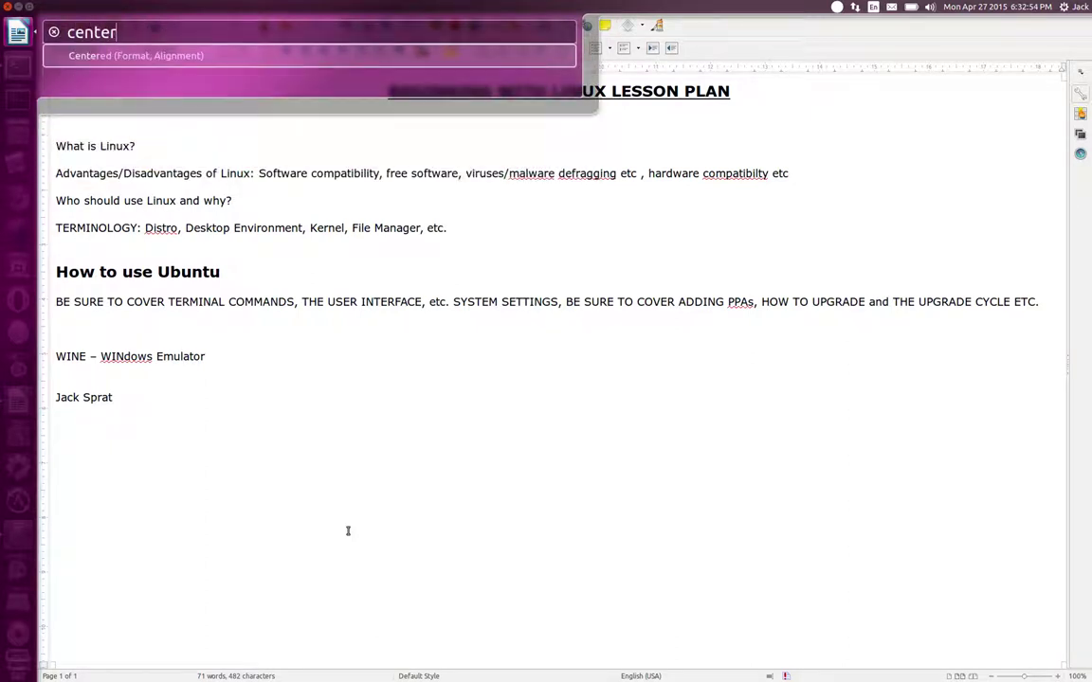
key("Return")
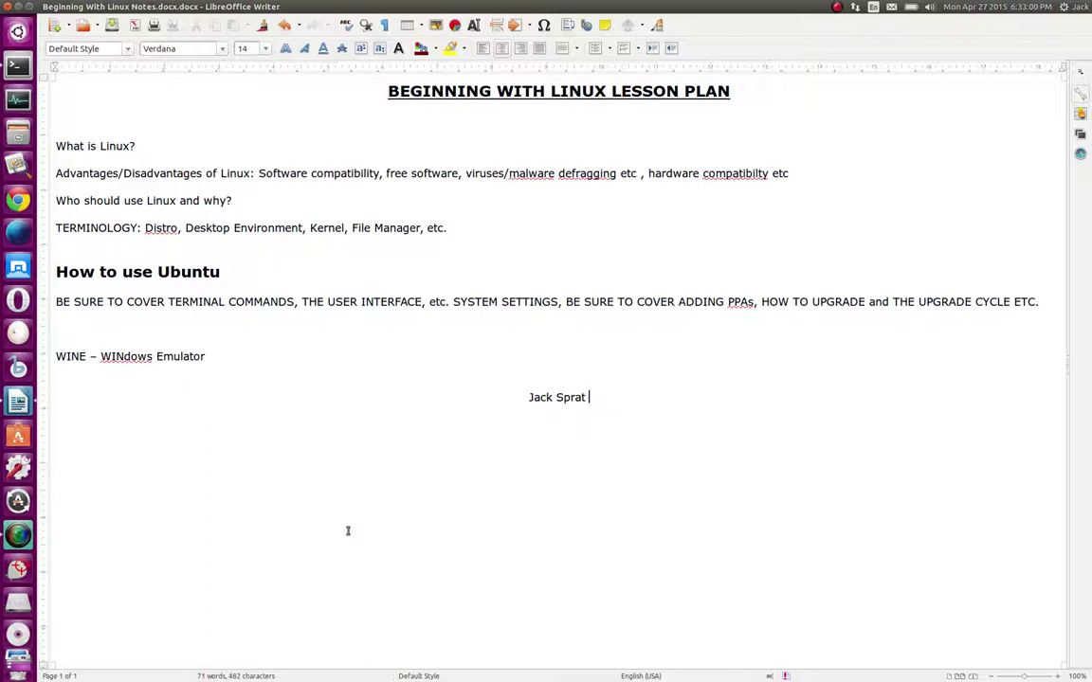
key("BackSpace")
key("ctrl+l")
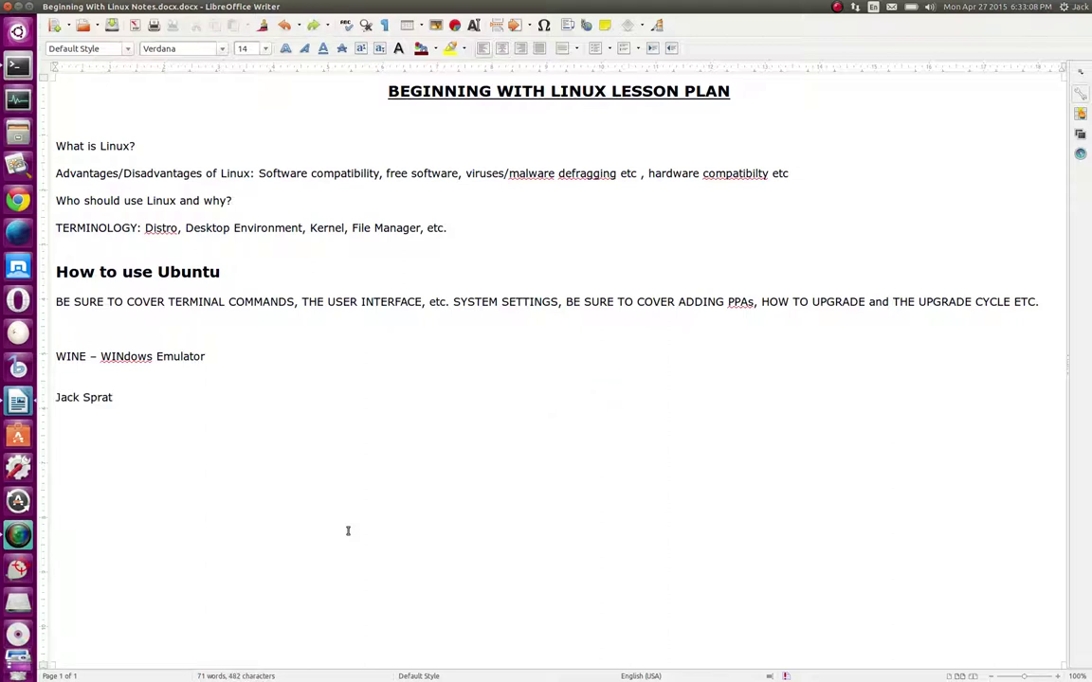
Add an empty line below the name and centre-align it with the HUD 'center' command
key("Return")
key("alt")
type("center")
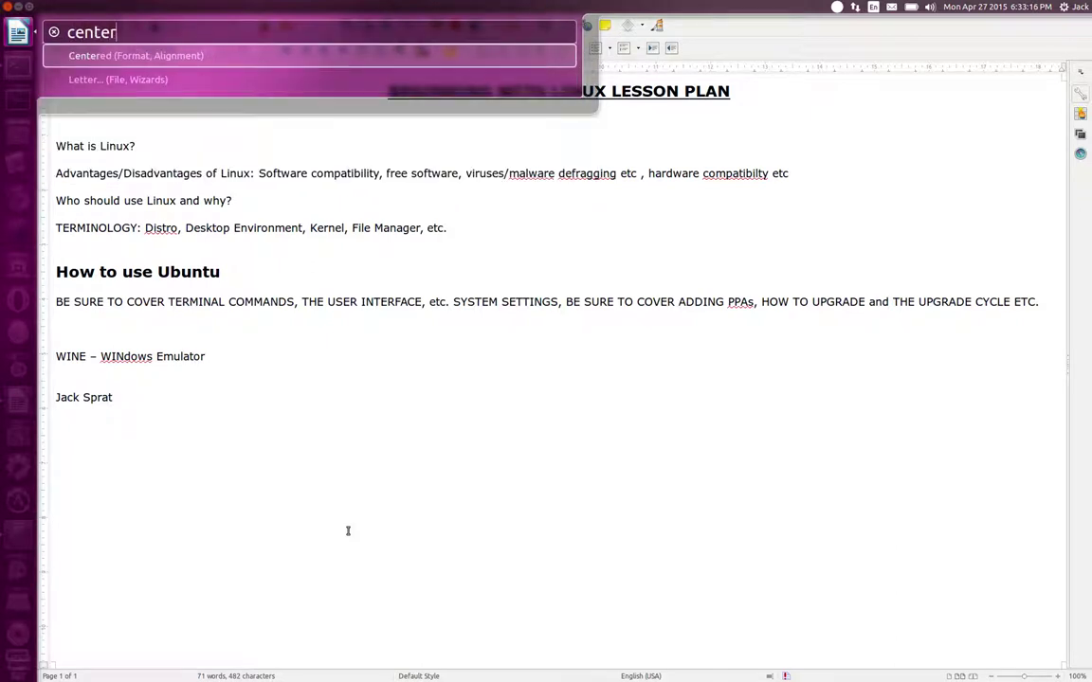
key("Return")
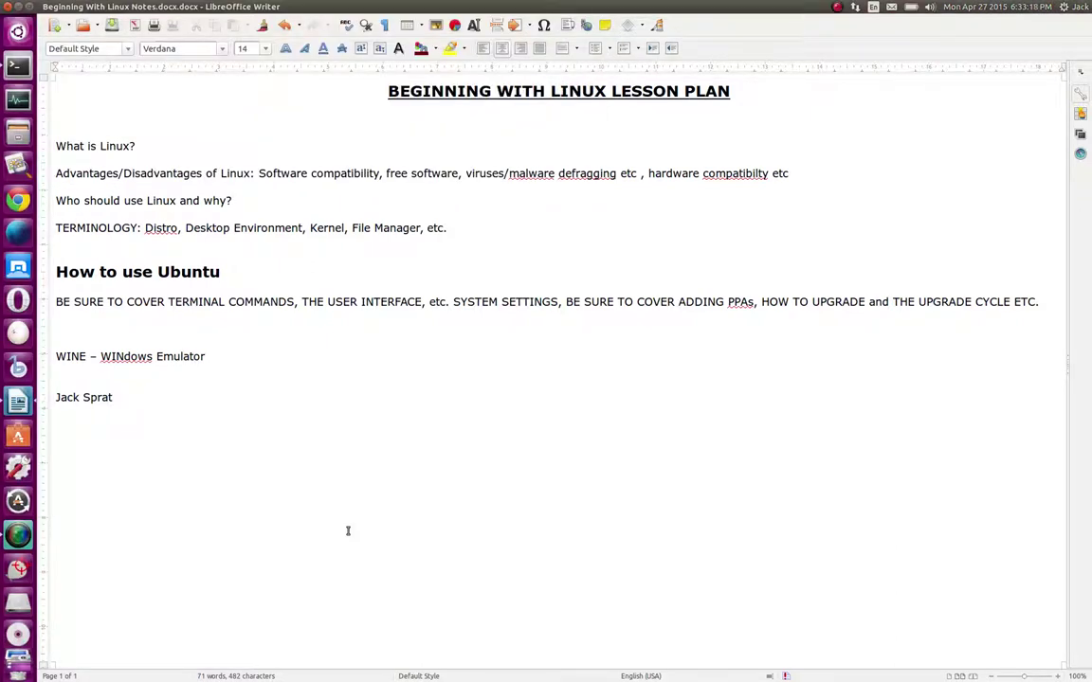
Type centred 'Mary Had A Little Lamb', then a right-aligned line 'Whose fleece was white as snow'
type("Mary Had A Little La")
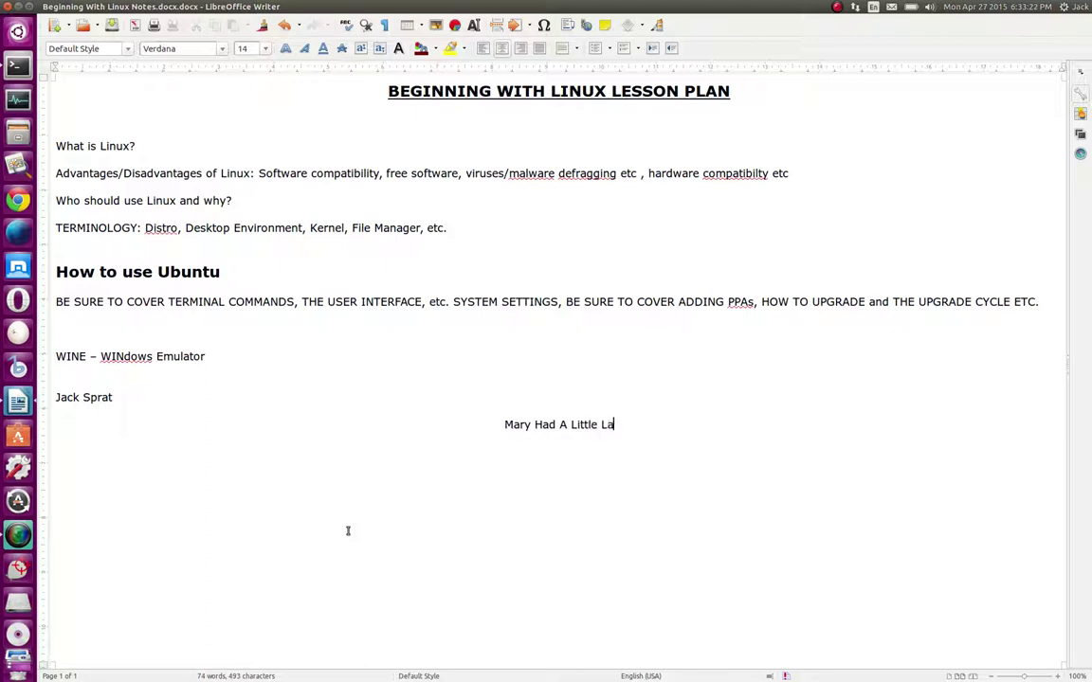
type("mb")
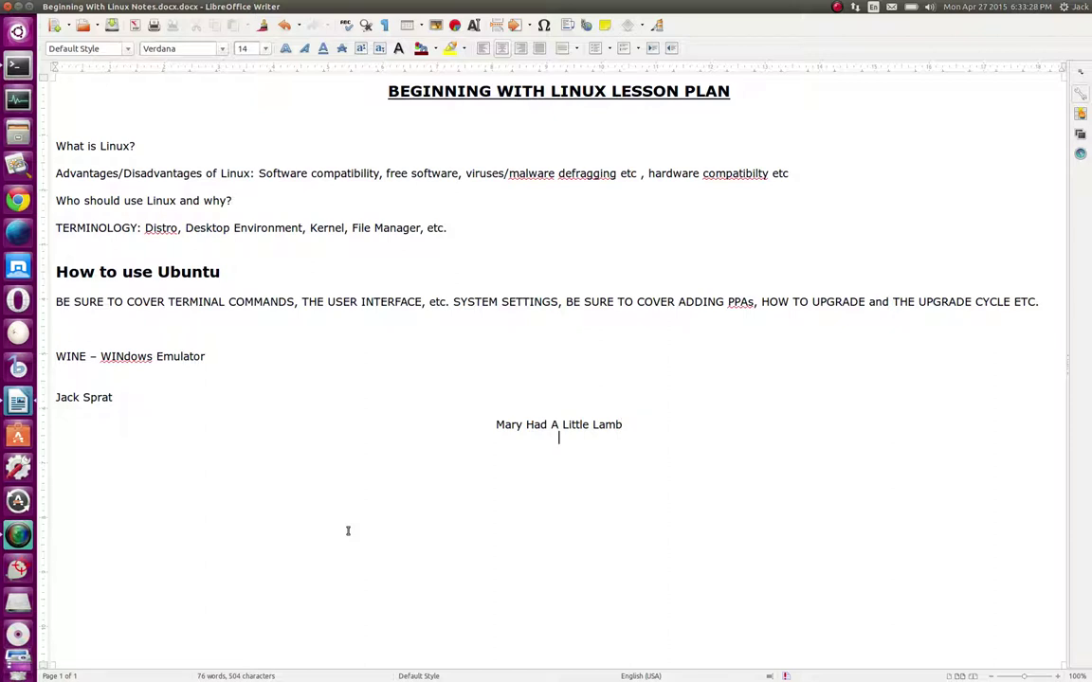
key("Return")
key("alt")
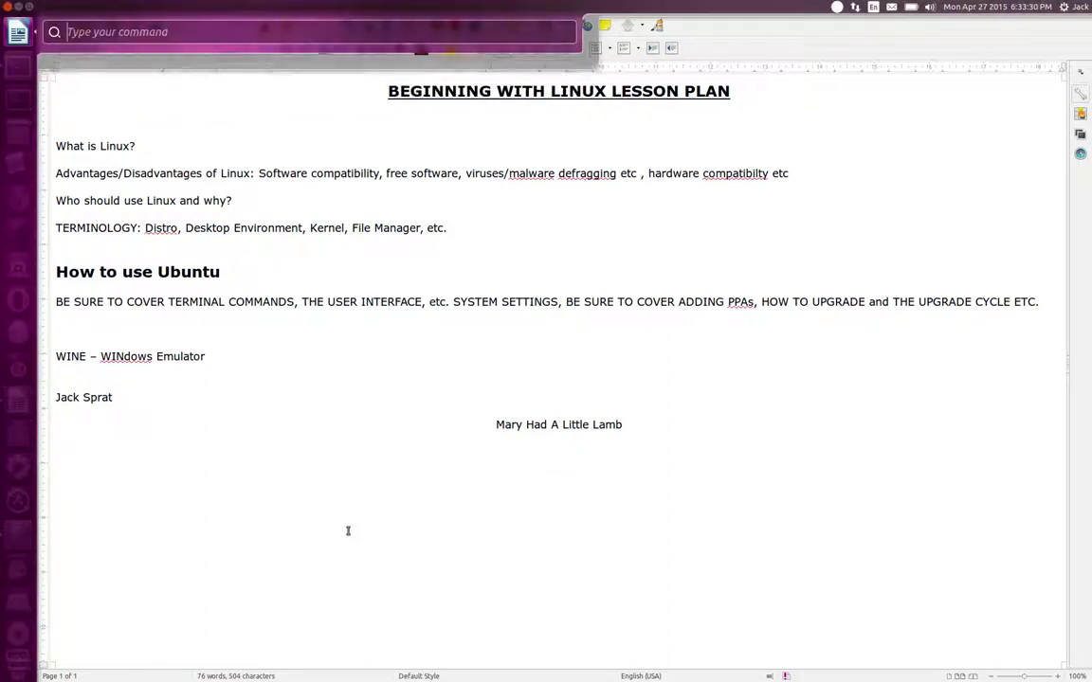
type("right")
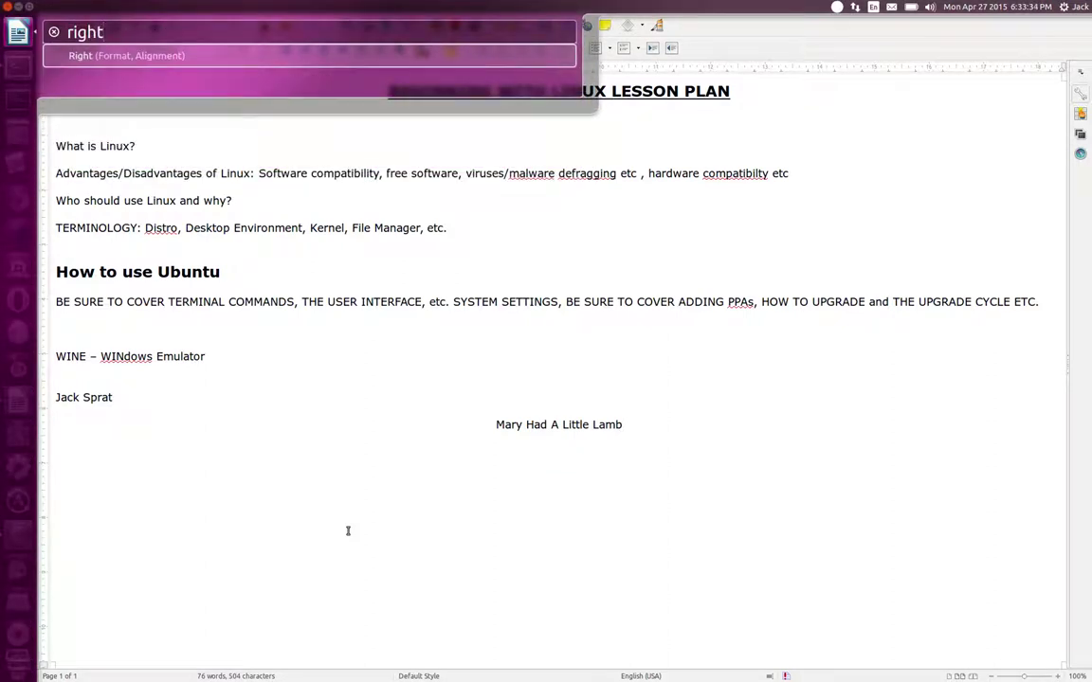
key("Return")
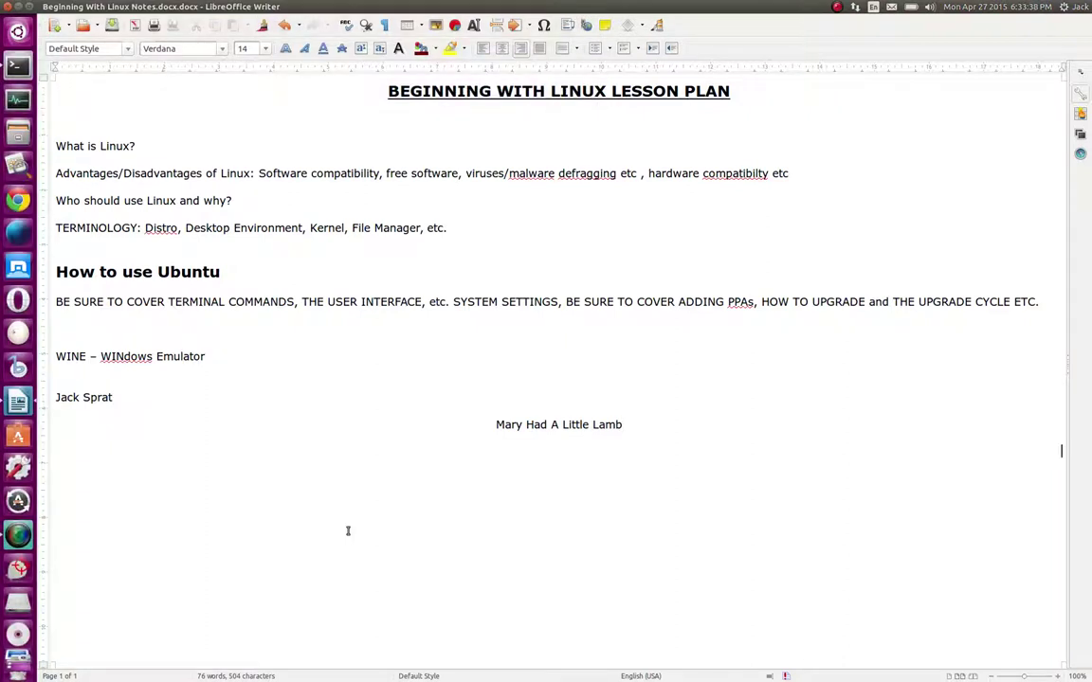
type("Whose fleece was whit")
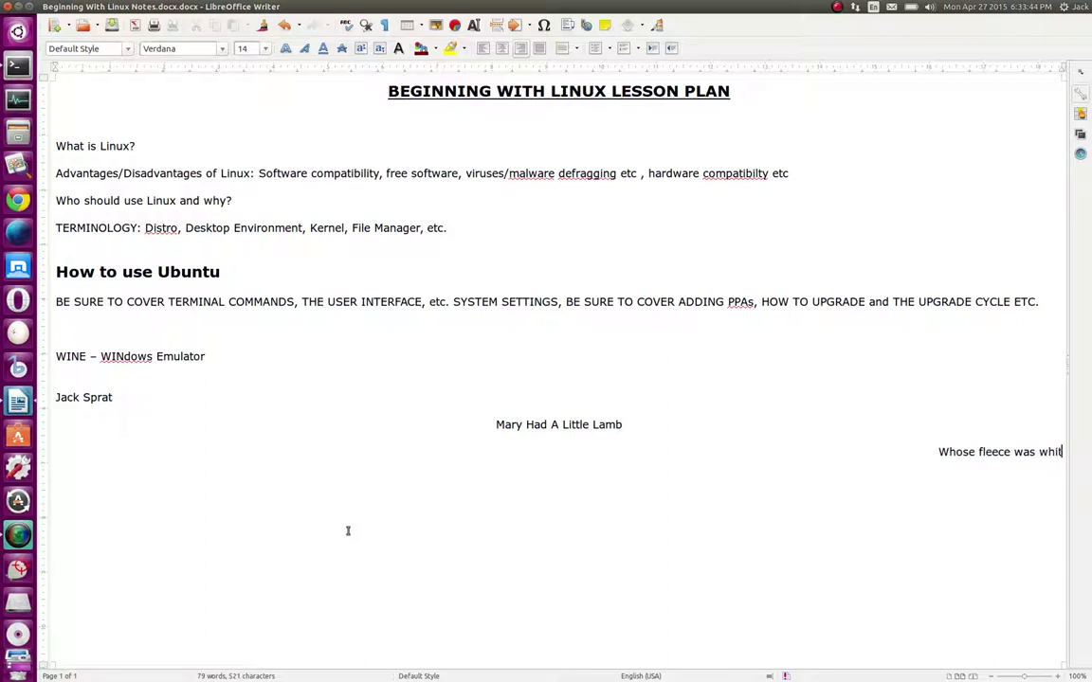
type("e as snow")
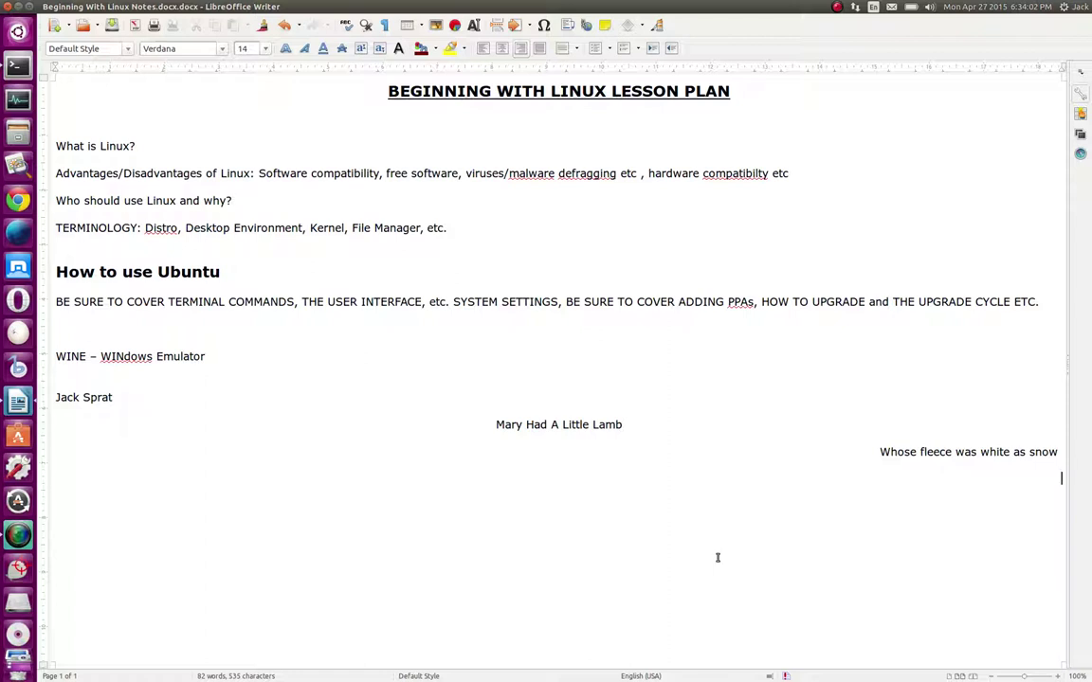
key("alt")
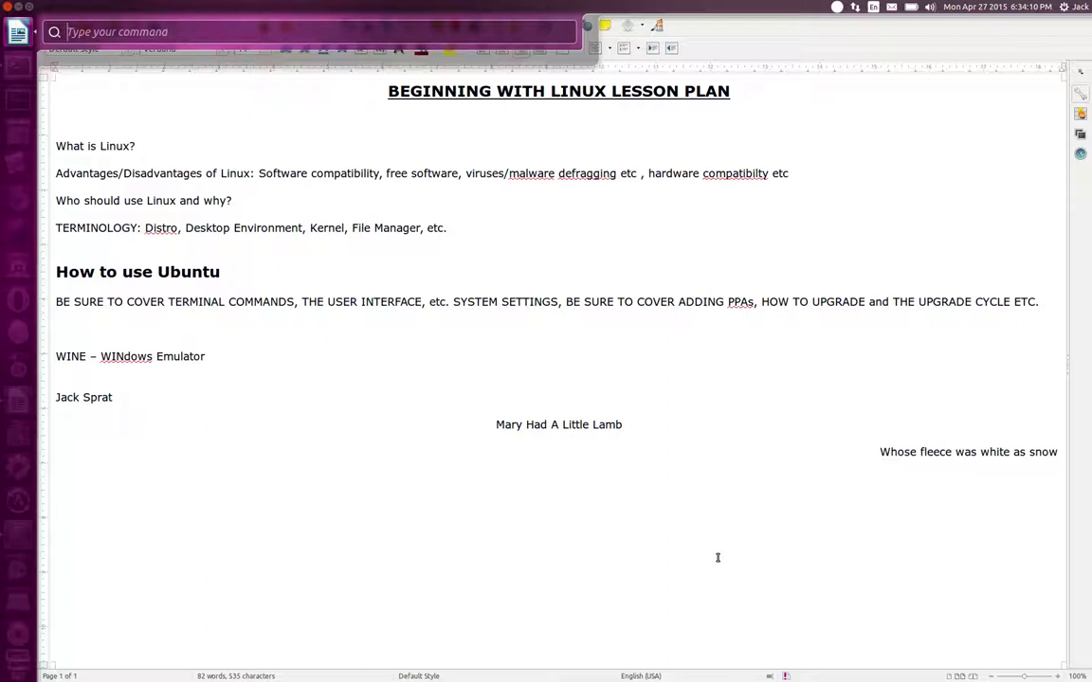
key("Escape")
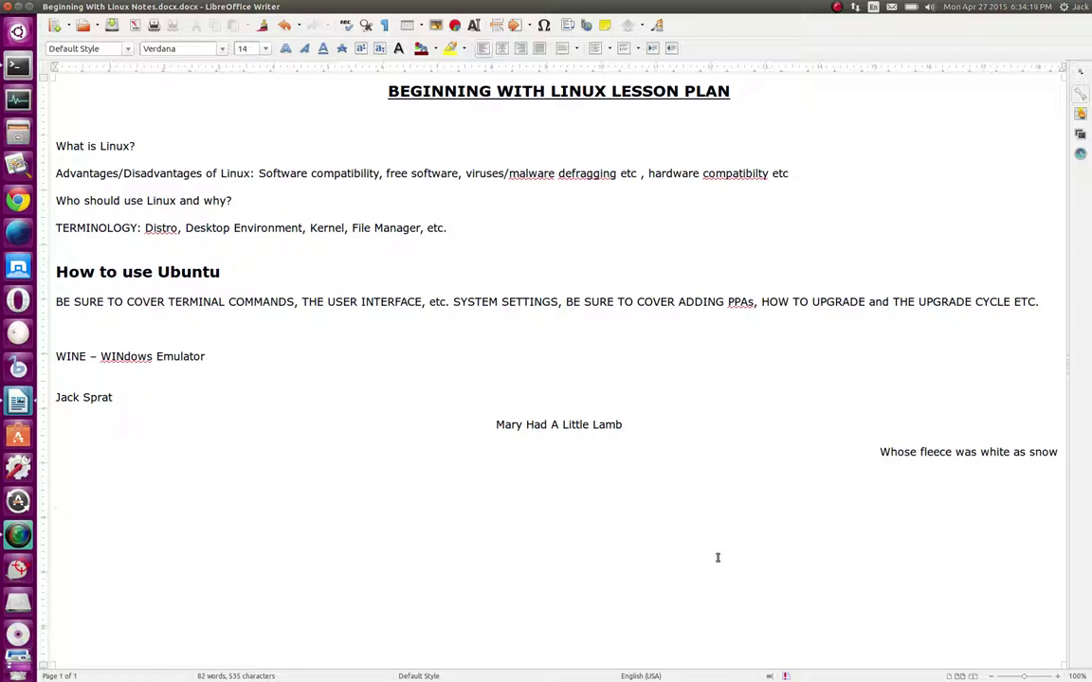
key("alt")
key("alt")
key("alt")
mouse_move(52, 7)
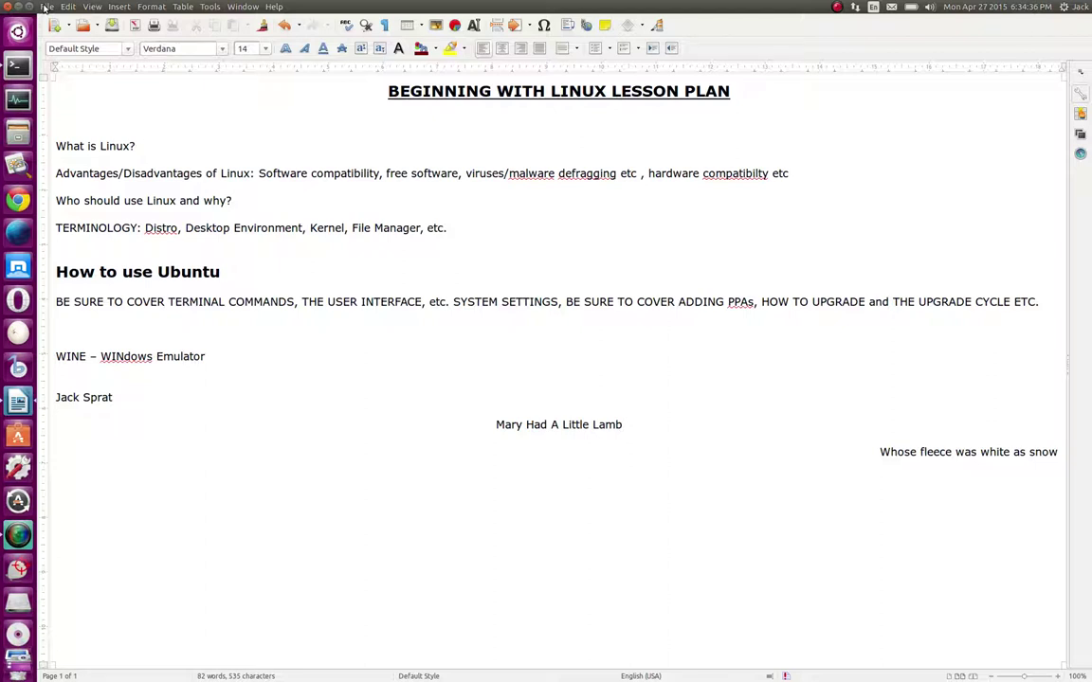
Open and dismiss the File menu and the command search without choosing anything
left_click(45, 8)
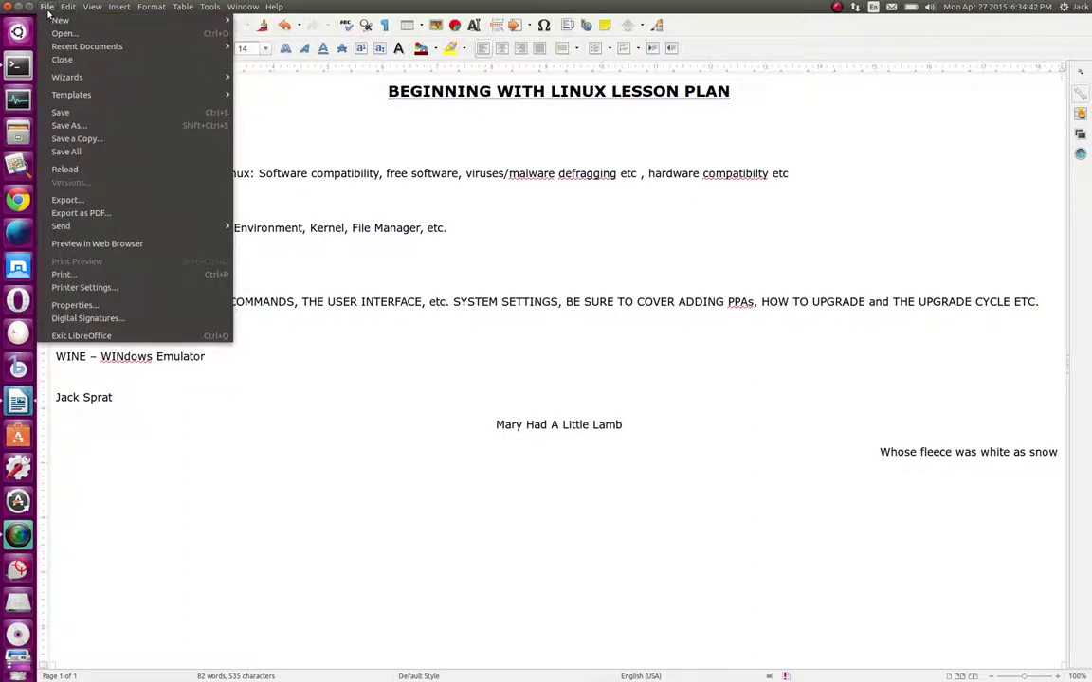
mouse_move(55, 21)
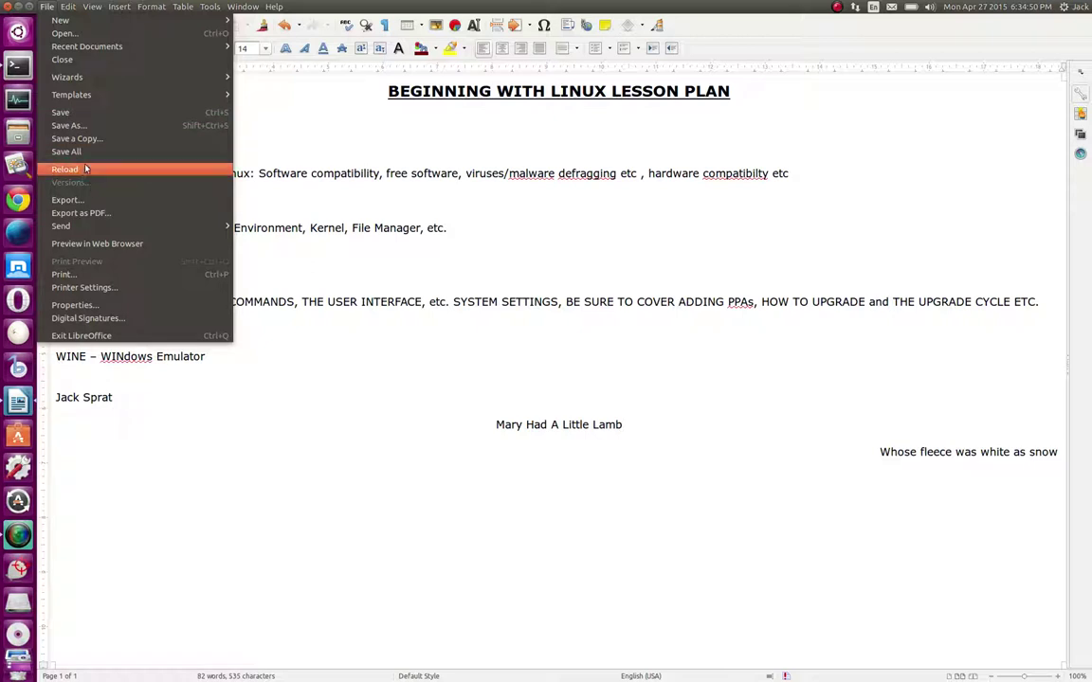
left_click(202, 466)
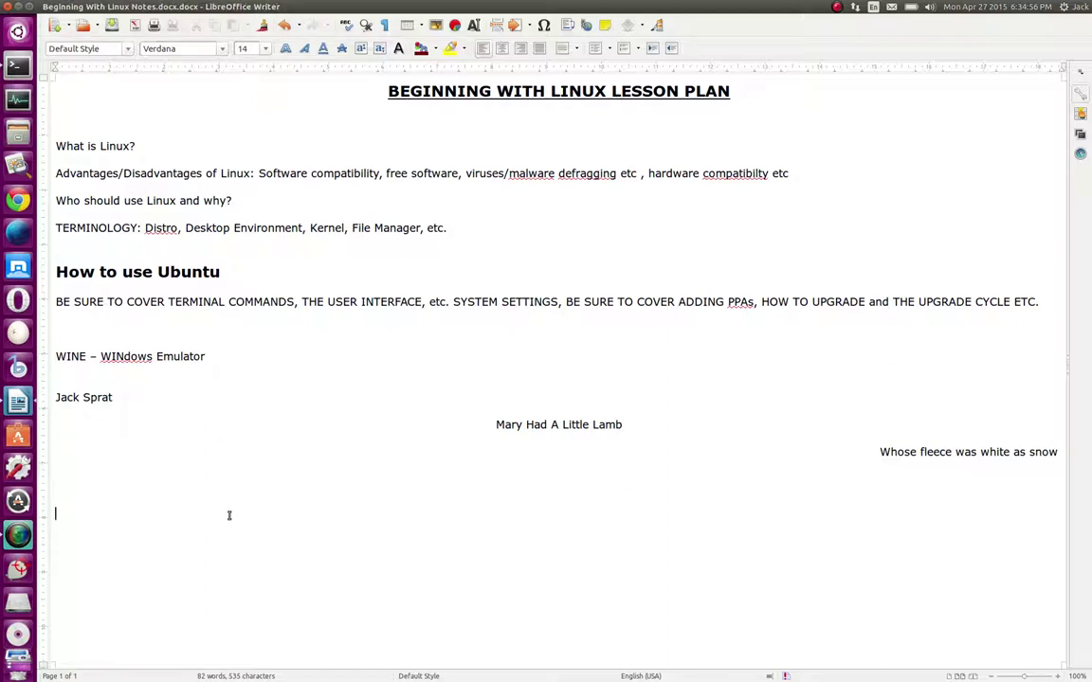
key("alt")
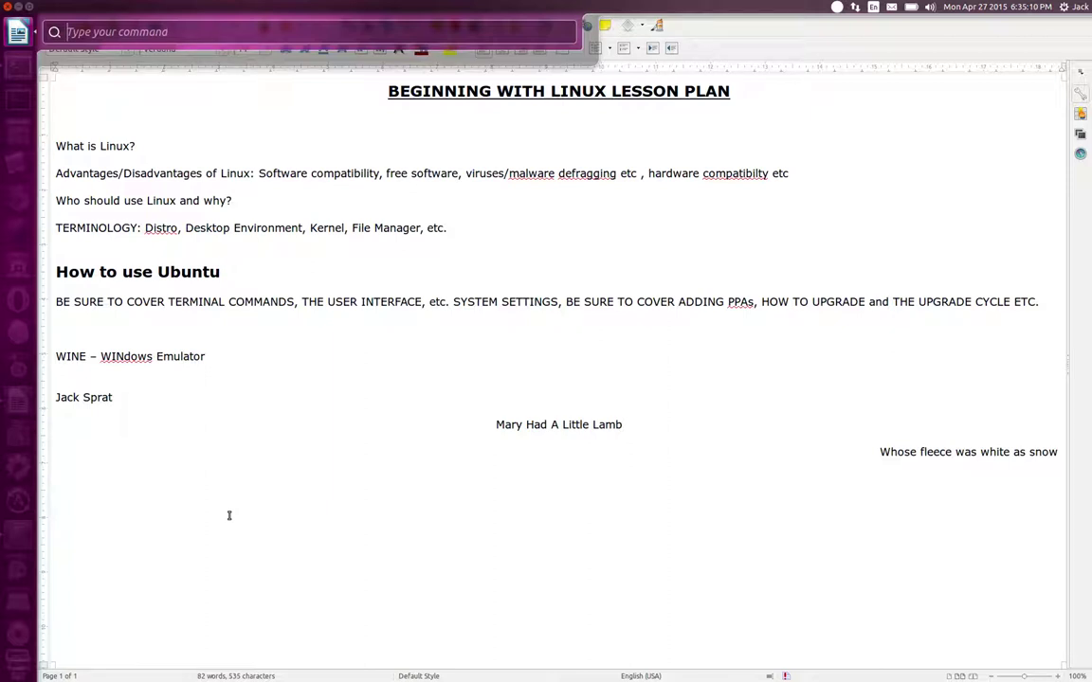
left_click(229, 514)
Delete the lines from the name through the rhyme, removing the stray 'J' as well
left_click_drag(59, 393, 819, 482)
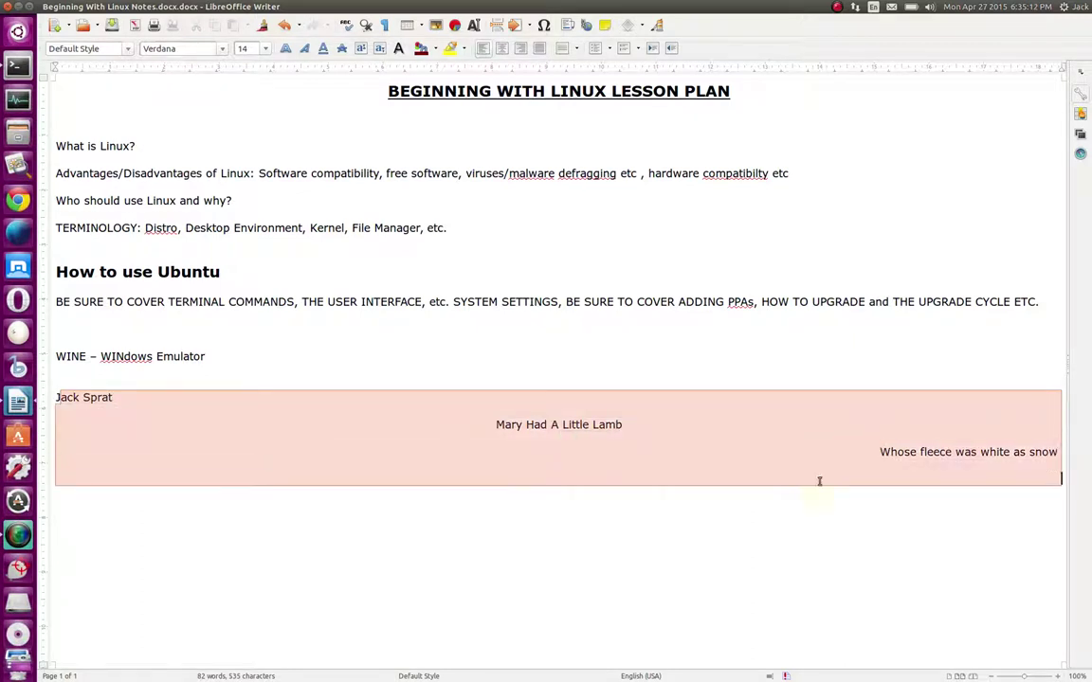
type("J")
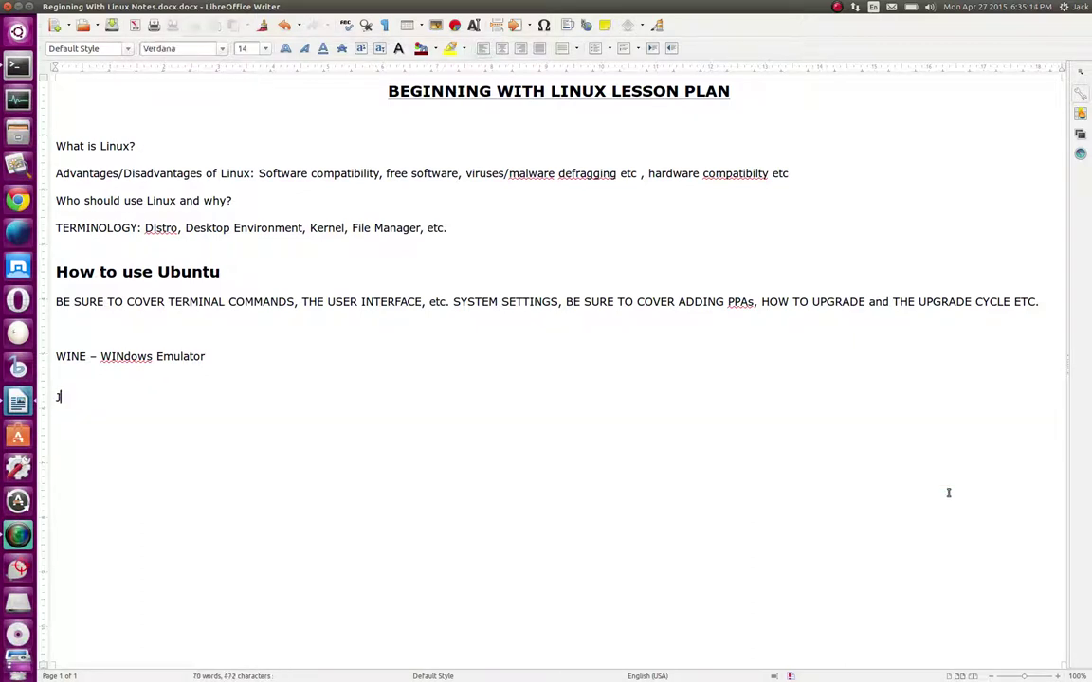
key("BackSpace")
key("BackSpace")
Add an empty line below 'WINE – WINdows Emulator' and minimize the Writer window
key("Return")
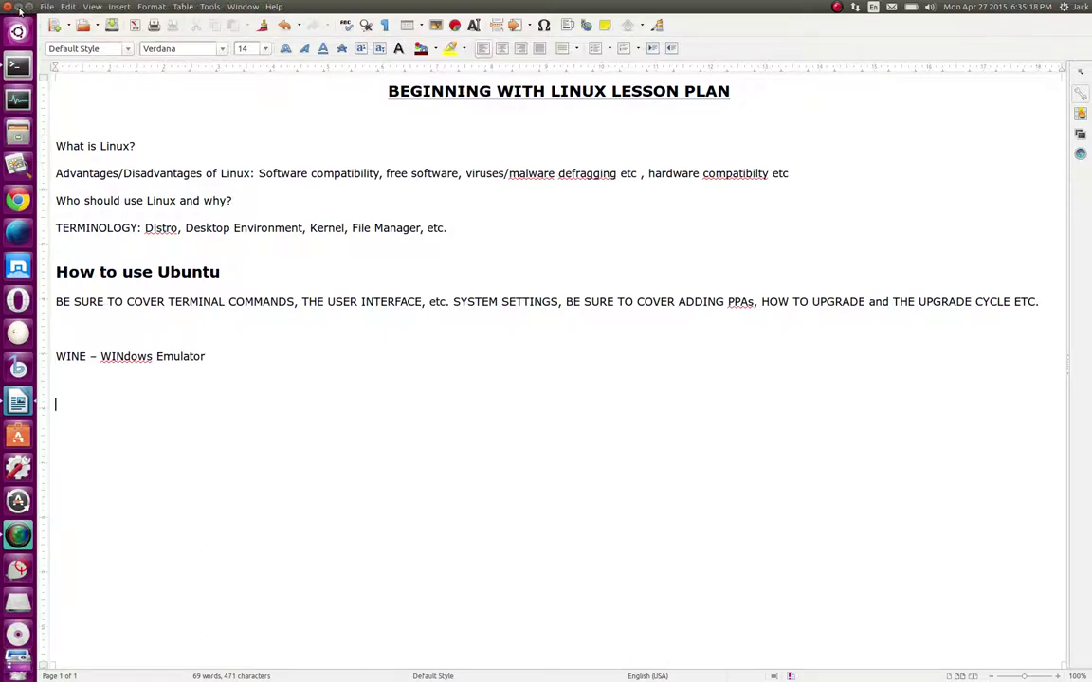
left_click(19, 8)
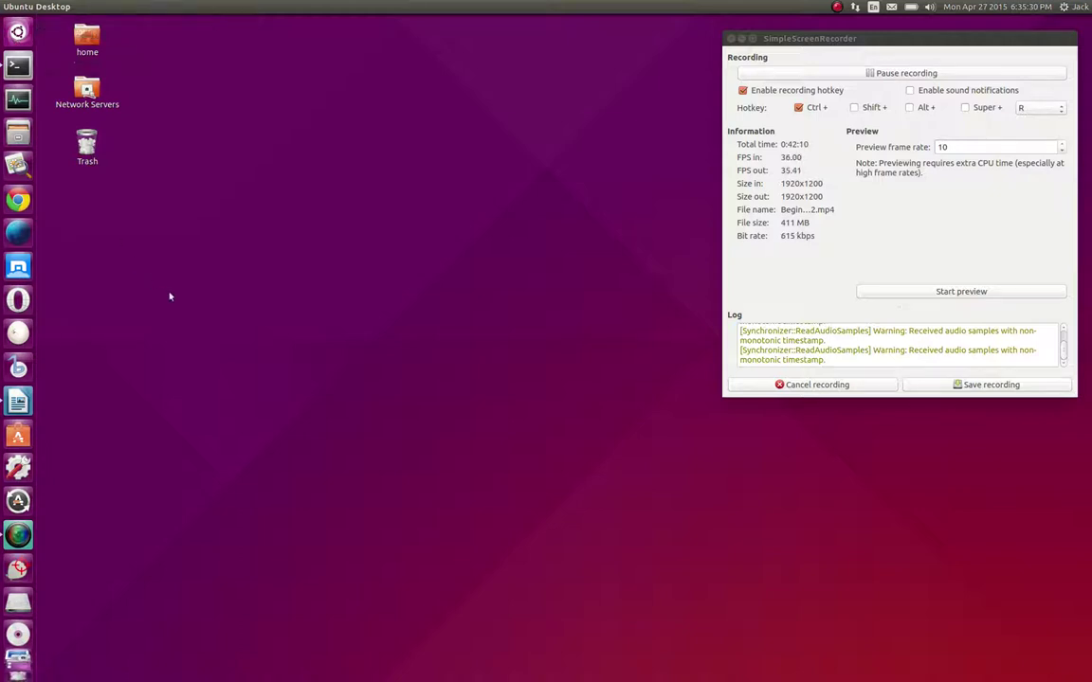
Launch System Monitor from the launcher to show its Processes list
left_click(15, 100)
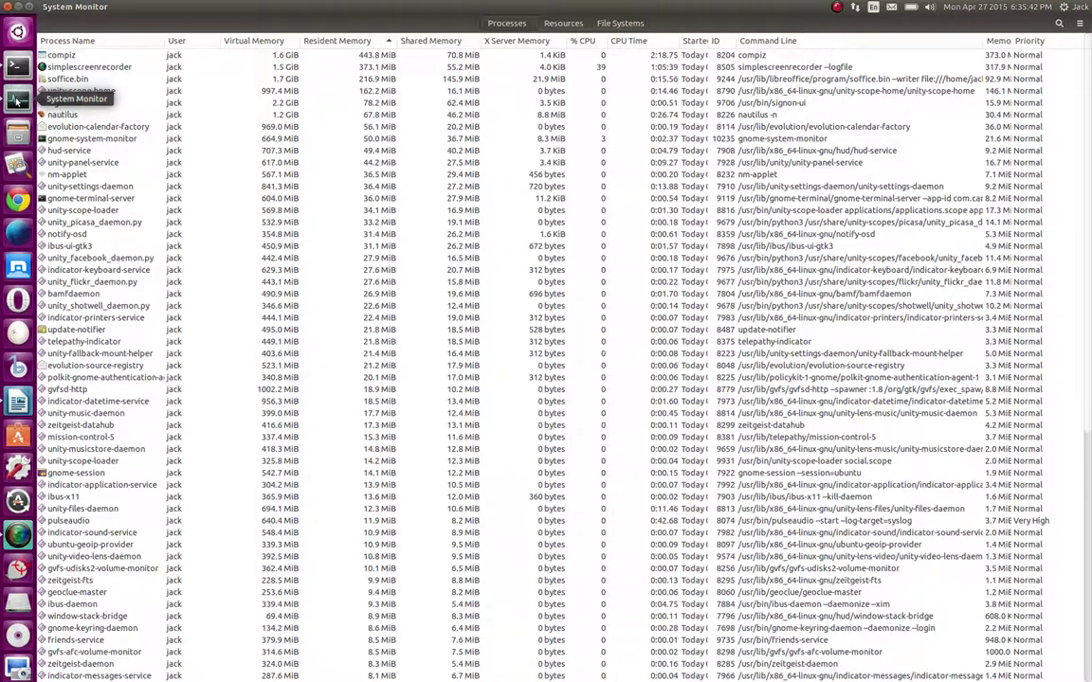
In System Monitor's HUD, type and erase test letters, then close it with Escape
key("alt")
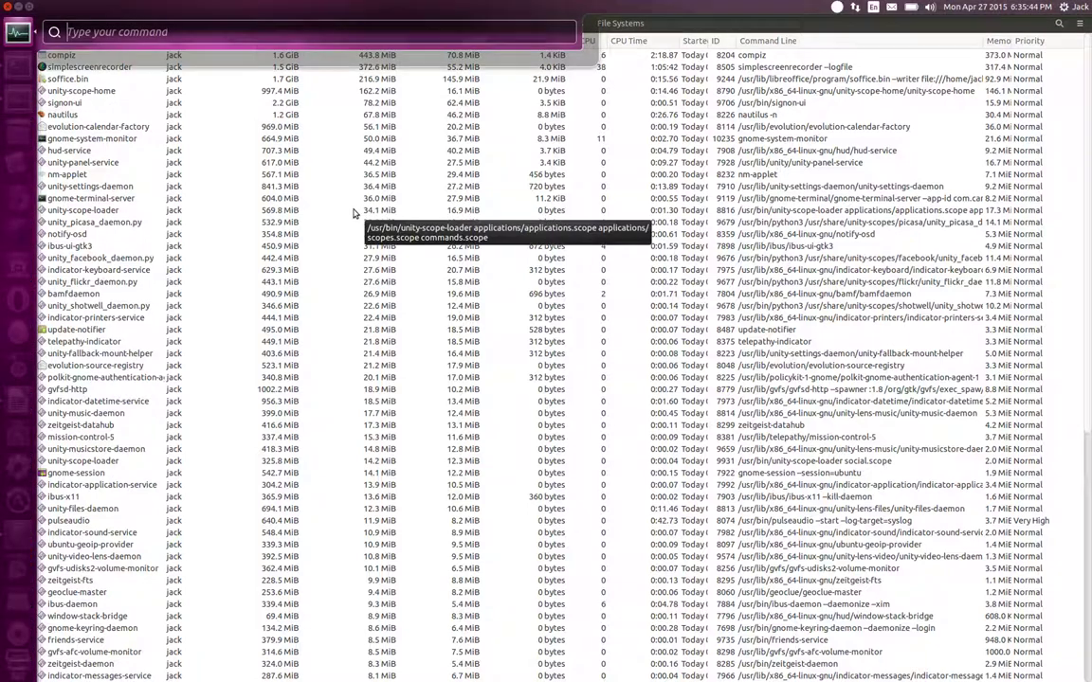
type("a")
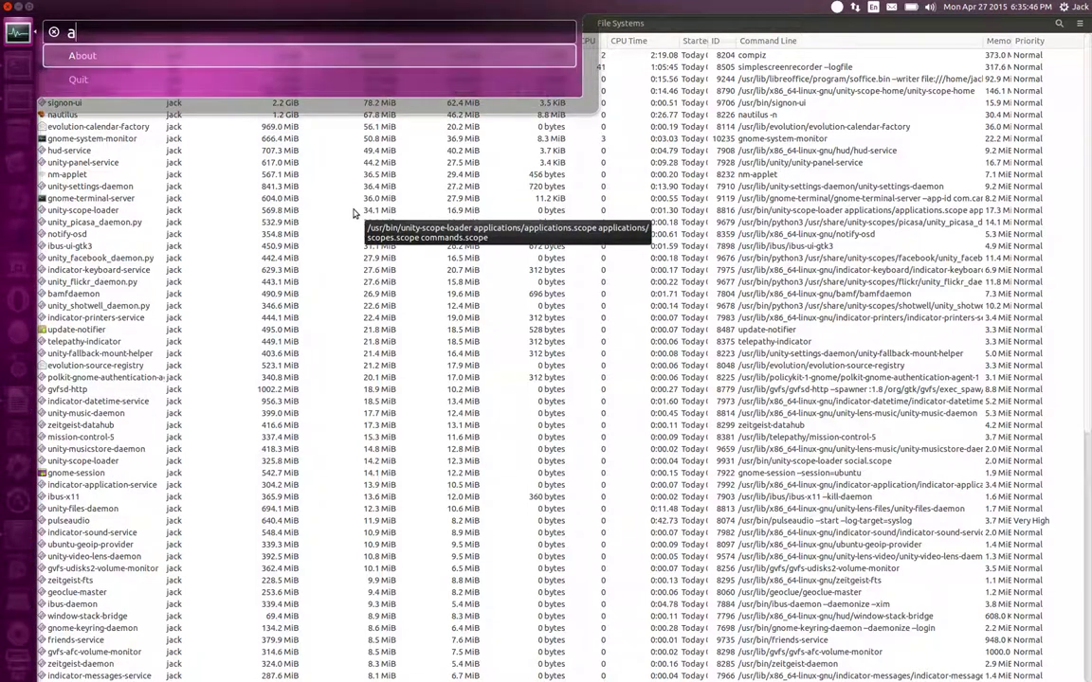
key("BackSpace")
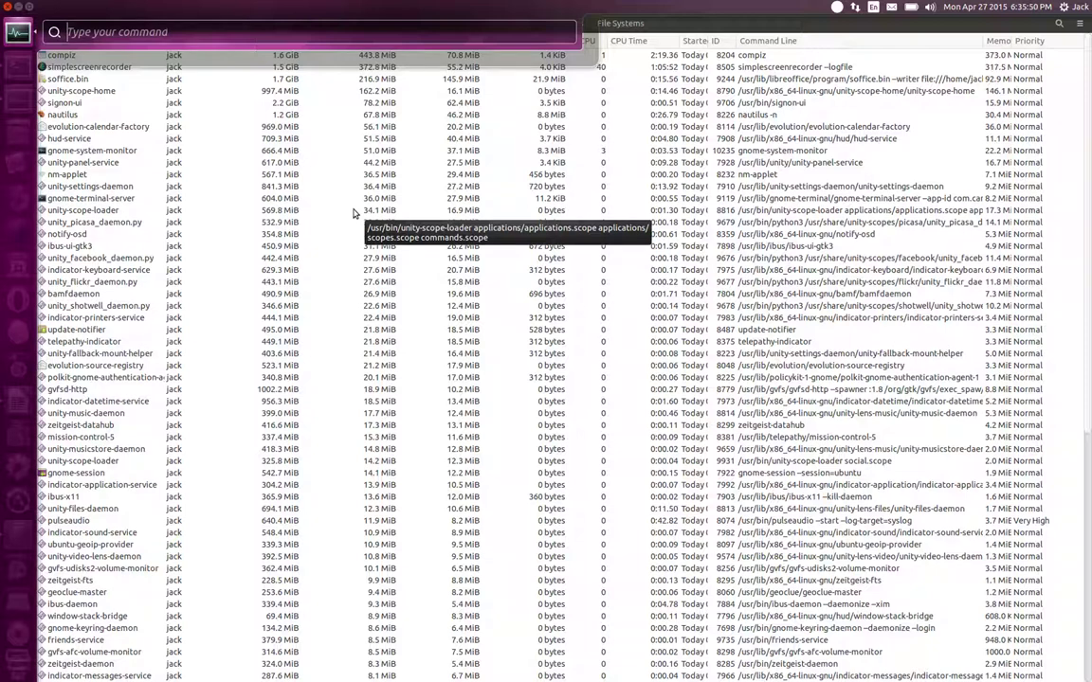
type("a")
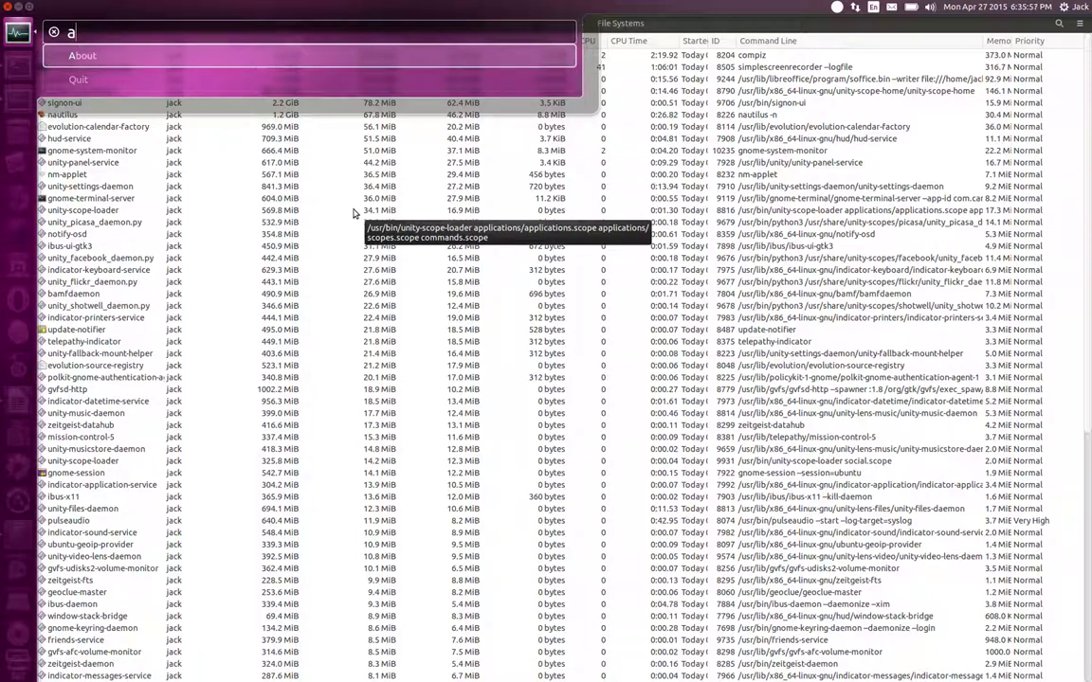
key("BackSpace")
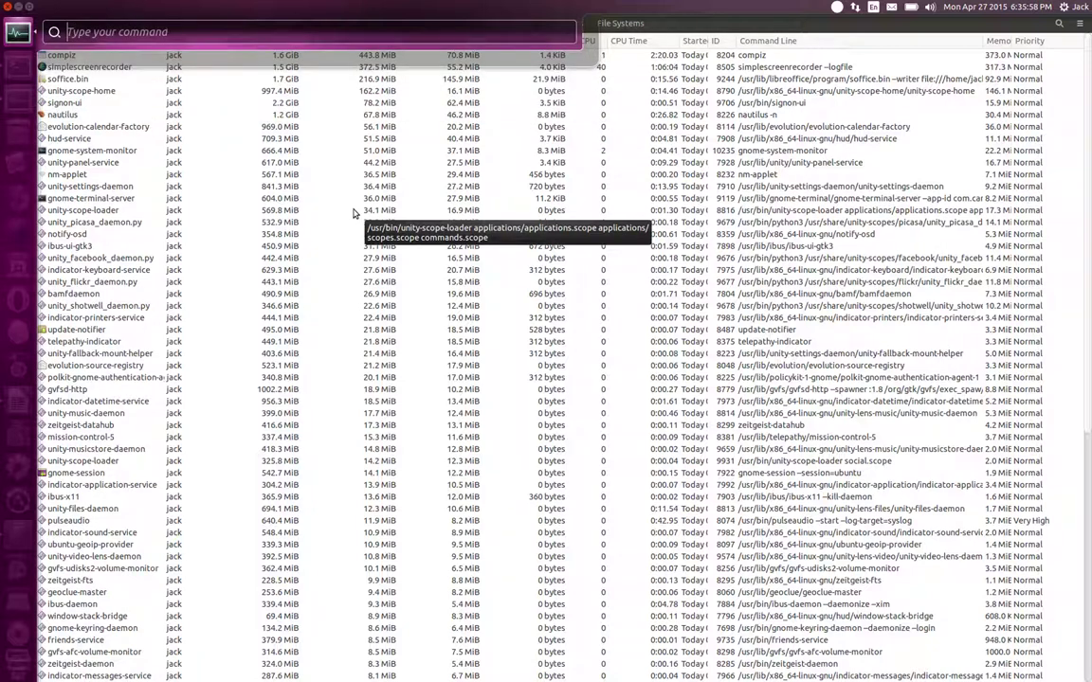
type("b")
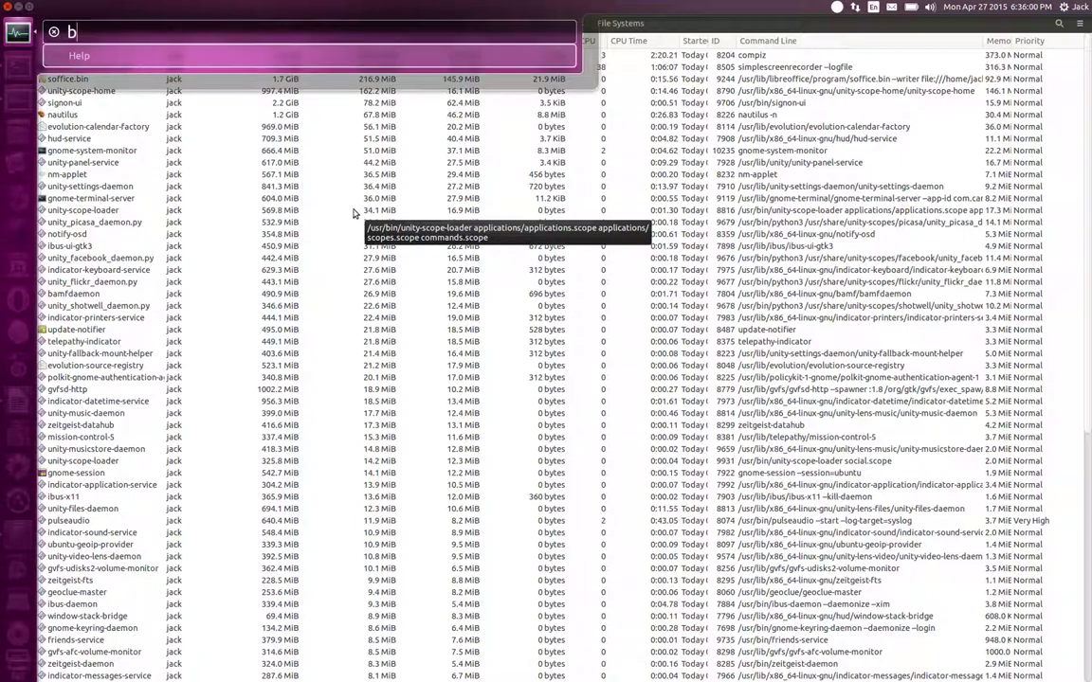
key("BackSpace")
type("c")
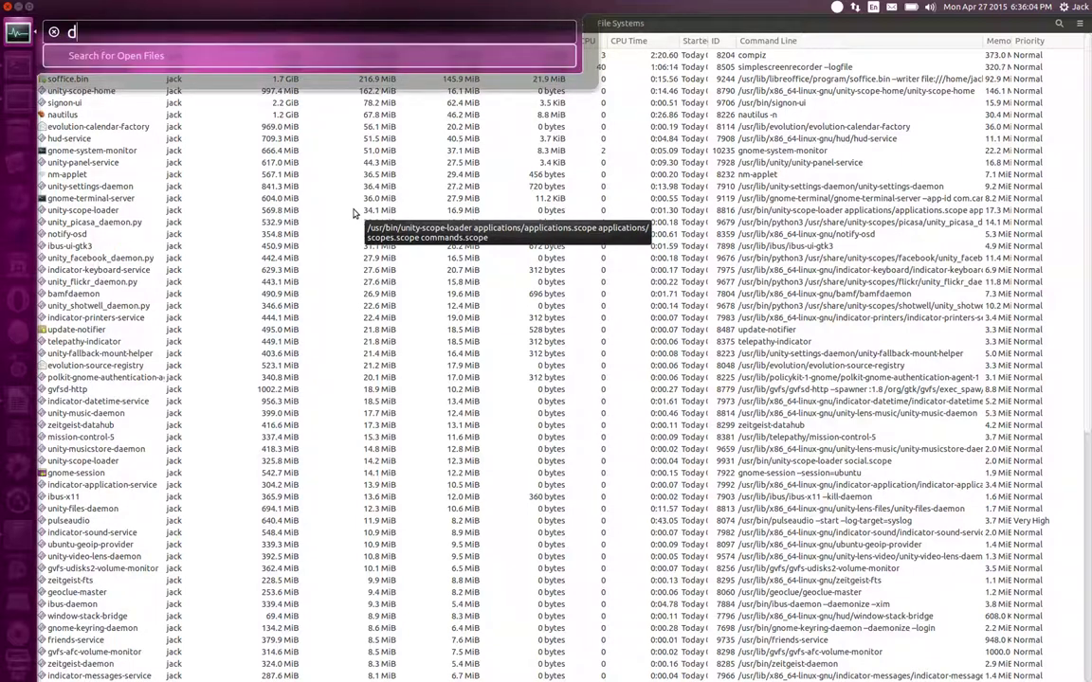
key("BackSpace")
type("f")
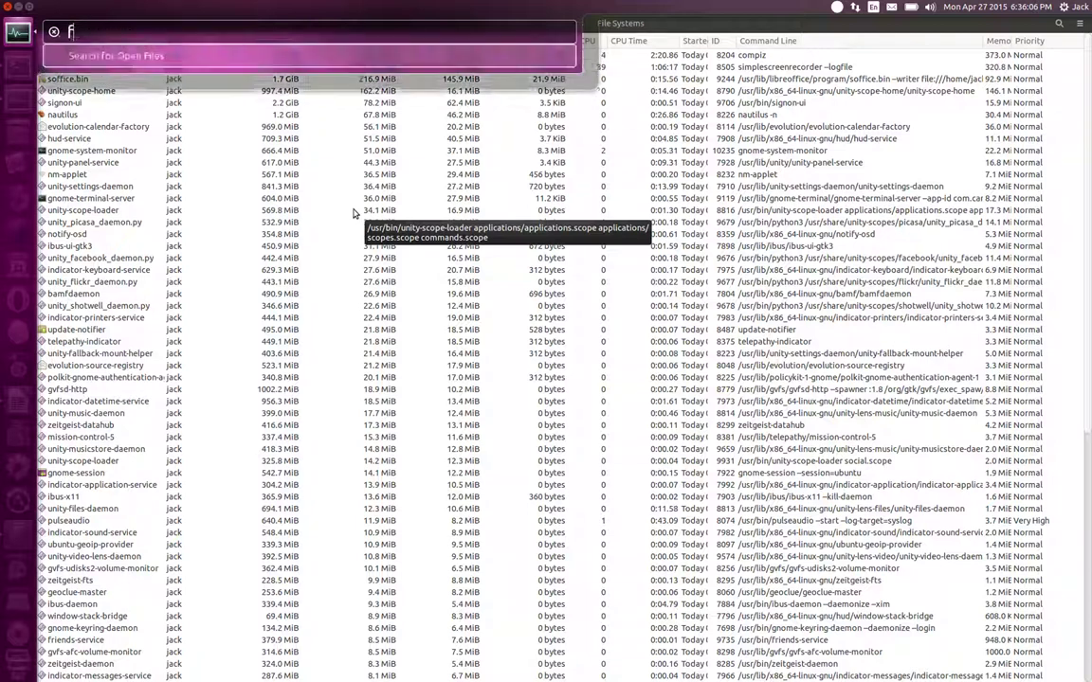
key("BackSpace")
type("hg")
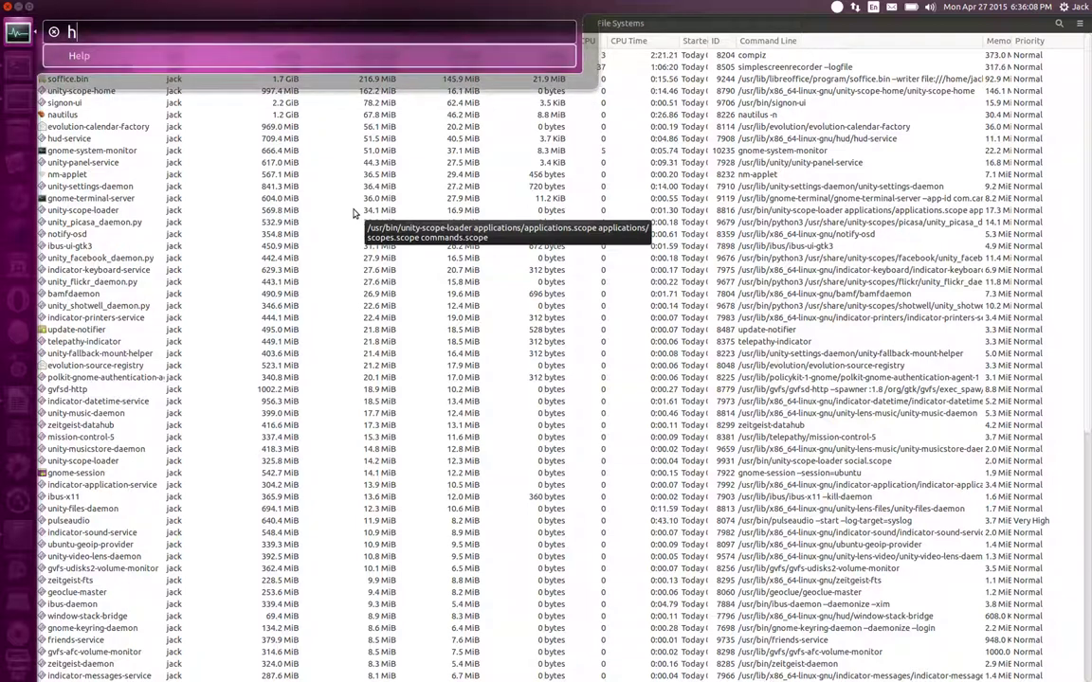
key("BackSpace")
key("BackSpace")
type("g")
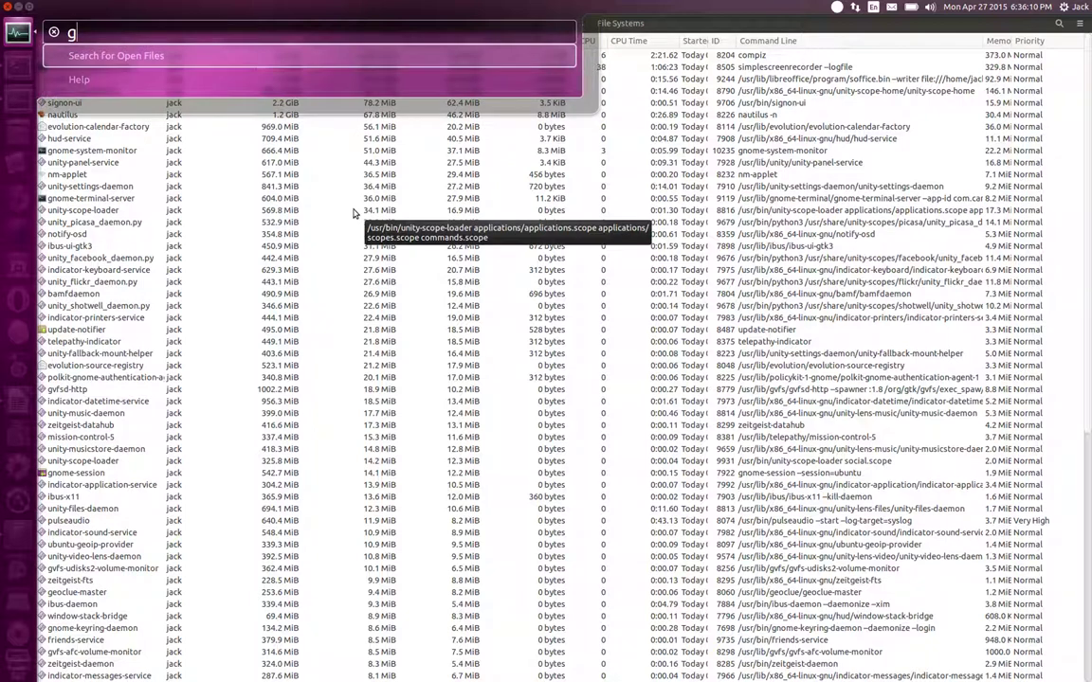
key("BackSpace")
type("h")
key("BackSpace")
type("g")
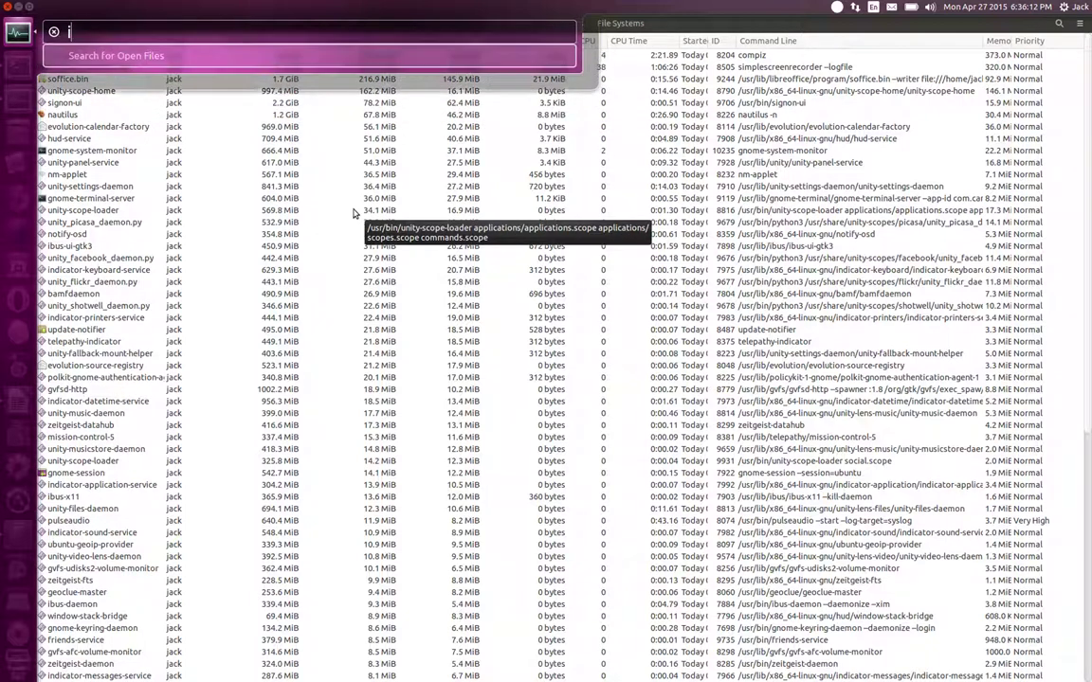
key("BackSpace")
type("h")
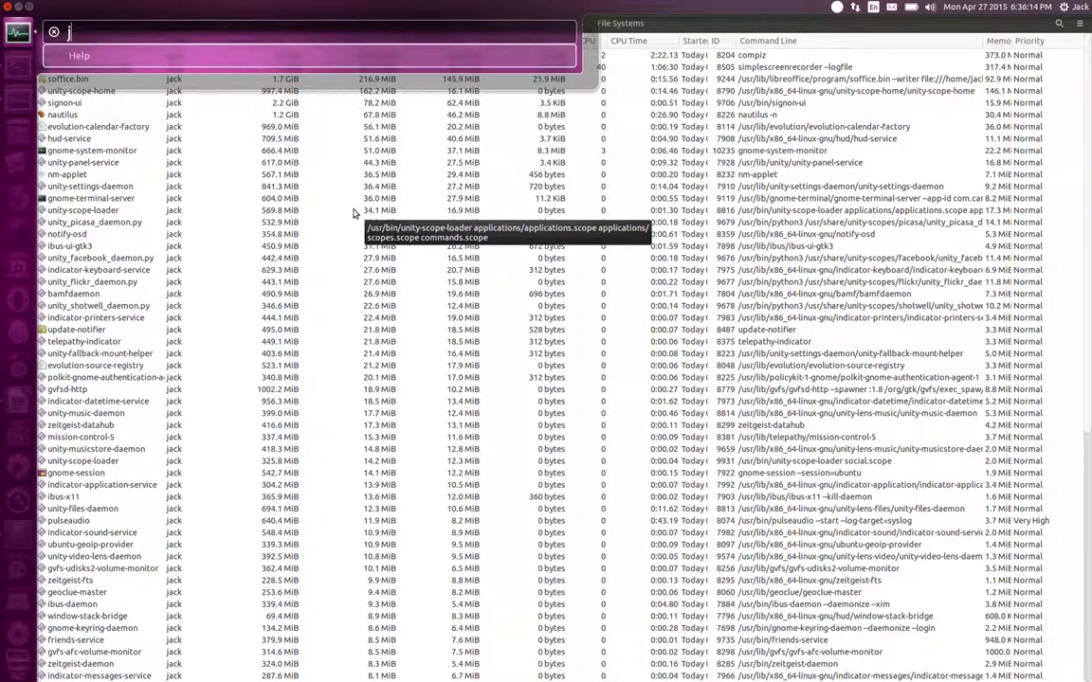
key("BackSpace")
type("c")
key("BackSpace")
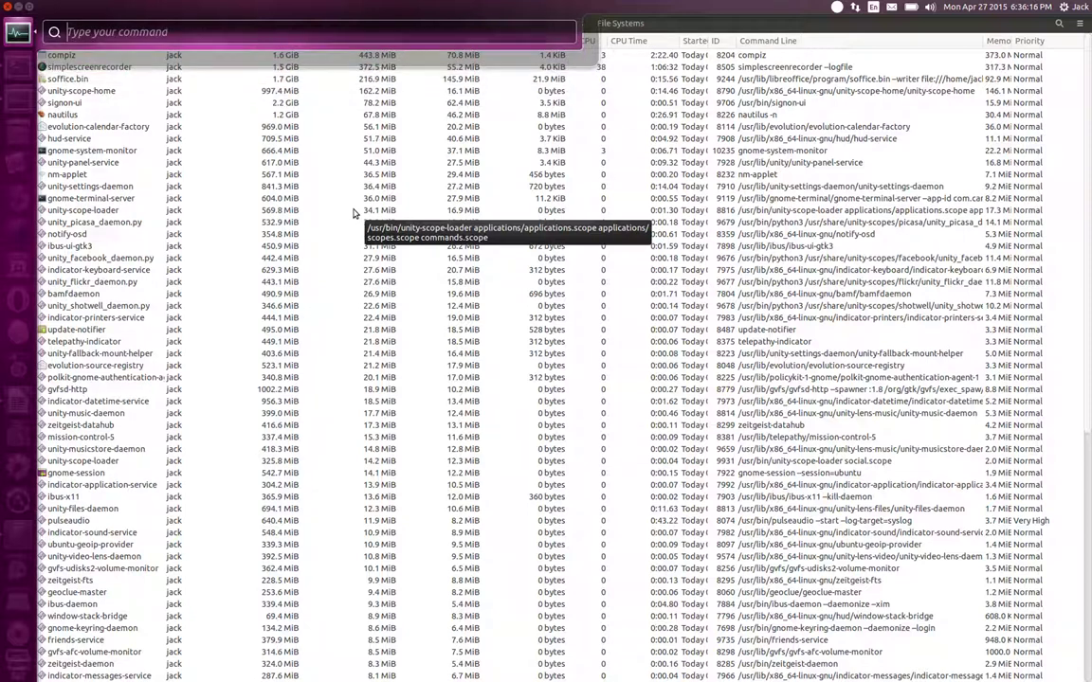
type("k")
key("BackSpace")
type("wef")
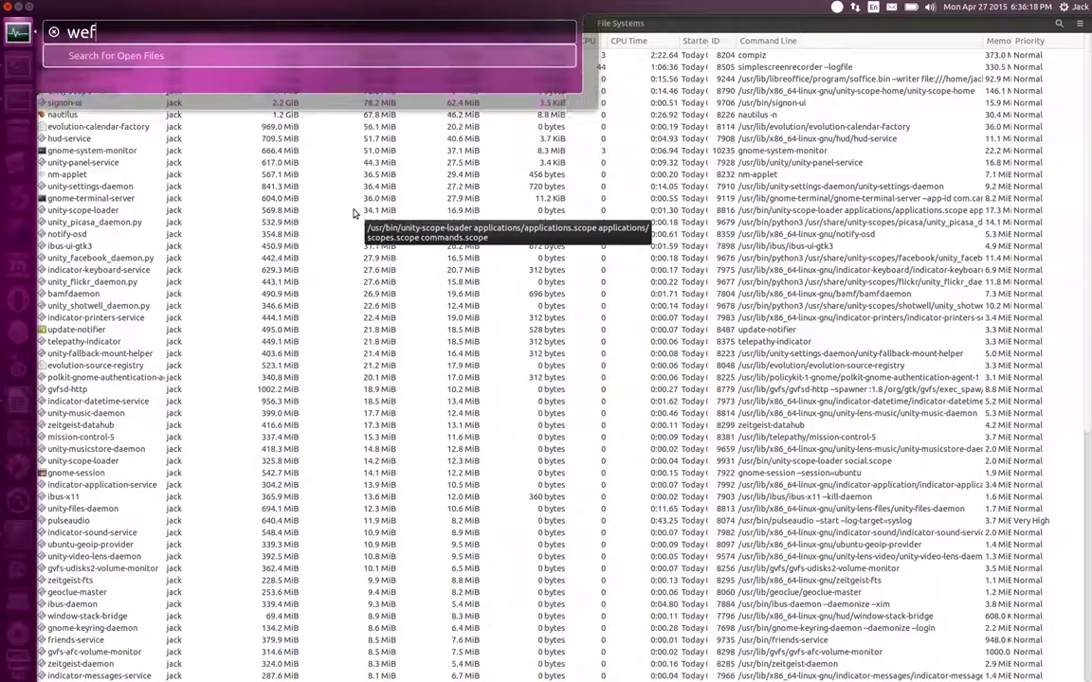
key("BackSpace")
key("BackSpace")
key("BackSpace")
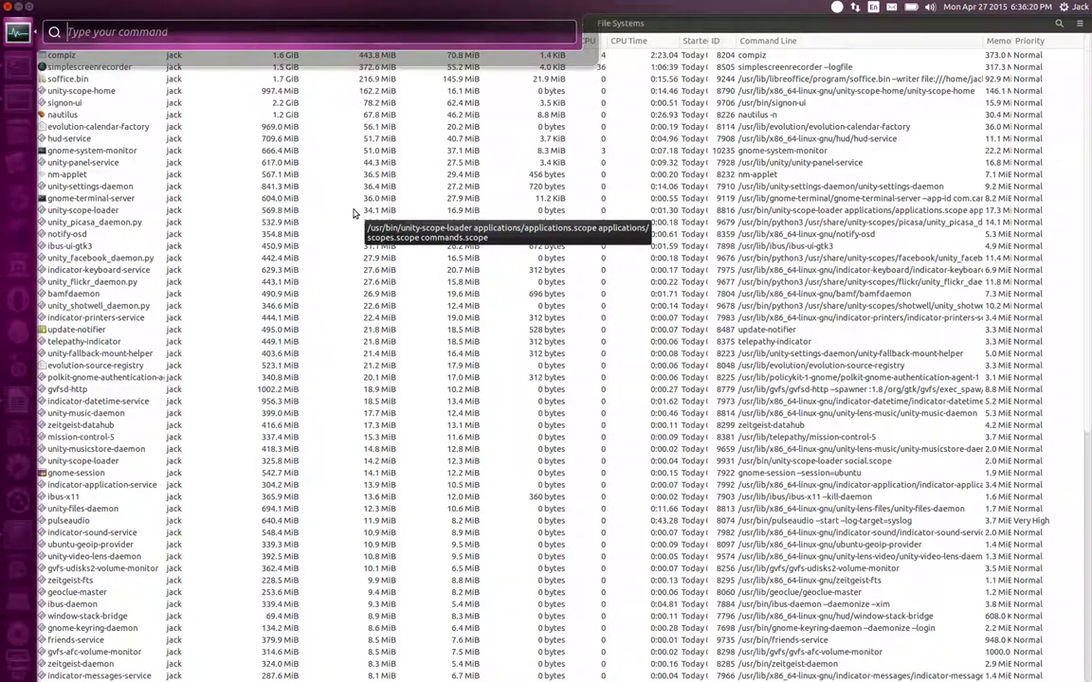
type("p")
key("BackSpace")
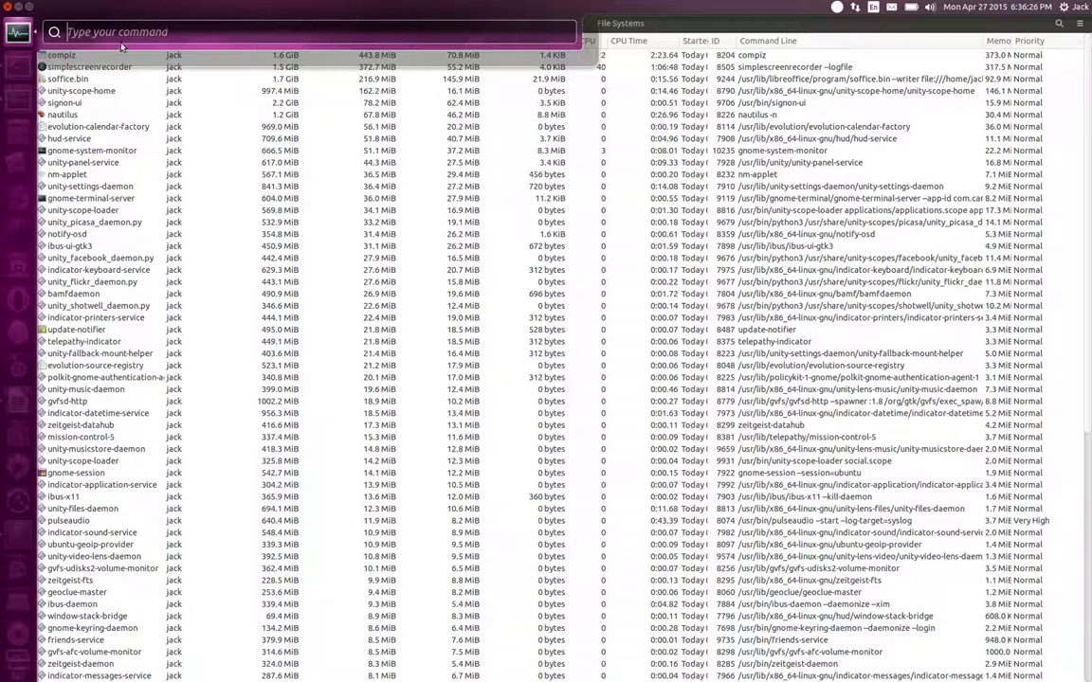
mouse_move(21, 38)
key("Escape")
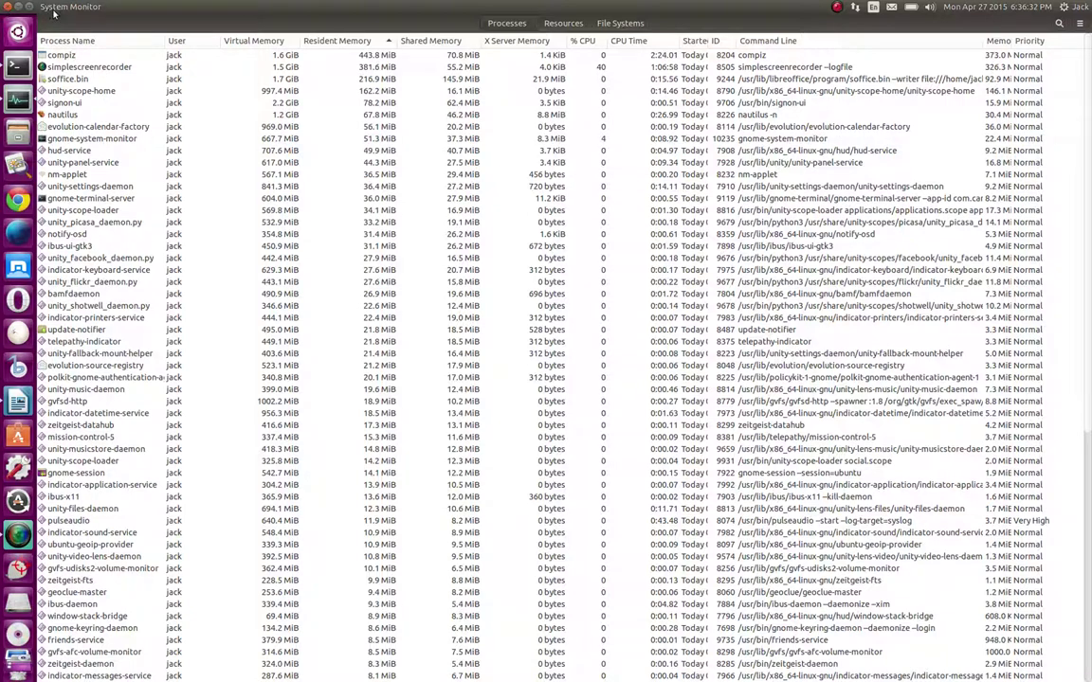
Close System Monitor, raise then minimize the Writer lesson plan, and show Writer's launcher quick actions
left_click(8, 8)
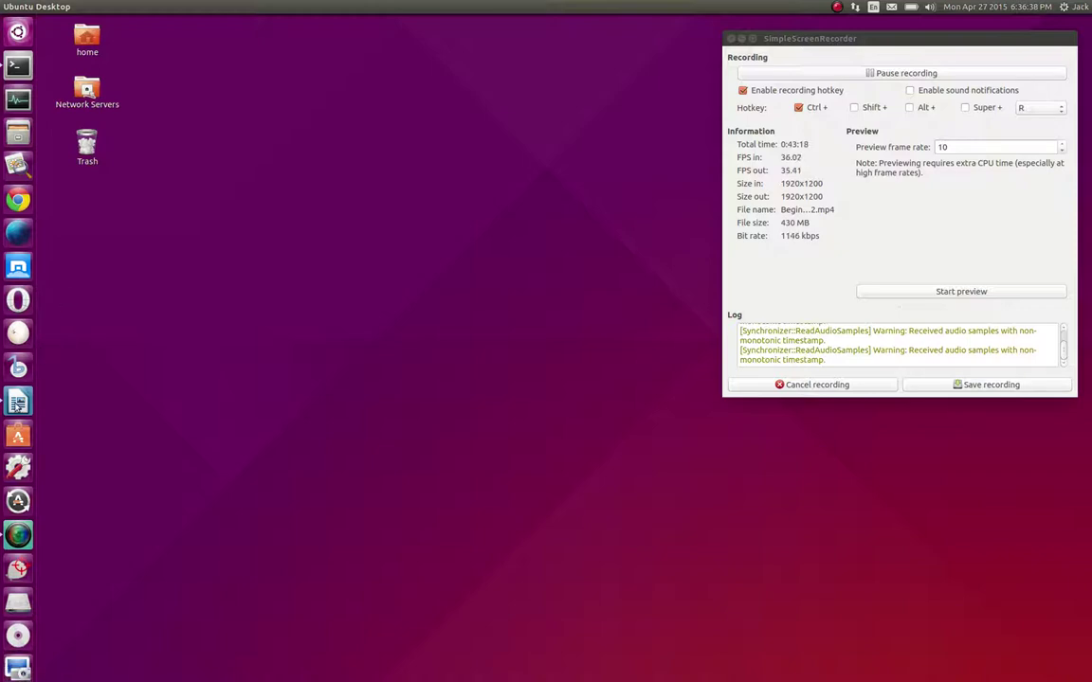
left_click(18, 402)
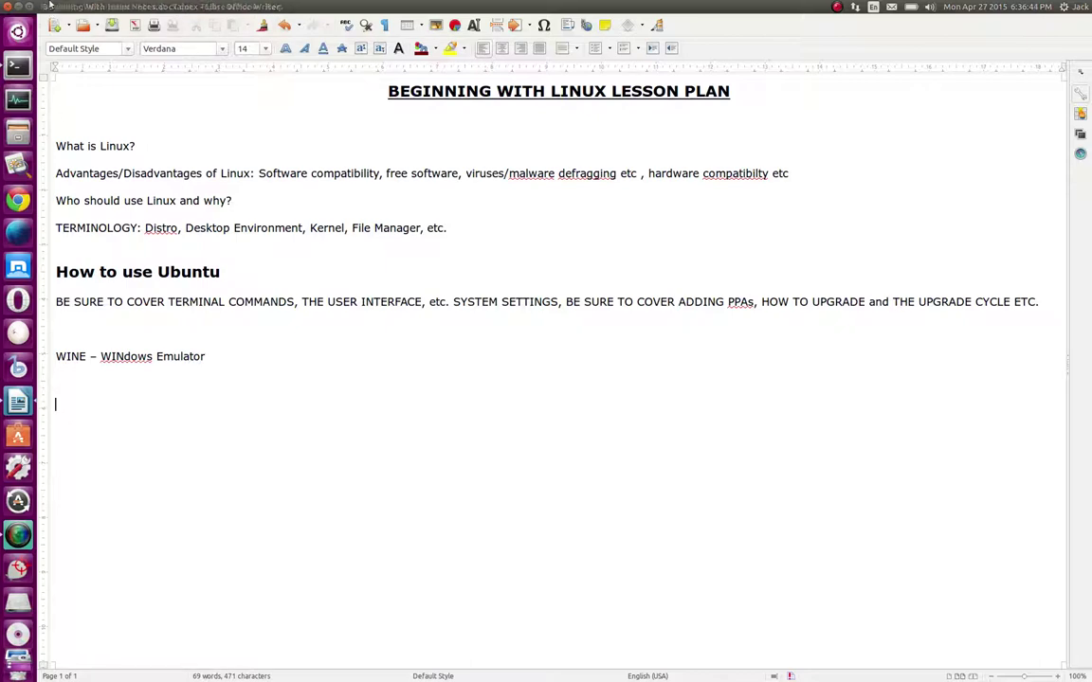
left_click(21, 7)
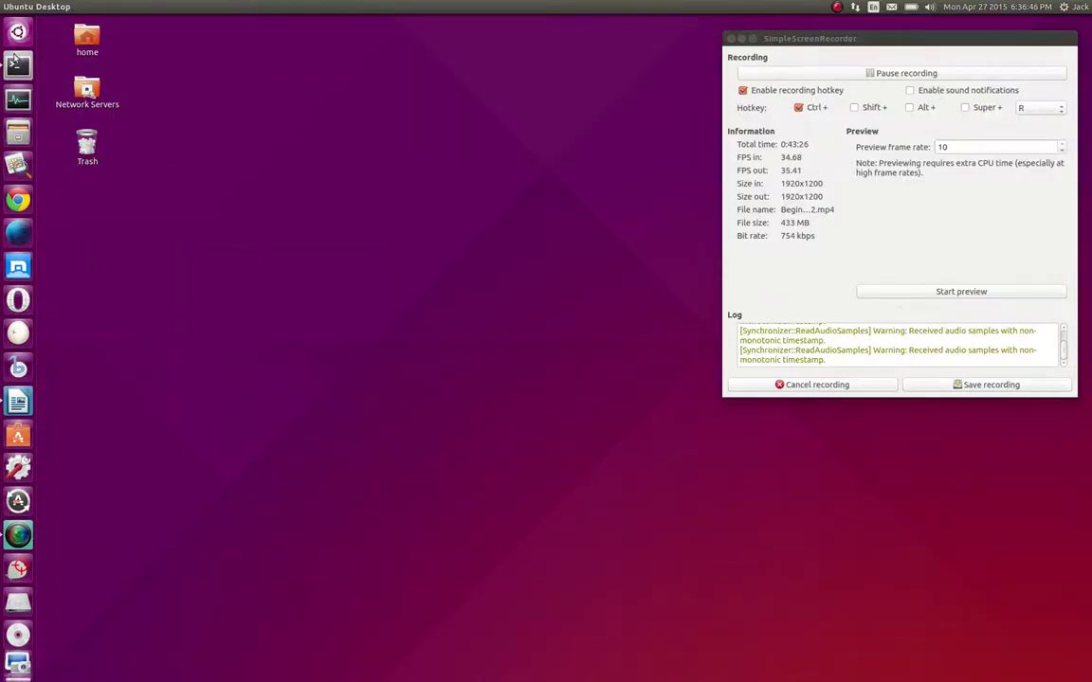
right_click(18, 399)
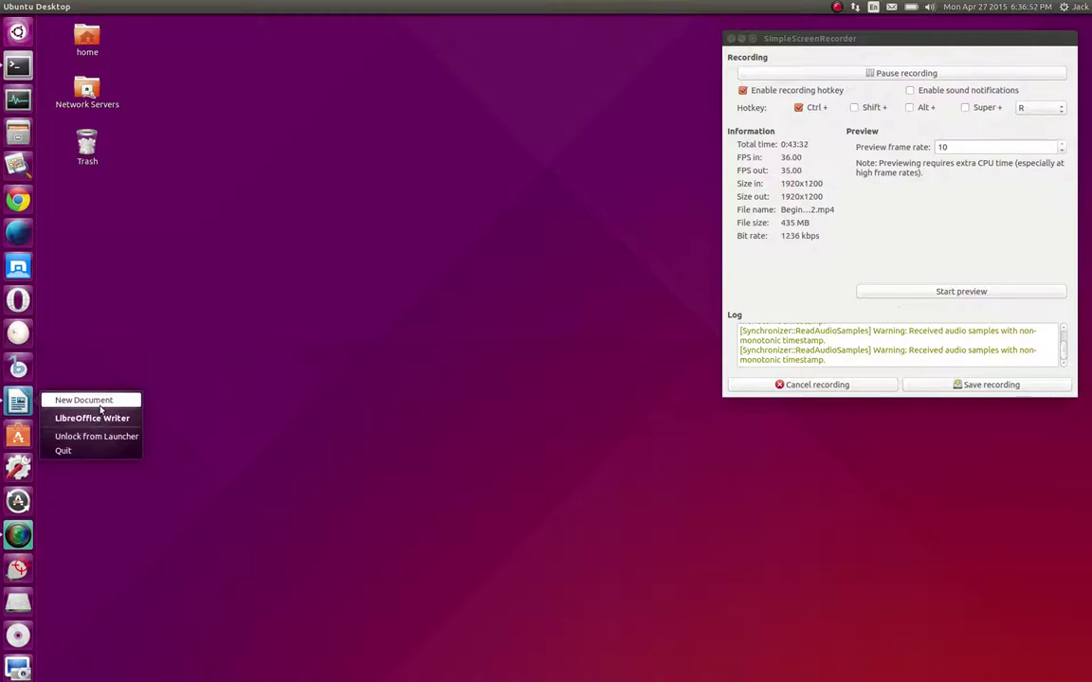
Pick a Writer quick action, then open and dismiss Nightly's launcher quick actions
left_click(126, 396)
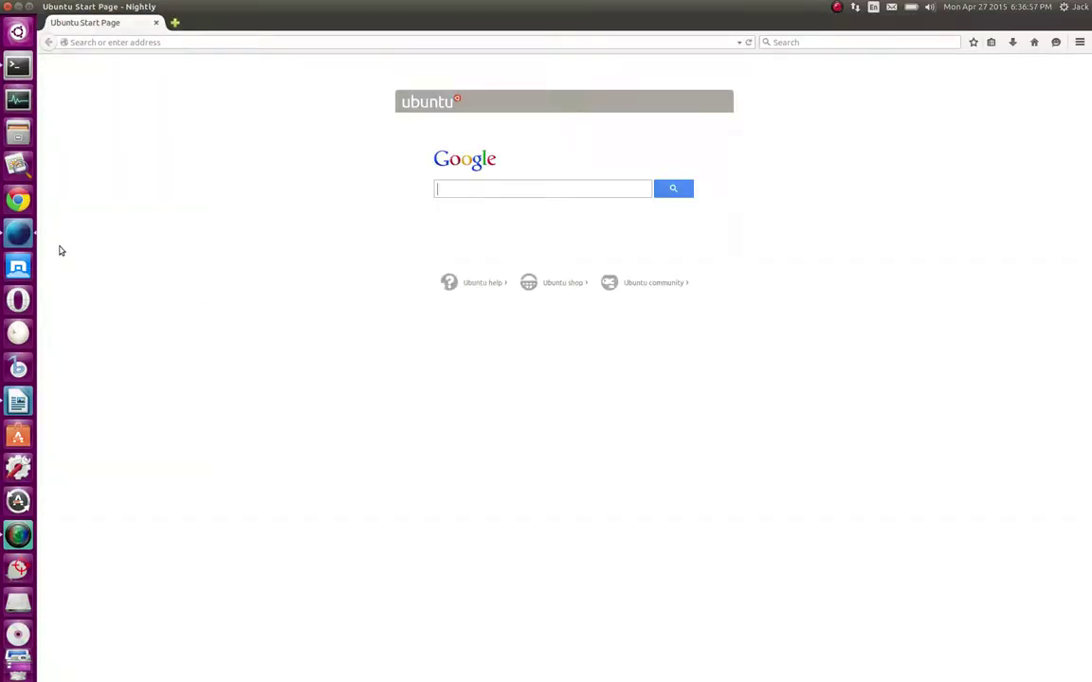
right_click(25, 234)
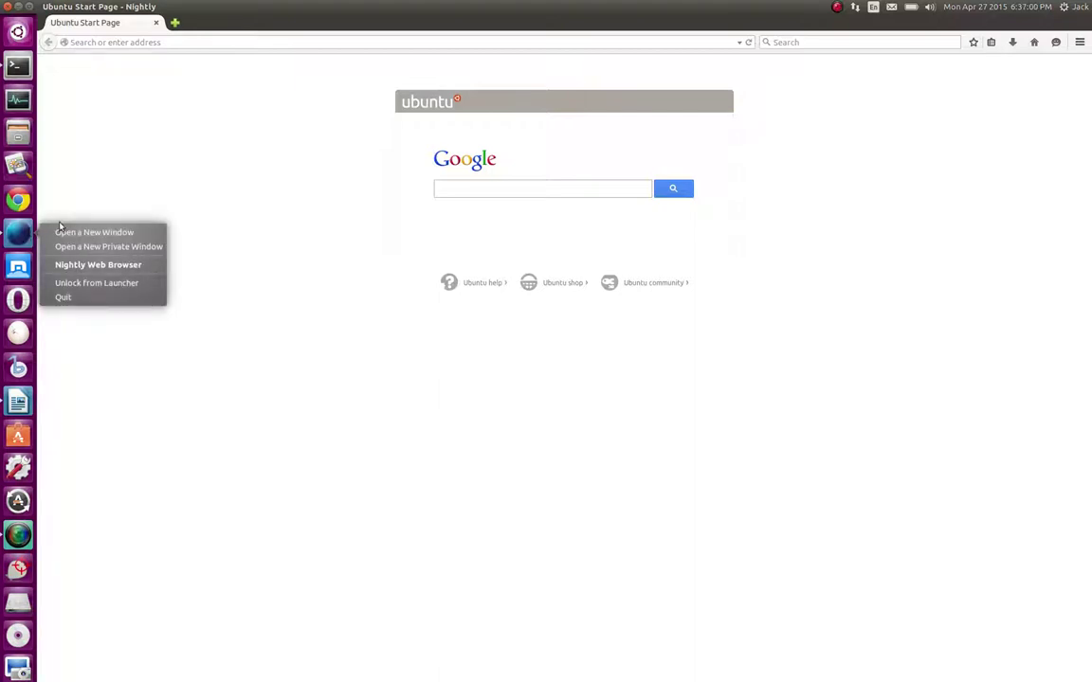
left_click(154, 383)
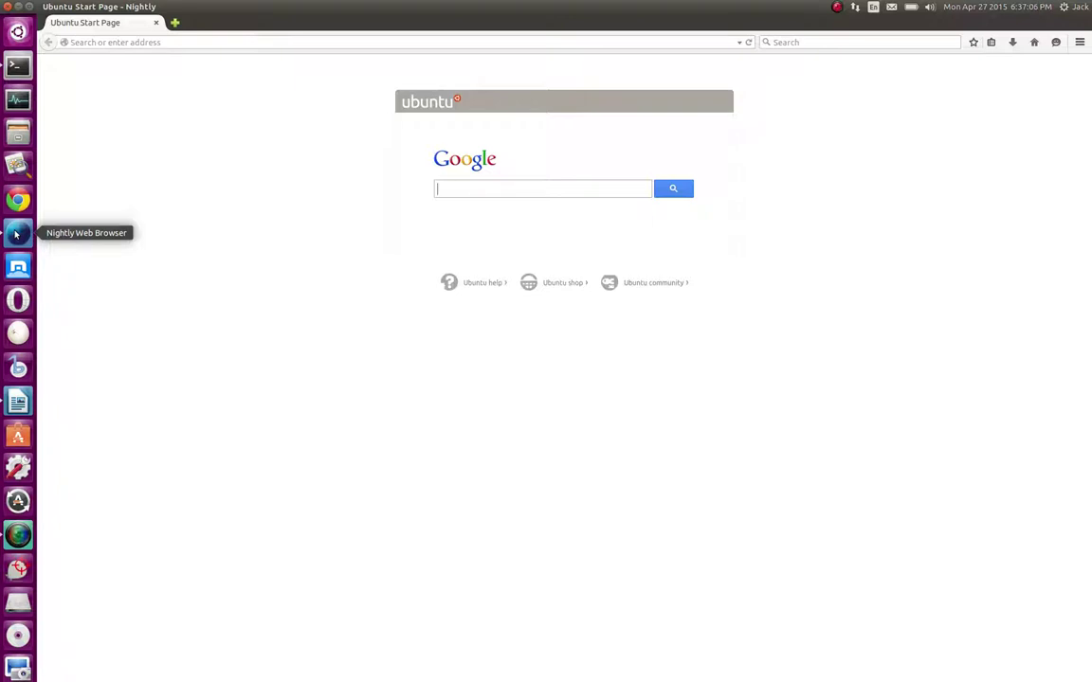
Toggle the Nightly window with its launcher icon repeatedly, ending with it minimized
left_click(16, 234)
left_click(16, 234)
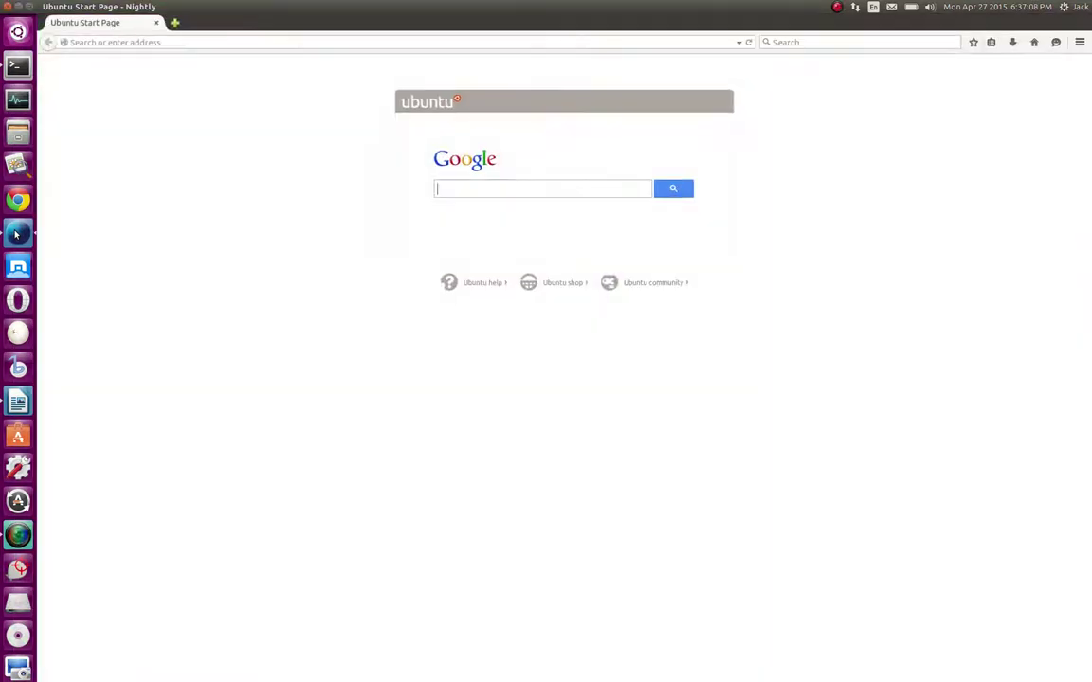
left_click(16, 234)
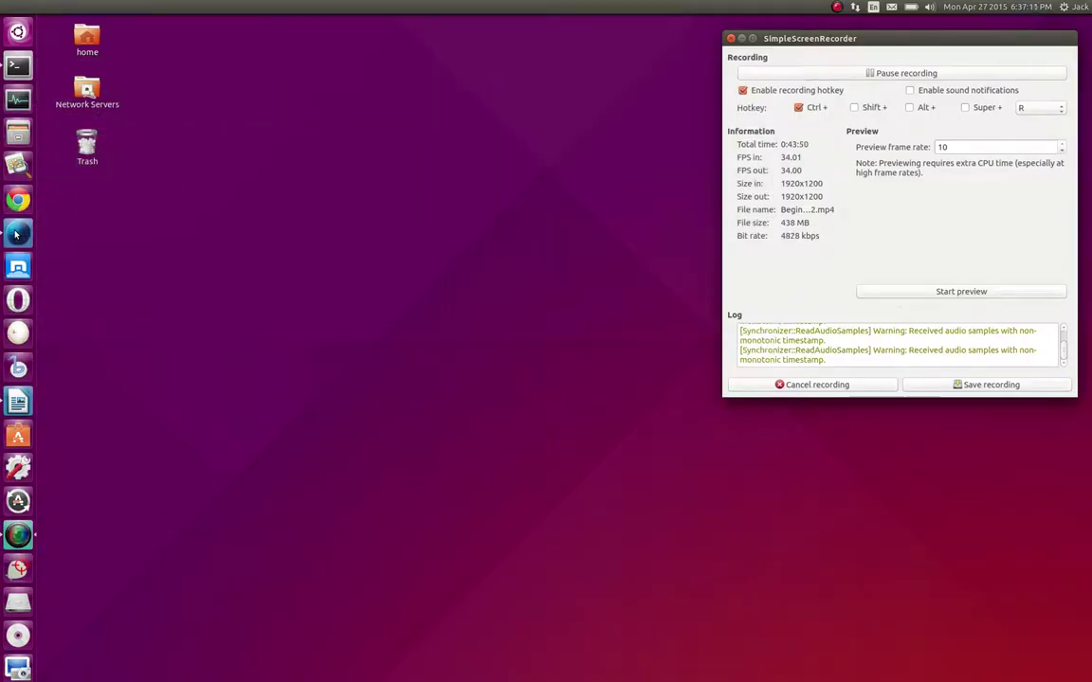
left_click(16, 234)
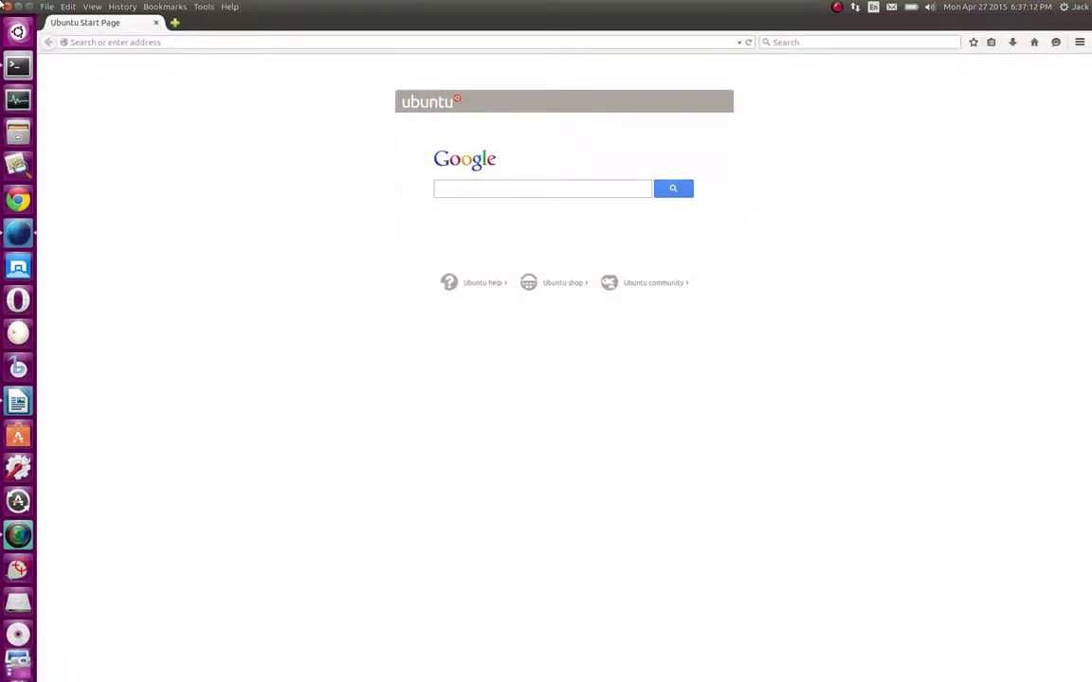
left_click(16, 234)
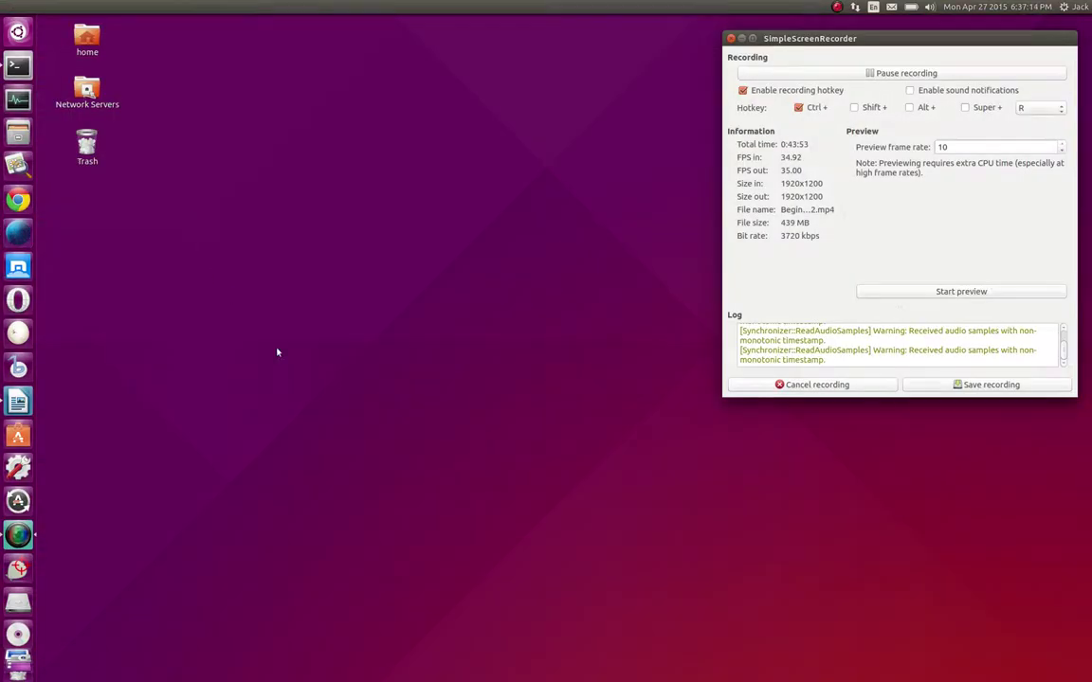
left_click(20, 234)
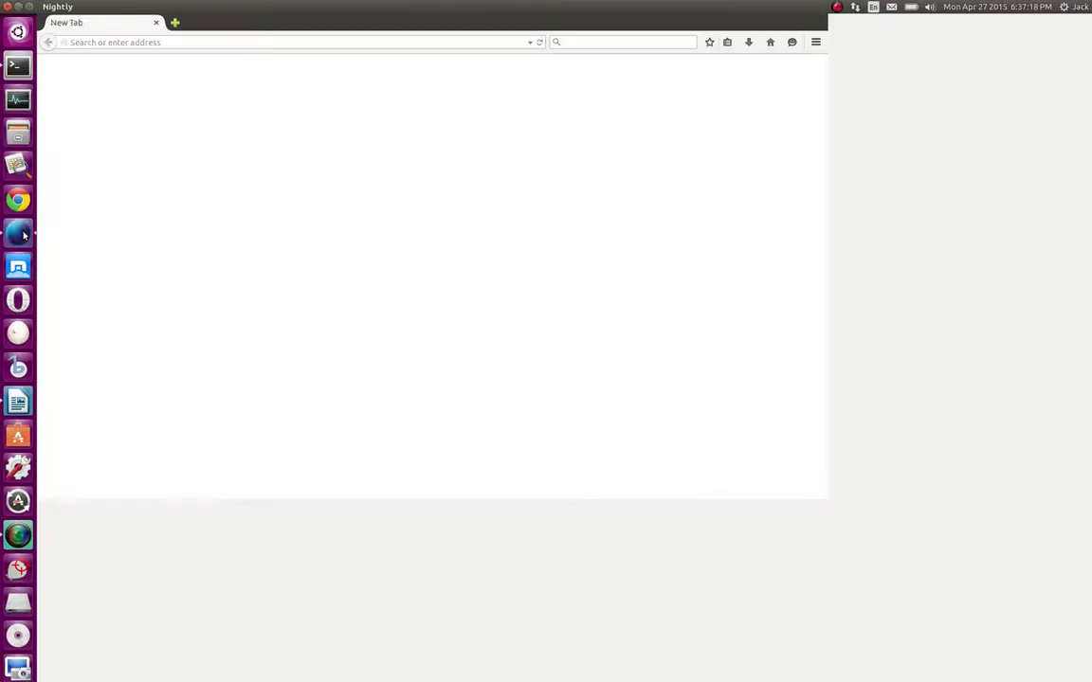
left_click(21, 234)
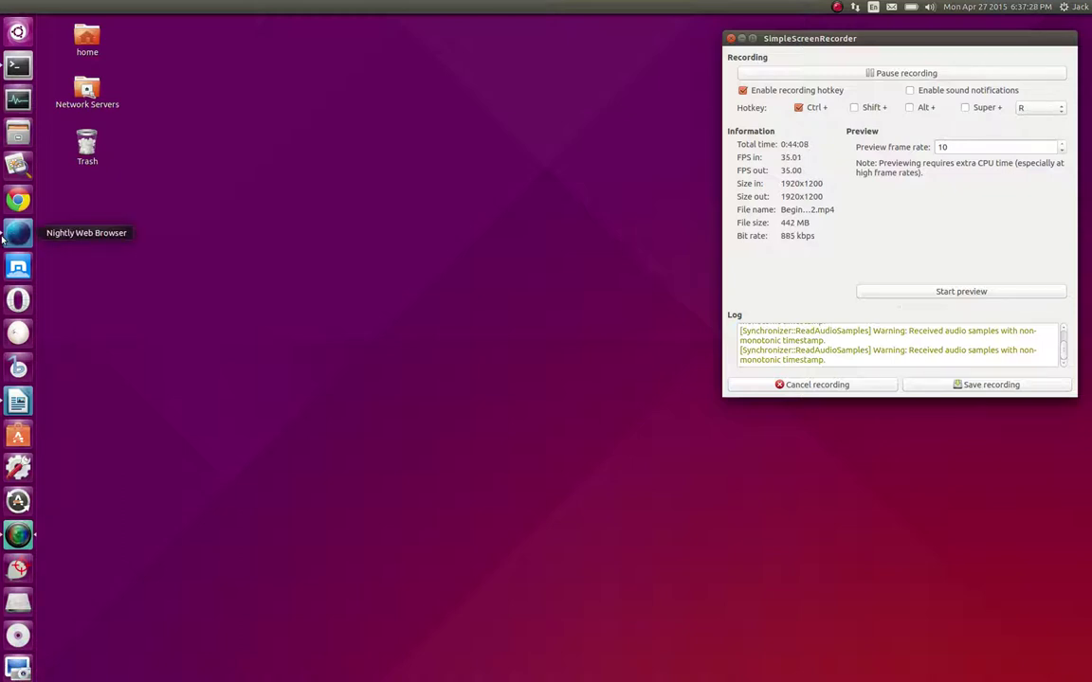
Restore Nightly, switch to the Writer lesson plan, then back to Nightly
left_click(4, 238)
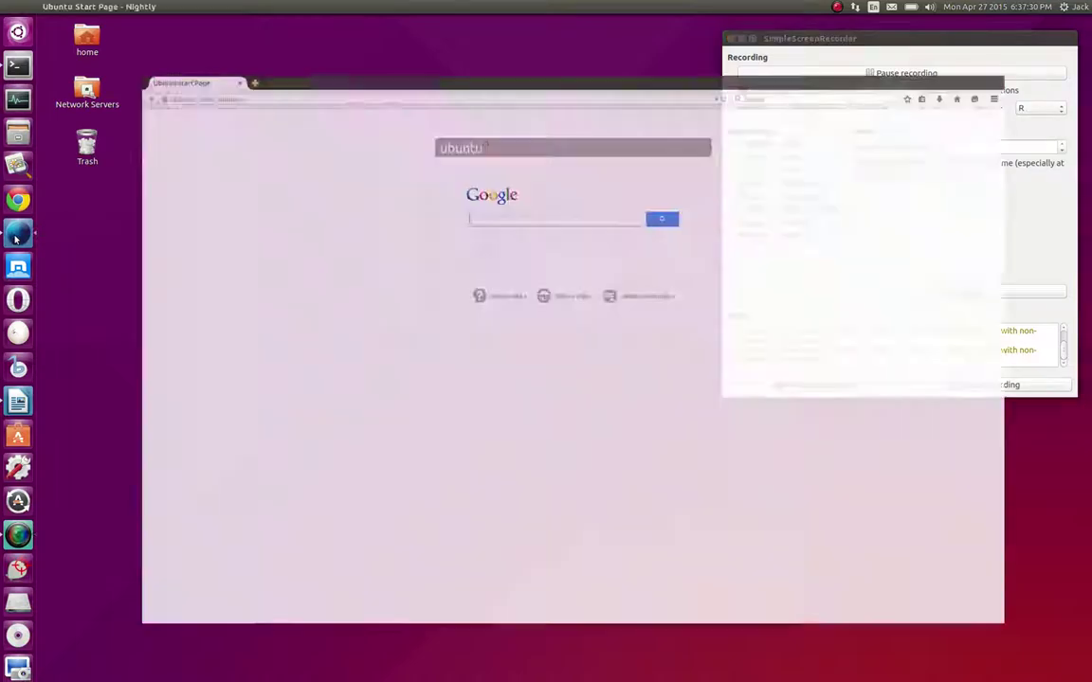
left_click(4, 238)
left_click(19, 237)
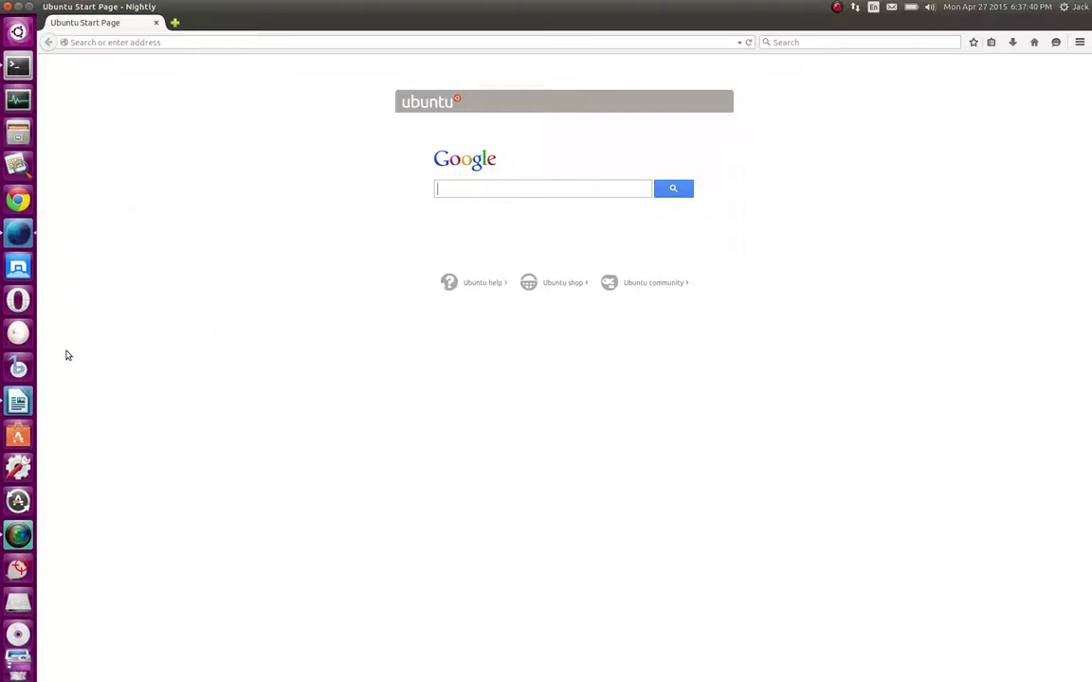
left_click(18, 402)
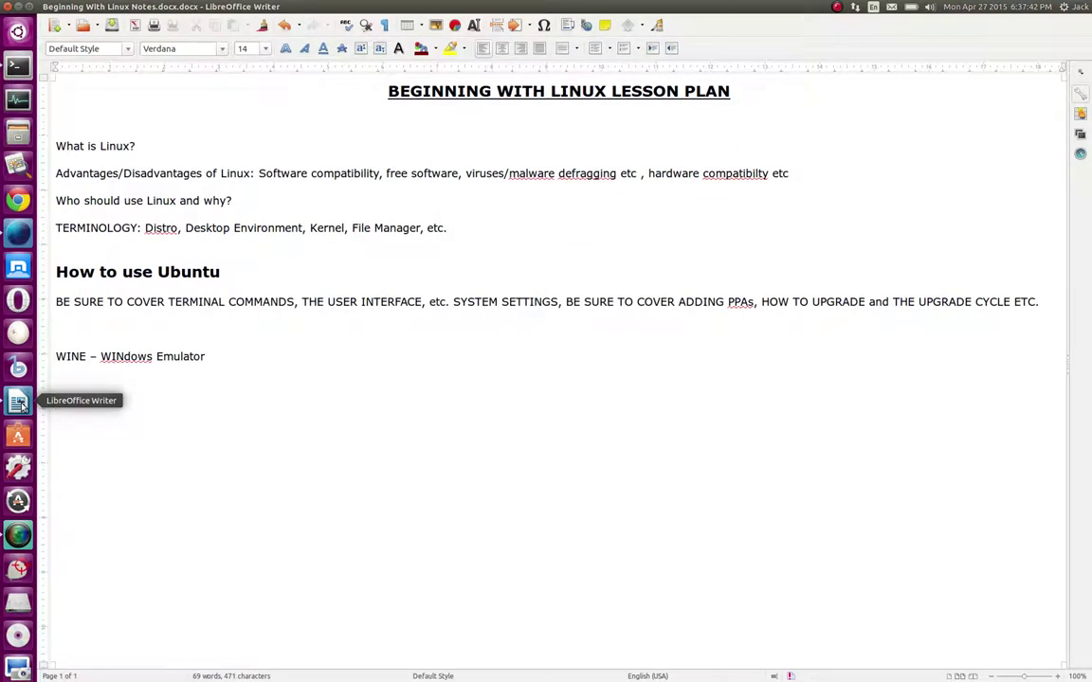
left_click(19, 235)
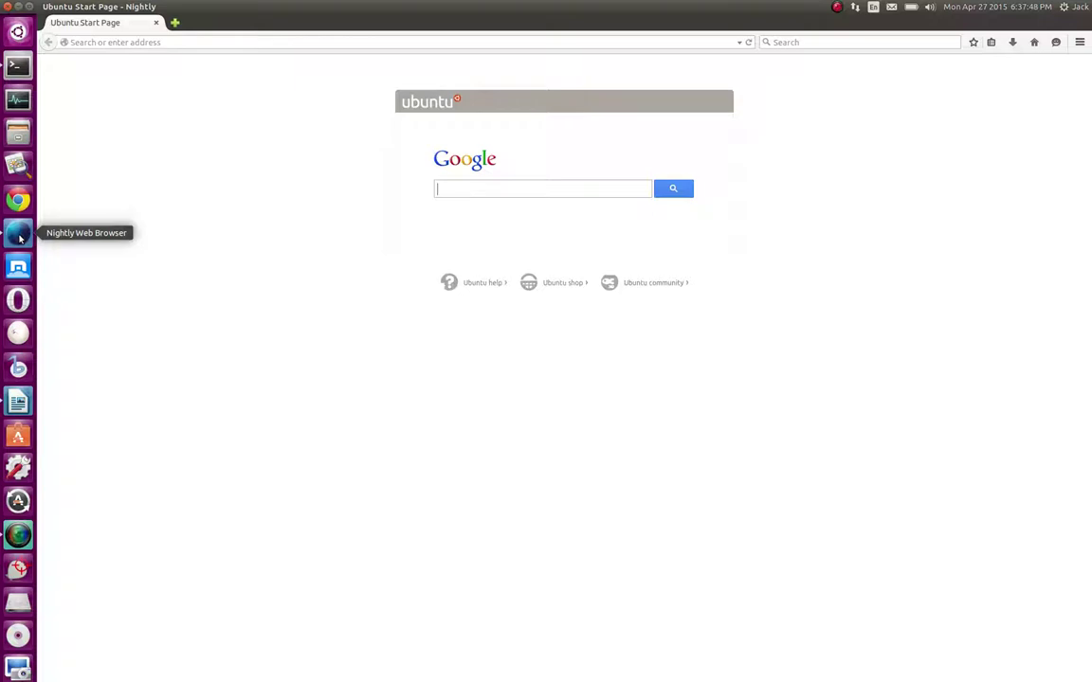
Switch to Writer, bring Nightly back to the front, and show its quick actions
left_click(19, 402)
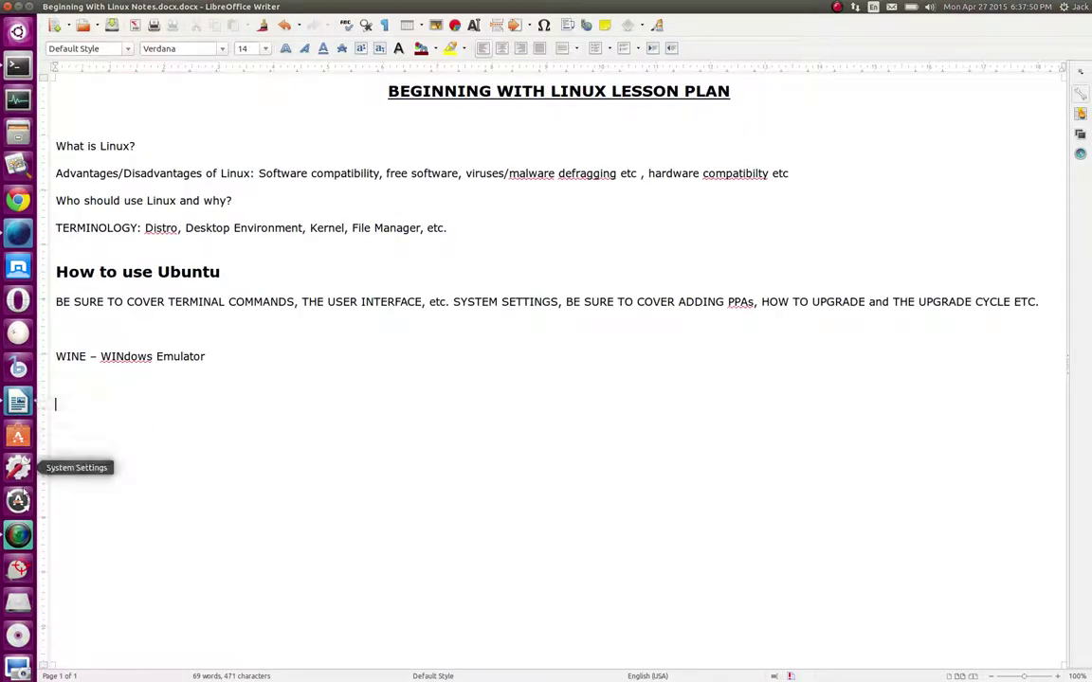
left_click(19, 535)
left_click(10, 233)
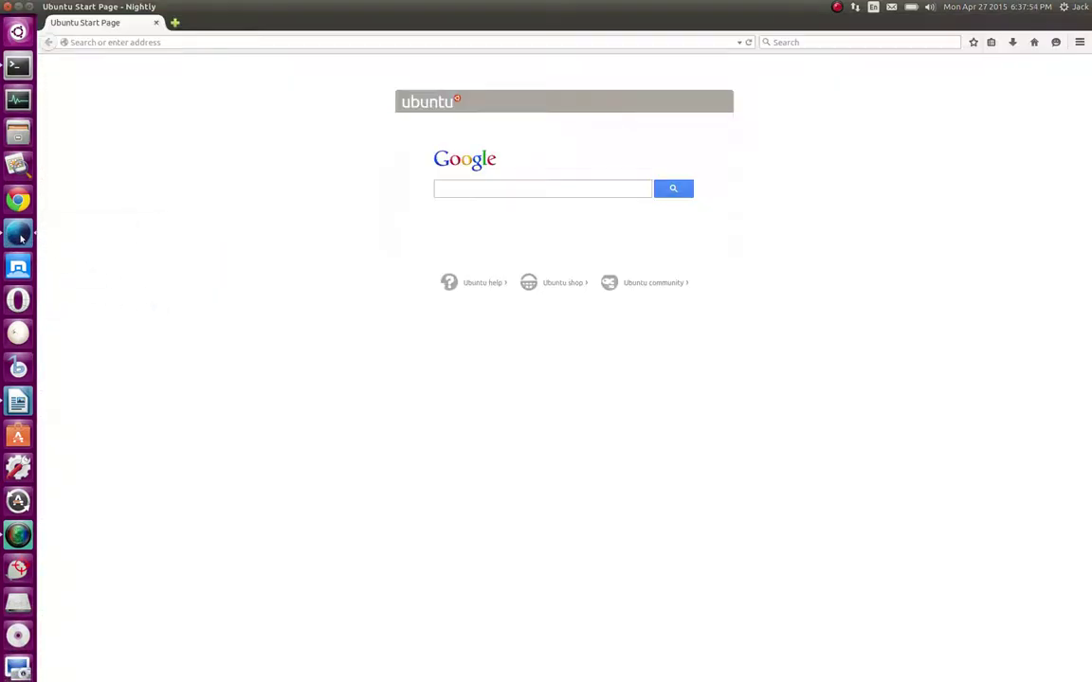
right_click(19, 233)
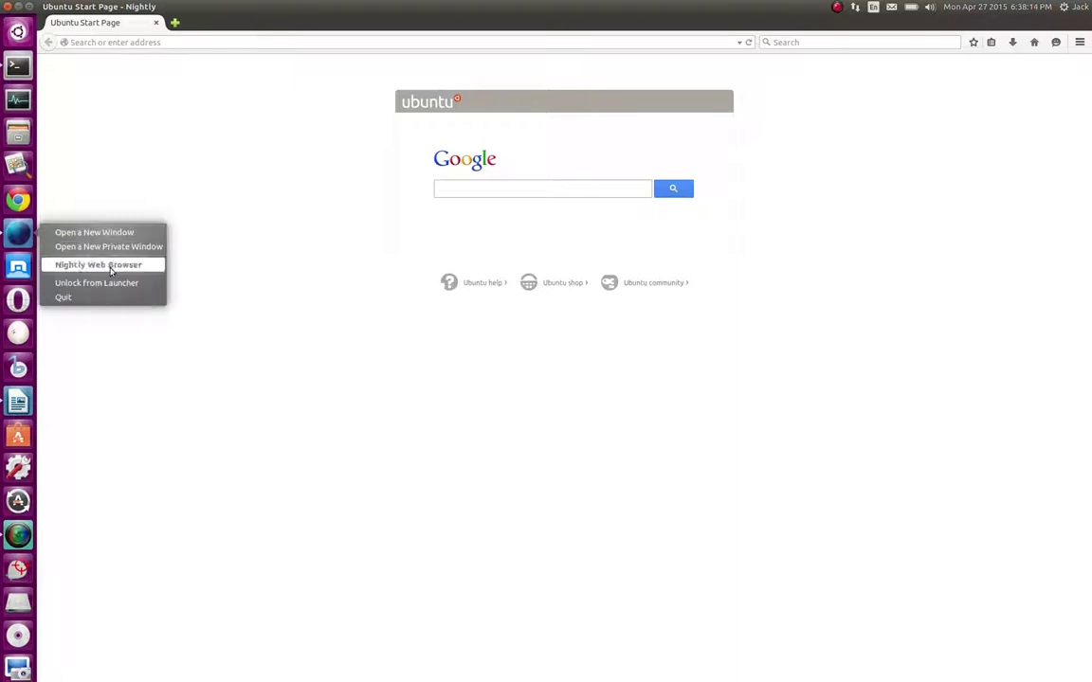
Close the Nightly browser window after checking its launcher quicklist
left_click(156, 392)
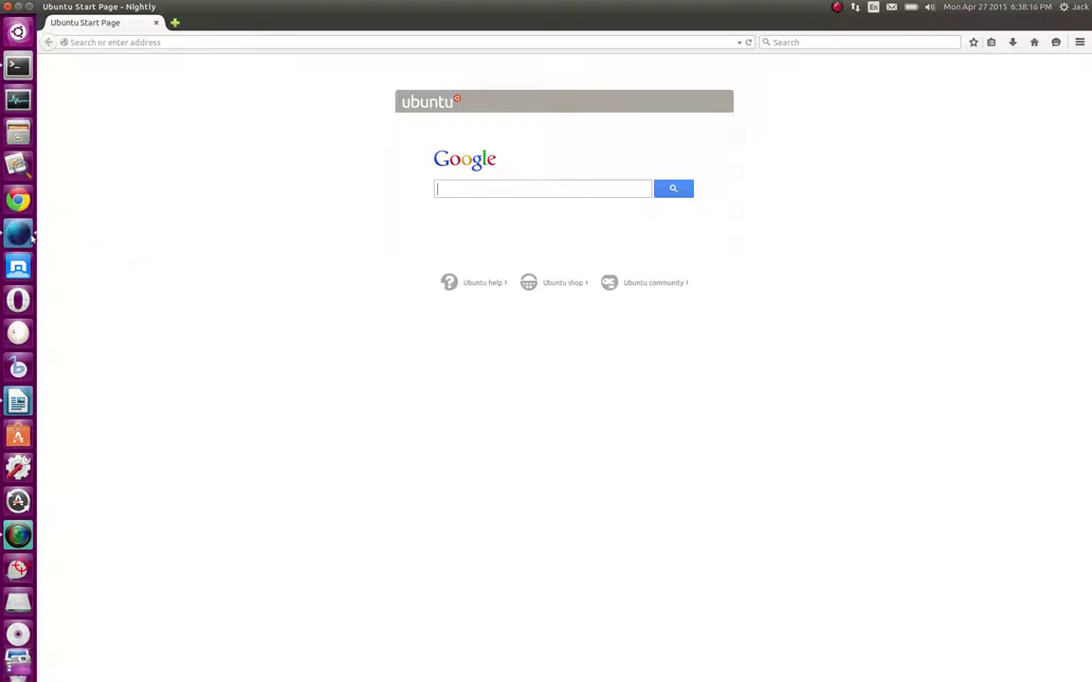
right_click(31, 236)
left_click(163, 421)
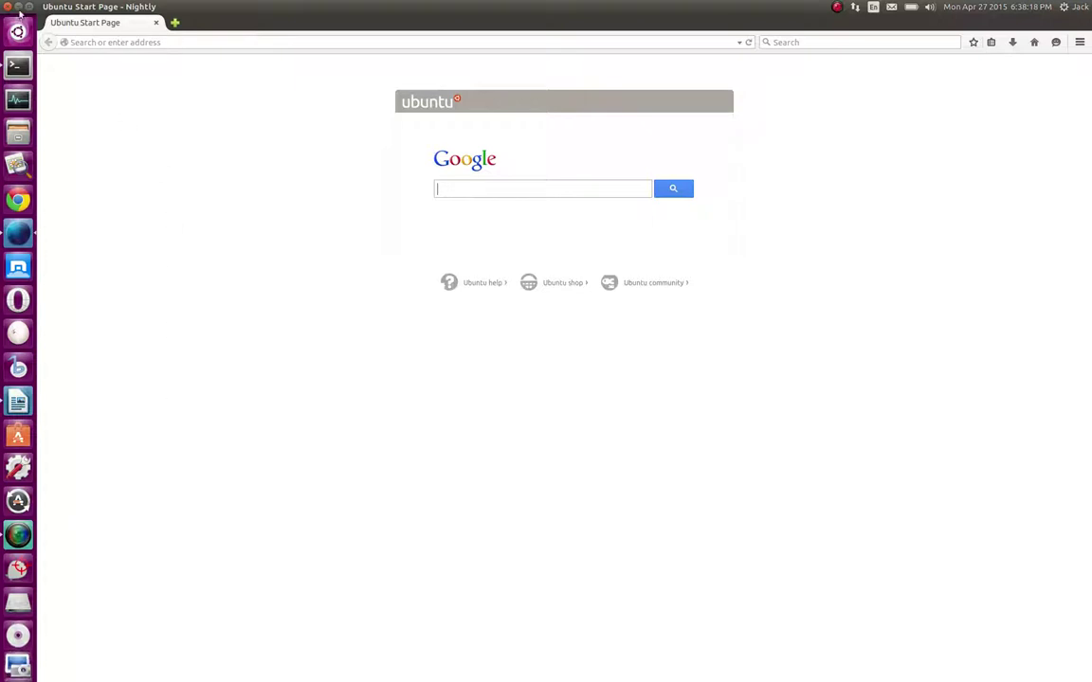
left_click(18, 10)
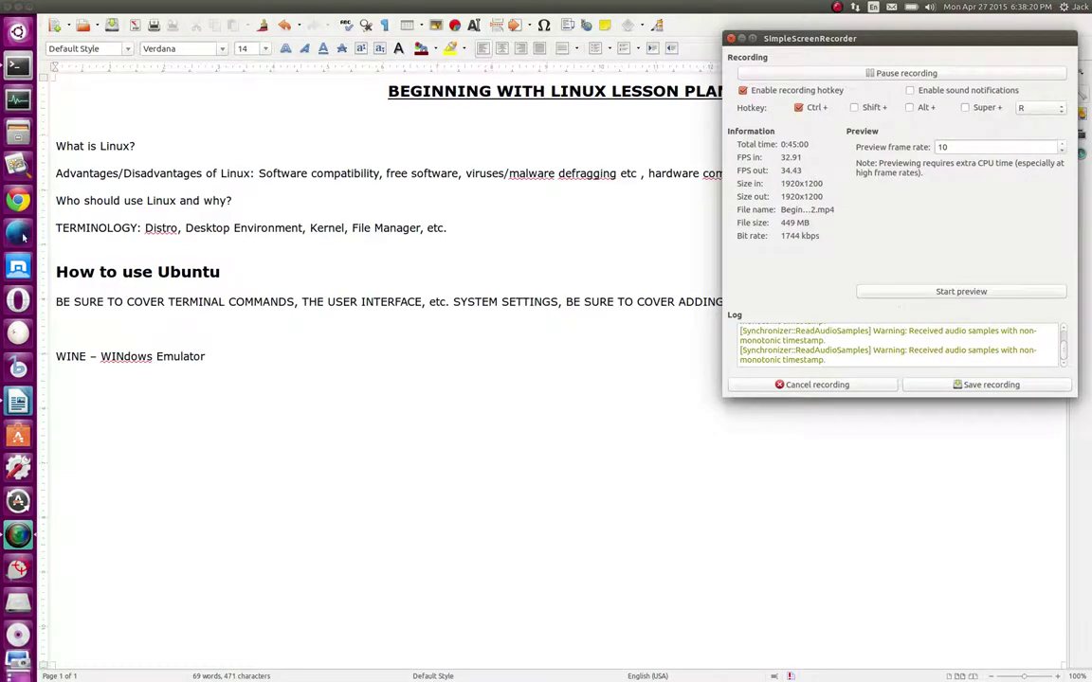
Open a new Nightly window from the launcher quicklist, then close it again
right_click(23, 234)
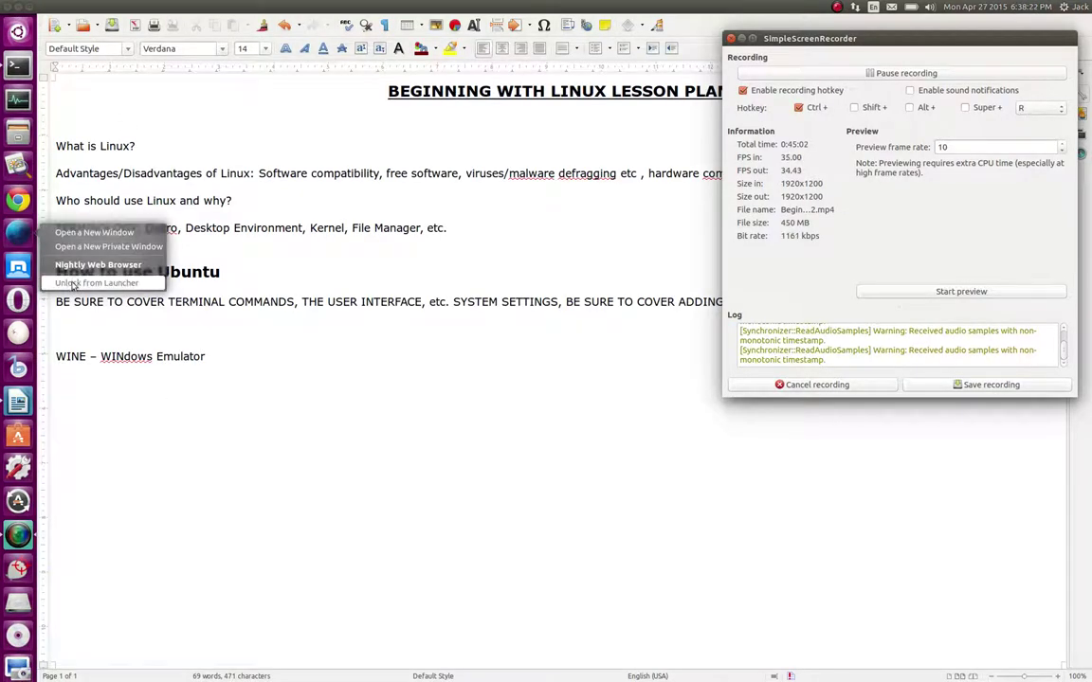
left_click(88, 242)
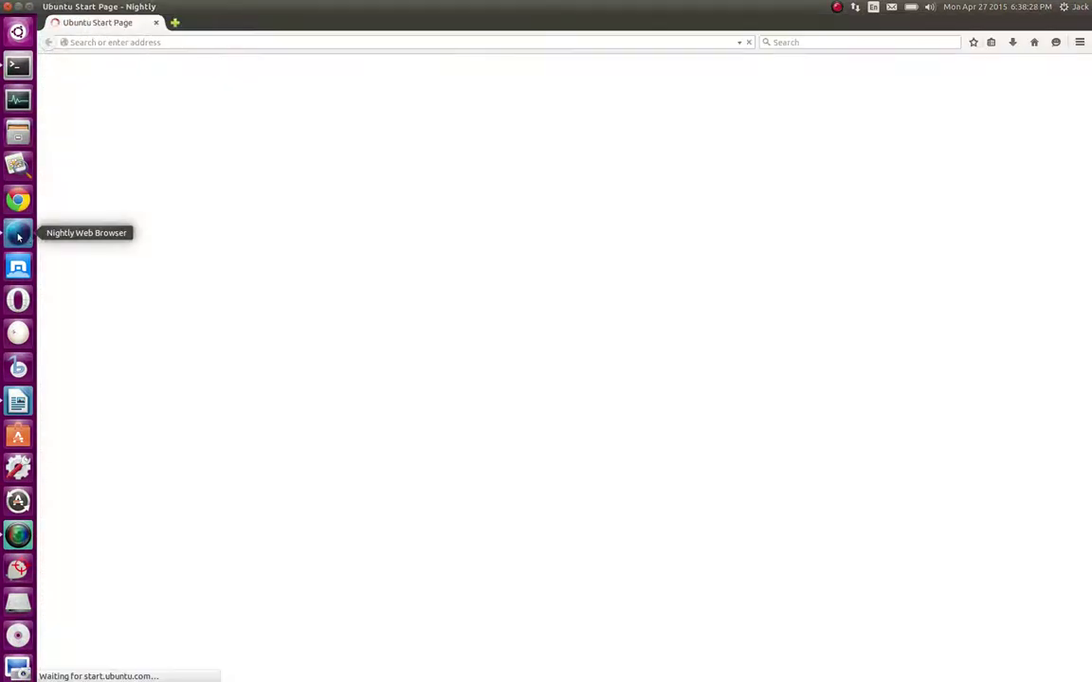
right_click(19, 235)
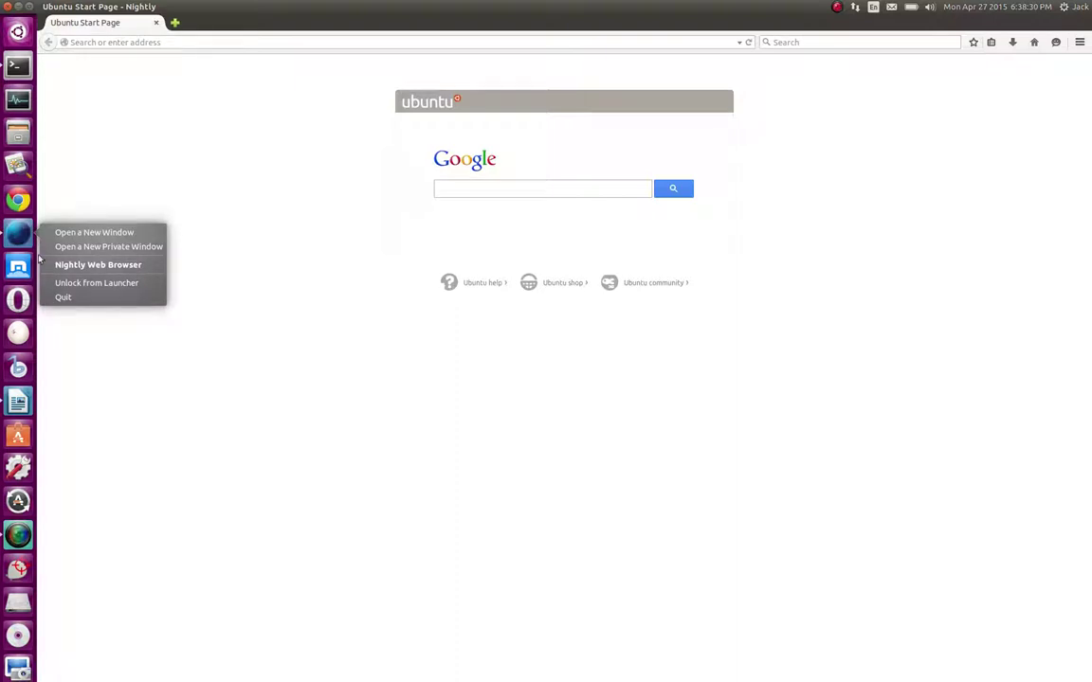
left_click(148, 429)
left_click(7, 7)
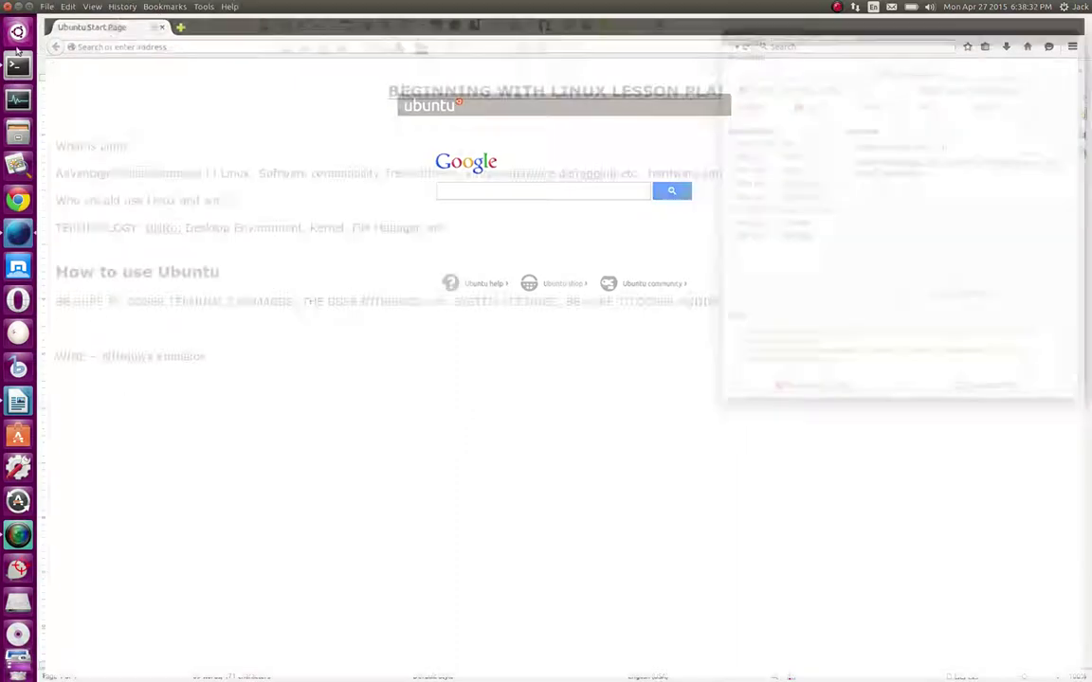
Minimise the LibreOffice Writer document window after viewing its quicklist
right_click(18, 402)
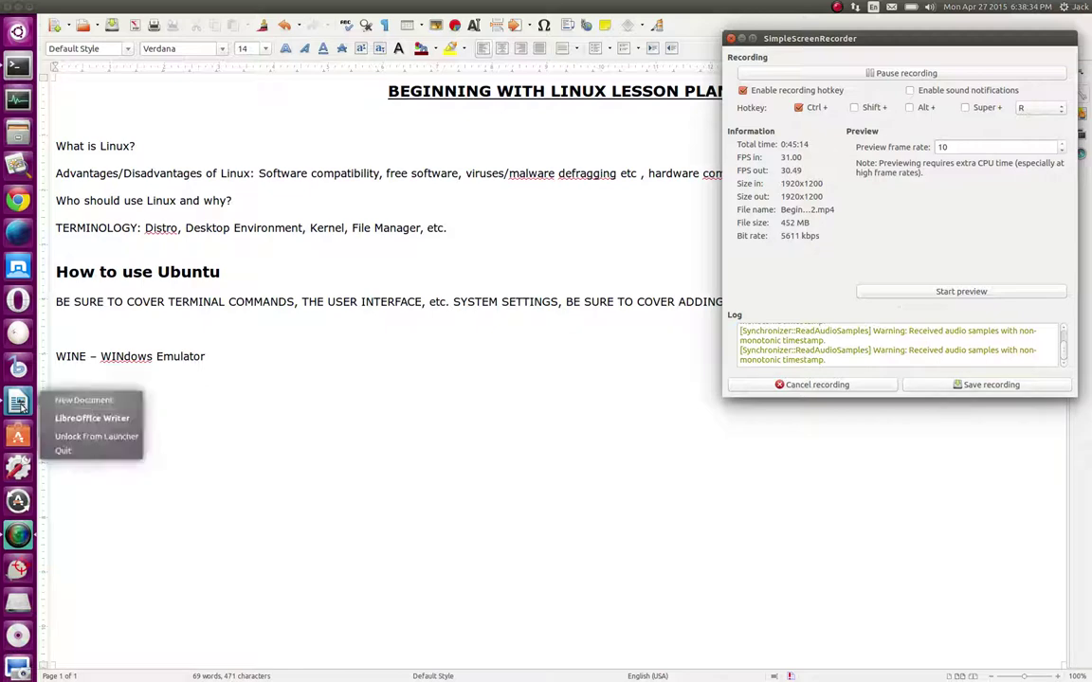
left_click(175, 259)
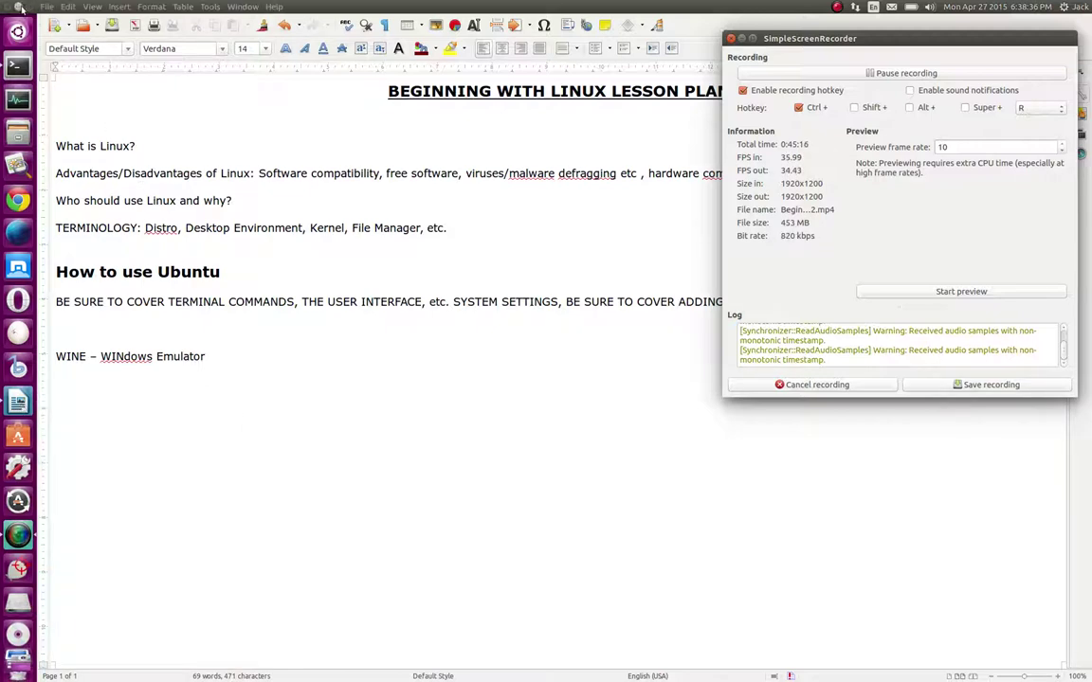
left_click(18, 7)
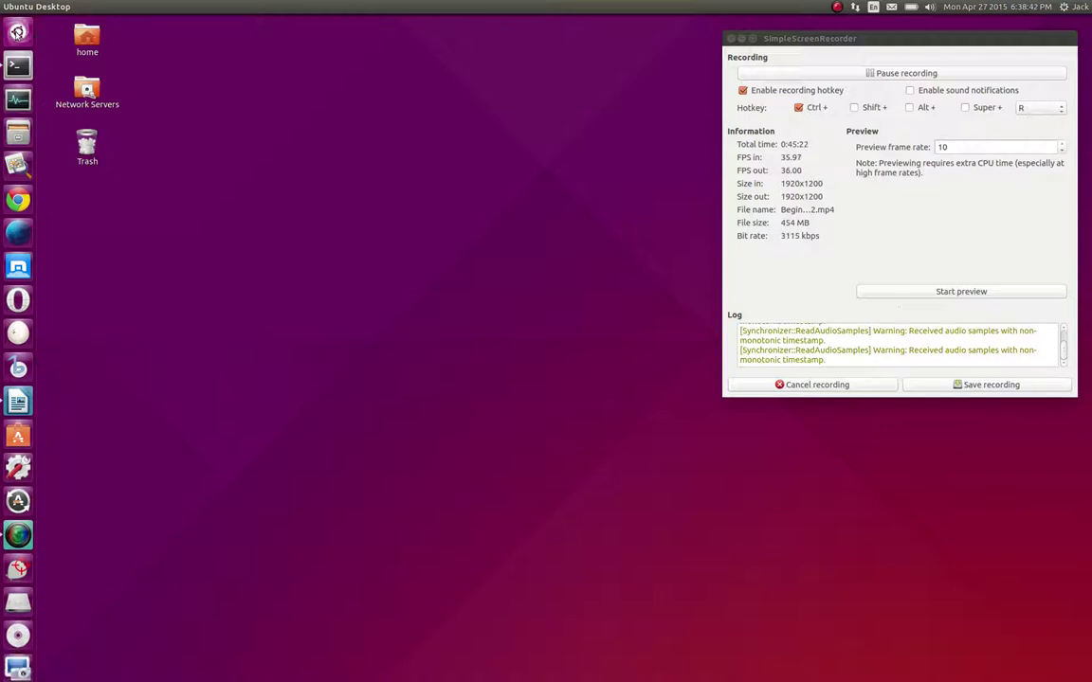
Search the Dash Applications lens for 'Skye' and drag Skype onto the launcher
left_click(17, 32)
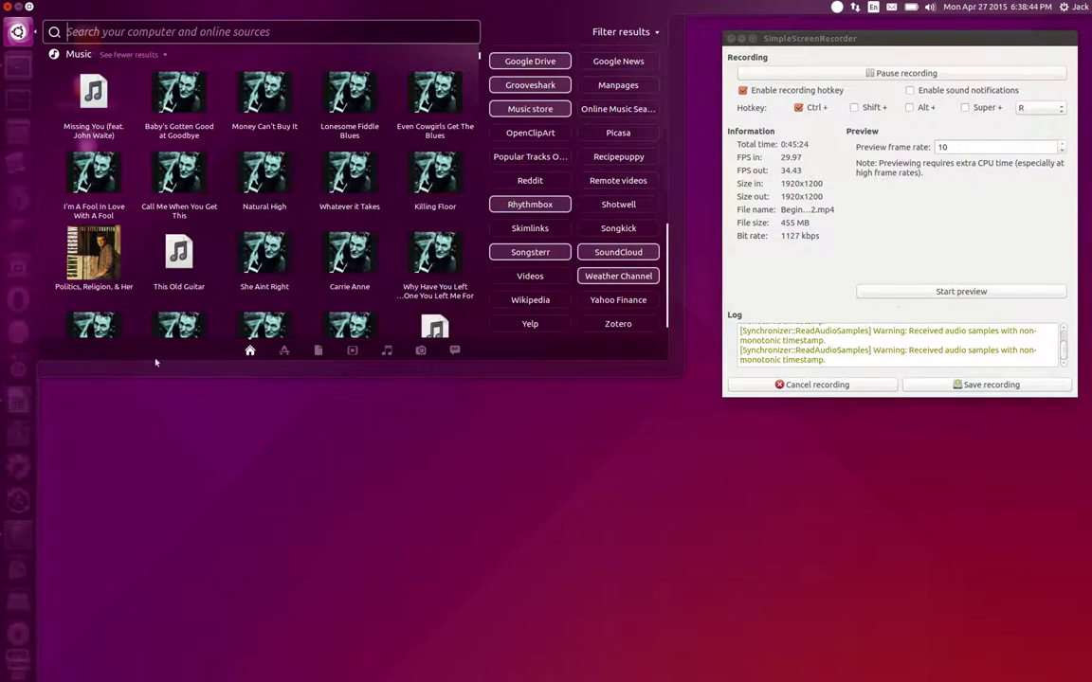
left_click(284, 353)
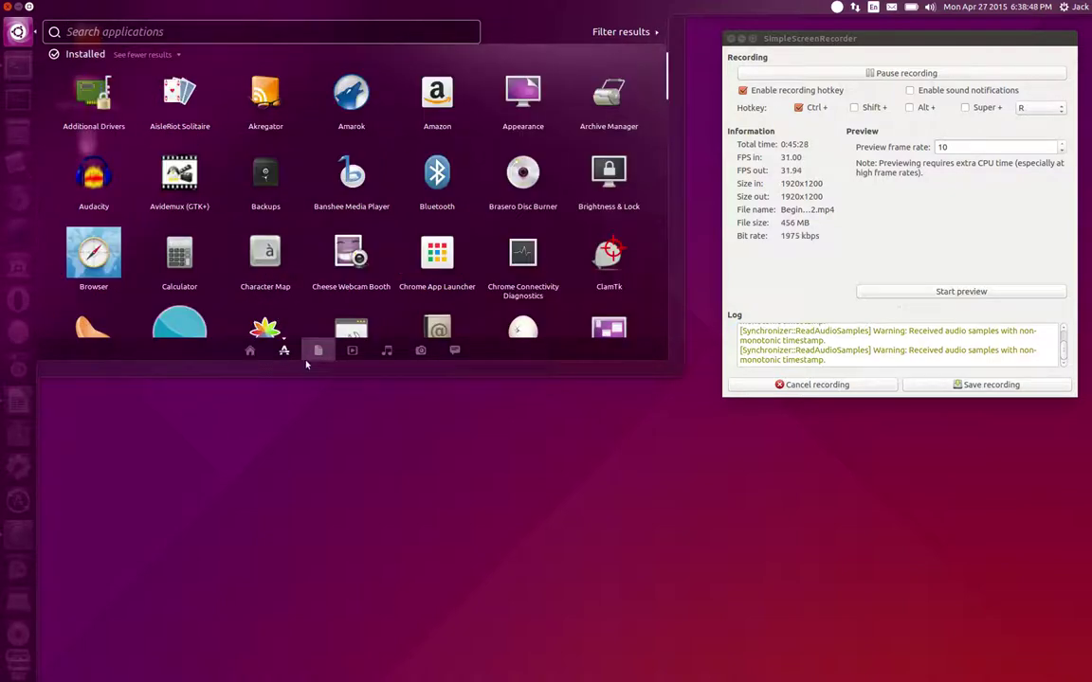
left_click(167, 35)
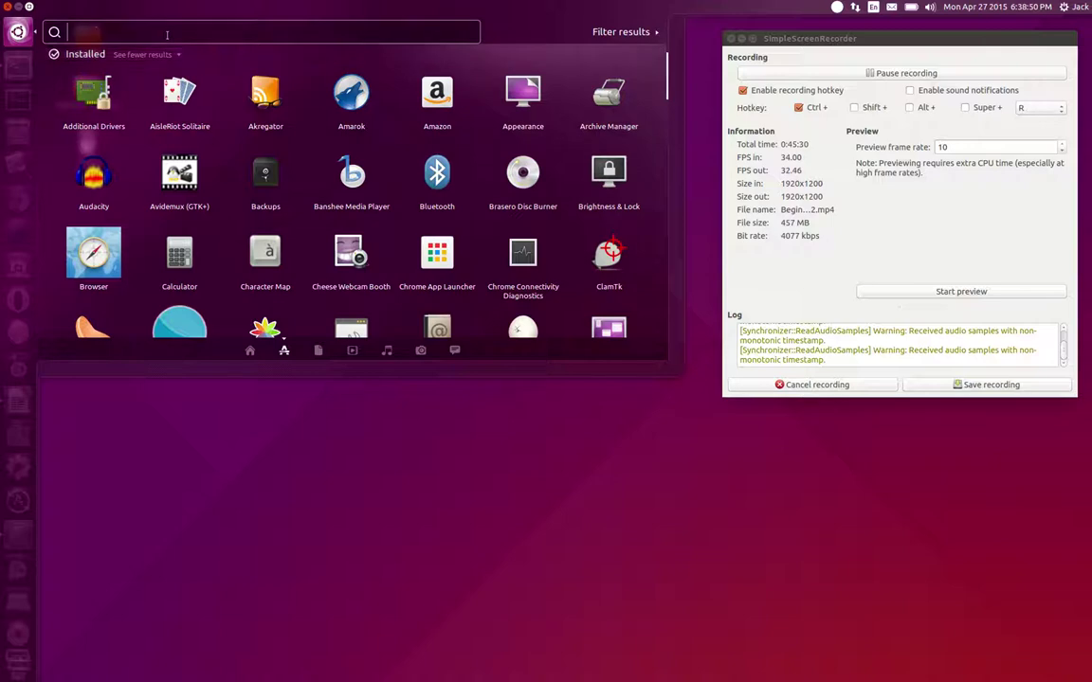
type("S")
key("BackSpace")
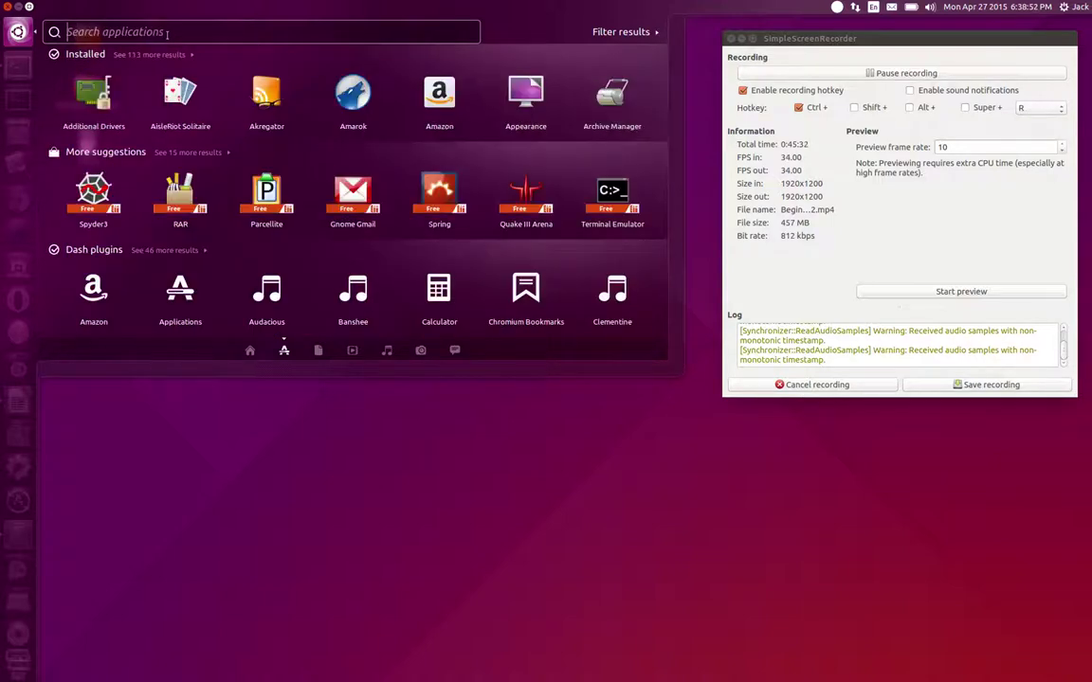
type("Skye")
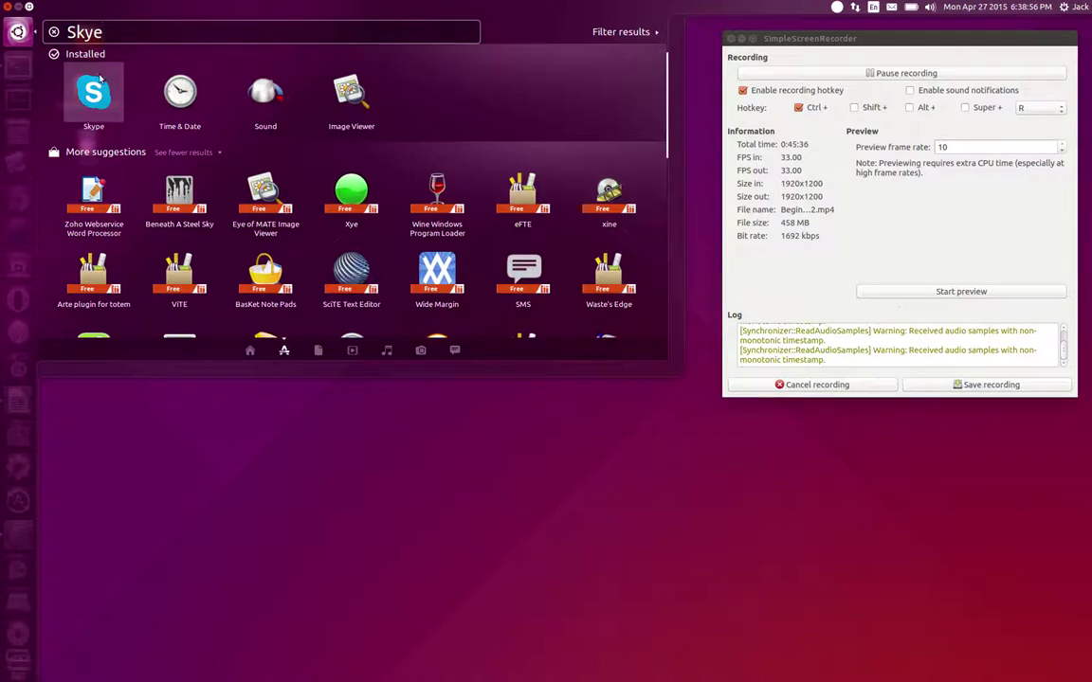
left_click_drag(93, 91, 16, 334)
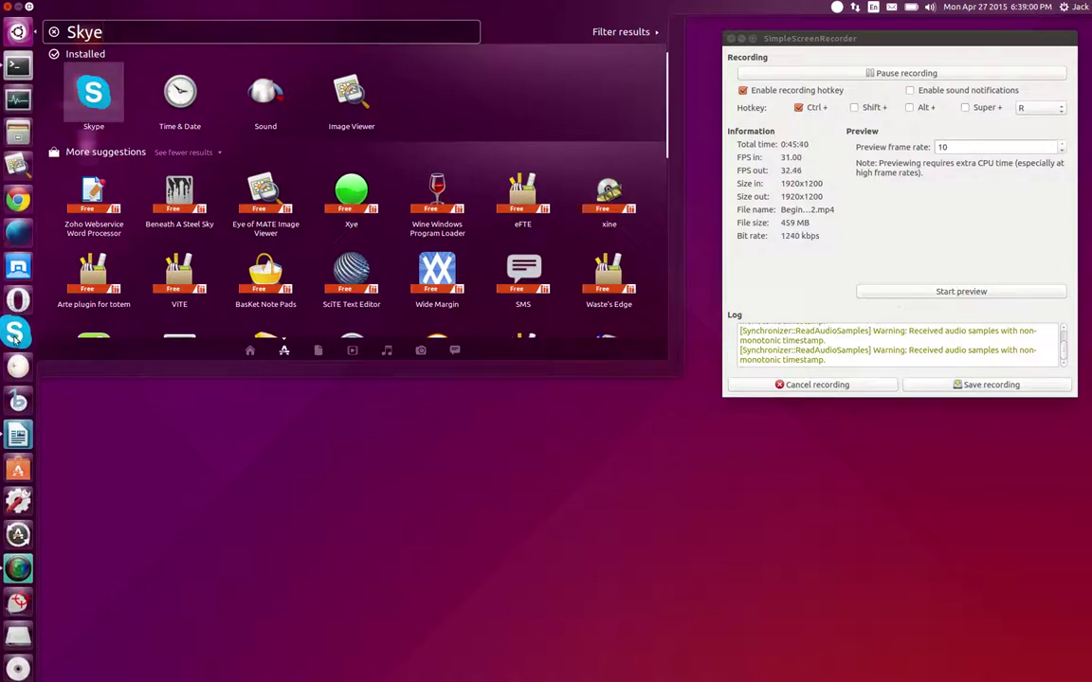
left_click(273, 516)
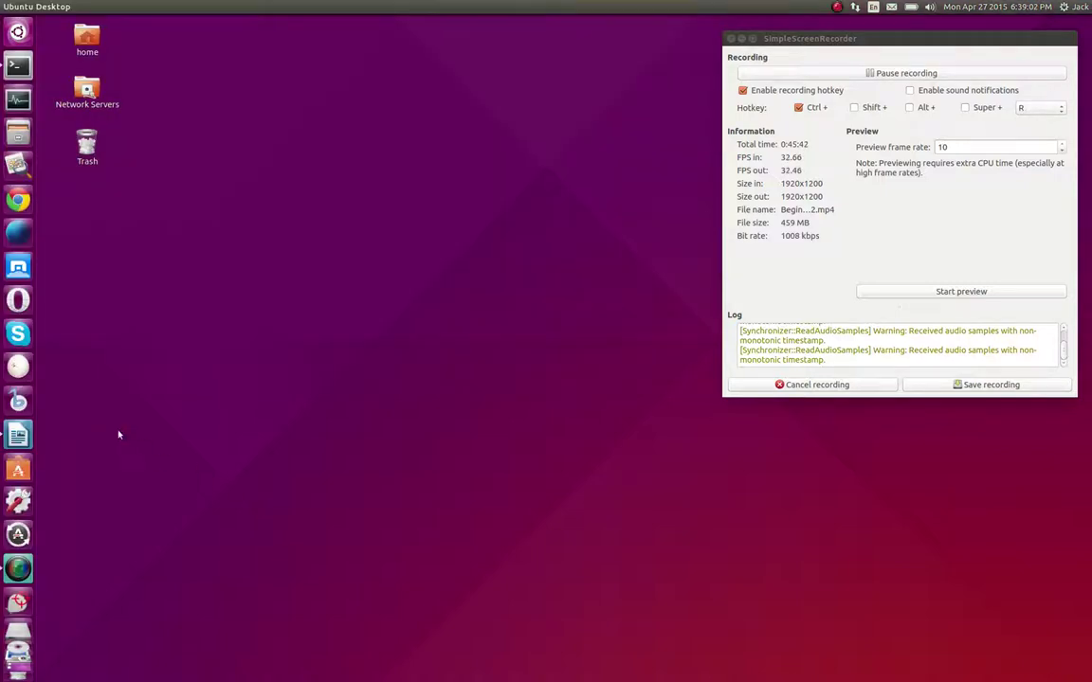
Inspect Skype's launcher quicklist a few times, then minimise SimpleScreenRecorder
right_click(18, 334)
left_click(146, 473)
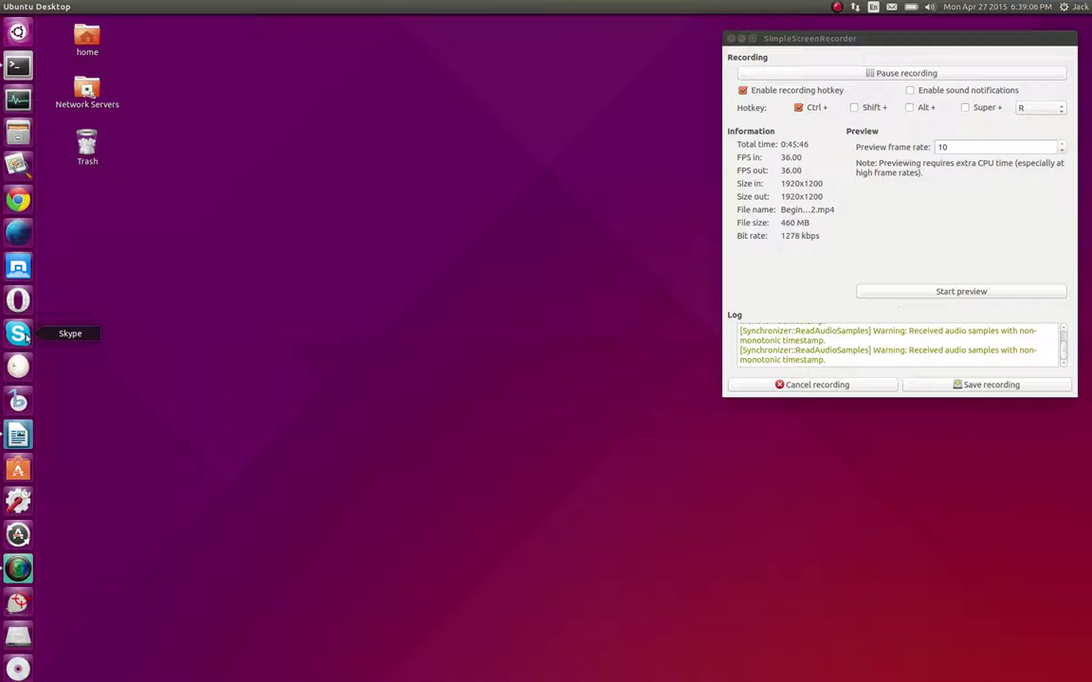
right_click(21, 335)
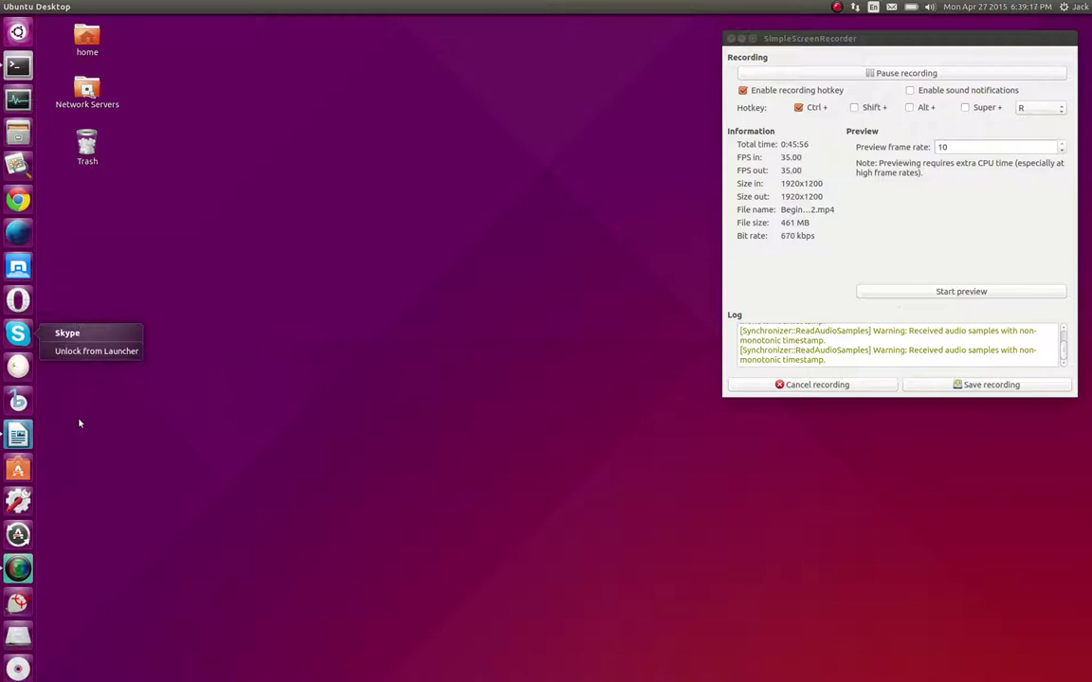
left_click(80, 423)
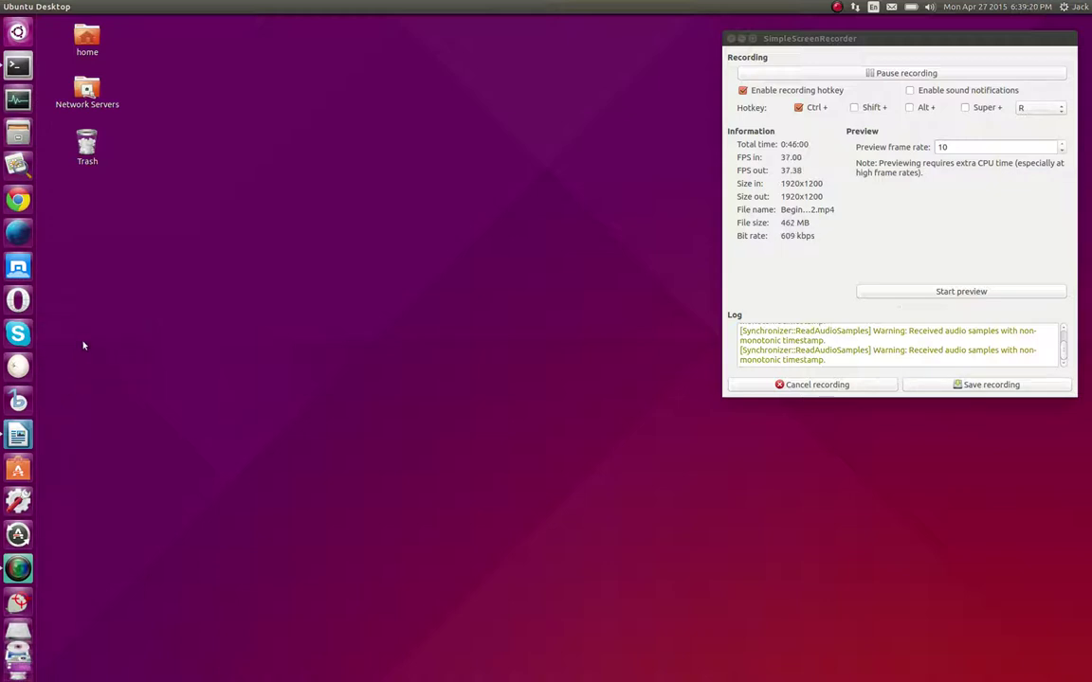
right_click(24, 336)
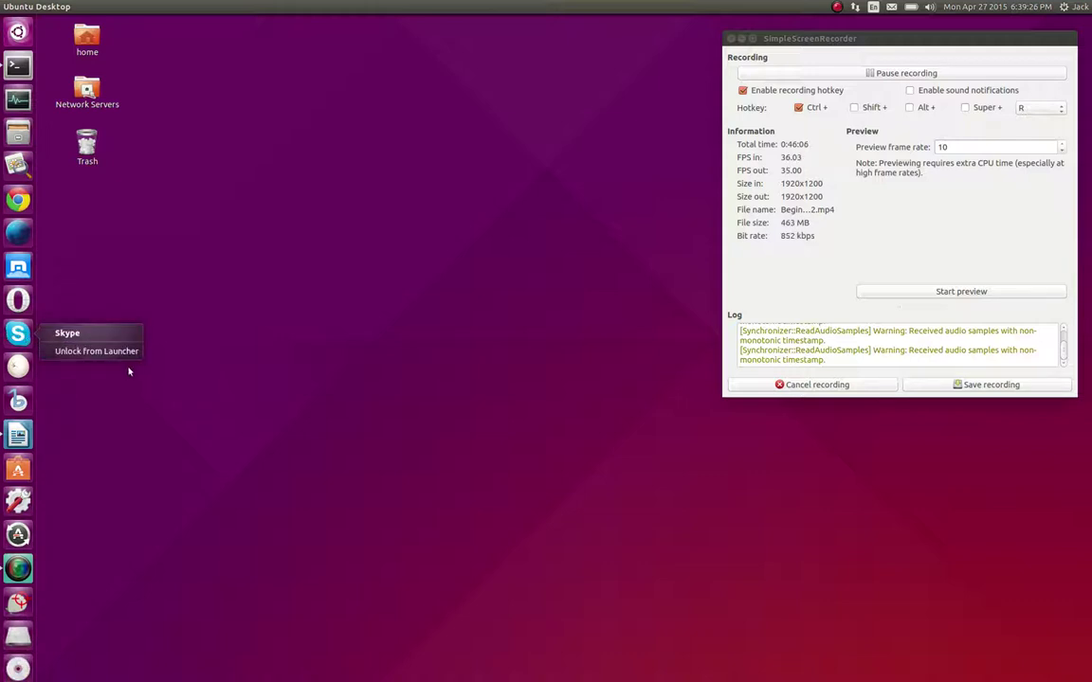
left_click(142, 397)
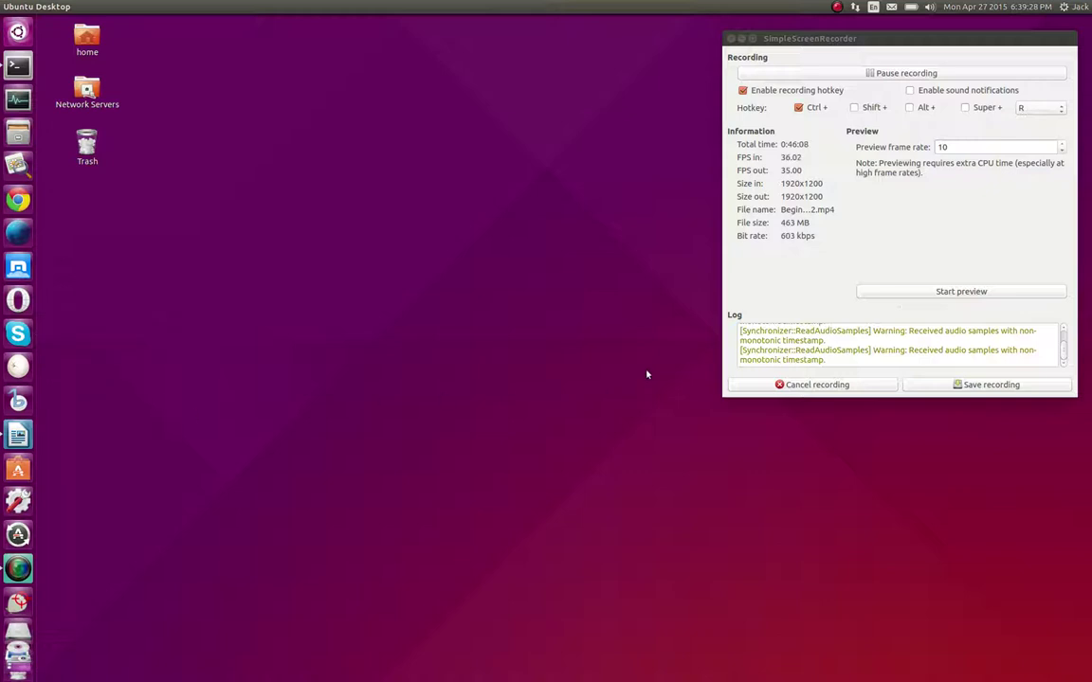
left_click(740, 38)
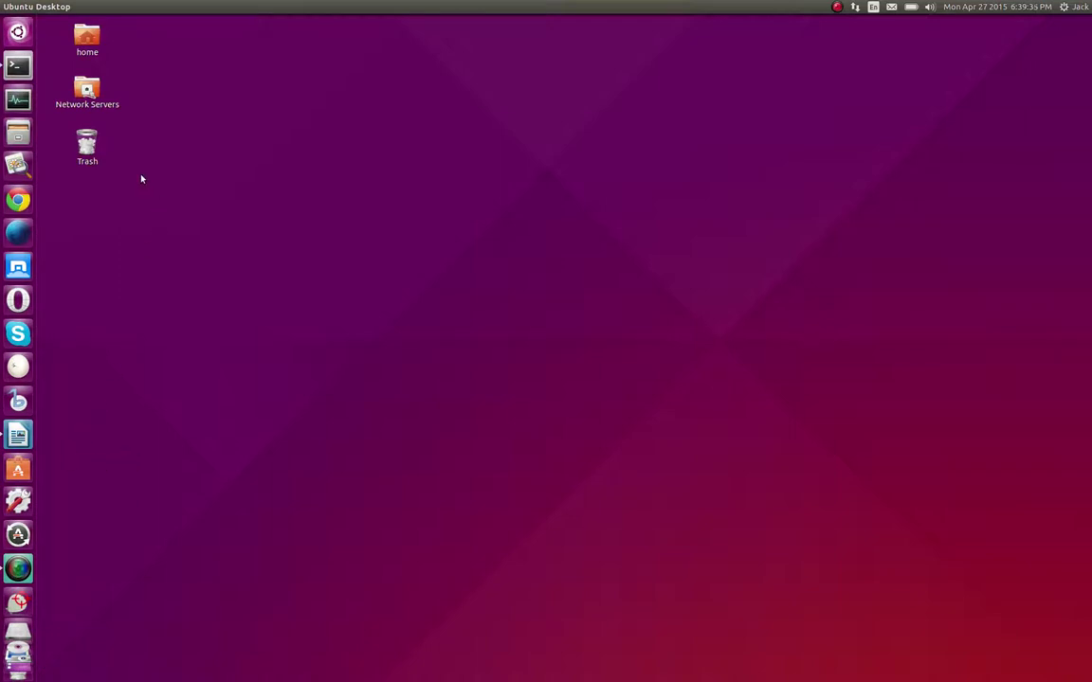
Glance at the Dash Applications lens, then open Home from the launcher's Files icon
left_click(18, 36)
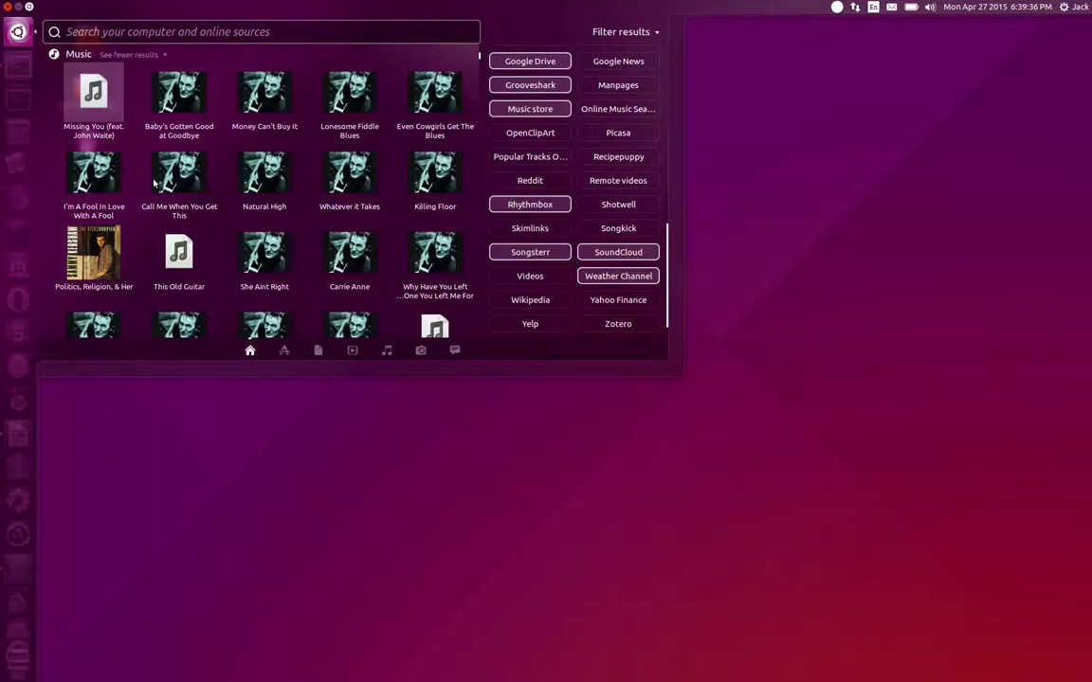
left_click(283, 353)
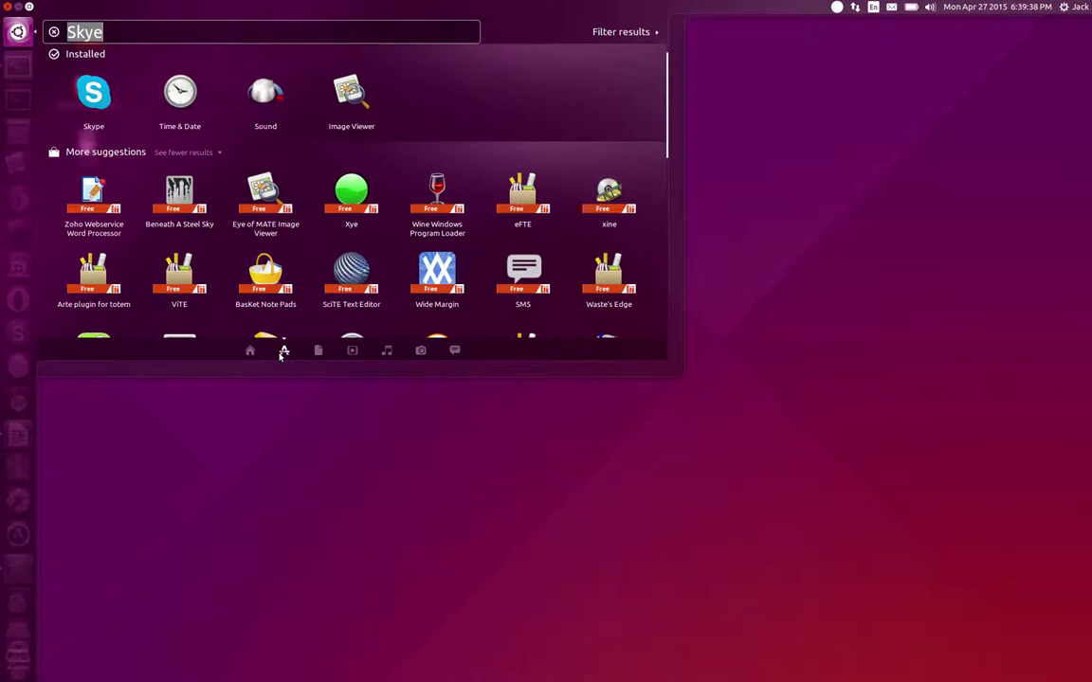
left_click(388, 608)
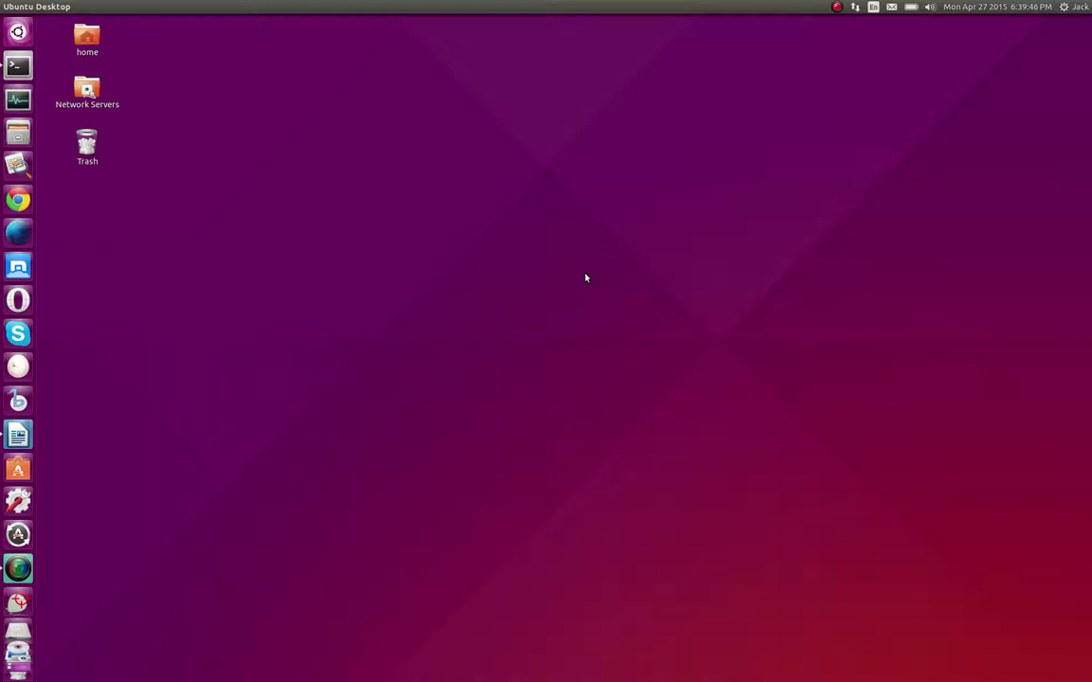
left_click(18, 133)
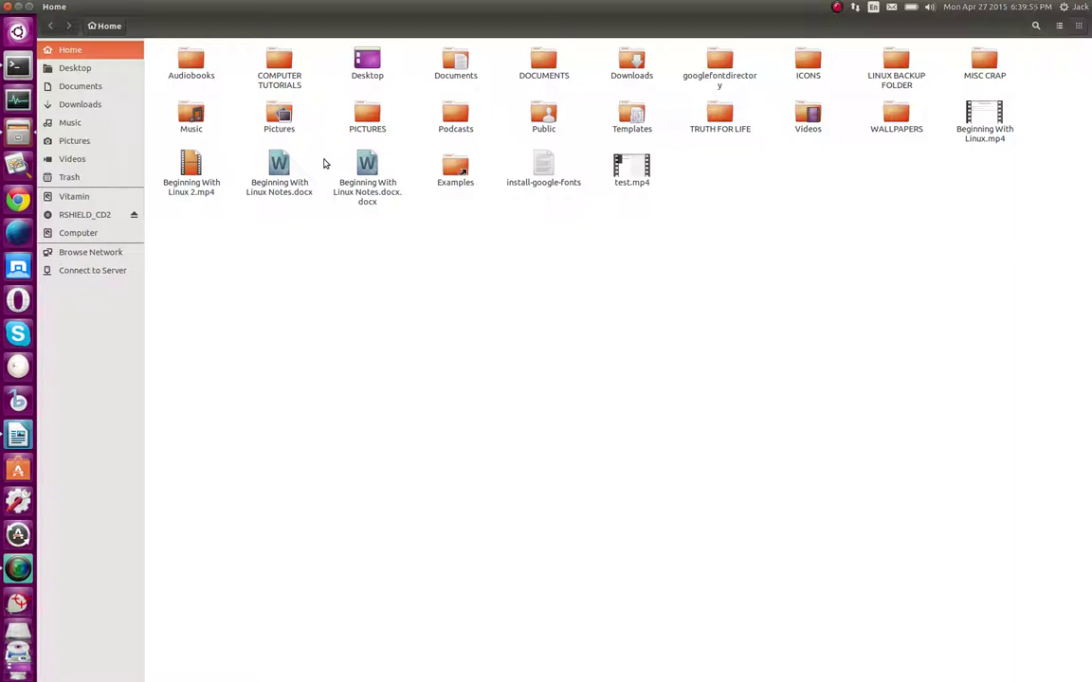
Close Files, reopen Home with Super+E to check install-google-fonts' actions, then close it
left_click(7, 7)
right_click(581, 194)
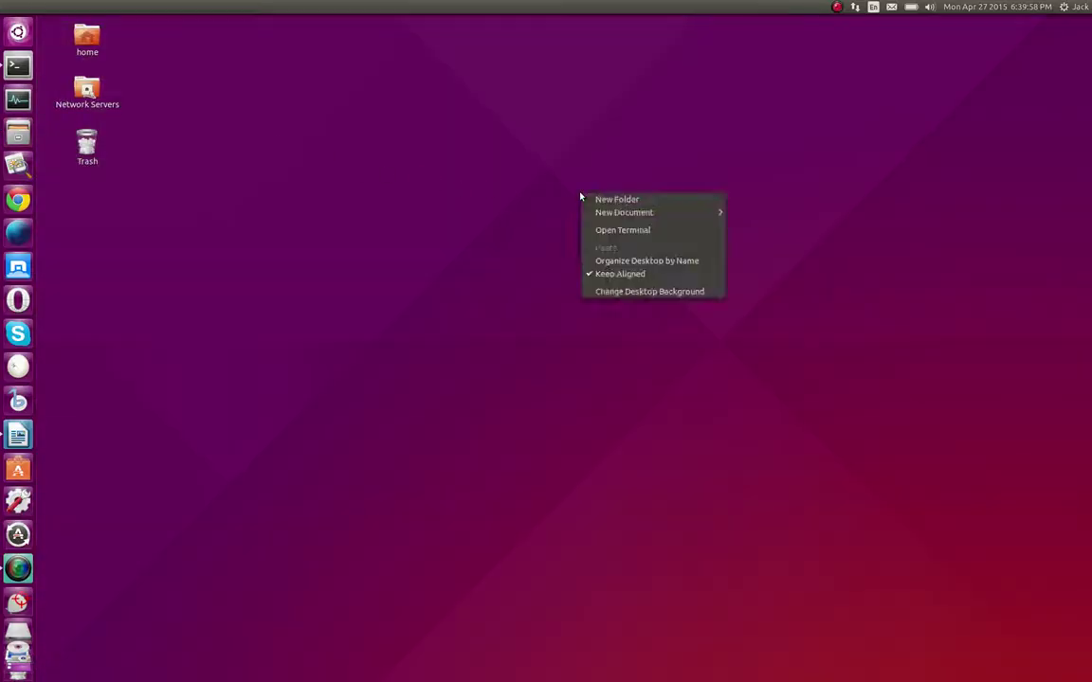
left_click(333, 212)
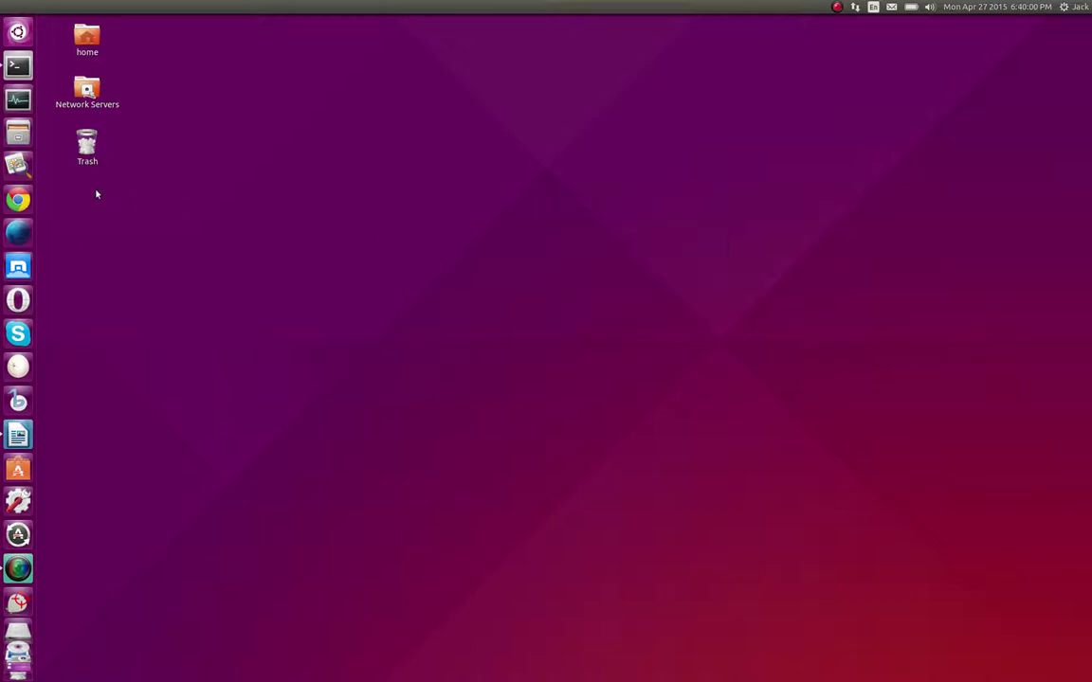
key("super+e")
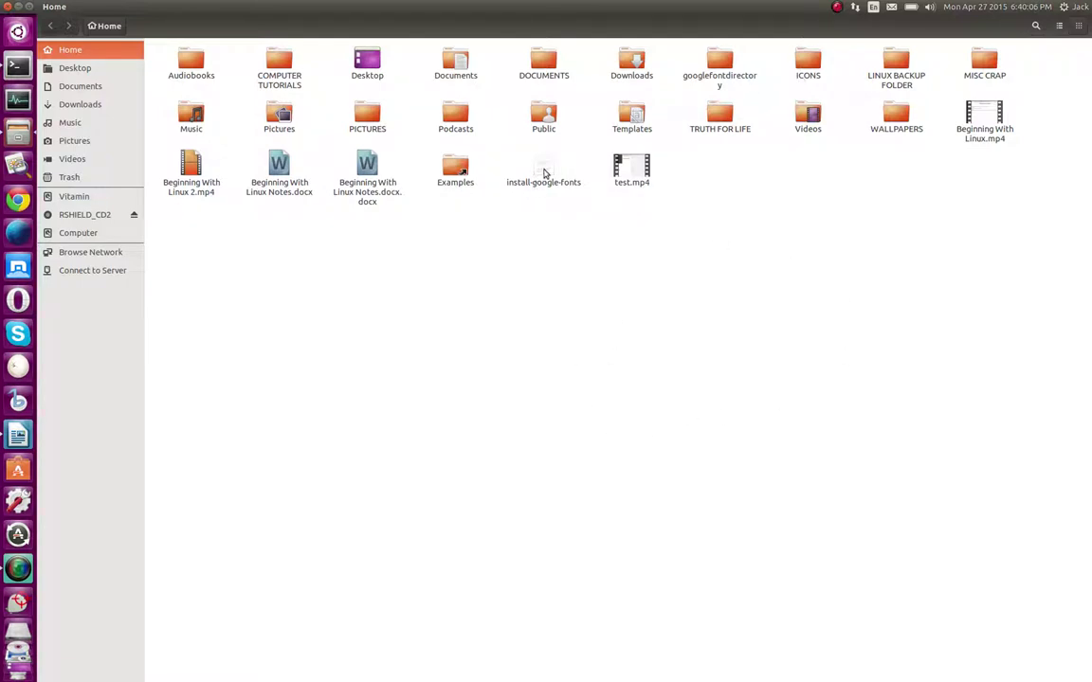
right_click(545, 170)
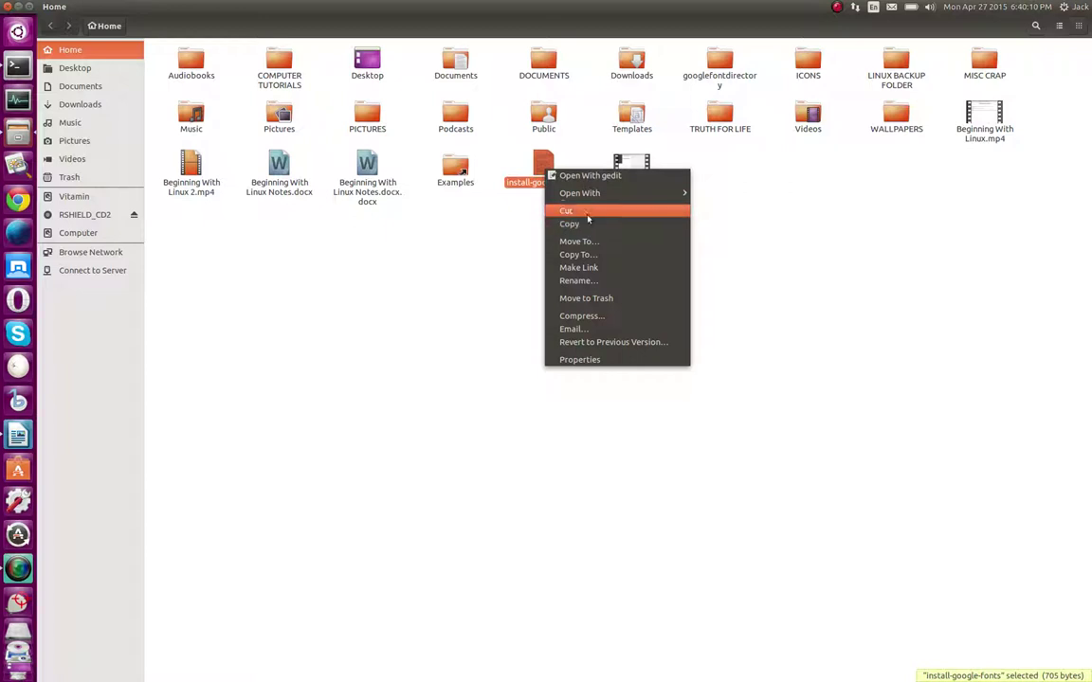
left_click(439, 292)
left_click(7, 6)
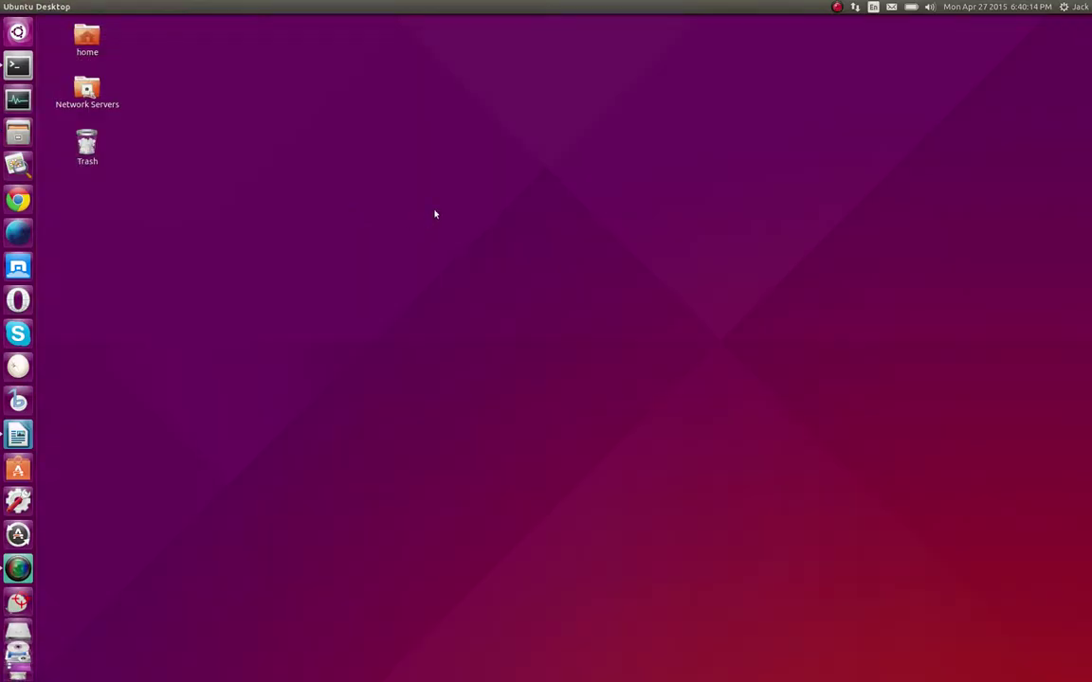
right_click(438, 208)
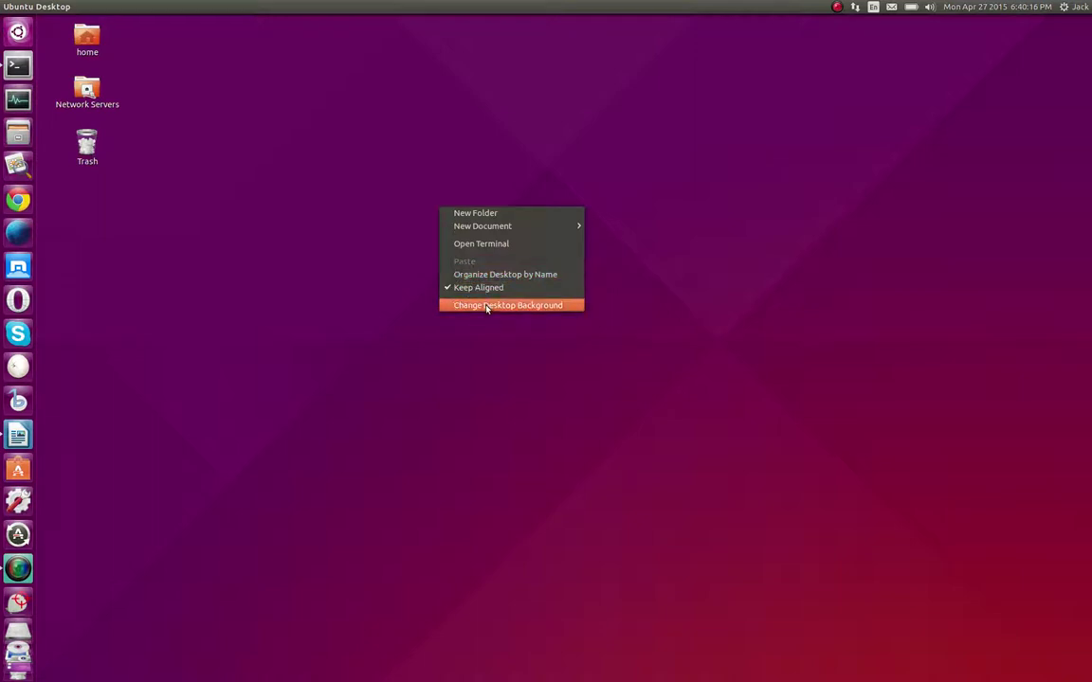
left_click(273, 336)
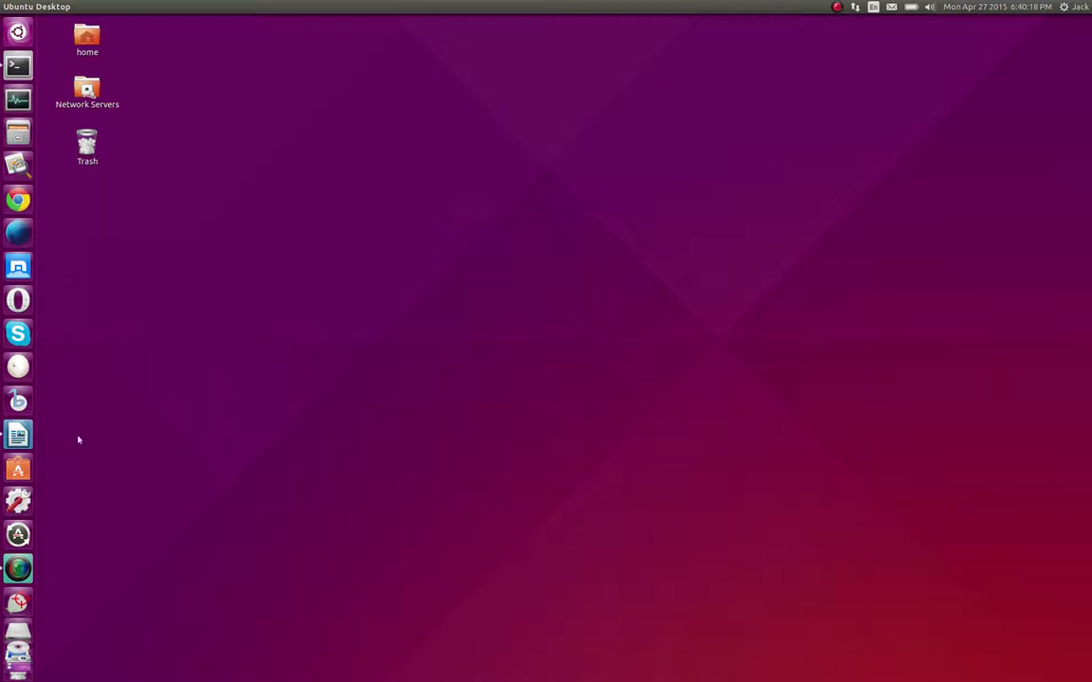
right_click(380, 311)
left_click(418, 408)
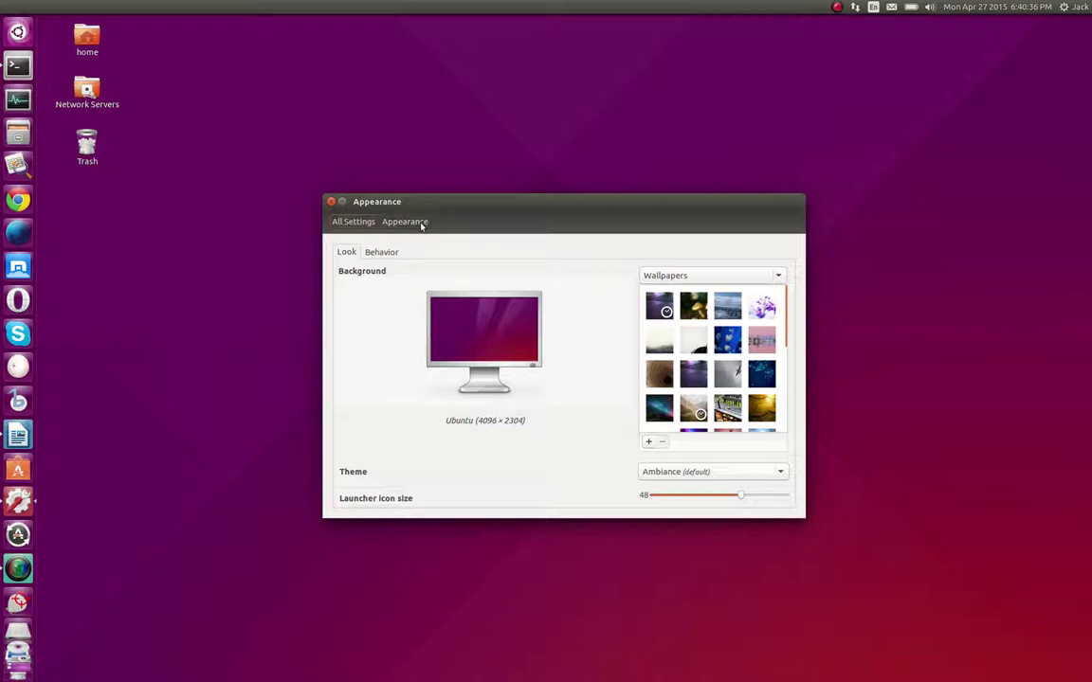
left_click(331, 202)
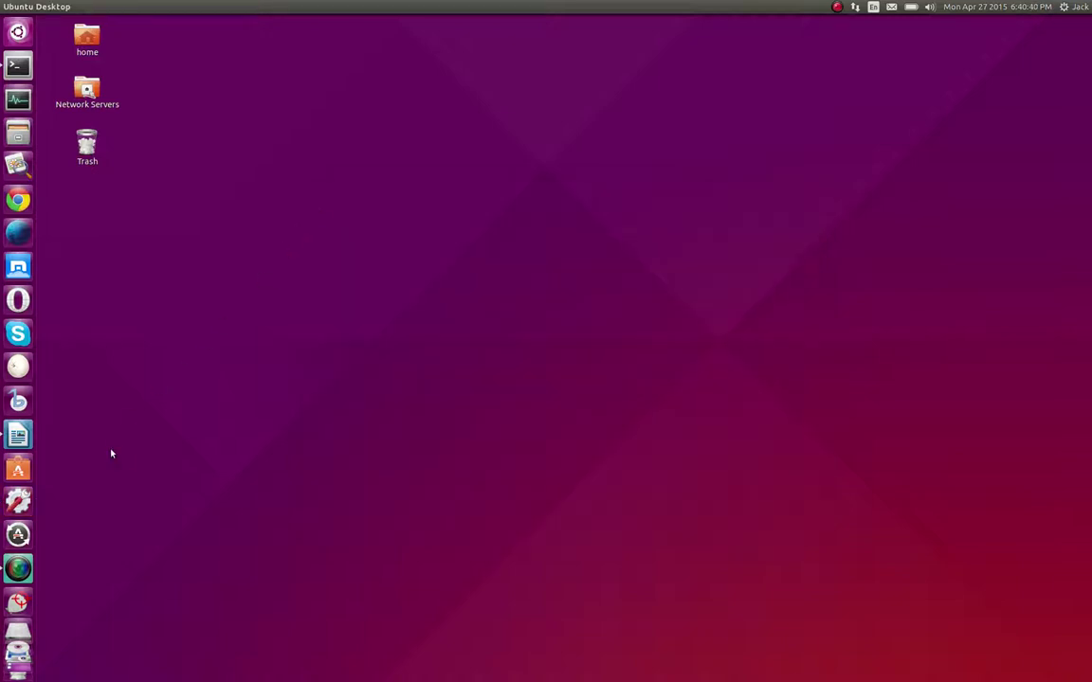
Clear the leftover 'Skye' query and browse all 113 installed applications in the Dash
left_click(18, 31)
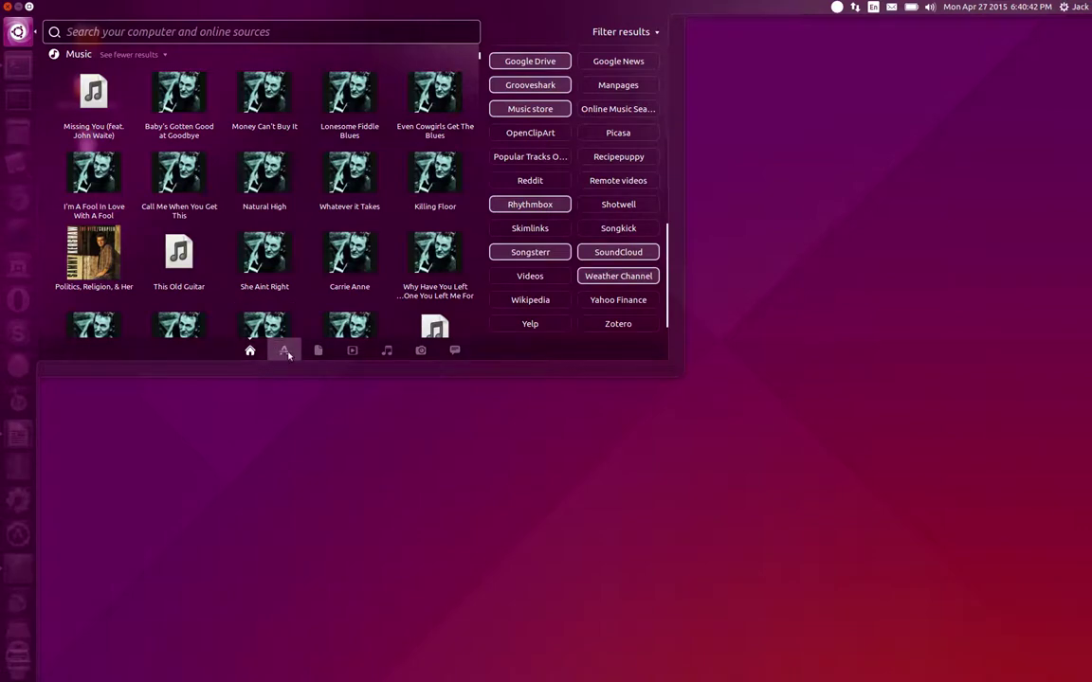
left_click(284, 351)
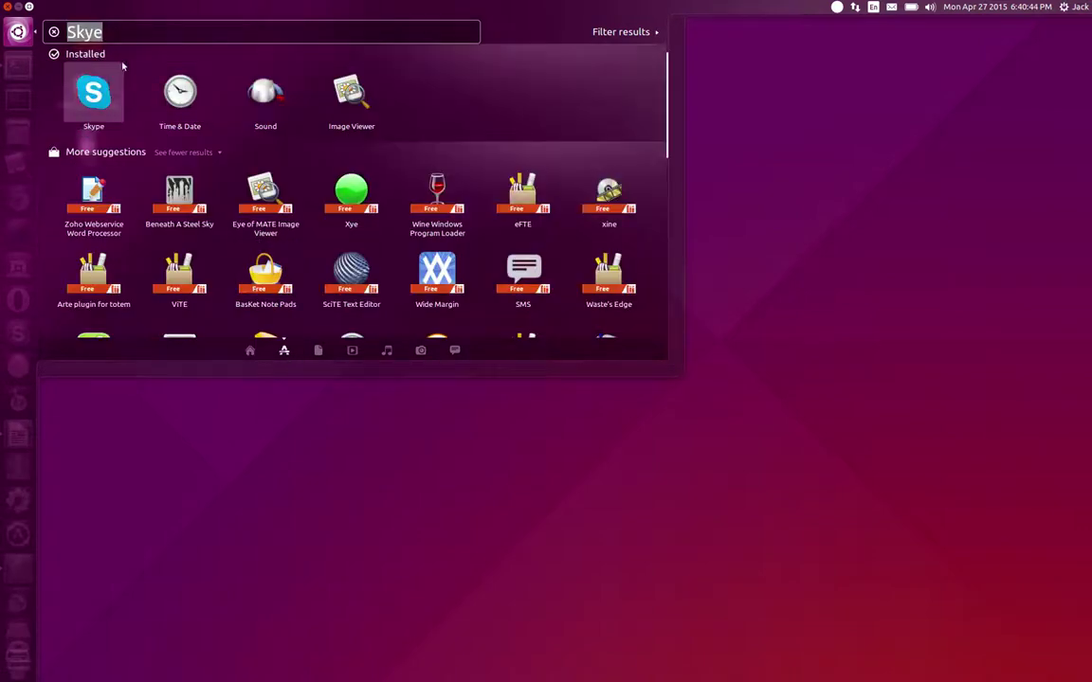
key("BackSpace")
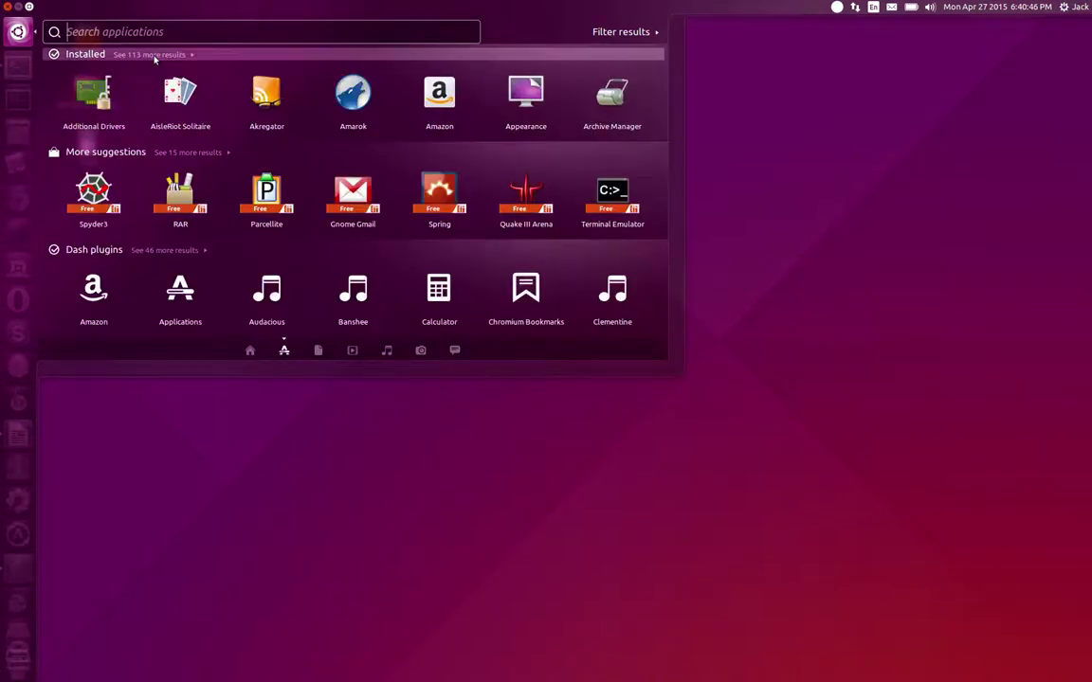
left_click(154, 54)
scroll(322, 199, "down", 4)
scroll(333, 216, "down", 8)
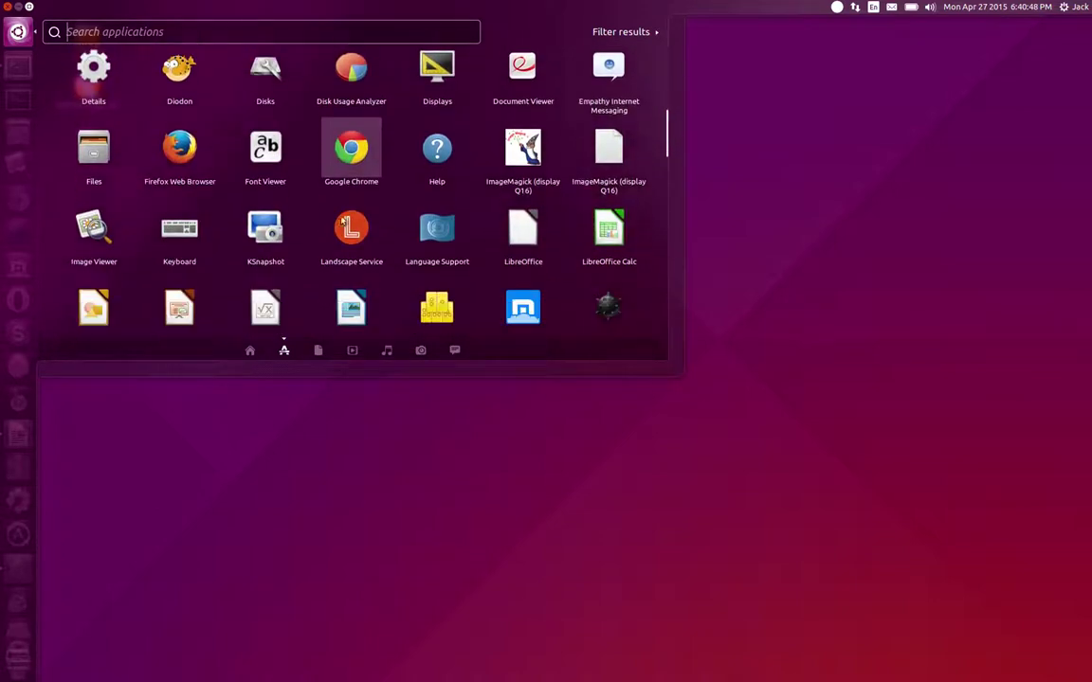
scroll(343, 219, "down", 6)
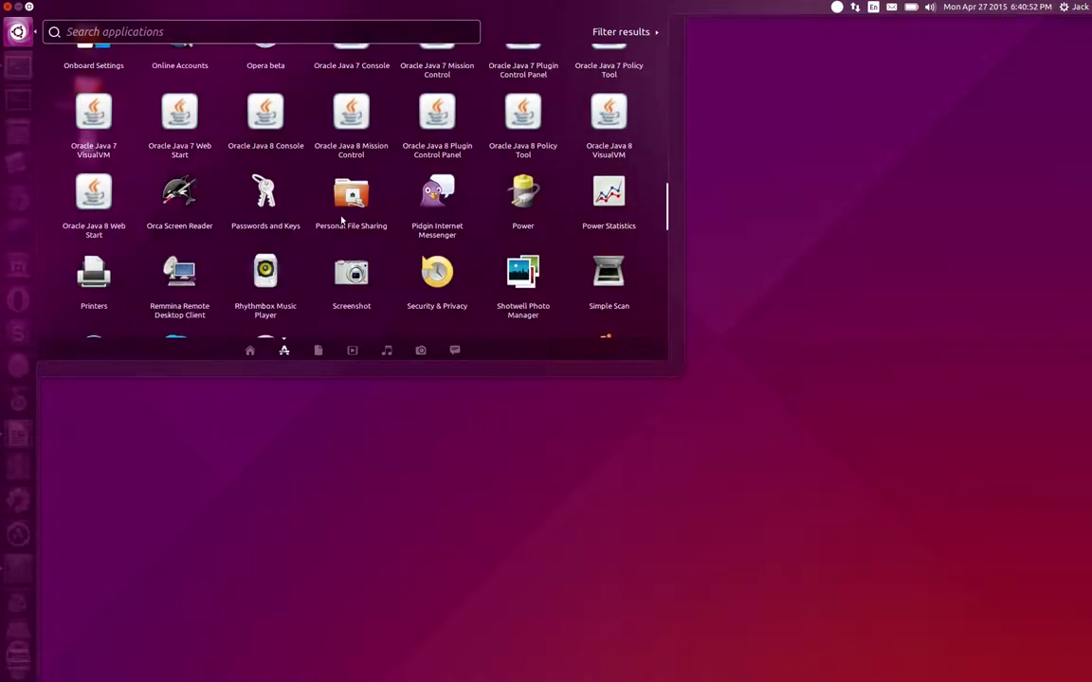
scroll(342, 220, "down", 3)
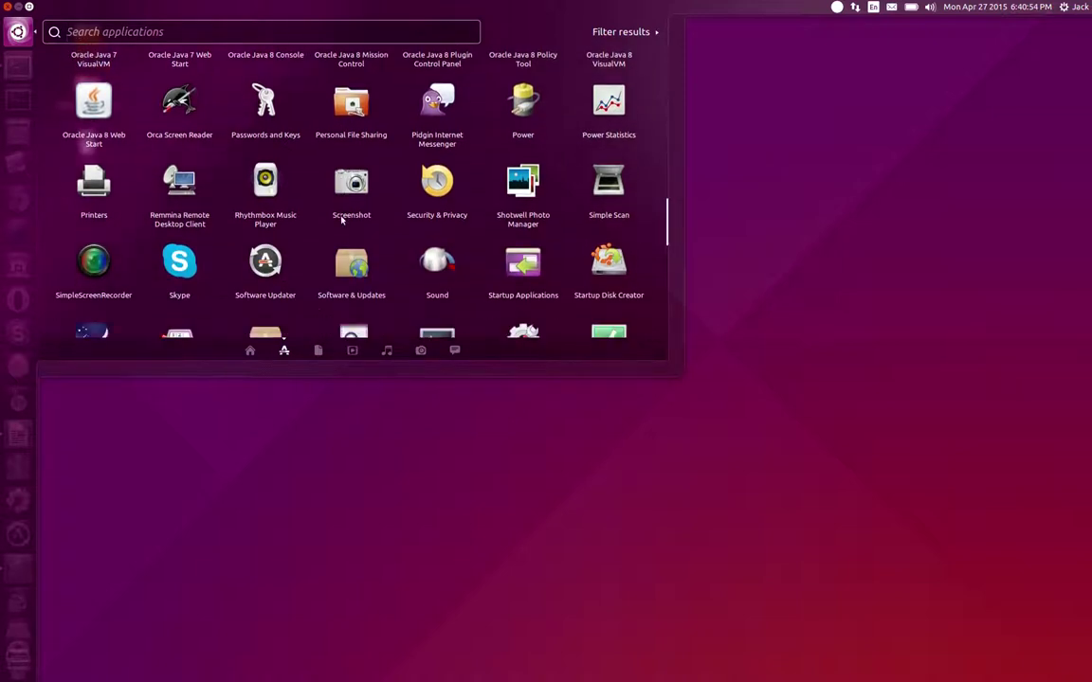
scroll(342, 220, "down", 2)
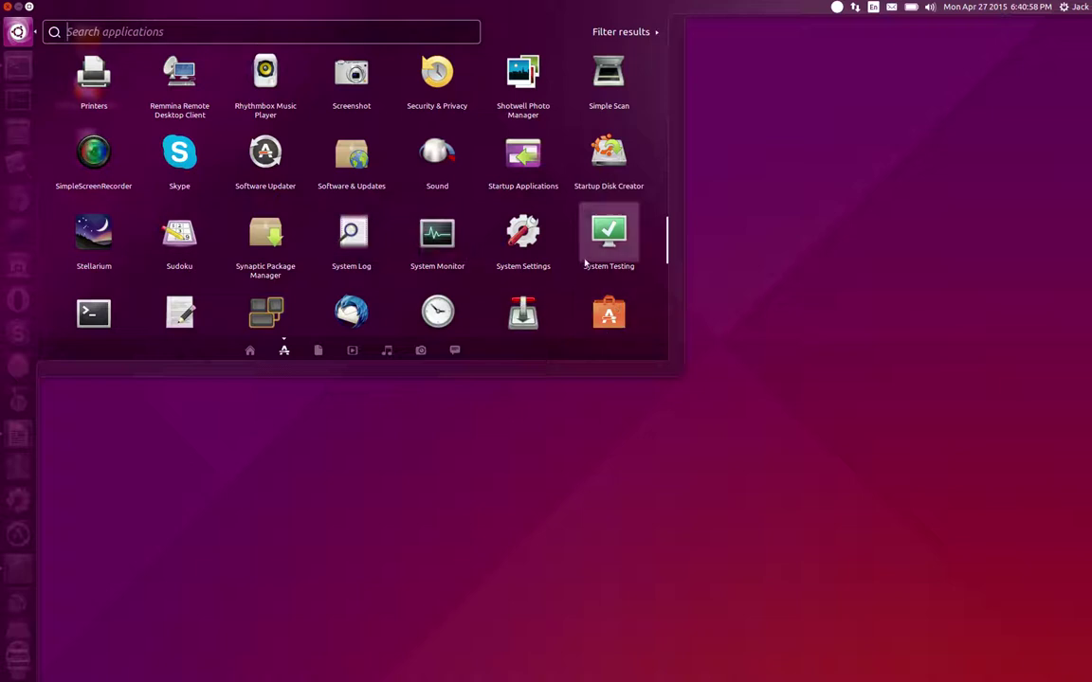
Launch System Settings from the Dash, close it, then reopen it via the gear menu
left_click(523, 239)
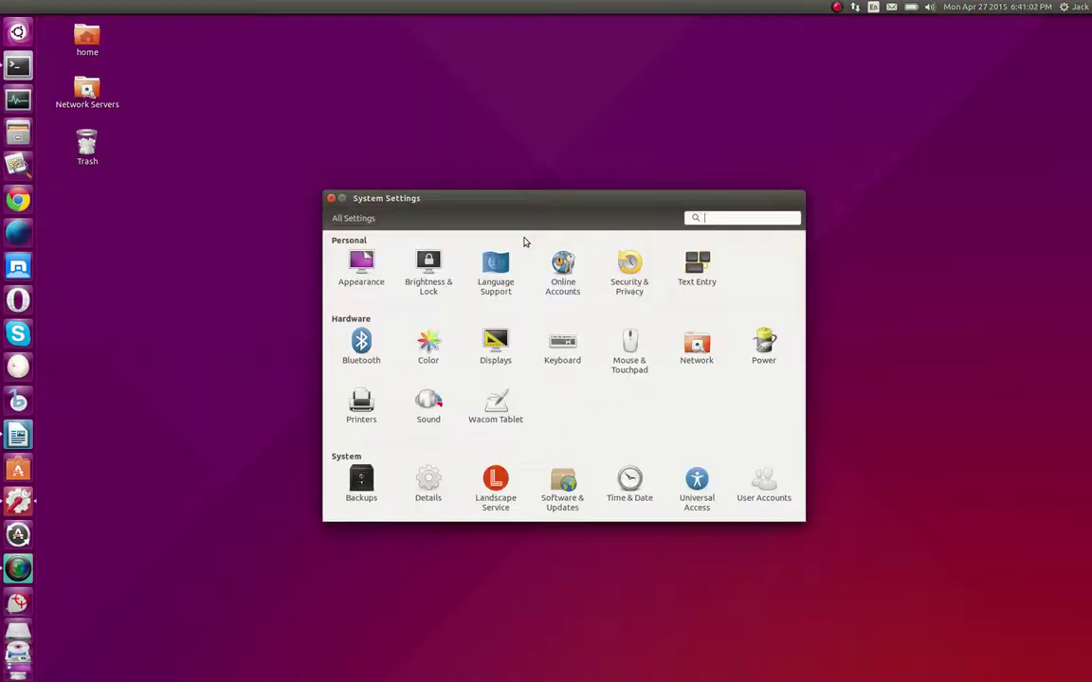
left_click(331, 198)
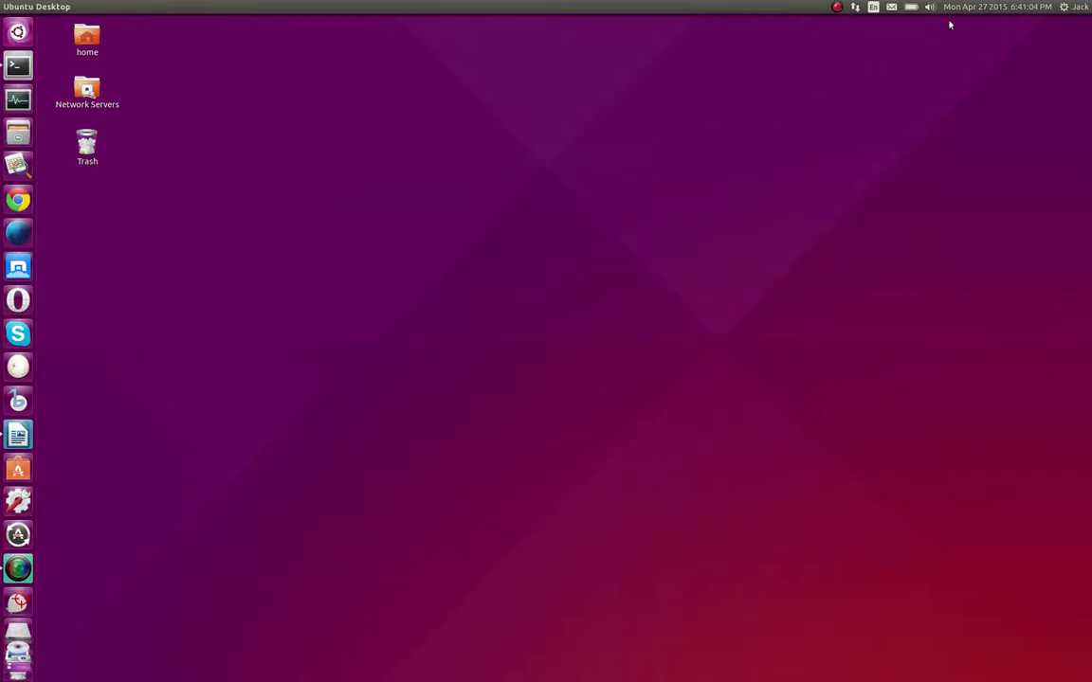
left_click(1072, 10)
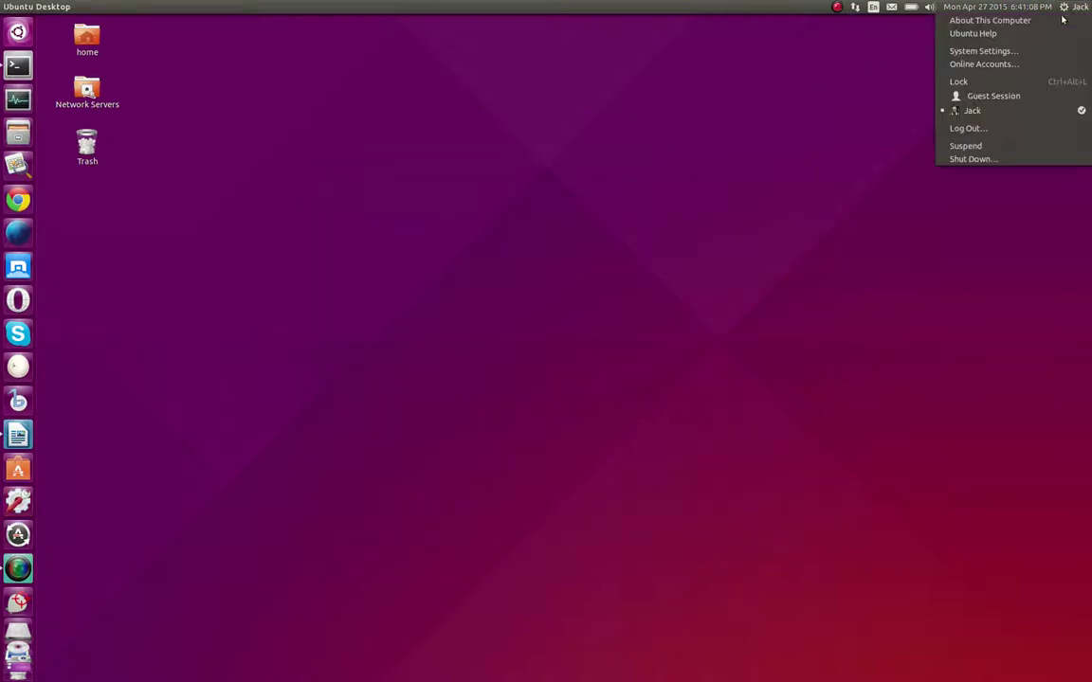
left_click(984, 50)
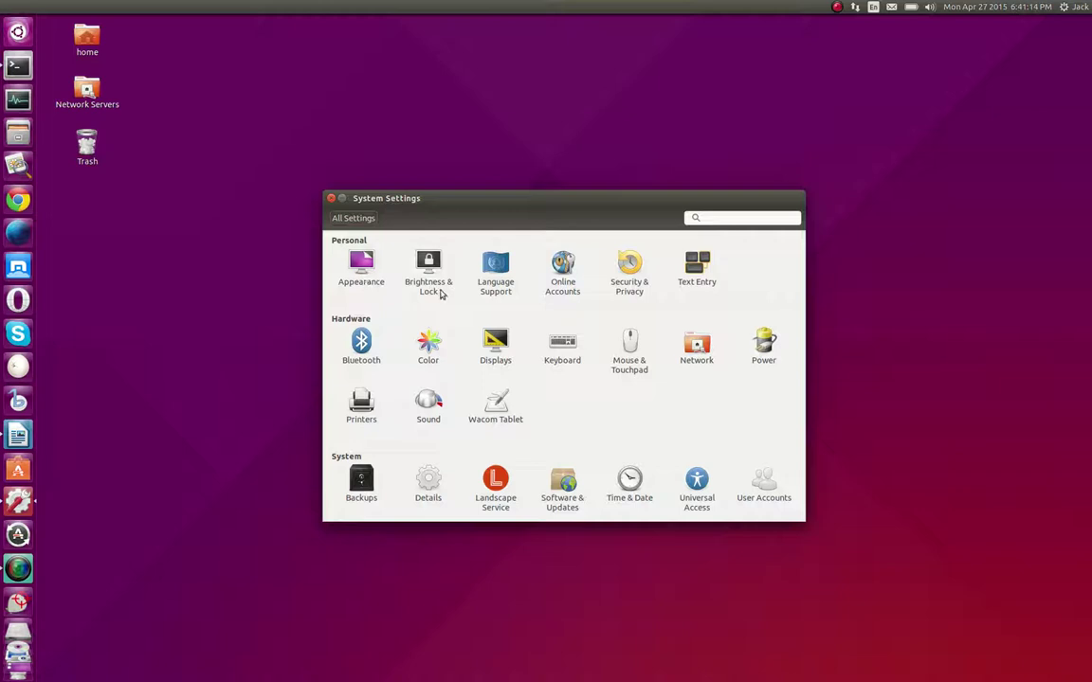
Open Appearance and switch the background source to Colors & Gradients and back to Wallpapers
left_click(362, 268)
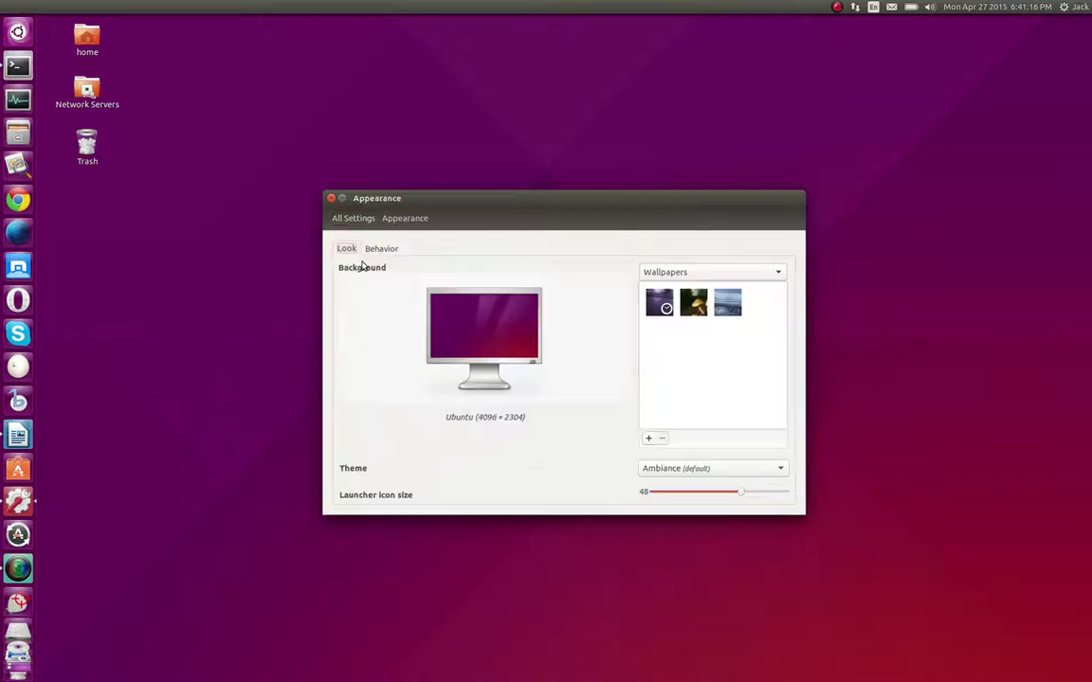
scroll(725, 353, "down", 10)
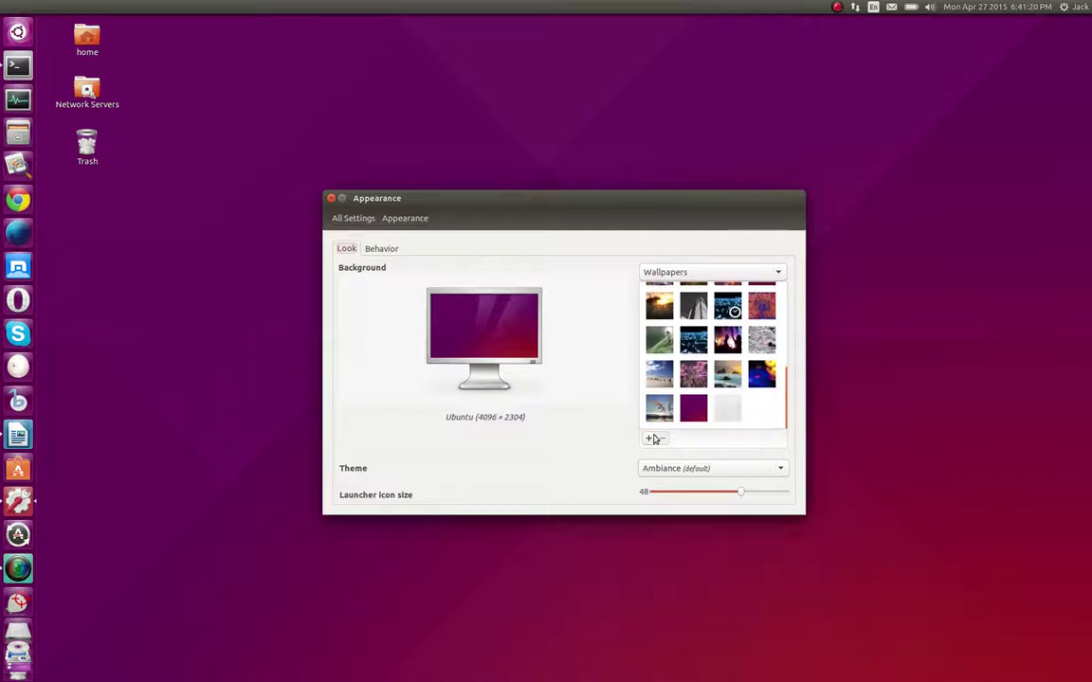
left_click(779, 275)
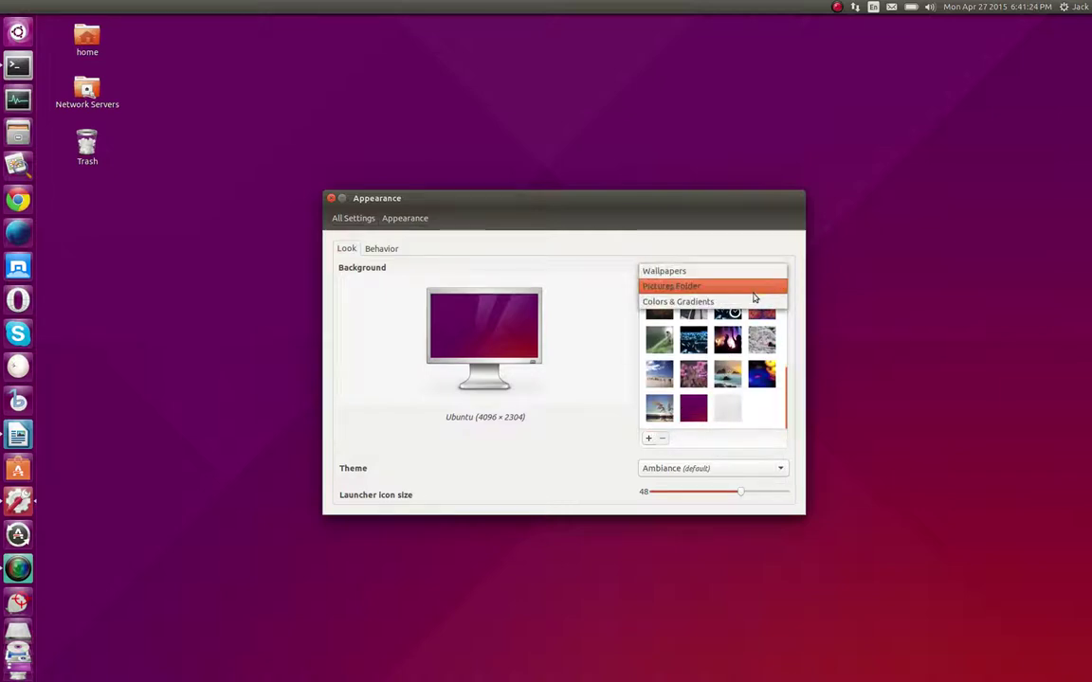
left_click(752, 301)
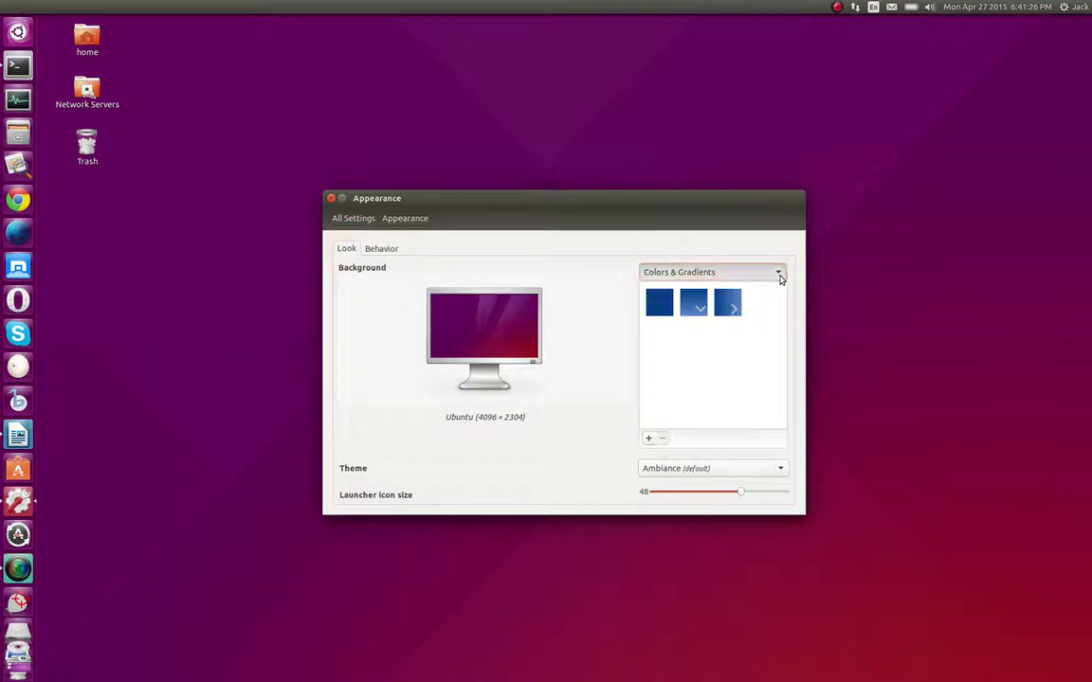
left_click(779, 275)
left_click(745, 248)
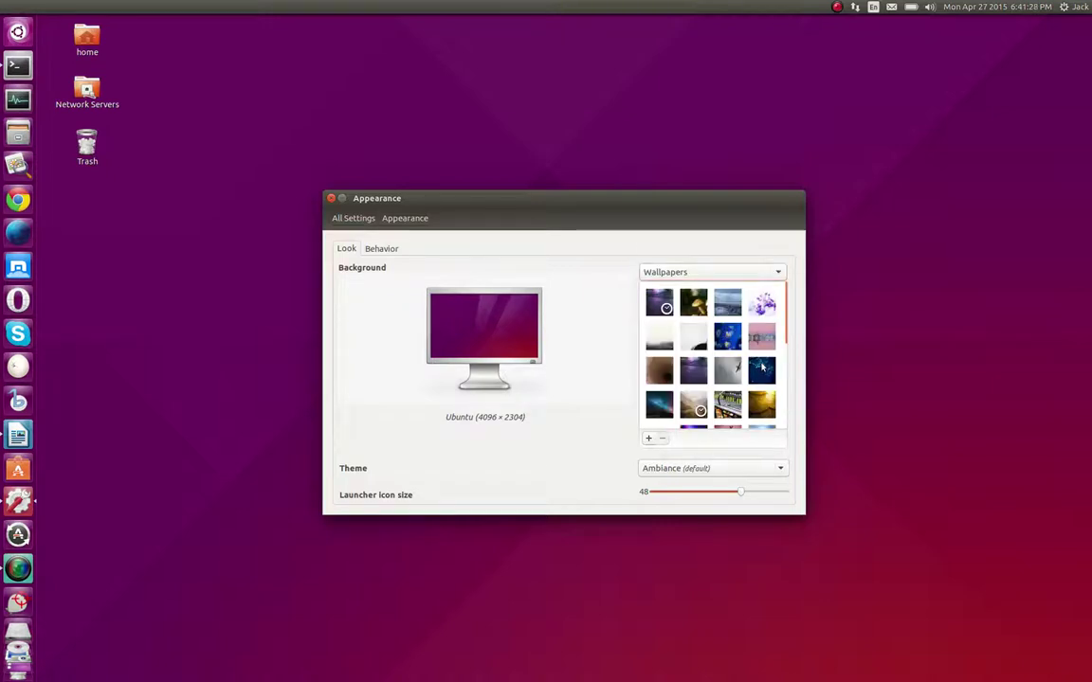
Try the Water web wallpaper, then restore the purple Ubuntu wallpaper
left_click(762, 370)
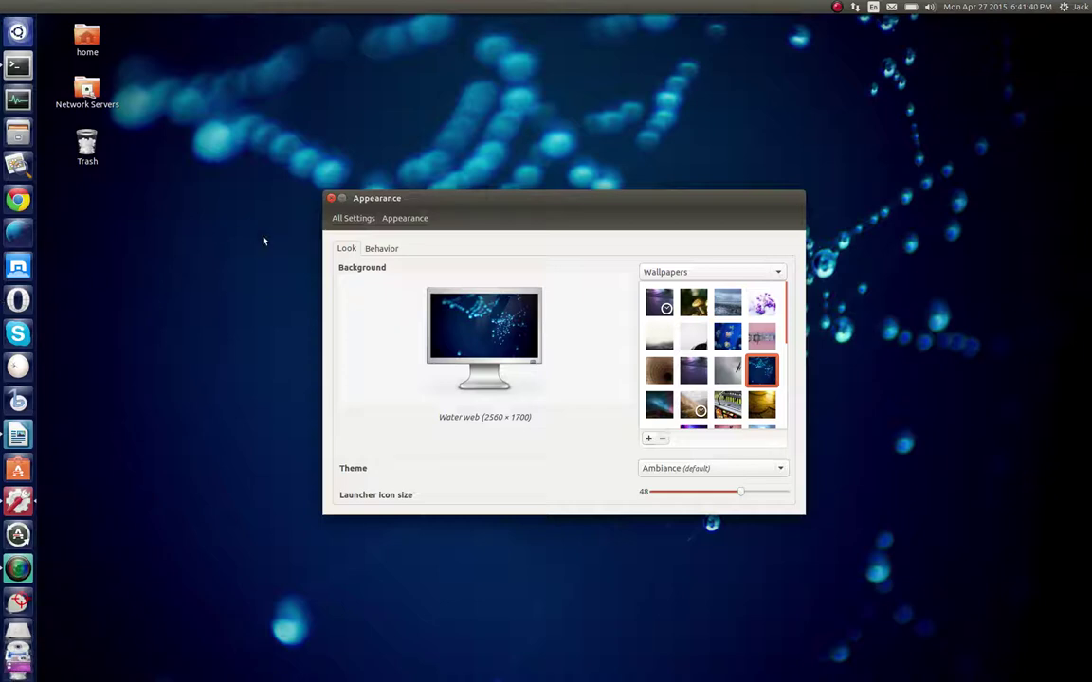
scroll(762, 343, "down", 5)
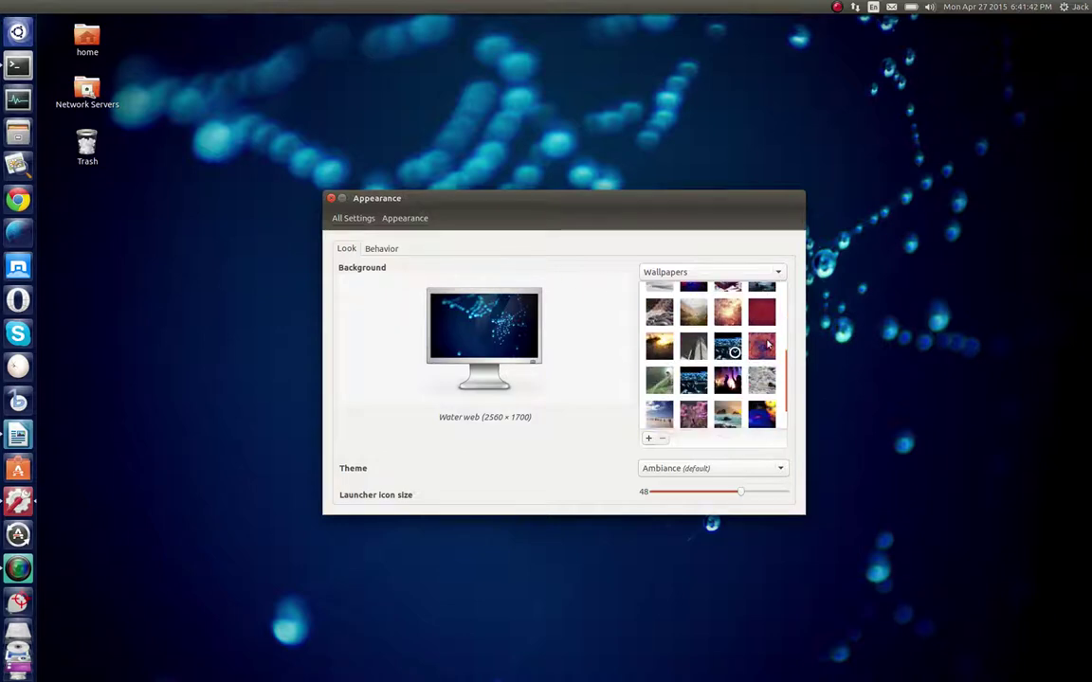
scroll(767, 344, "down", 2)
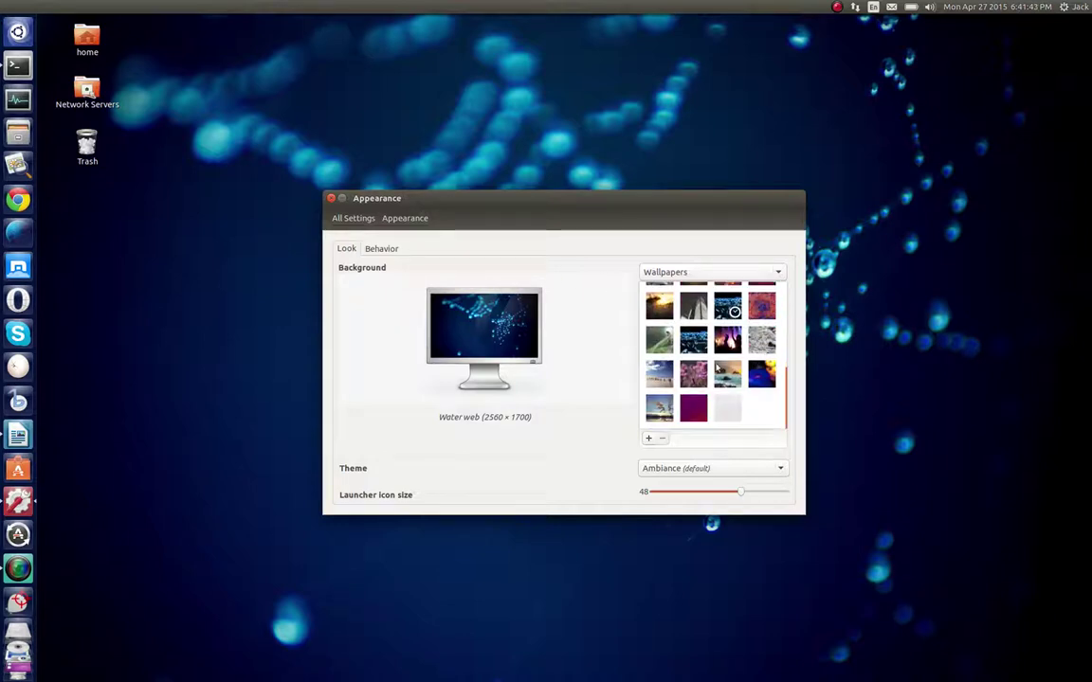
left_click(692, 409)
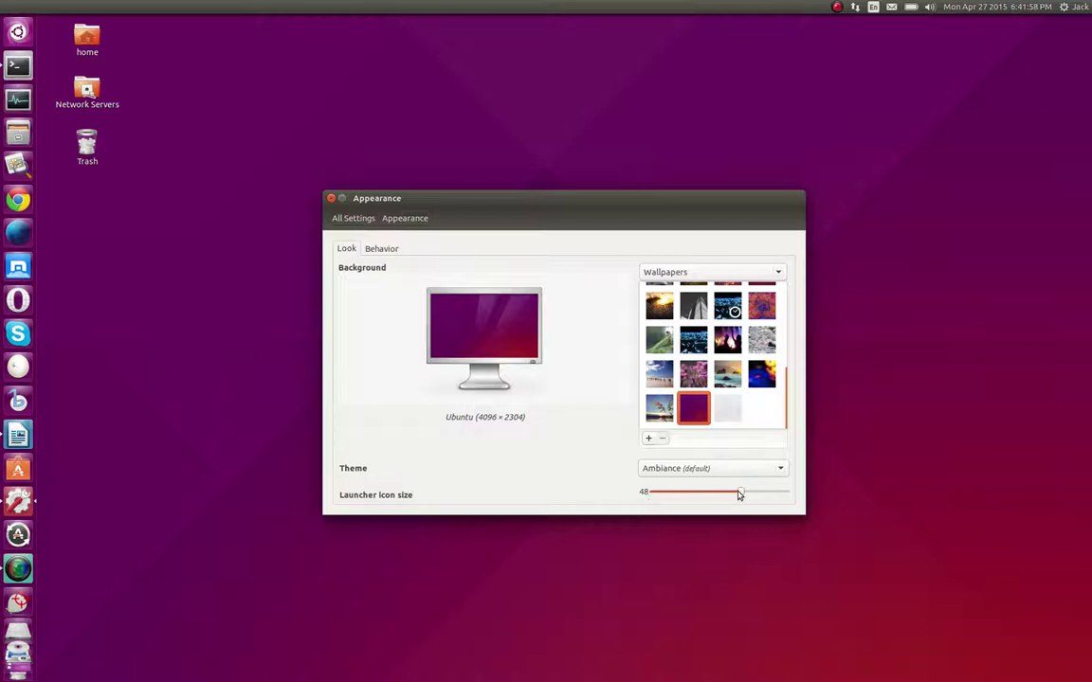
left_click_drag(741, 496, 653, 499)
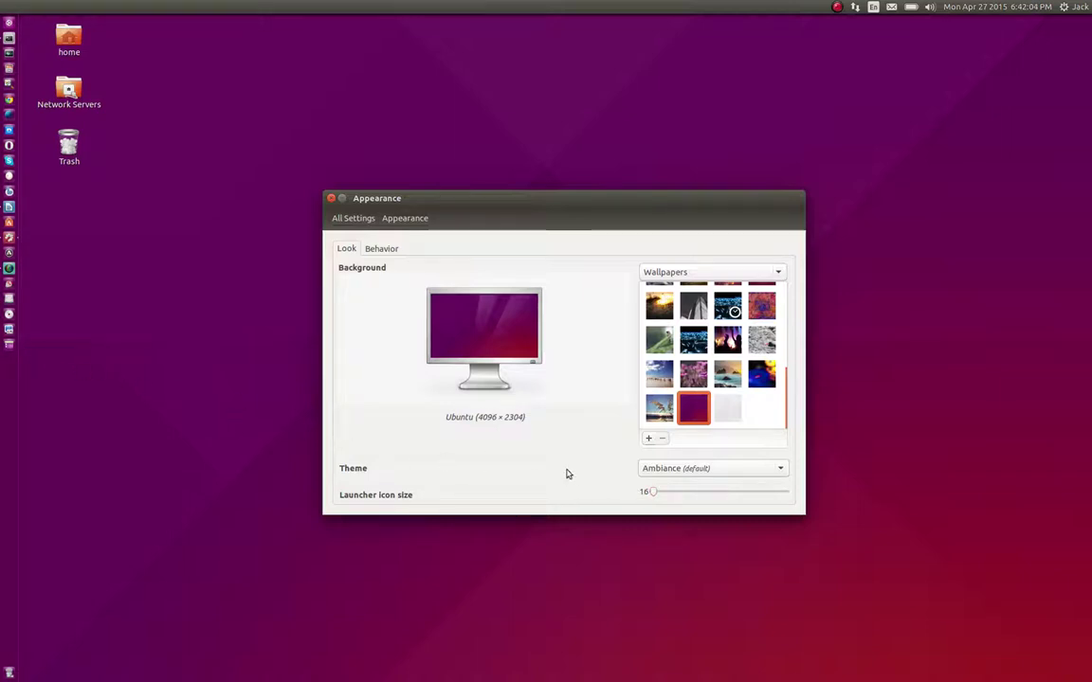
left_click_drag(650, 492, 806, 502)
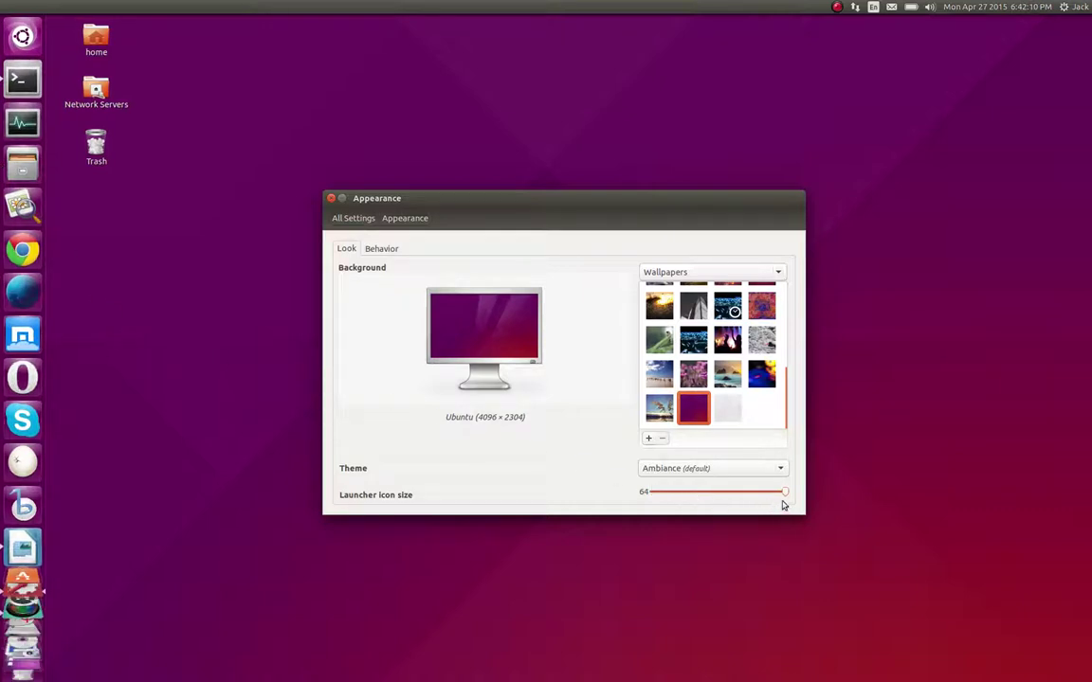
left_click_drag(786, 499, 650, 499)
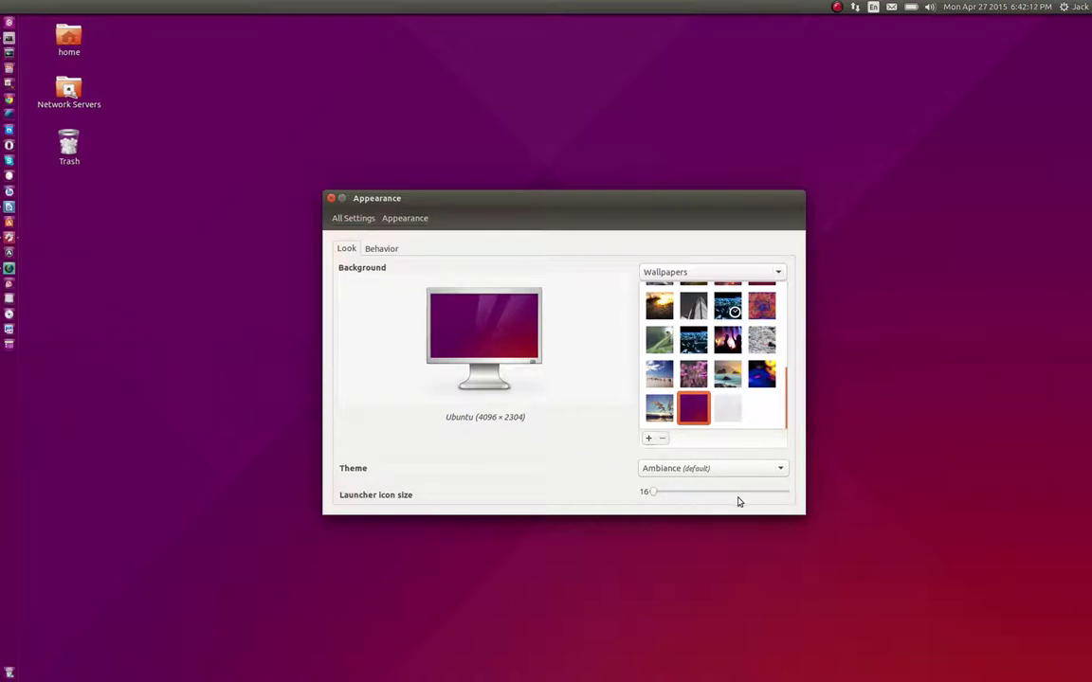
left_click(742, 499)
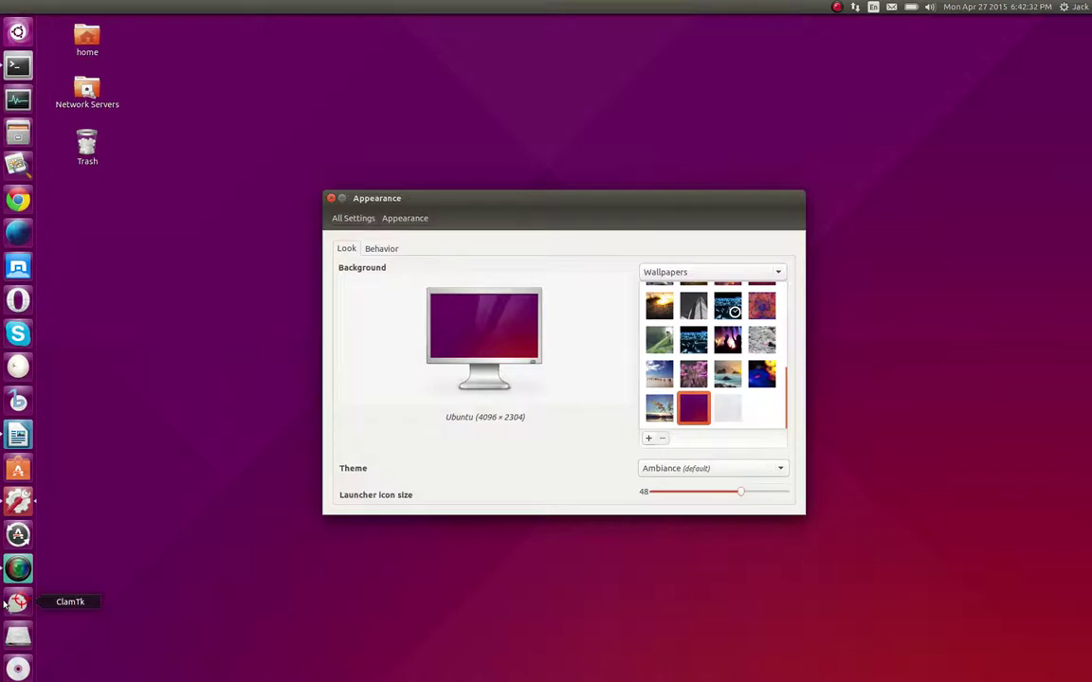
left_click(5, 606)
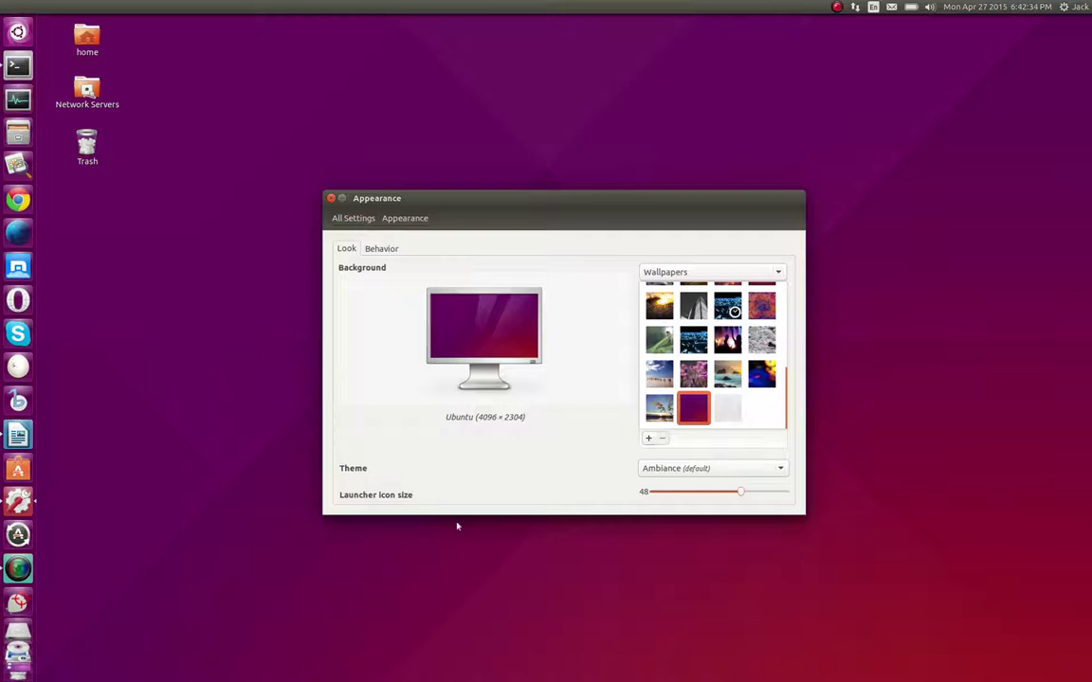
Switch the Appearance theme to Radiance
left_click(466, 203)
left_click(777, 467)
left_click(781, 468)
left_click(784, 470)
left_click(779, 484)
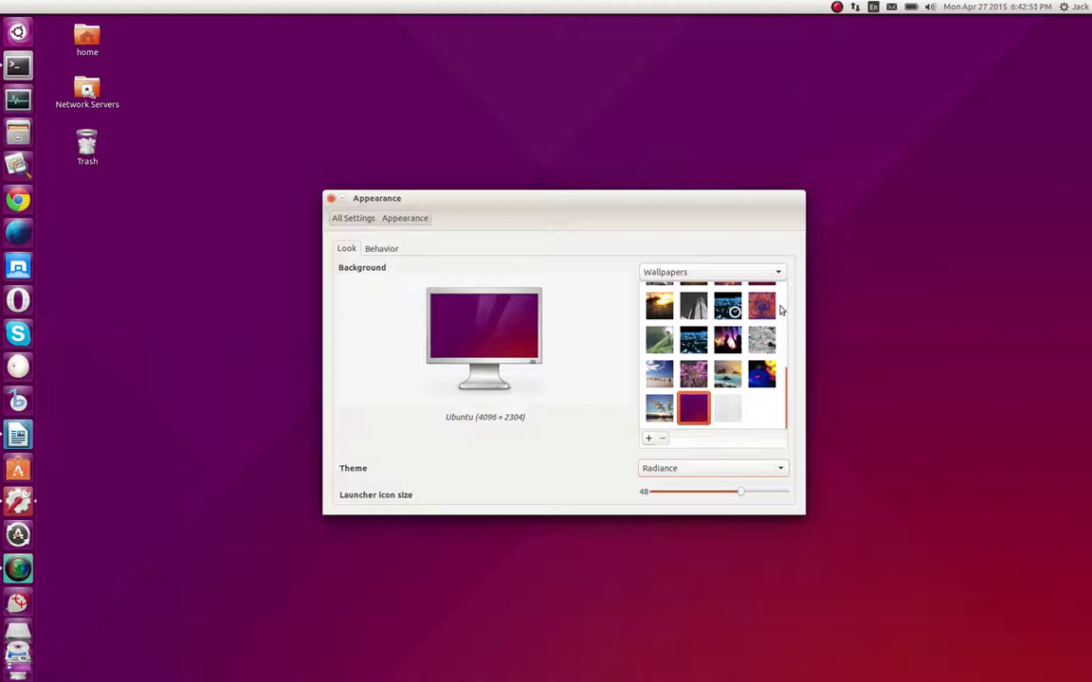
Return the theme to Ambiance (default)
left_click(780, 277)
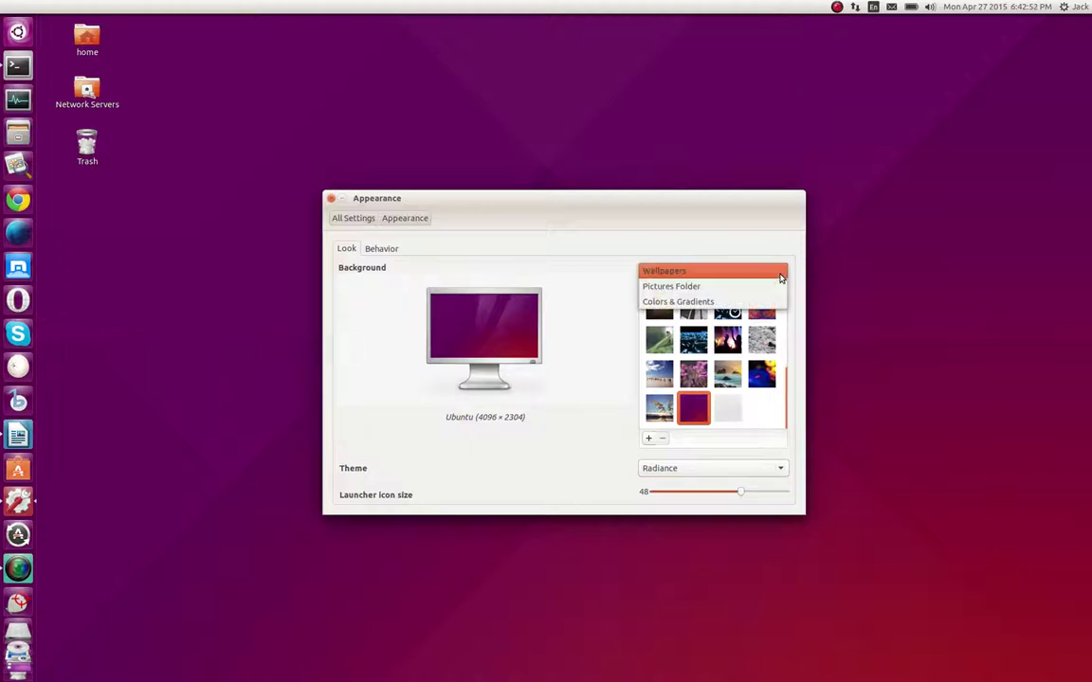
left_click(779, 277)
left_click(780, 467)
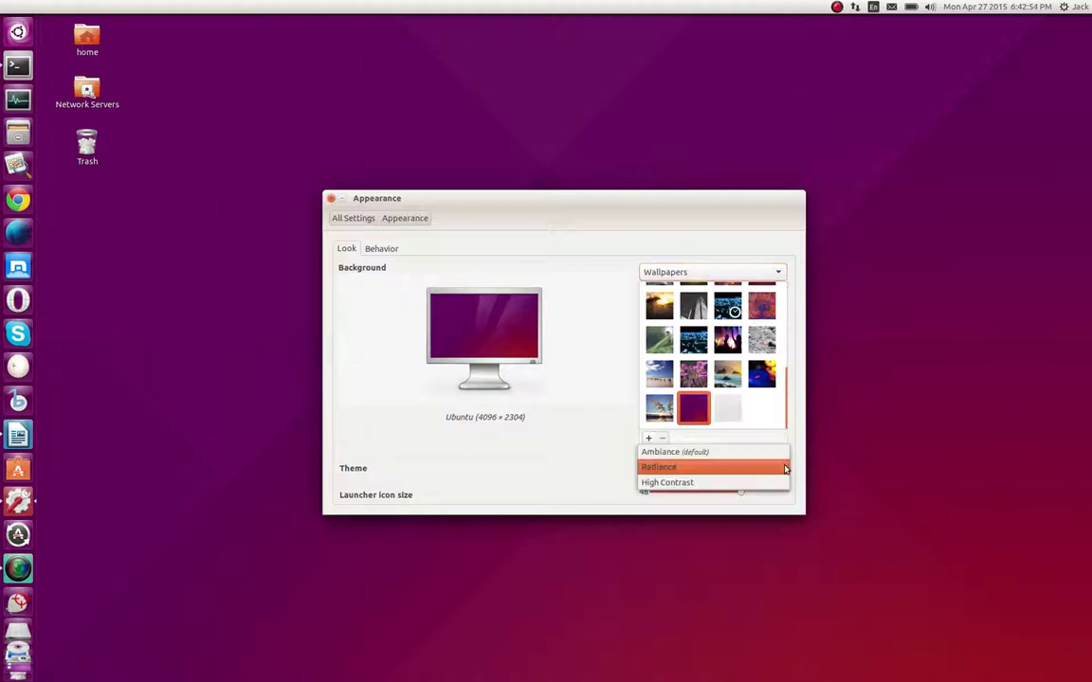
left_click(695, 456)
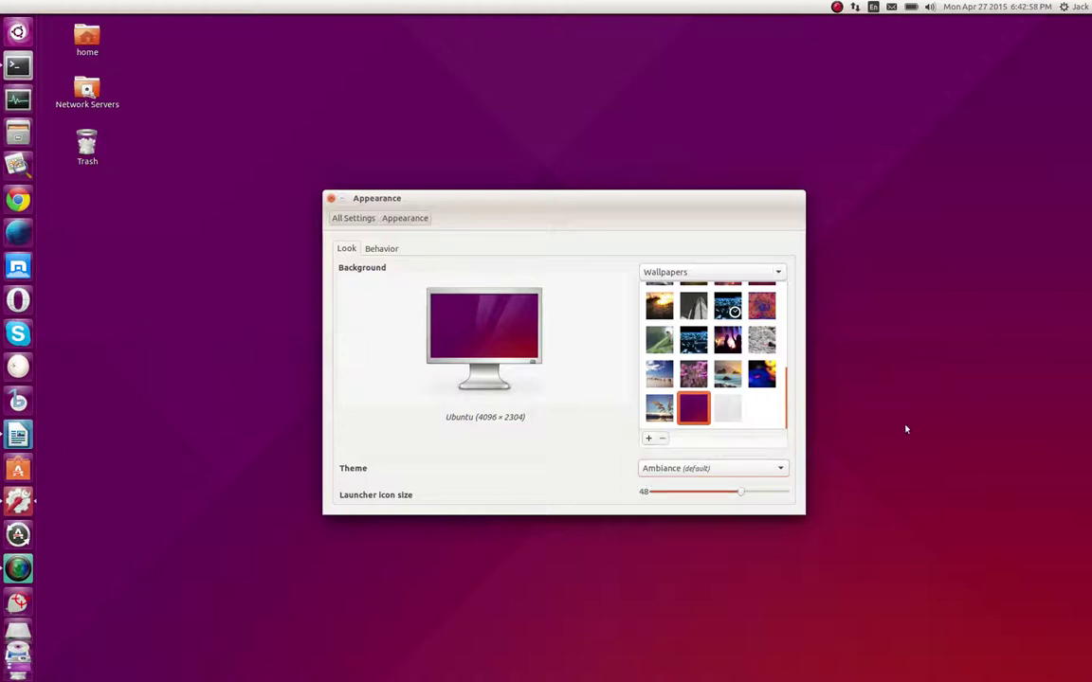
Try the Traviny reeds wallpaper, then settle on the Tenerife Roques de Anaga seascape
left_click(660, 411)
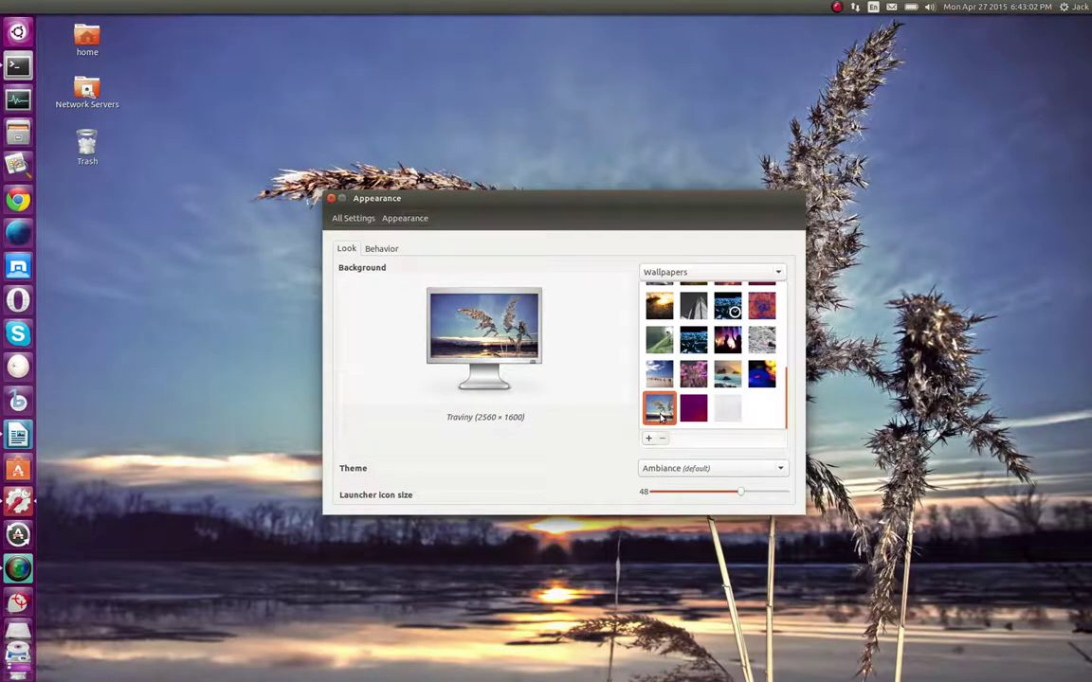
scroll(690, 412, "up", 1)
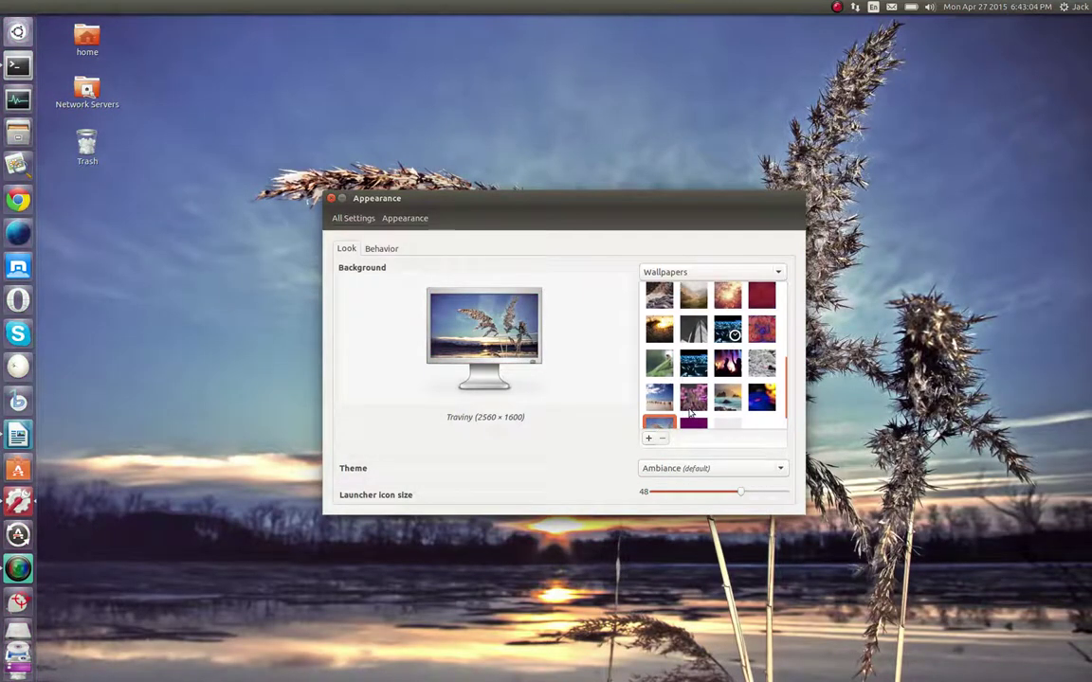
scroll(690, 413, "up", 1)
scroll(690, 412, "down", 1)
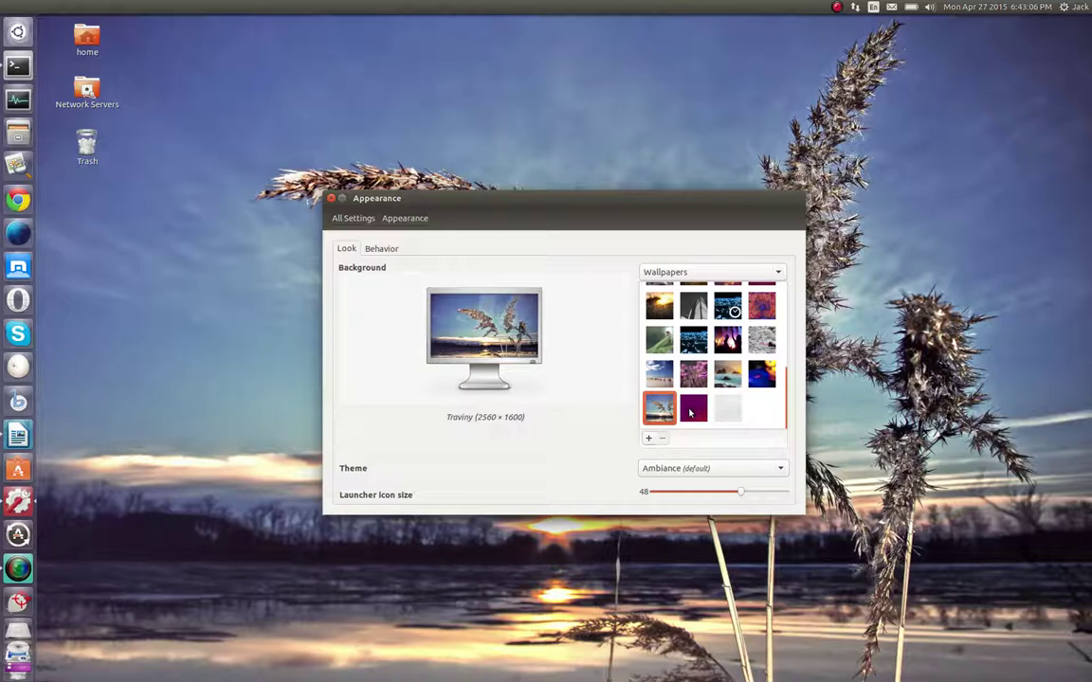
left_click(727, 382)
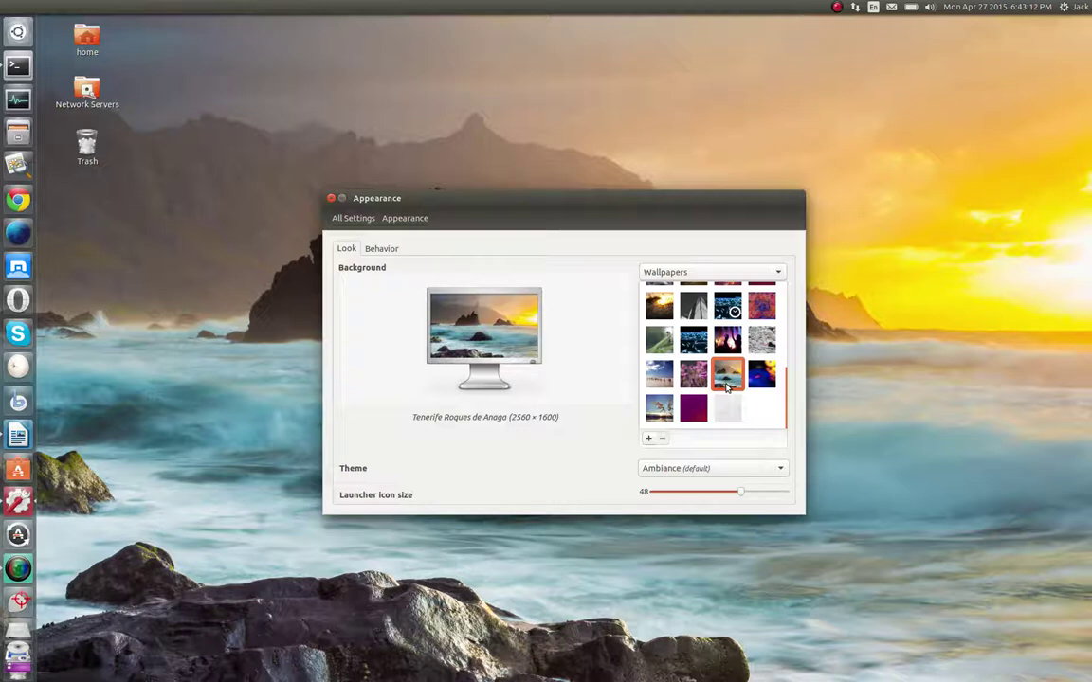
left_click(298, 180)
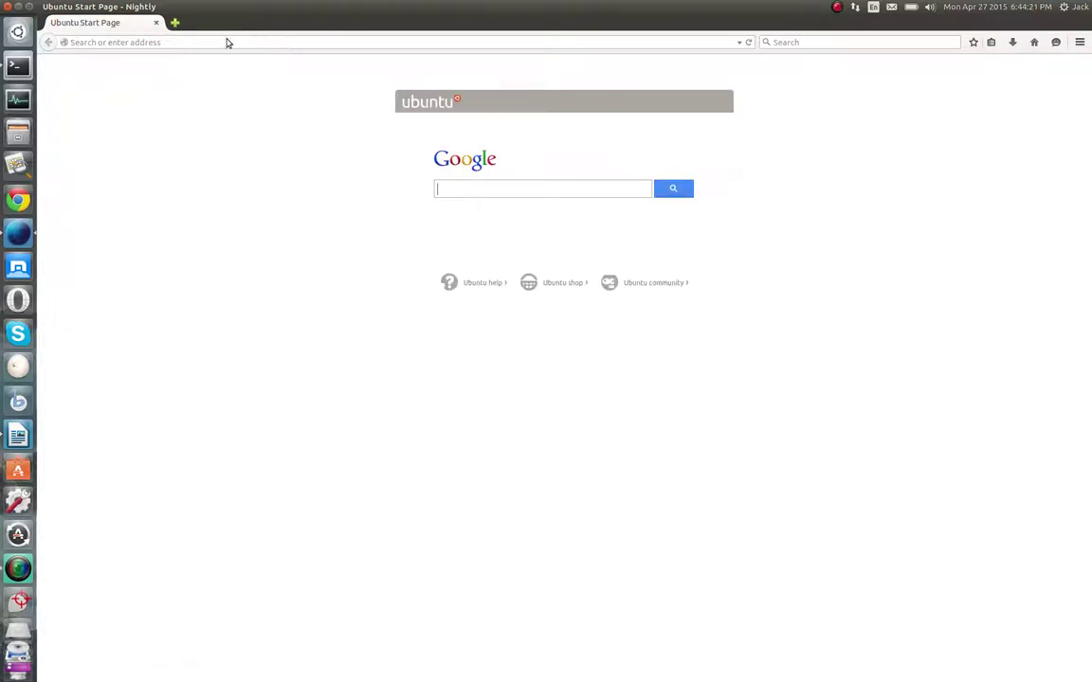
Search Google for P-51 from the address bar
left_click(227, 42)
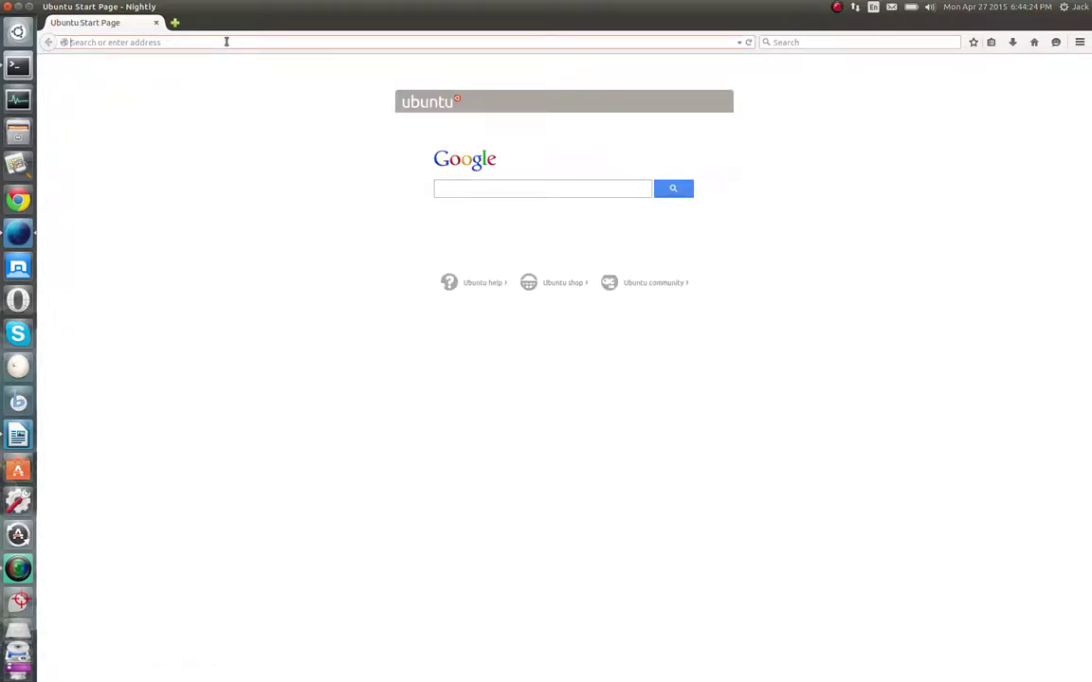
type("P-S")
key("Return")
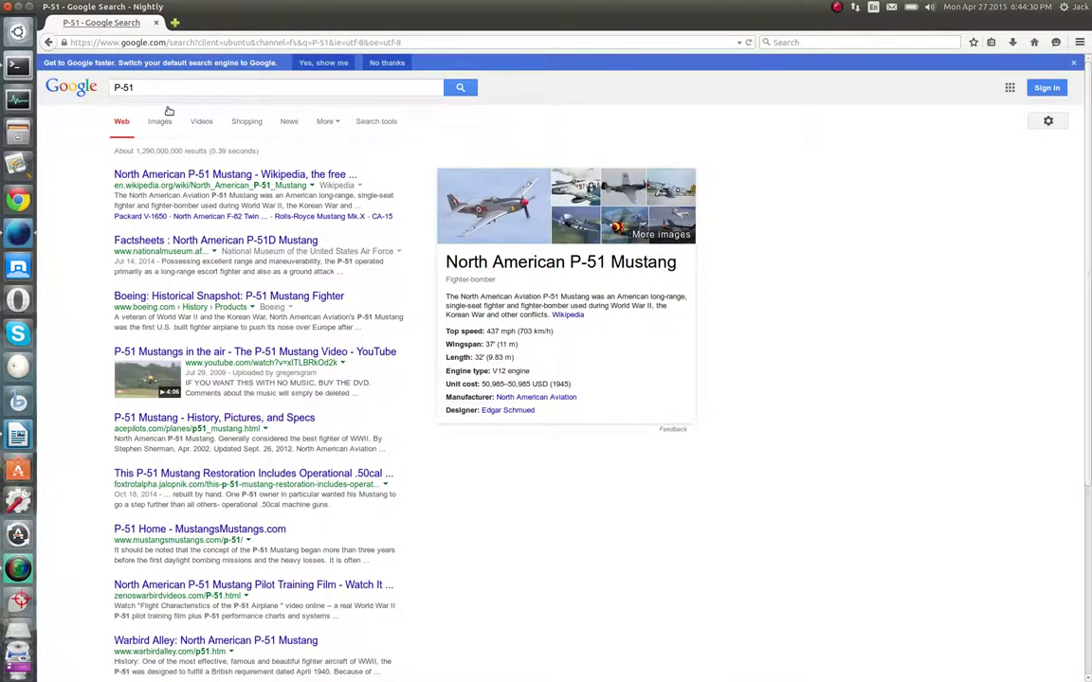
Switch to image results and show the Size filter choices under Search tools
left_click(162, 124)
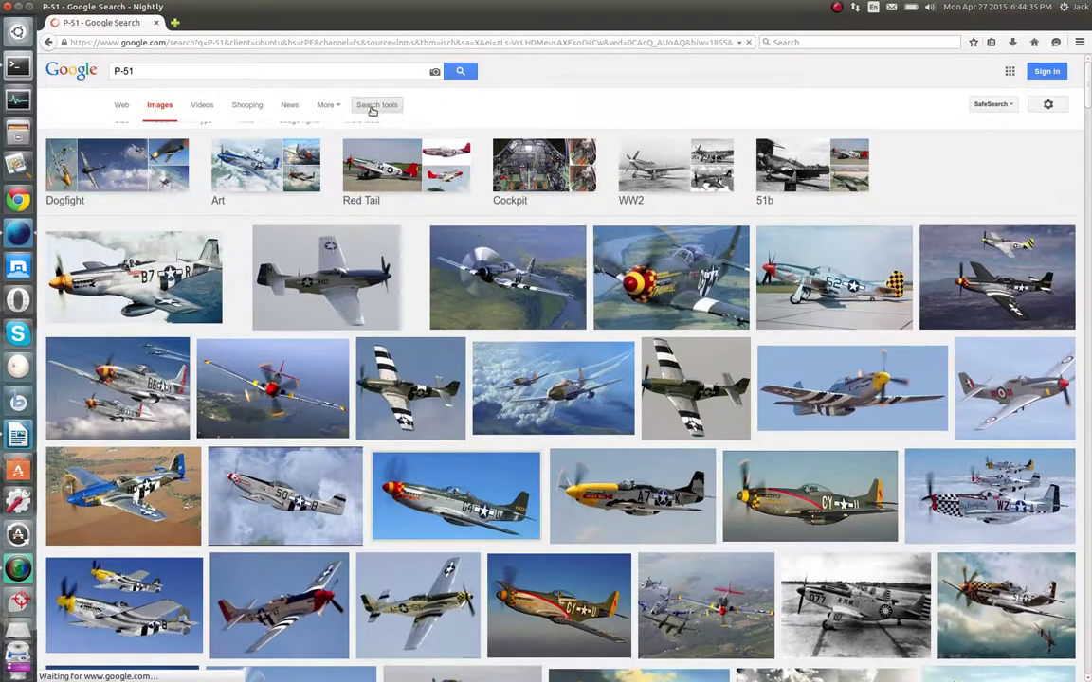
left_click(366, 109)
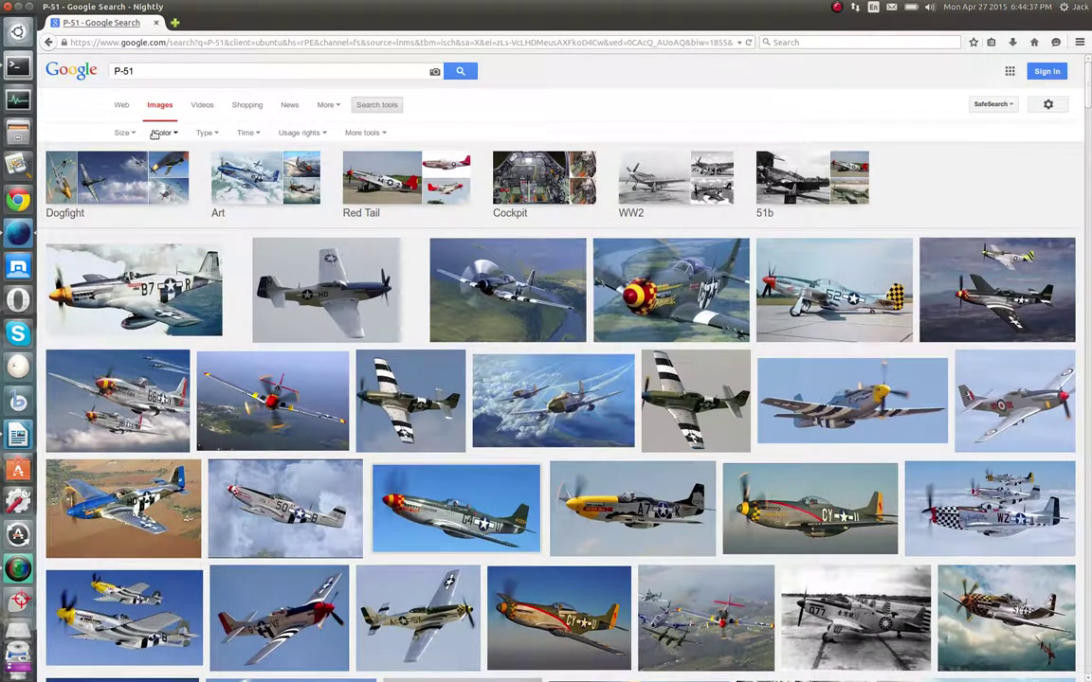
left_click(124, 131)
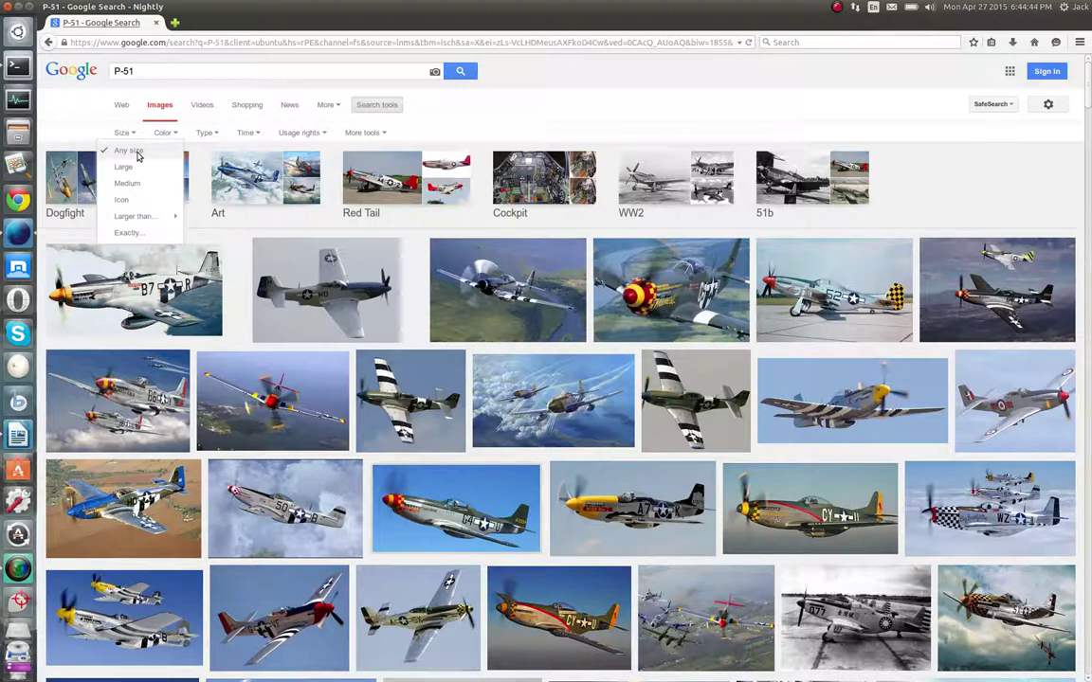
Set an exact image size of 1920 wide by 1200 high and browse the results
left_click(127, 234)
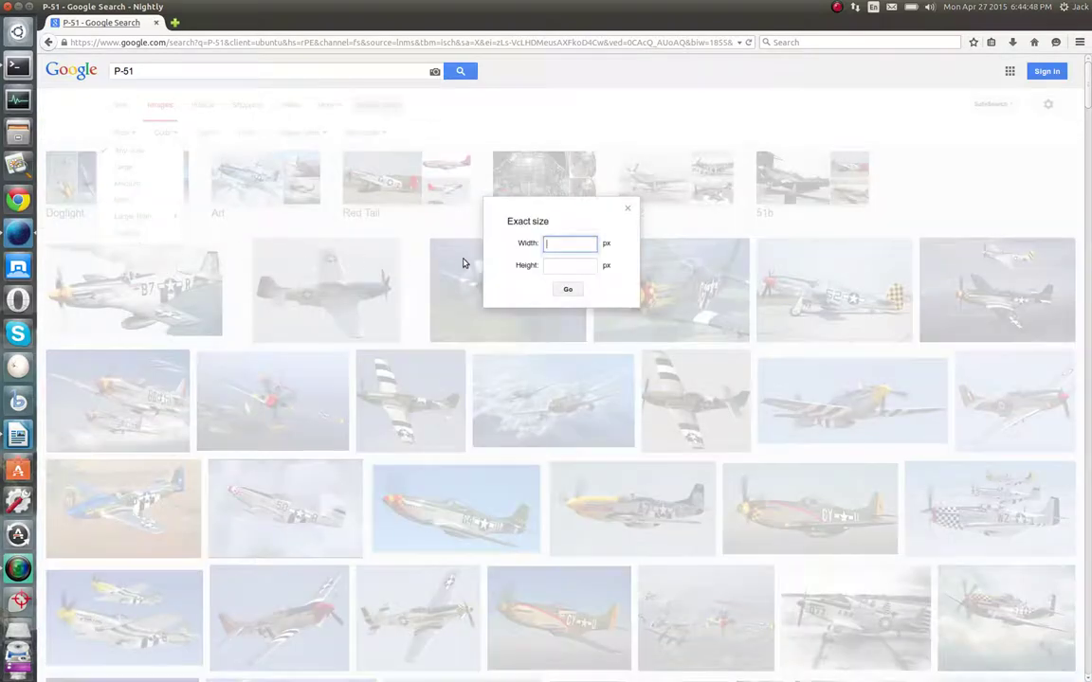
type("19200")
key("Tab")
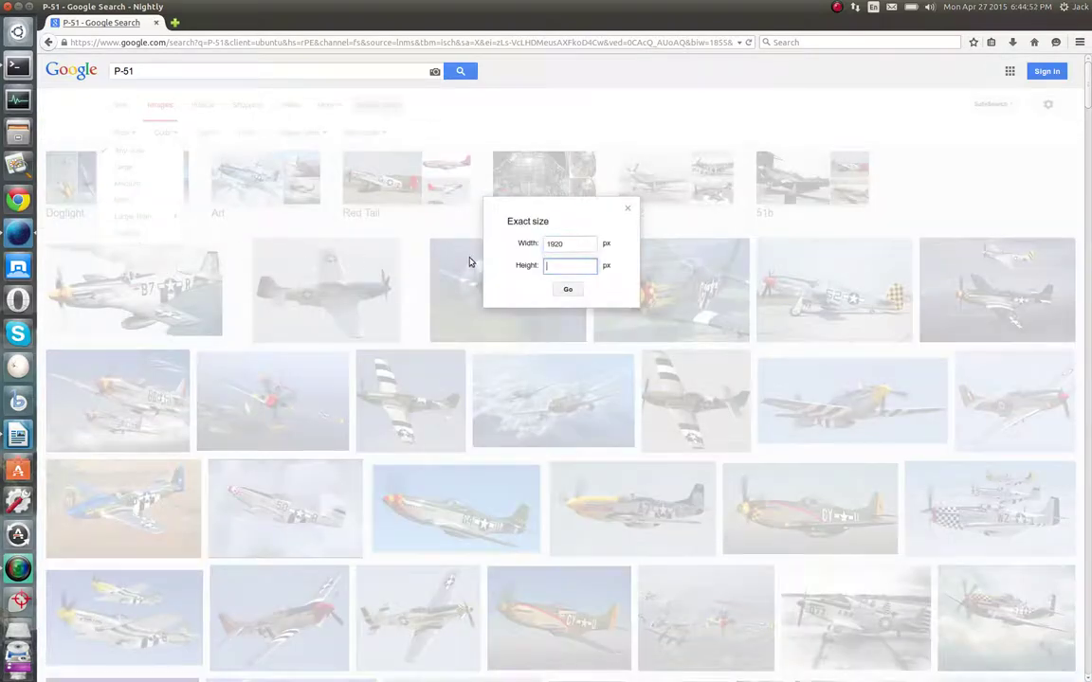
key("Return")
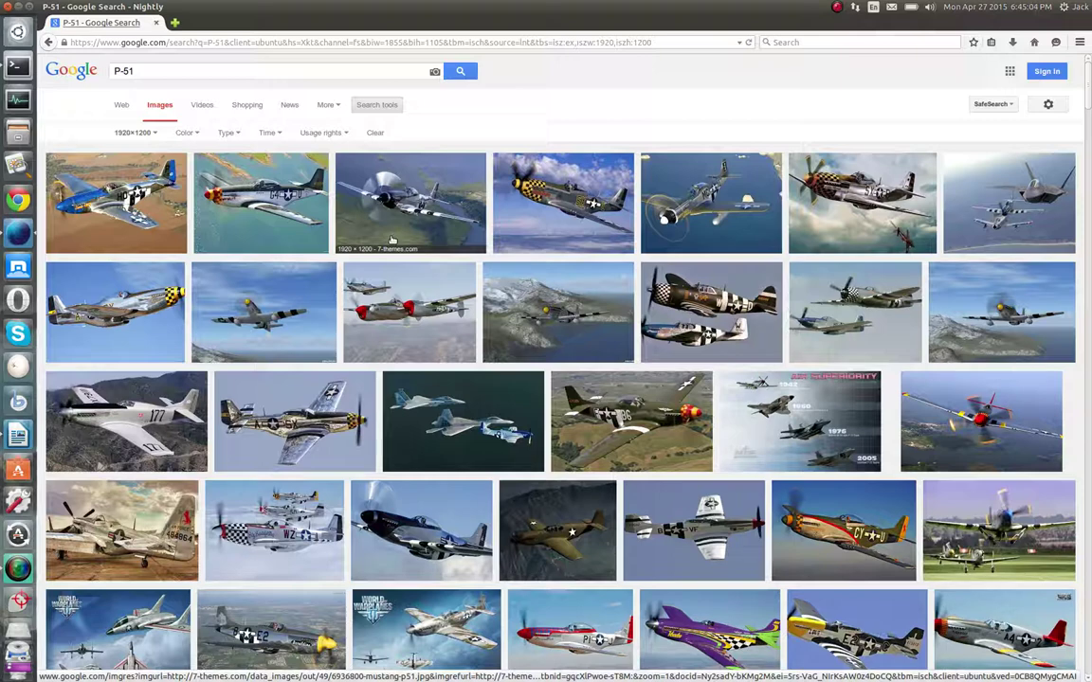
scroll(391, 240, "down", 2)
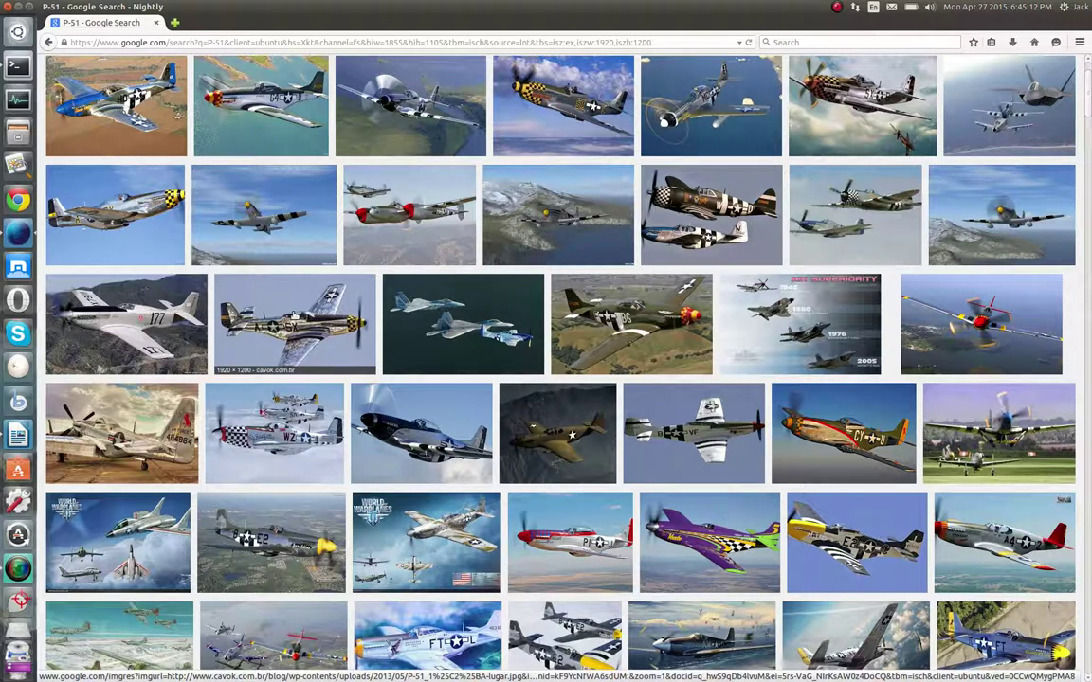
Open the polished silver P-51 photo on its own at full size
left_click(294, 322)
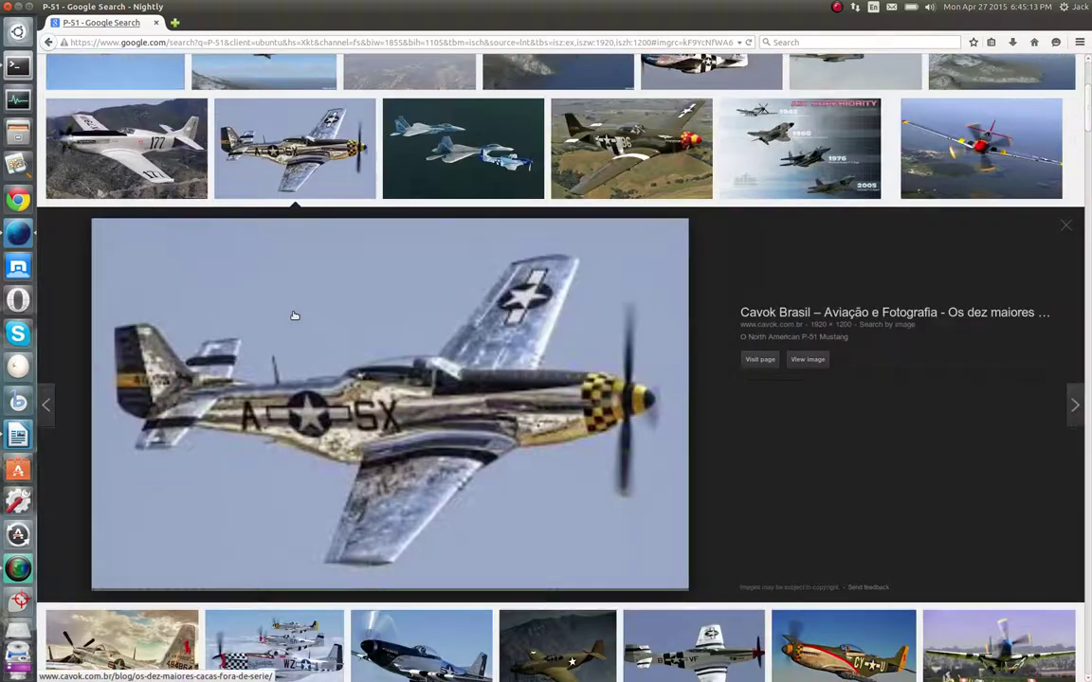
left_click(804, 361)
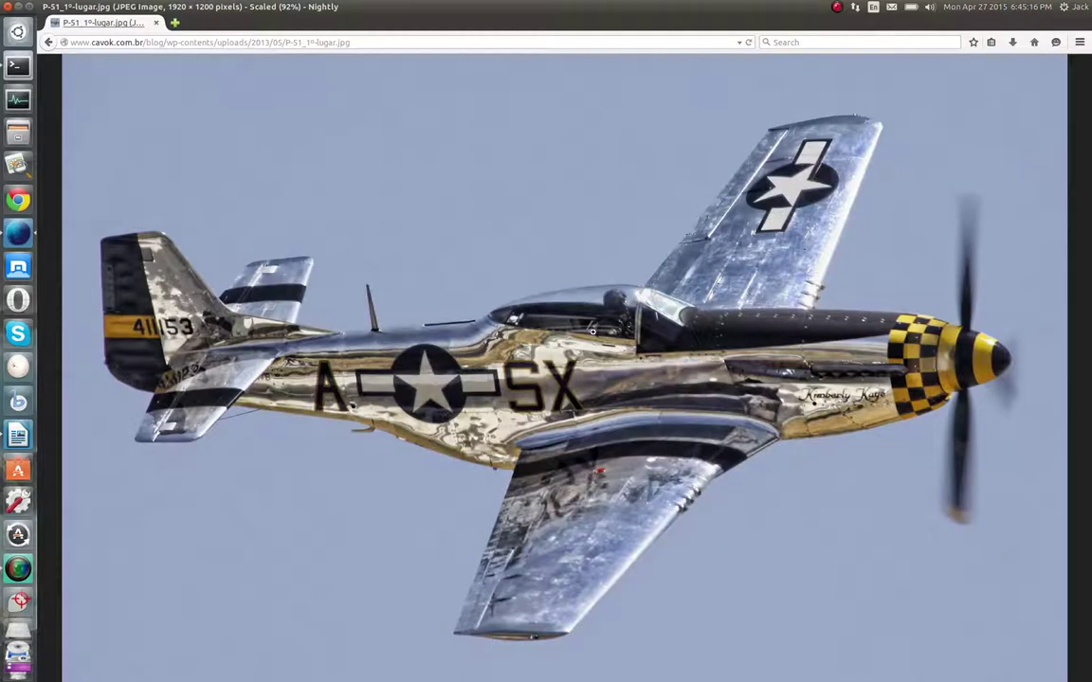
left_click(531, 299)
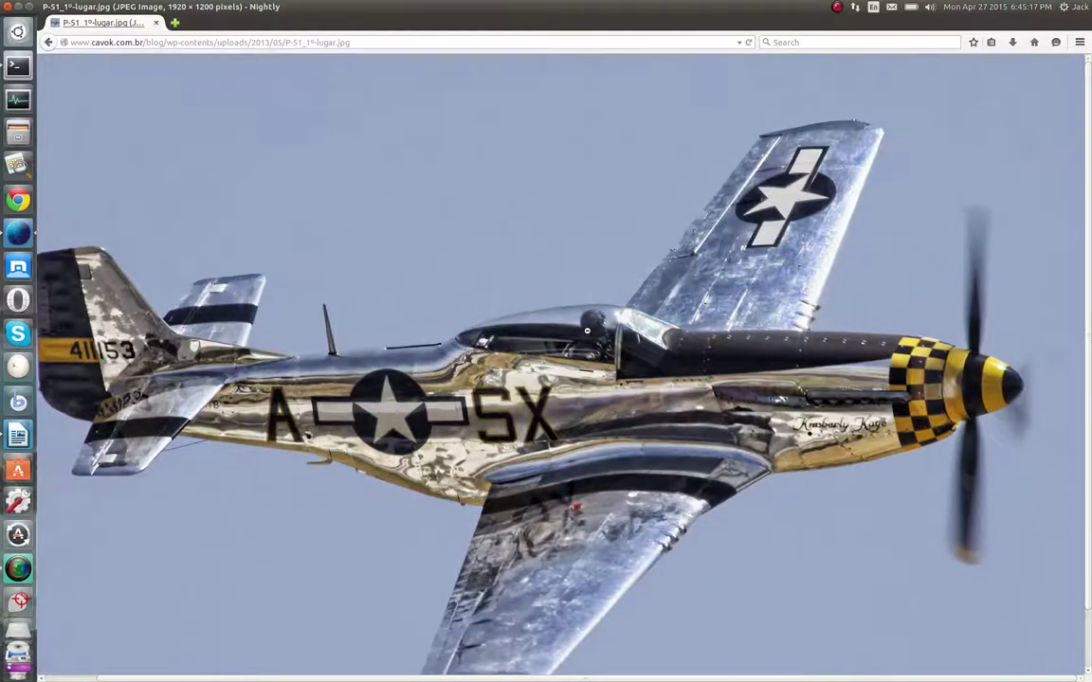
Save the photo as P-51_1º-lugar.jpg in the home folder and close Firefox
right_click(513, 277)
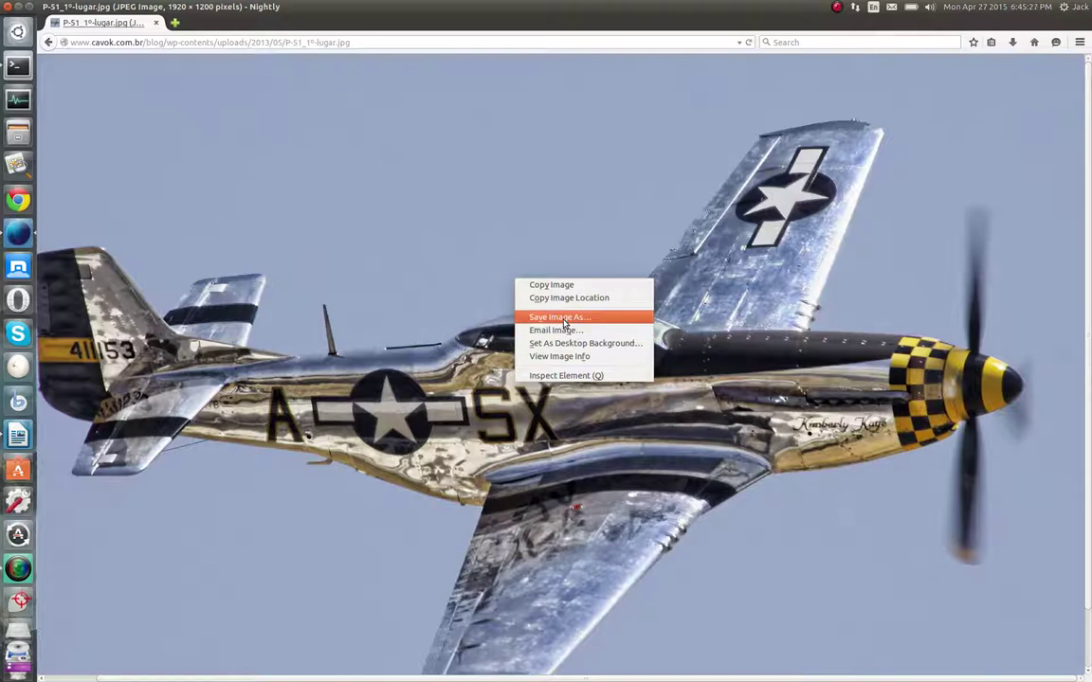
left_click(562, 323)
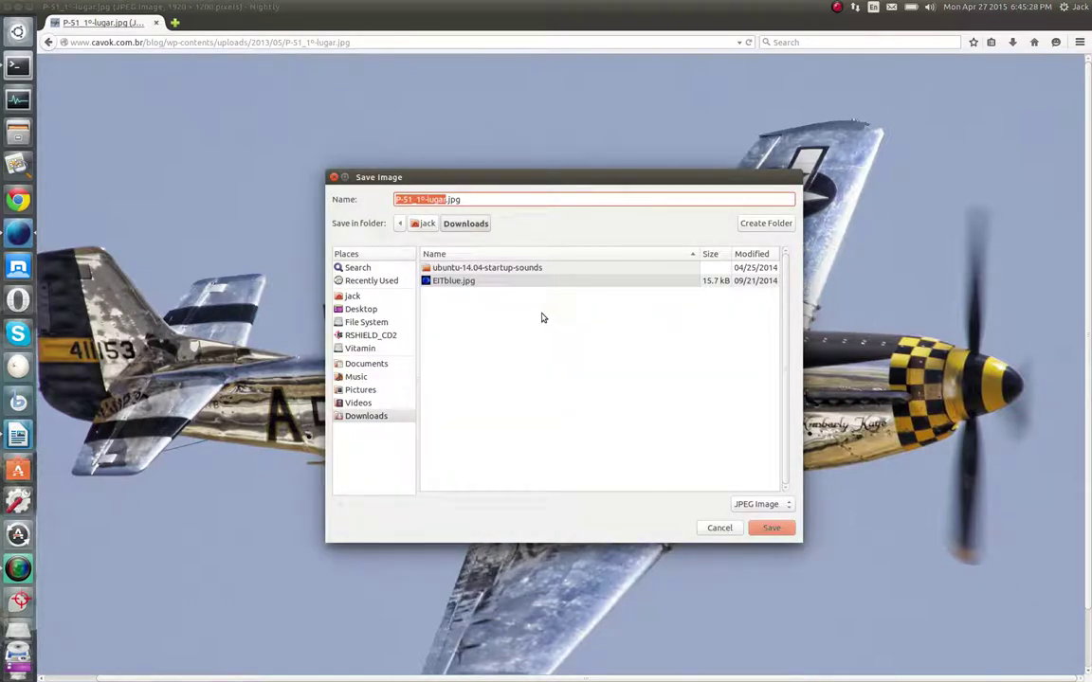
left_click(425, 224)
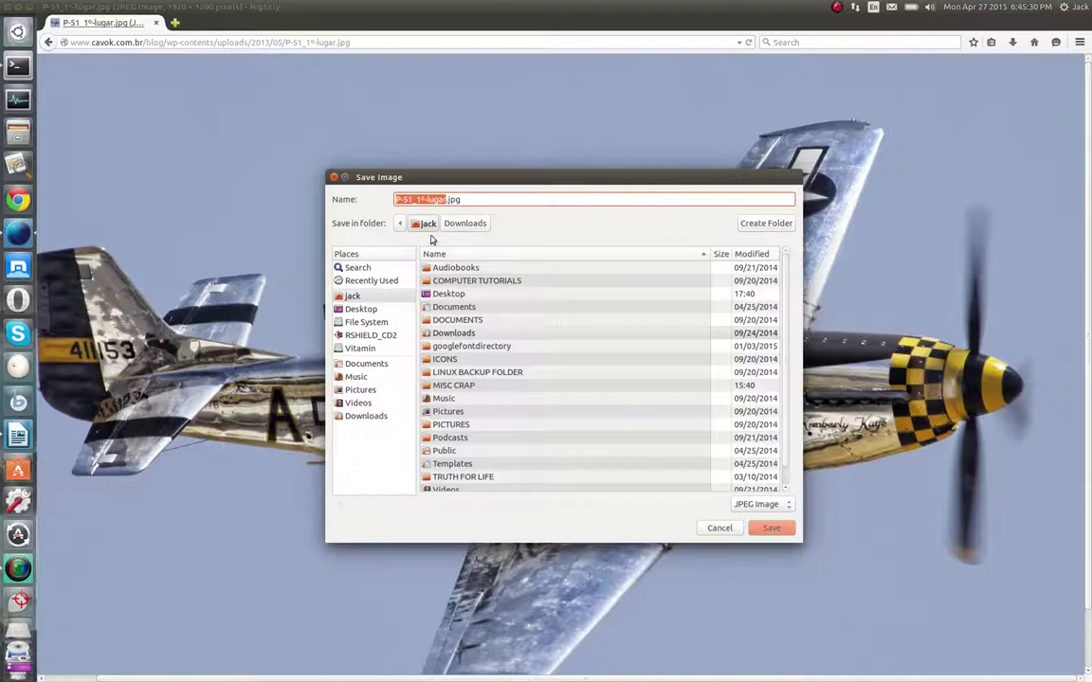
scroll(545, 358, "down", 1)
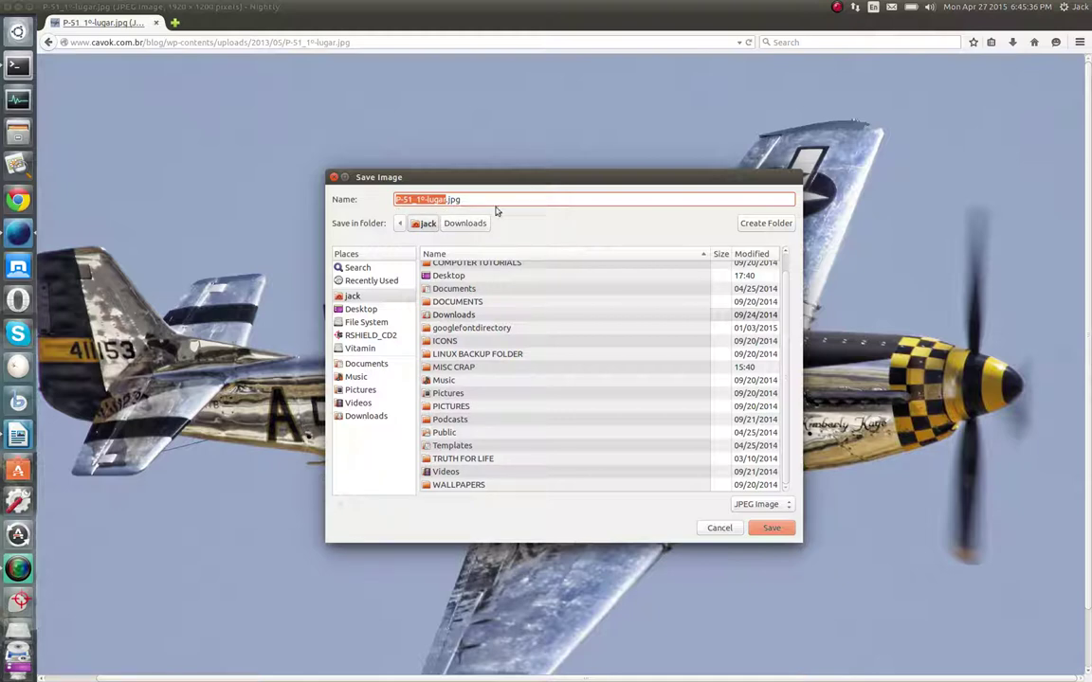
left_click(770, 530)
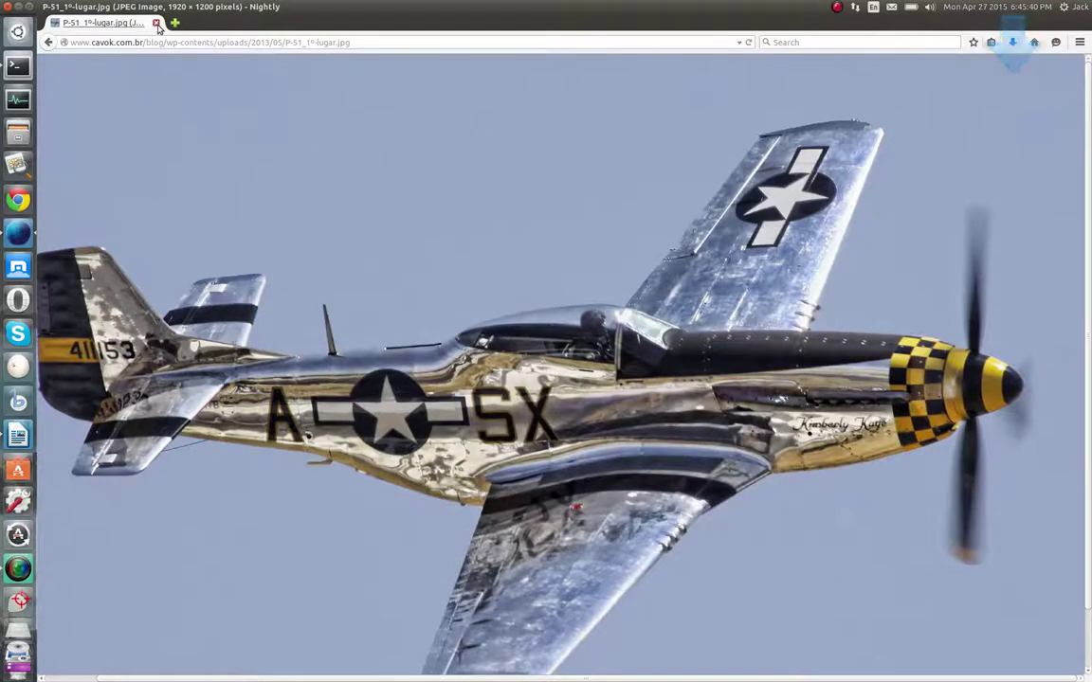
left_click(157, 23)
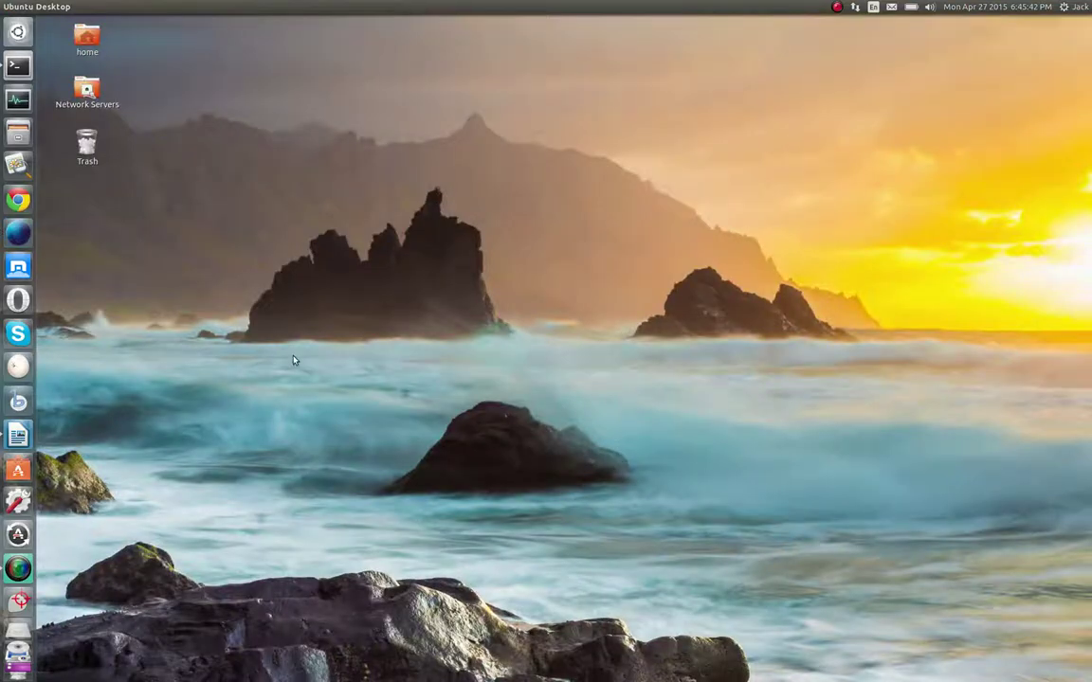
left_click(17, 131)
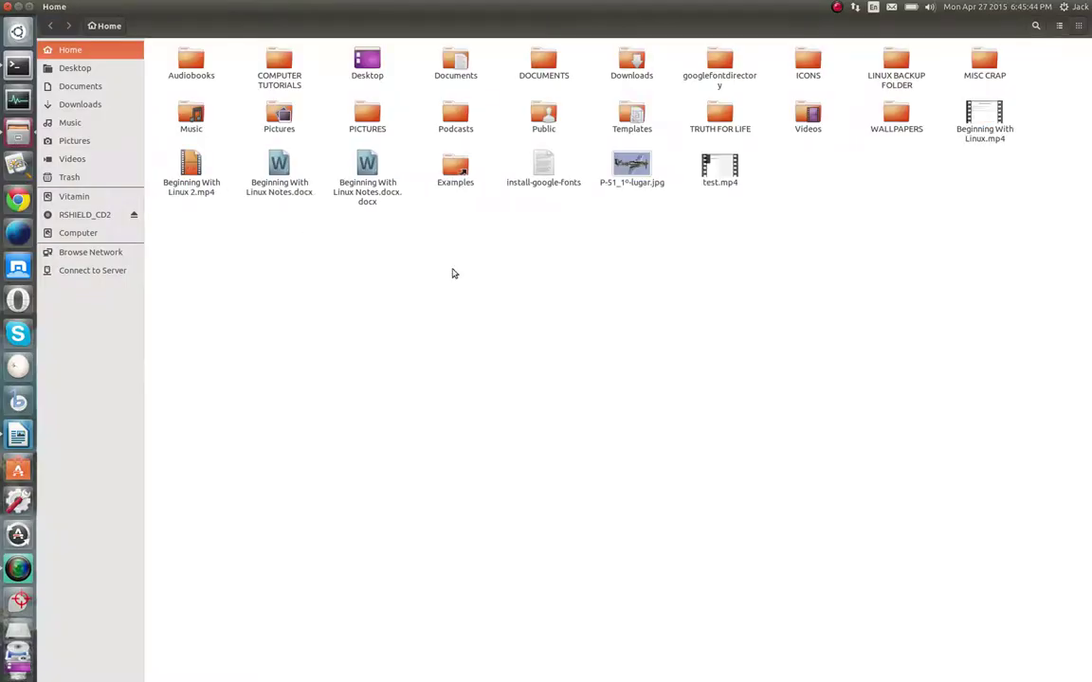
right_click(638, 170)
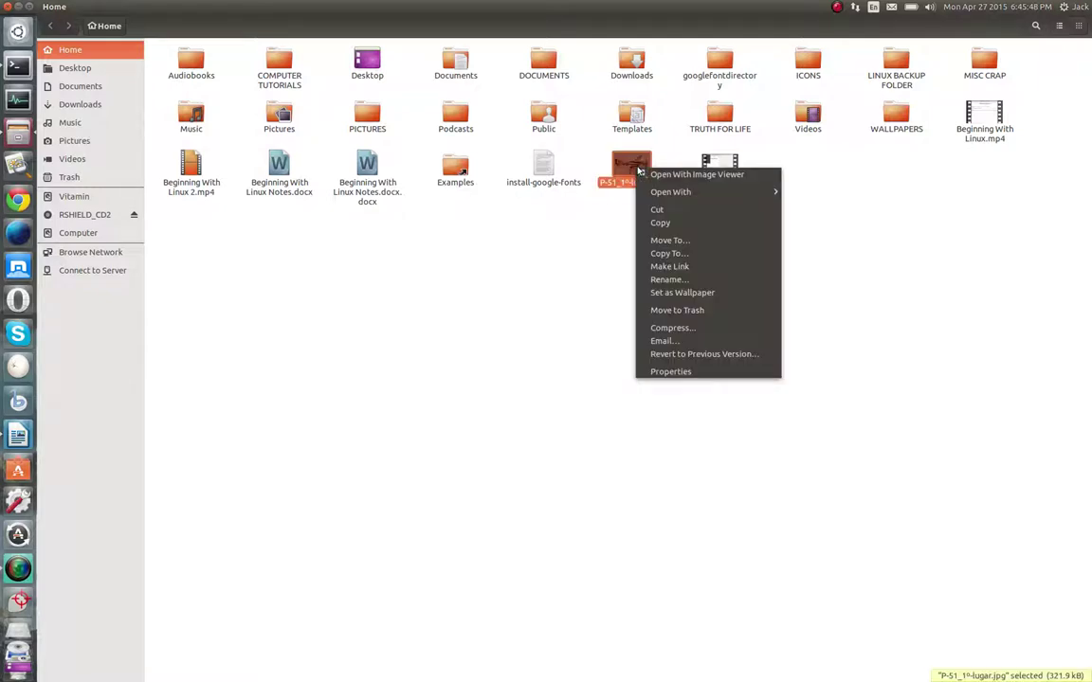
left_click(470, 324)
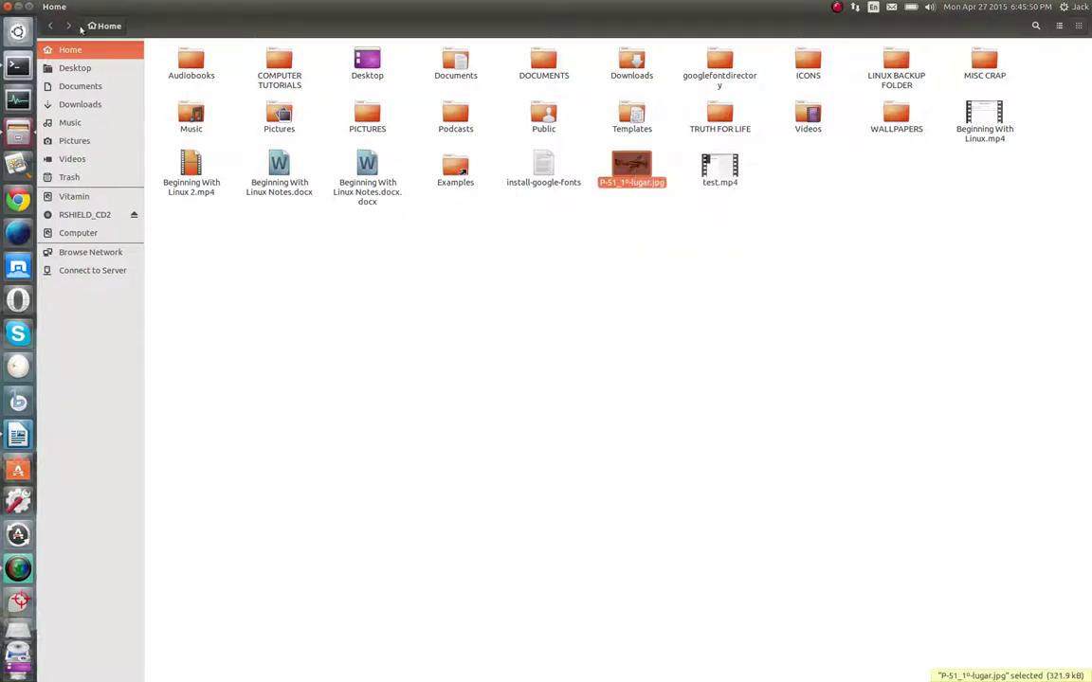
left_click(8, 7)
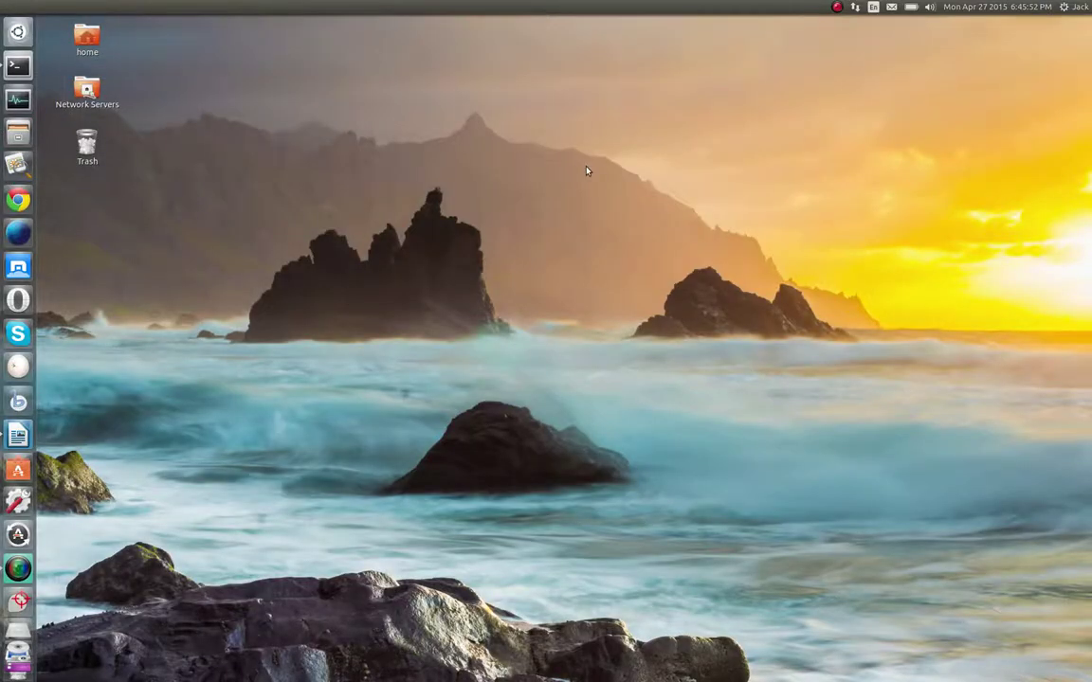
Open the desktop background settings from the desktop's right-click menu
right_click(586, 170)
left_click(628, 265)
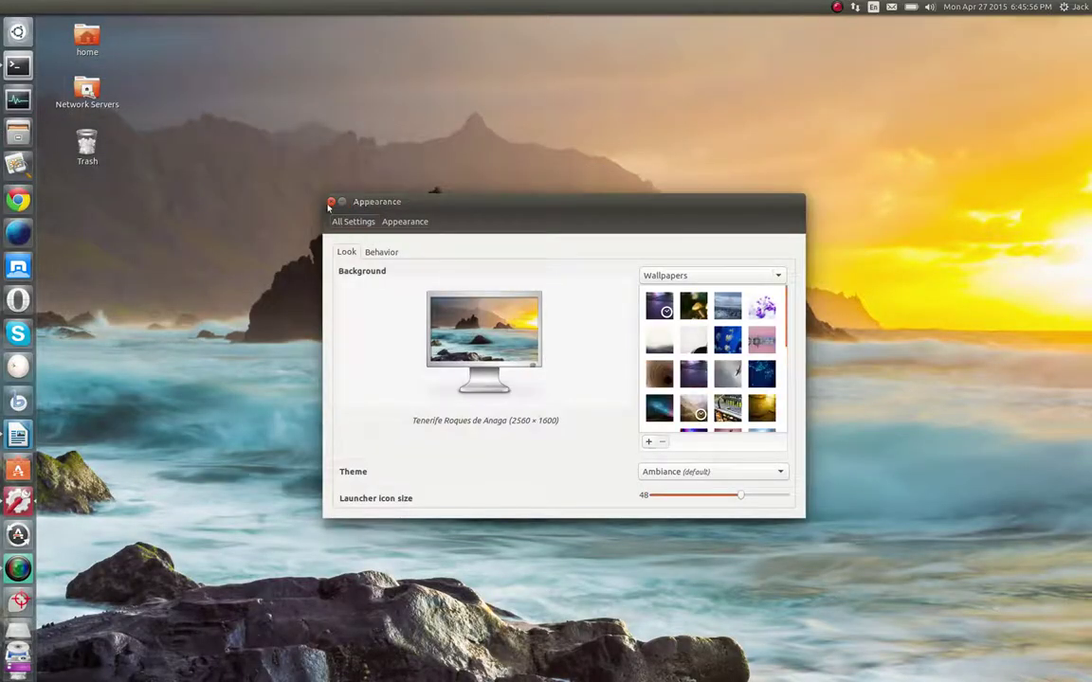
left_click(329, 203)
right_click(504, 147)
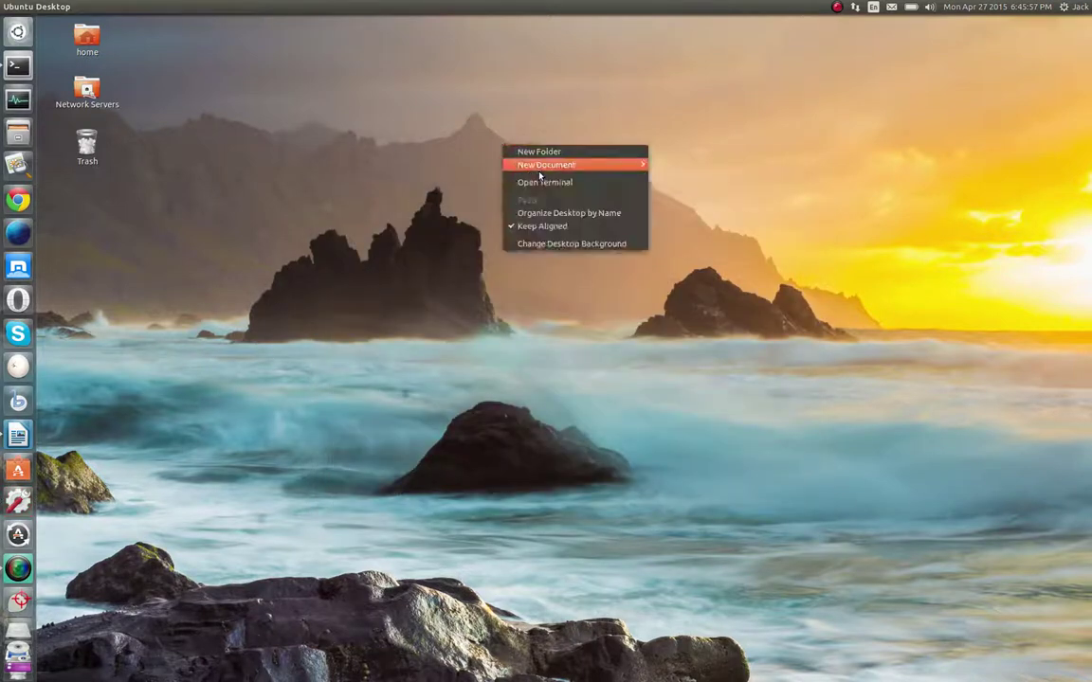
left_click(560, 245)
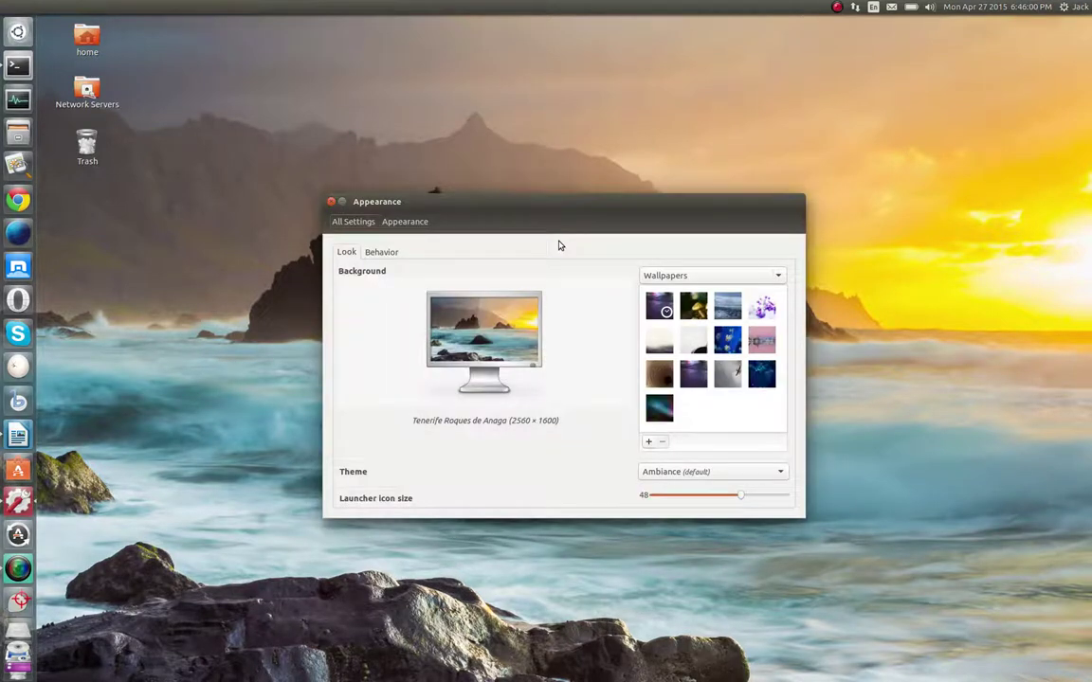
scroll(726, 370, "down", 3)
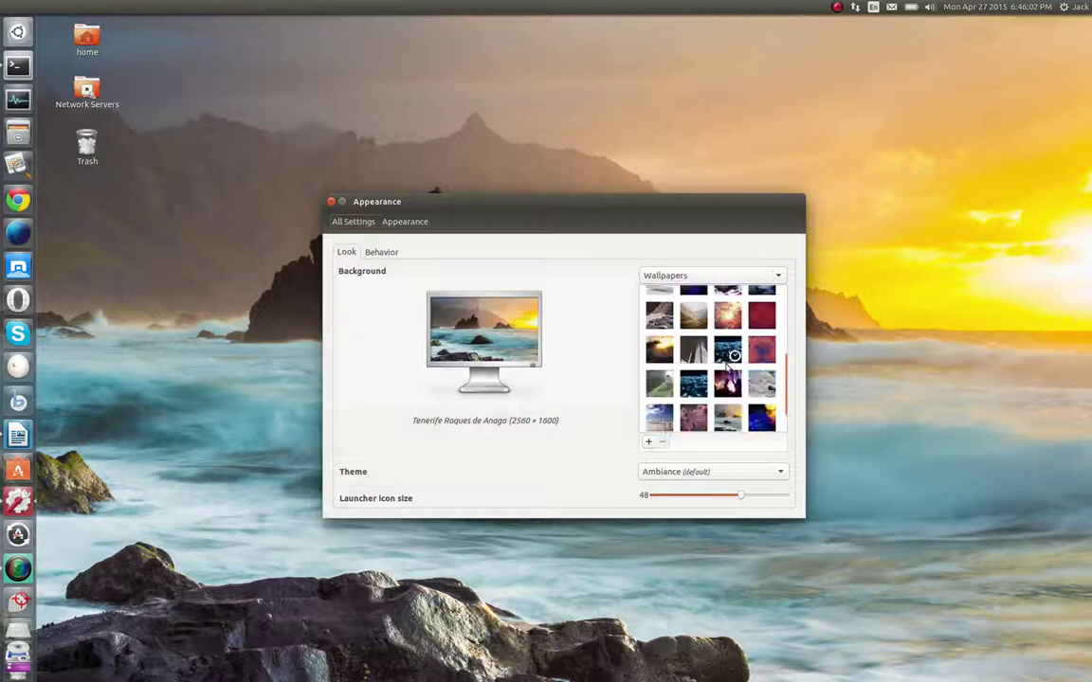
scroll(727, 370, "up", 2)
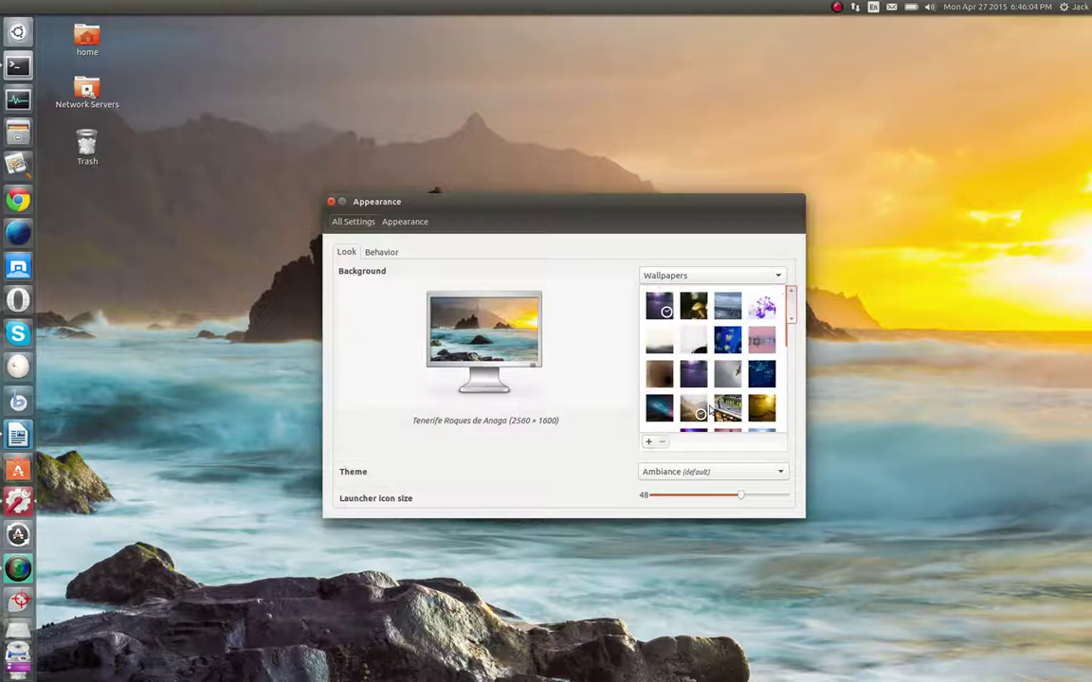
Make the background a solid black colour from Colors & Gradients
left_click(778, 276)
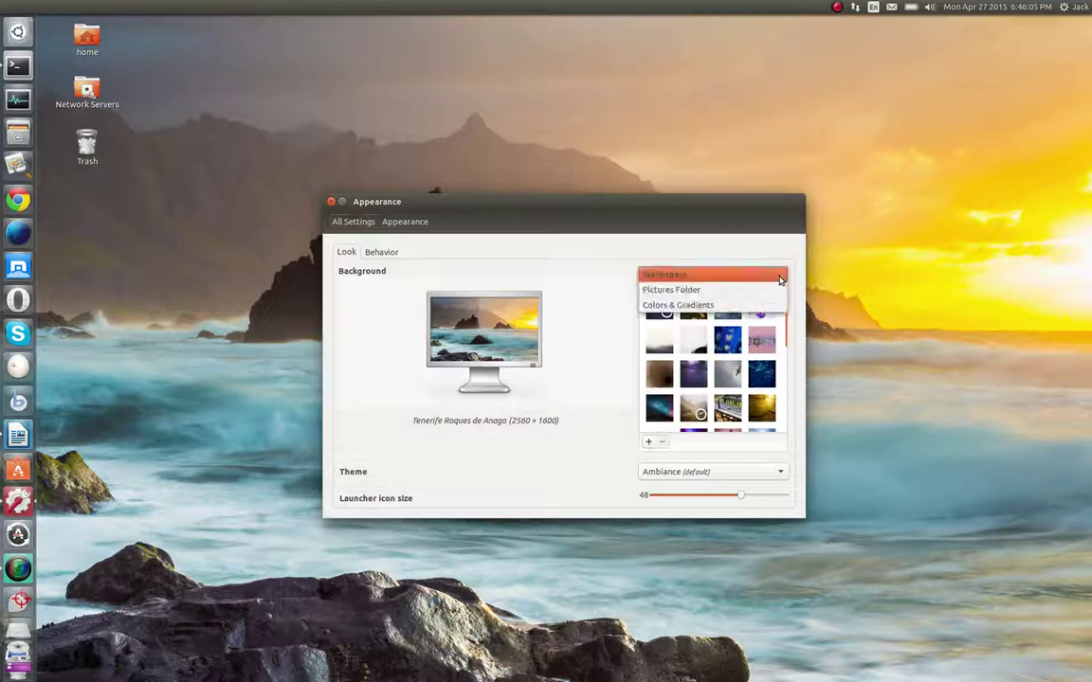
left_click(721, 305)
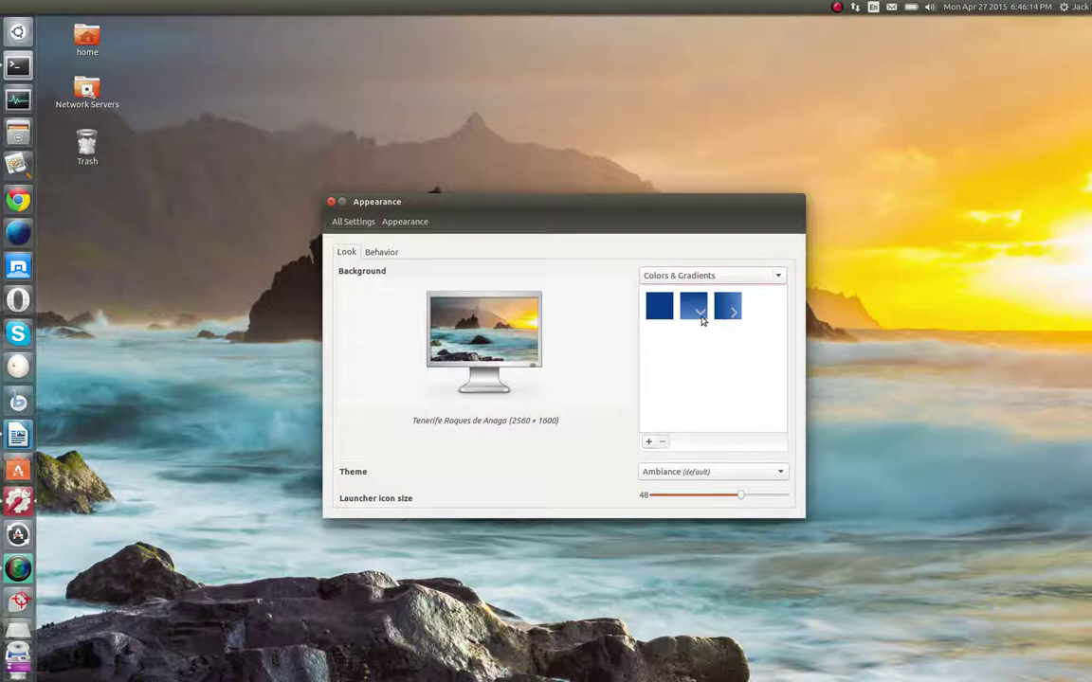
left_click(665, 316)
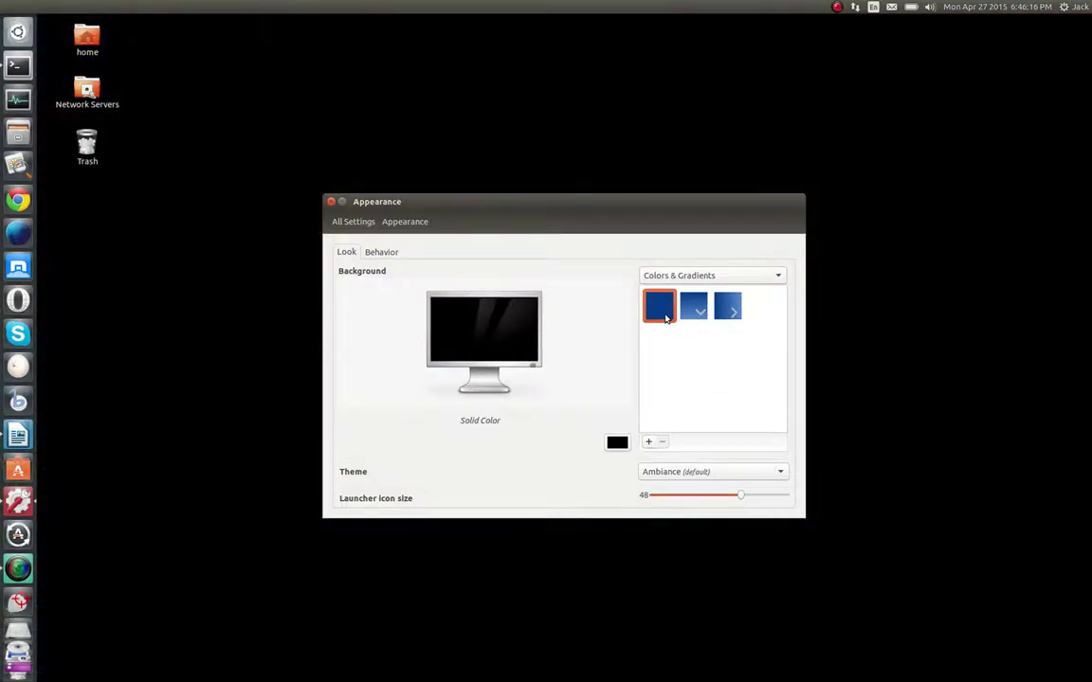
left_click(611, 444)
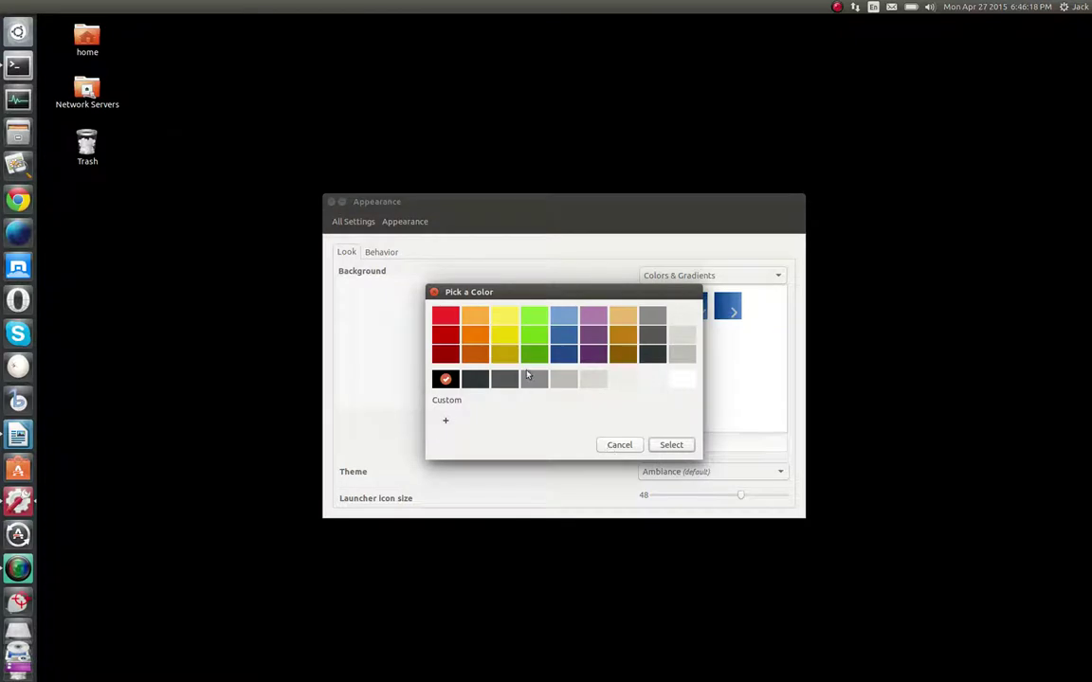
left_click(621, 445)
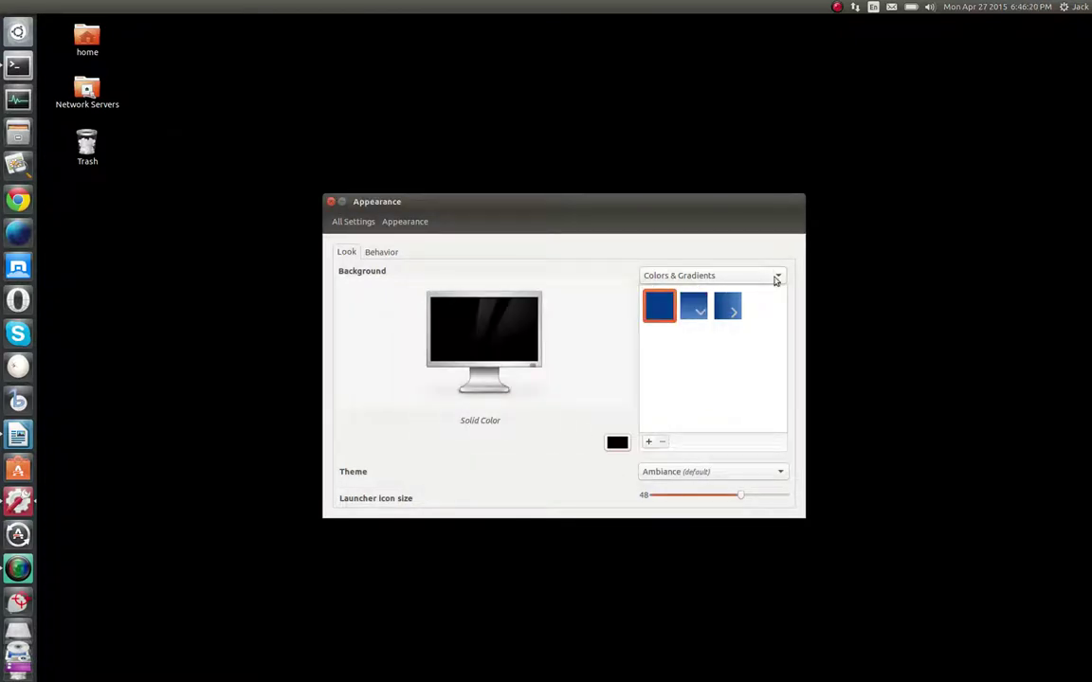
Restore the Tenerife Roques de Anaga wallpaper from the stock Wallpapers
left_click(740, 276)
left_click(731, 249)
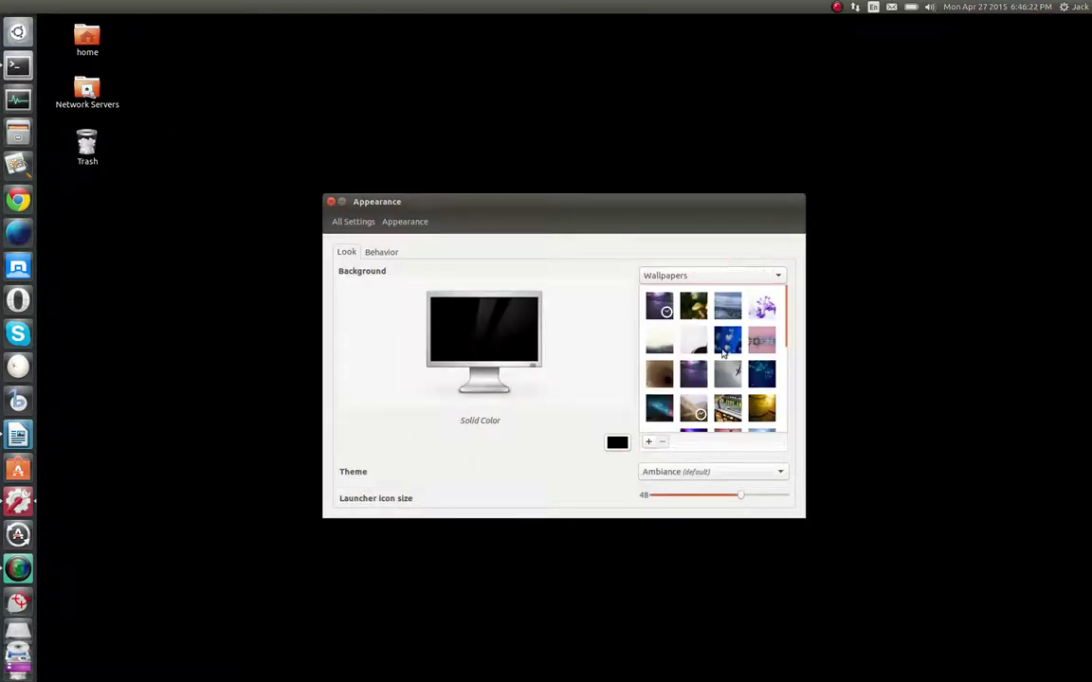
scroll(747, 393, "down", 10)
left_click(727, 377)
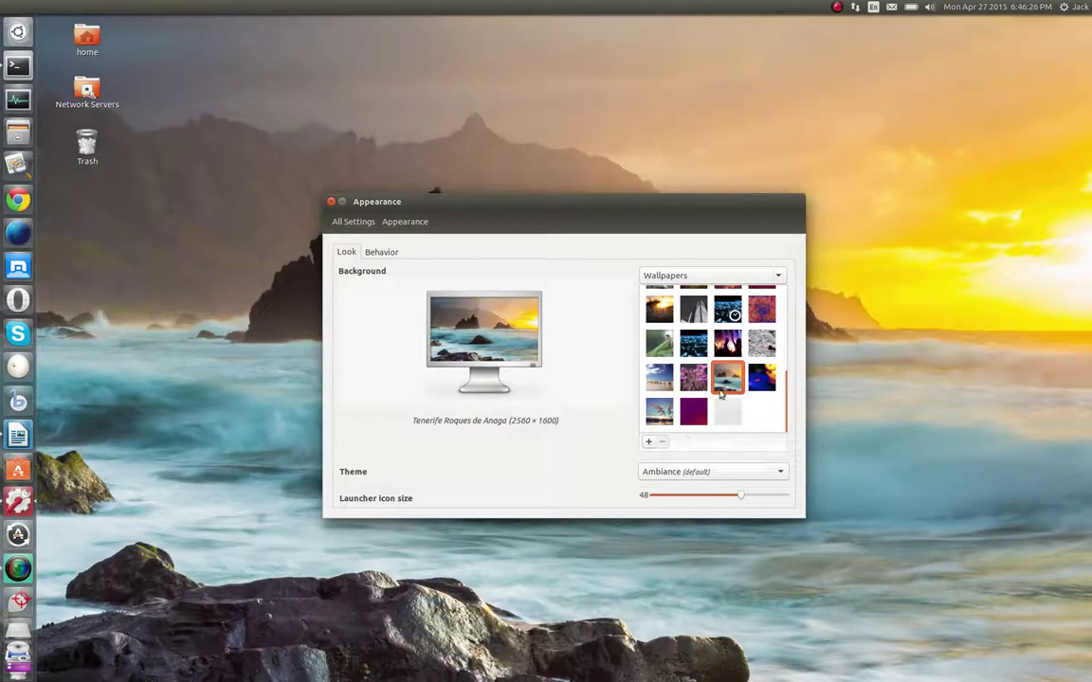
Add P-51_1º-lugar.jpg from the home folder as the desktop wallpaper
left_click(649, 444)
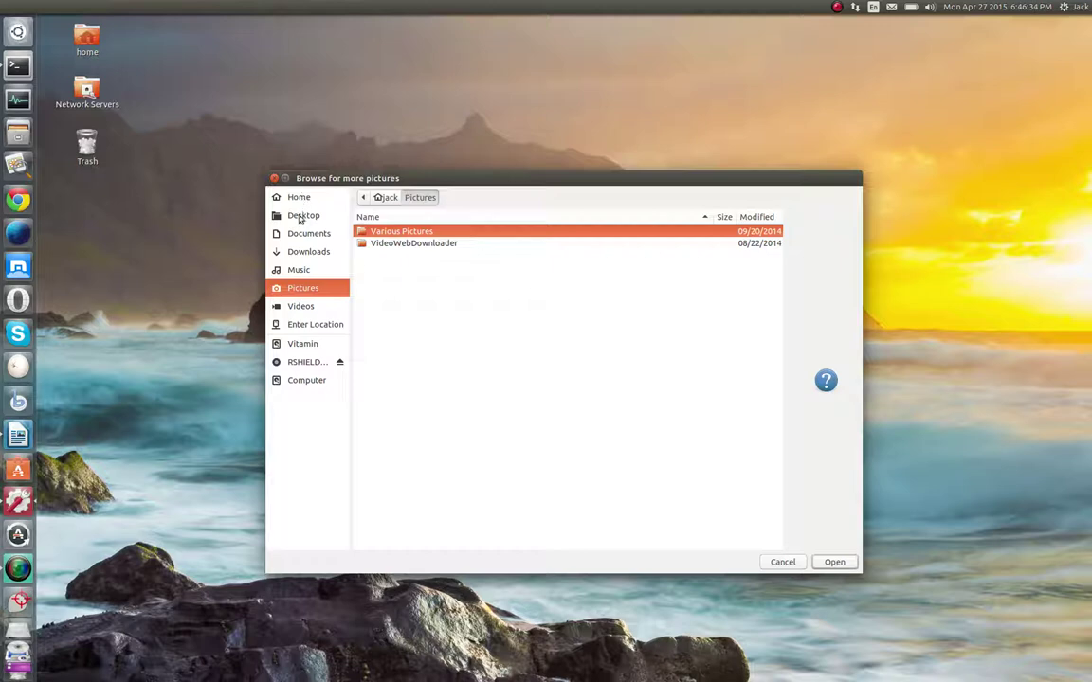
left_click(297, 200)
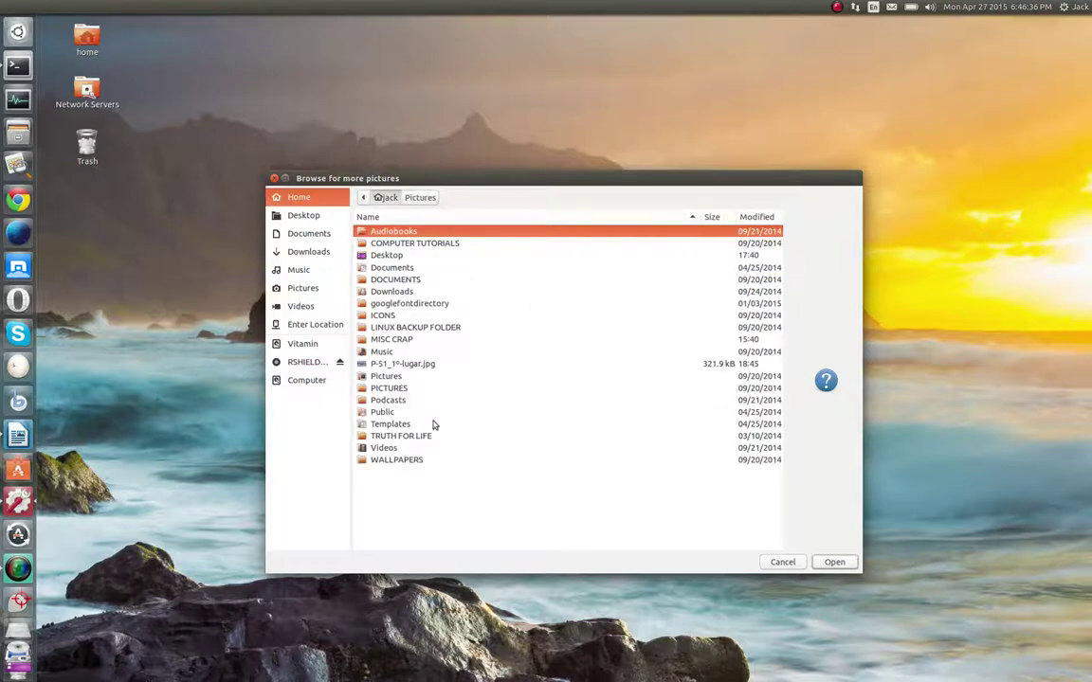
left_click(408, 364)
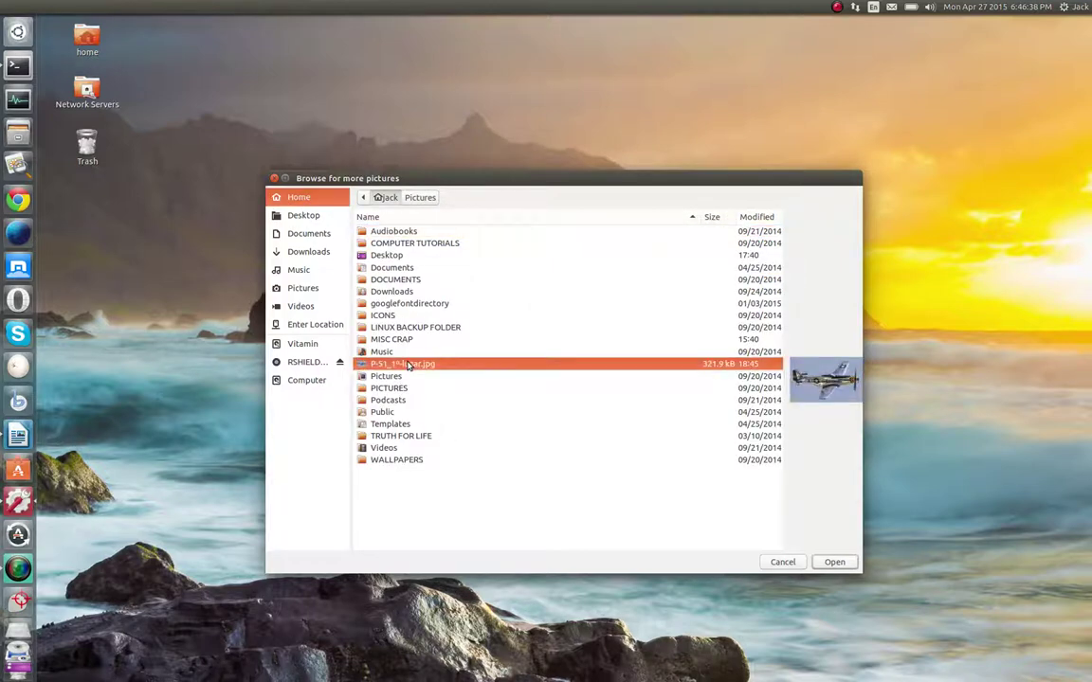
left_click(832, 563)
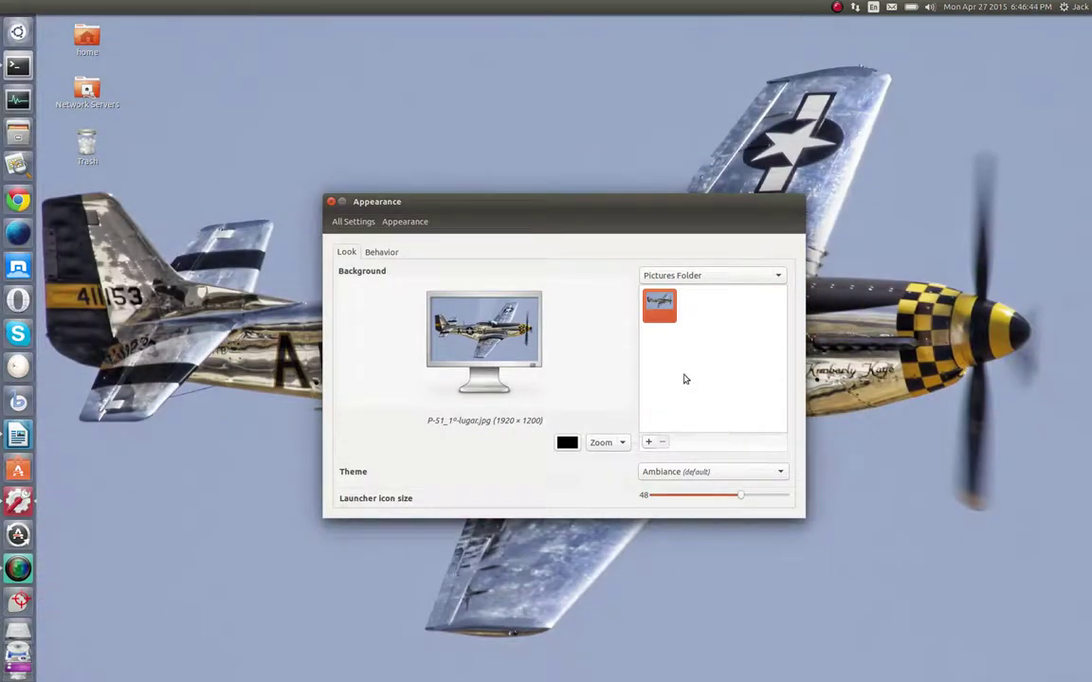
left_click_drag(541, 212, 559, 140)
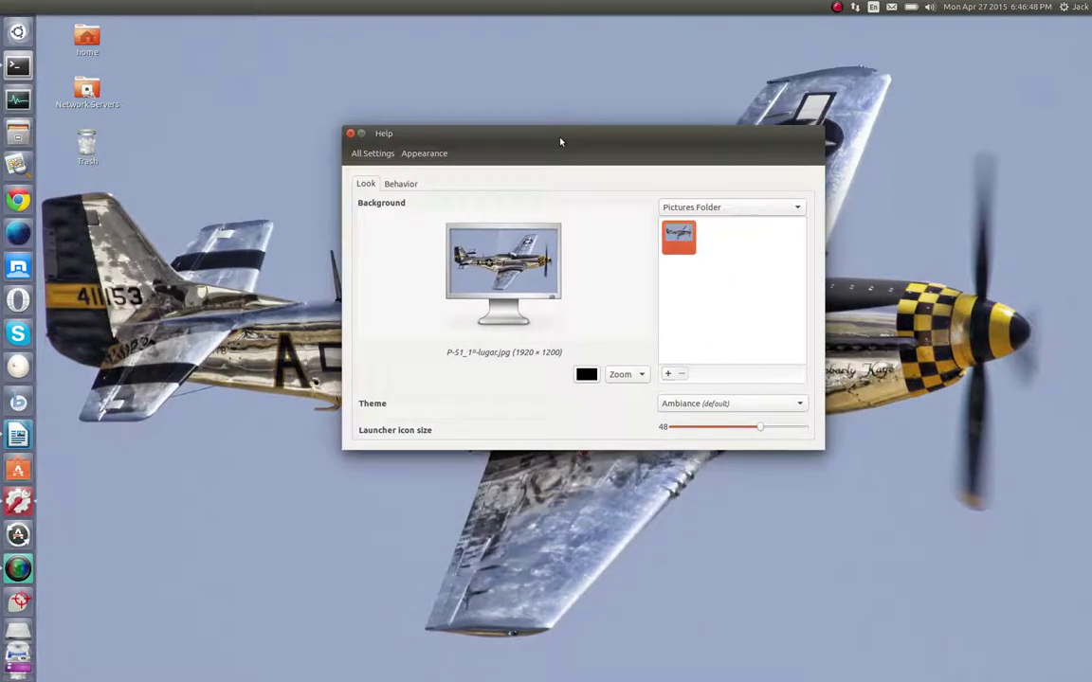
Switch back to Wallpapers and reselect the Tenerife seascape
left_click(797, 208)
left_click(753, 190)
scroll(780, 296, "down", 10)
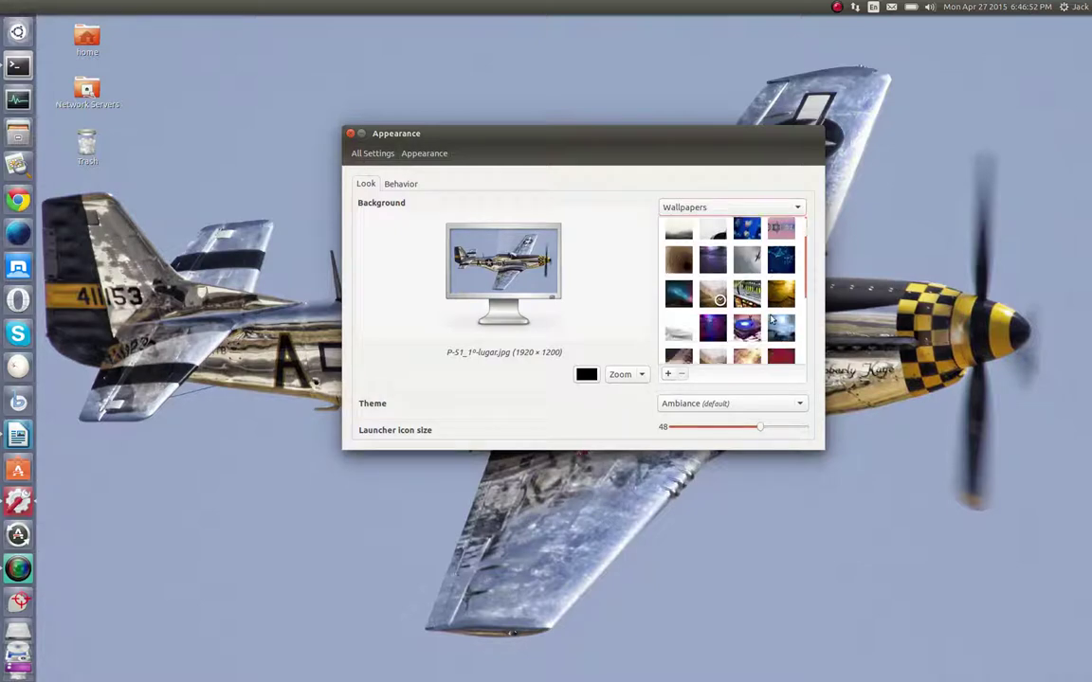
left_click(746, 313)
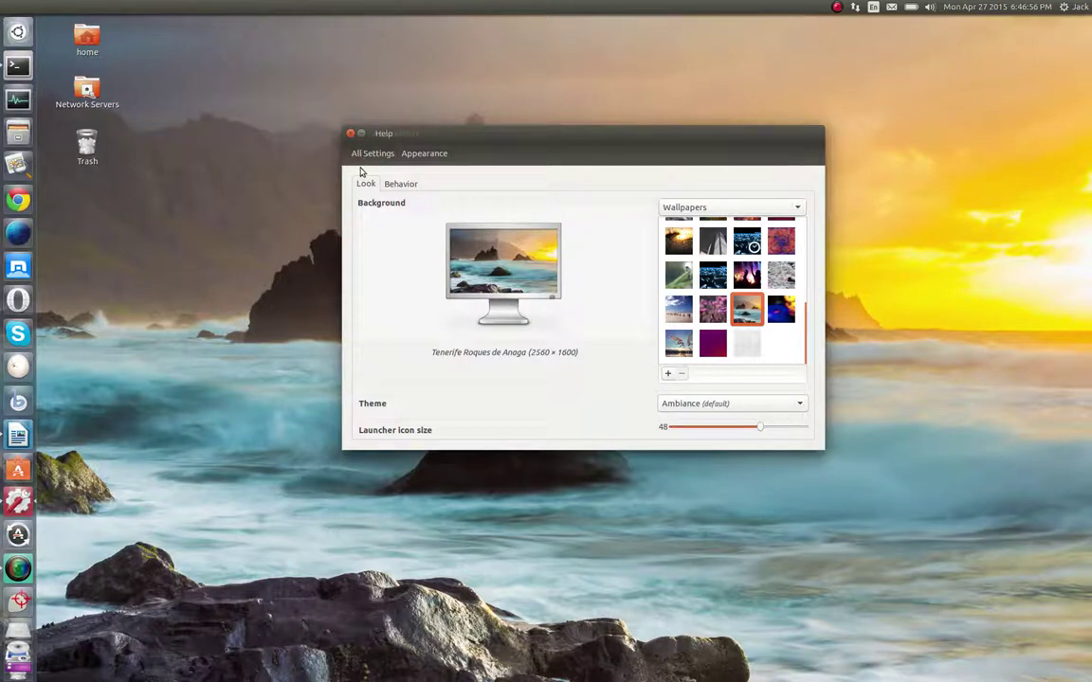
Close Appearance, open System Settings, and bring up the SimpleScreenRecorder window
left_click(350, 134)
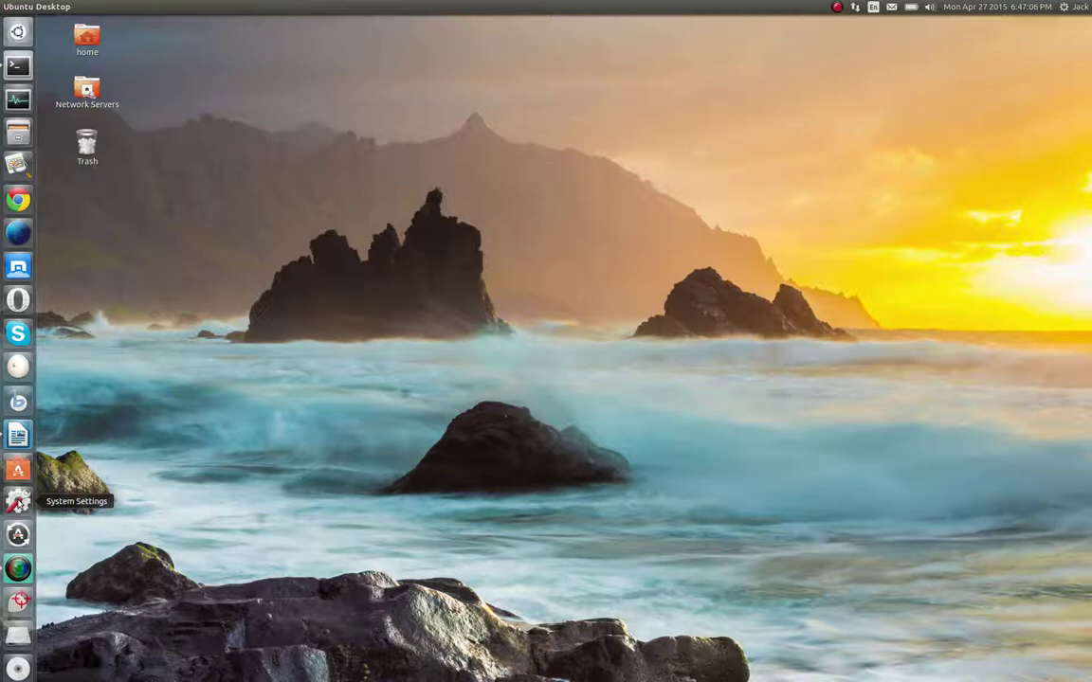
left_click(18, 501)
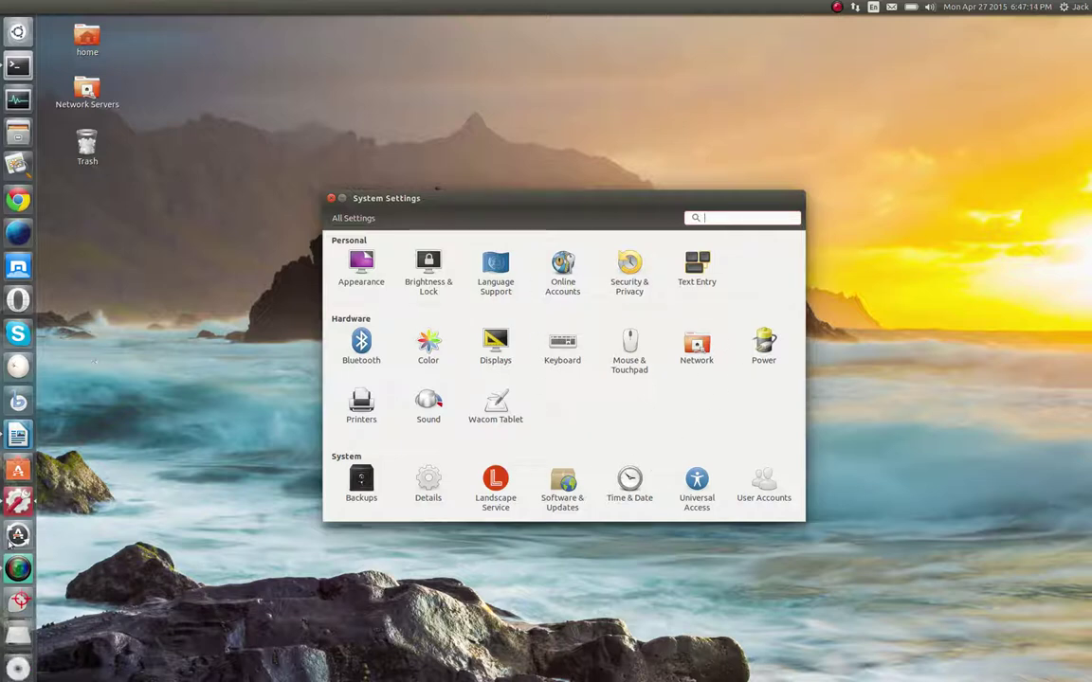
left_click(18, 601)
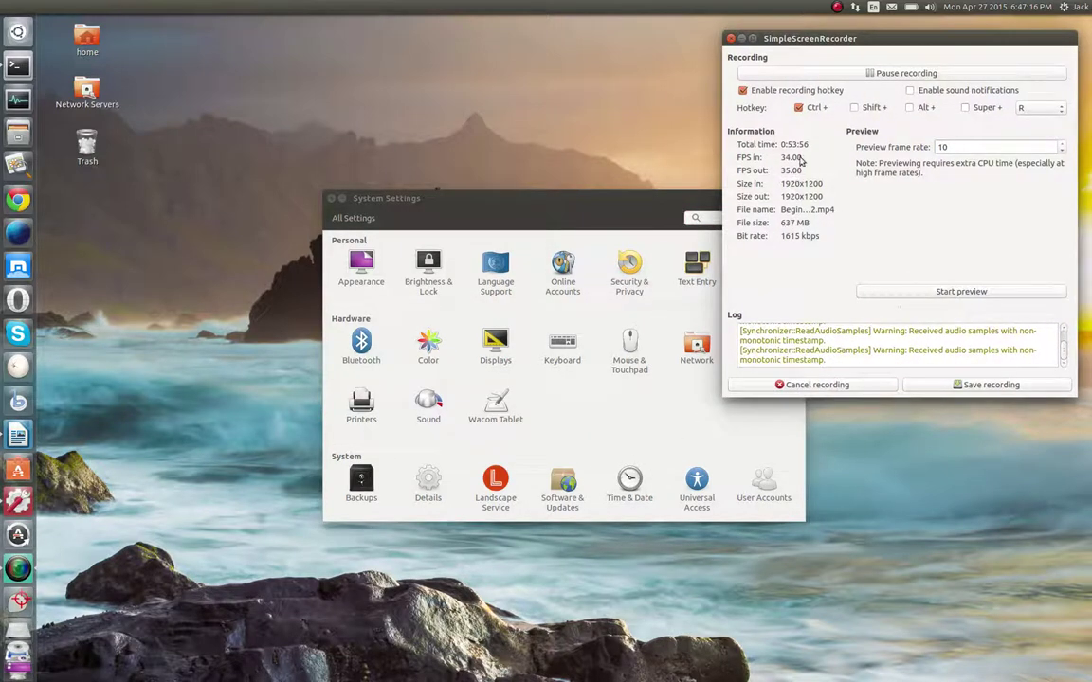
Close the SimpleScreenRecorder window
left_click(731, 38)
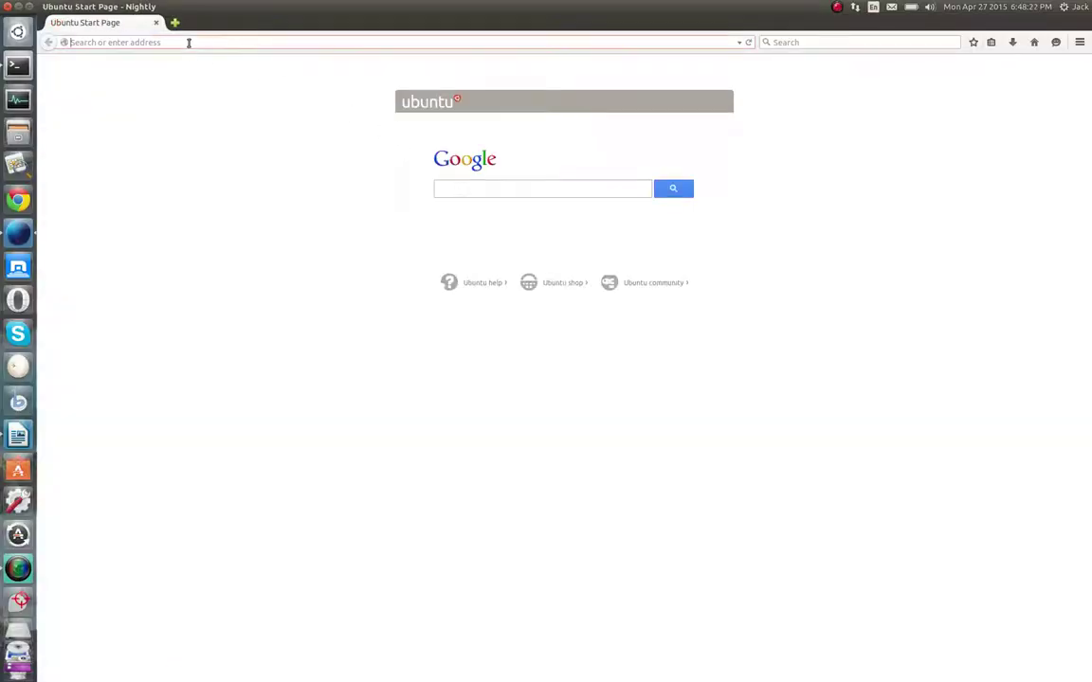
Search Google for 'linux distro tree' and open the Red Hat family tree image
type("linux d")
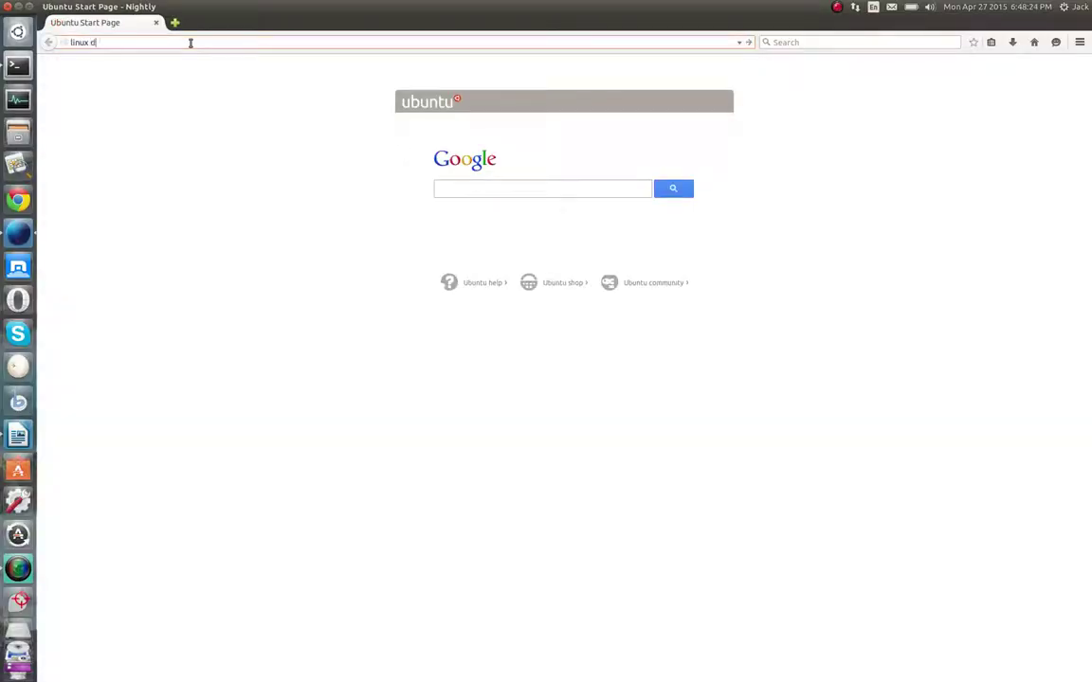
type("istro tree")
key("Return")
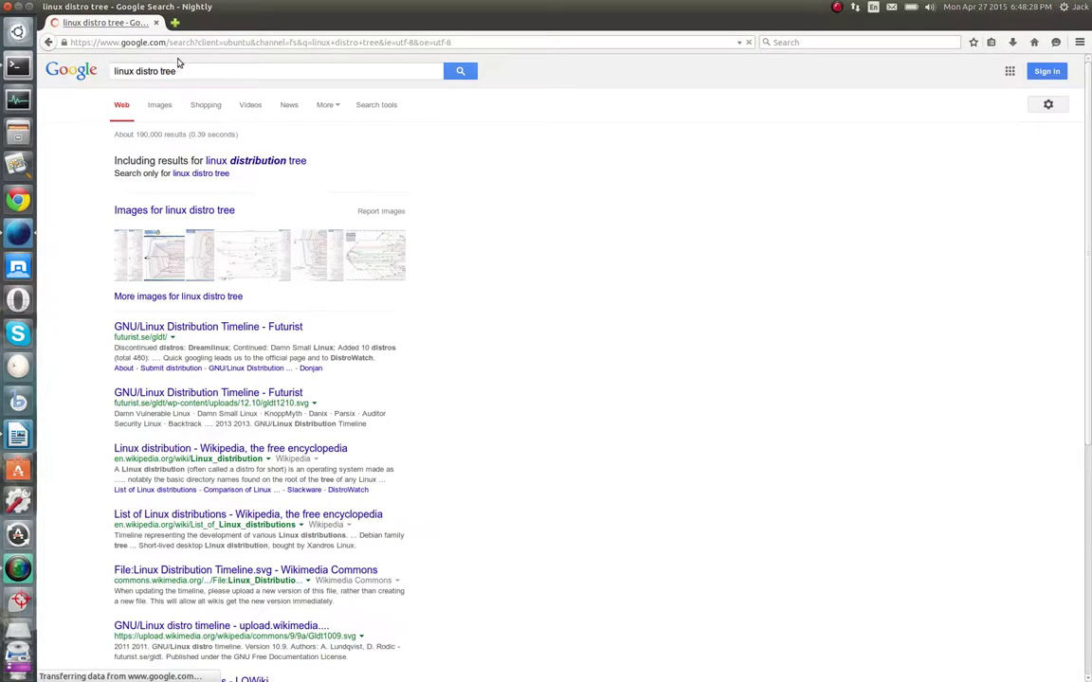
left_click(162, 272)
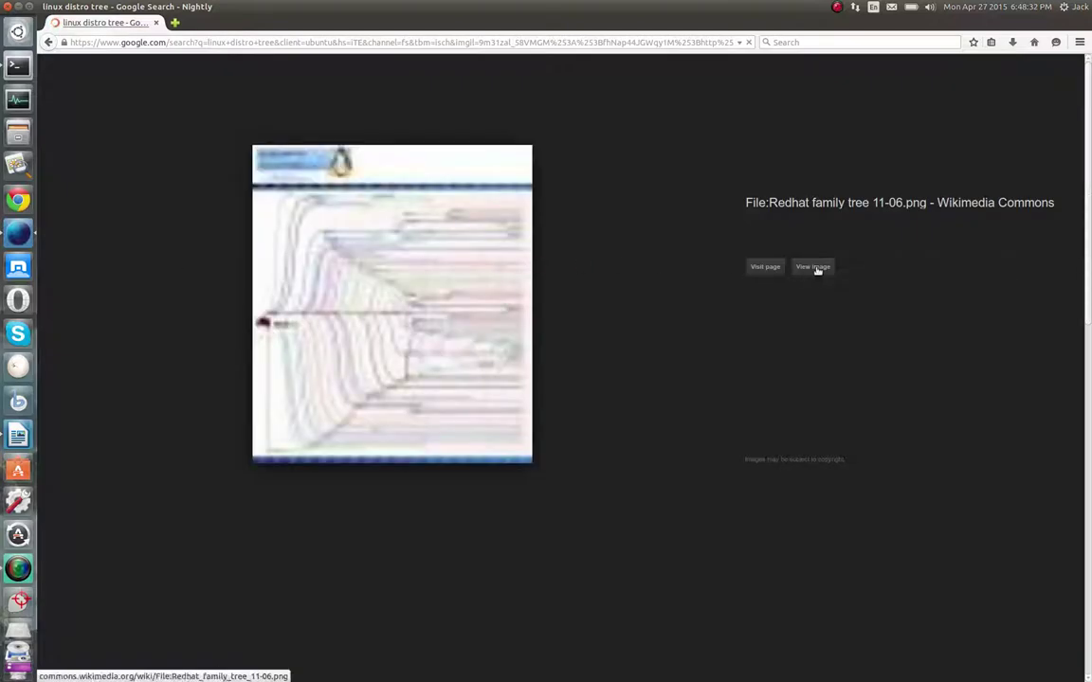
left_click(827, 269)
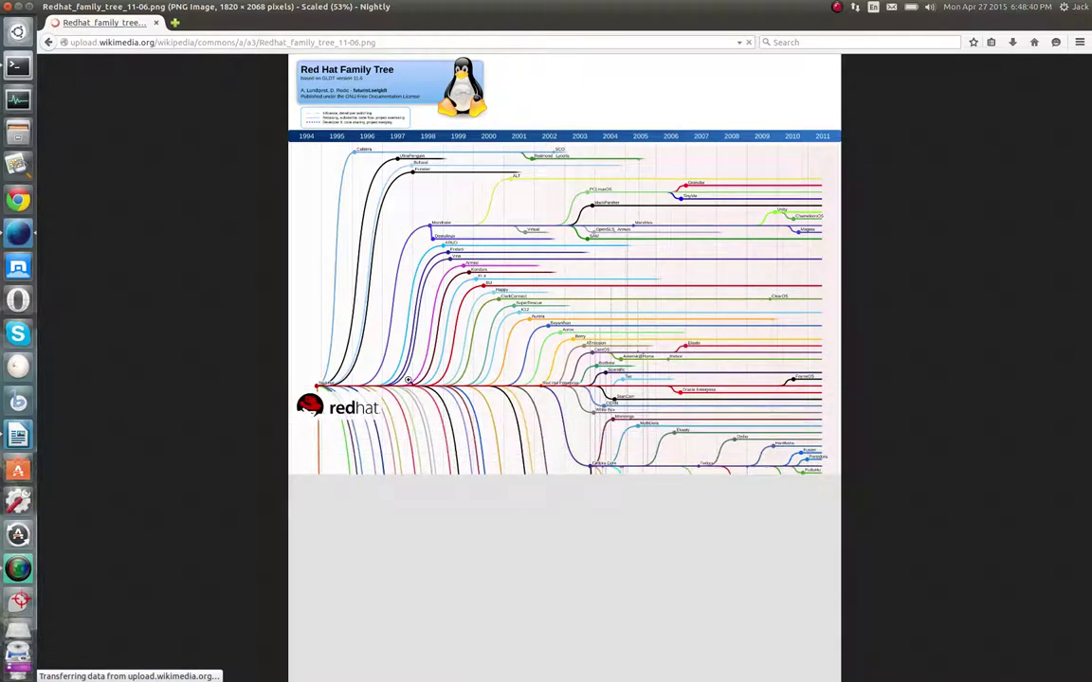
Zoom the family tree to full size and back, then return to the results
left_click(390, 419)
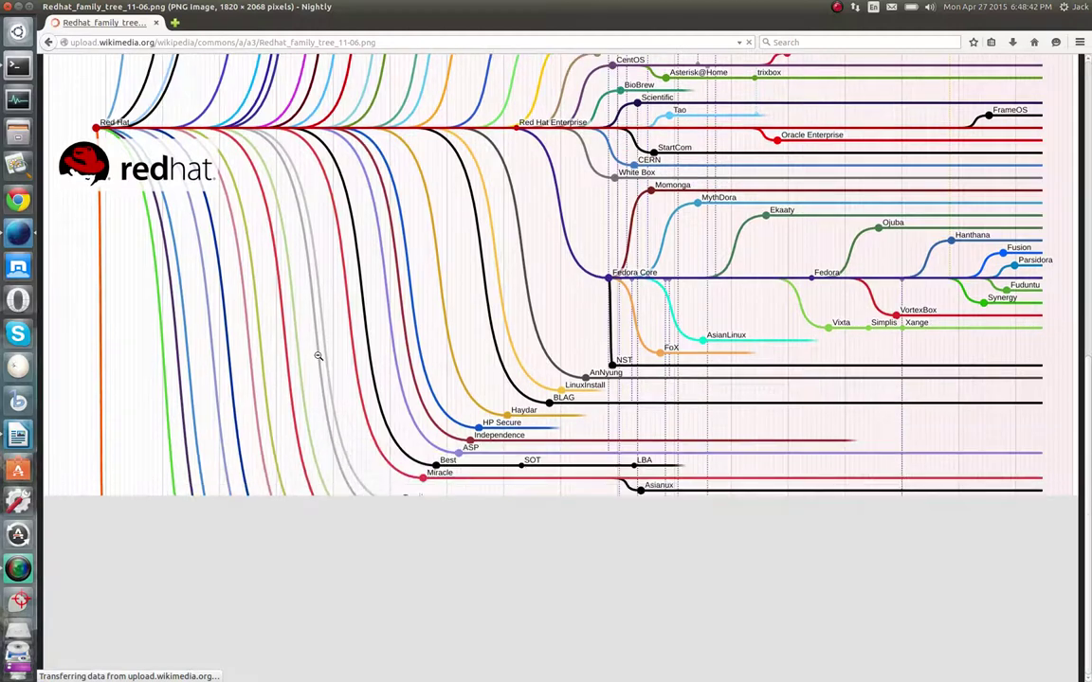
scroll(318, 354, "up", 10)
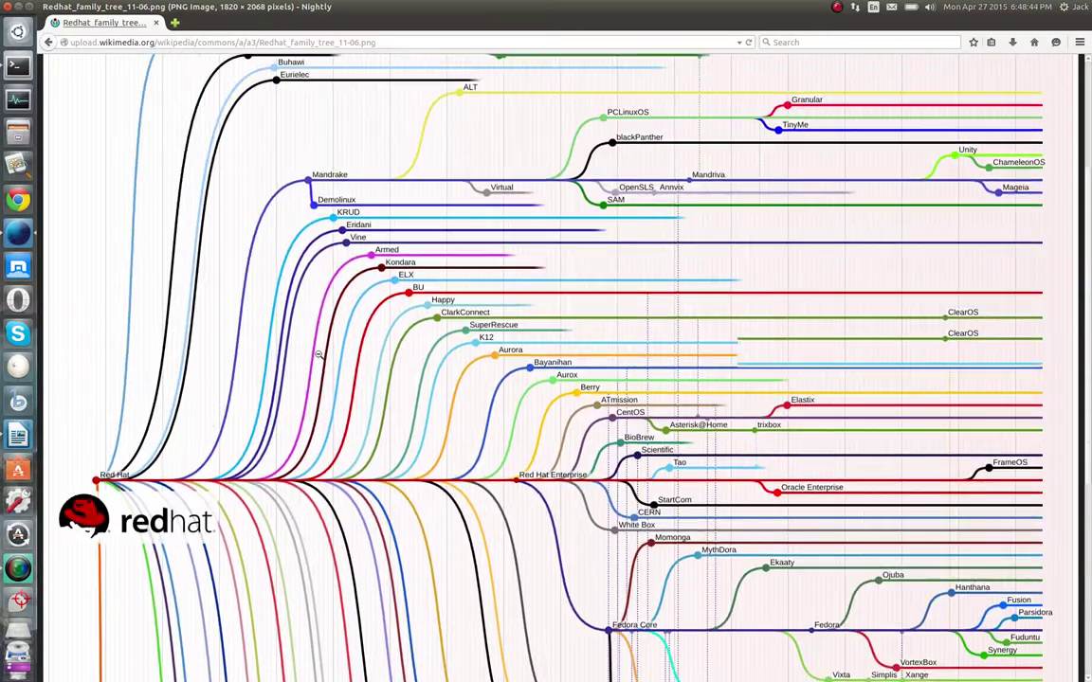
left_click(318, 357)
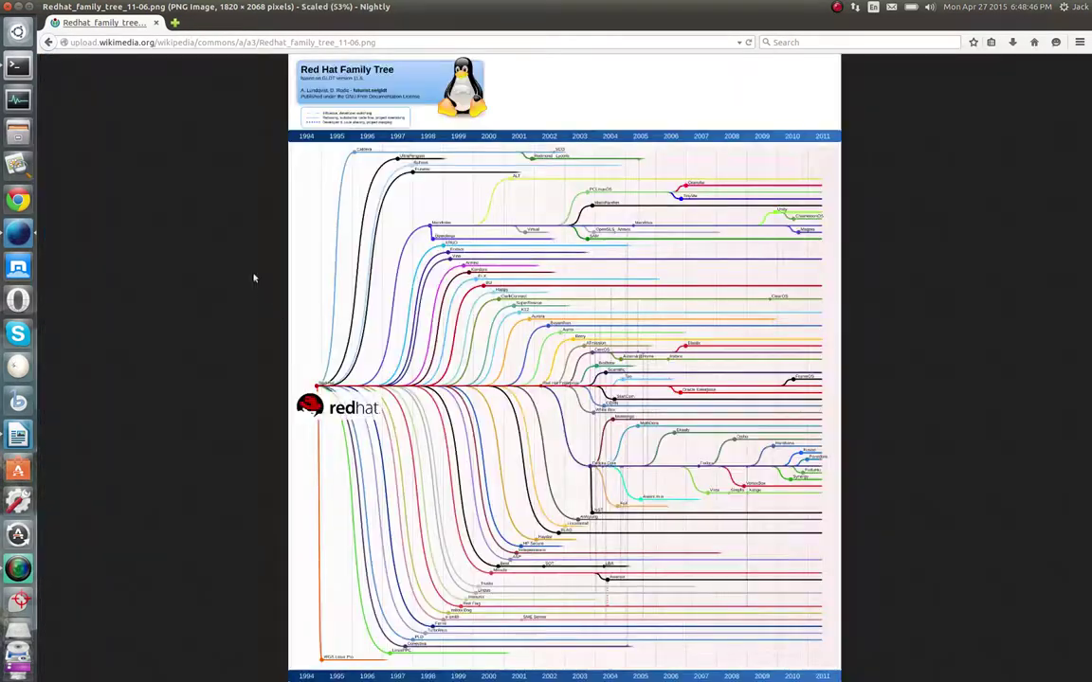
left_click(48, 44)
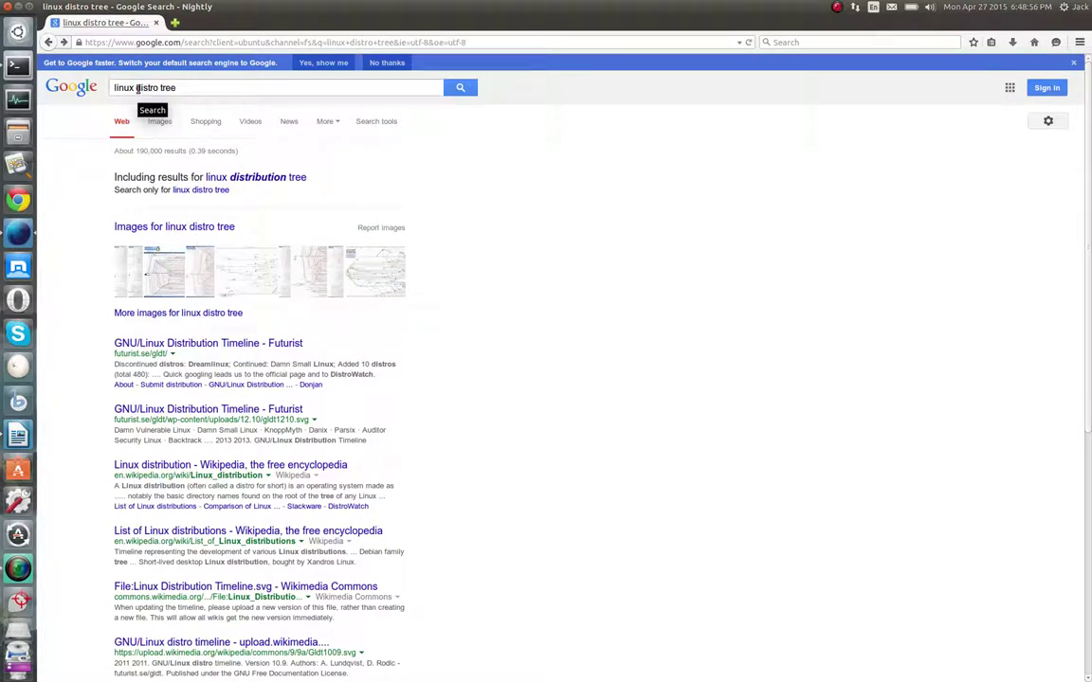
Refine the search to 'linux debian distro tree' and open the List of Linux distributions result
left_click(137, 88)
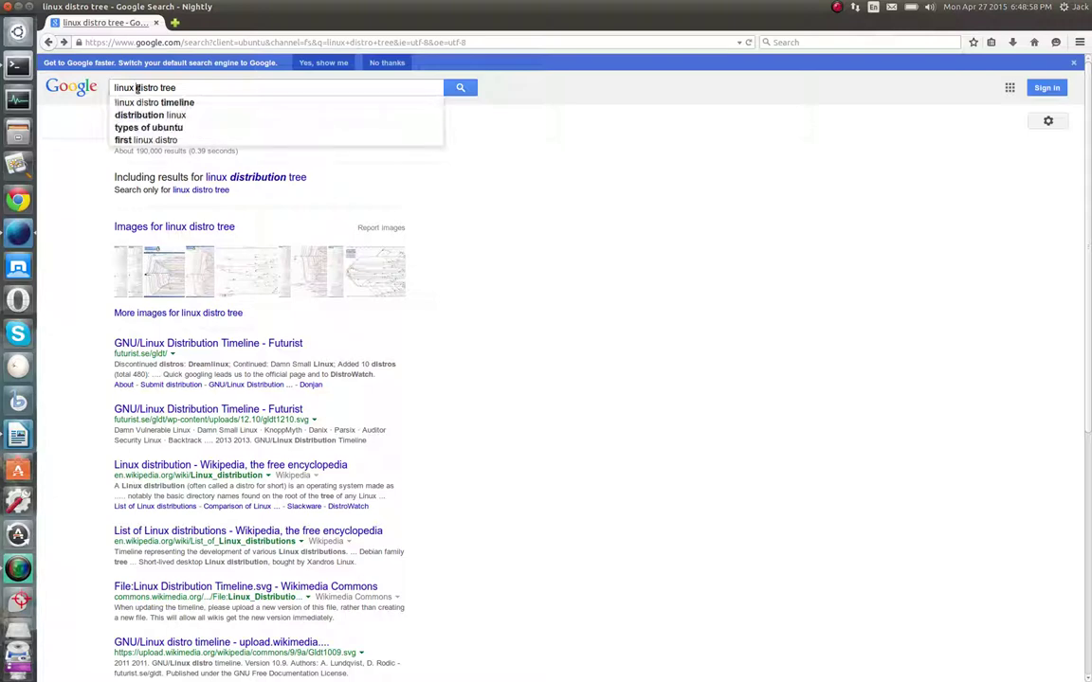
type("debian")
key("Return")
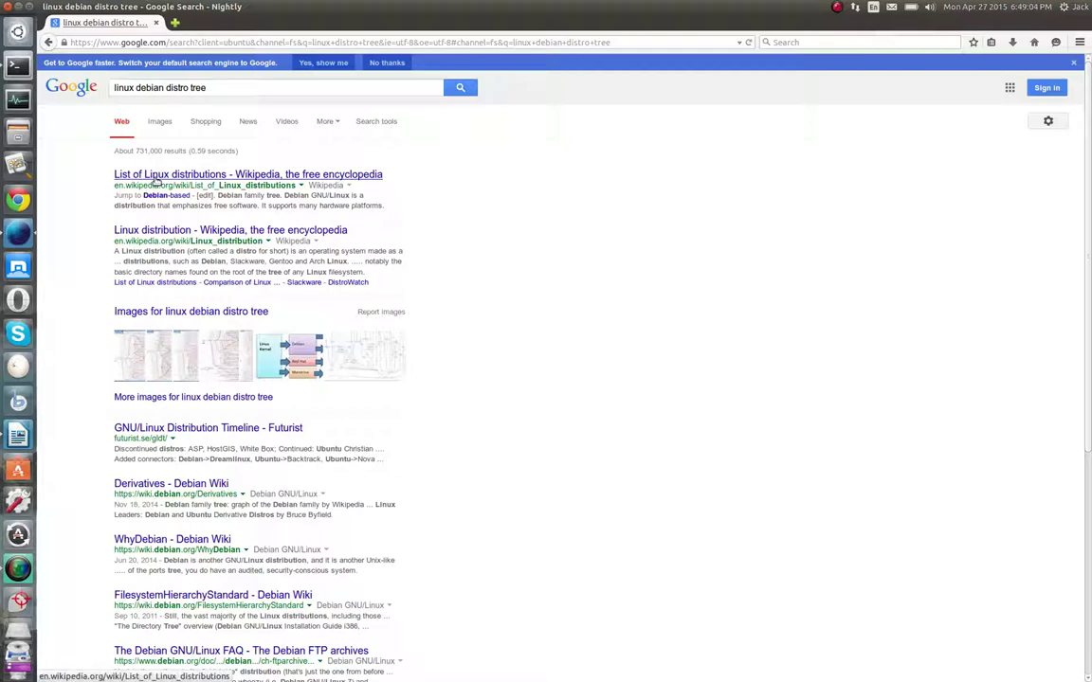
left_click(155, 178)
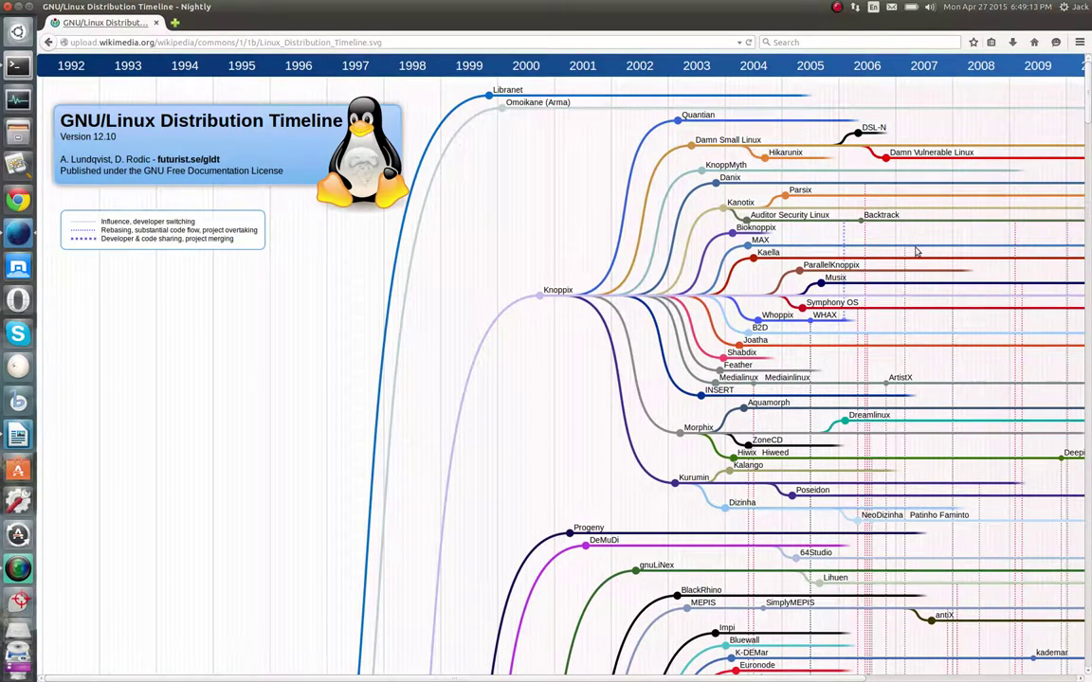
Scroll through the GNU/Linux Distribution Timeline's Debian and Ubuntu branches
left_click_drag(1087, 125, 1089, 199)
scroll(486, 243, "up", 4)
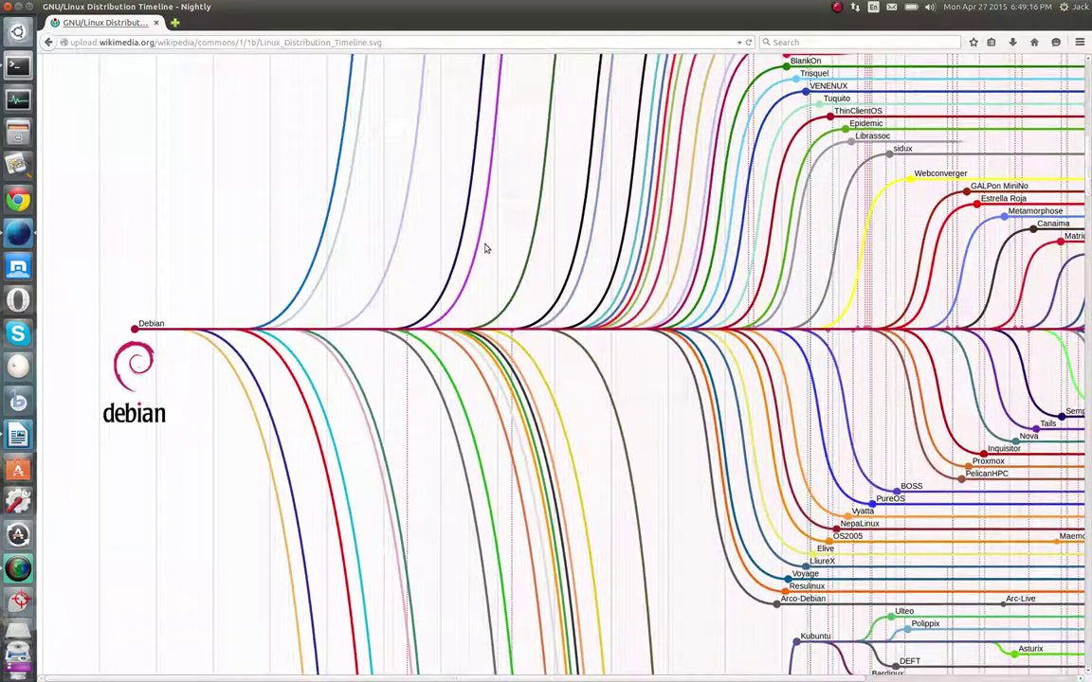
scroll(508, 404, "down", 1)
scroll(508, 403, "down", 9)
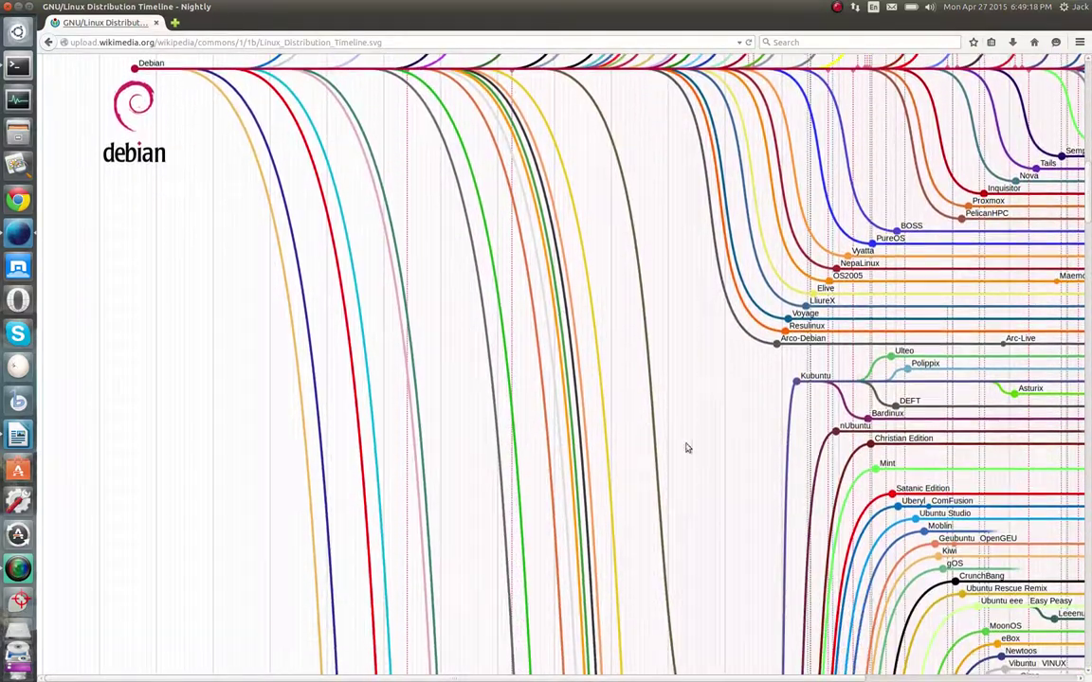
scroll(726, 473, "up", 7)
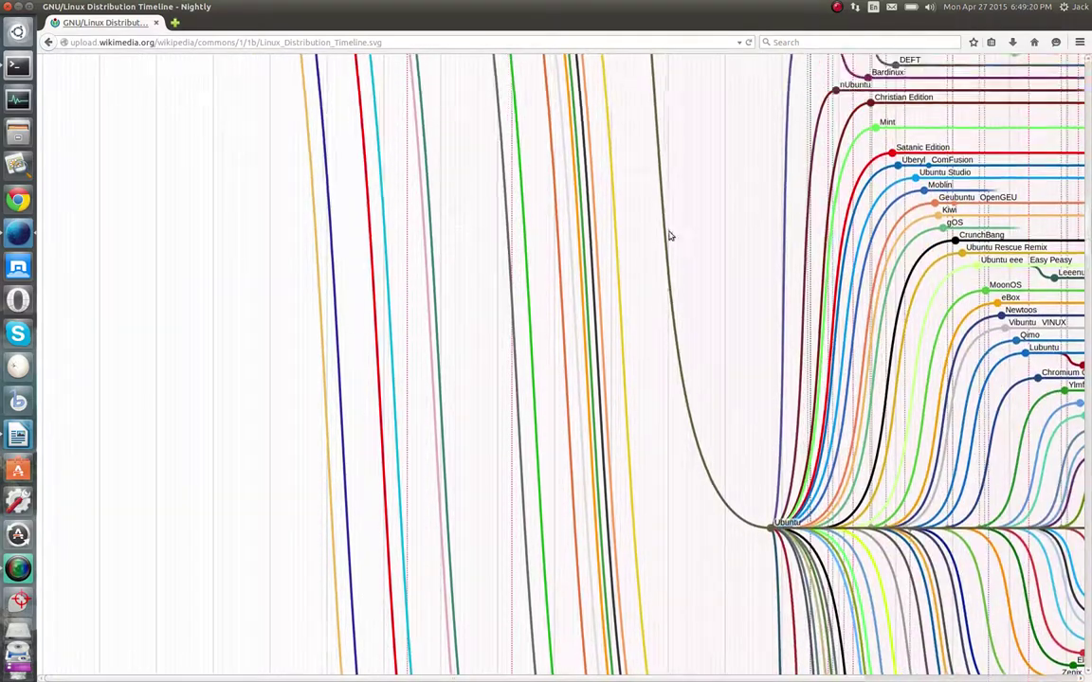
scroll(311, 171, "up", 3)
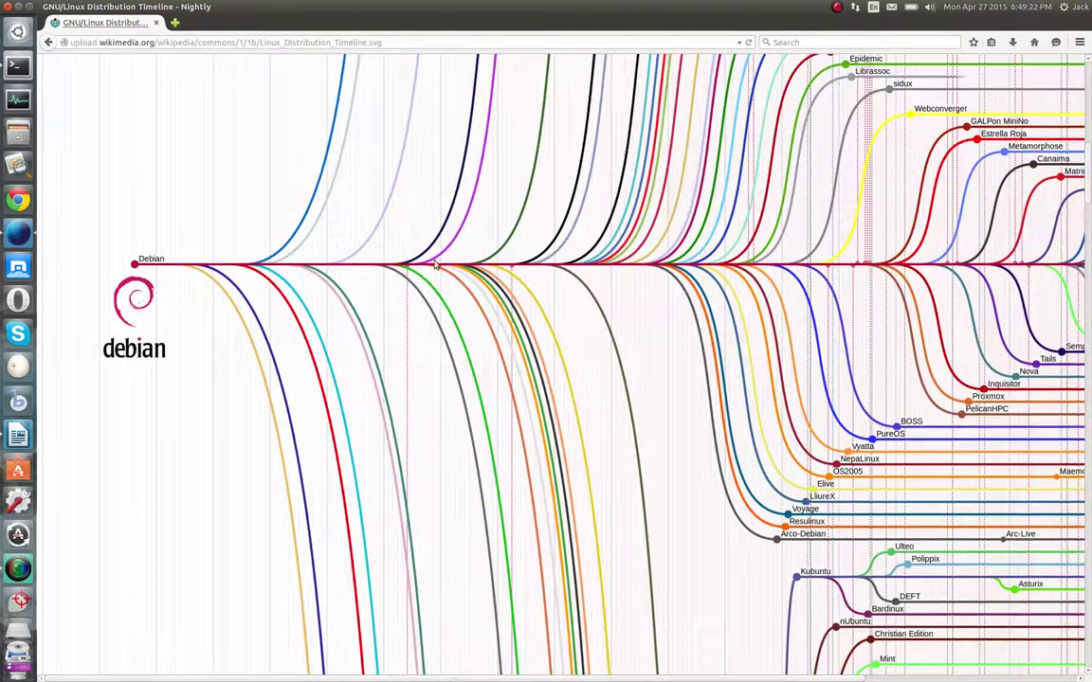
scroll(687, 368, "down", 8)
scroll(748, 390, "down", 4)
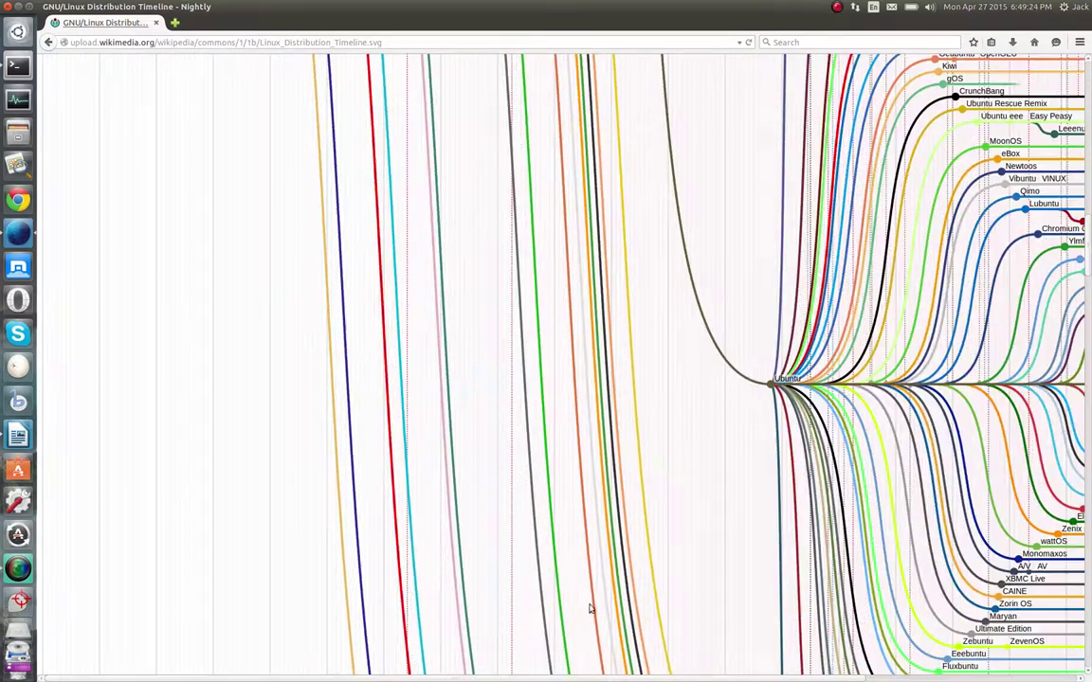
scroll(799, 666, "right", 4)
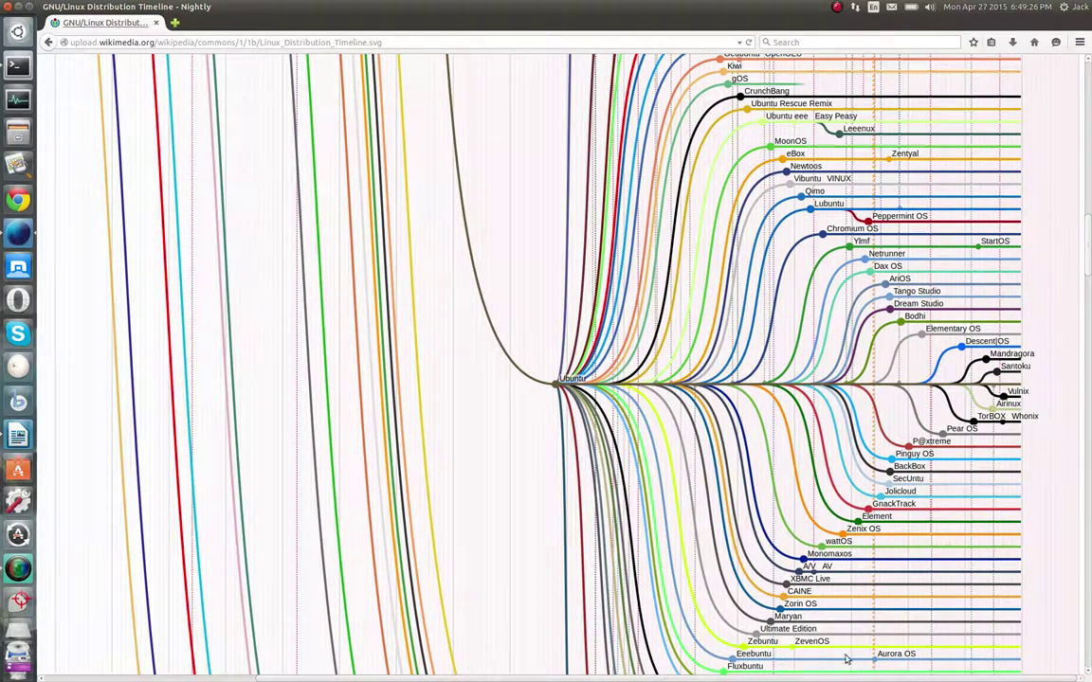
scroll(663, 187, "up", 4)
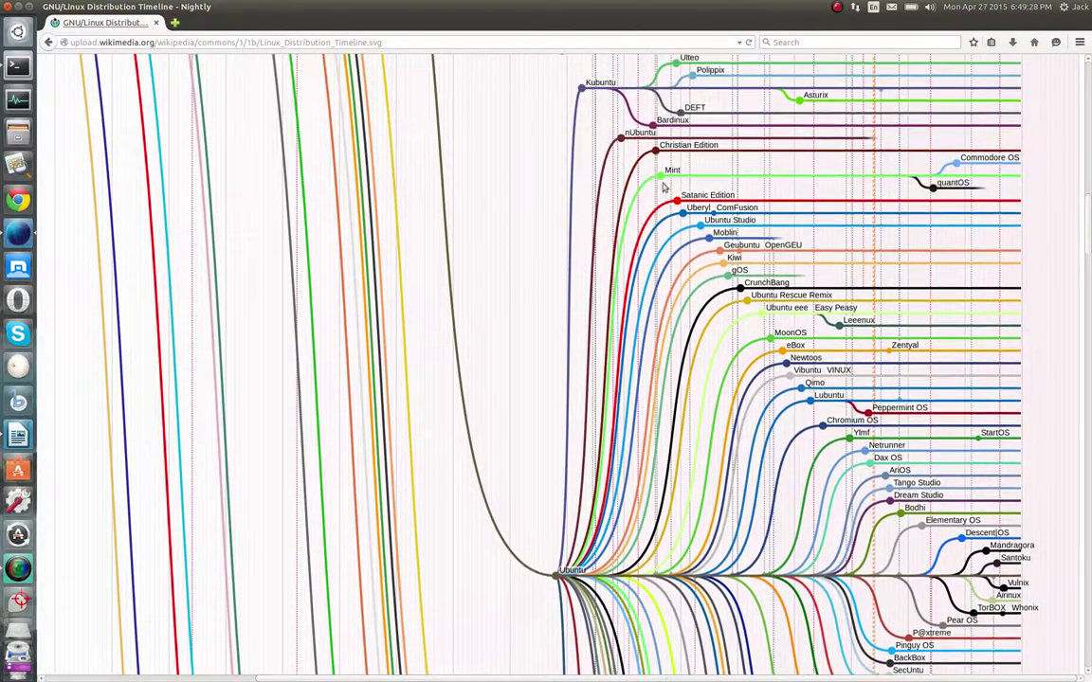
scroll(664, 186, "up", 1)
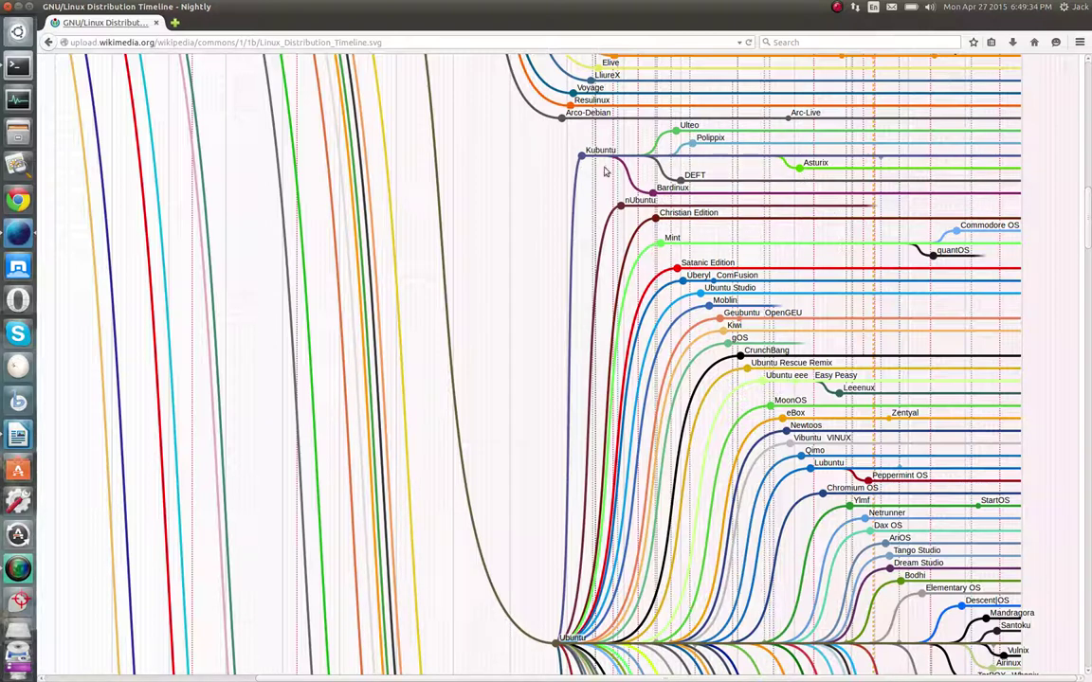
scroll(629, 193, "down", 1)
scroll(652, 196, "down", 5)
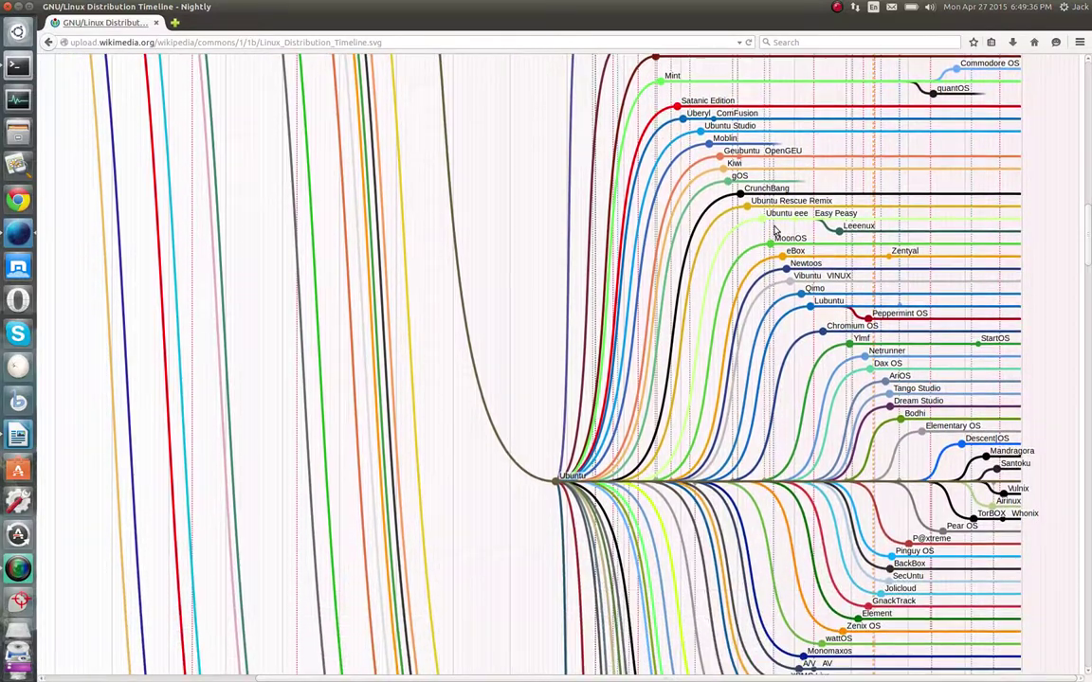
scroll(709, 317, "down", 2)
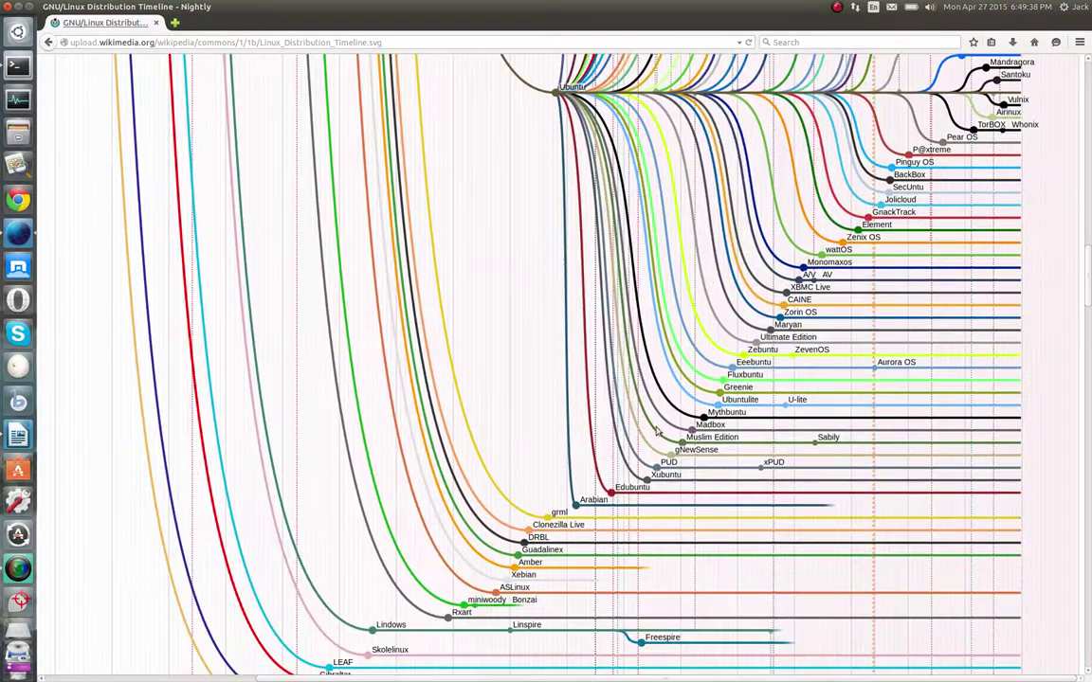
scroll(648, 263, "up", 1)
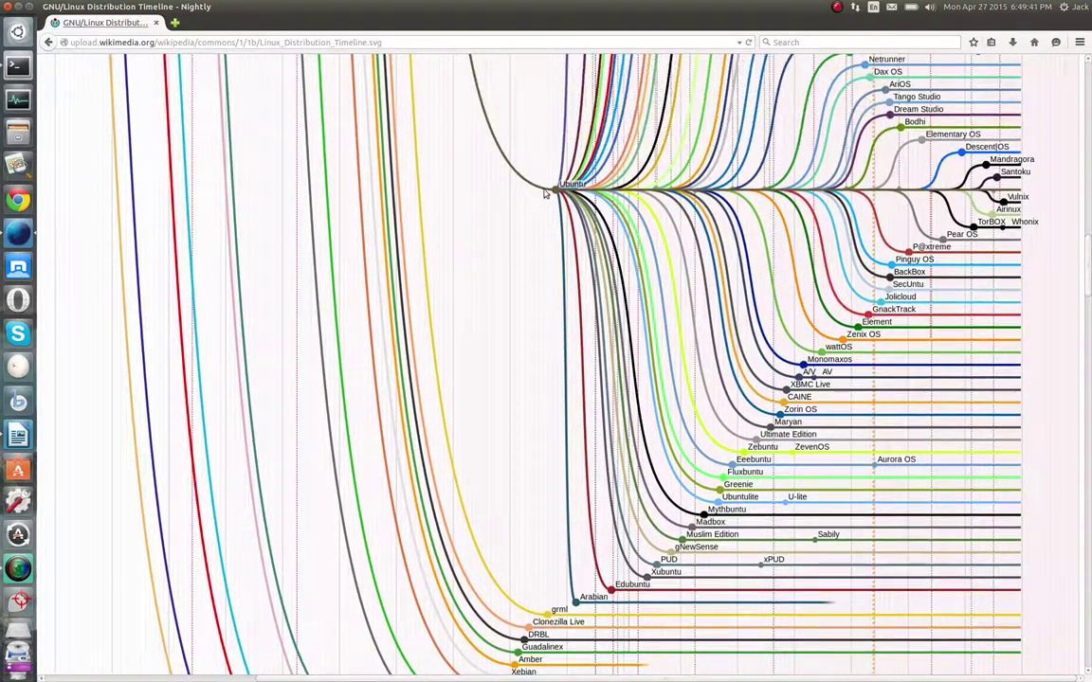
scroll(533, 231, "up", 3)
scroll(557, 349, "up", 2)
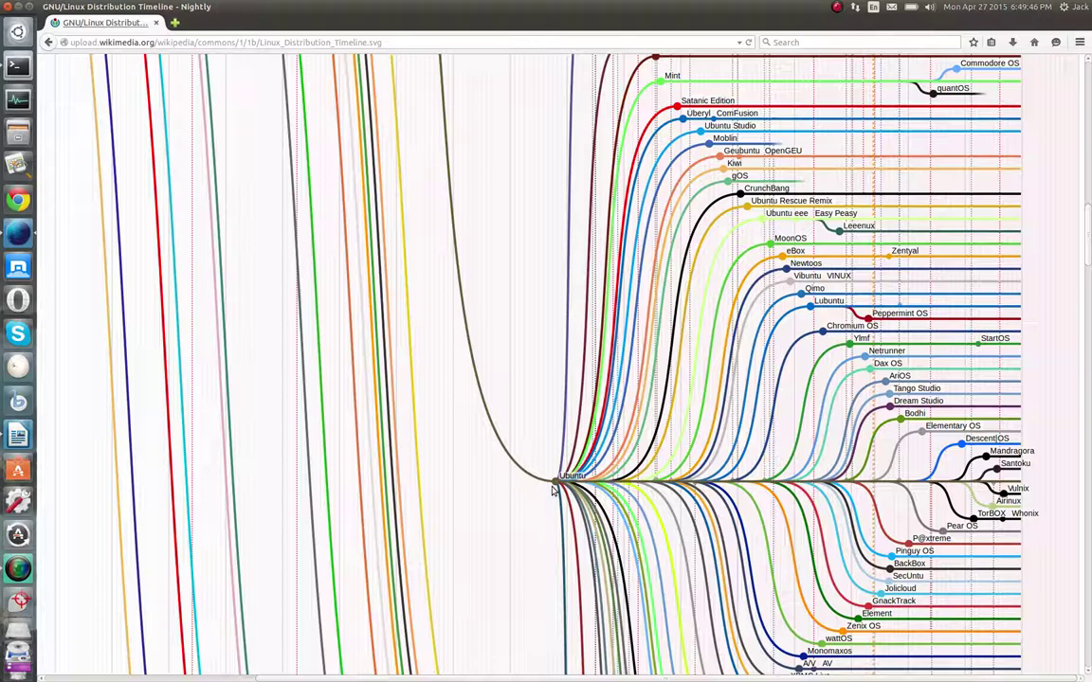
scroll(553, 490, "up", 9)
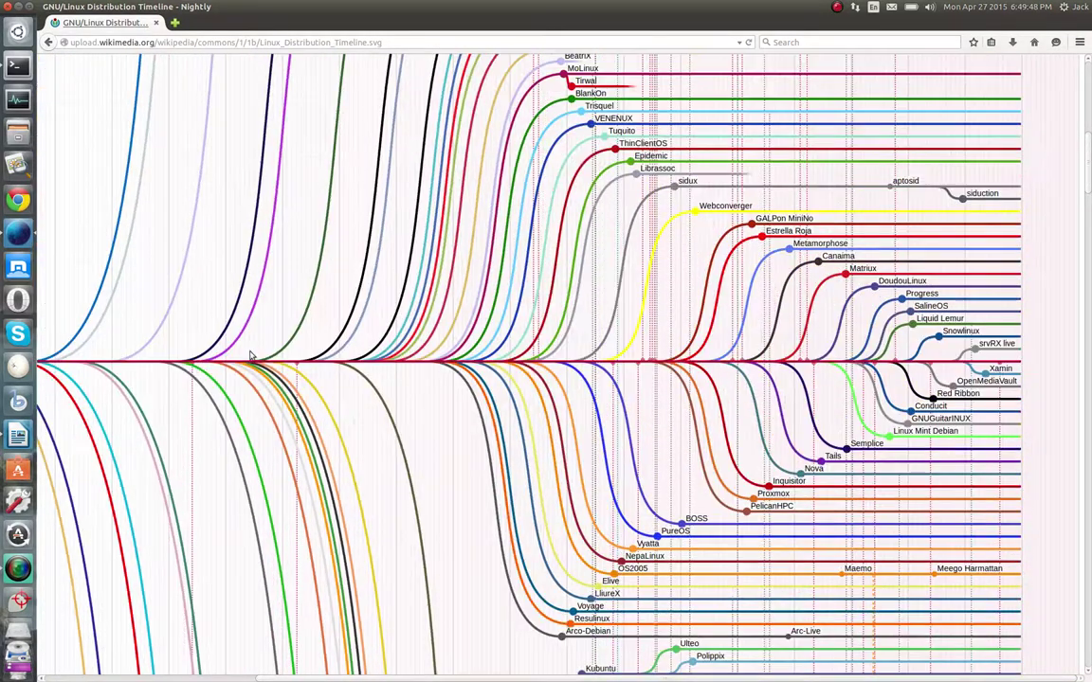
Bring the start of the Debian trunk into view and scroll up to the title box
left_click_drag(390, 675, 231, 675)
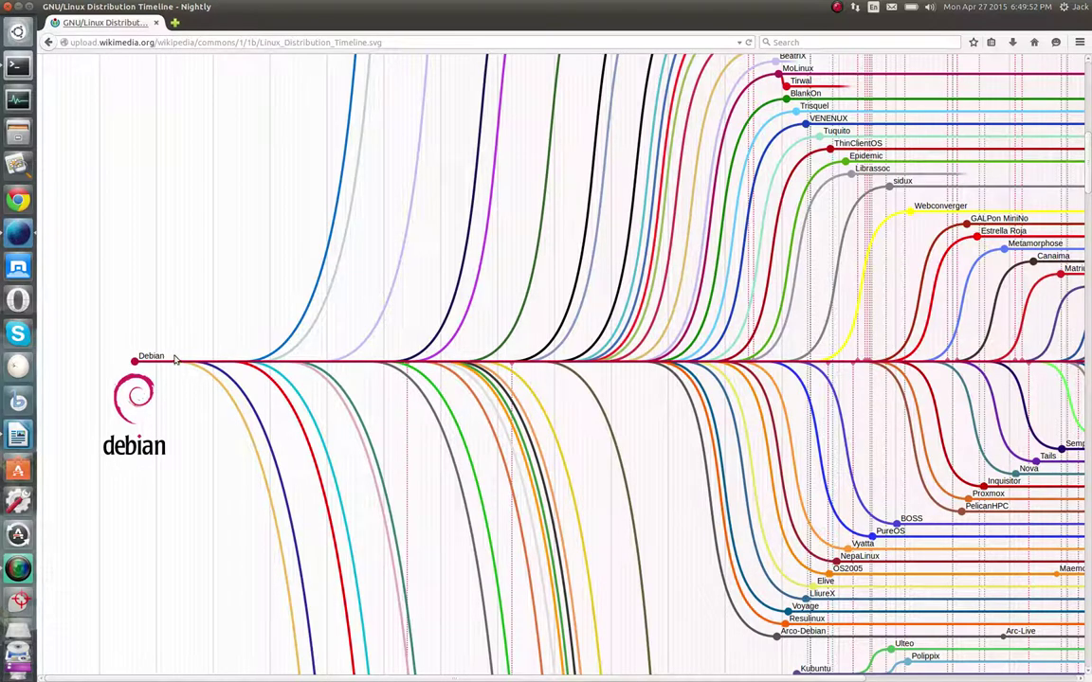
scroll(192, 373, "up", 3)
scroll(435, 270, "up", 10)
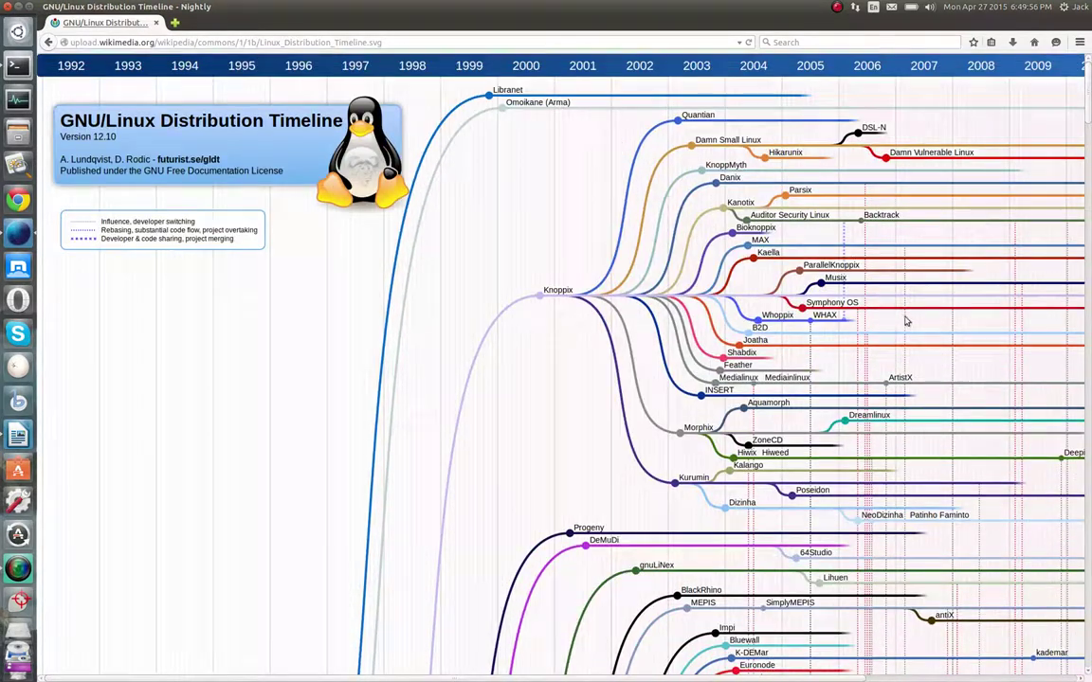
Scroll down the timeline past Slackware, Gentoo and SUSE to Arch, Chakra and FireFly
scroll(723, 389, "down", 10)
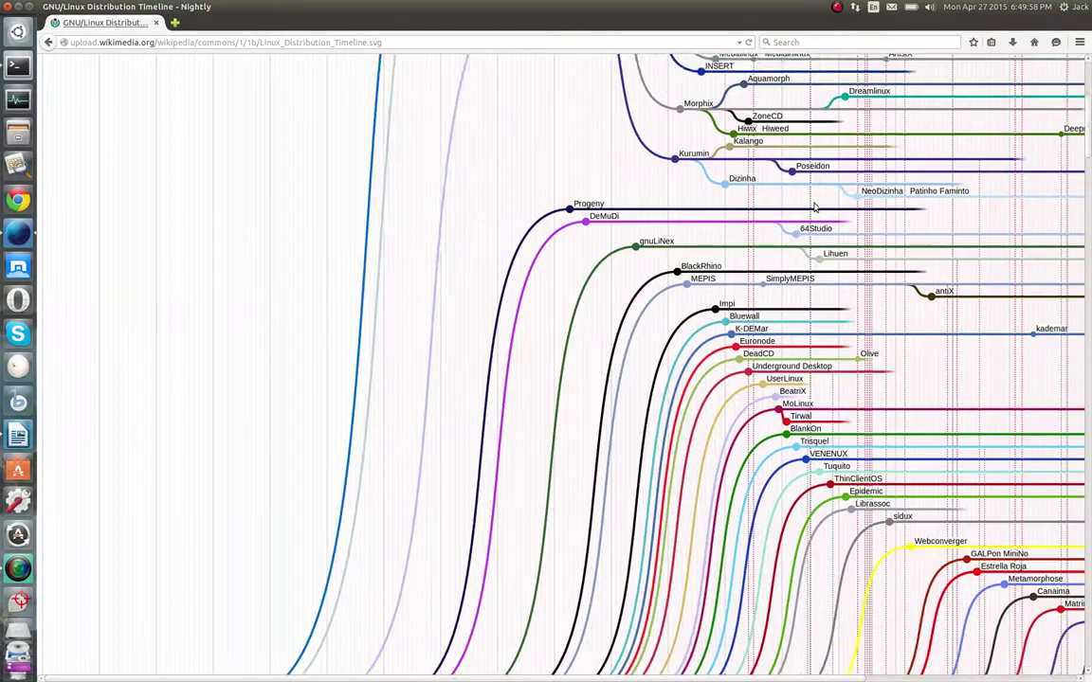
scroll(628, 214, "down", 10)
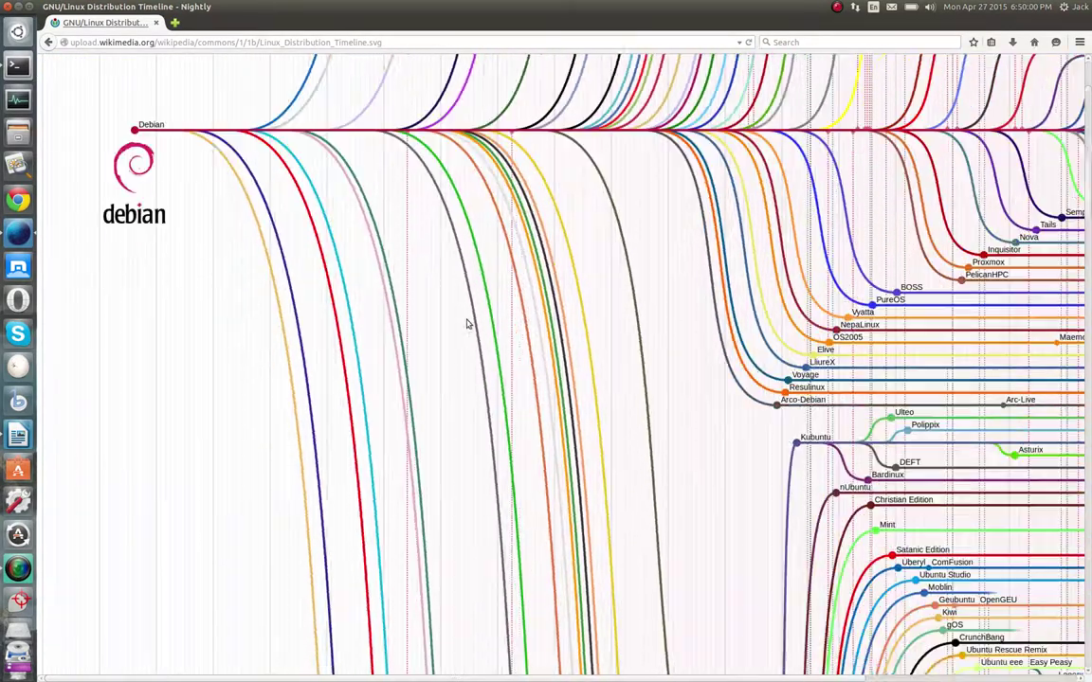
scroll(545, 359, "down", 15)
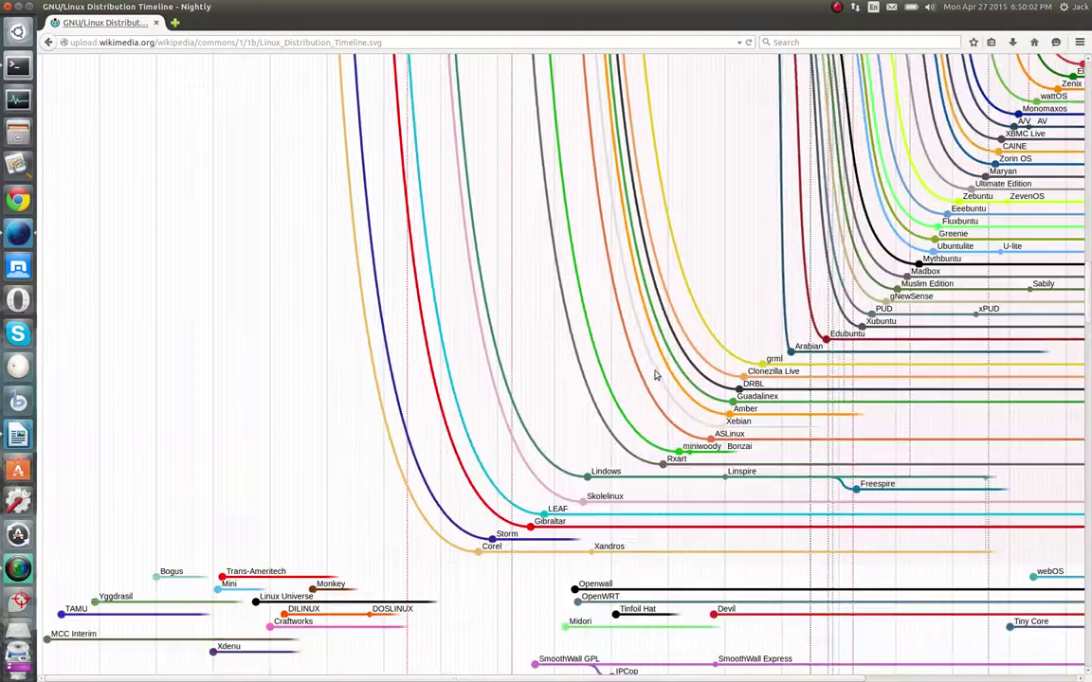
scroll(684, 311, "up", 6)
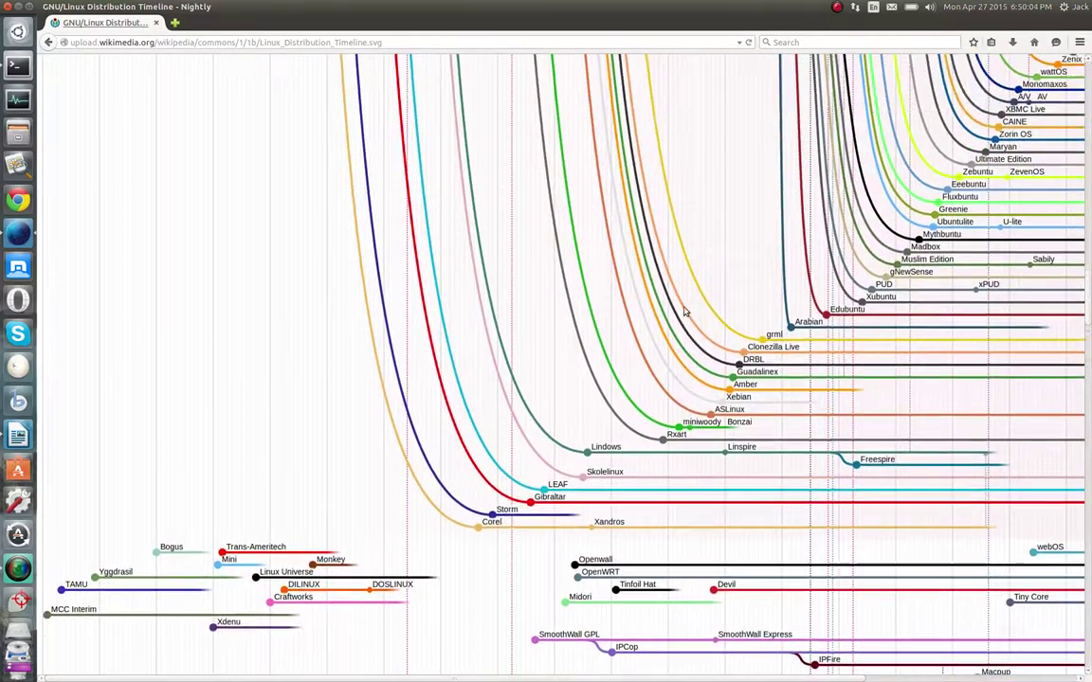
scroll(679, 312, "up", 10)
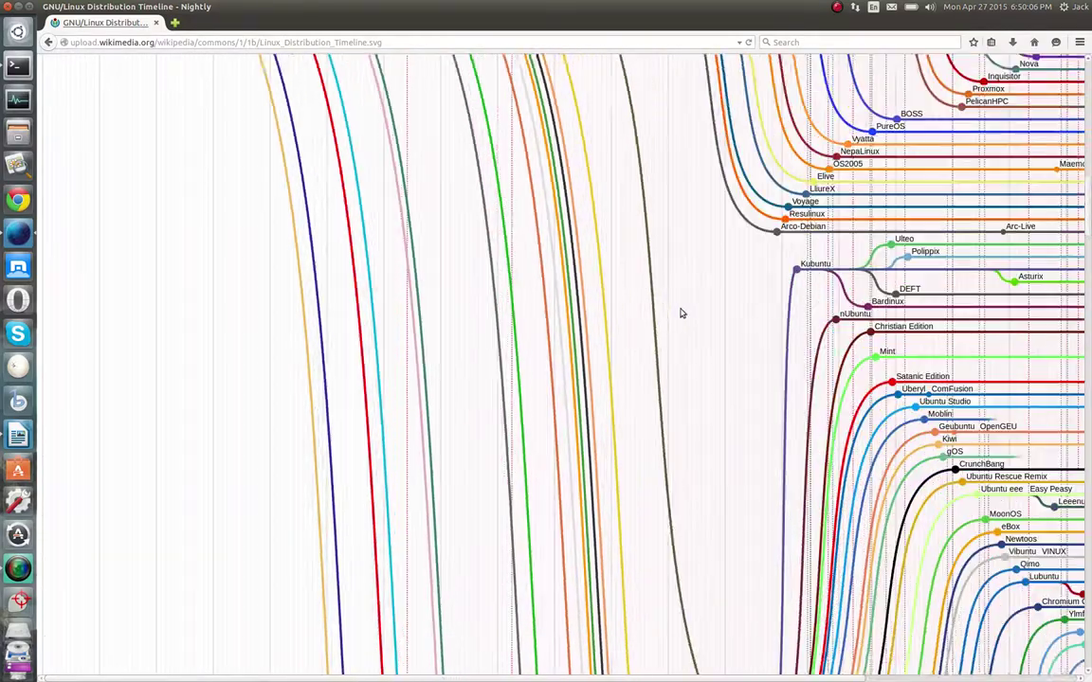
scroll(680, 312, "up", 15)
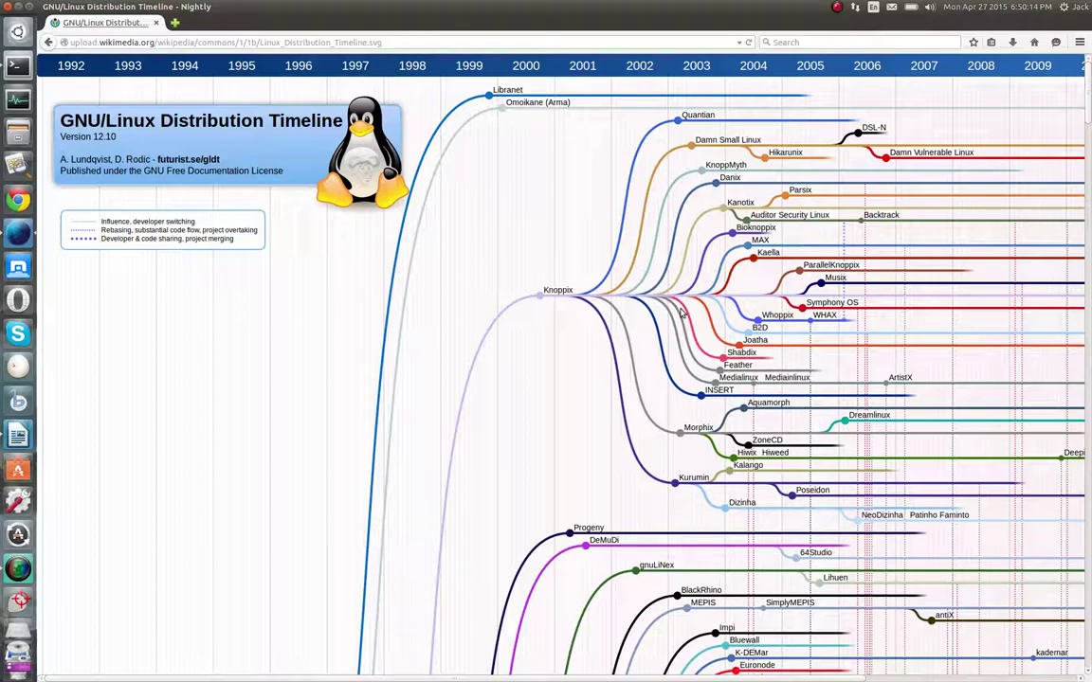
scroll(680, 312, "down", 15)
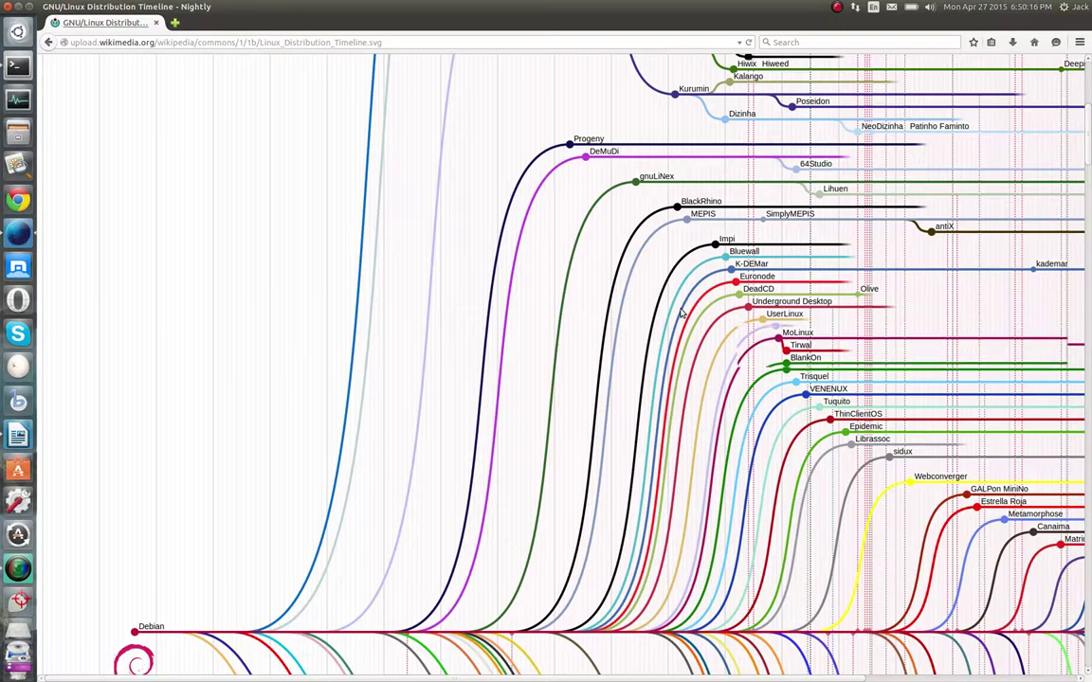
scroll(668, 319, "down", 15)
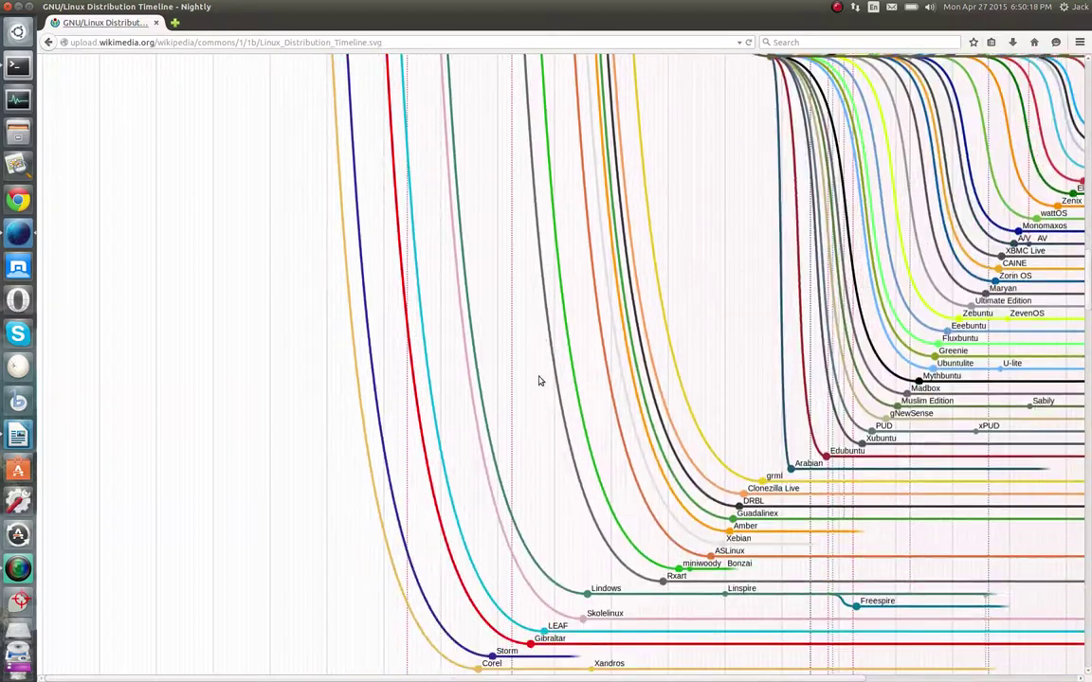
scroll(540, 386, "down", 15)
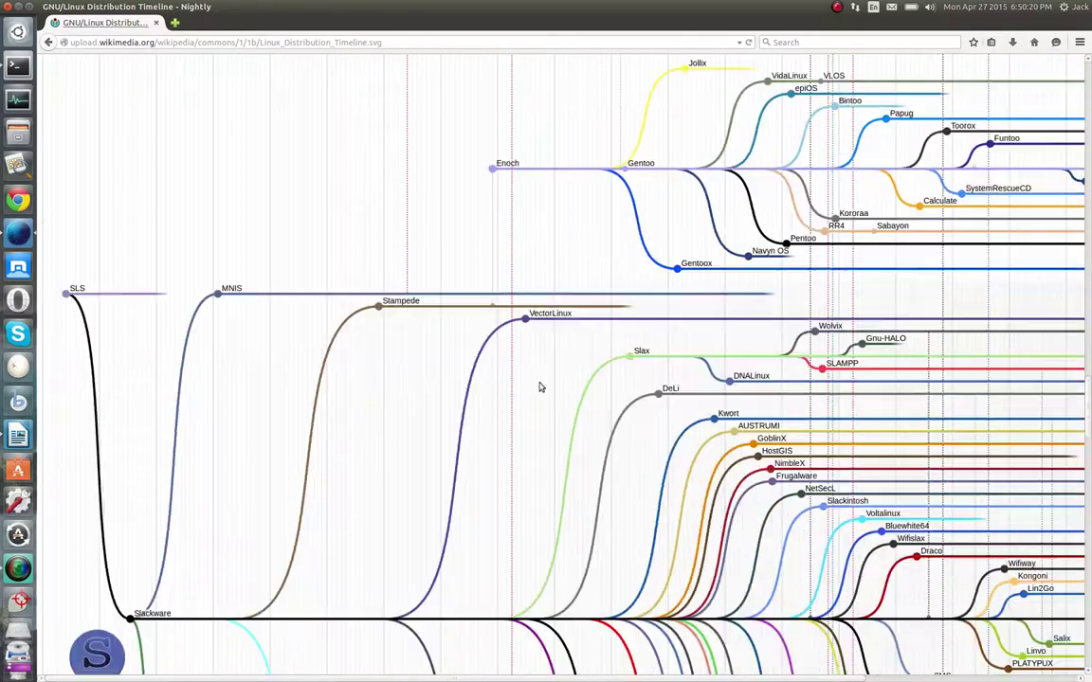
scroll(541, 386, "up", 10)
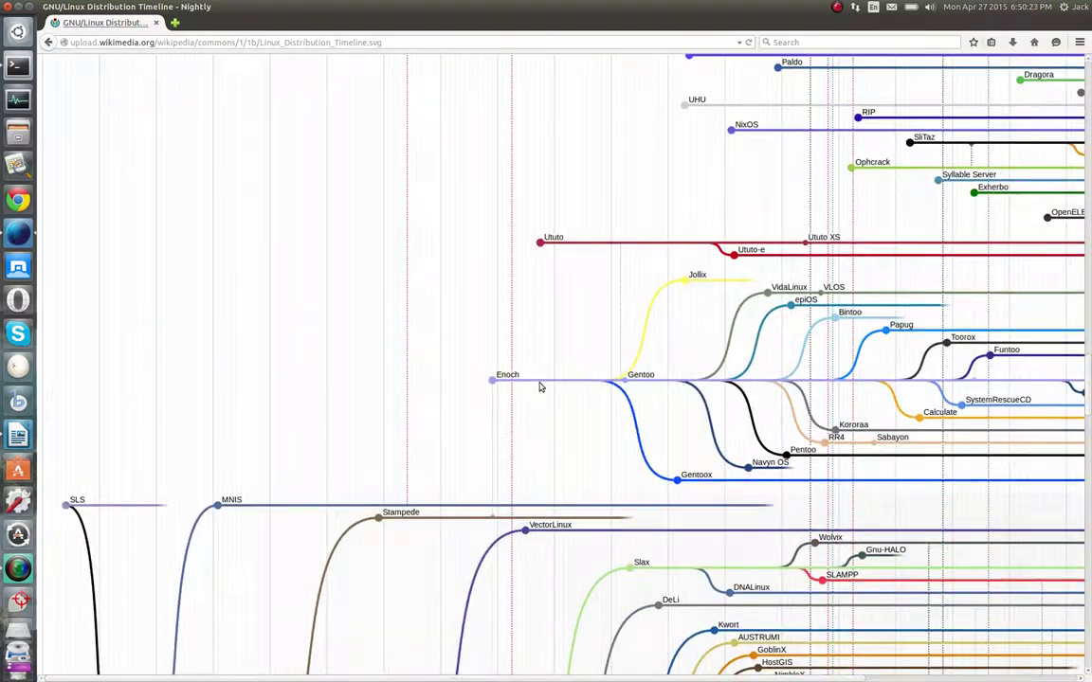
scroll(540, 387, "up", 7)
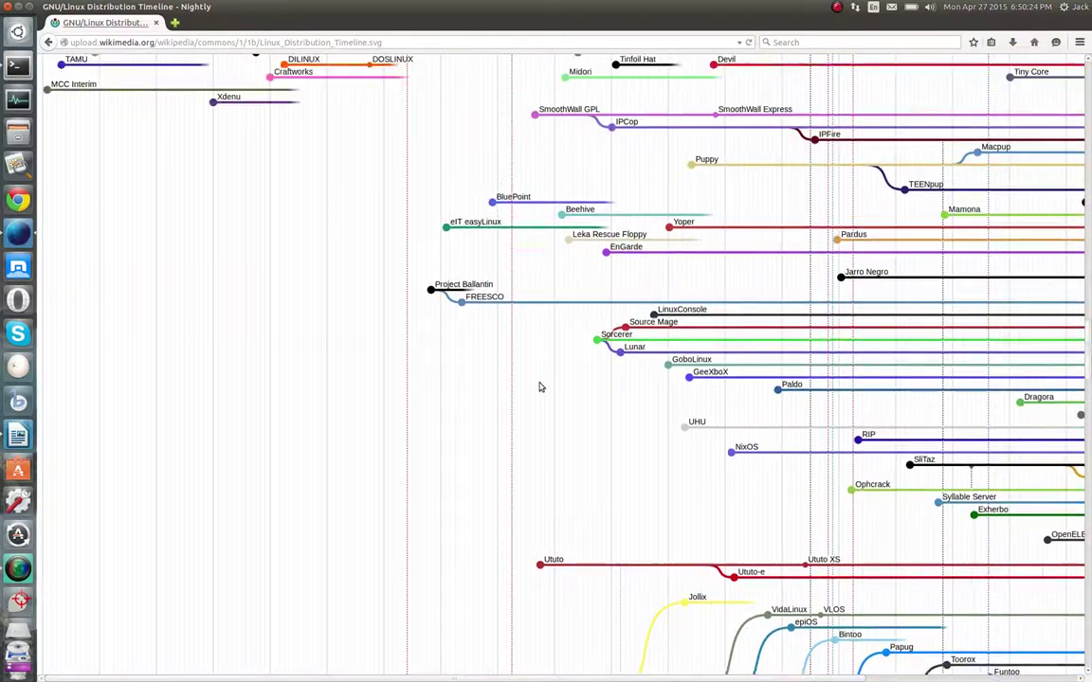
scroll(540, 387, "down", 12)
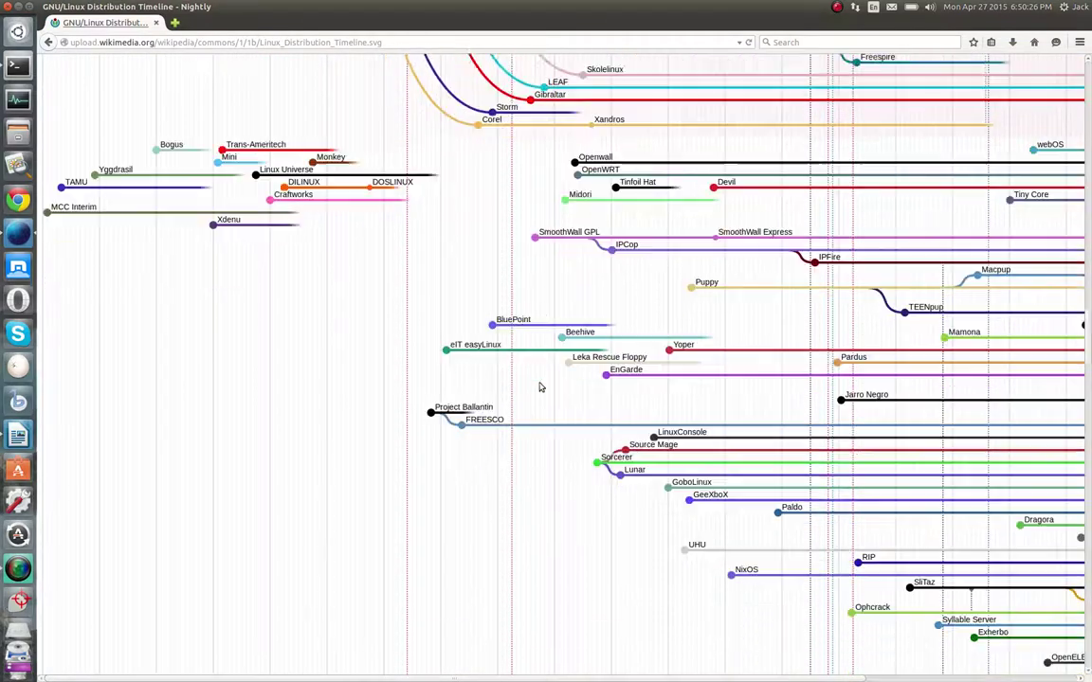
scroll(738, 238, "down", 15)
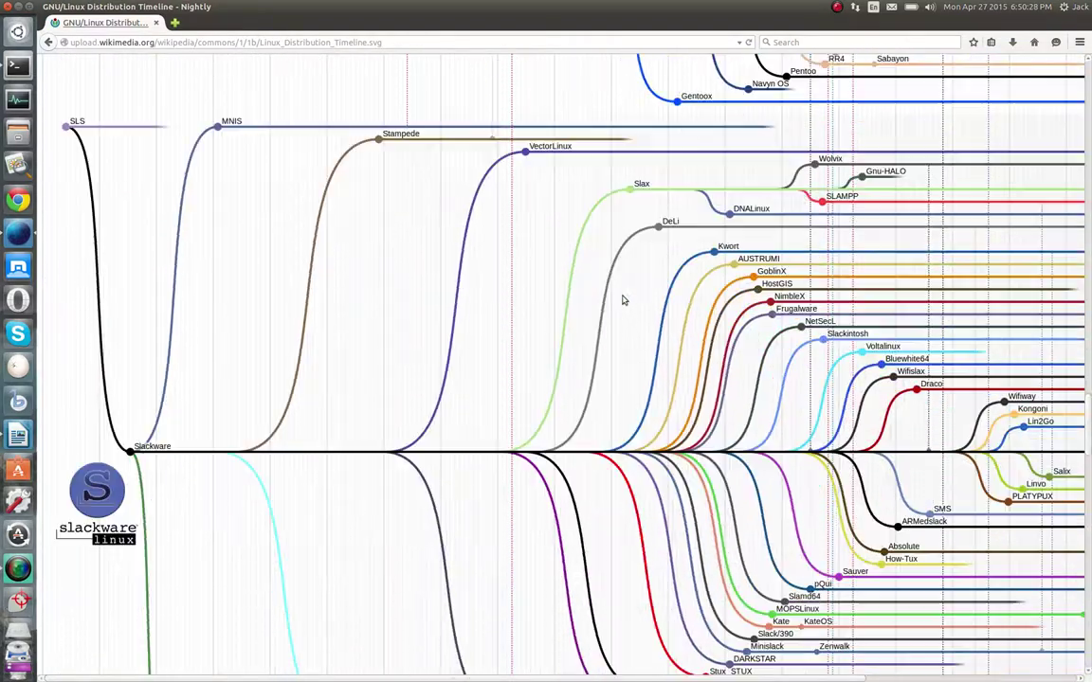
scroll(602, 392, "down", 7)
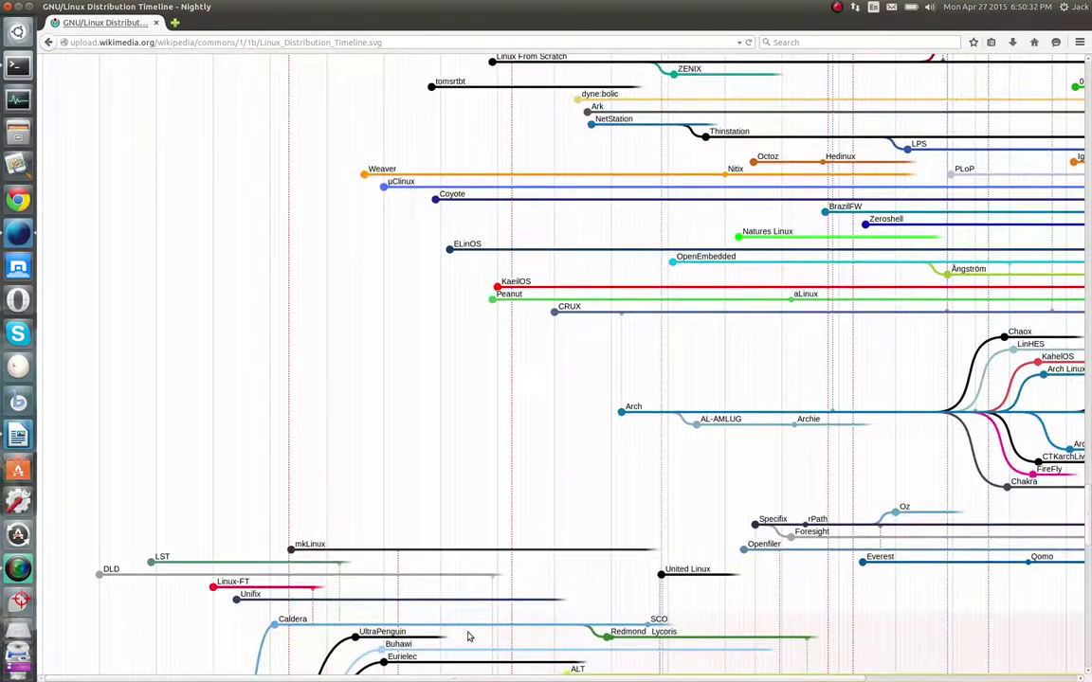
Scroll around the distribution timeline to tour the Fedora, CentOS and Mandrake branches
left_click_drag(459, 678, 703, 679)
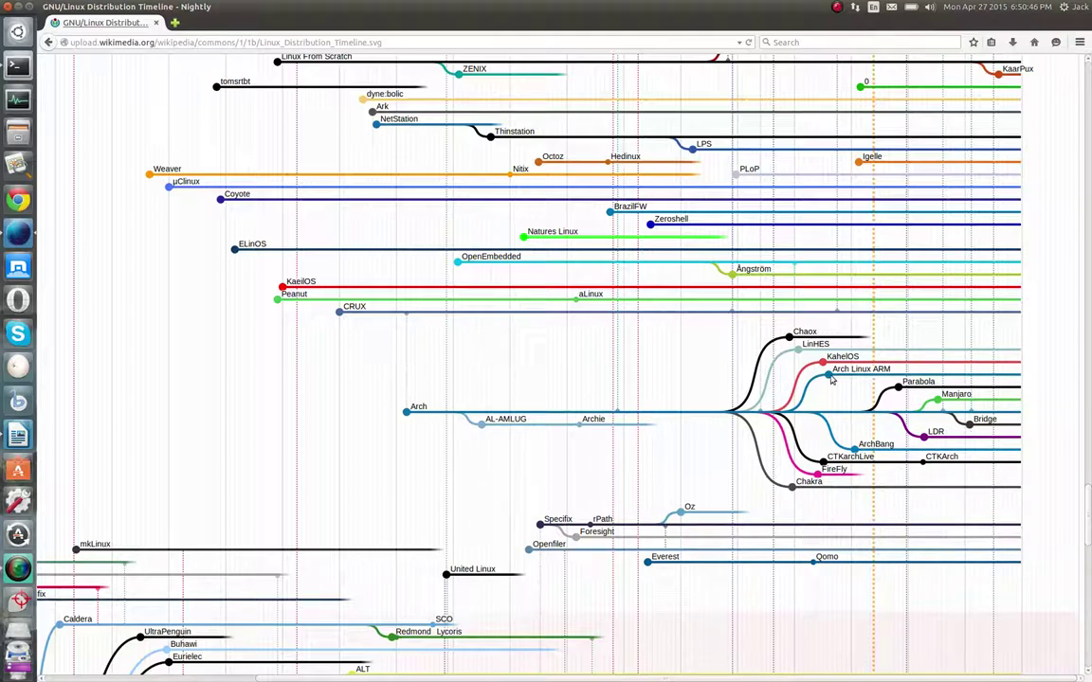
scroll(372, 451, "down", 15)
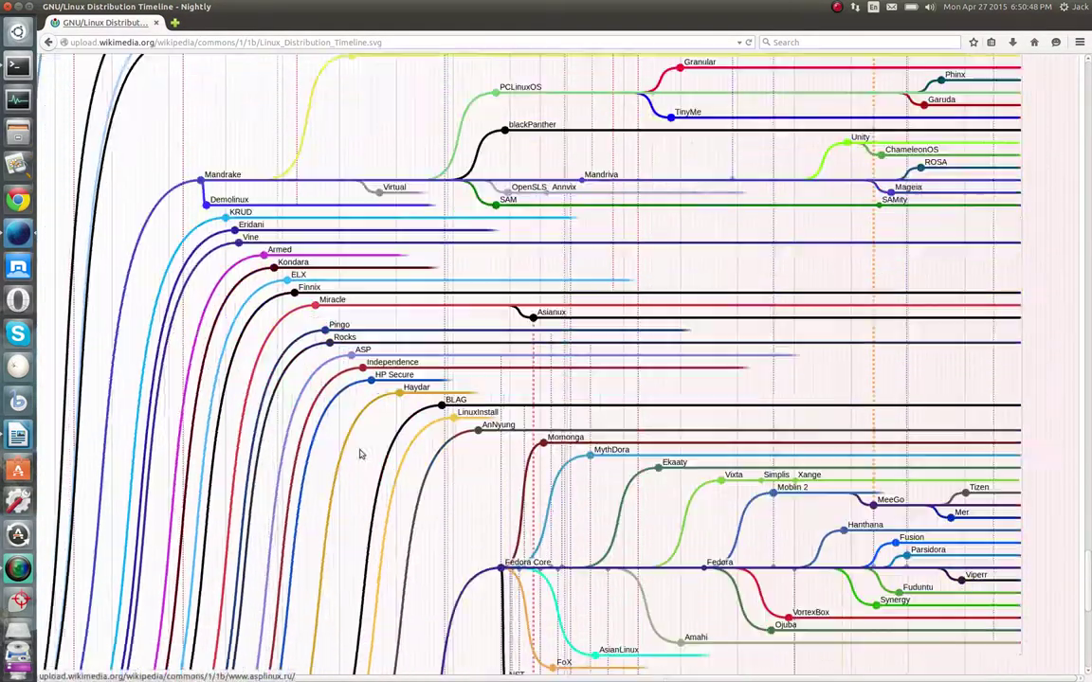
scroll(375, 453, "down", 3)
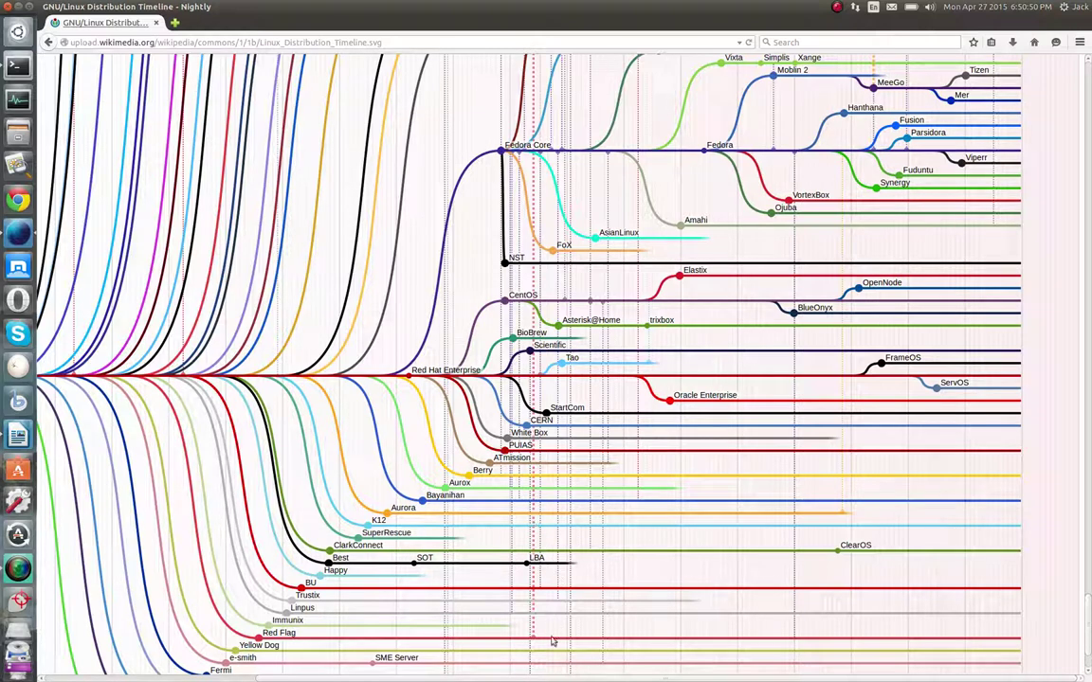
scroll(451, 660, "left", 5)
scroll(451, 660, "right", 3)
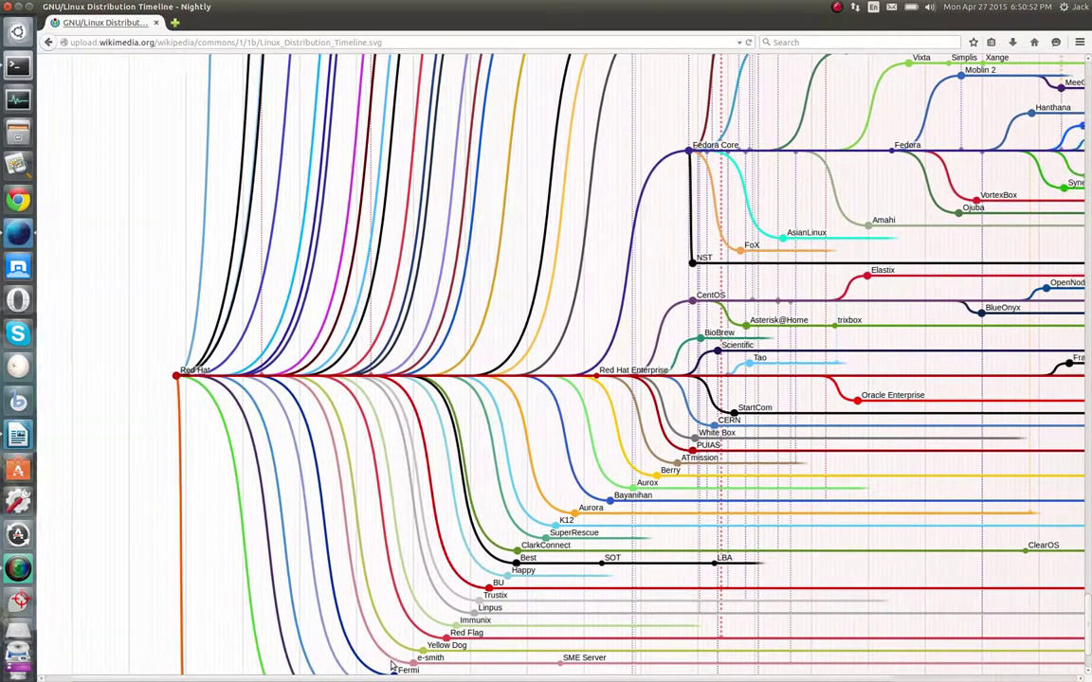
scroll(507, 439, "up", 4)
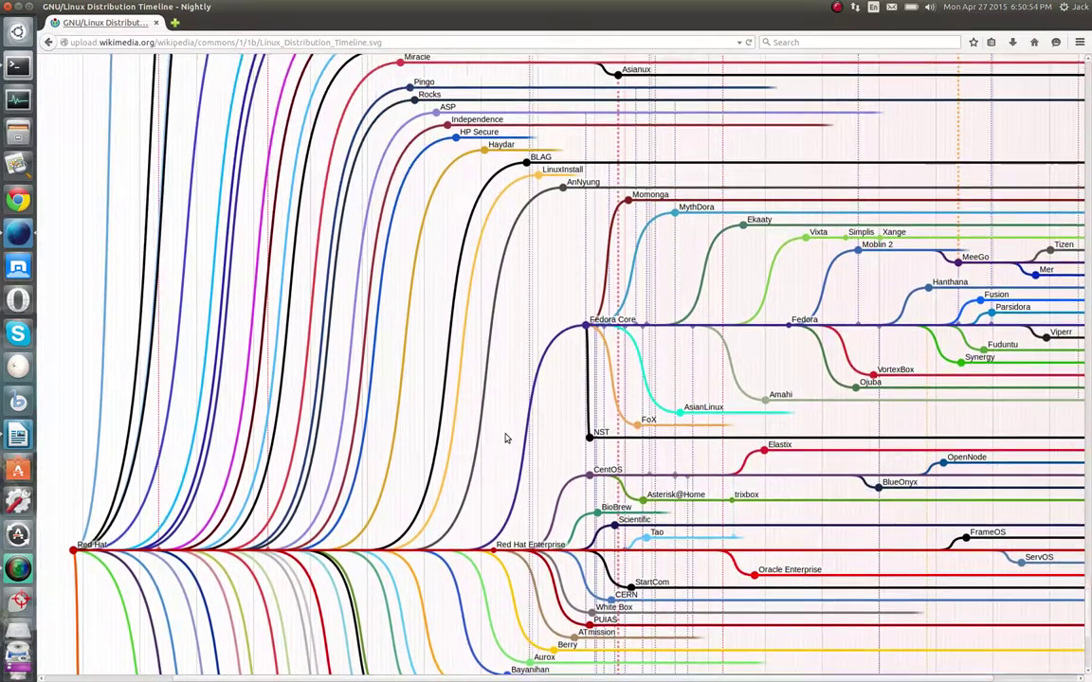
scroll(505, 438, "up", 6)
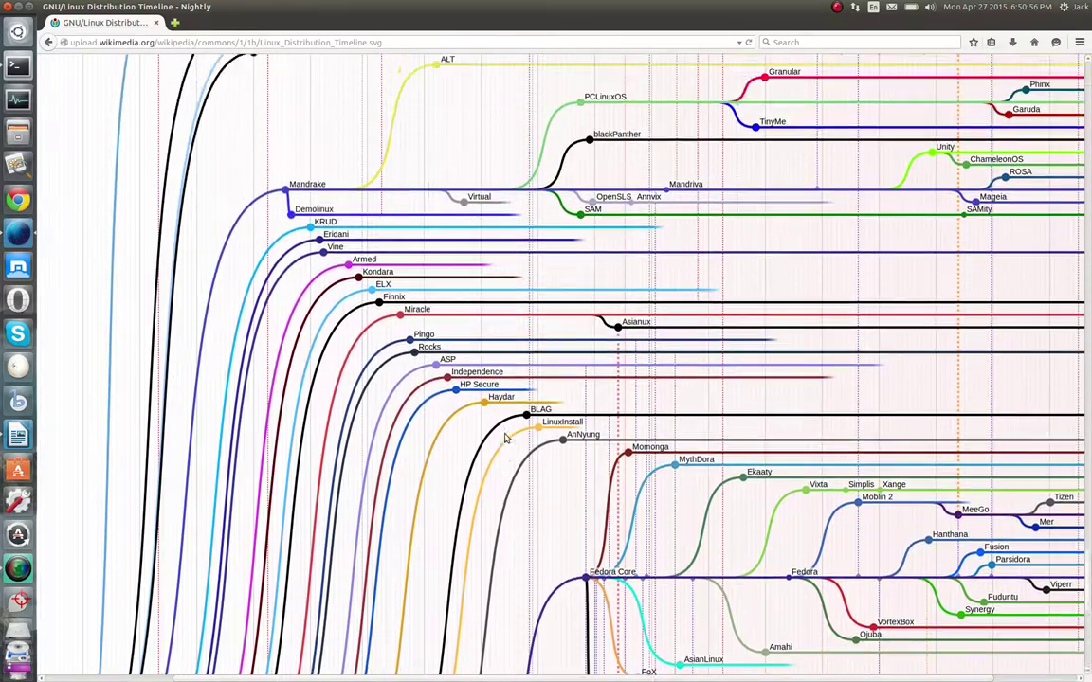
scroll(505, 438, "up", 1)
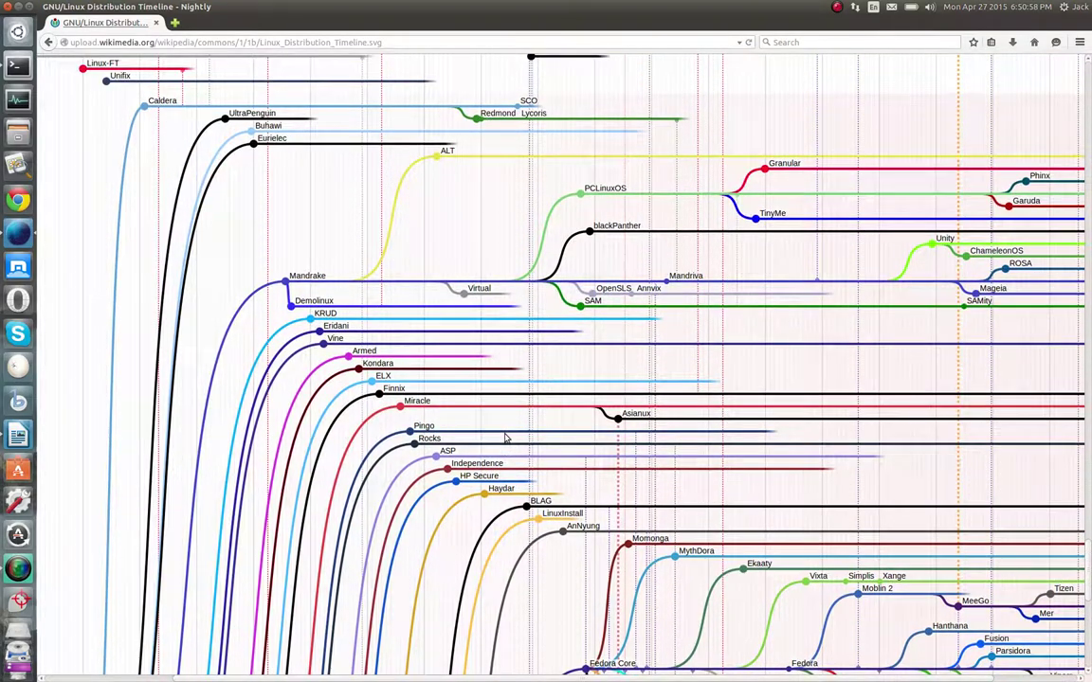
scroll(505, 437, "down", 4)
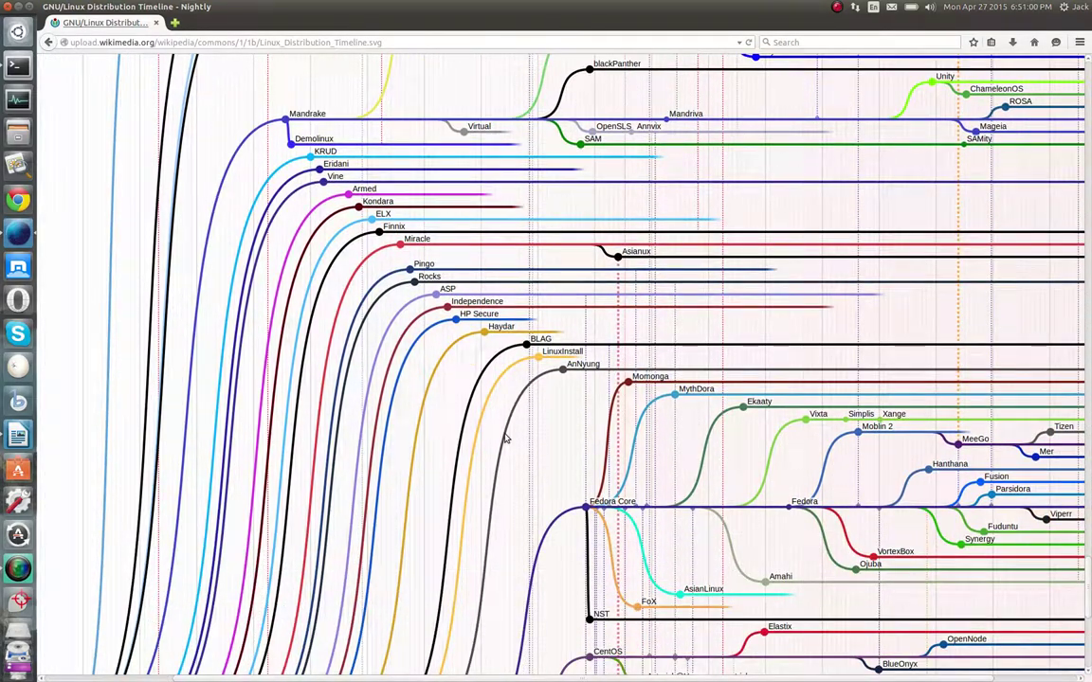
scroll(505, 438, "down", 4)
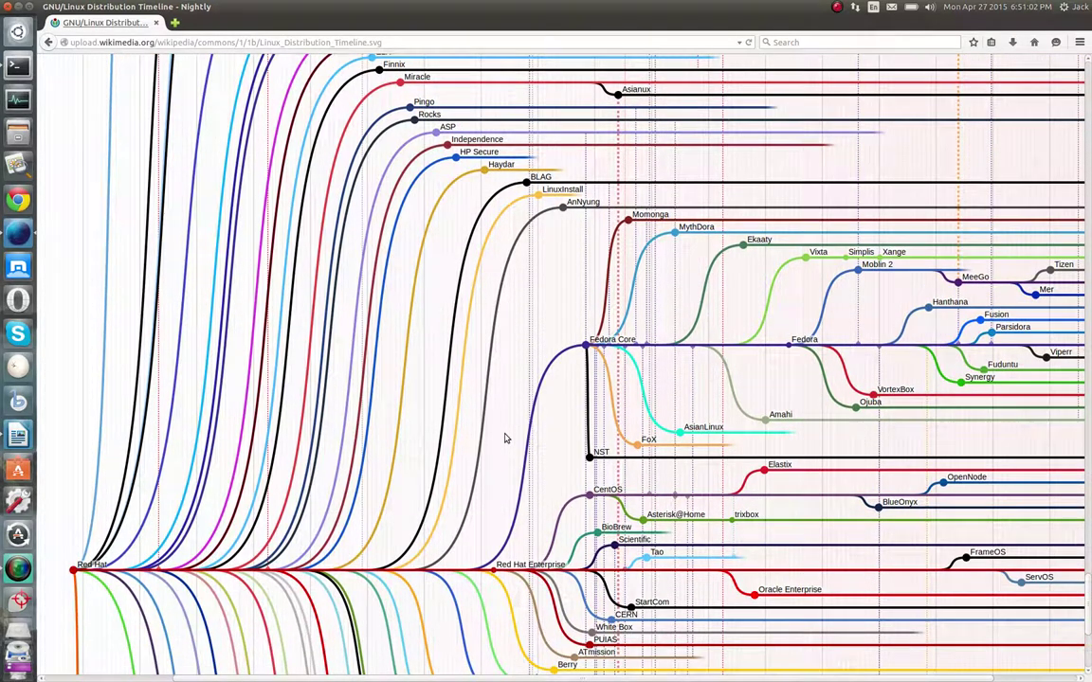
scroll(505, 437, "down", 4)
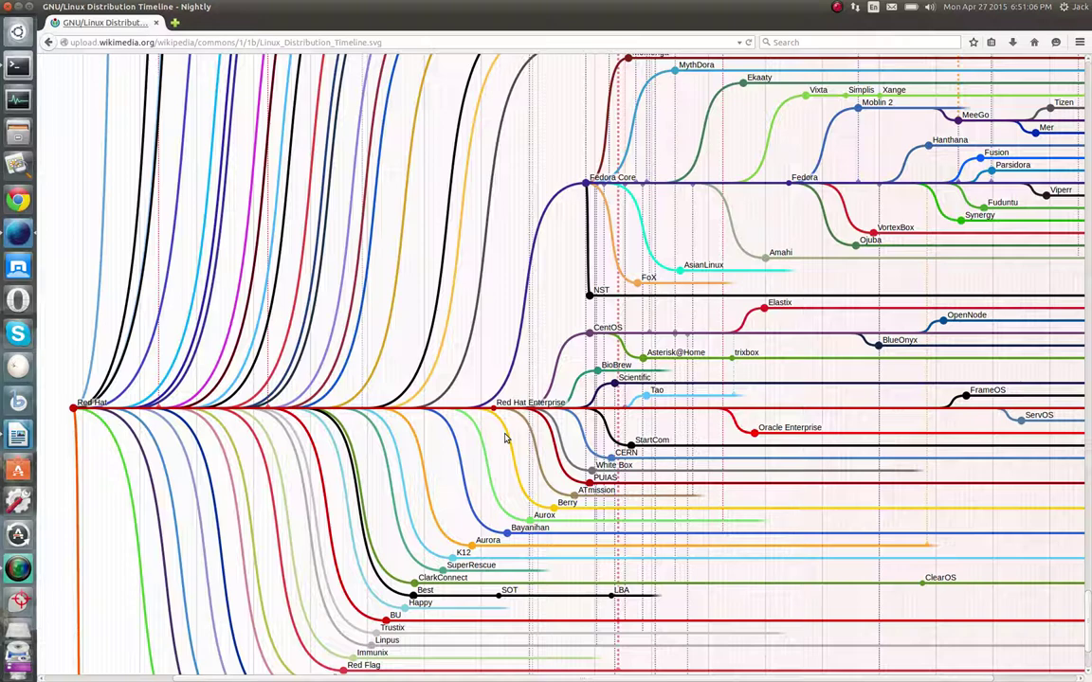
scroll(505, 438, "down", 4)
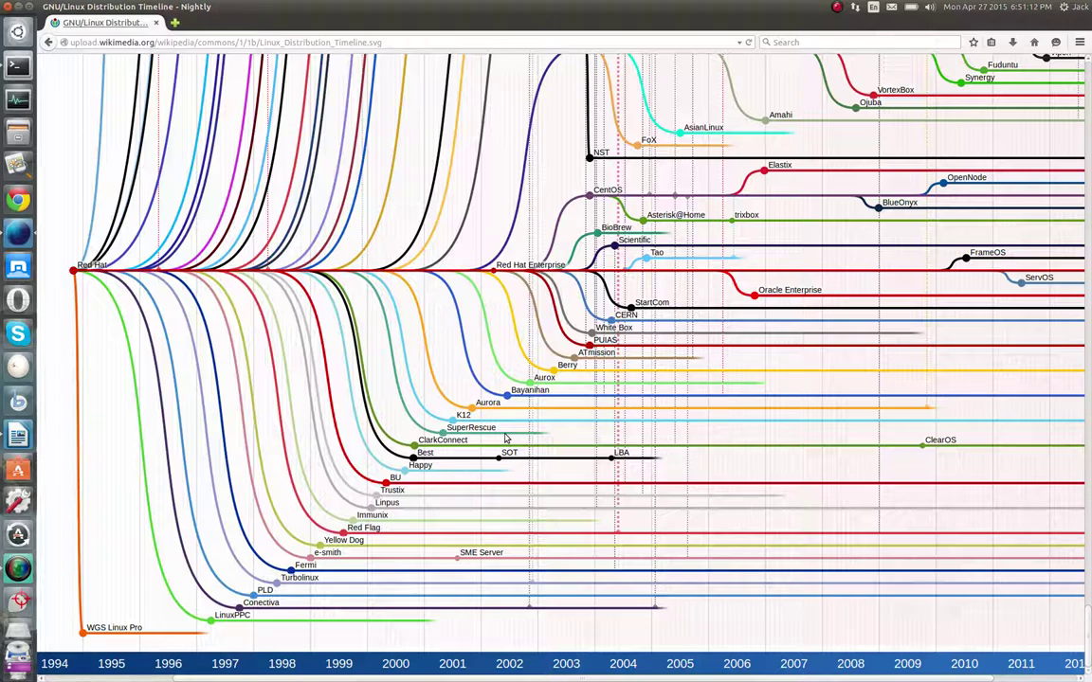
Scroll back up the timeline and close the Firefox Nightly window
scroll(506, 438, "up", 15)
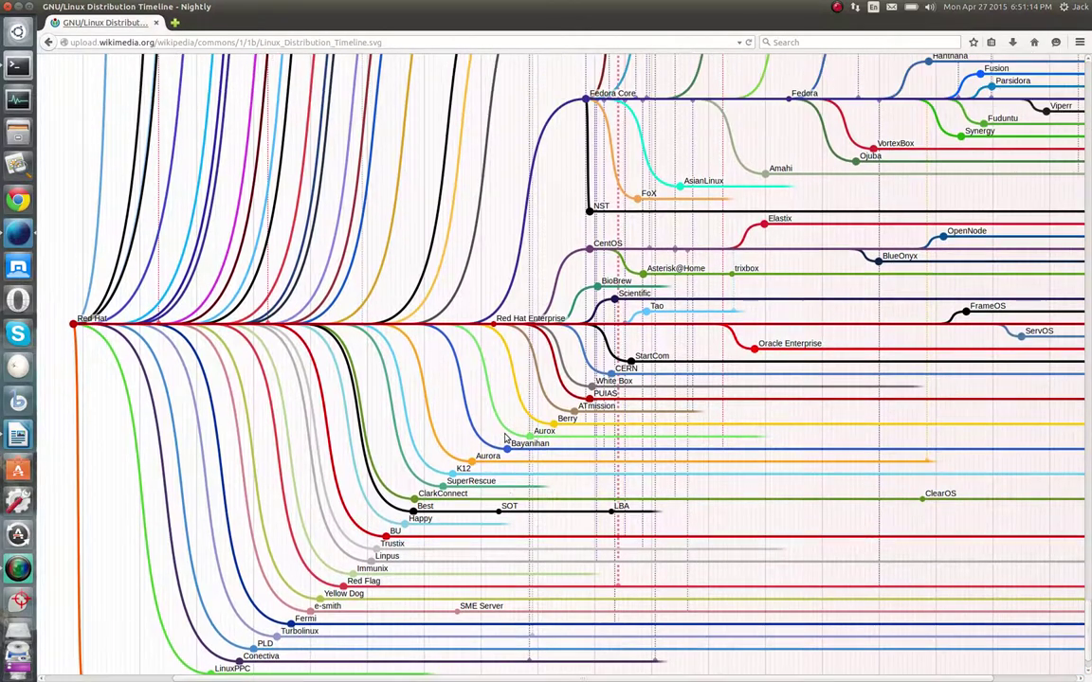
scroll(505, 438, "up", 20)
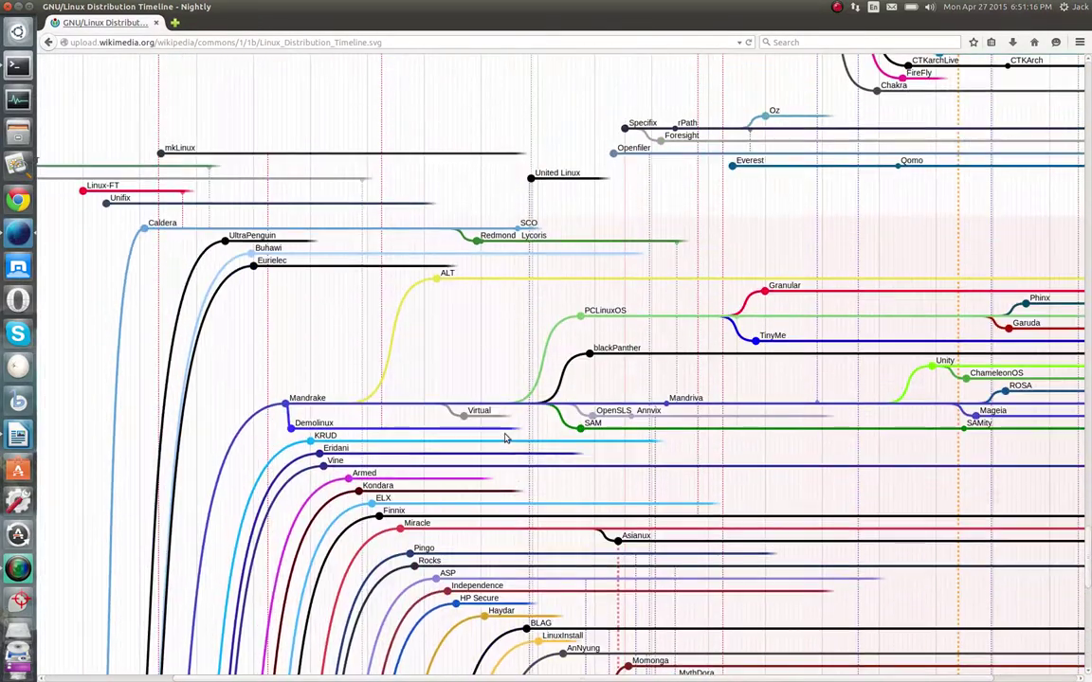
scroll(506, 438, "up", 20)
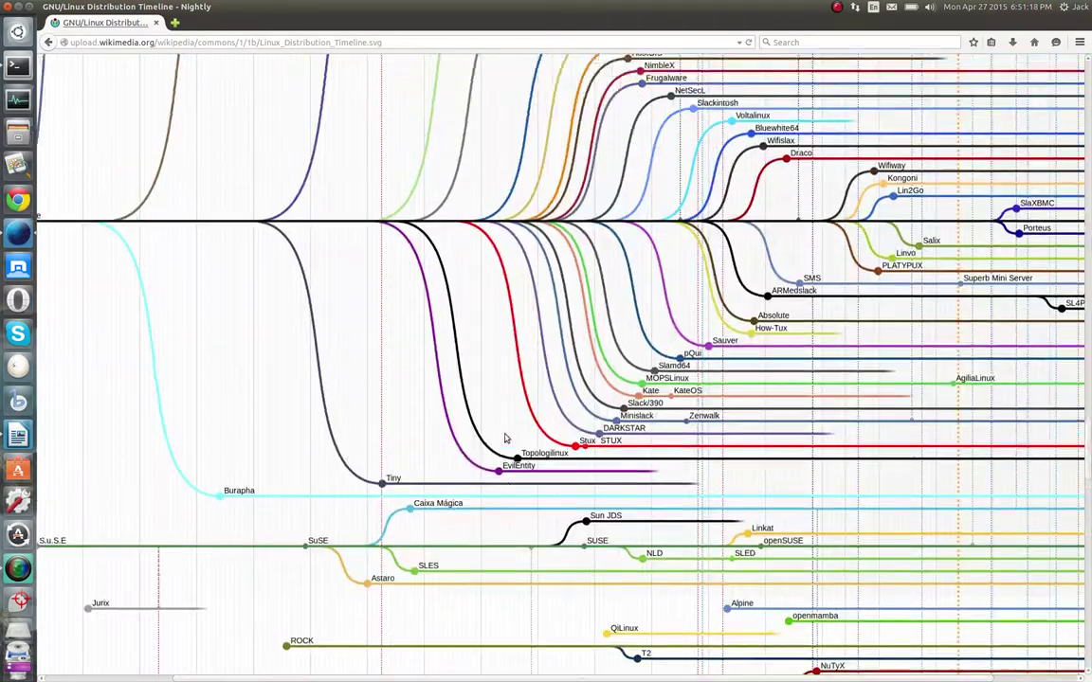
scroll(505, 438, "up", 20)
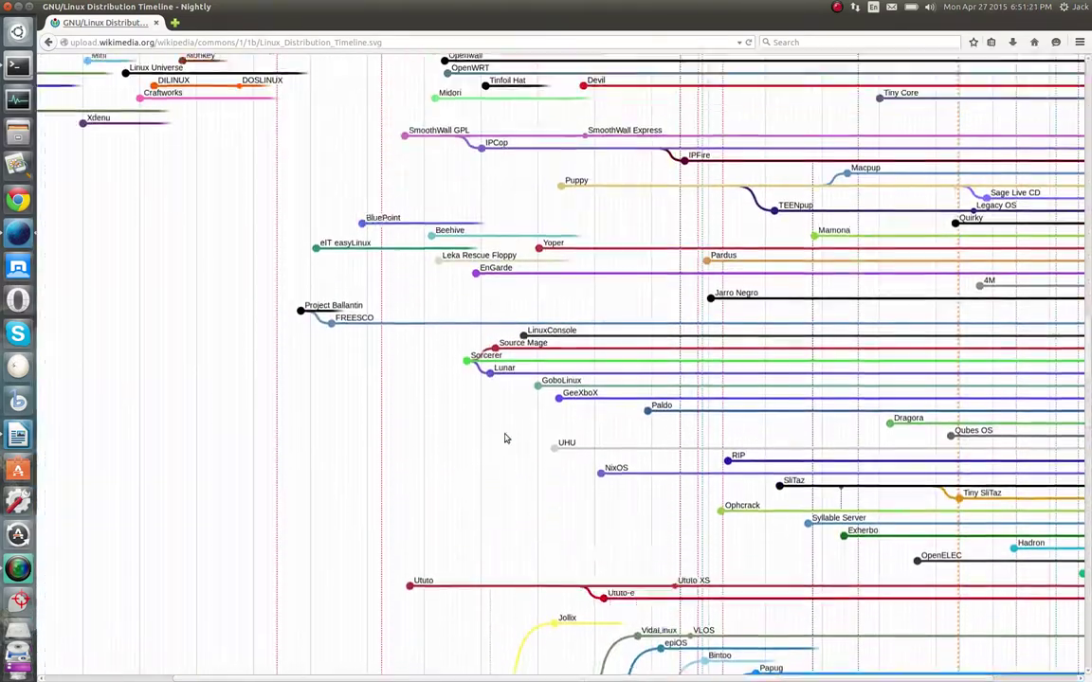
scroll(505, 437, "up", 20)
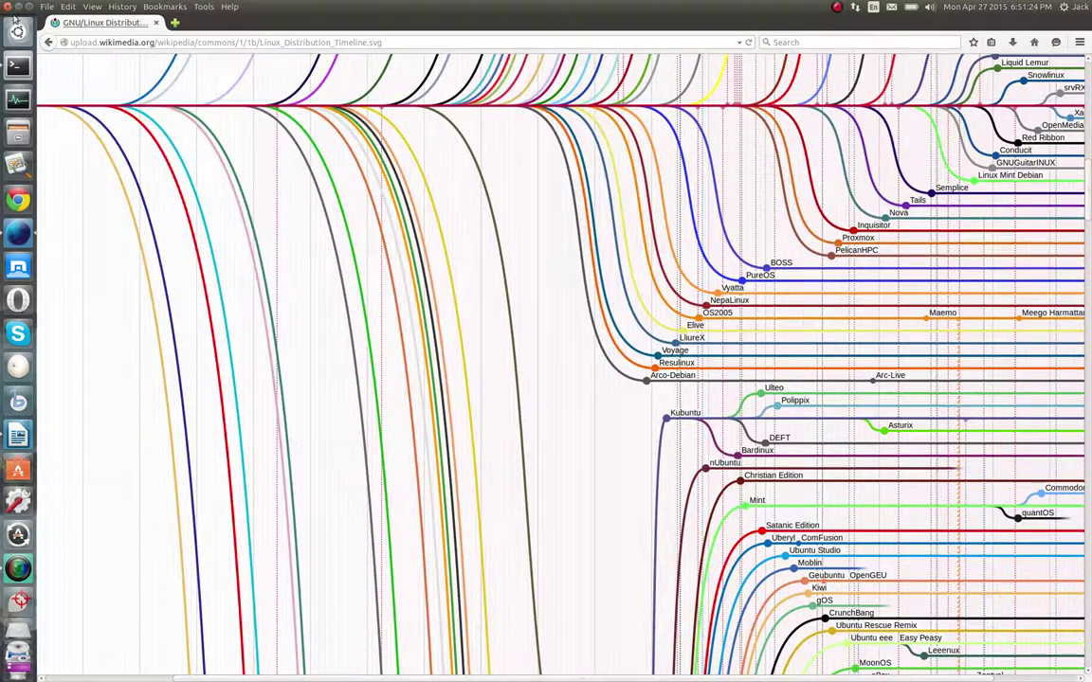
left_click(7, 6)
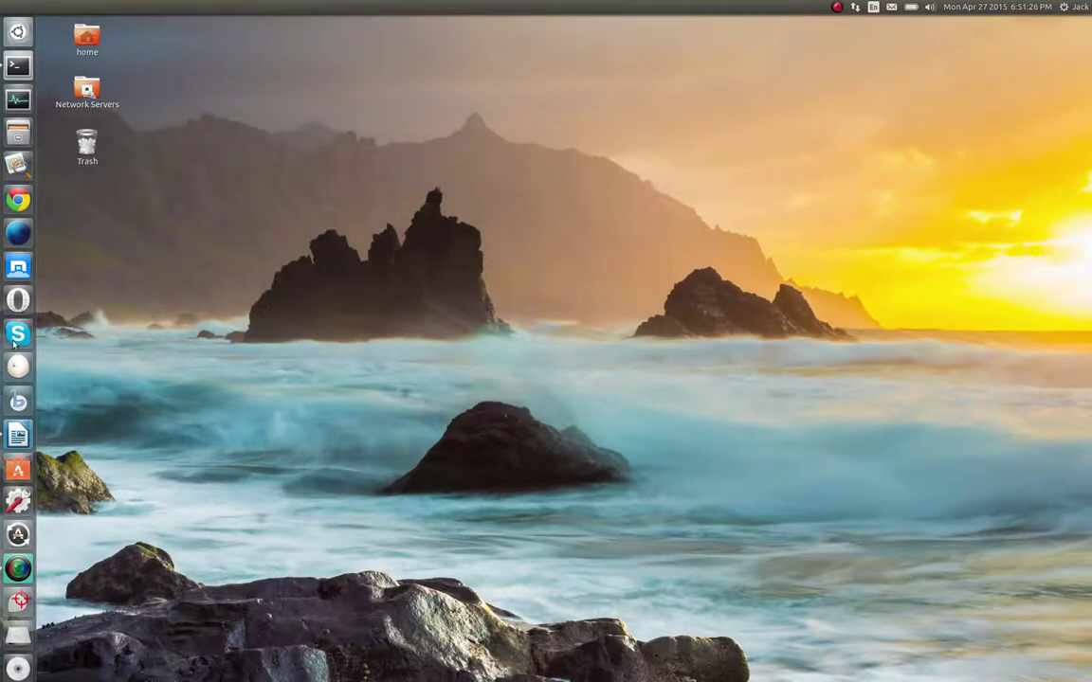
Open a terminal enlarged at the upper right, then launch Nightly and raise the terminal above it
left_click(13, 63)
left_click_drag(265, 21, 721, 198)
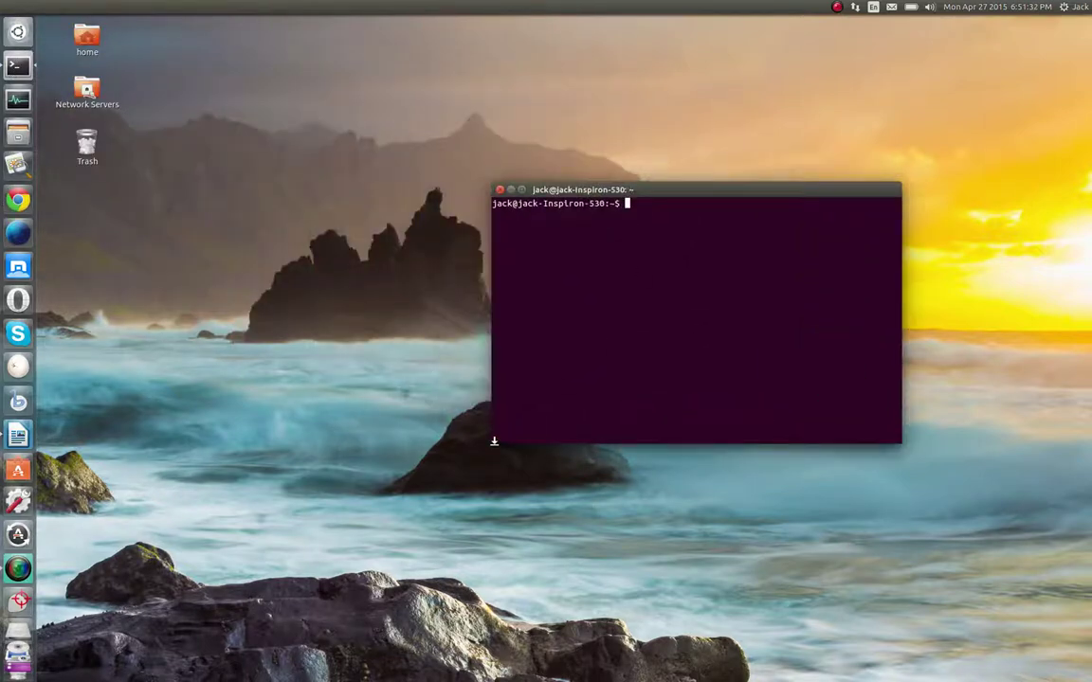
left_click_drag(494, 439, 273, 615)
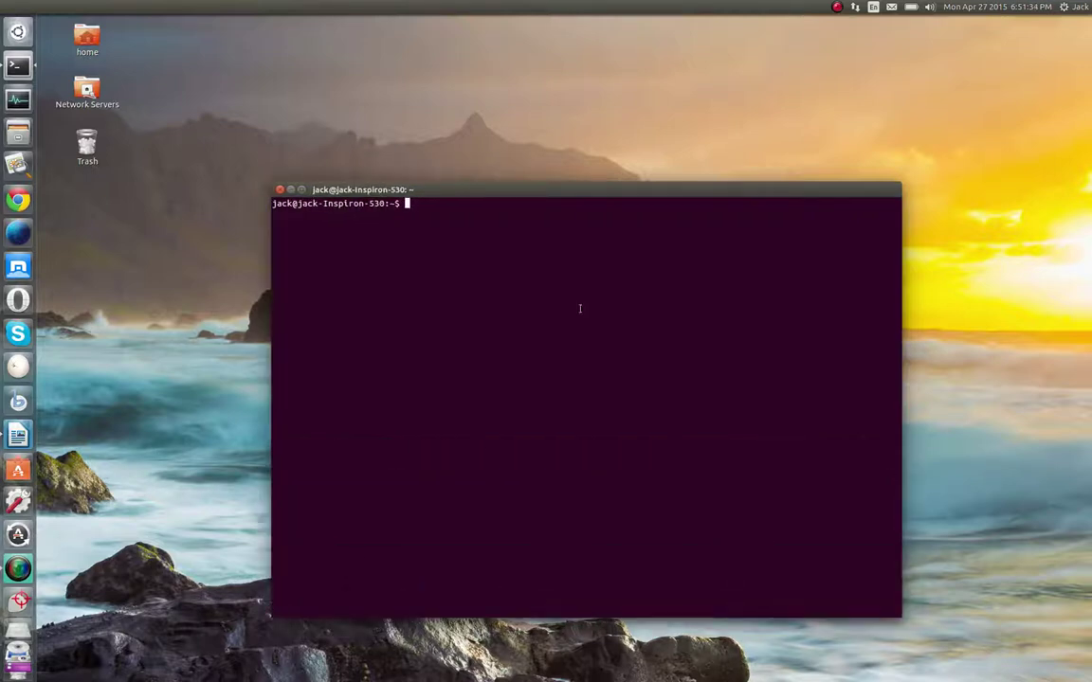
left_click_drag(620, 188, 786, 79)
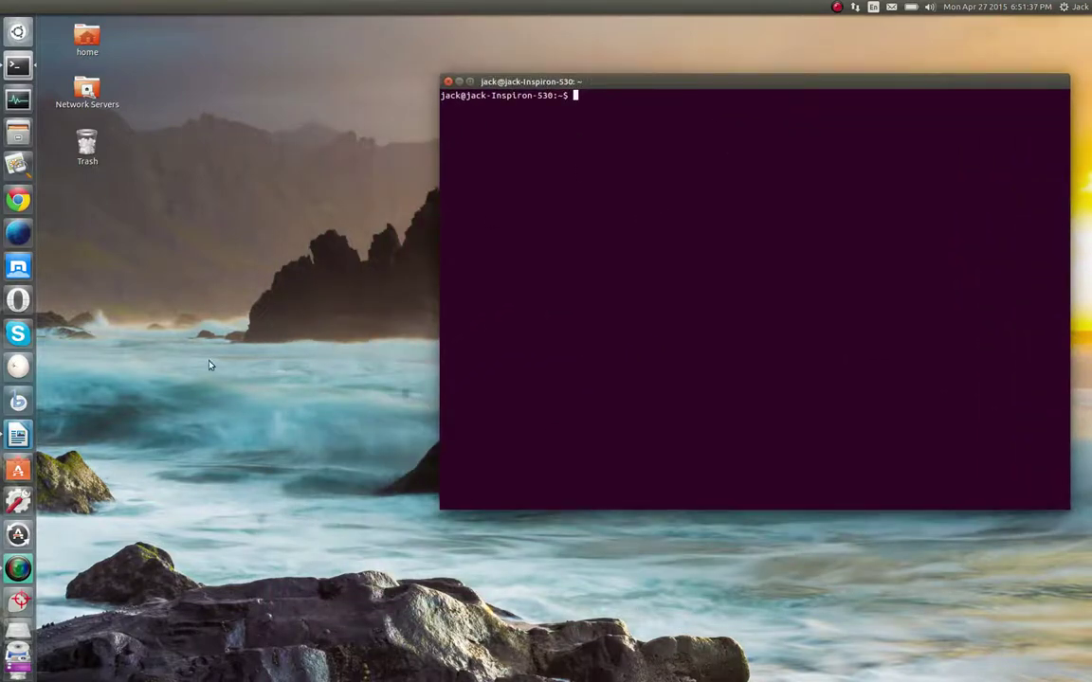
left_click(18, 200)
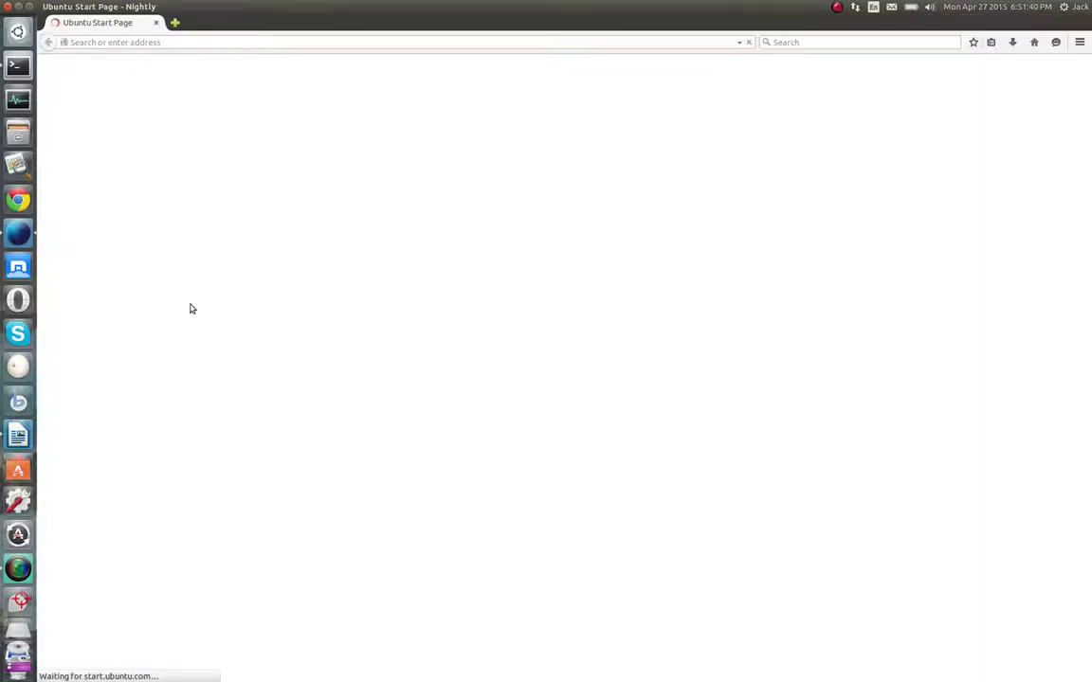
left_click(16, 59)
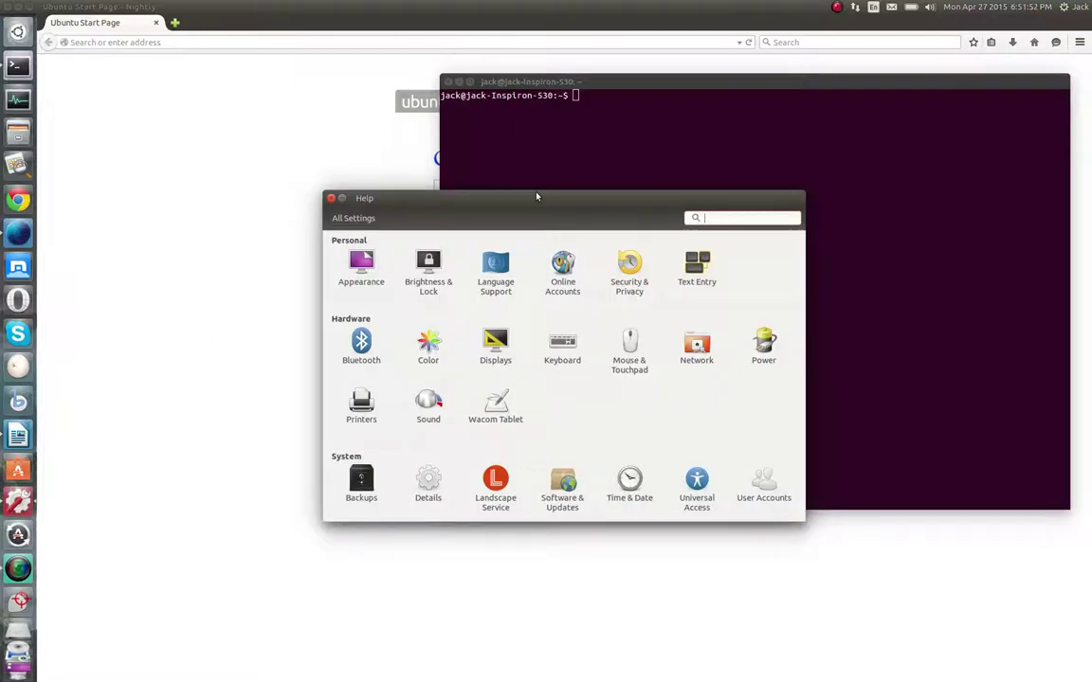
Move System Settings to the lower left, run Software Updater from the Dash's Applications list, and dismiss its up-to-date message
left_click_drag(530, 196, 276, 262)
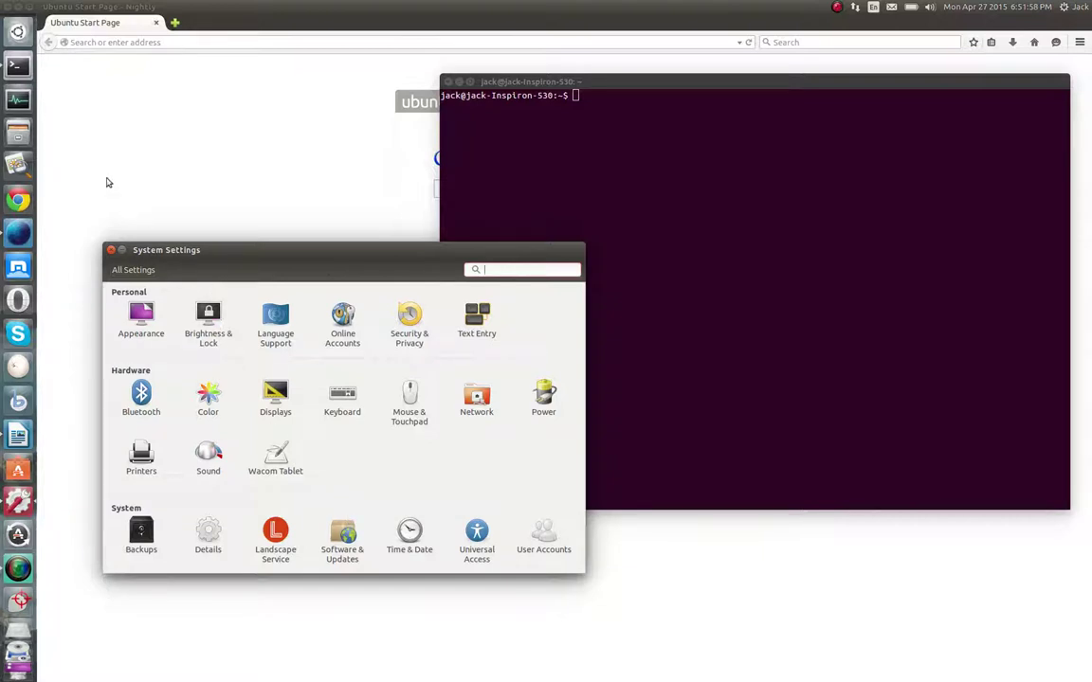
left_click(18, 34)
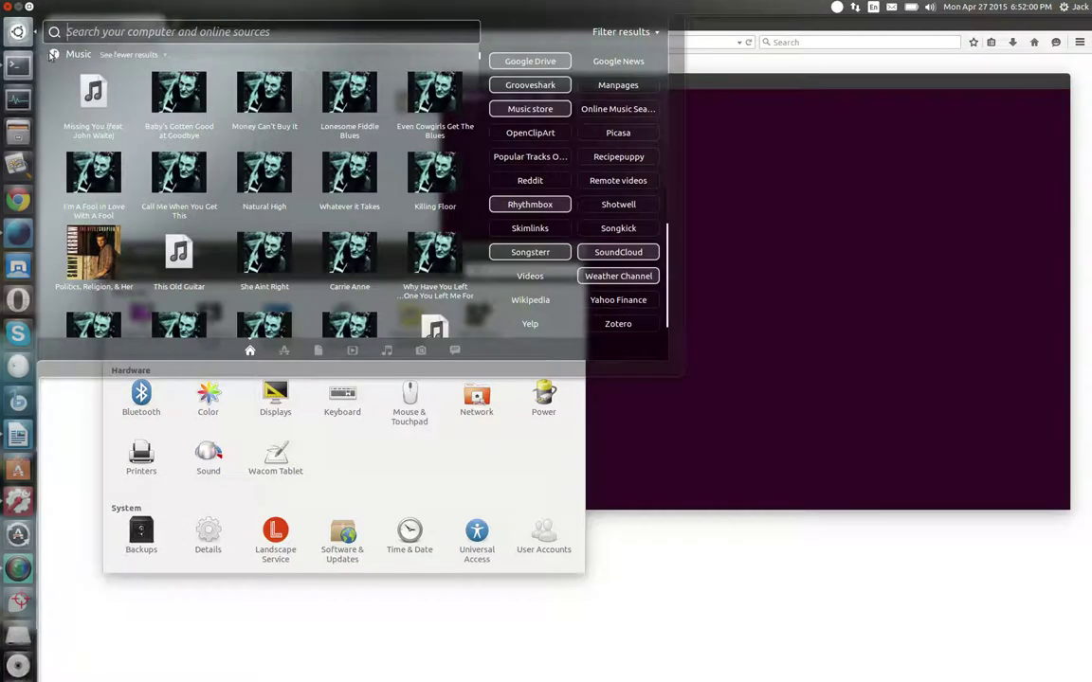
left_click(283, 350)
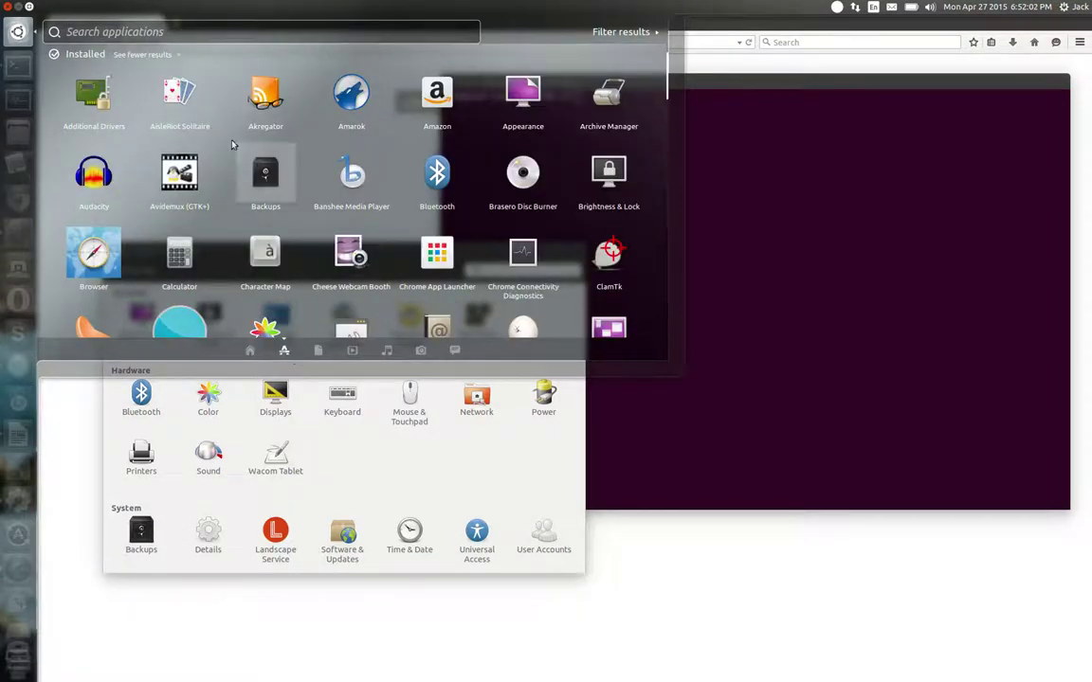
scroll(410, 246, "down", 5)
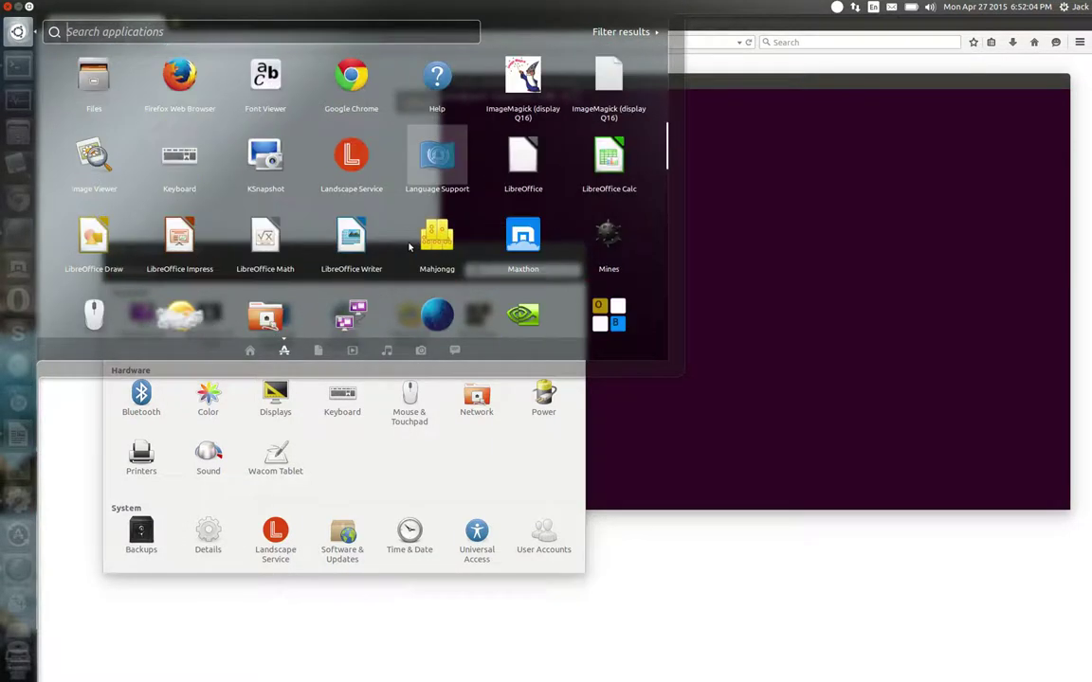
scroll(409, 246, "down", 8)
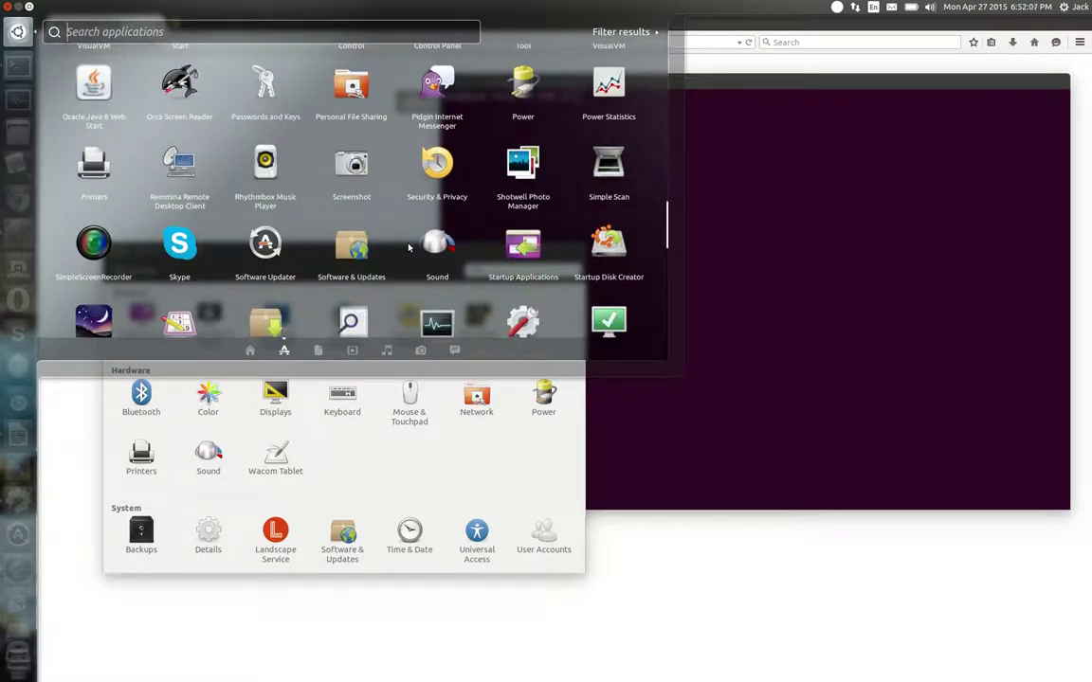
scroll(275, 223, "down", 1)
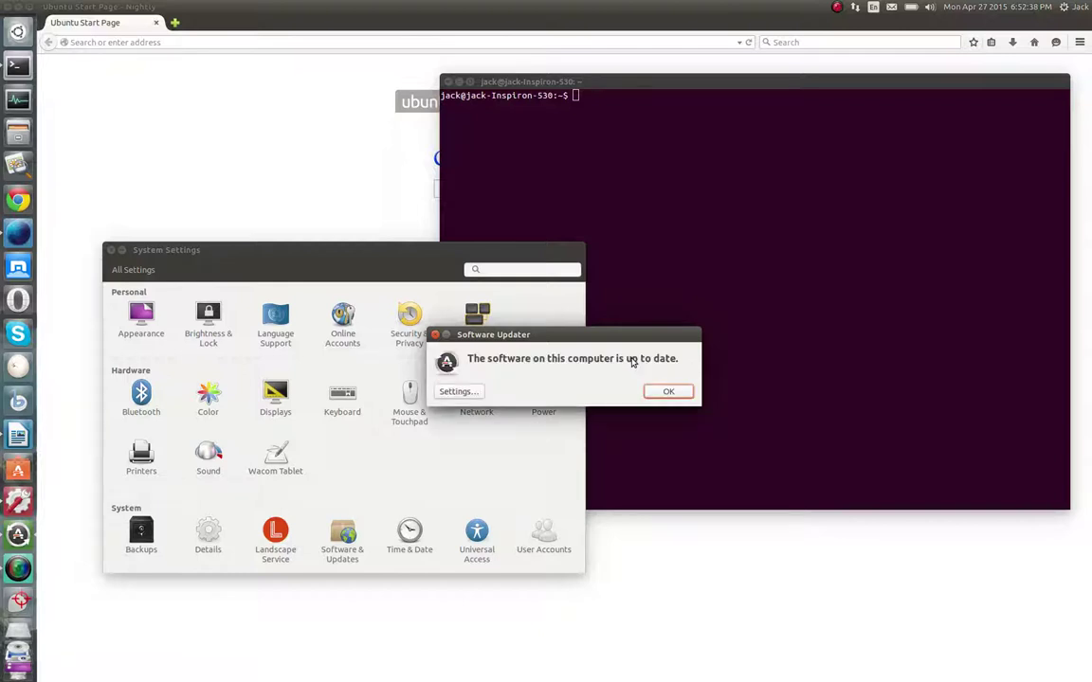
left_click(668, 391)
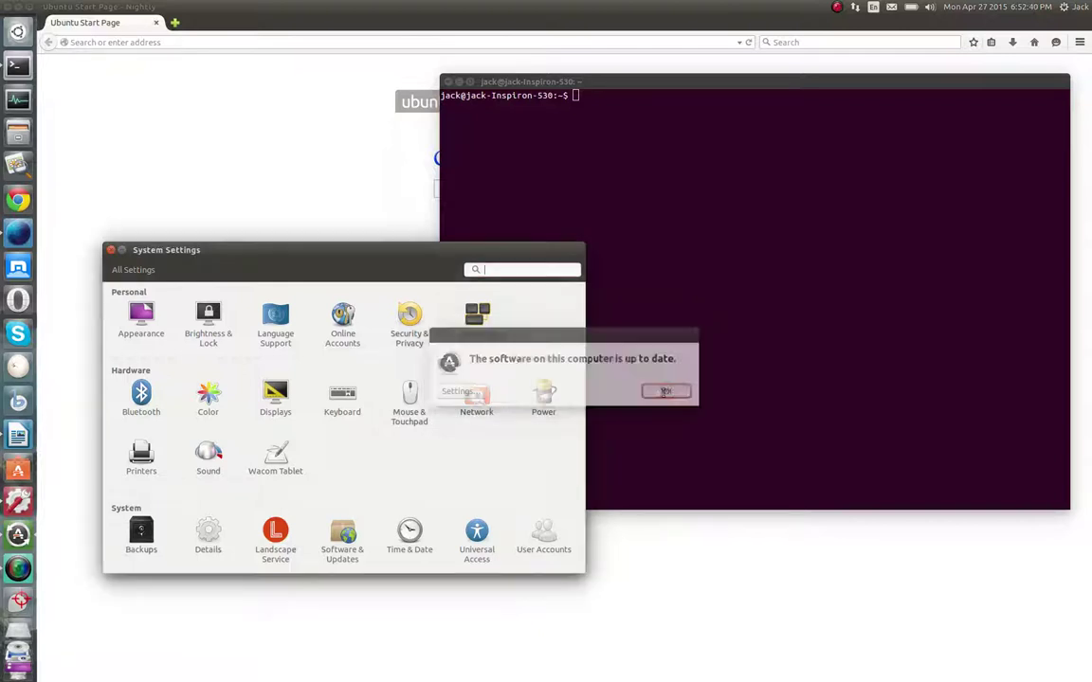
Run 'sudo aptitude update' in the terminal, entering the administrator password
left_click(767, 249)
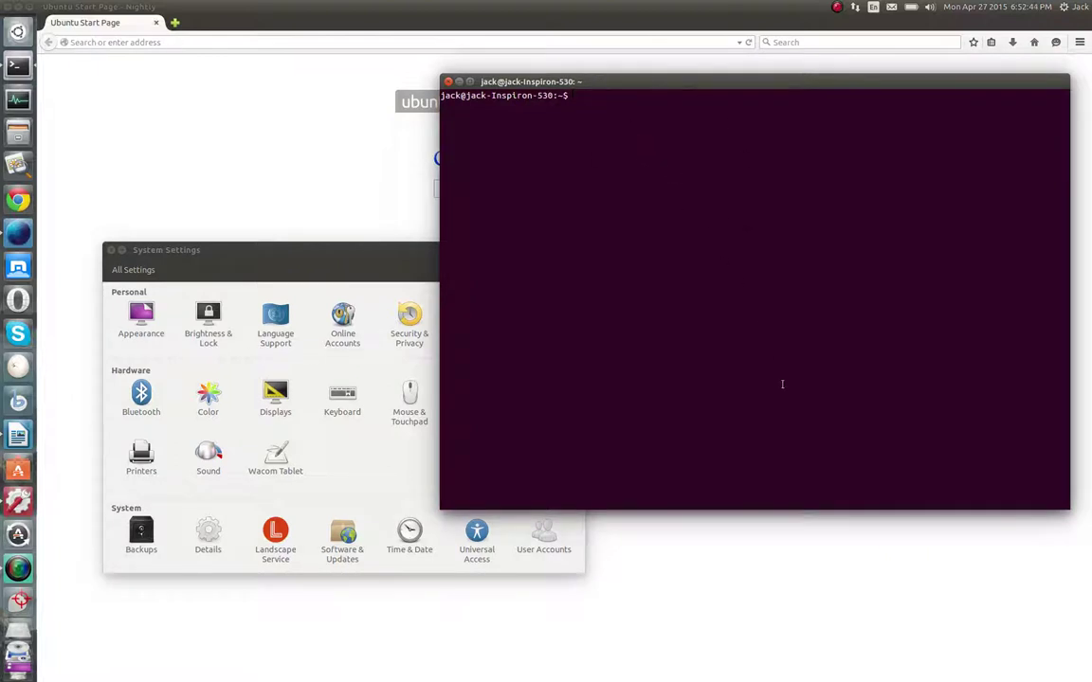
type("sudo apt")
type("itude update")
key("Return")
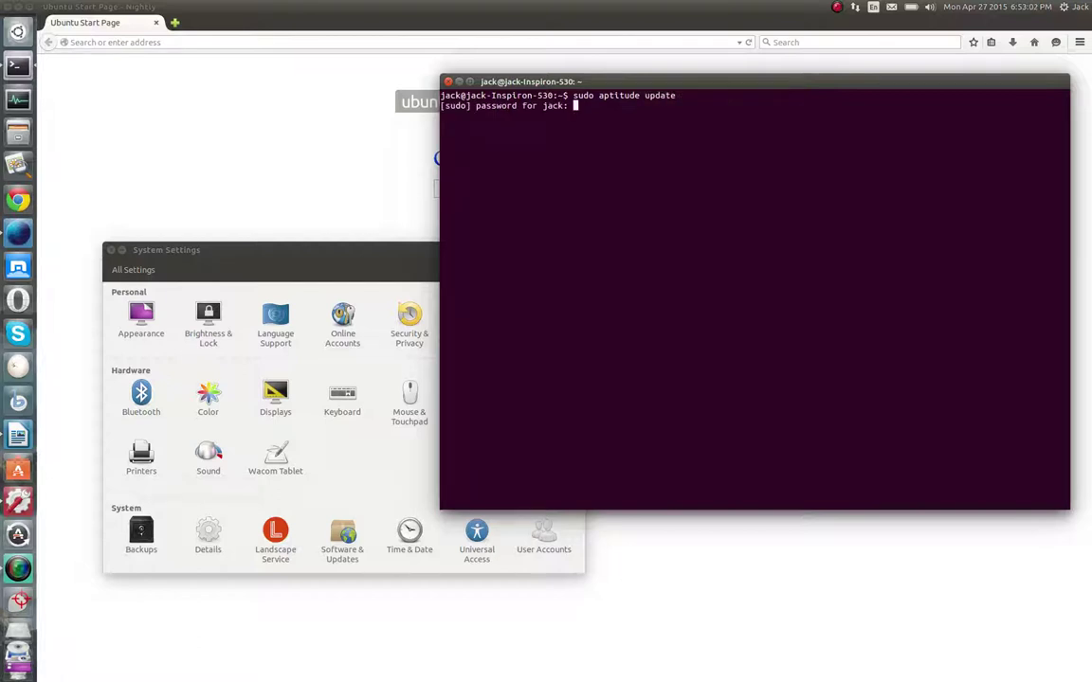
key("Return")
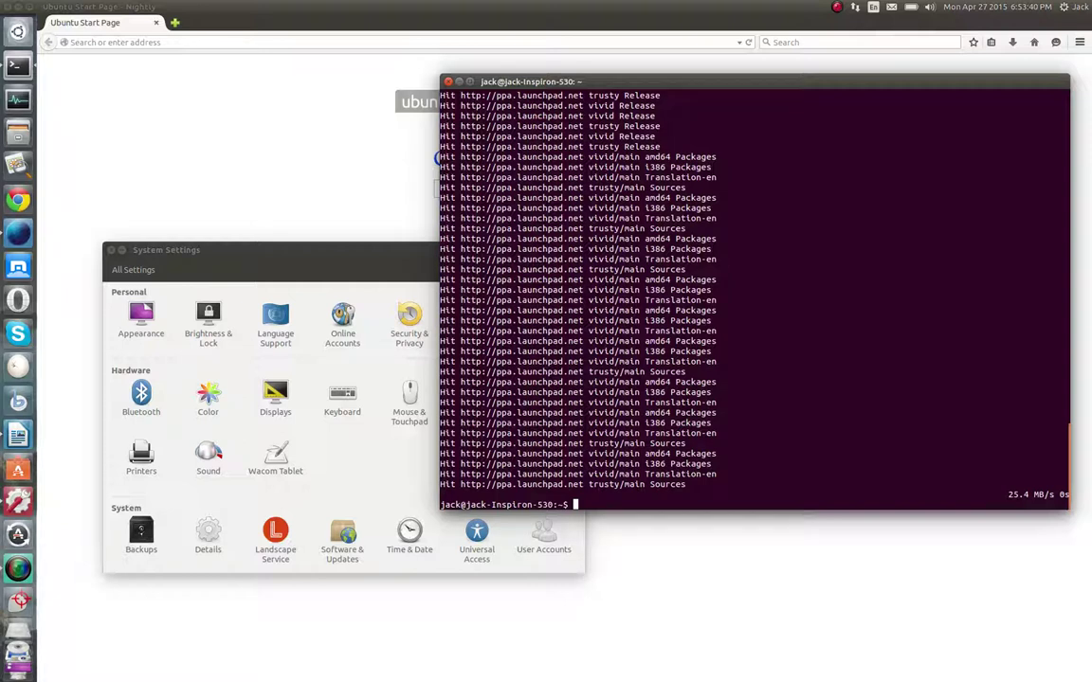
scroll(755, 294, "up", 20)
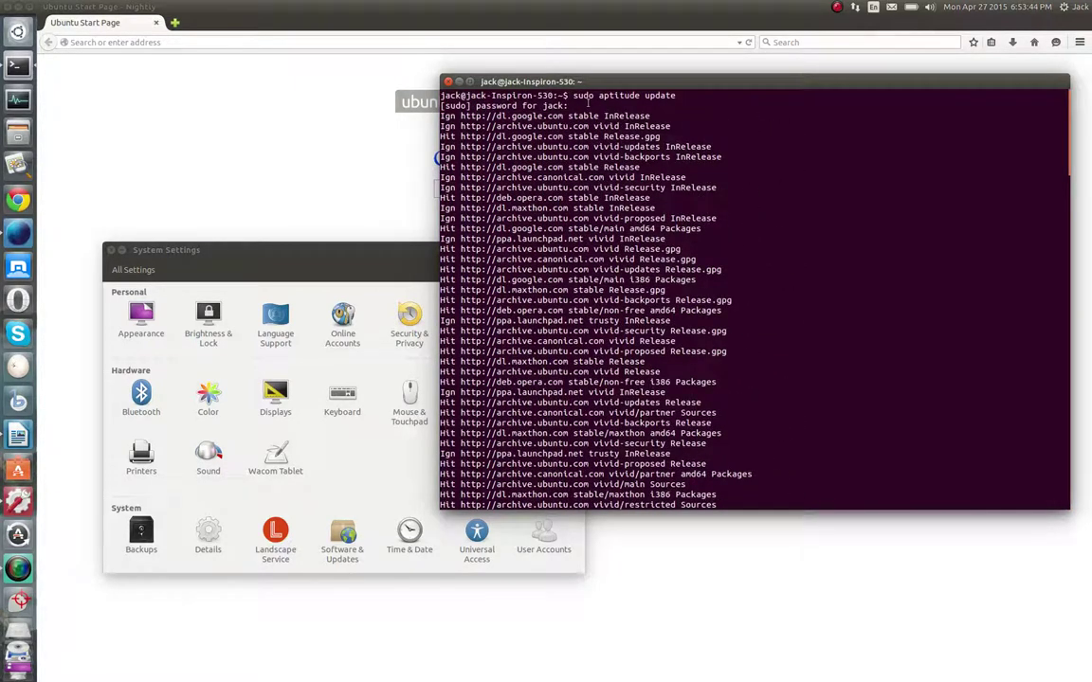
scroll(719, 267, "down", 20)
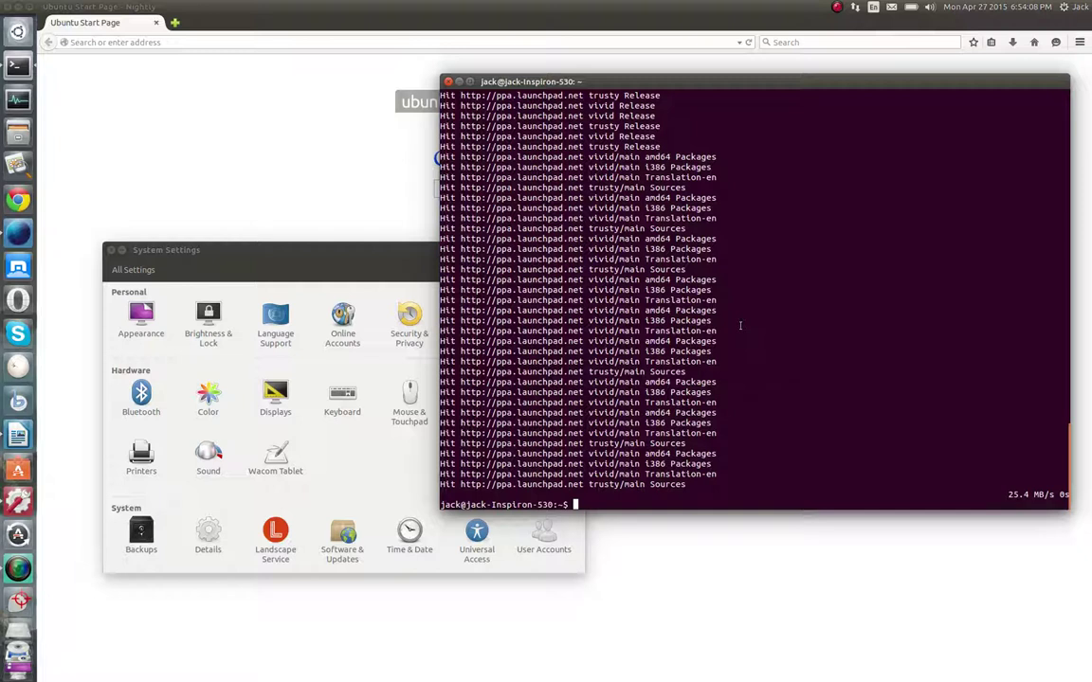
Run 'sudo aptitude upgrade', fixing a typo, then type 'sudo apt-get update'
type("sudo u")
type("upt")
key("BackSpace")
key("BackSpace")
key("BackSpace")
type("ptitude upgrade")
key("Return")
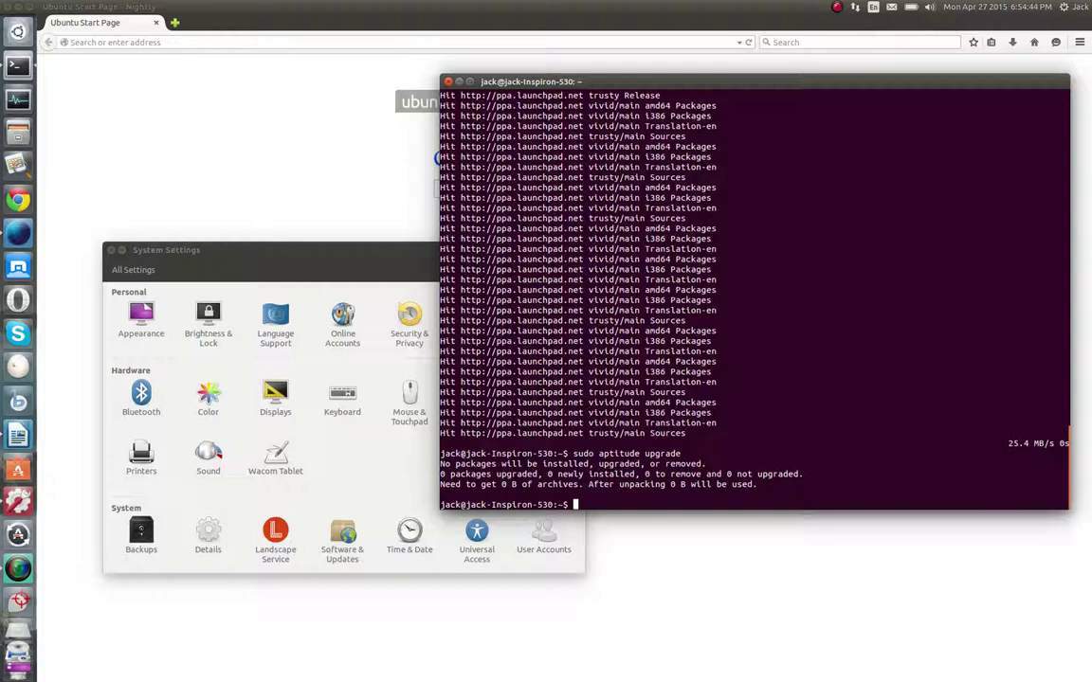
type("s")
type("udo apt-get update")
Run 'sudo apt-get update', then type 'sudo apt-get upgrade' at the prompt
key("Return")
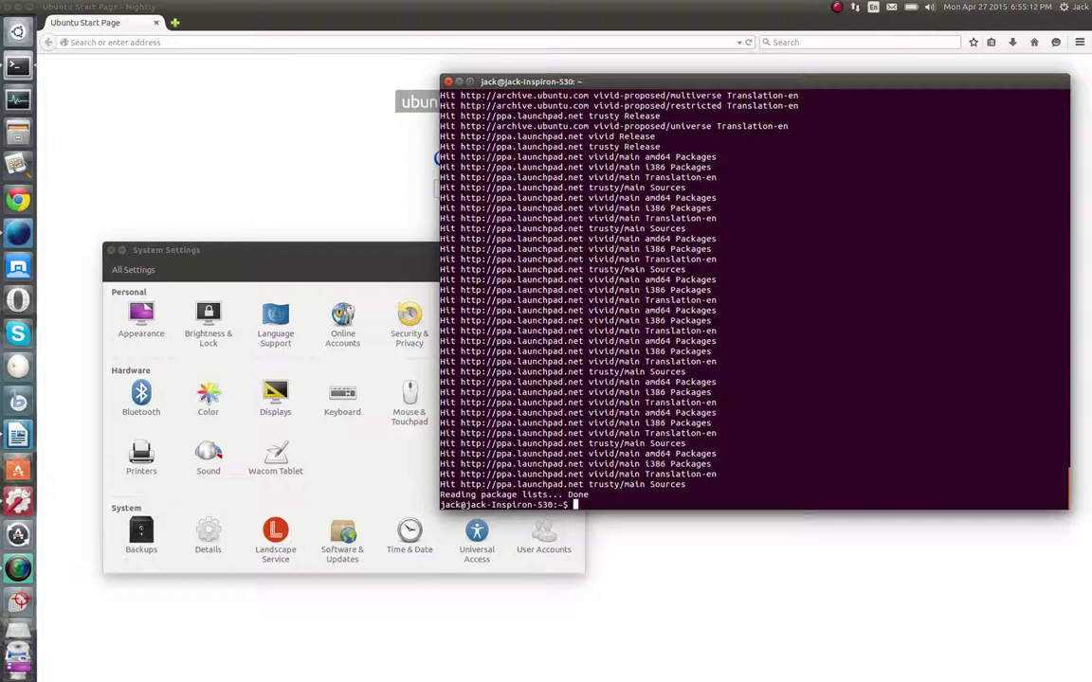
type("sudo apt-get")
type(" upgrade")
key("BackSpace")
Erase the mistyped 'sudo apt-get install dggsdg…' command so the prompt is empty
key("BackSpace")
key("BackSpace")
key("BackSpace")
key("BackSpace")
key("BackSpace")
key("BackSpace")
key("BackSpace")
key("BackSpace")
key("BackSpace")
key("BackSpace")
key("BackSpace")
key("BackSpace")
key("BackSpace")
key("BackSpace")
key("BackSpace")
key("BackSpace")
type("apt-get updat")
key("BackSpace")
key("BackSpace")
key("BackSpace")
type("g")
key("BackSpace")
key("BackSpace")
key("BackSpace")
type("intstall")
key("BackSpace")
key("BackSpace")
key("BackSpace")
key("BackSpace")
key("BackSpace")
key("BackSpace")
key("BackSpace")
type("stall")
type(" dggsd")
type("gfdgdfgdfgdfg")
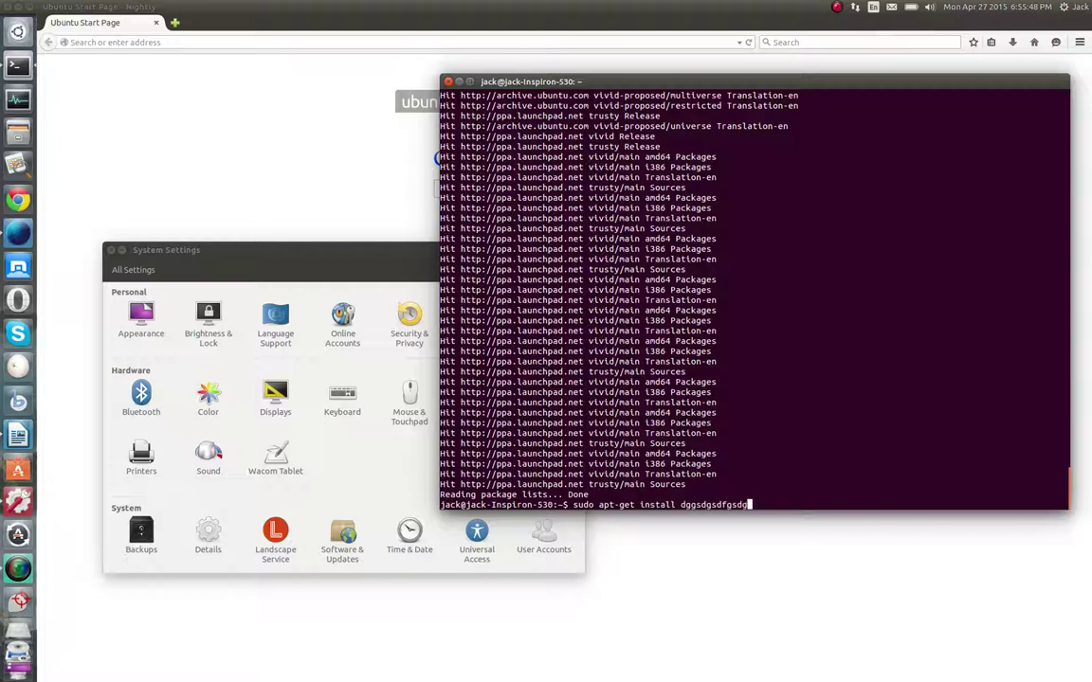
key("BackSpace")
key("BackSpace")
key("BackSpace")
key("BackSpace")
key("BackSpace")
key("BackSpace")
key("BackSpace")
key("BackSpace")
key("BackSpace")
key("BackSpace")
key("BackSpace")
key("BackSpace")
key("BackSpace")
key("BackSpace")
key("BackSpace")
key("BackSpace")
key("BackSpace")
key("BackSpace")
key("BackSpace")
key("BackSpace")
key("BackSpace")
key("BackSpace")
key("BackSpace")
key("BackSpace")
key("BackSpace")
key("BackSpace")
key("BackSpace")
key("BackSpace")
key("BackSpace")
key("BackSpace")
key("BackSpace")
key("BackSpace")
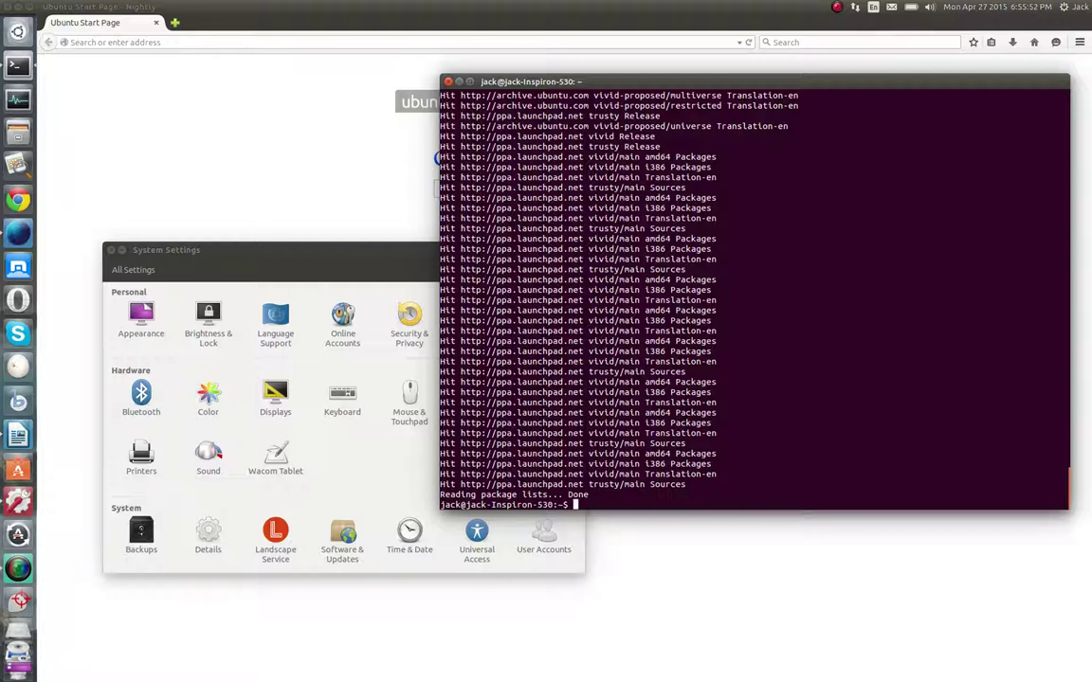
Load omgubuntu.com in the Nightly address bar
left_click(284, 98)
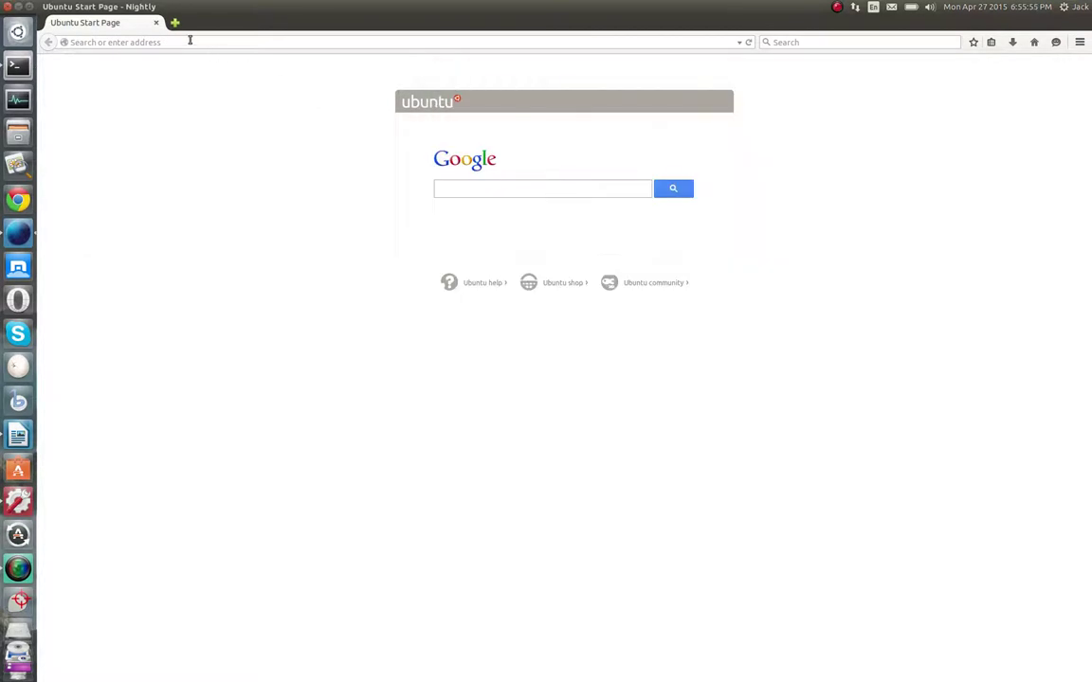
left_click(189, 41)
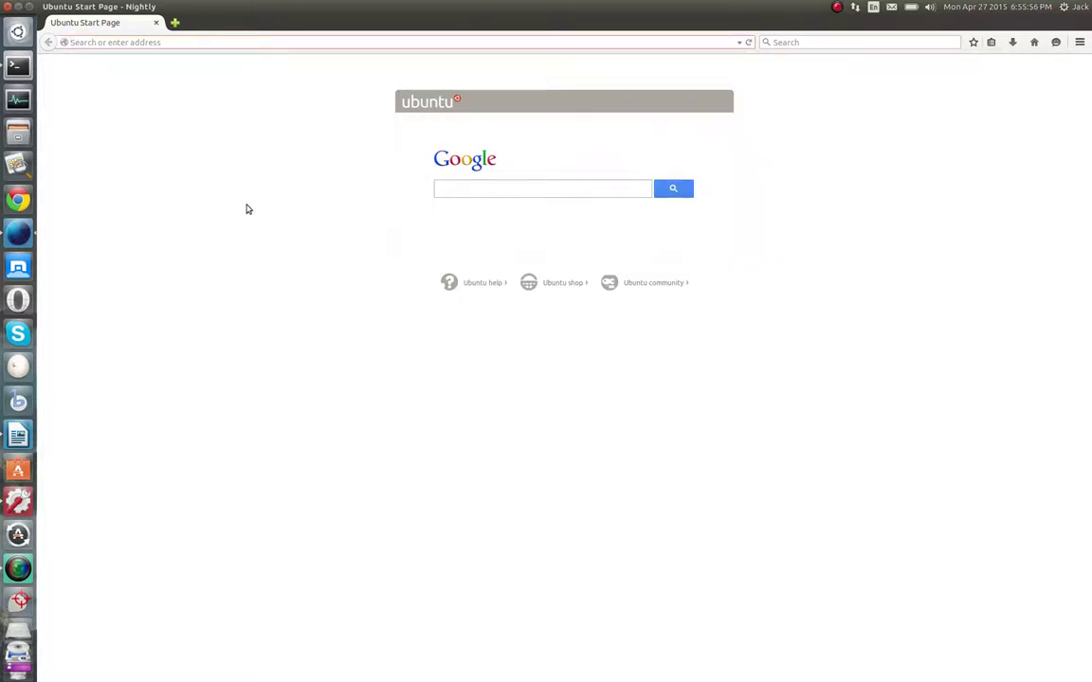
type("omgubuntu.com")
key("Return")
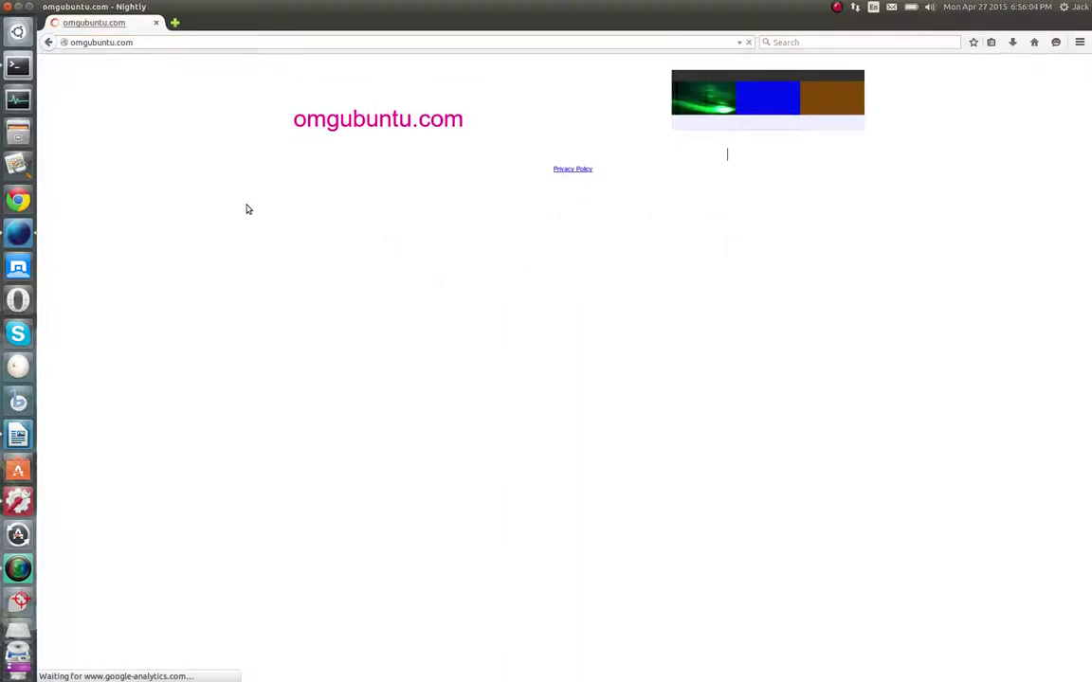
Trim the address to 'omgubuntu' and search Google for it
left_click(197, 42)
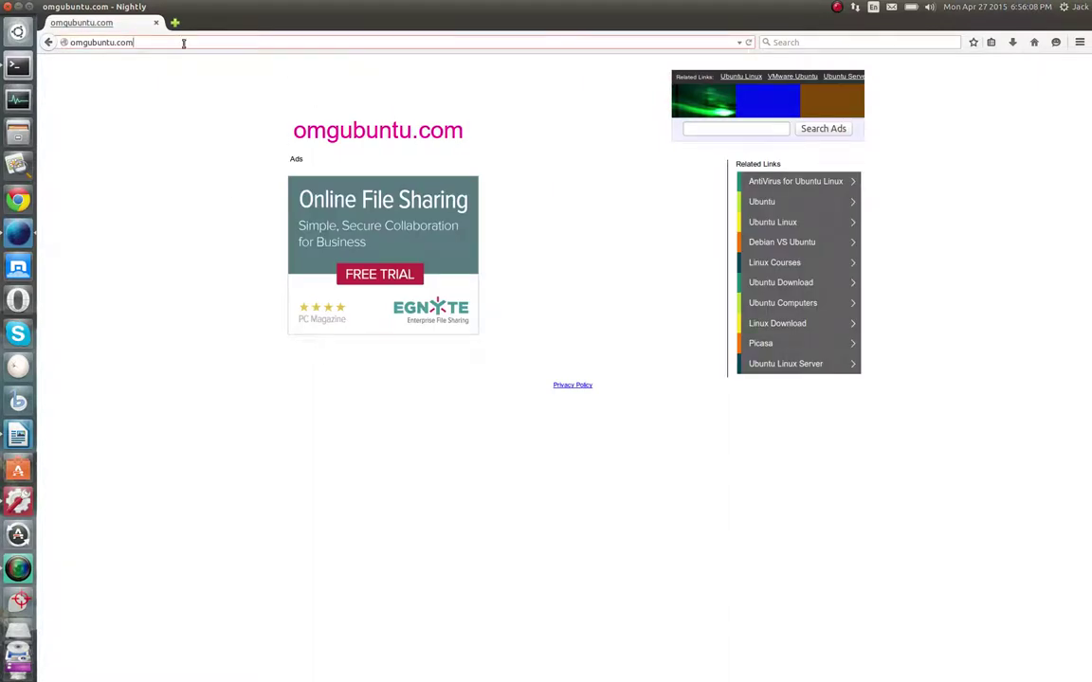
key("BackSpace")
key("BackSpace")
key("BackSpace")
key("BackSpace")
key("Return")
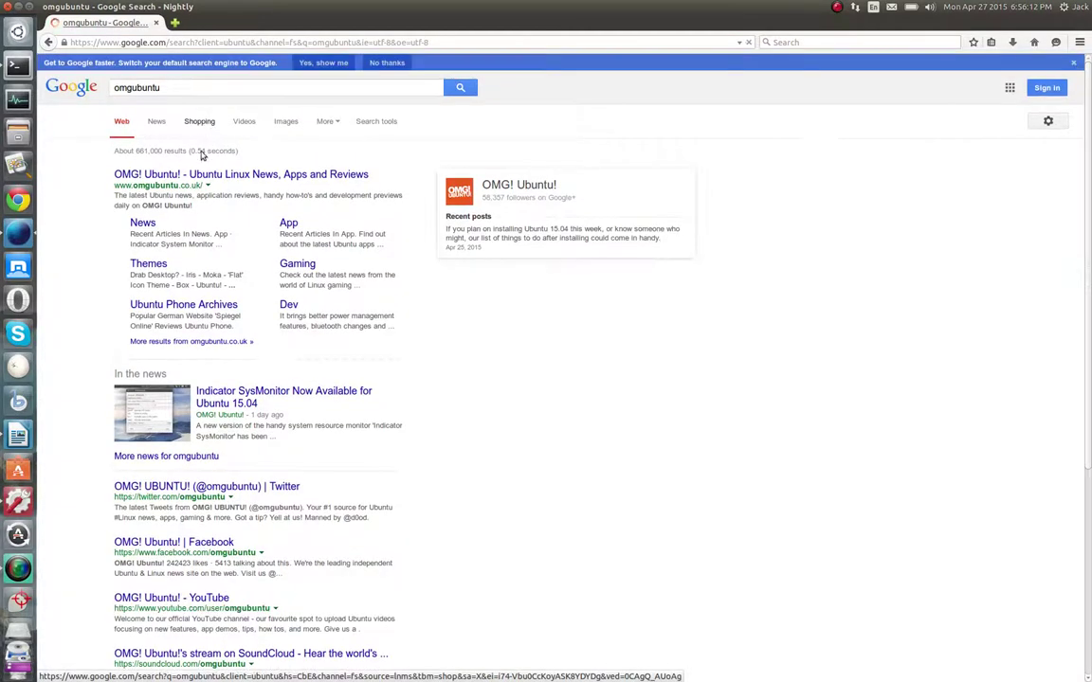
Open the OMG! Ubuntu! search result and close its 'Follow us on Facebook!' pop-up
left_click(194, 175)
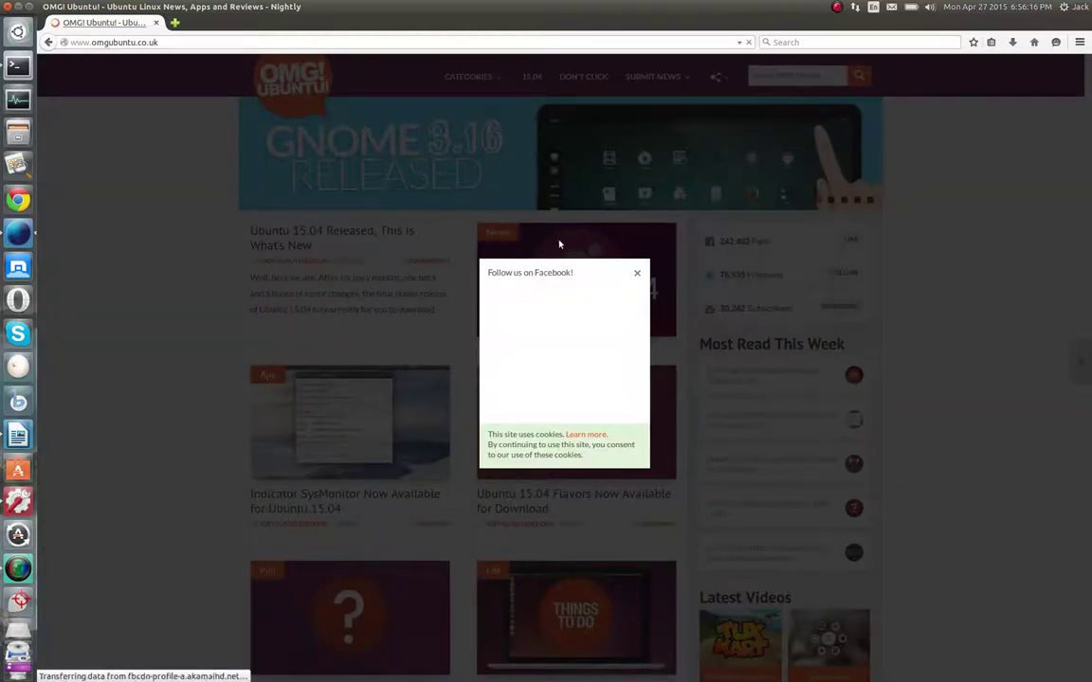
left_click(638, 274)
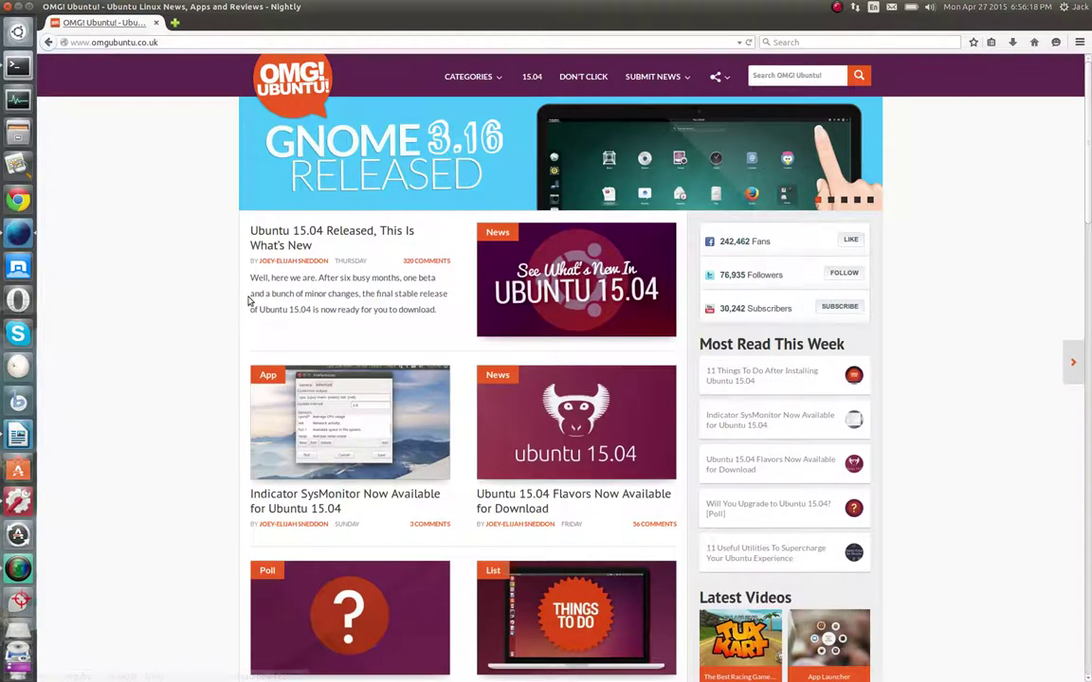
scroll(284, 313, "down", 2)
scroll(231, 188, "up", 2)
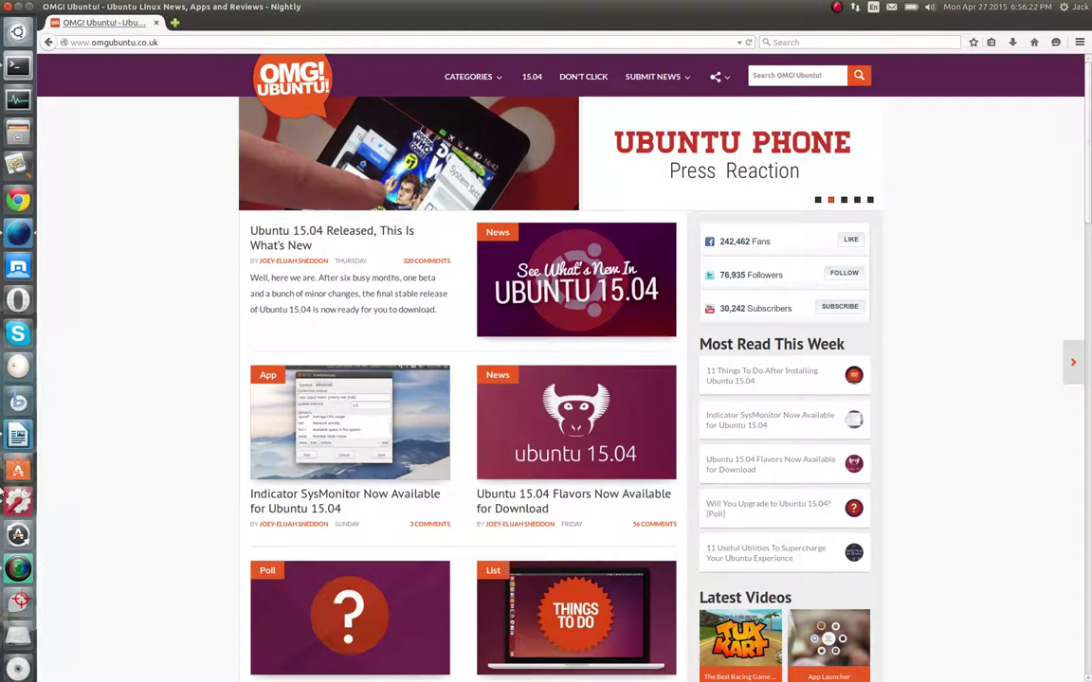
Scroll down the OMG! Ubuntu! home page to the '11 Things To Do After Installing Ubuntu 15.04' link
left_click(18, 569)
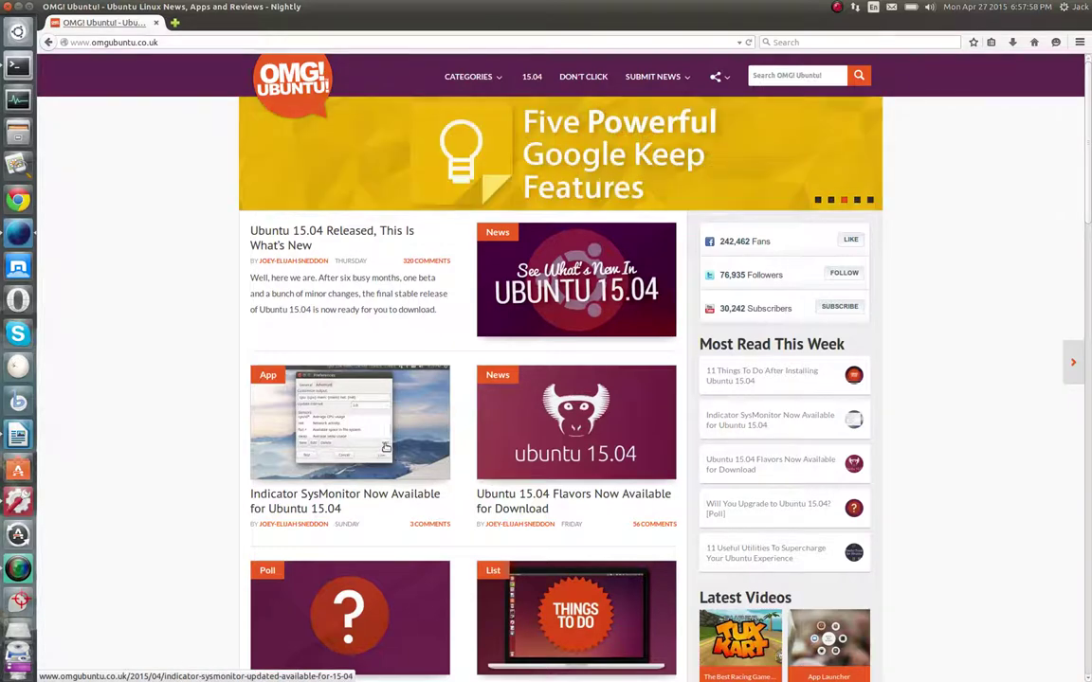
scroll(317, 434, "down", 2)
scroll(317, 434, "down", 3)
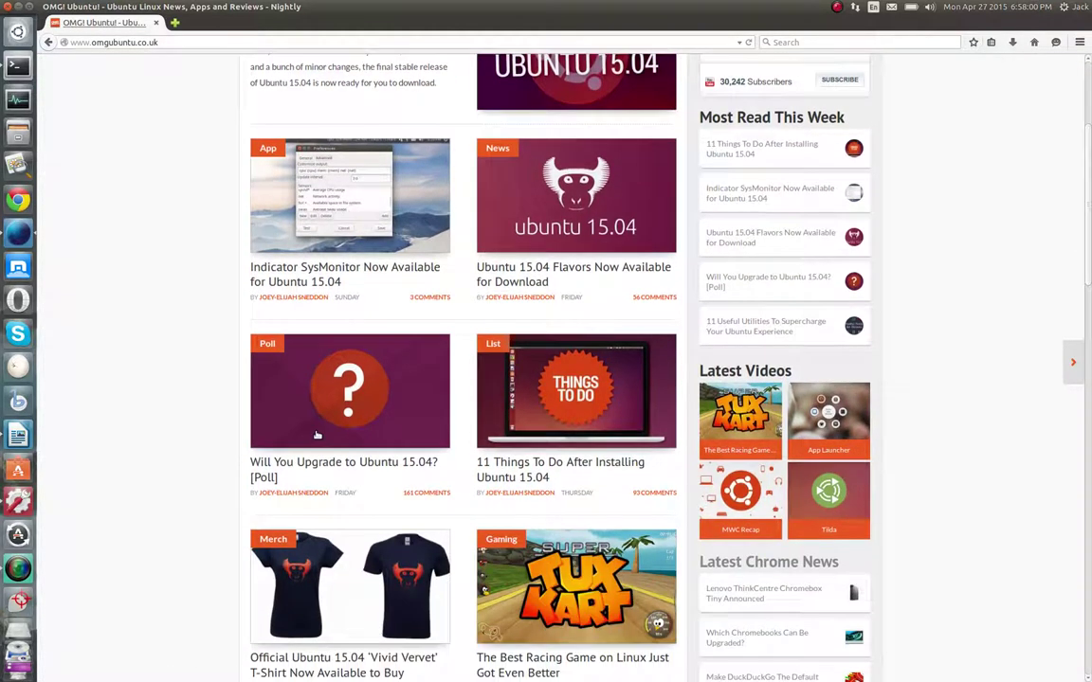
scroll(320, 429, "down", 3)
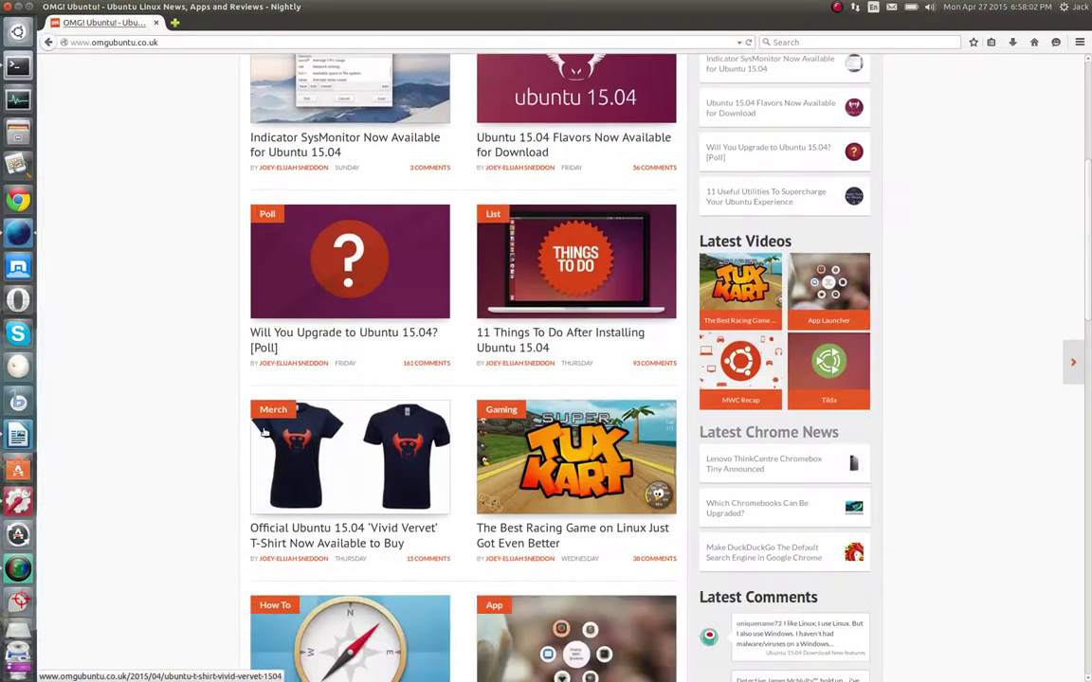
scroll(316, 389, "down", 2)
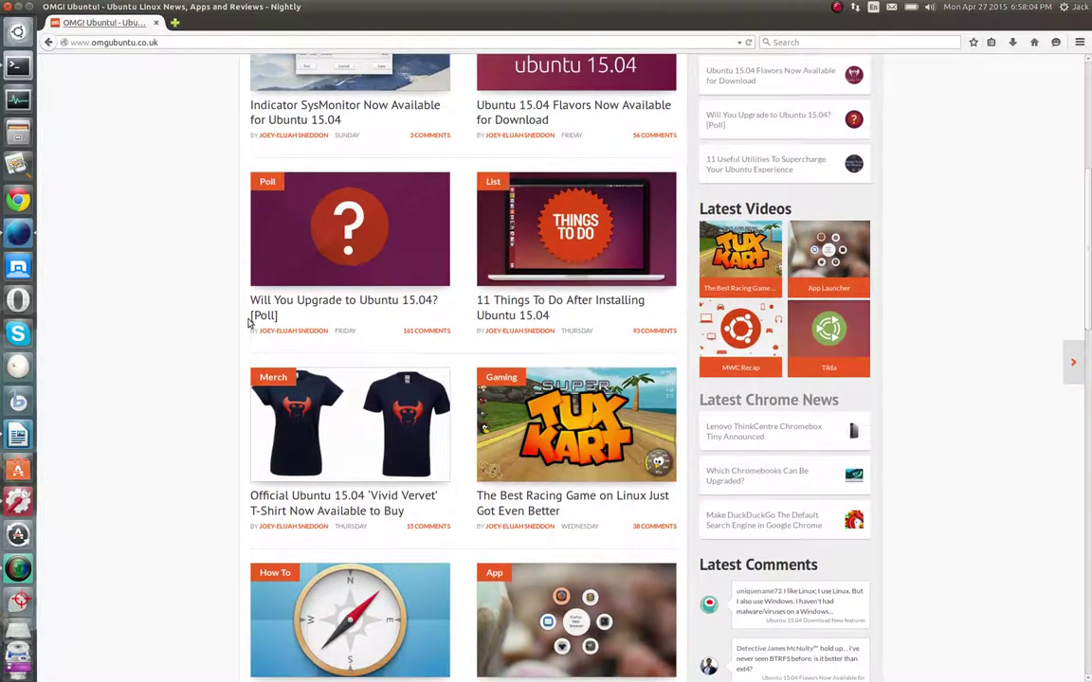
scroll(217, 329, "down", 3)
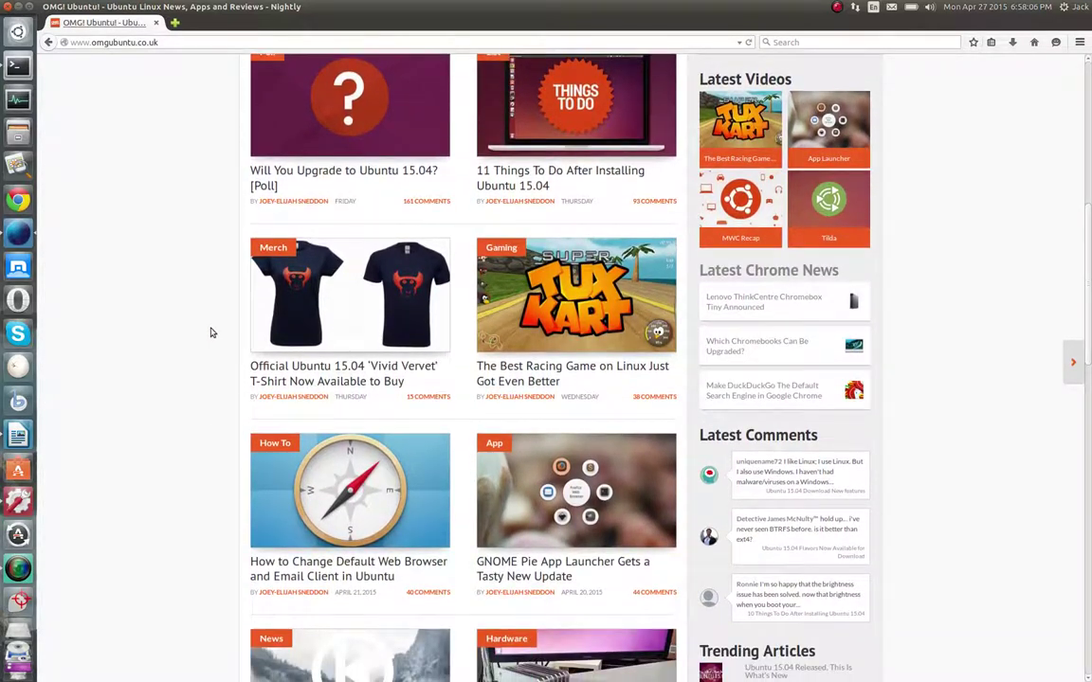
right_click(549, 117)
Open '11 Things To Do After Installing Ubuntu 15.04' in a new tab and scroll further down
left_click(597, 122)
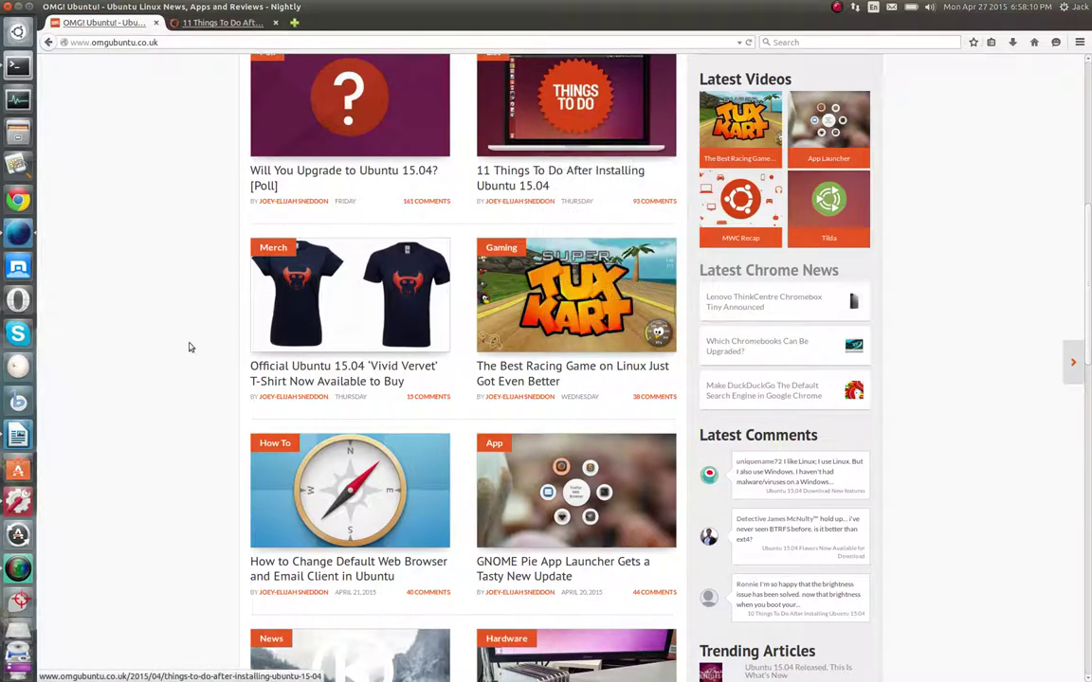
scroll(174, 351, "down", 2)
scroll(174, 350, "down", 1)
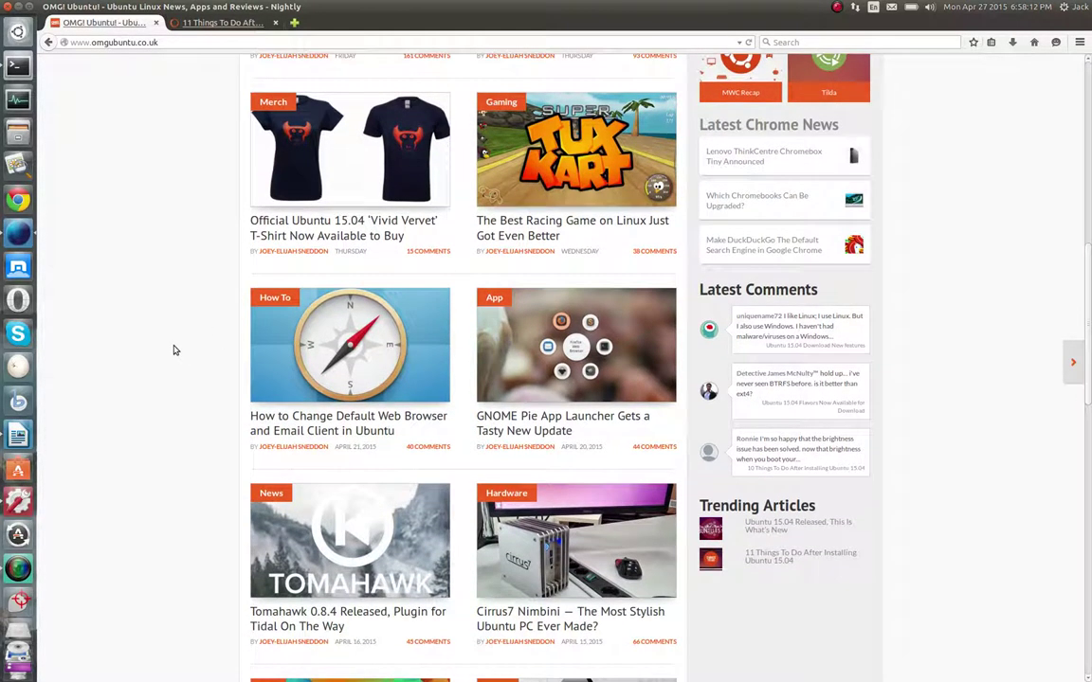
scroll(174, 351, "down", 2)
scroll(175, 351, "down", 2)
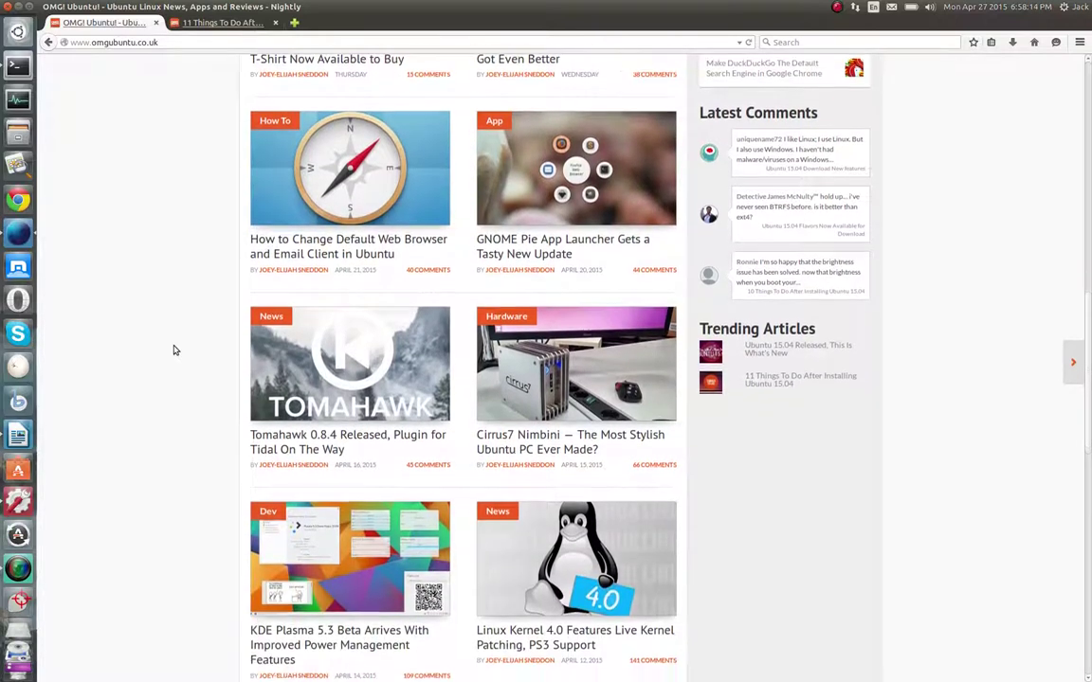
scroll(174, 351, "down", 2)
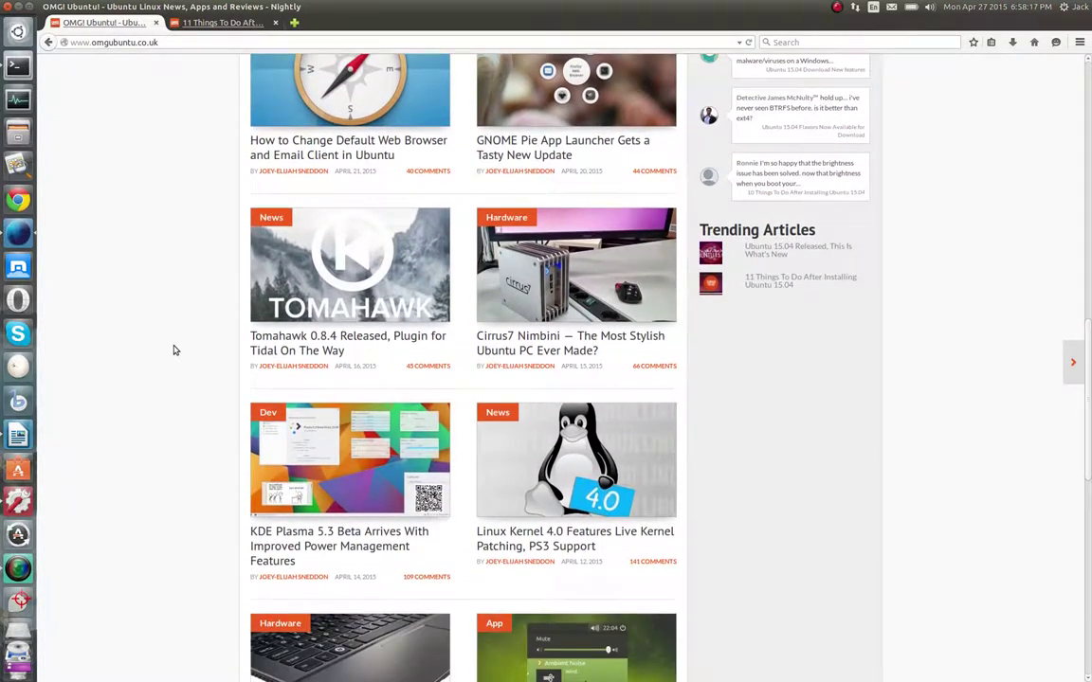
scroll(175, 351, "down", 3)
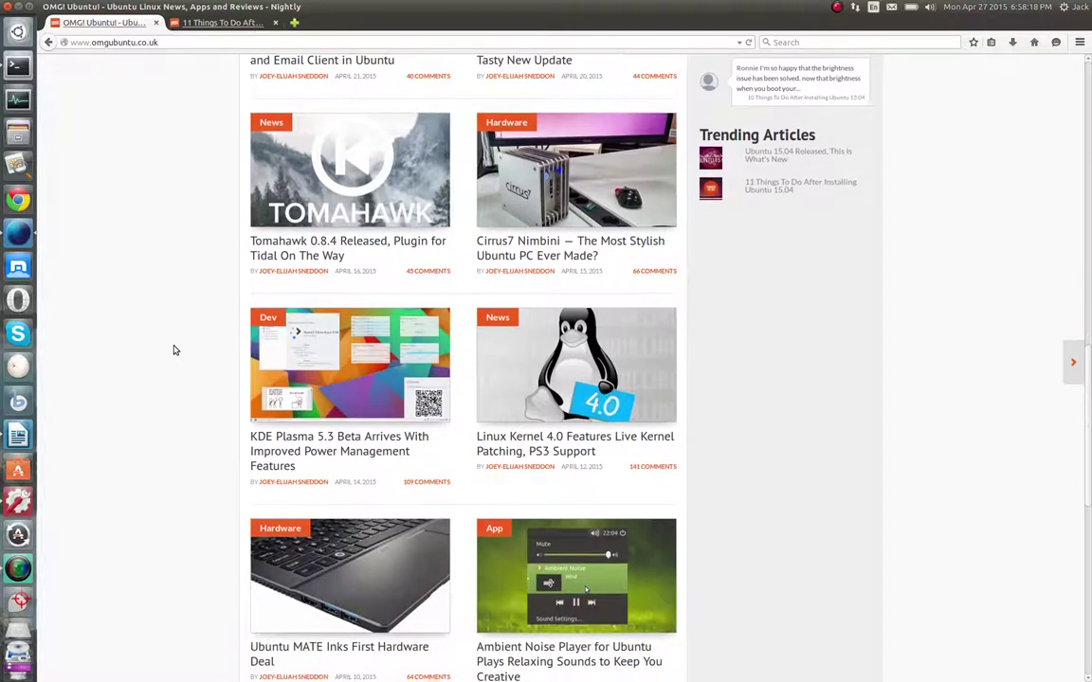
scroll(174, 351, "down", 3)
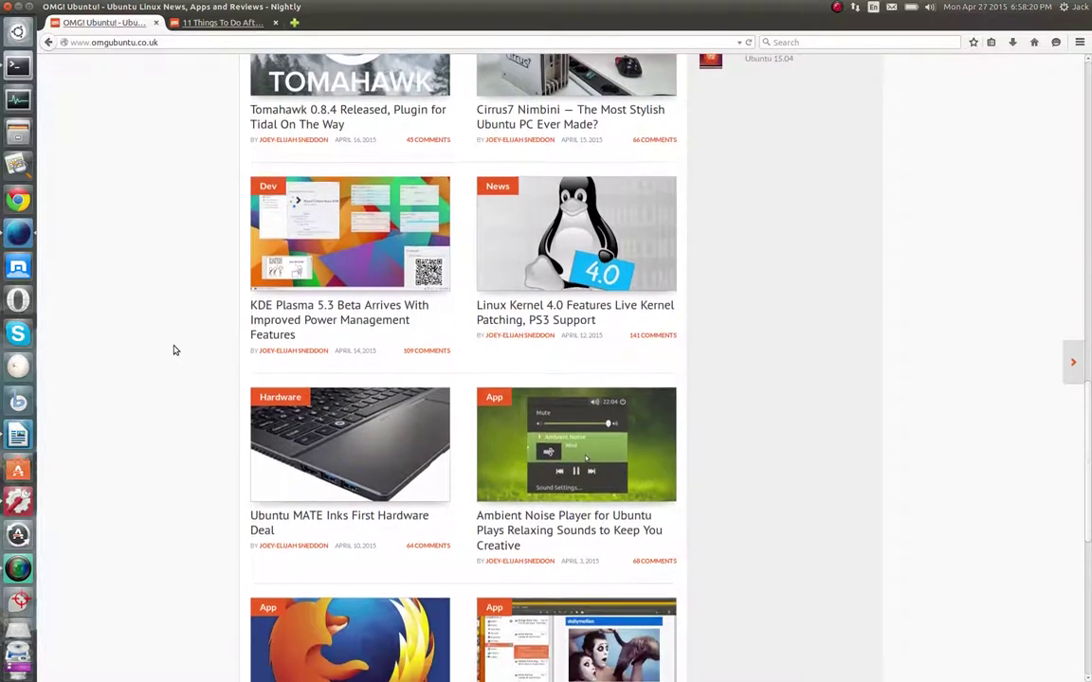
scroll(174, 351, "down", 2)
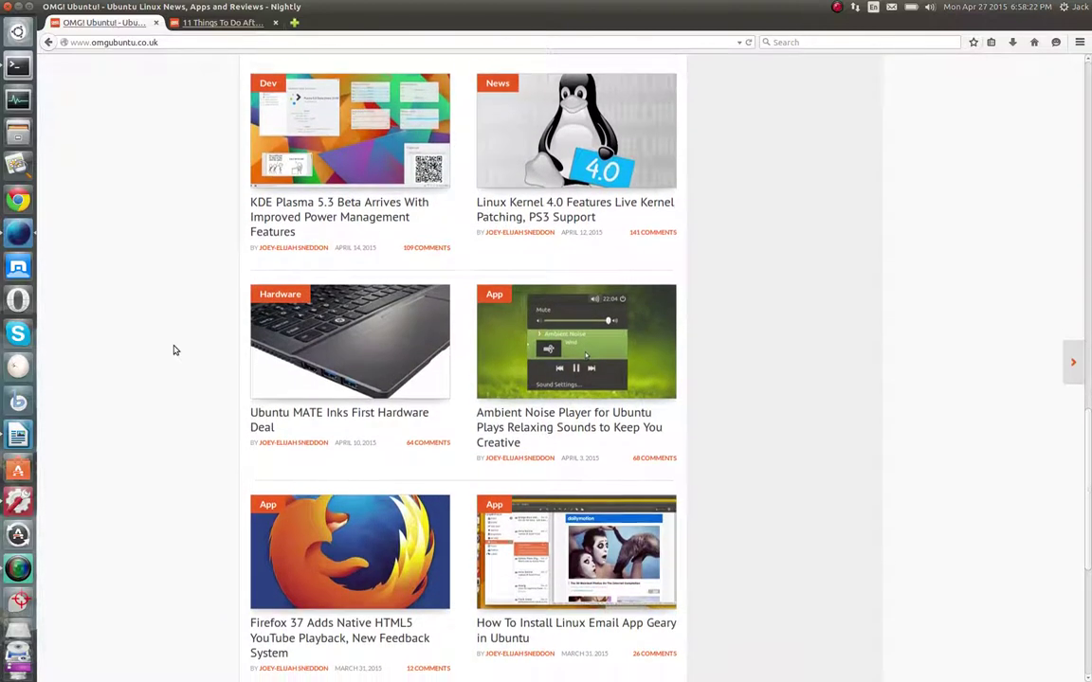
scroll(174, 350, "down", 1)
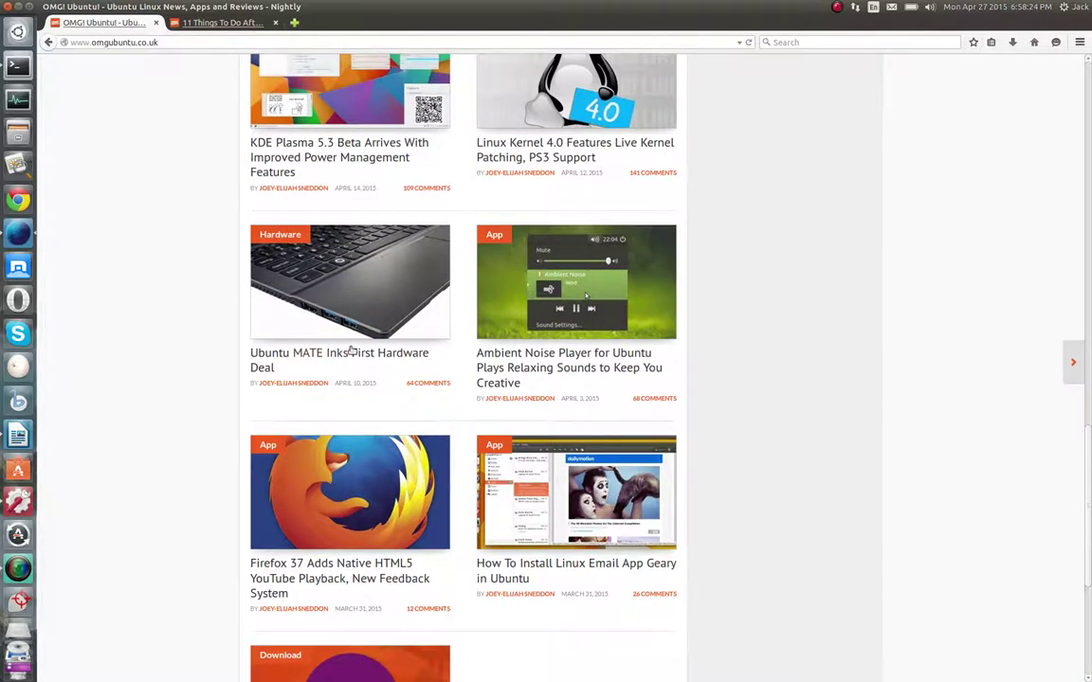
Open the Ambient Noise Player article in a new tab and scroll down to the pagination row
right_click(526, 362)
left_click(550, 368)
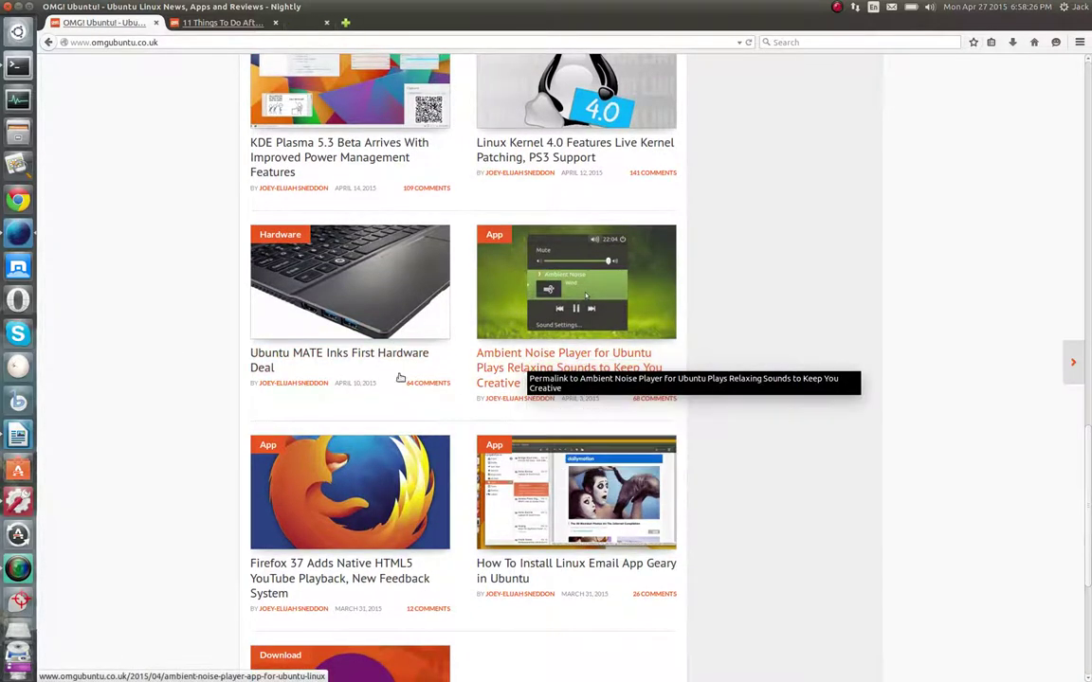
scroll(180, 382, "down", 2)
scroll(180, 382, "down", 1)
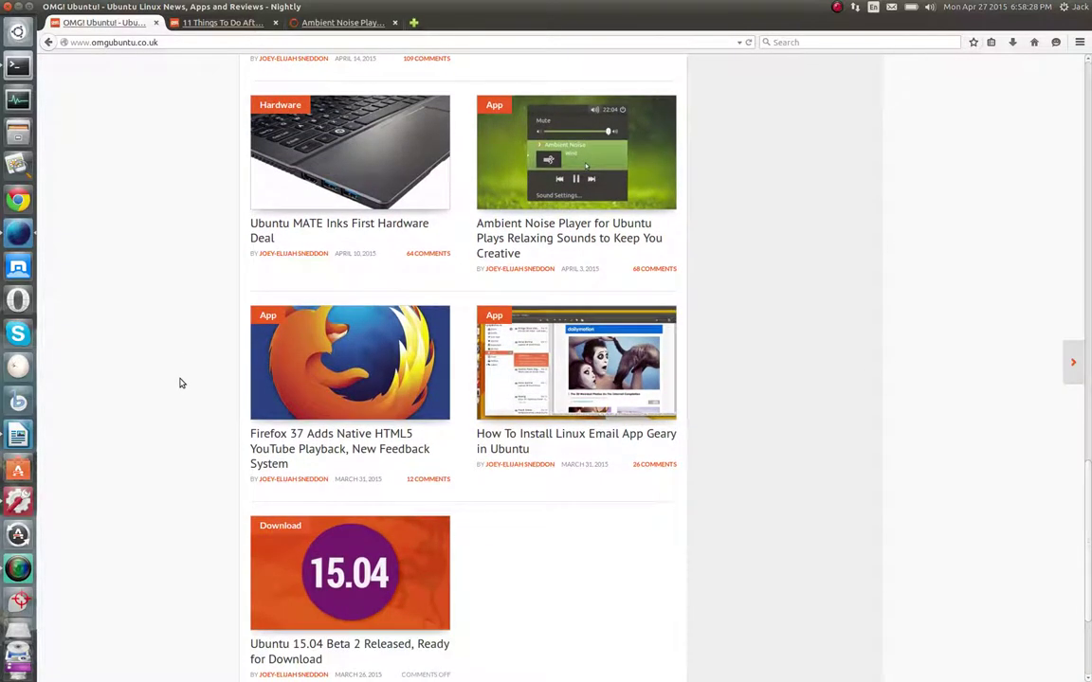
scroll(182, 383, "down", 1)
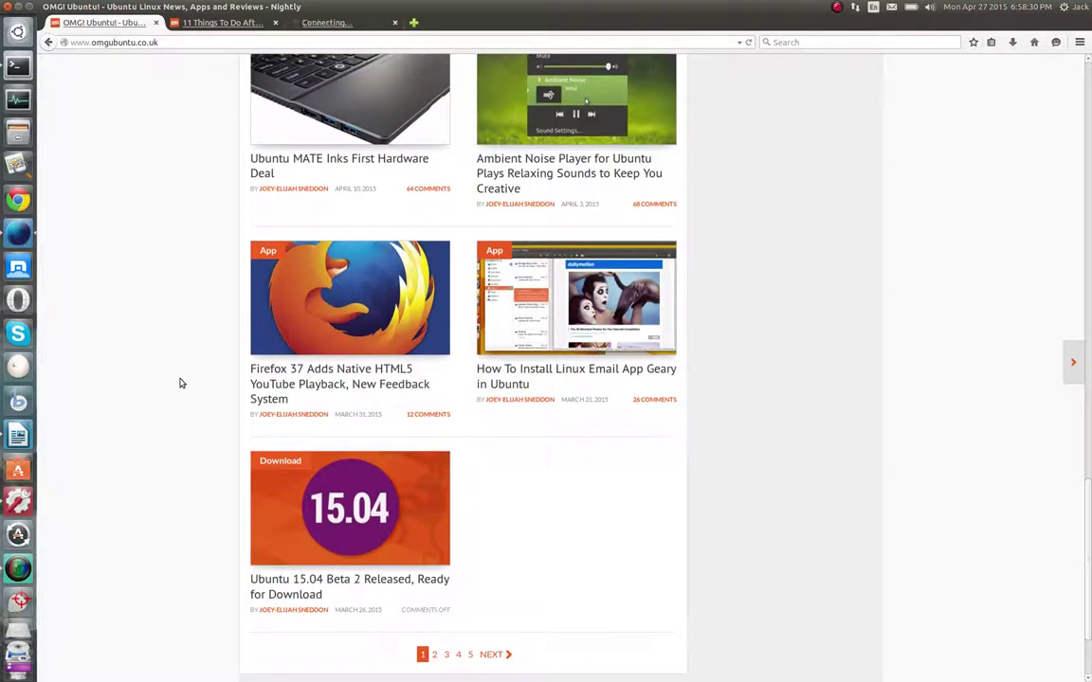
scroll(181, 383, "down", 1)
scroll(180, 383, "down", 1)
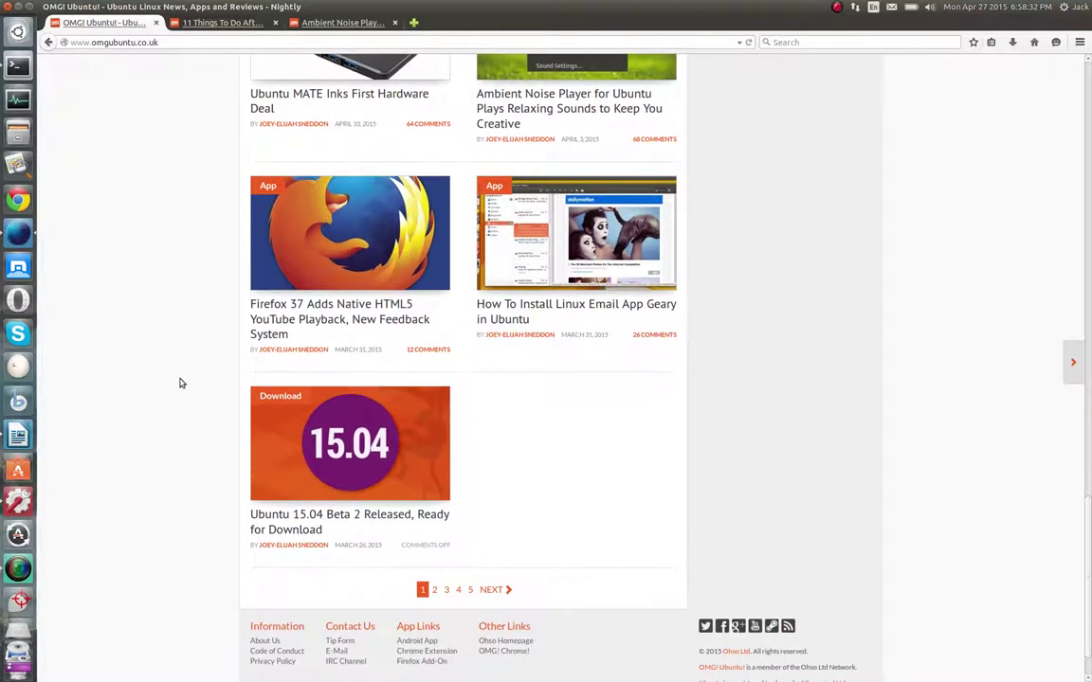
Go to page 2 of the OMG! Ubuntu! article list and scroll down it
left_click(433, 556)
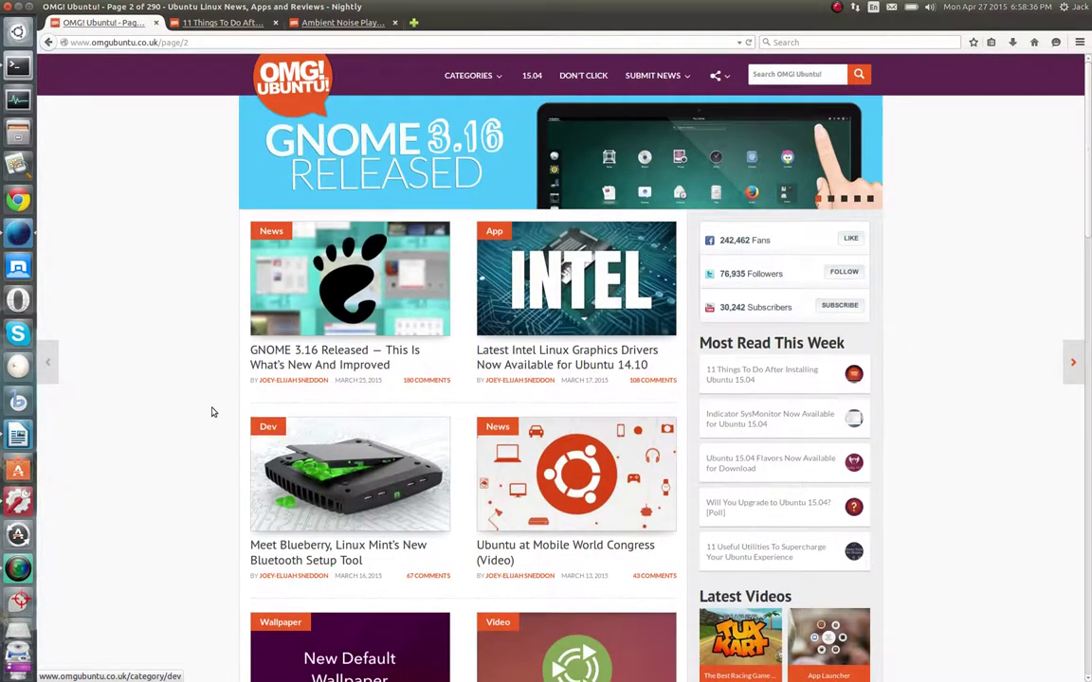
scroll(192, 405, "down", 5)
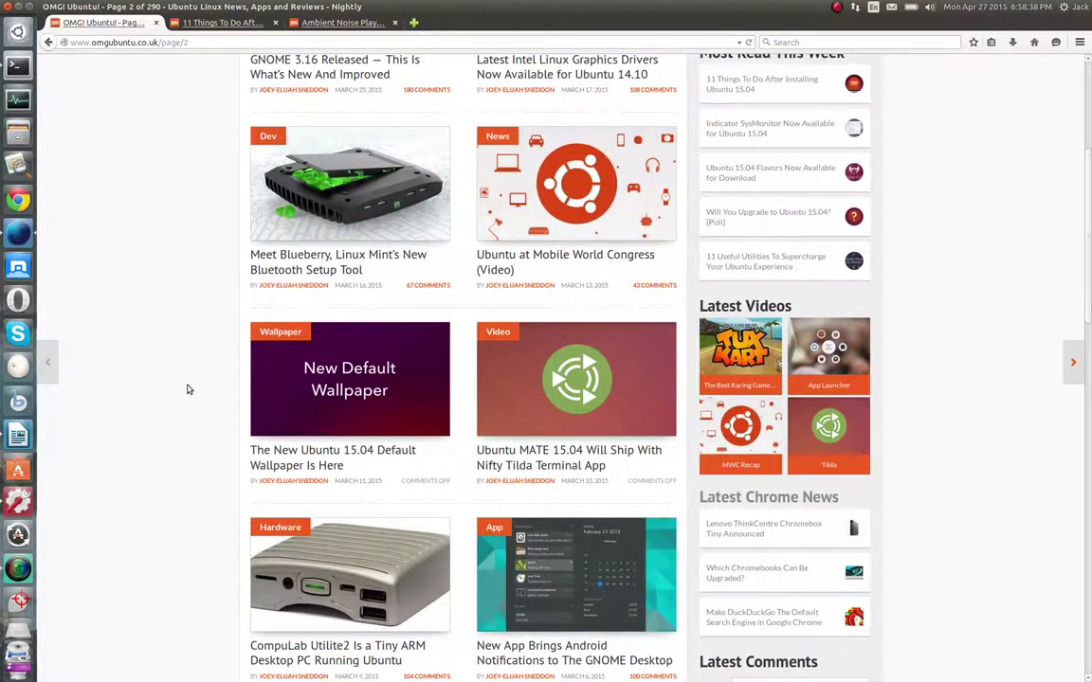
scroll(189, 403, "down", 4)
scroll(188, 390, "down", 2)
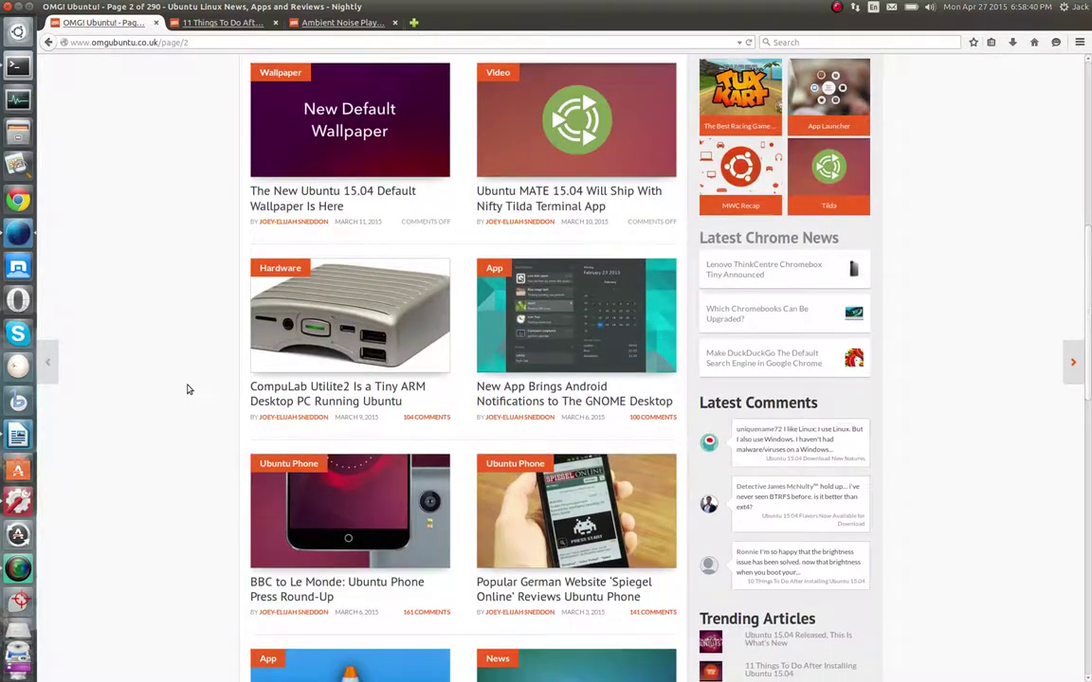
scroll(188, 390, "down", 3)
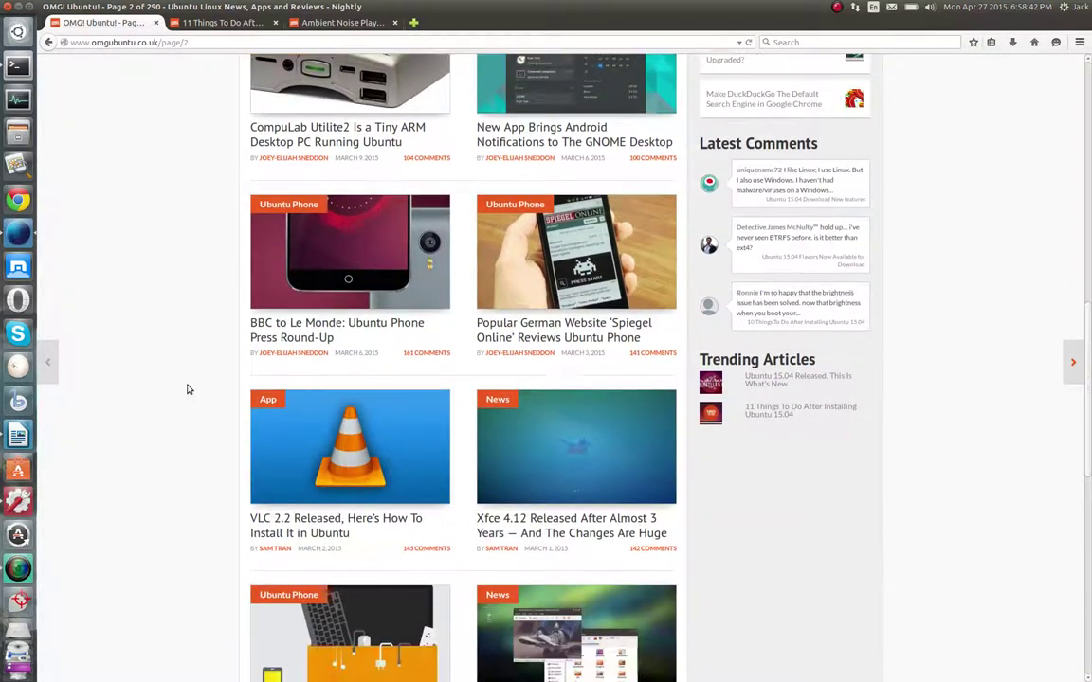
scroll(187, 389, "down", 3)
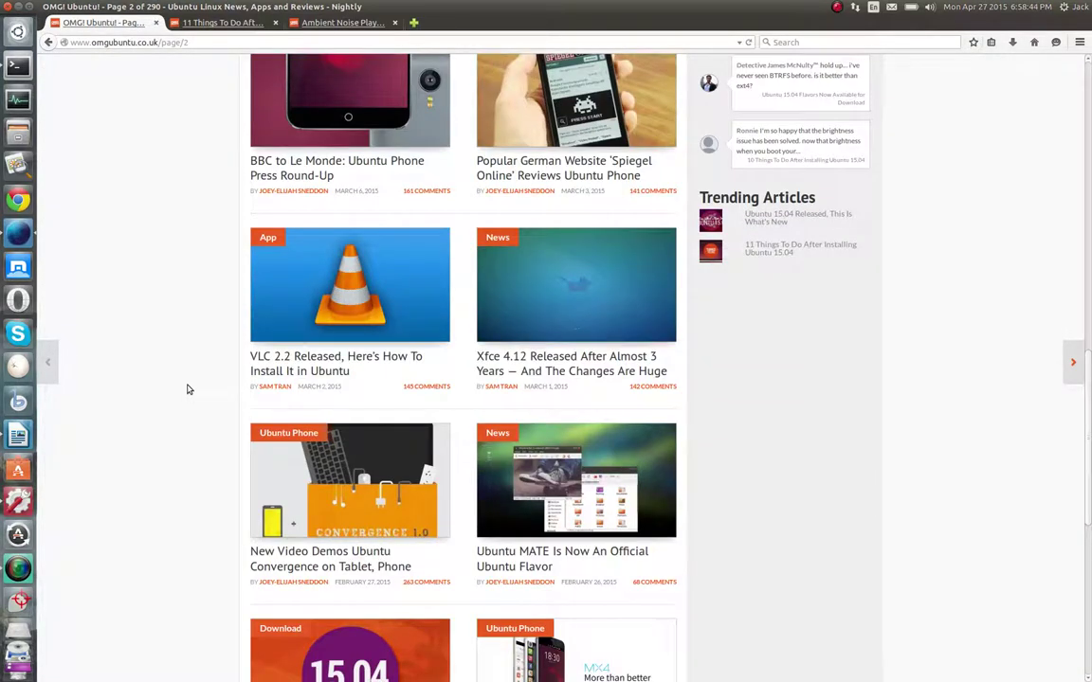
scroll(187, 388, "down", 1)
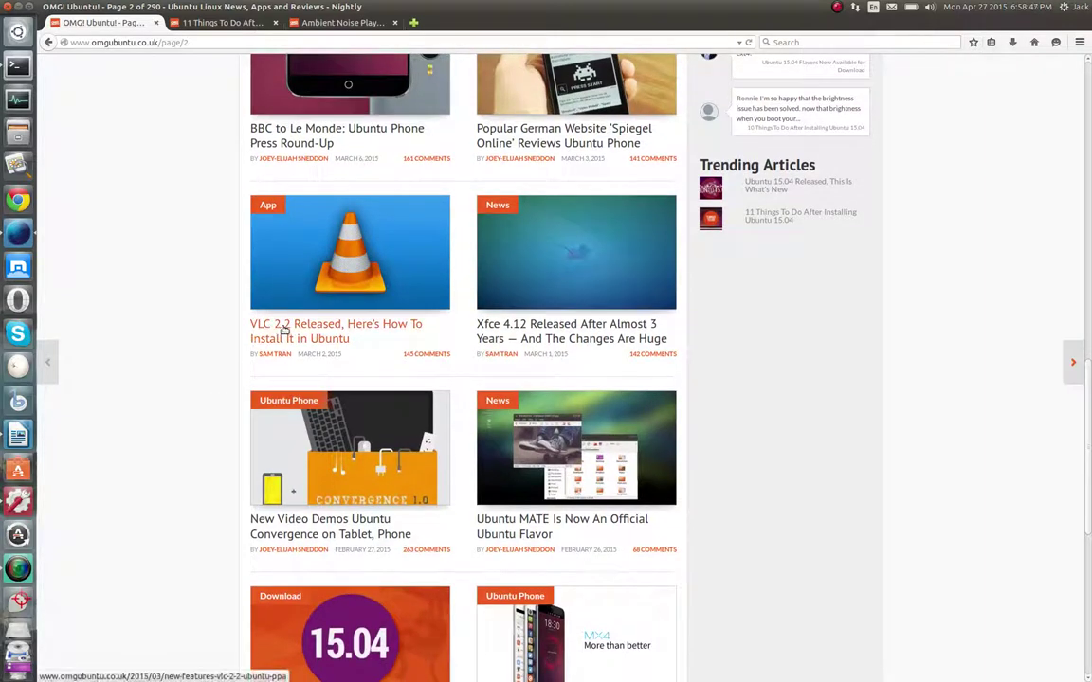
Open 'VLC 2.2 Released, Here's How To Install It in Ubuntu' in a background tab
right_click(282, 329)
left_click(305, 336)
scroll(150, 373, "down", 3)
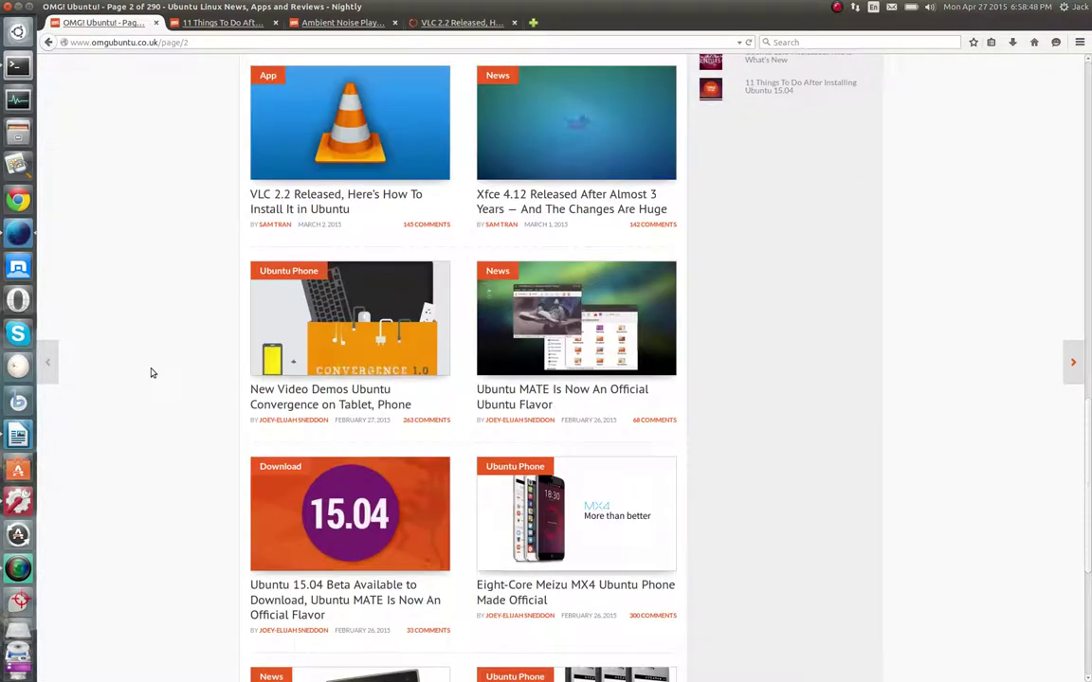
scroll(151, 372, "down", 4)
scroll(151, 374, "down", 3)
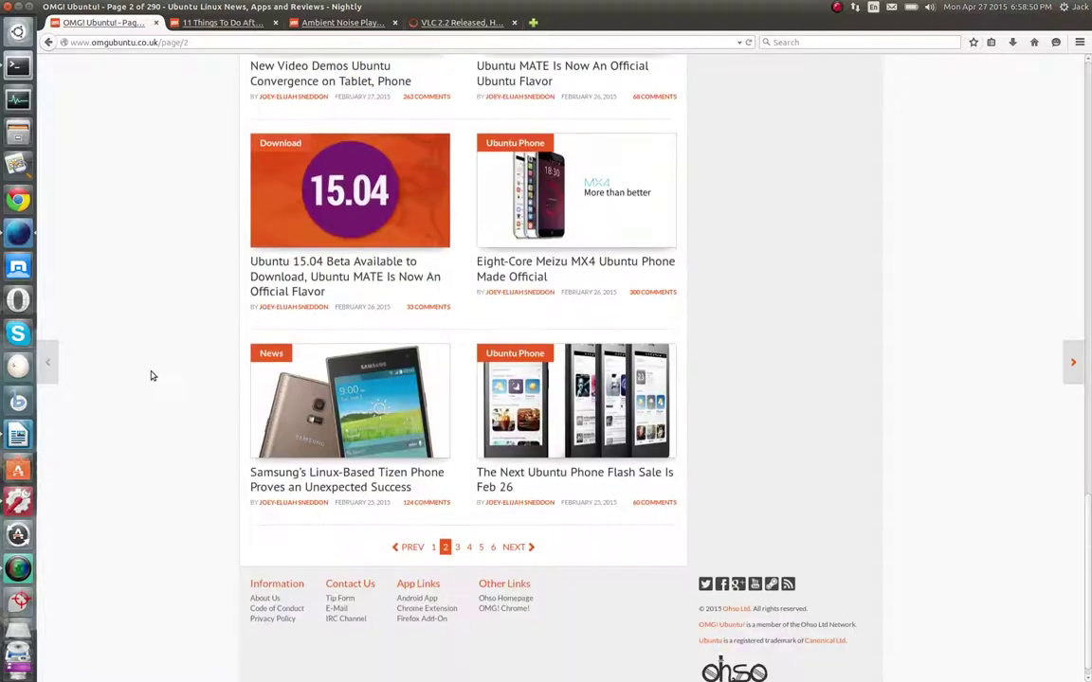
left_click(9, 31)
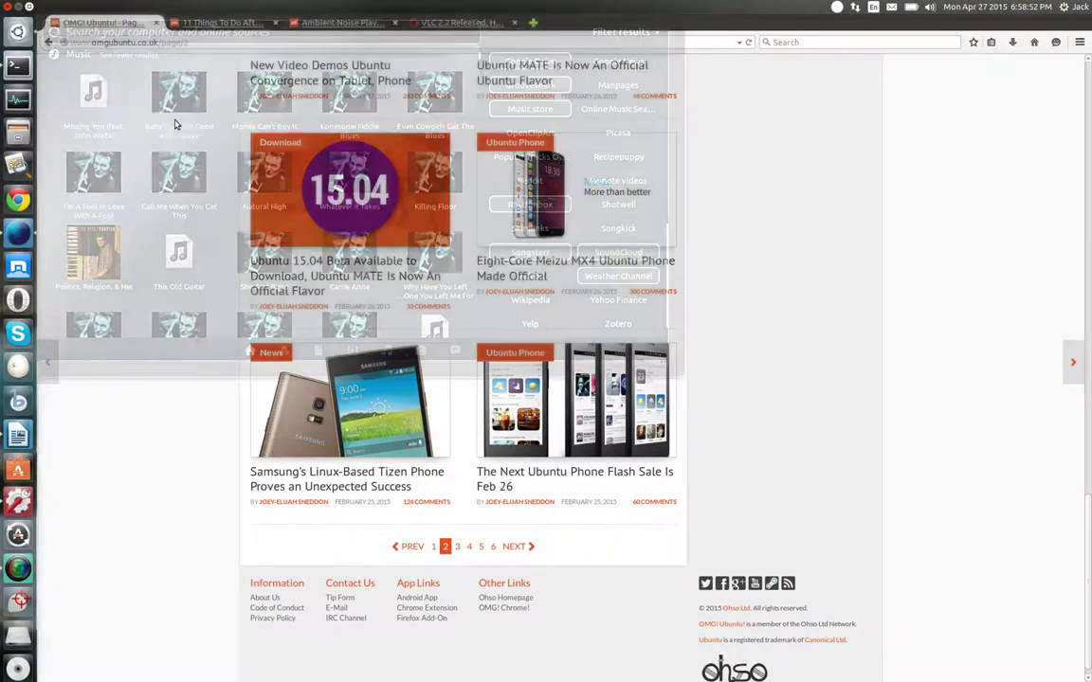
key("super+a")
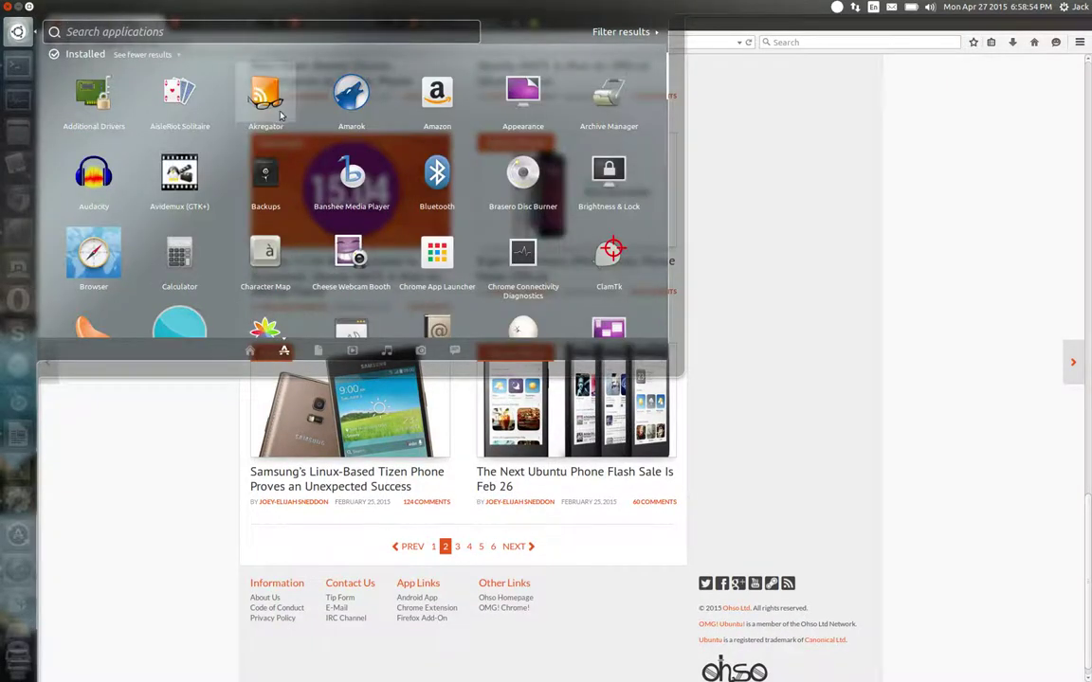
scroll(332, 162, "down", 10)
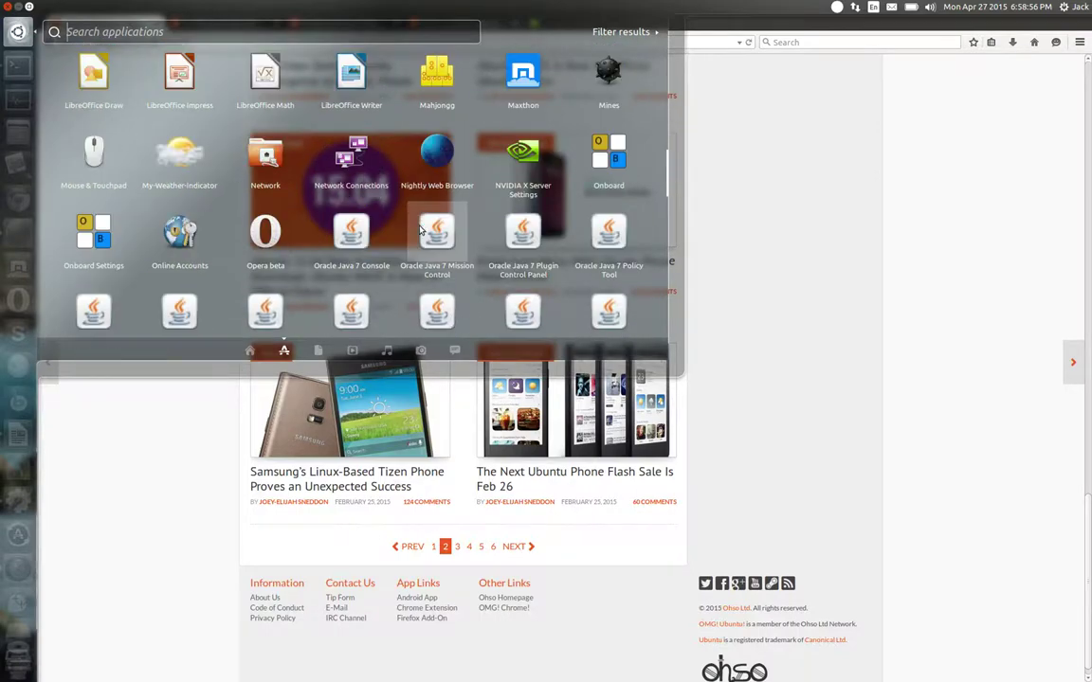
scroll(420, 230, "down", 10)
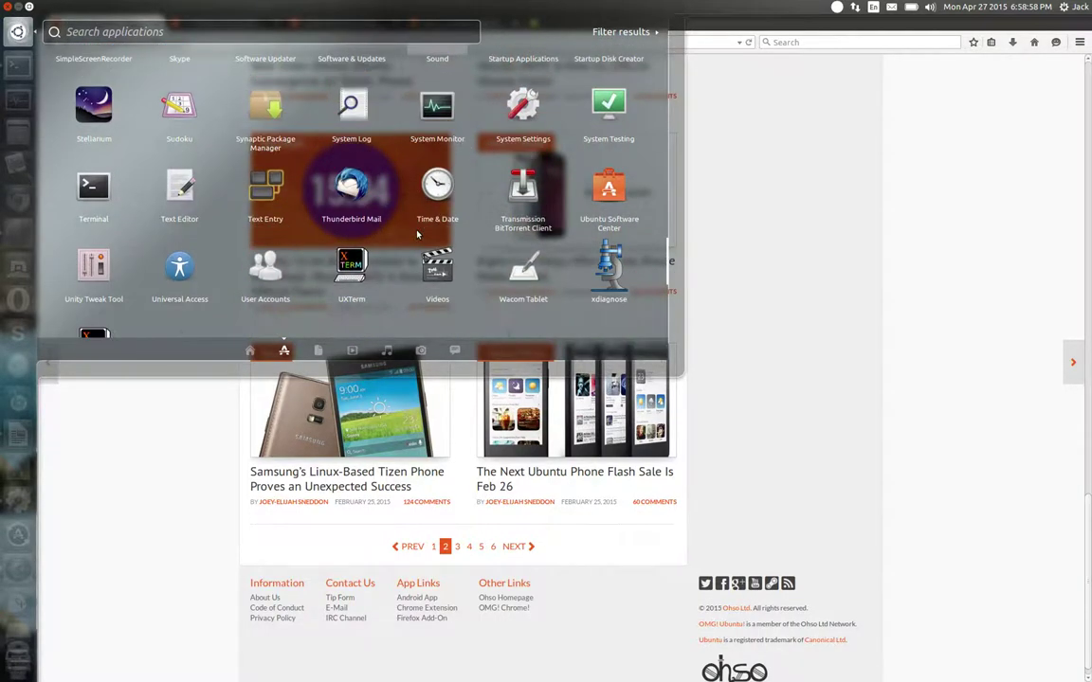
scroll(417, 234, "down", 3)
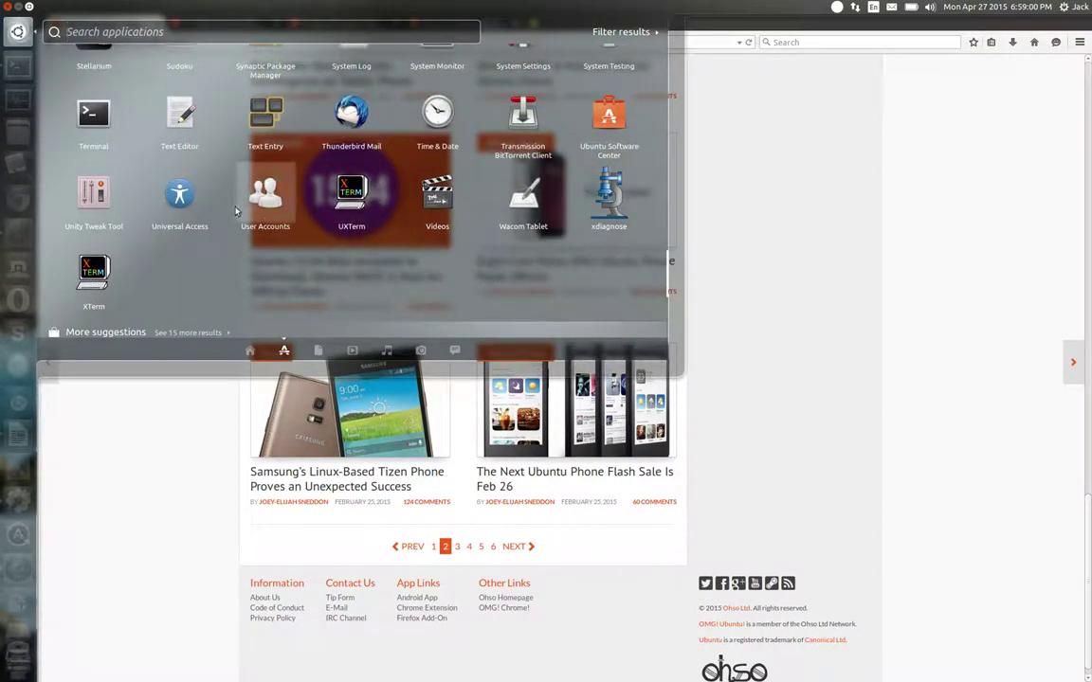
left_click(148, 425)
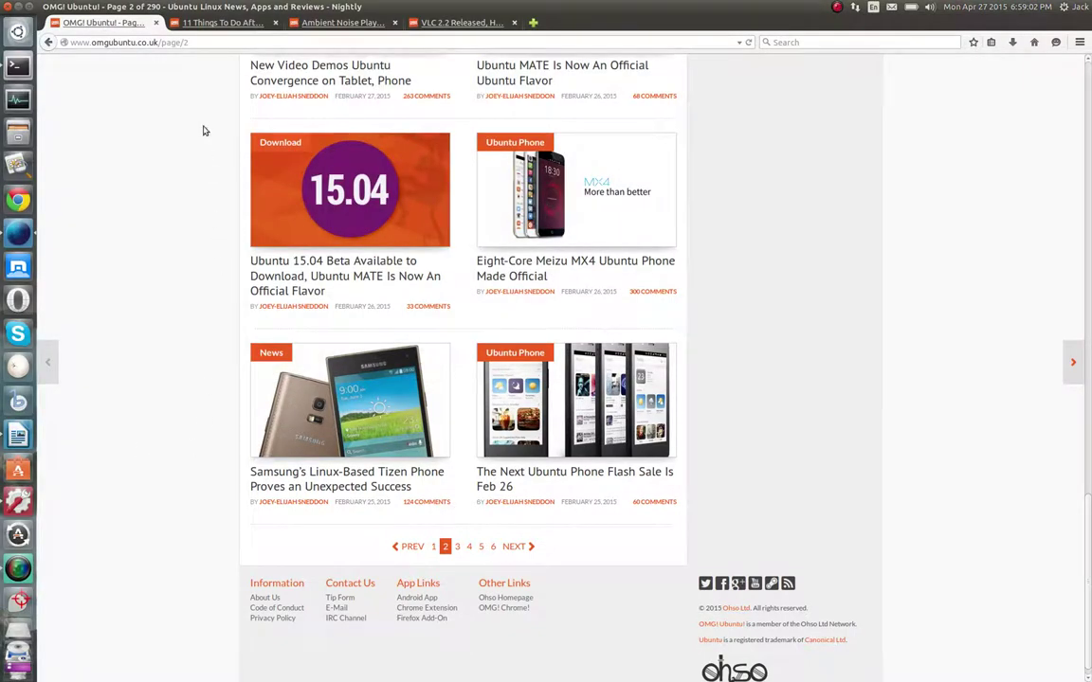
Switch to the '11 Things To Do After Installing Ubuntu 15.04' article and read its first half
left_click(196, 32)
scroll(195, 331, "down", 8)
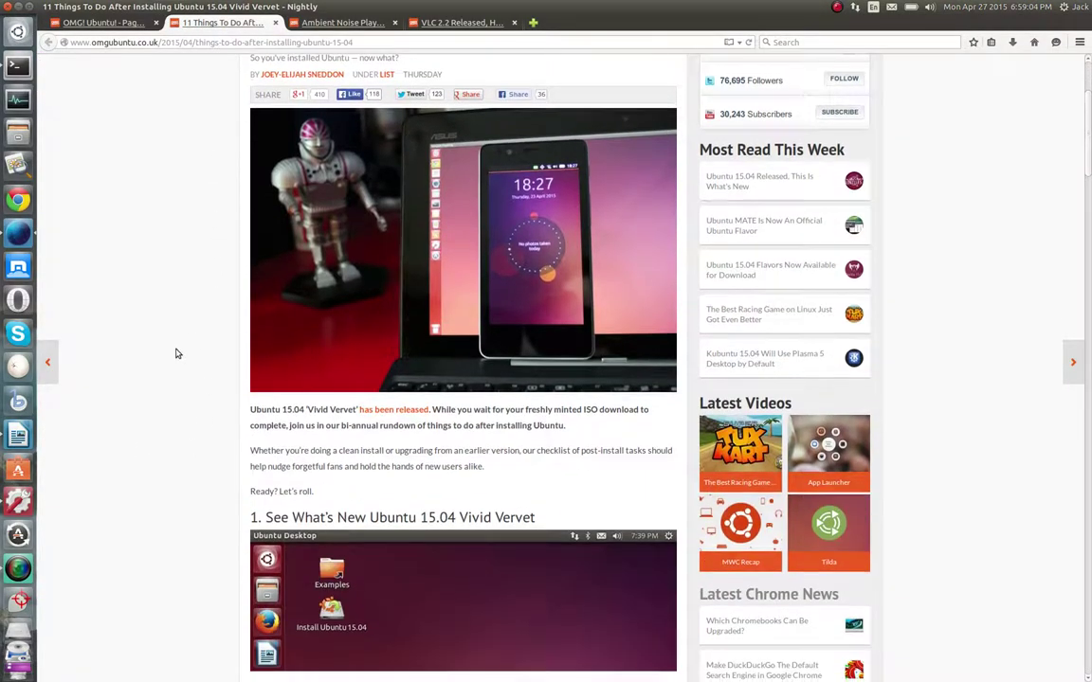
scroll(398, 213, "down", 2)
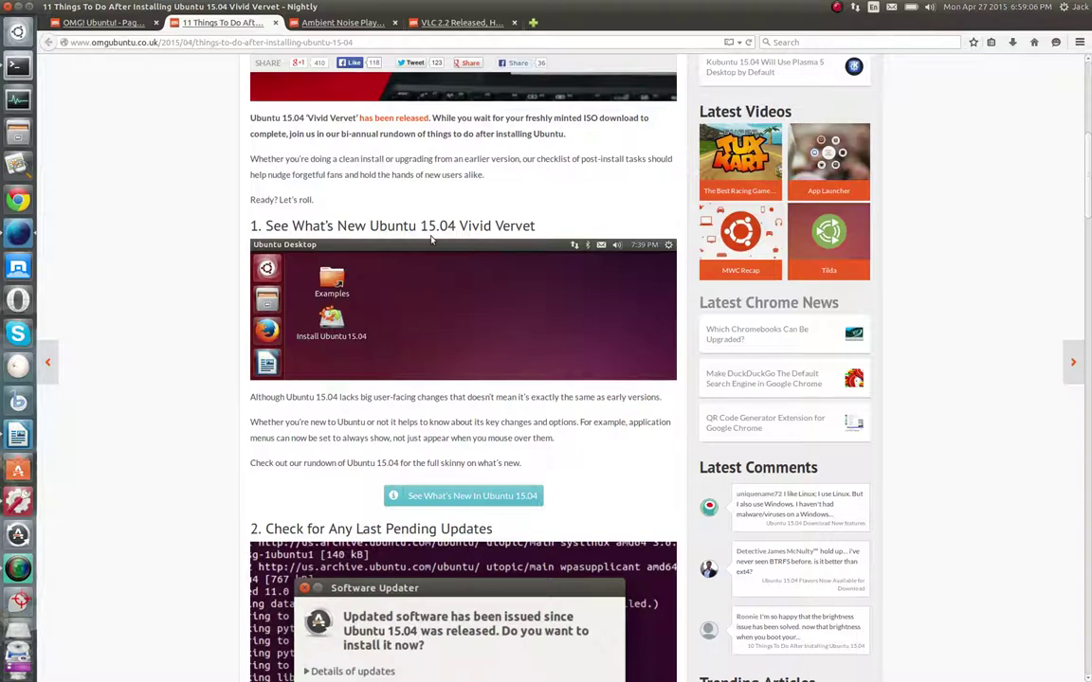
scroll(384, 248, "down", 3)
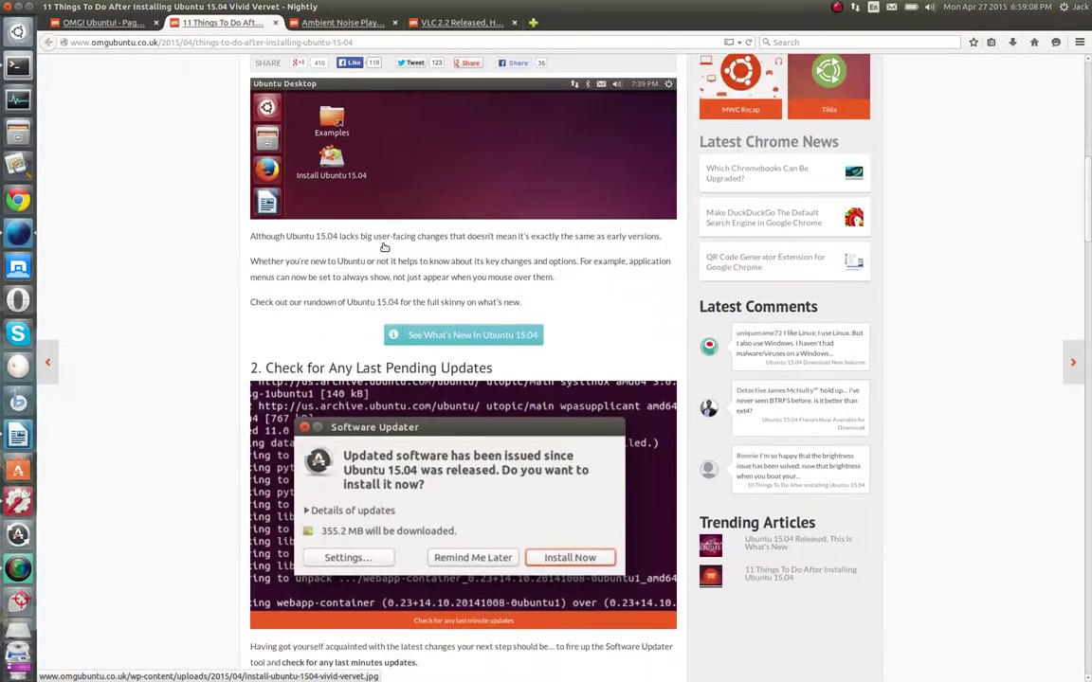
scroll(381, 254, "down", 7)
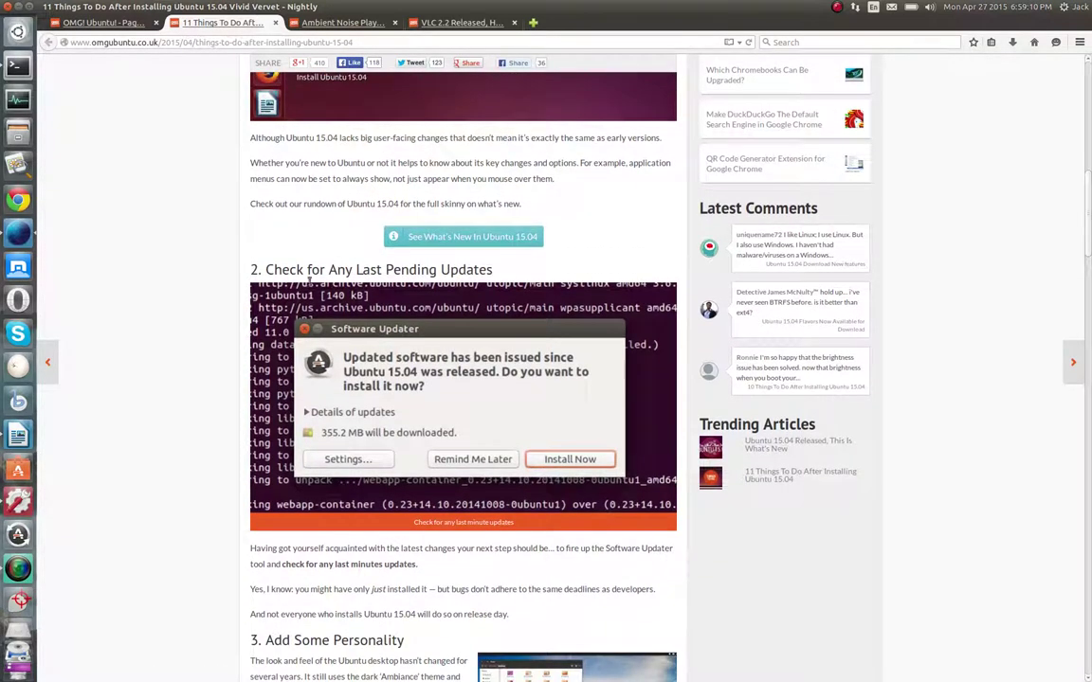
scroll(303, 289, "down", 2)
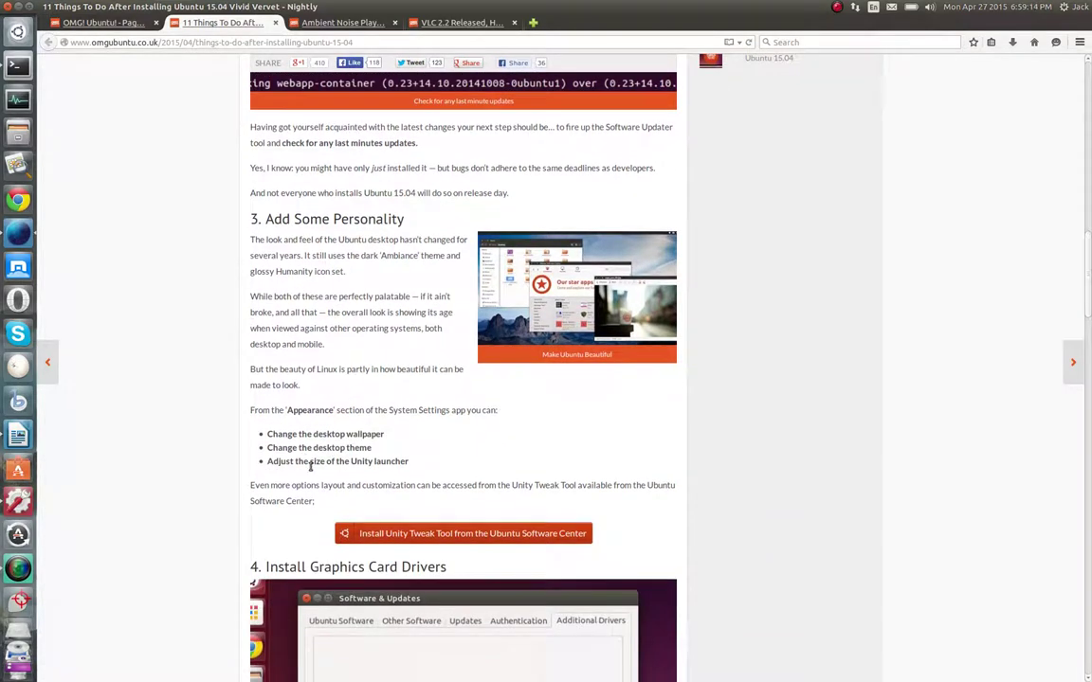
scroll(263, 389, "down", 5)
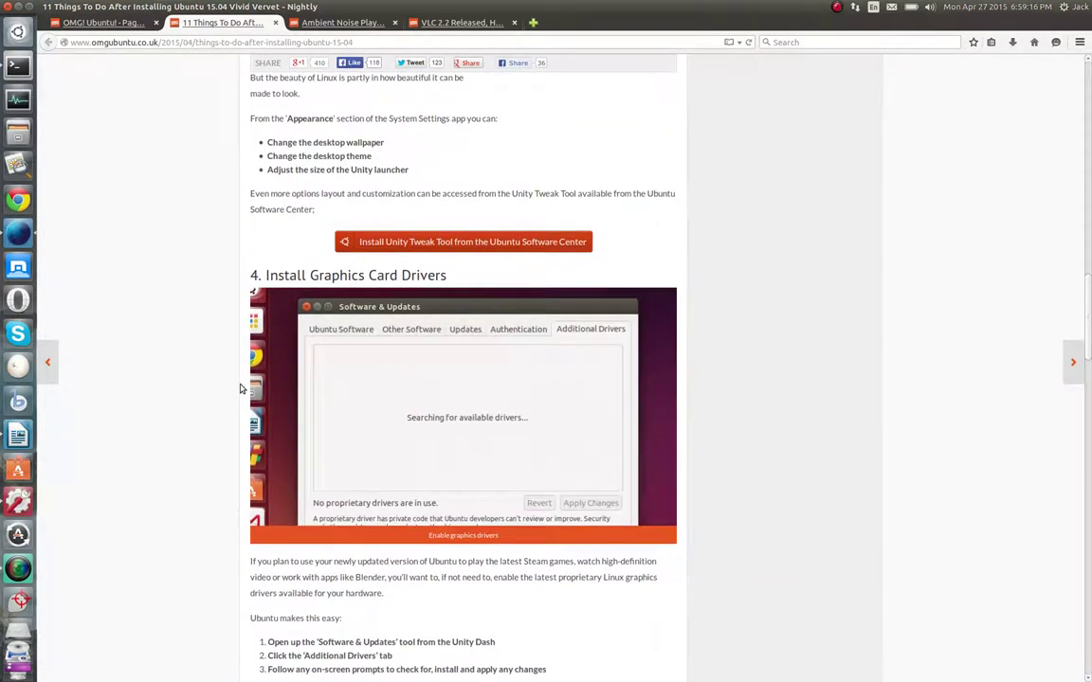
scroll(221, 390, "down", 8)
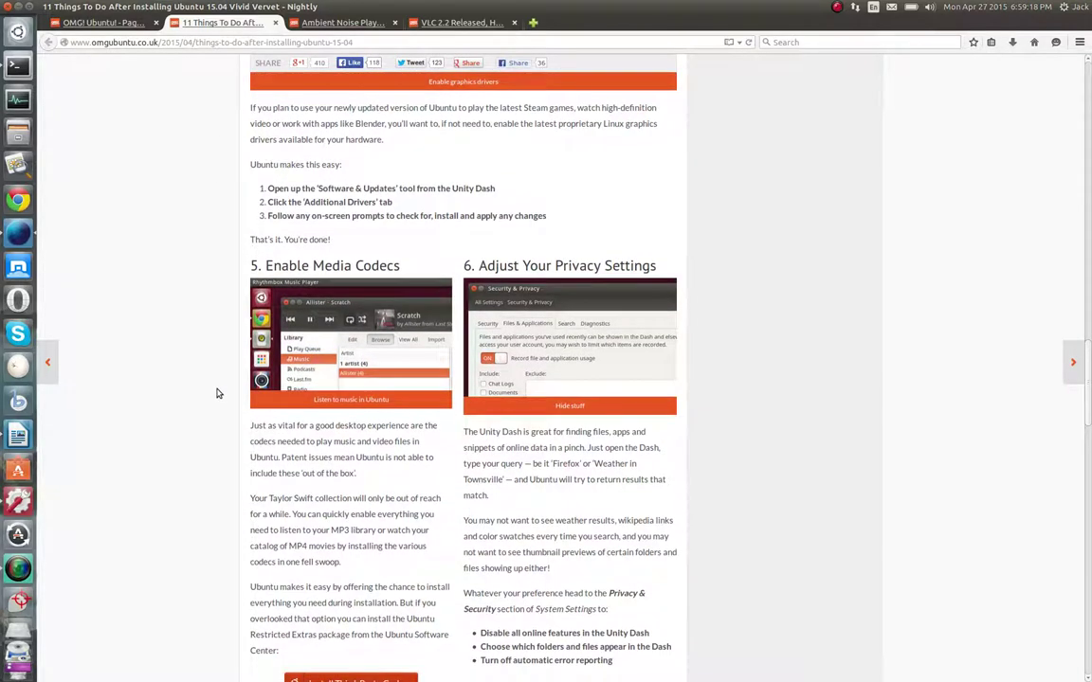
scroll(216, 393, "down", 2)
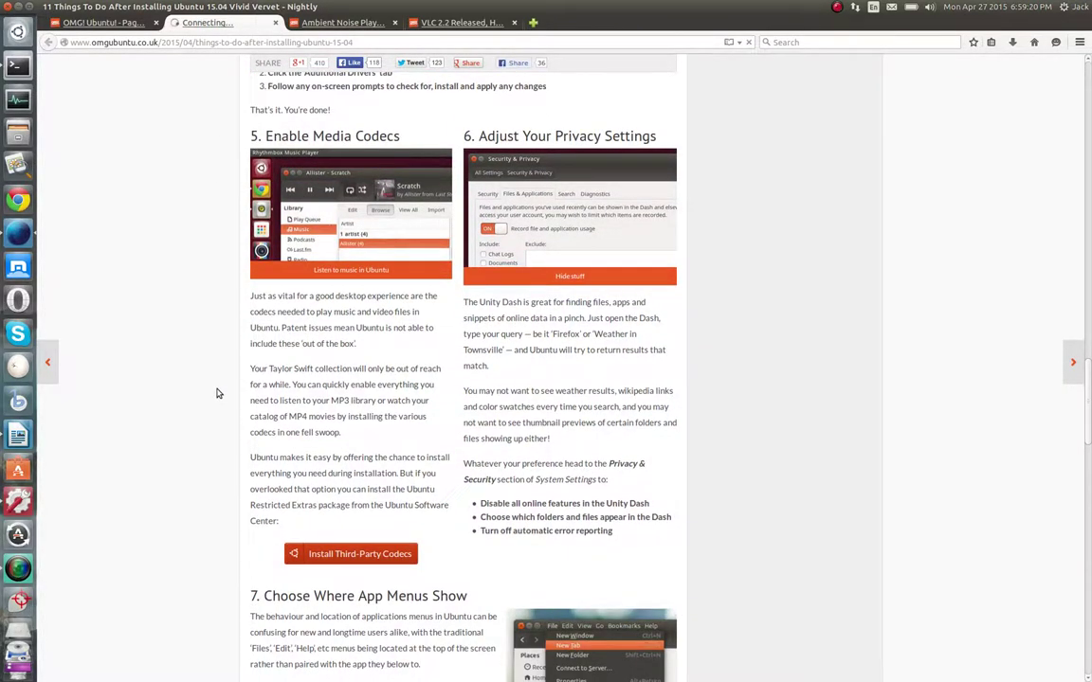
Read on to the Closing Thoughts and Related Posts, then close the article's tab
scroll(217, 393, "down", 3)
scroll(216, 394, "down", 7)
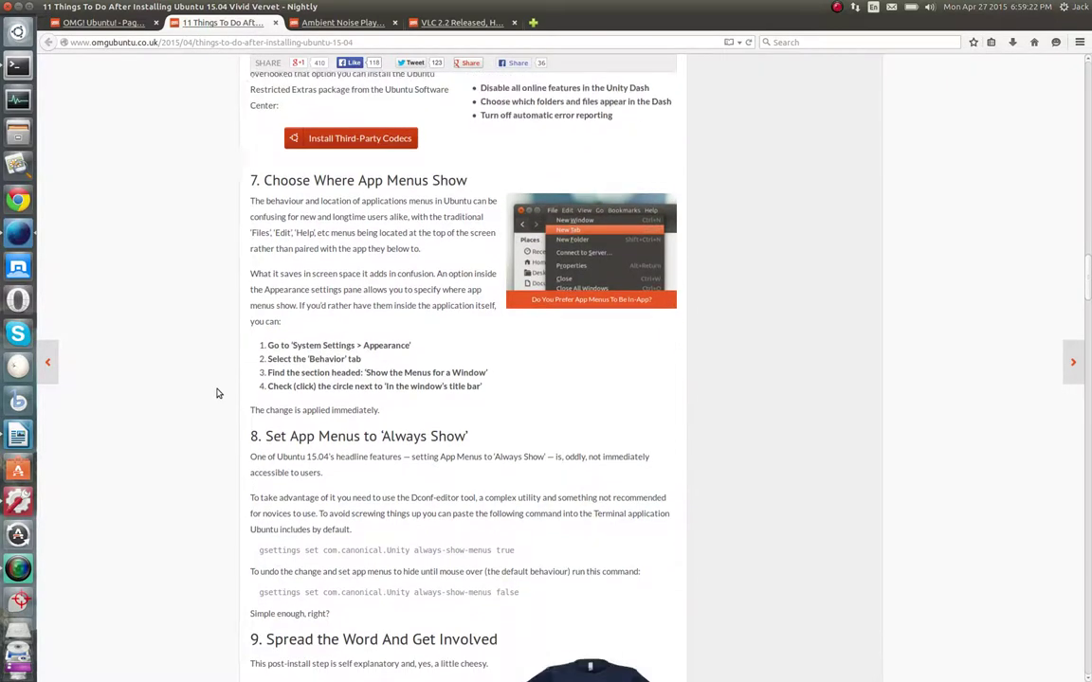
scroll(216, 393, "down", 5)
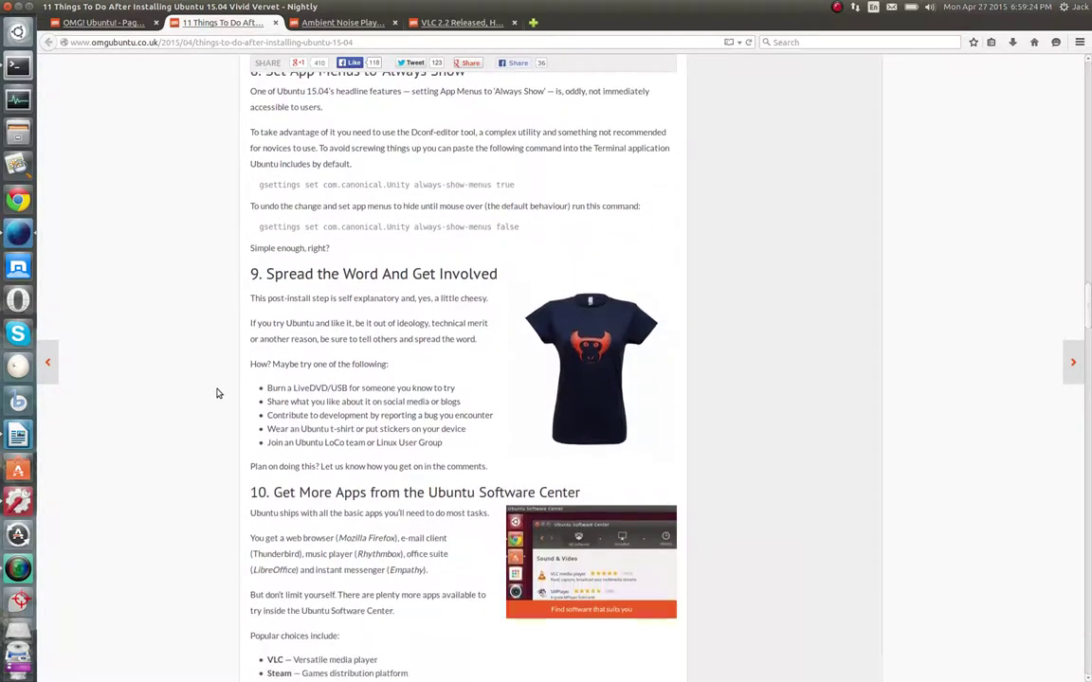
scroll(216, 393, "down", 10)
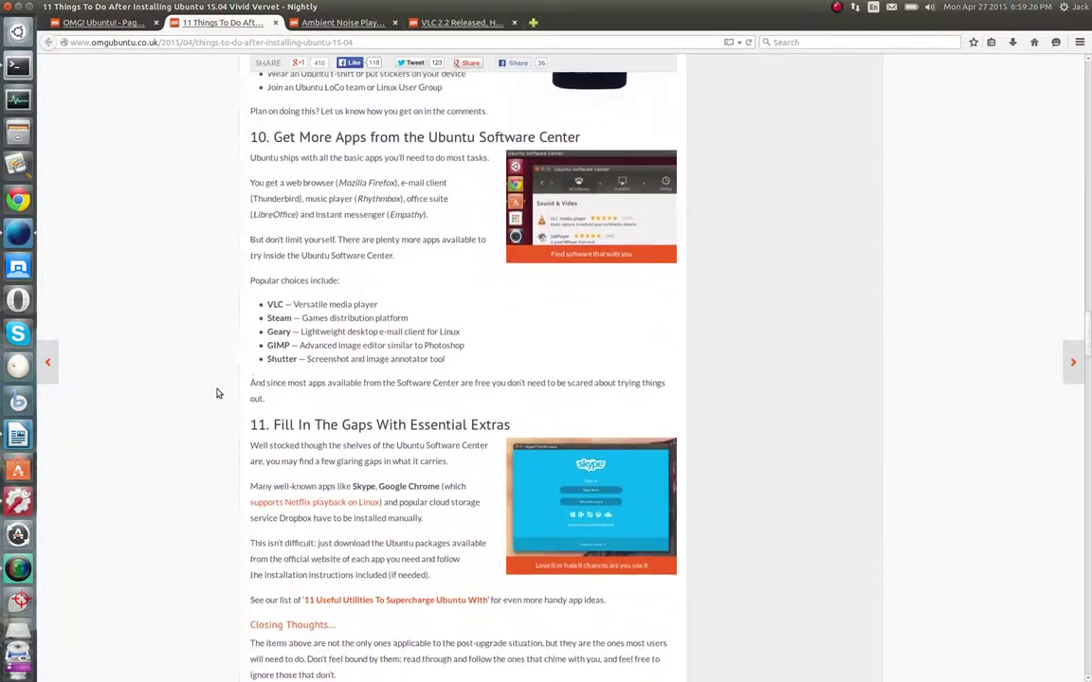
scroll(216, 394, "down", 1)
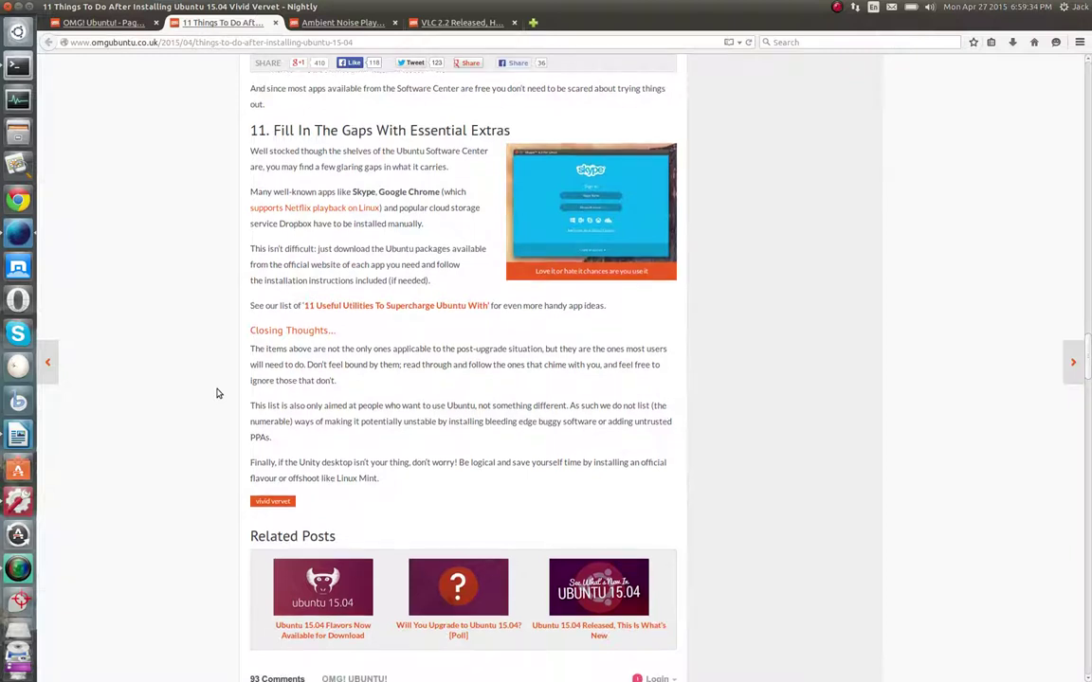
scroll(215, 372, "down", 1)
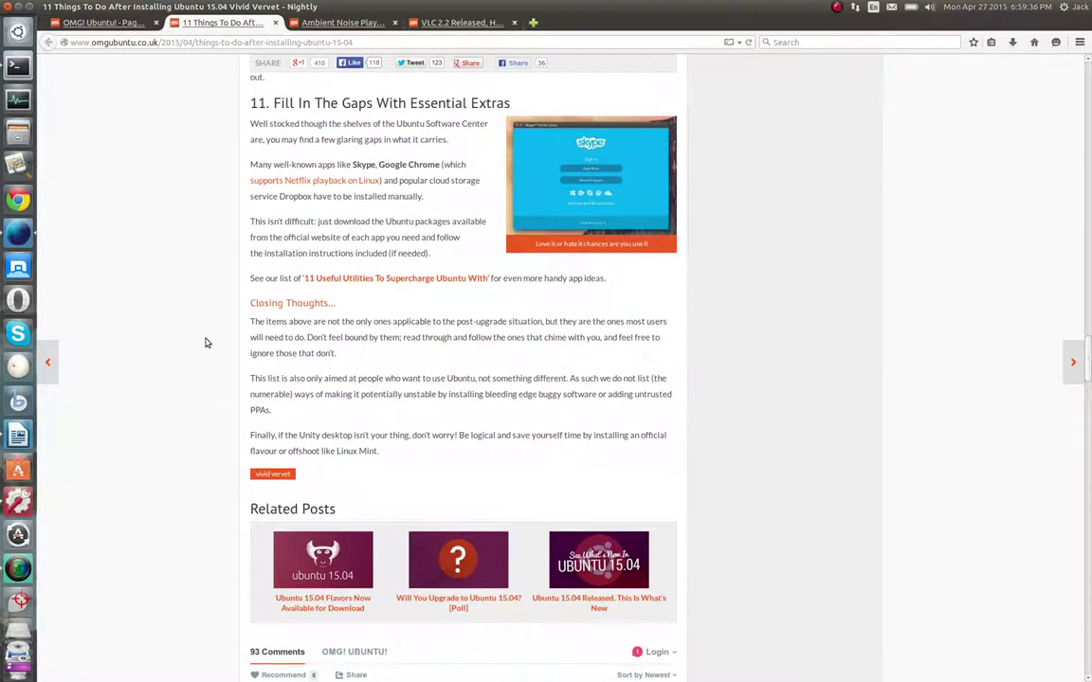
scroll(202, 349, "down", 1)
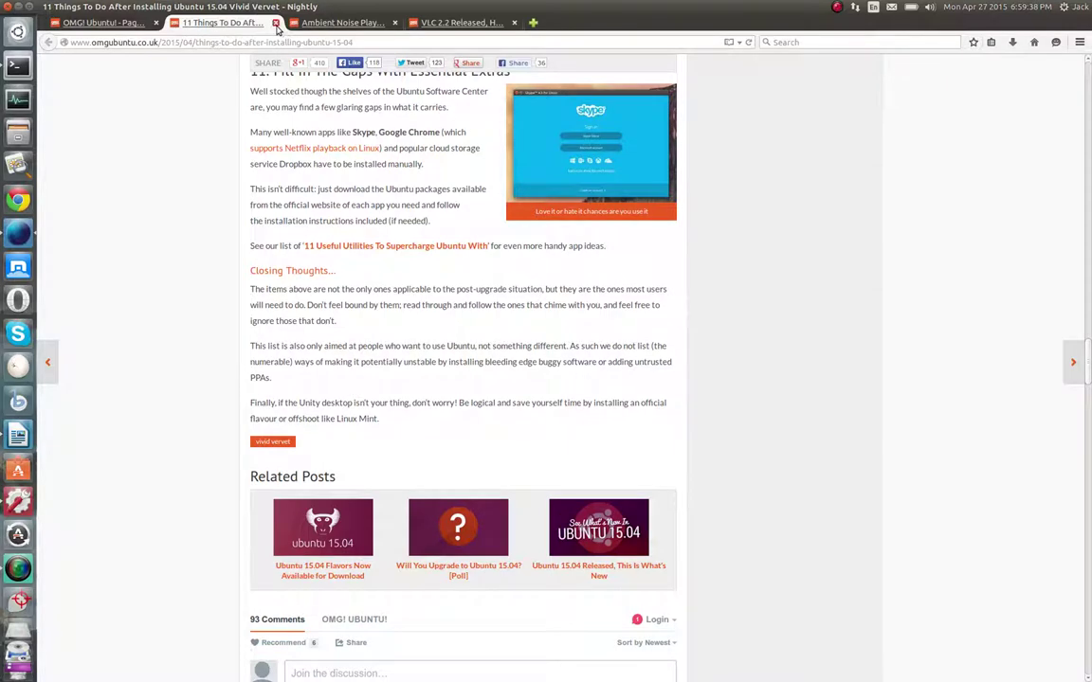
middle_click(247, 21)
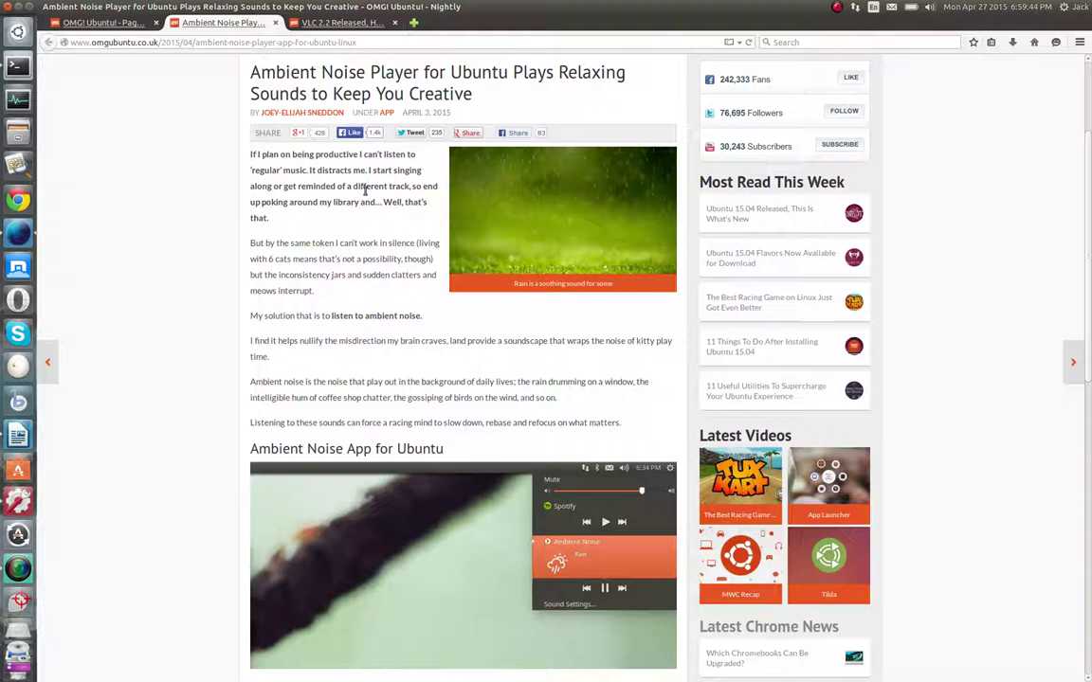
Read the Ambient Noise Player article down to its ANoise PPA install commands, then bring Terminal forward
scroll(293, 261, "down", 2)
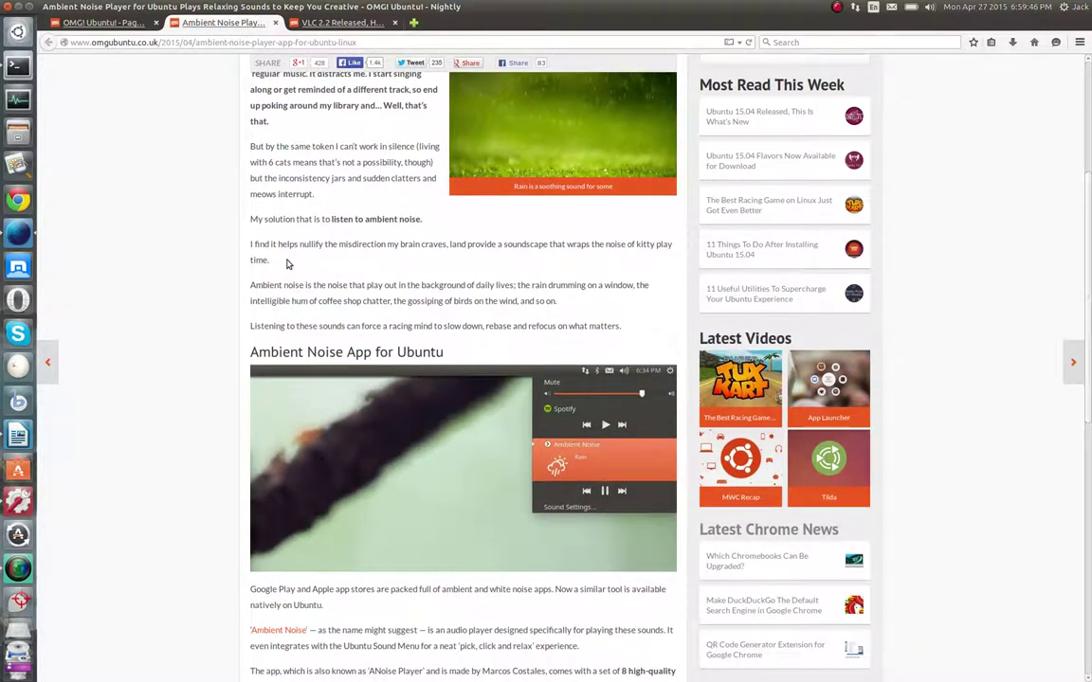
scroll(285, 265, "down", 3)
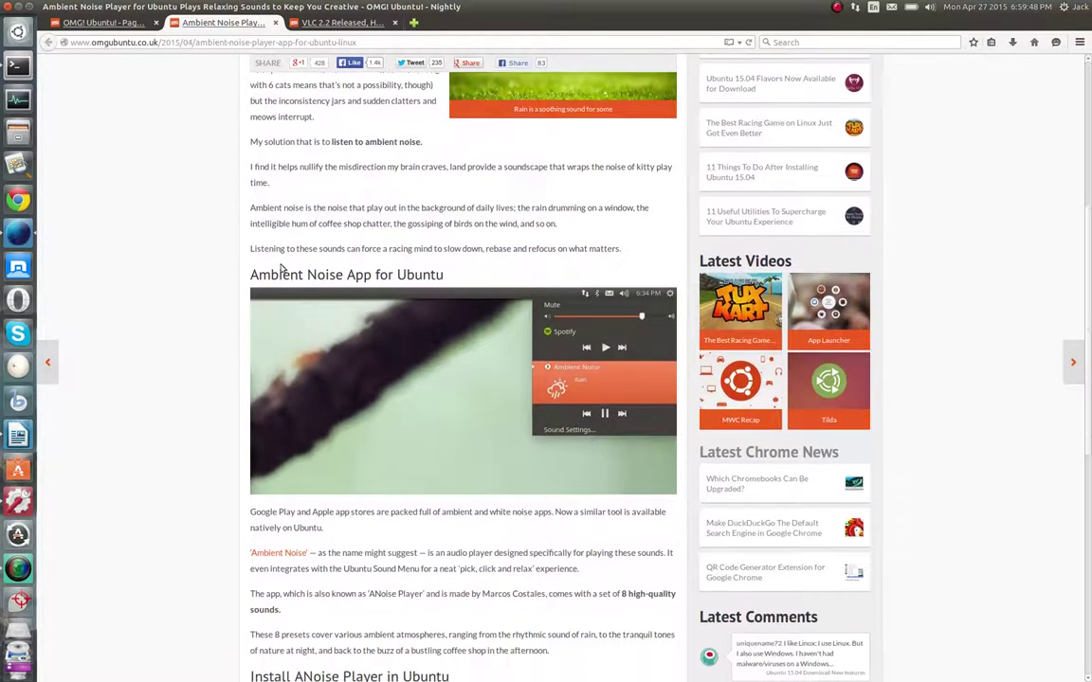
scroll(280, 269, "down", 3)
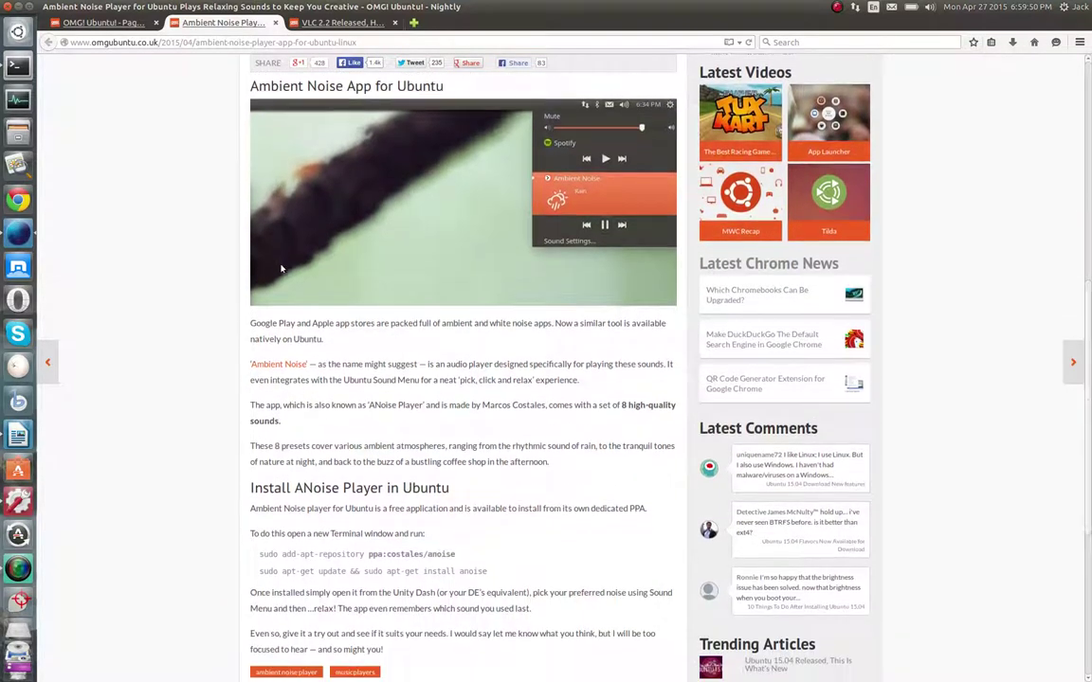
scroll(280, 267, "down", 3)
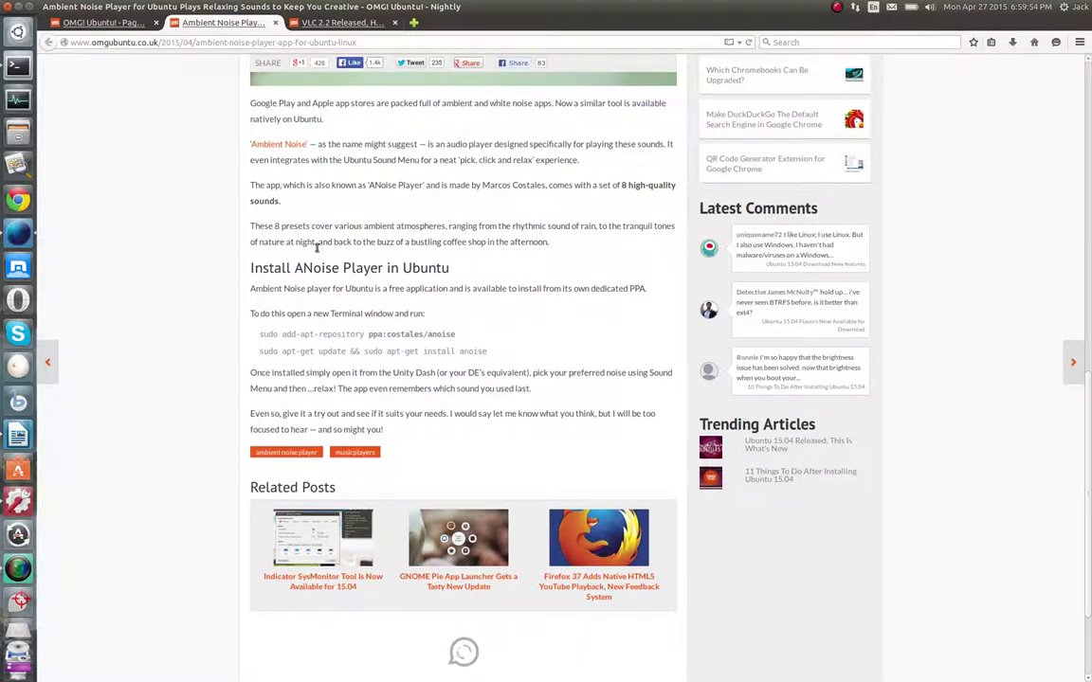
scroll(281, 266, "down", 2)
scroll(209, 250, "down", 1)
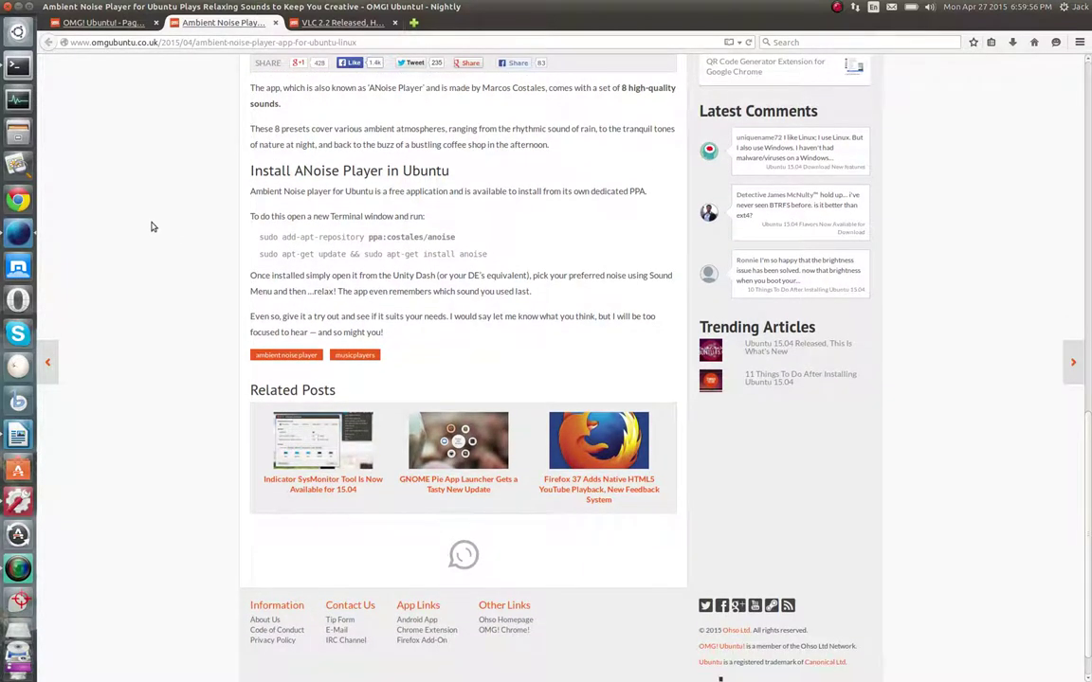
left_click(19, 66)
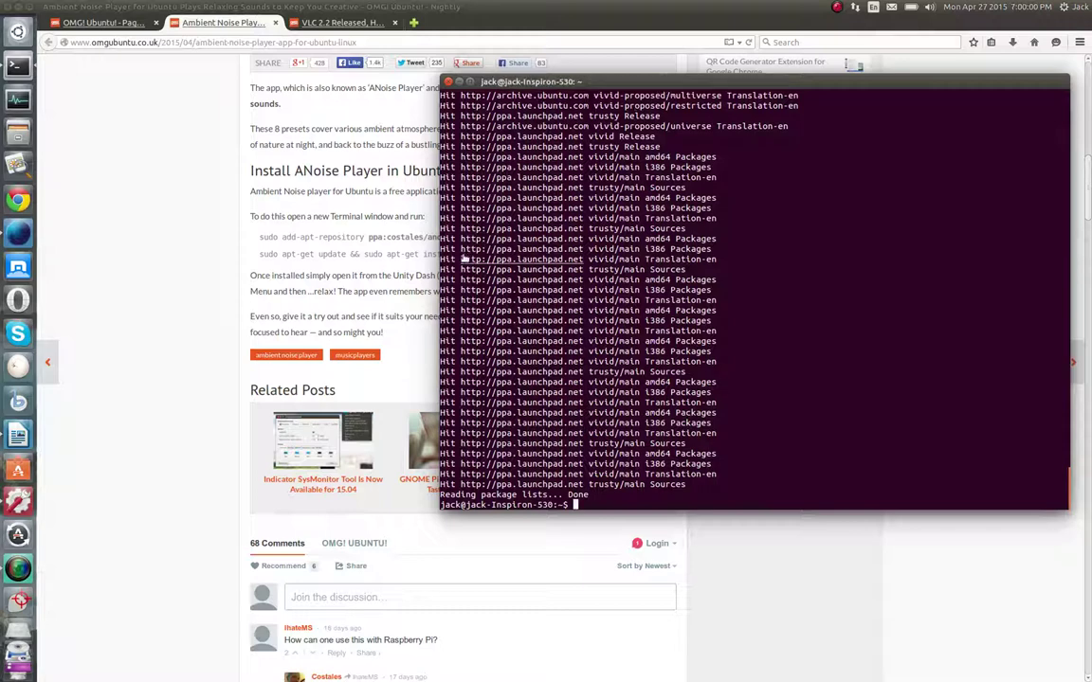
Narrow the Terminal window and shift it slightly right and down beside the install commands
left_click_drag(440, 265, 769, 263)
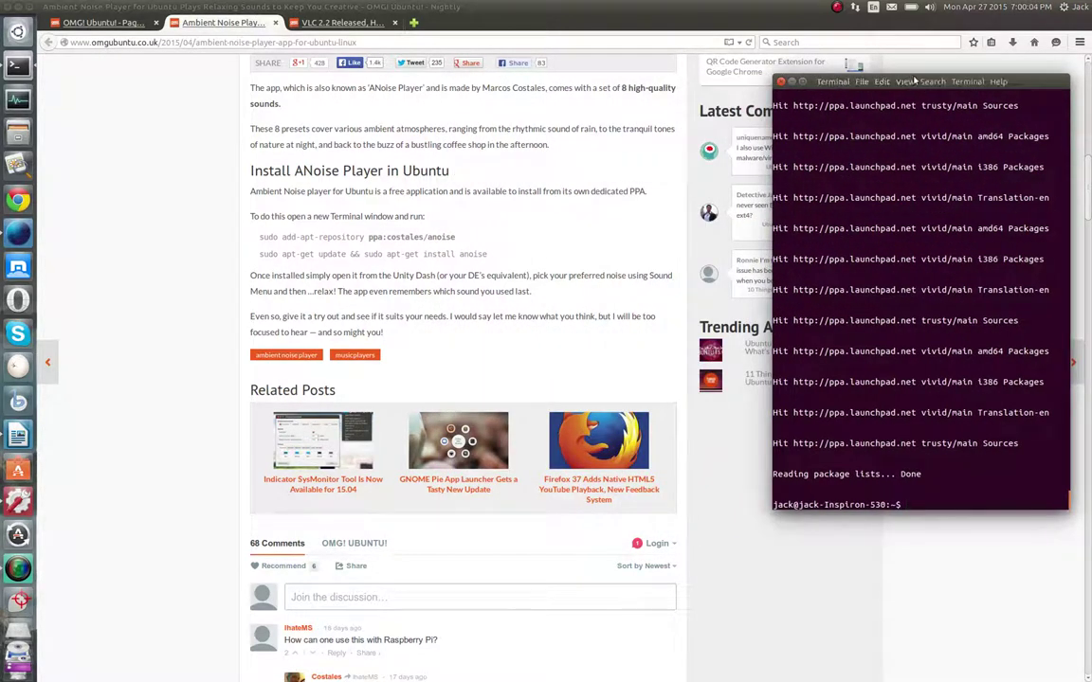
left_click_drag(1014, 87, 1061, 109)
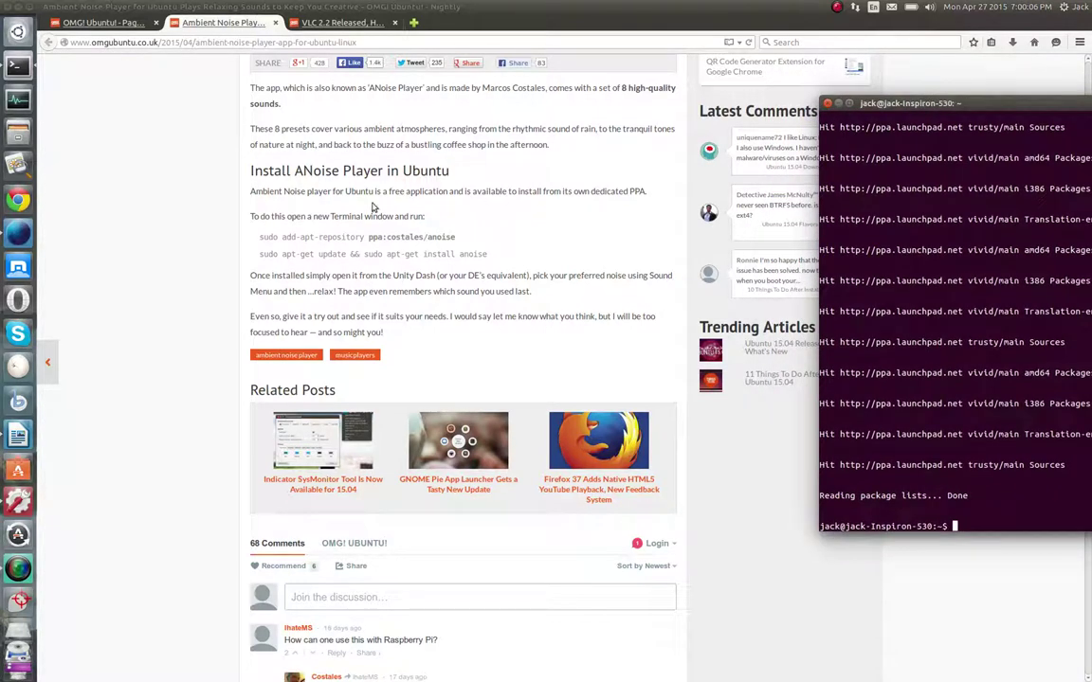
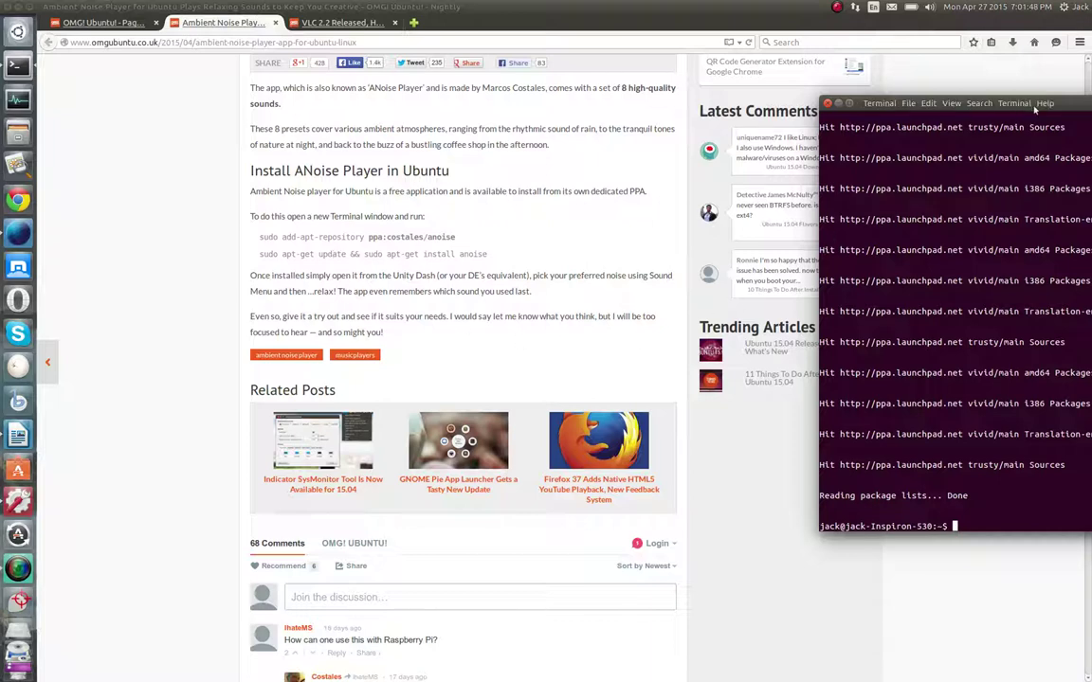
Move the Terminal window further left over the ANoise Player article
left_click_drag(1074, 104, 865, 95)
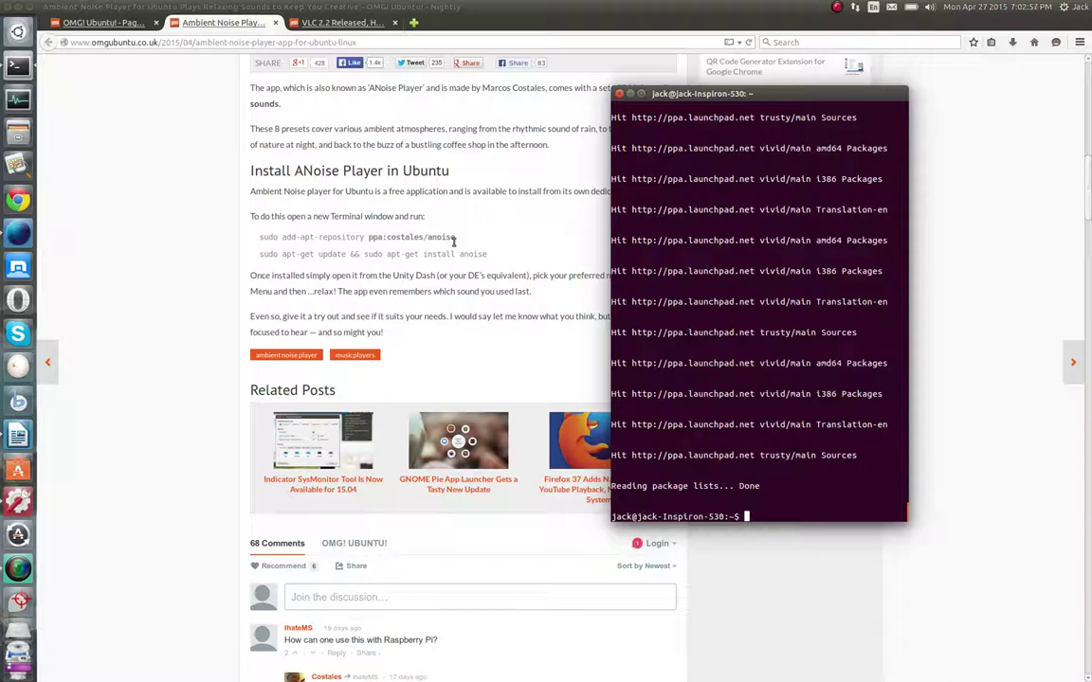
Copy the add-apt-repository command from the ANoise Player install instructions
left_click(281, 237)
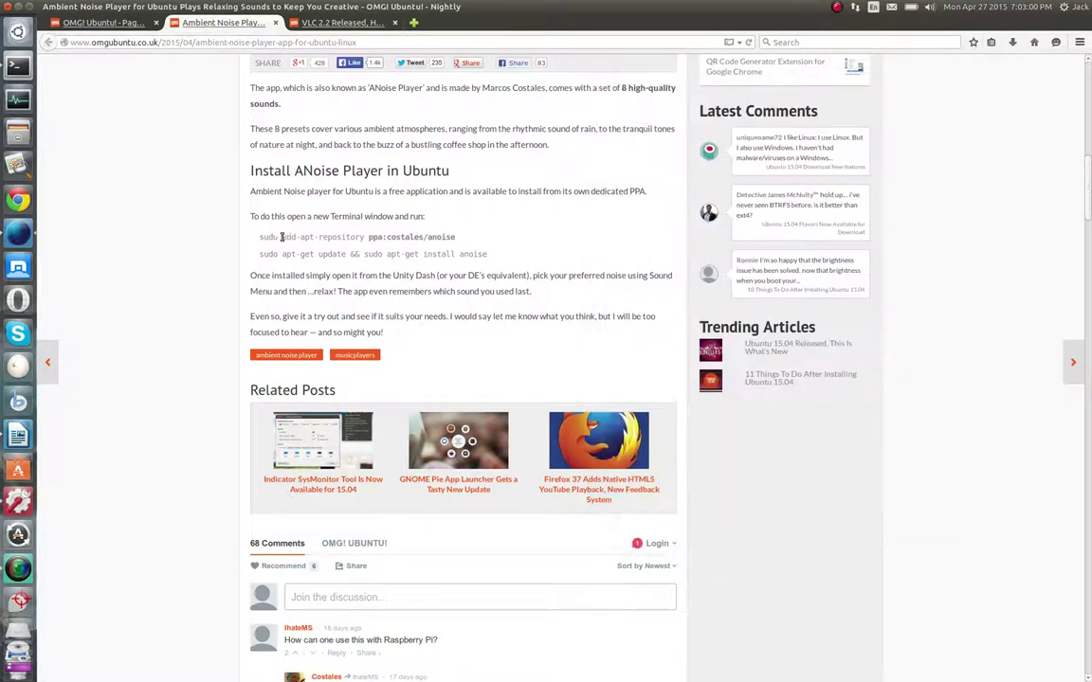
left_click_drag(260, 236, 504, 261)
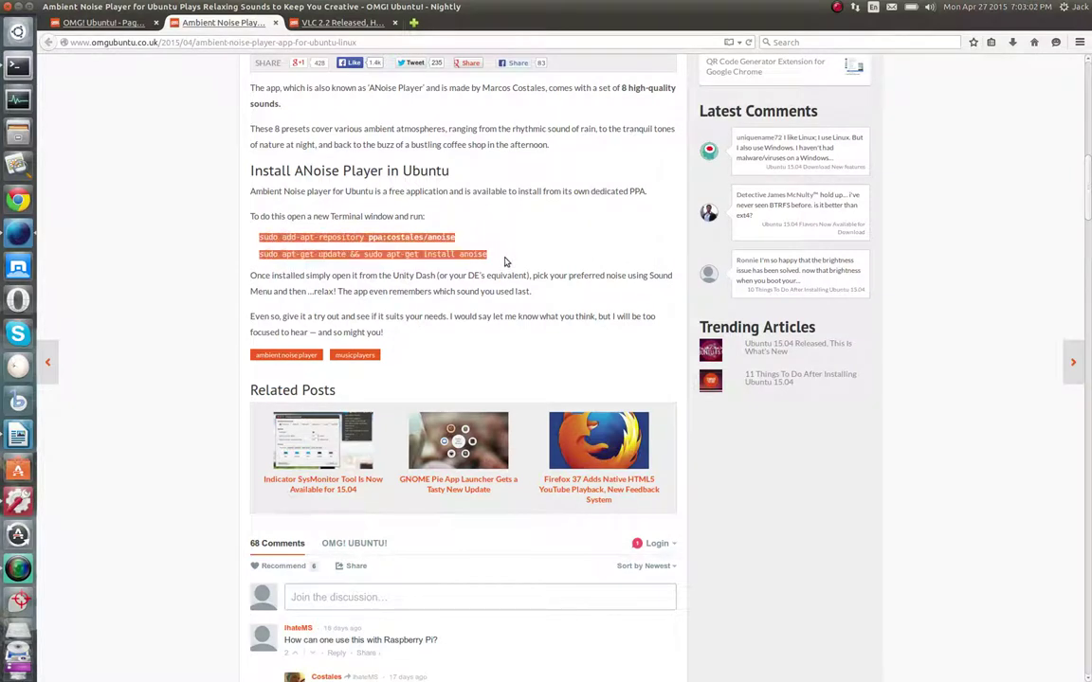
left_click(325, 239)
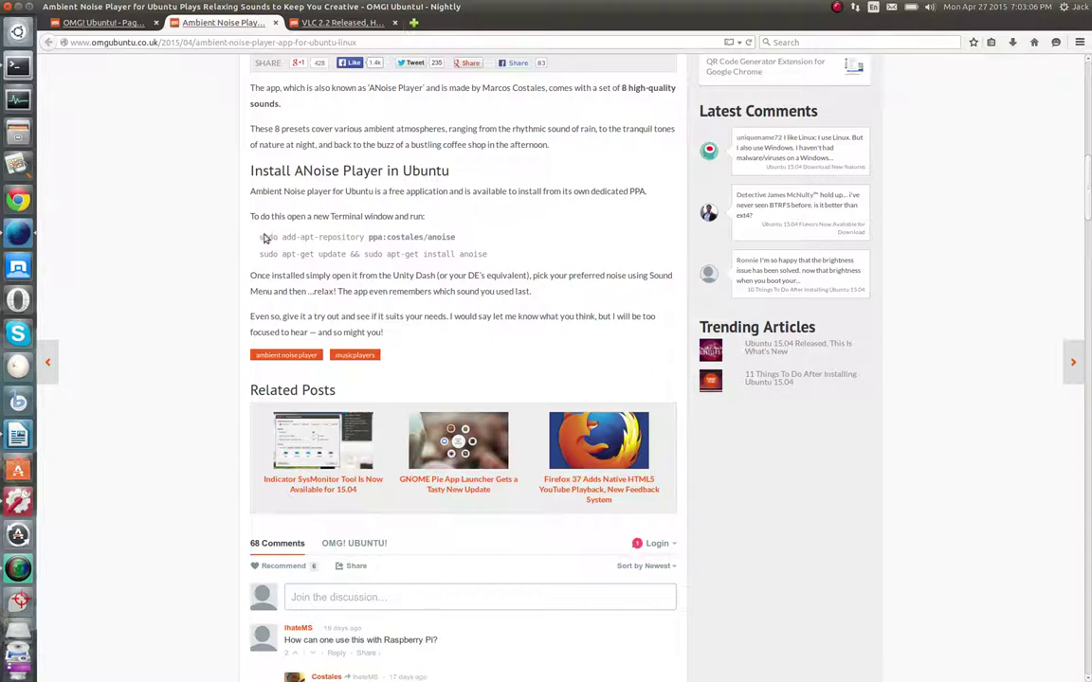
left_click_drag(262, 237, 456, 238)
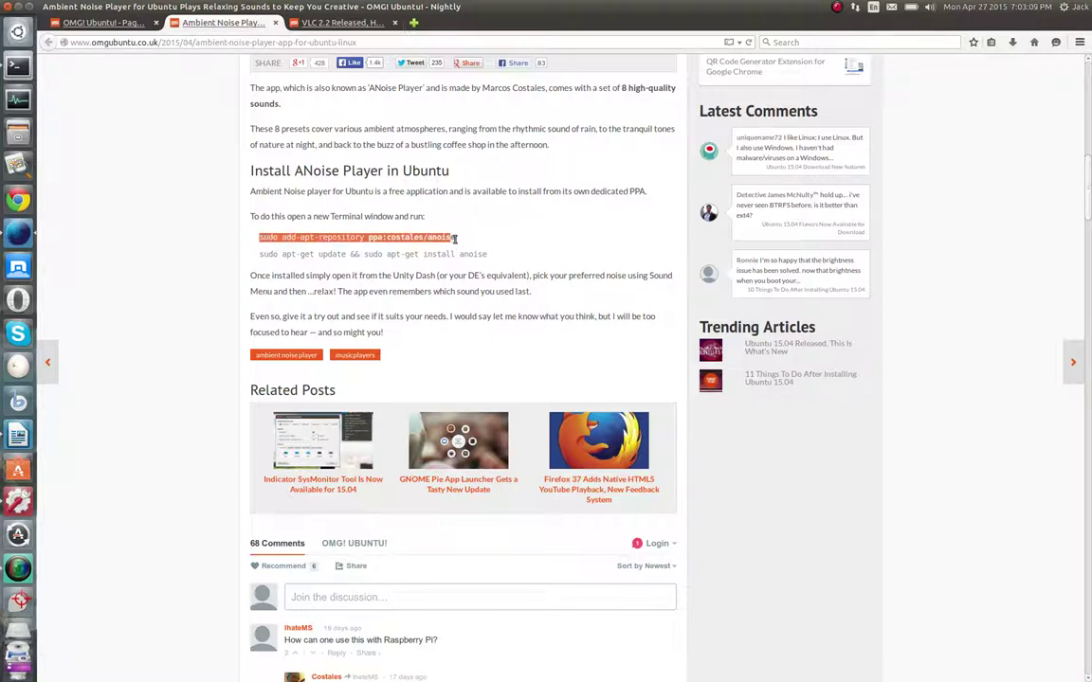
left_click(254, 243)
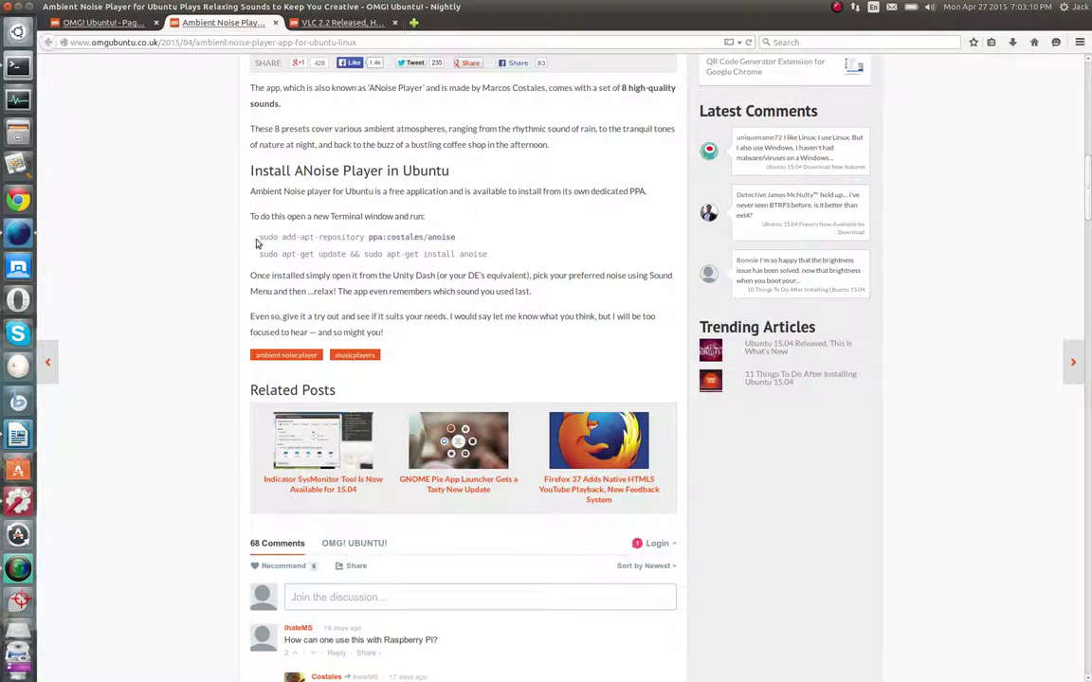
left_click_drag(259, 237, 465, 237)
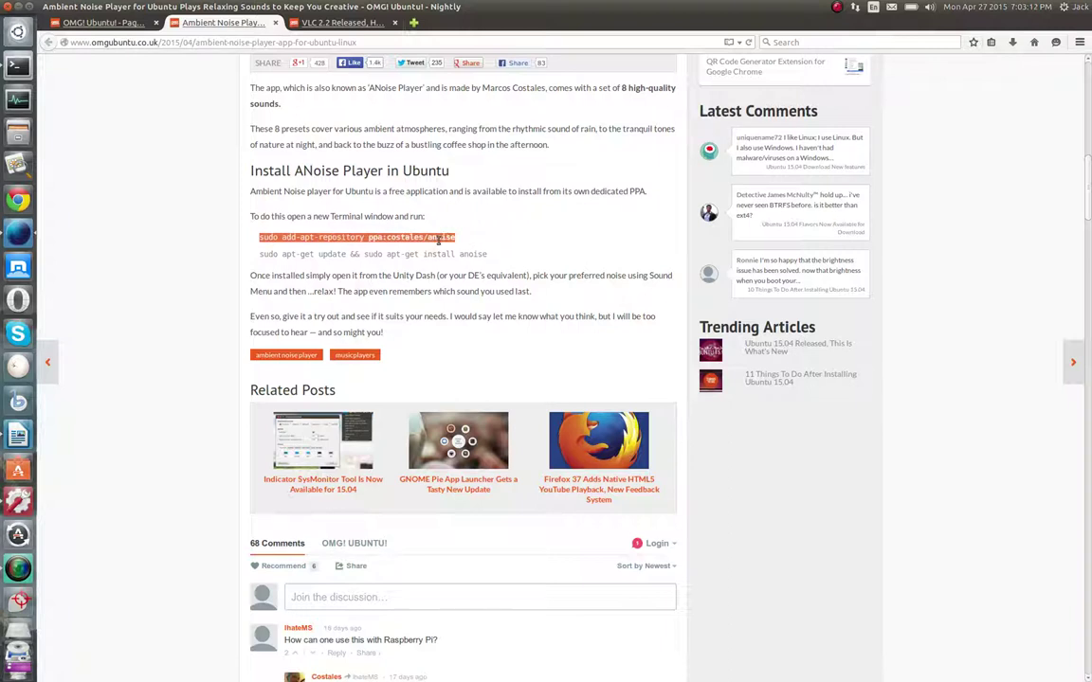
right_click(438, 241)
left_click(456, 247)
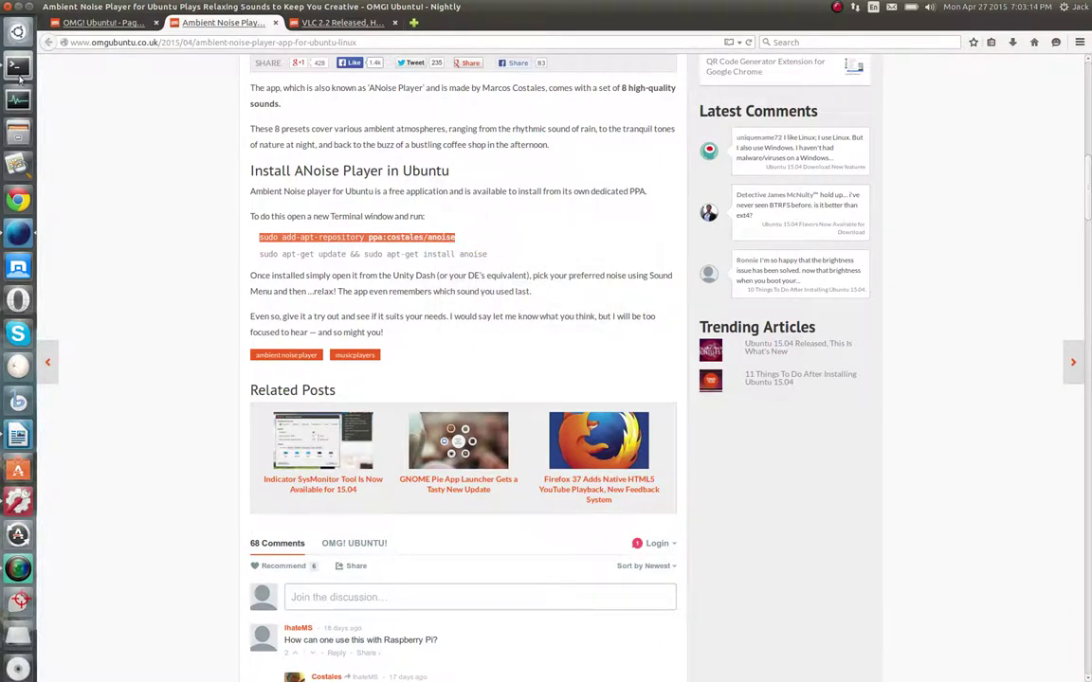
Move the Terminal to the lower right and paste the command at its prompt, trimming the end
left_click(18, 68)
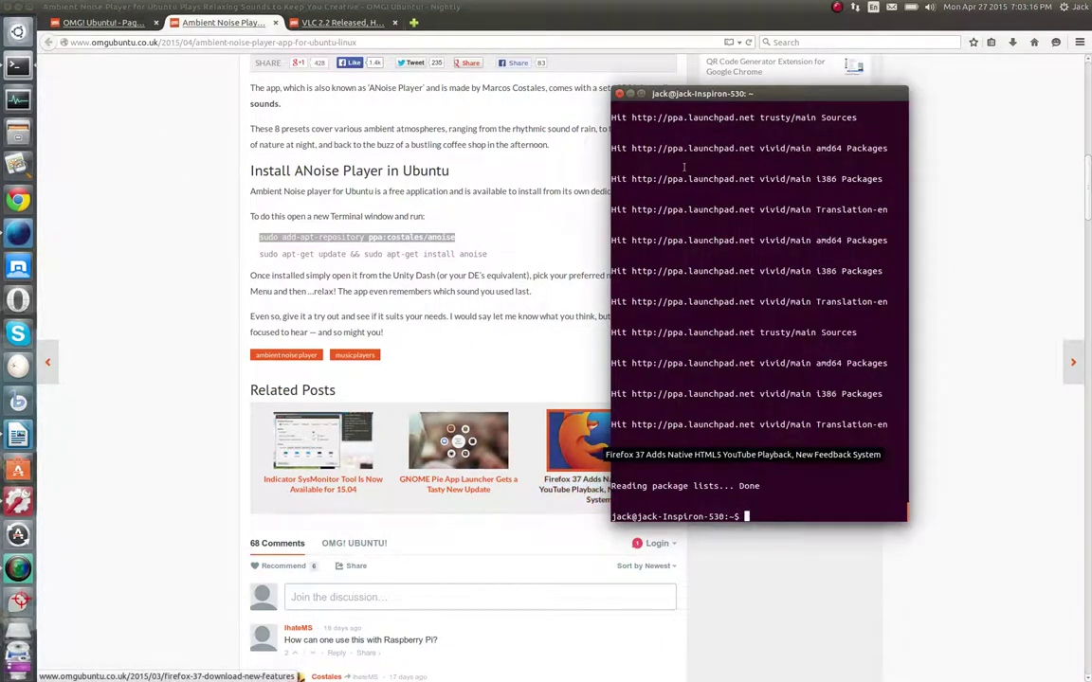
left_click_drag(720, 93, 712, 677)
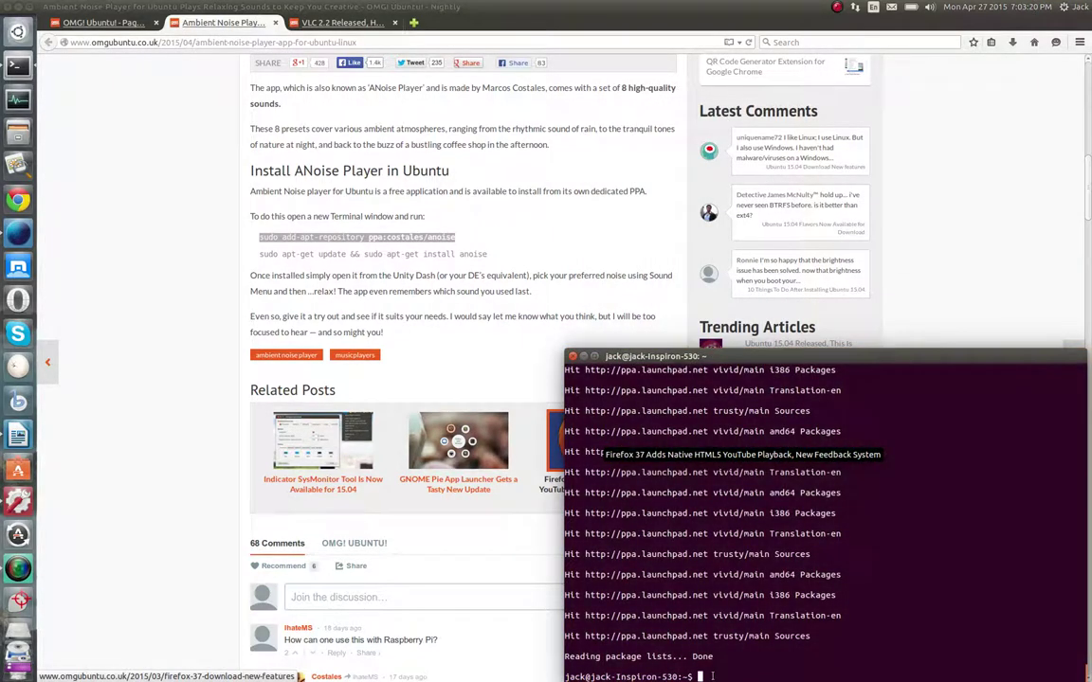
right_click(714, 677)
mouse_move(760, 634)
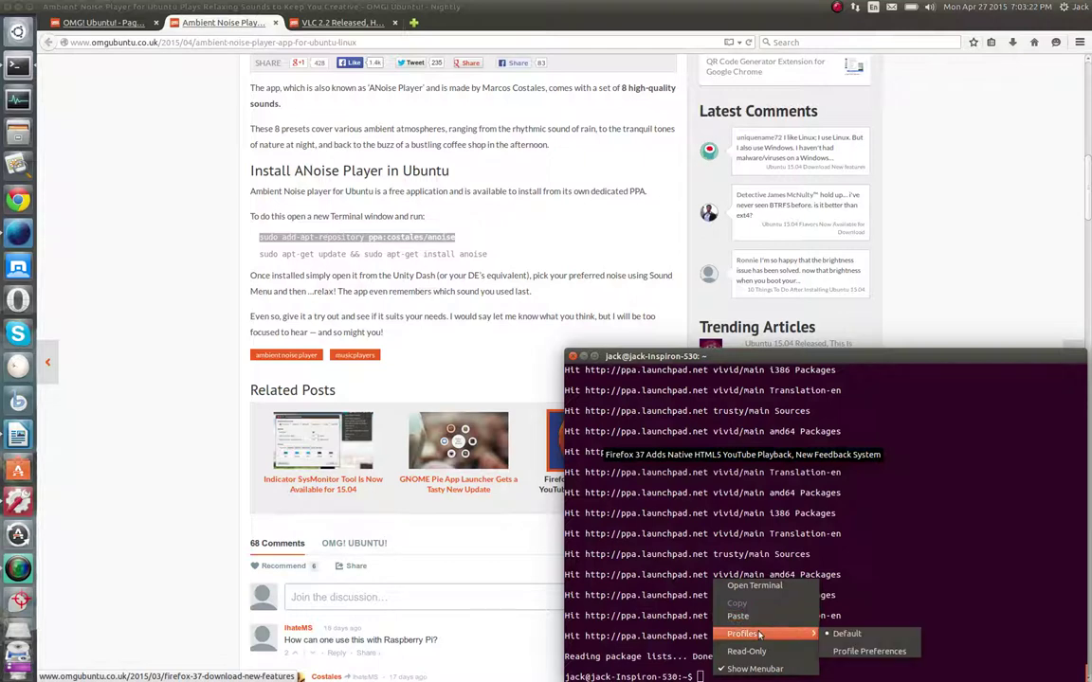
left_click(738, 616)
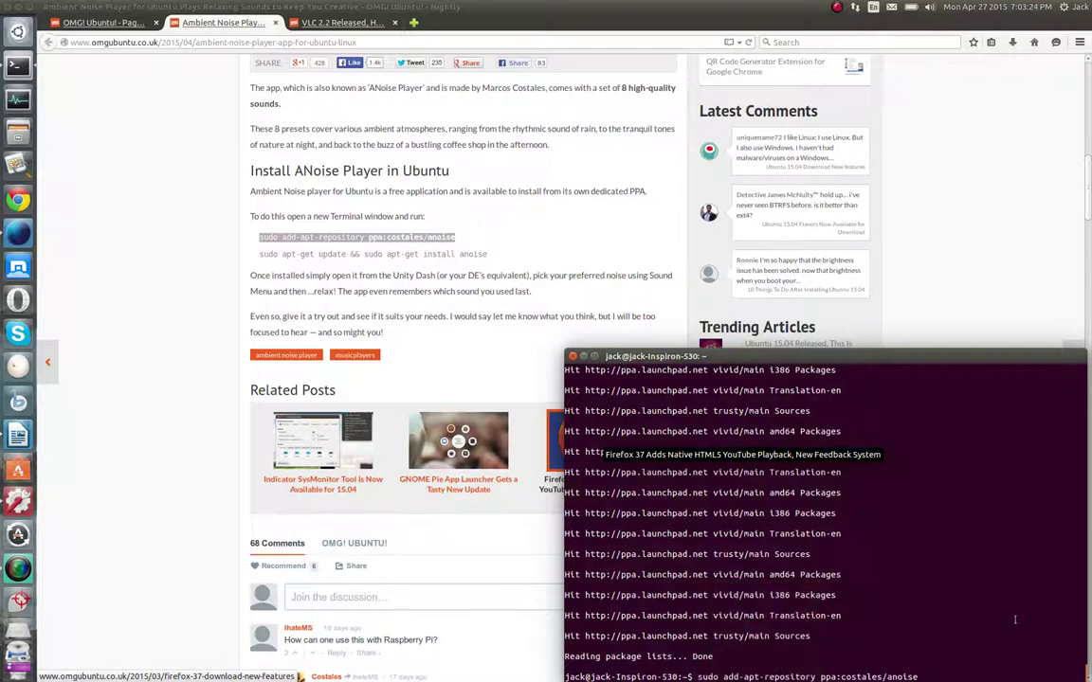
key("BackSpace")
key("BackSpace")
key("BackSpace")
key("BackSpace")
key("BackSpace")
key("BackSpace")
key("BackSpace")
key("BackSpace")
key("BackSpace")
key("BackSpace")
key("BackSpace")
key("BackSpace")
key("BackSpace")
key("BackSpace")
key("BackSpace")
key("BackSpace")
key("BackSpace")
key("BackSpace")
key("BackSpace")
key("BackSpace")
key("BackSpace")
key("BackSpace")
key("BackSpace")
key("BackSpace")
key("BackSpace")
key("BackSpace")
key("BackSpace")
key("BackSpace")
key("BackSpace")
key("BackSpace")
key("BackSpace")
key("BackSpace")
key("BackSpace")
key("BackSpace")
key("BackSpace")
key("BackSpace")
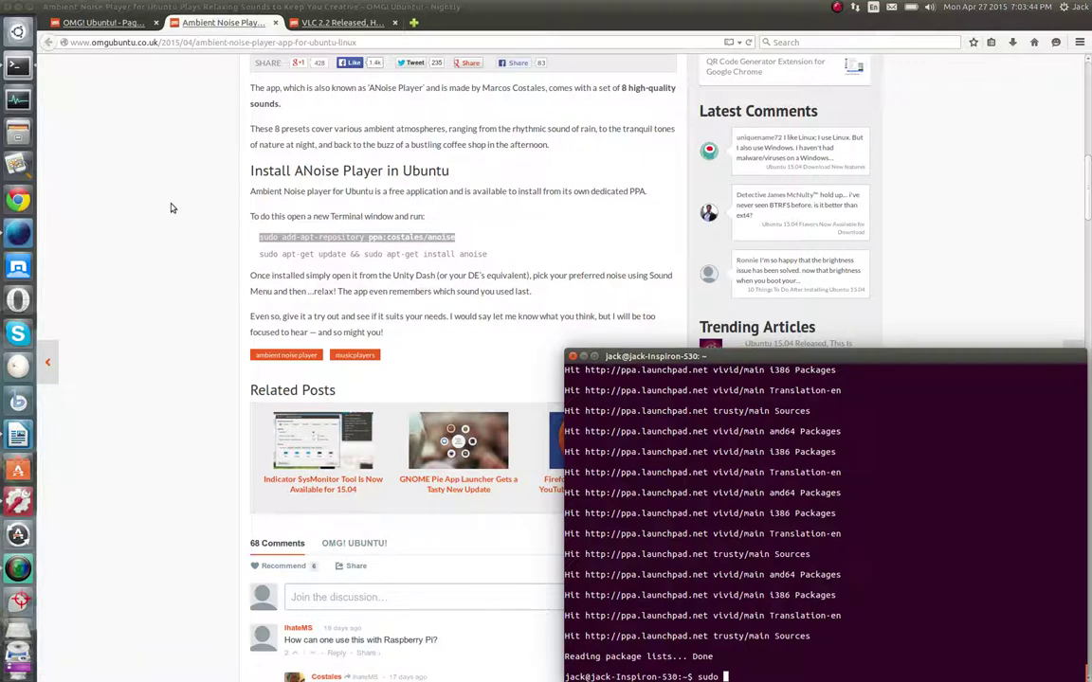
Run sudo add-apt-repository ppa:costales/anoise in the Terminal
key("BackSpace")
key("BackSpace")
type("o")
type("add-apt-repository")
type("ppa")
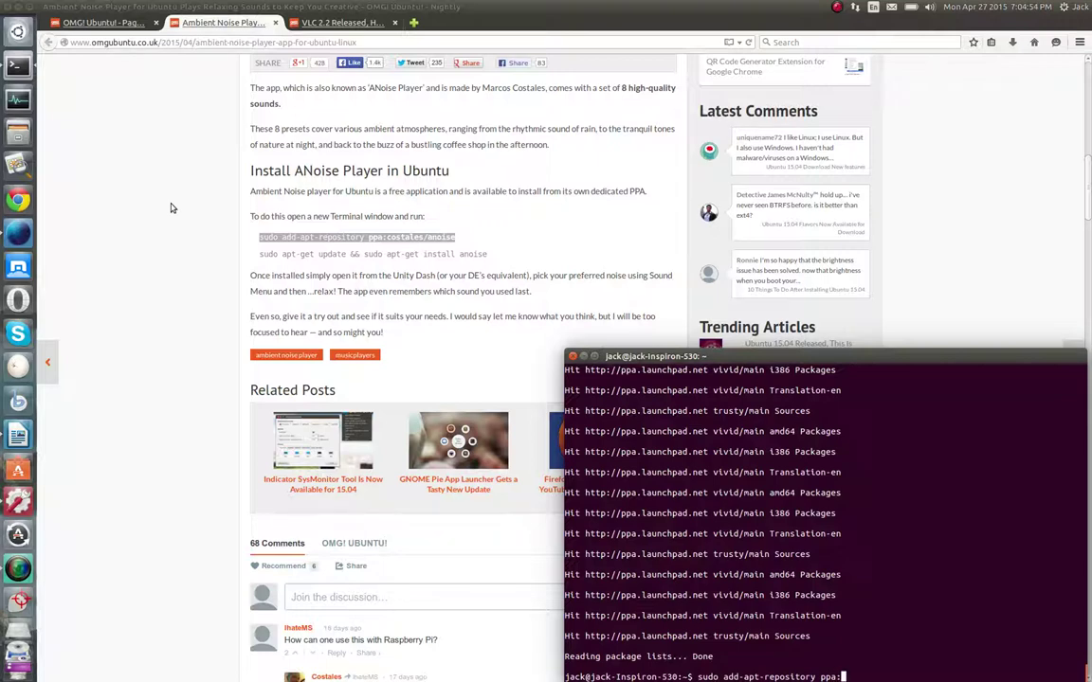
type(":costales/anoise")
key("Return")
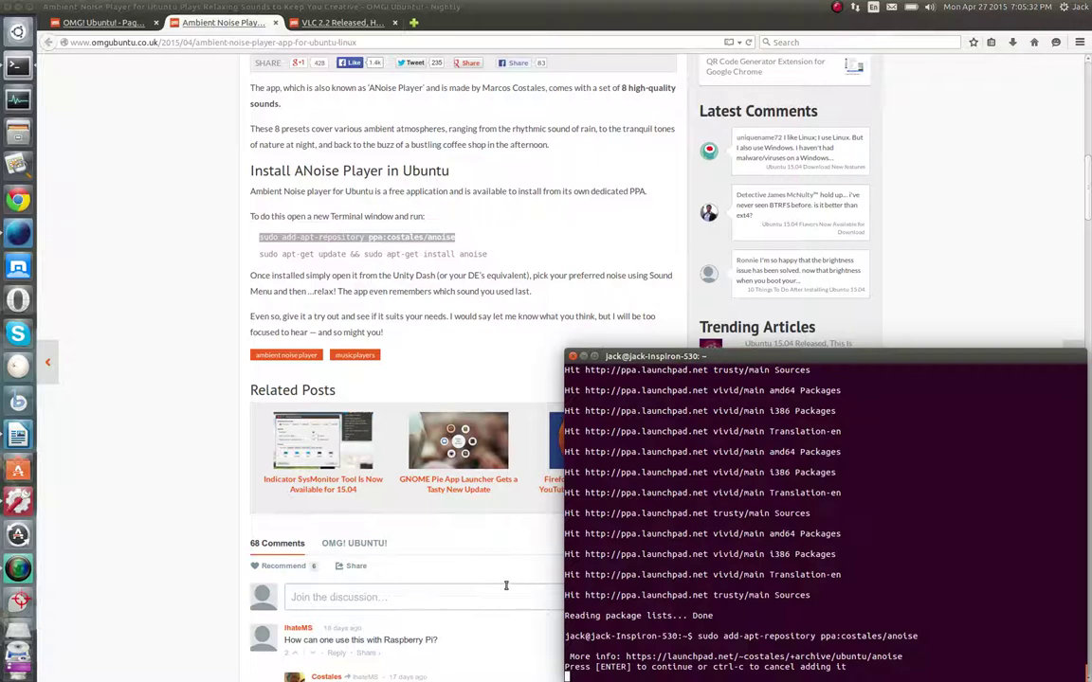
Confirm adding the ANoise PPA so its Costales signing key is imported
key("Return")
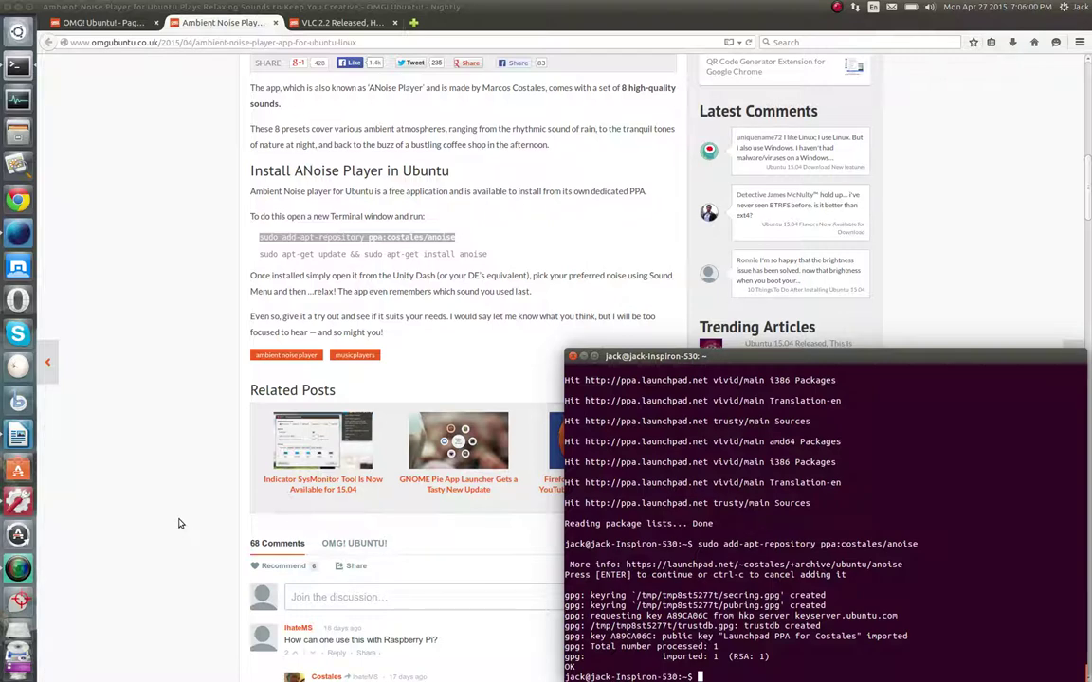
Review the article's apt-get update and install anoise commands, then start typing sudo in Terminal
left_click(329, 227)
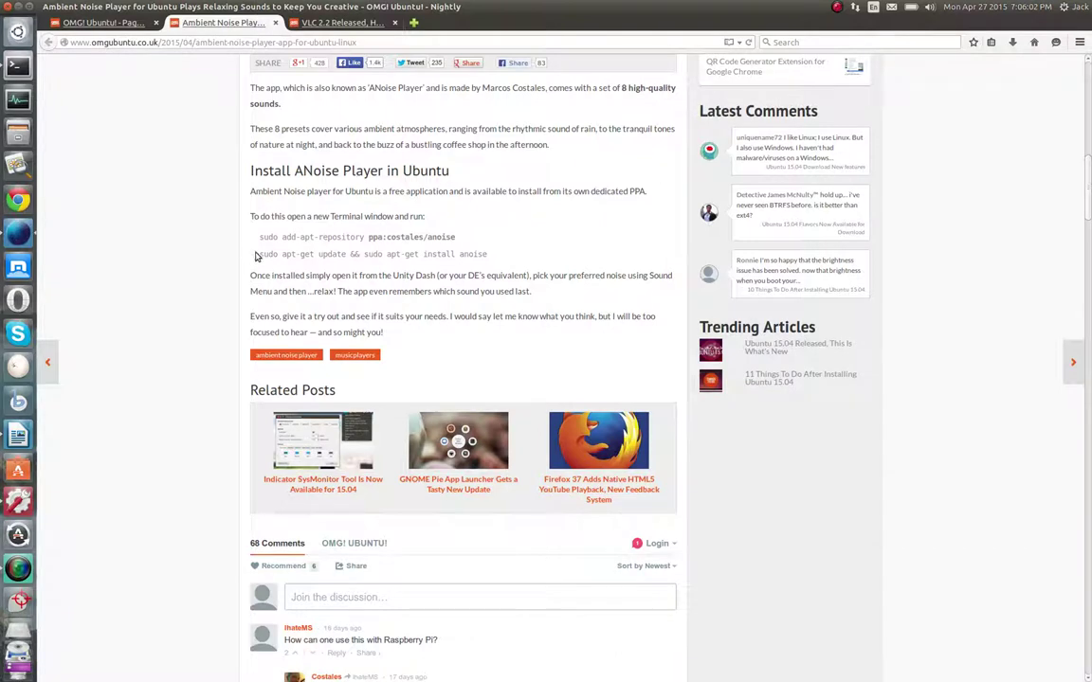
left_click_drag(254, 256, 349, 254)
left_click(351, 254)
left_click_drag(363, 256, 493, 258)
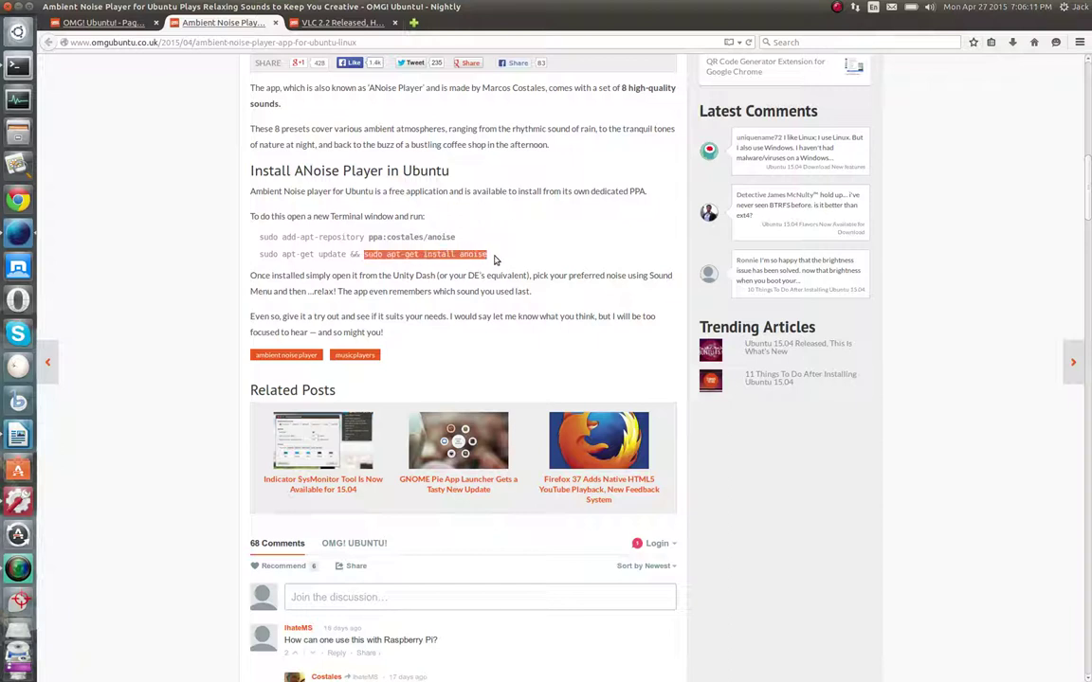
left_click(482, 255)
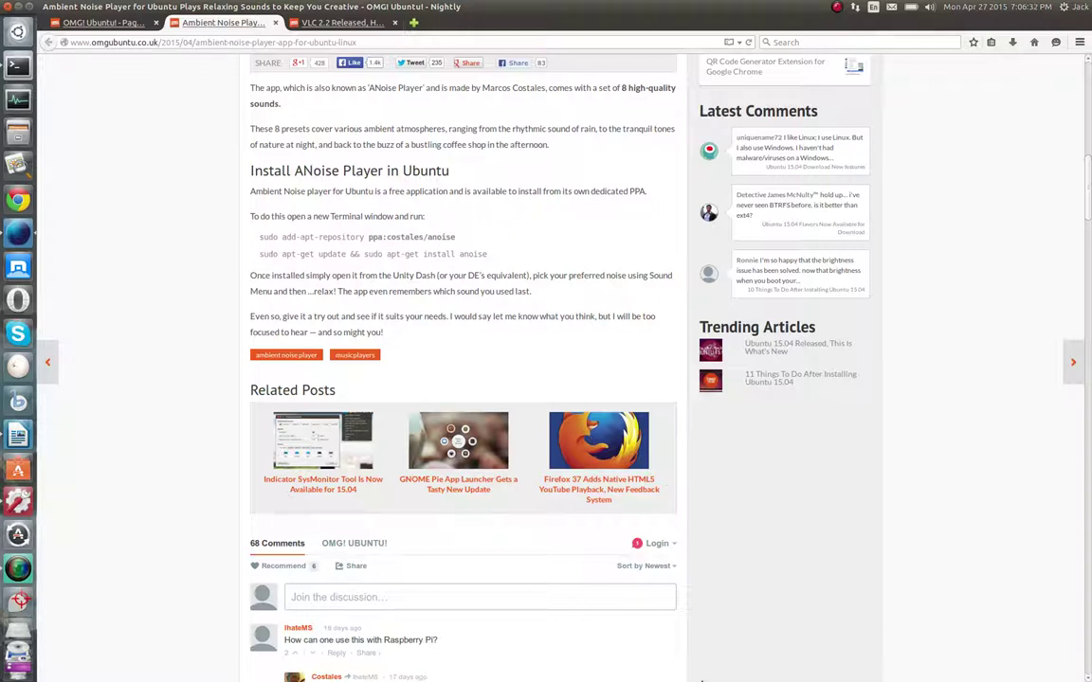
left_click(24, 68)
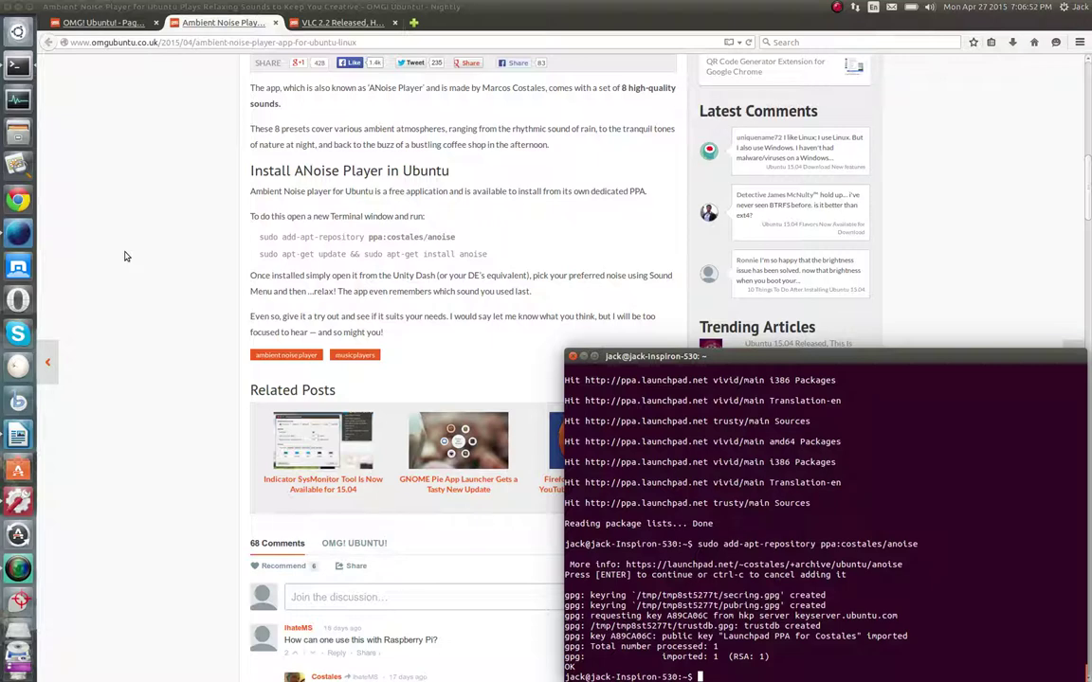
type("sudo")
Run sudo apt-get update, then begin typing sudo apt-get install at the new prompt
type("apt-get update")
key("Return")
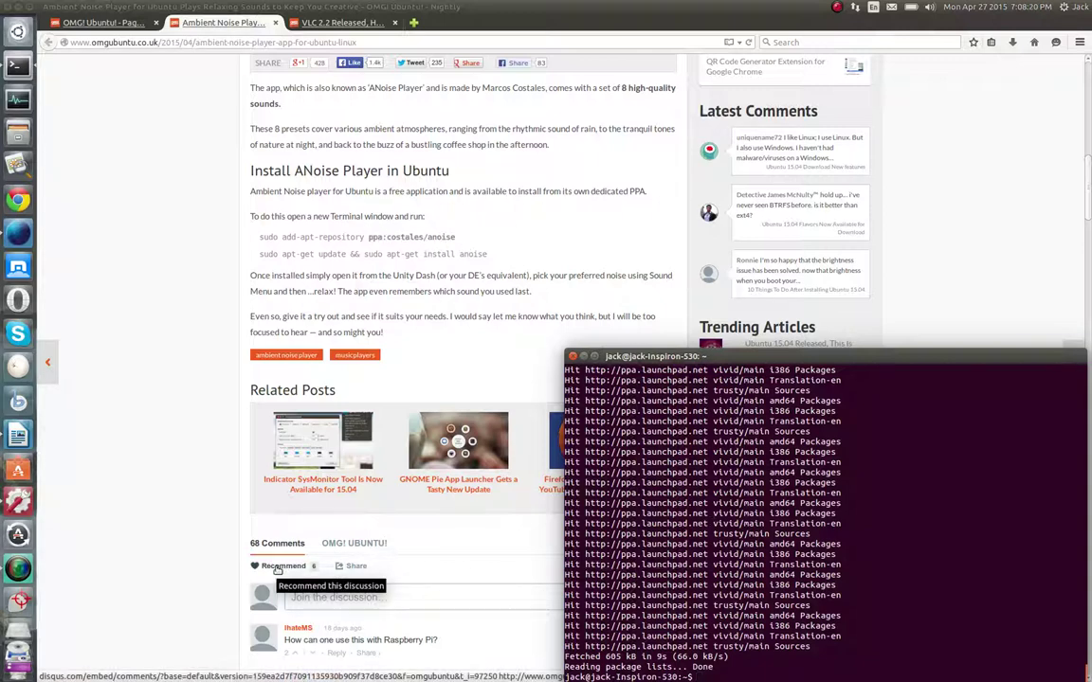
type("sudo apt-get install")
Install anoise with apt-get and answer y to download the four packages (78.0 MB)
type("anoi")
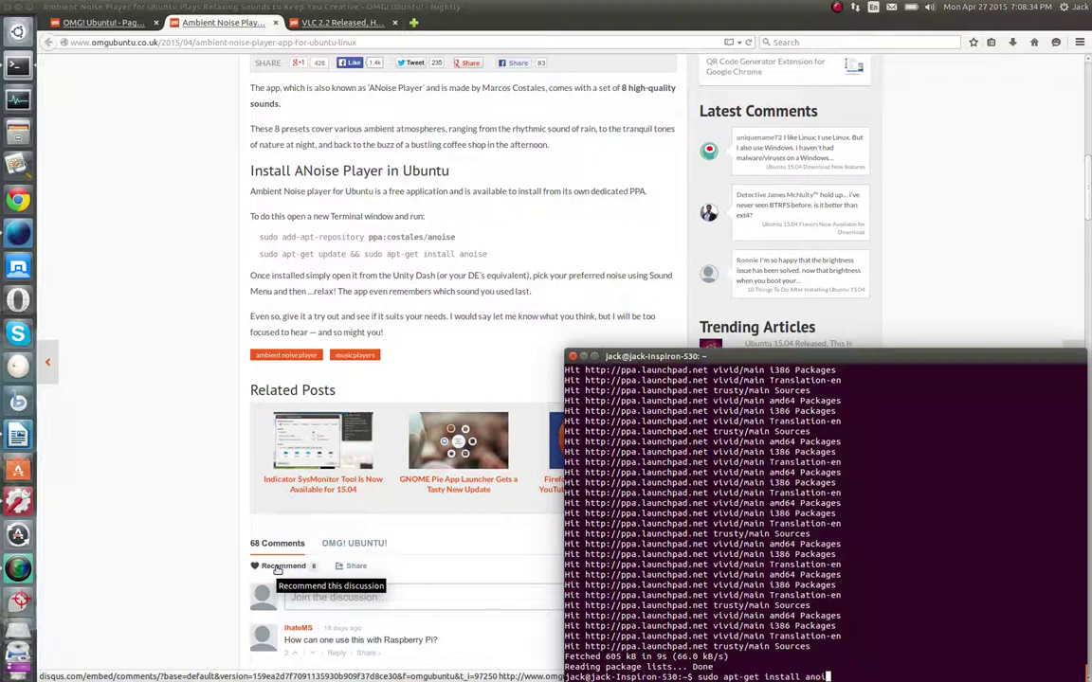
type("se")
key("Return")
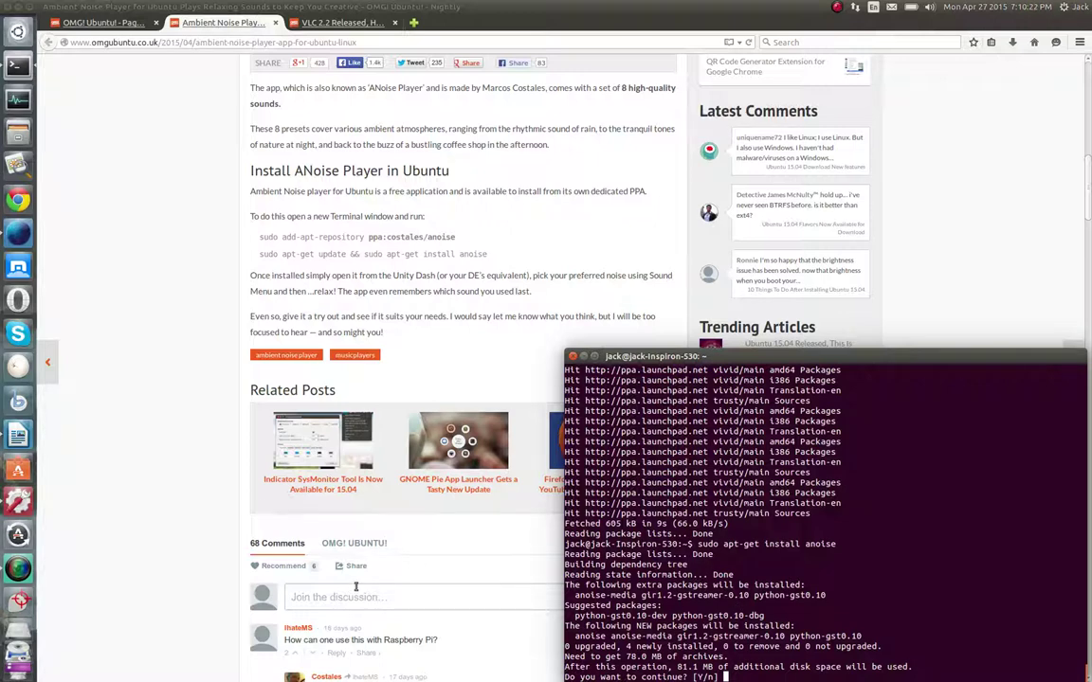
type("y")
key("Return")
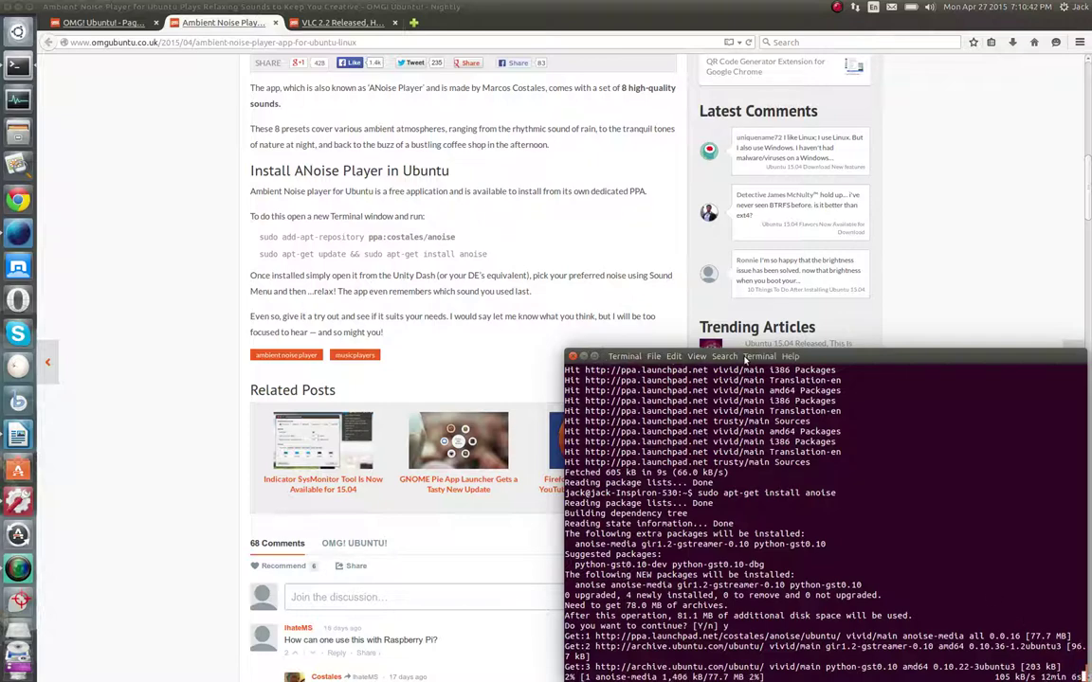
Reposition and widen the Terminal, check the anoise download, and return to the ANoise article
left_click_drag(838, 361, 555, 116)
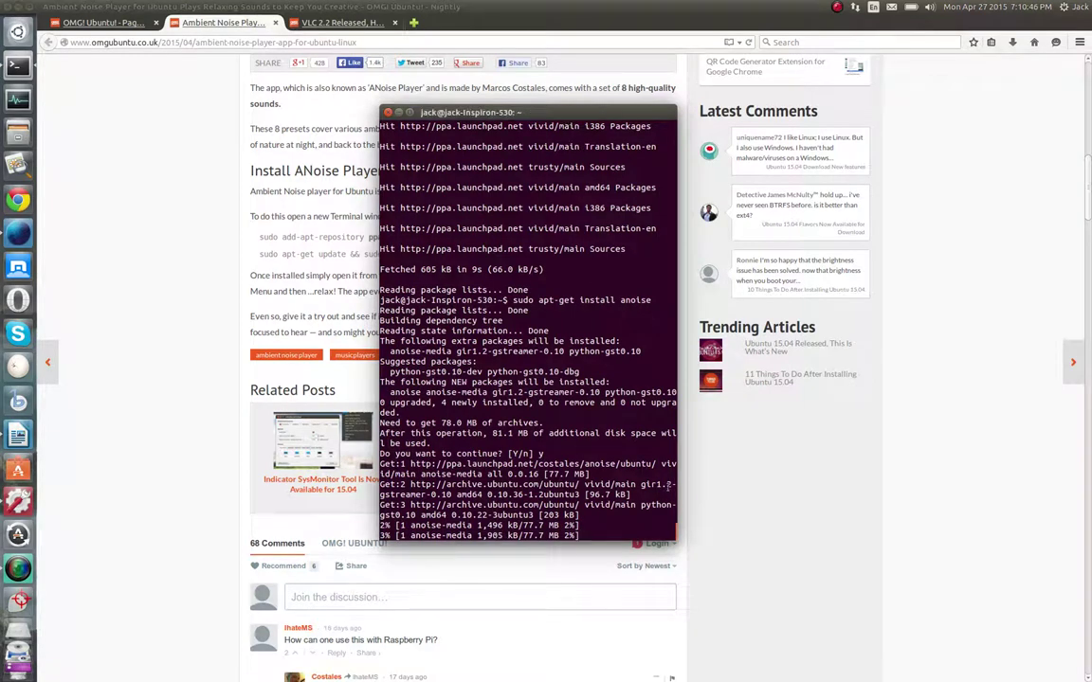
left_click_drag(679, 534, 1019, 562)
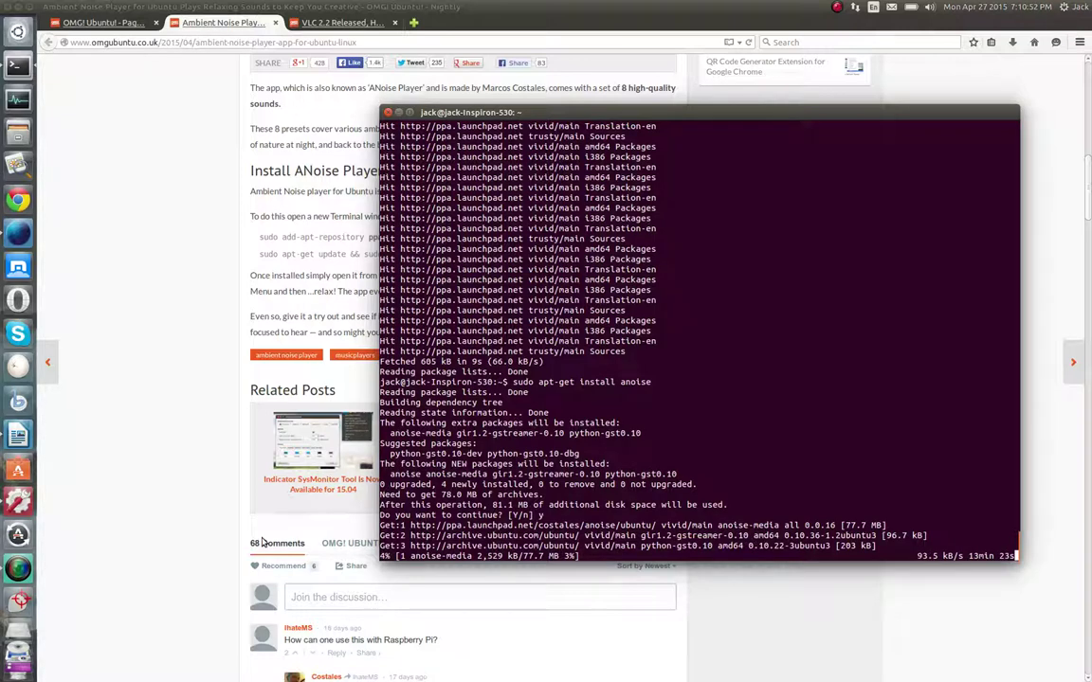
left_click(146, 428)
left_click(16, 503)
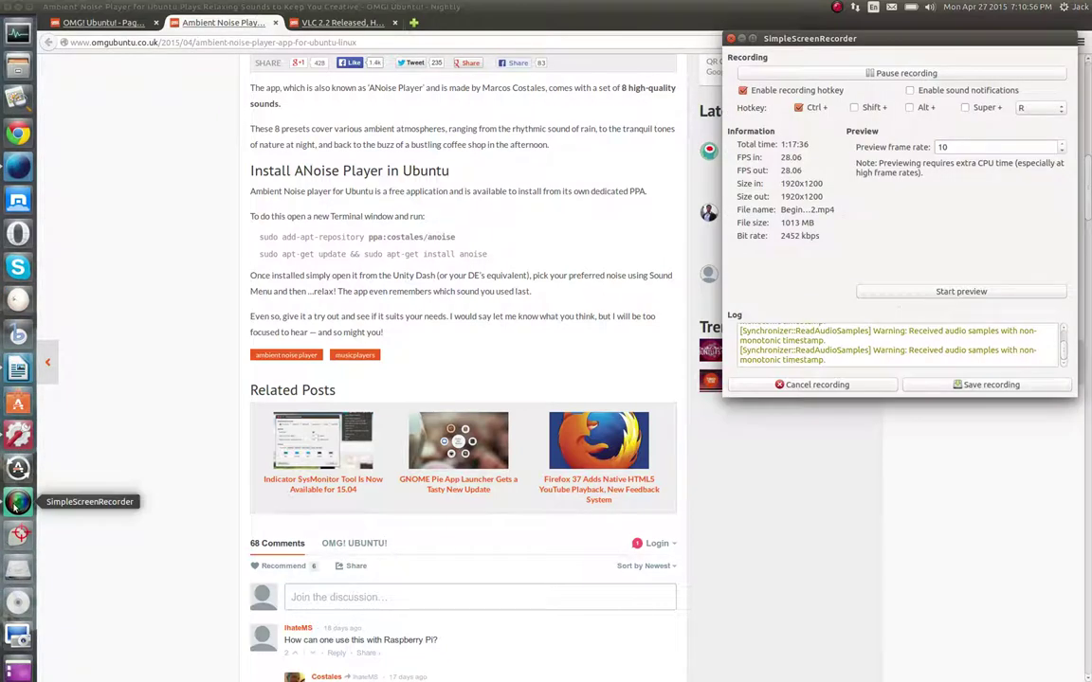
left_click(150, 341)
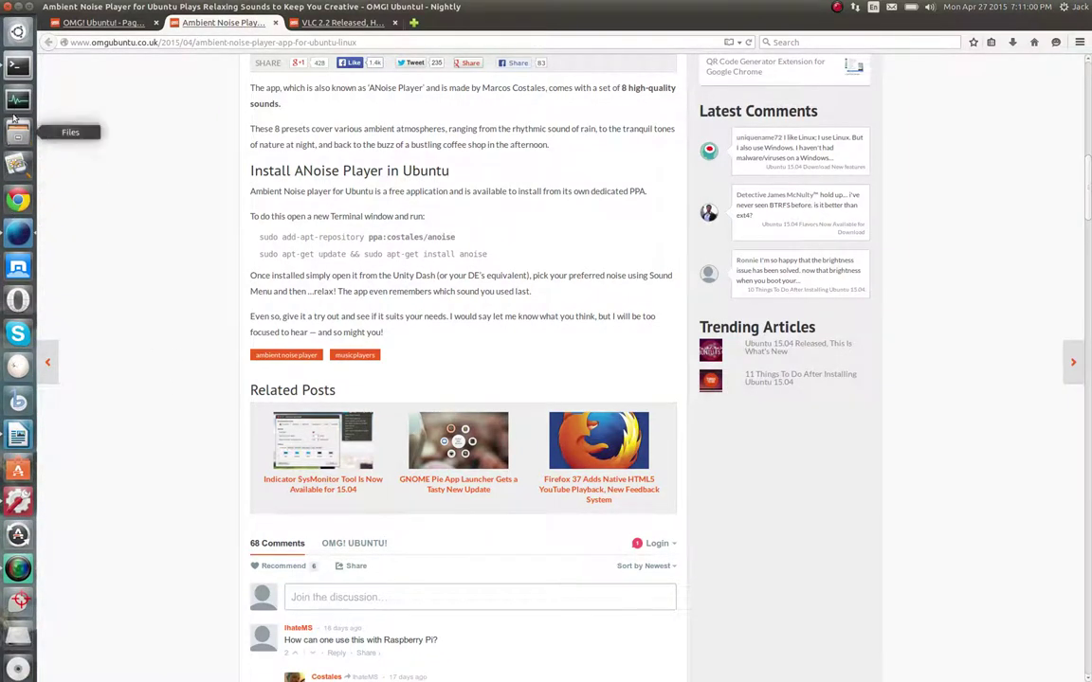
left_click(17, 65)
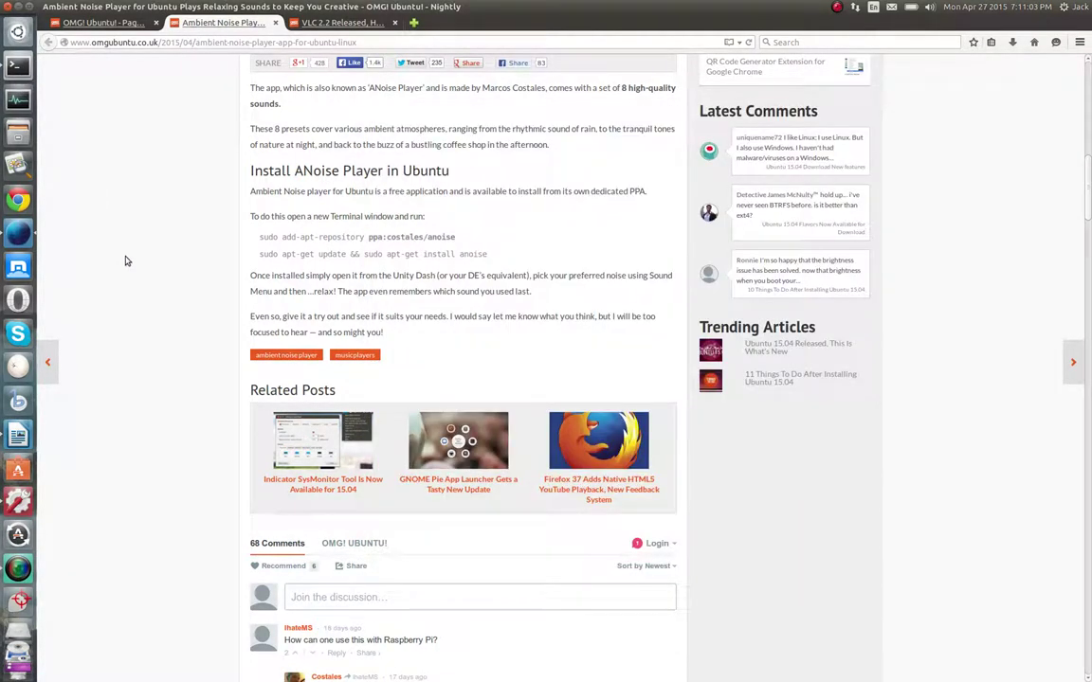
left_click(115, 262)
Switch between the ANoise and VLC 2.2 tabs, add a blank tab, and highlight the VLC repository command
scroll(390, 282, "up", 3)
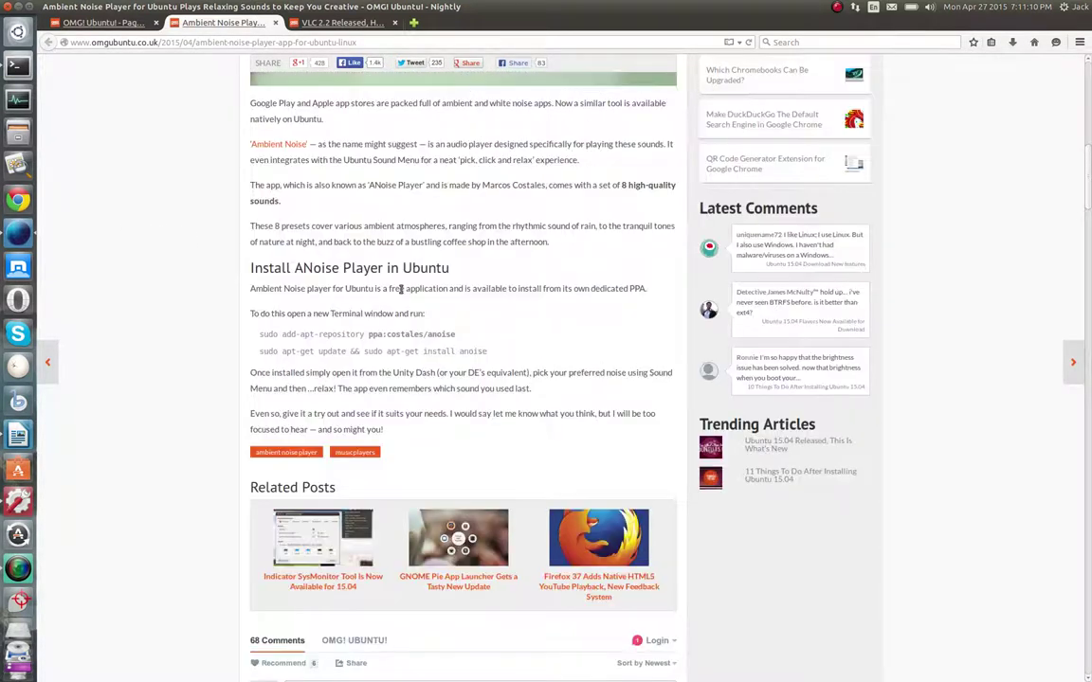
scroll(383, 296, "down", 3)
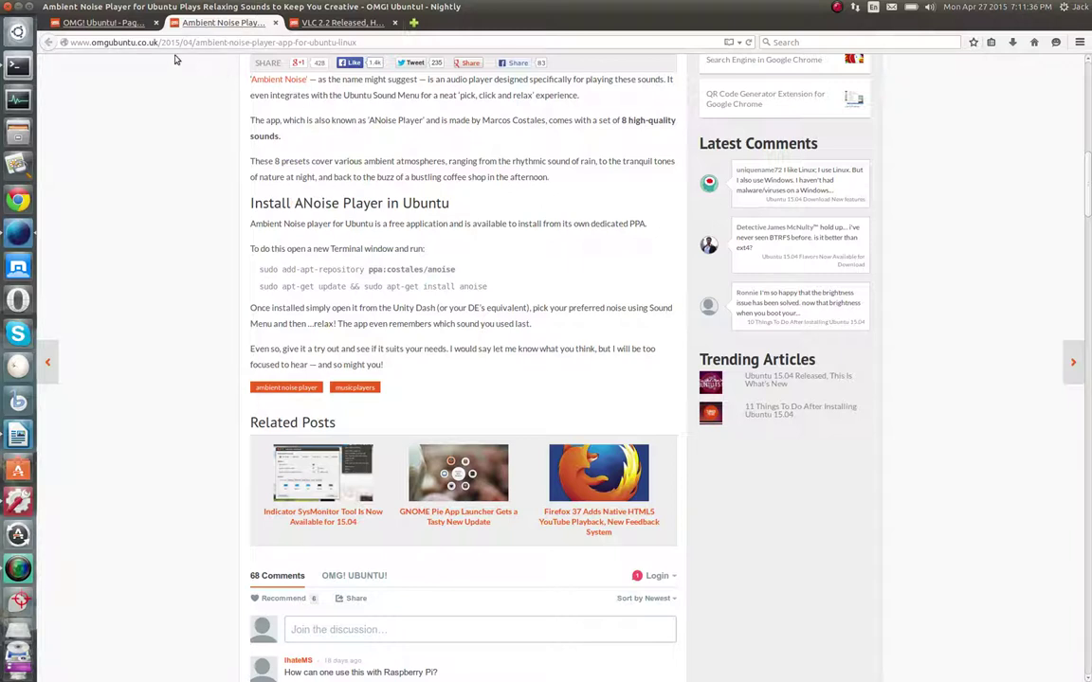
left_click(333, 23)
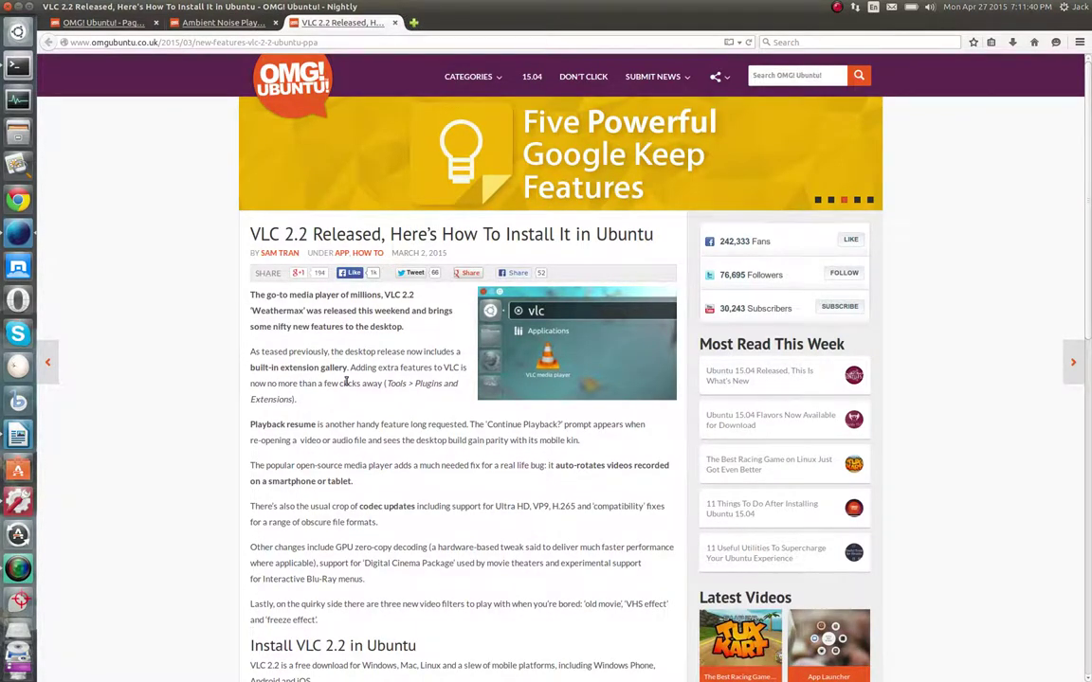
scroll(312, 343, "down", 5)
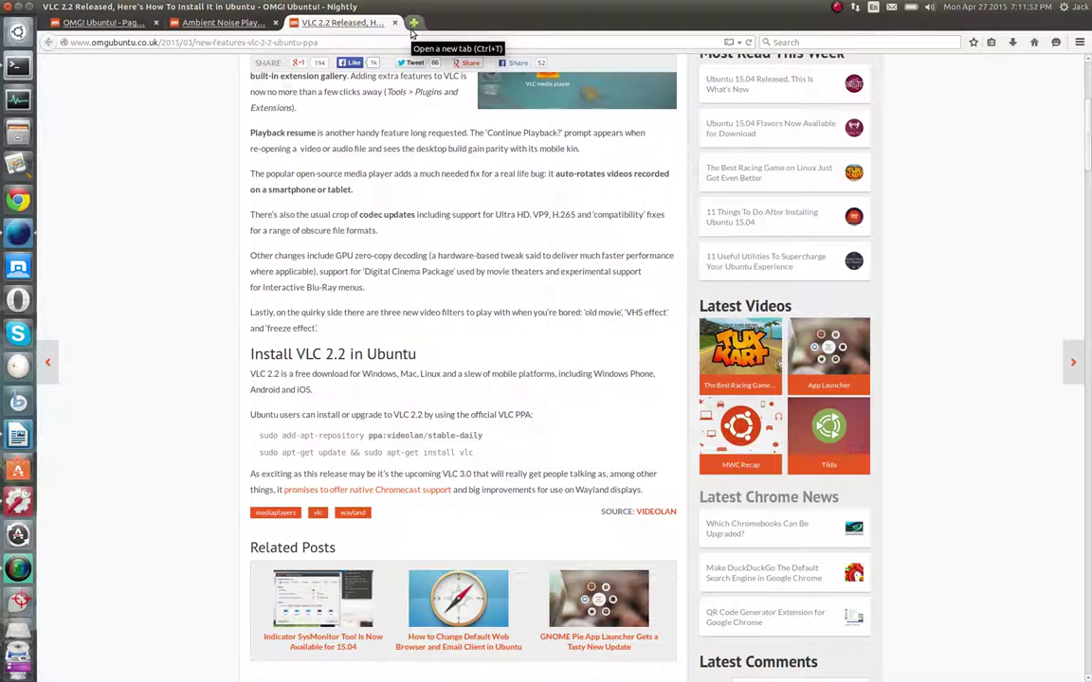
left_click(412, 22)
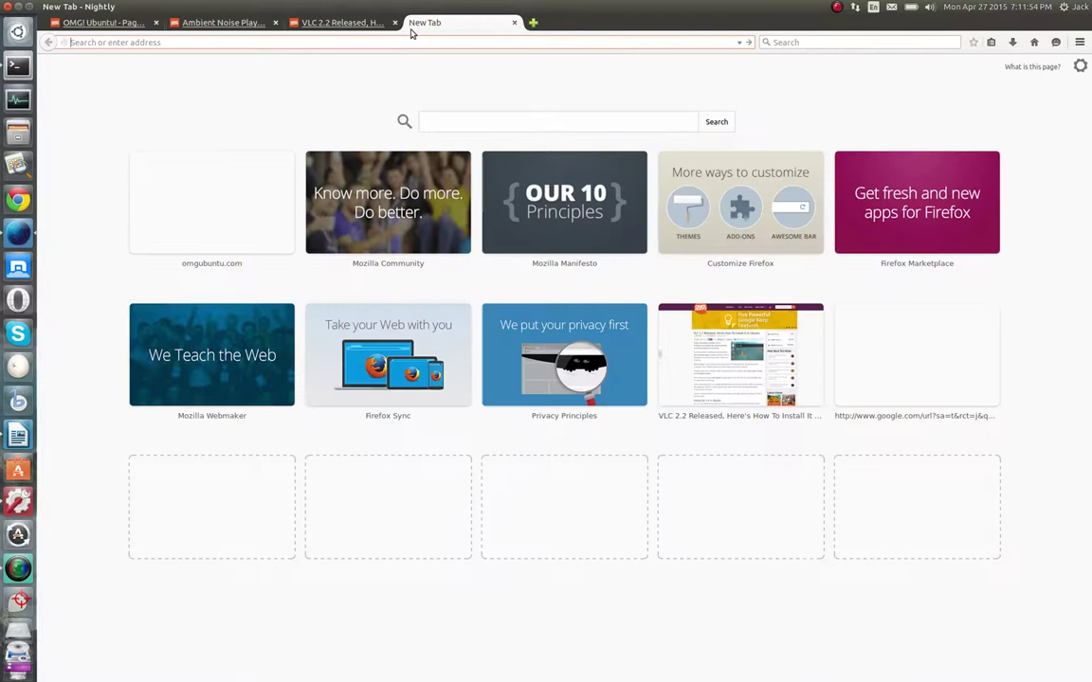
left_click(322, 24)
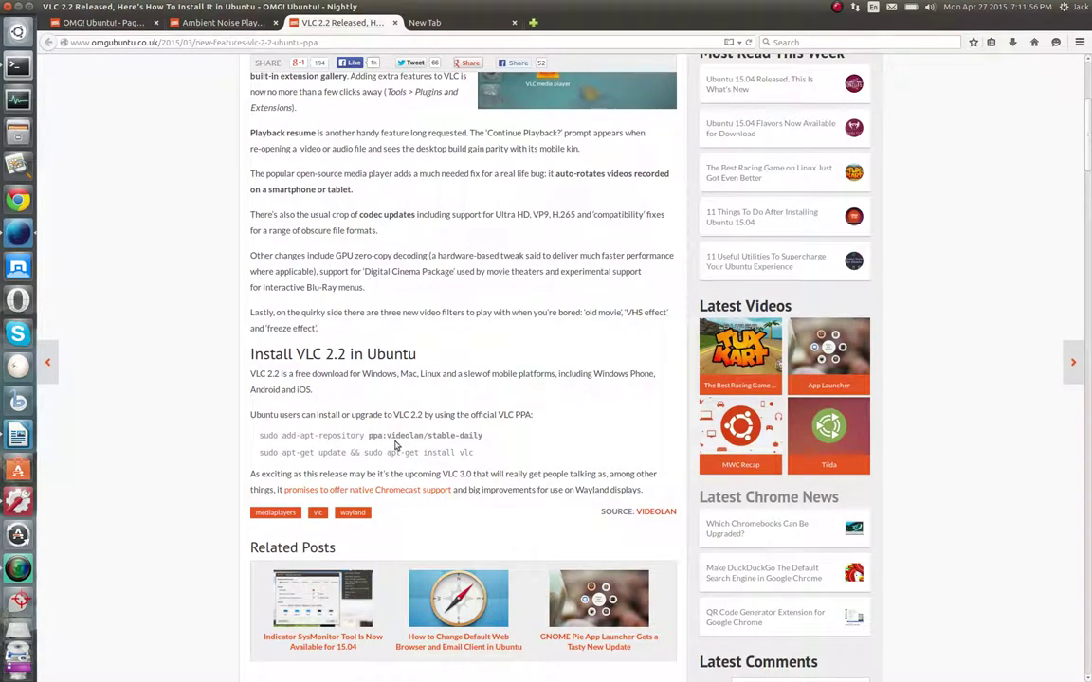
left_click(195, 22)
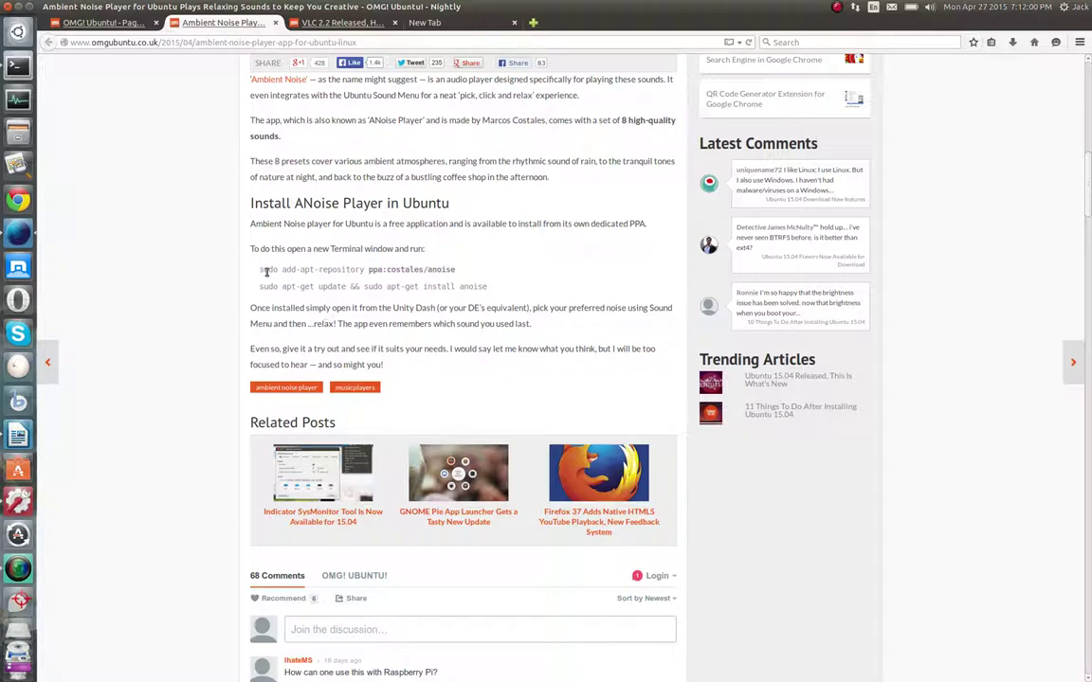
left_click(305, 21)
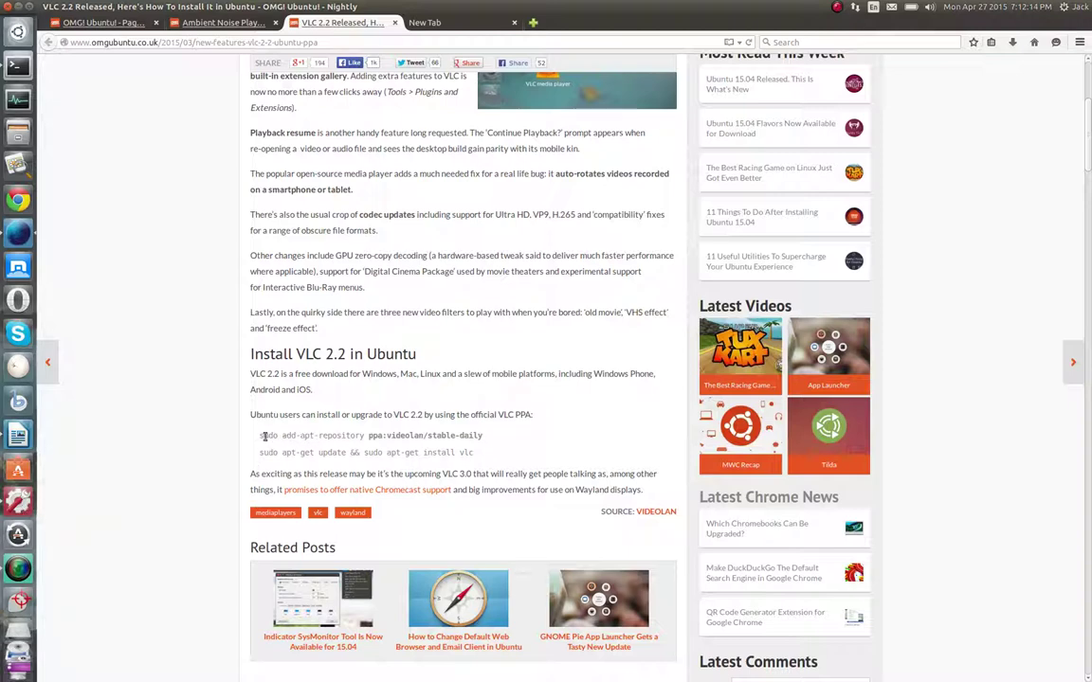
left_click_drag(260, 436, 361, 437)
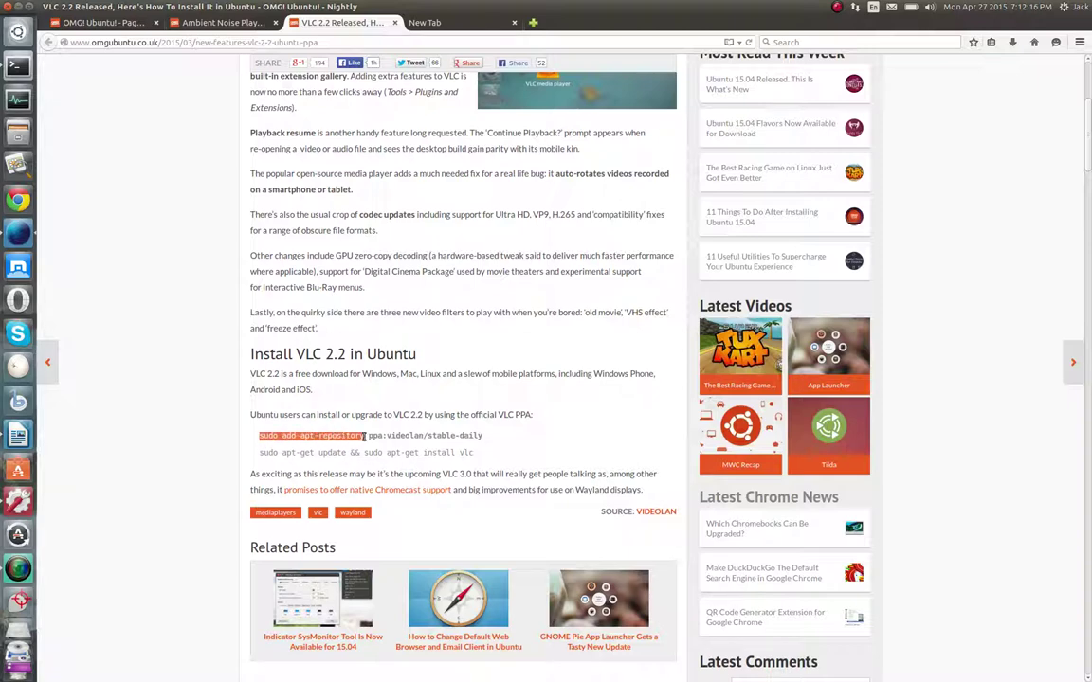
Deselect the VLC command, revisit the ANoise tab, and bring the Terminal forward over the VLC article
left_click(327, 441)
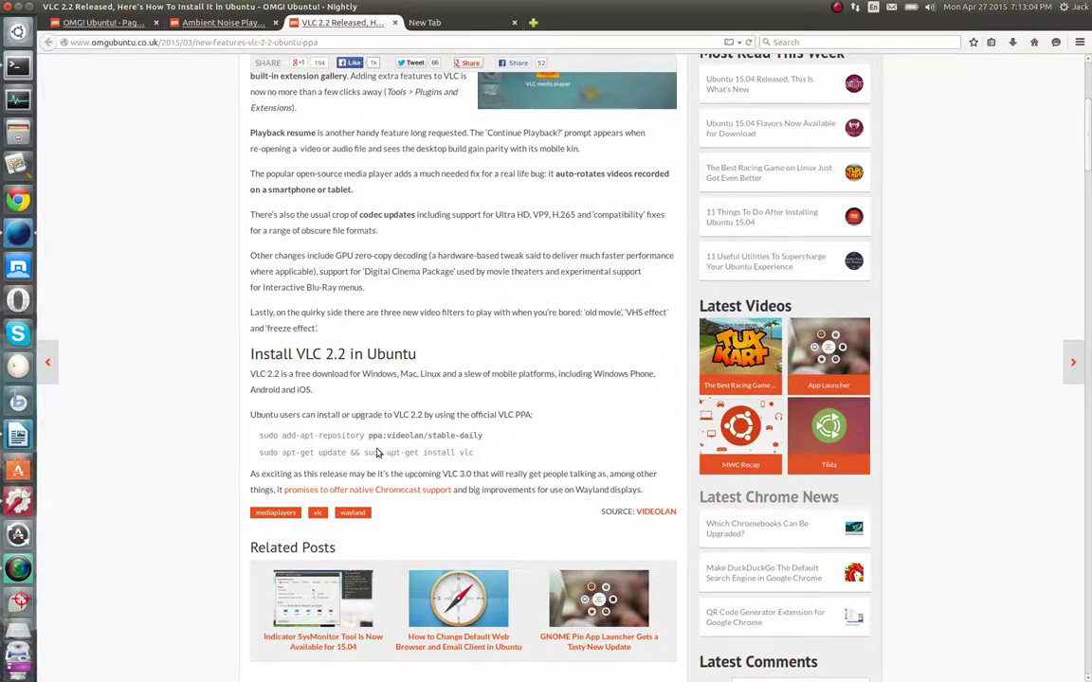
left_click(218, 22)
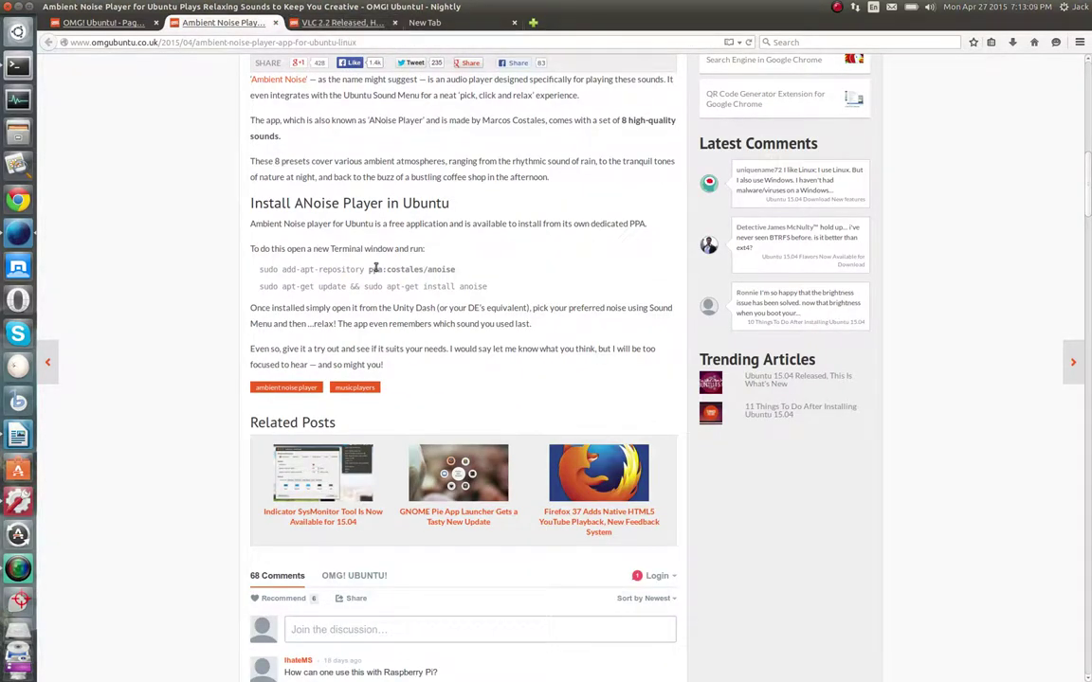
left_click(318, 27)
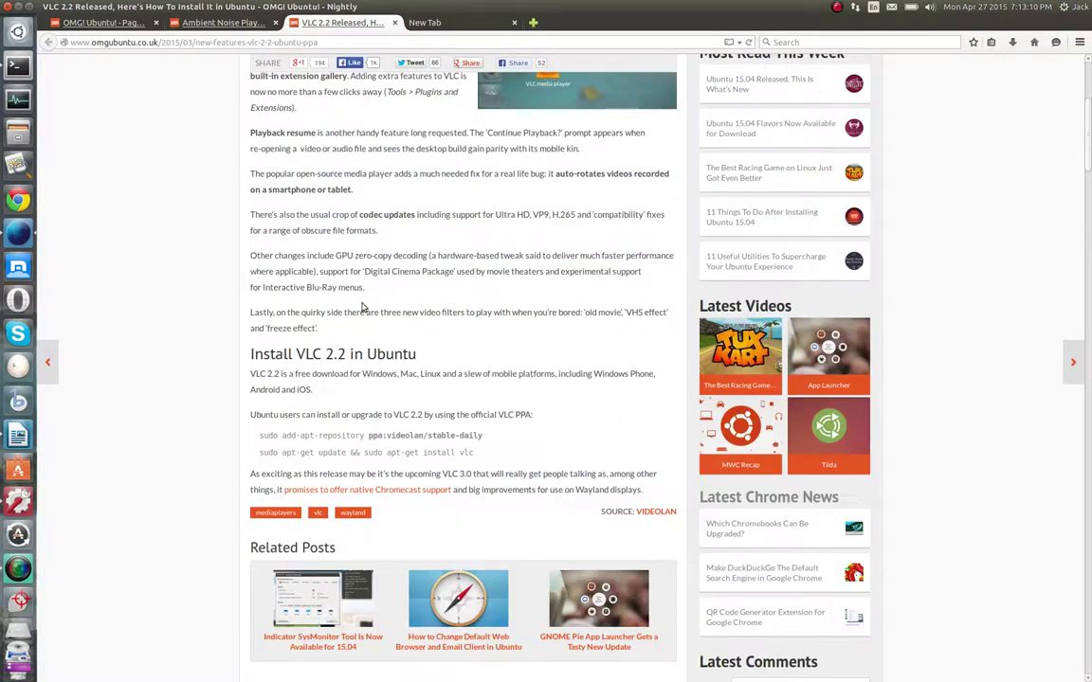
left_click(18, 66)
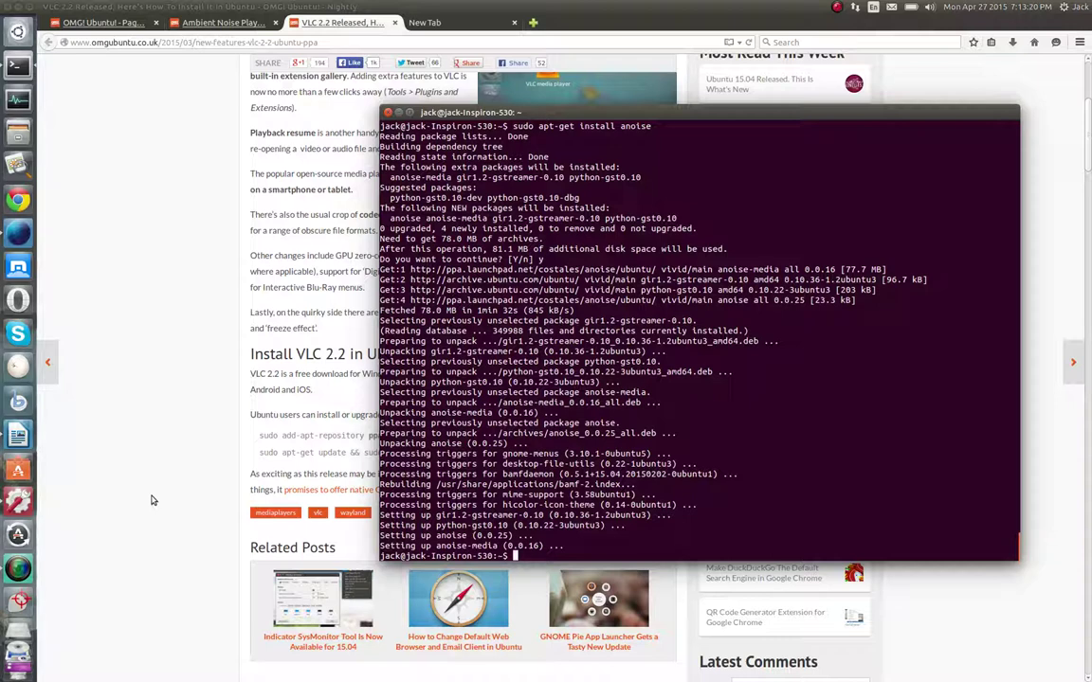
Back in the terminal with the finished install, refresh package lists with sudo apt-get update
left_click(208, 22)
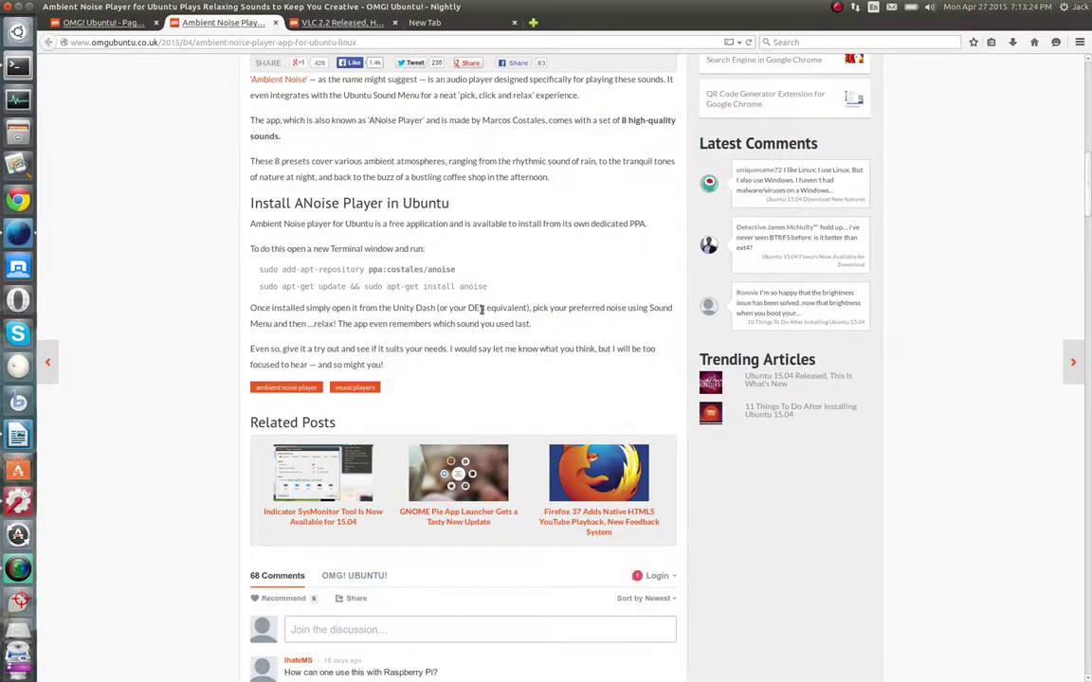
left_click(17, 66)
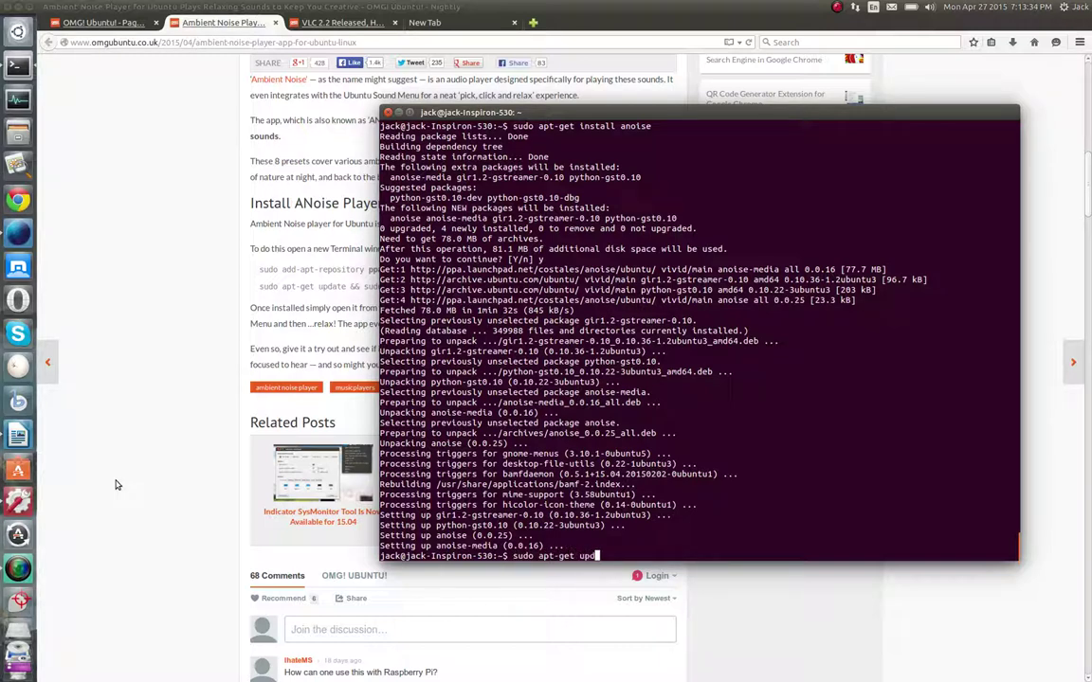
key("Return")
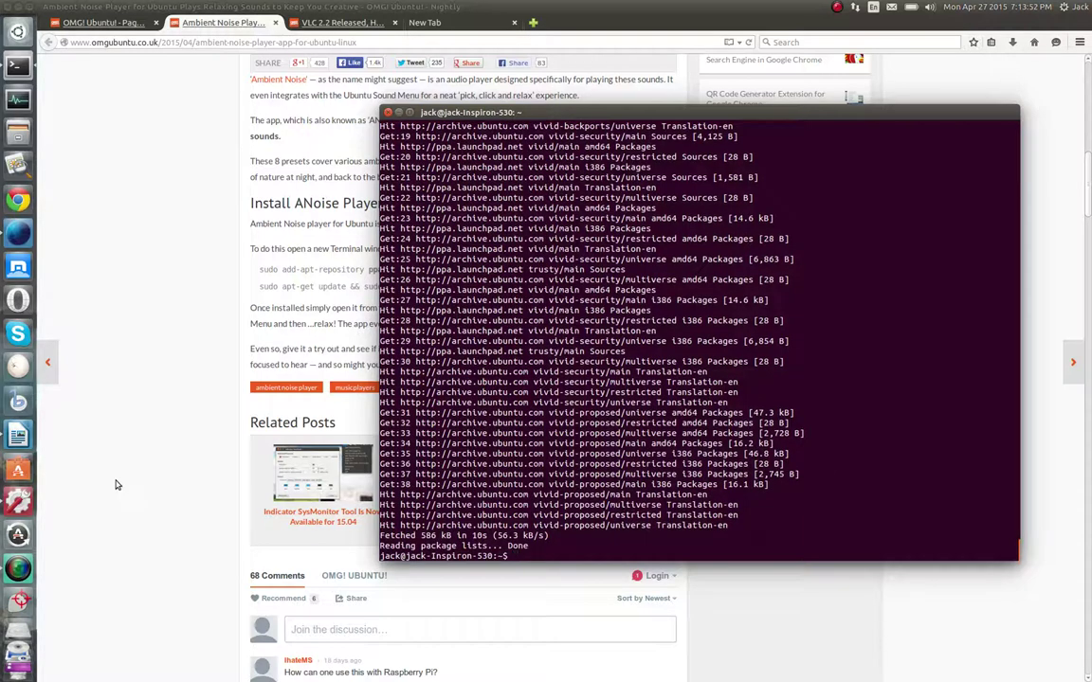
Run sudo apt-get upgrade (0 upgraded), then minimize the terminal to show the ANoise article
type("sudo apt-get upgrade")
key("Return")
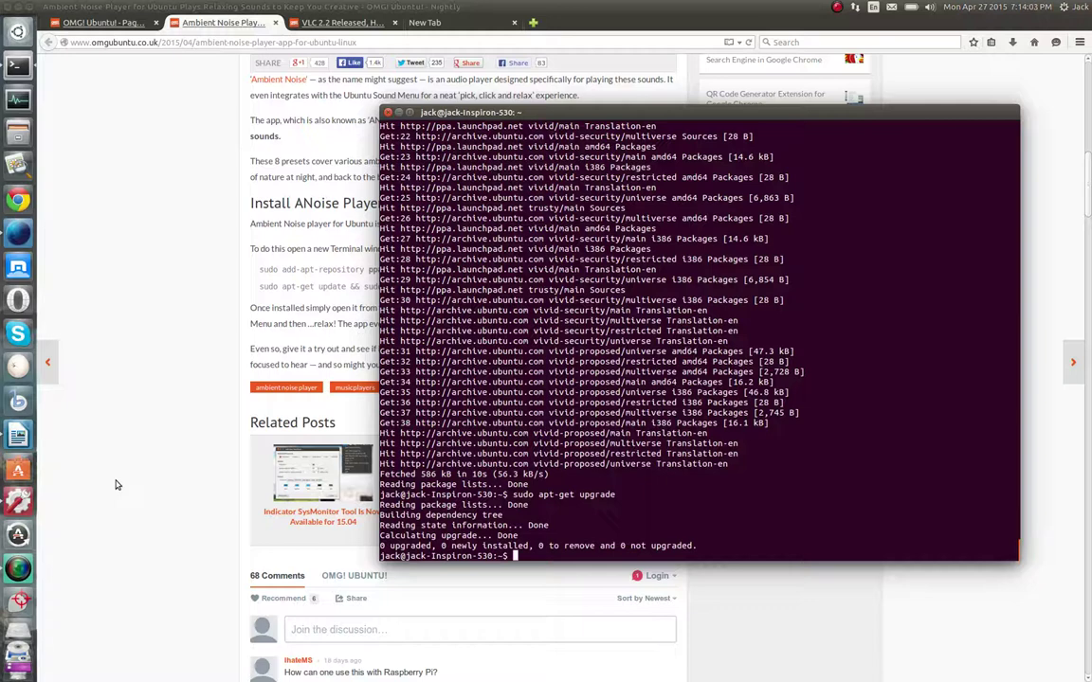
left_click(174, 333)
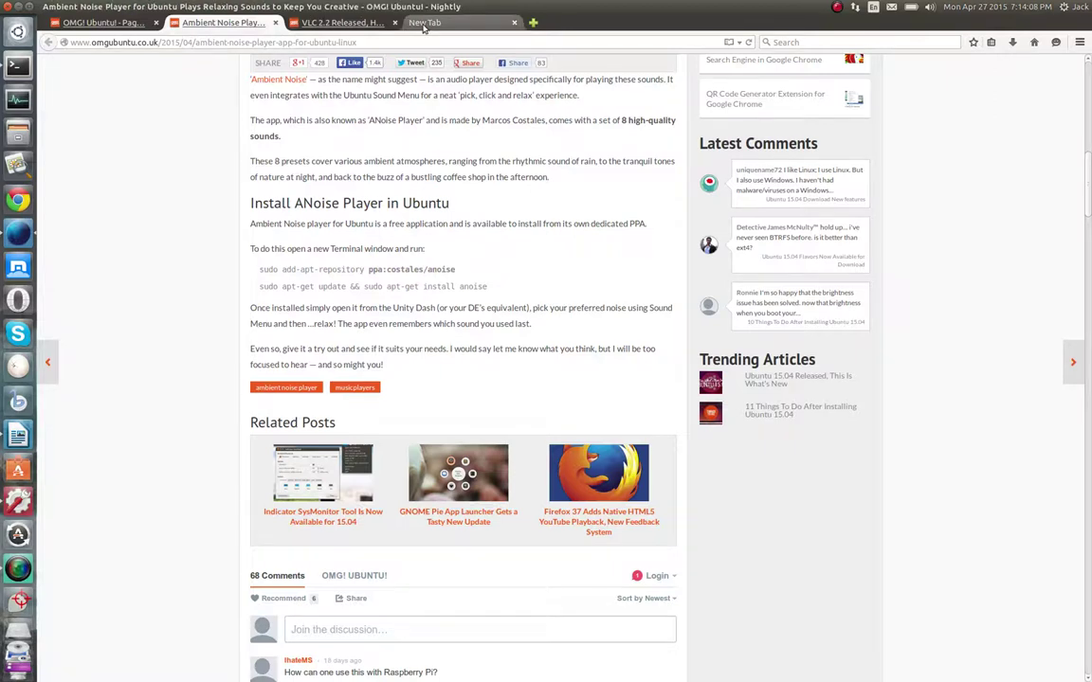
Open System Settings, keeping Firefox Nightly's empty new tab in front
left_click(423, 23)
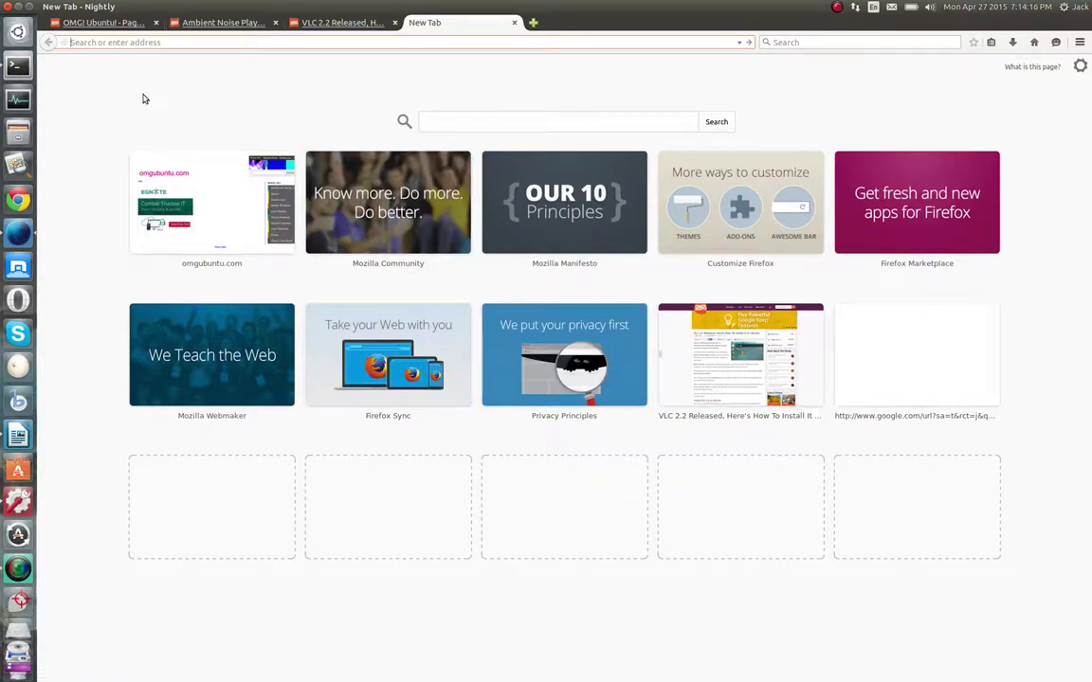
left_click(17, 502)
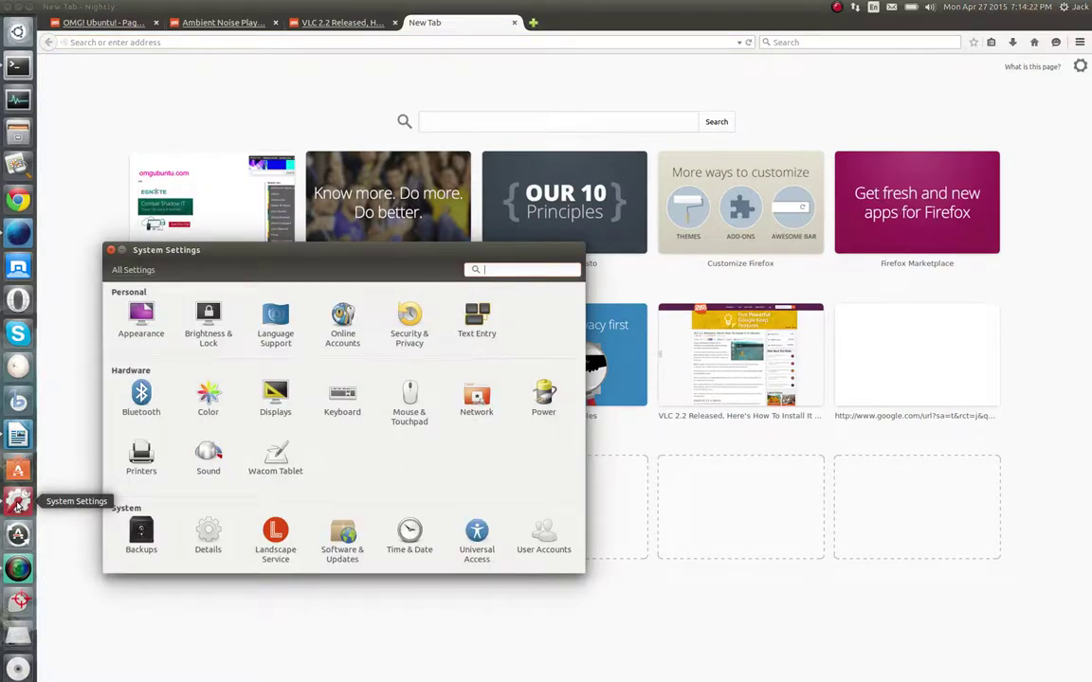
left_click(179, 628)
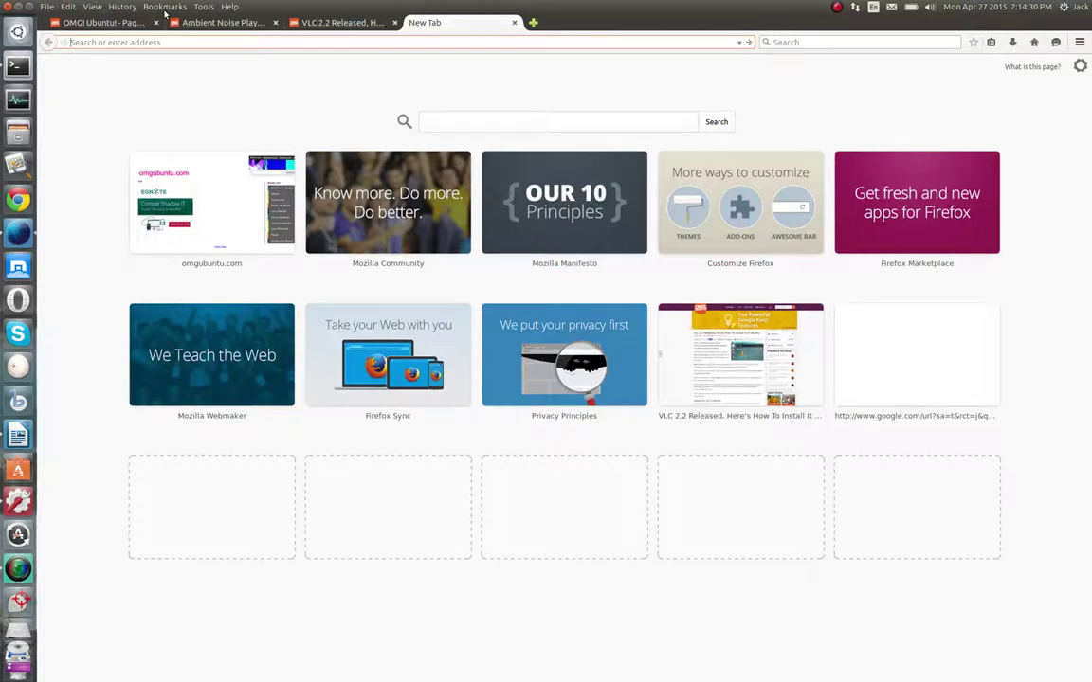
Browse the bookmarks list without choosing, then close Firefox Nightly with all four tabs
left_click(165, 7)
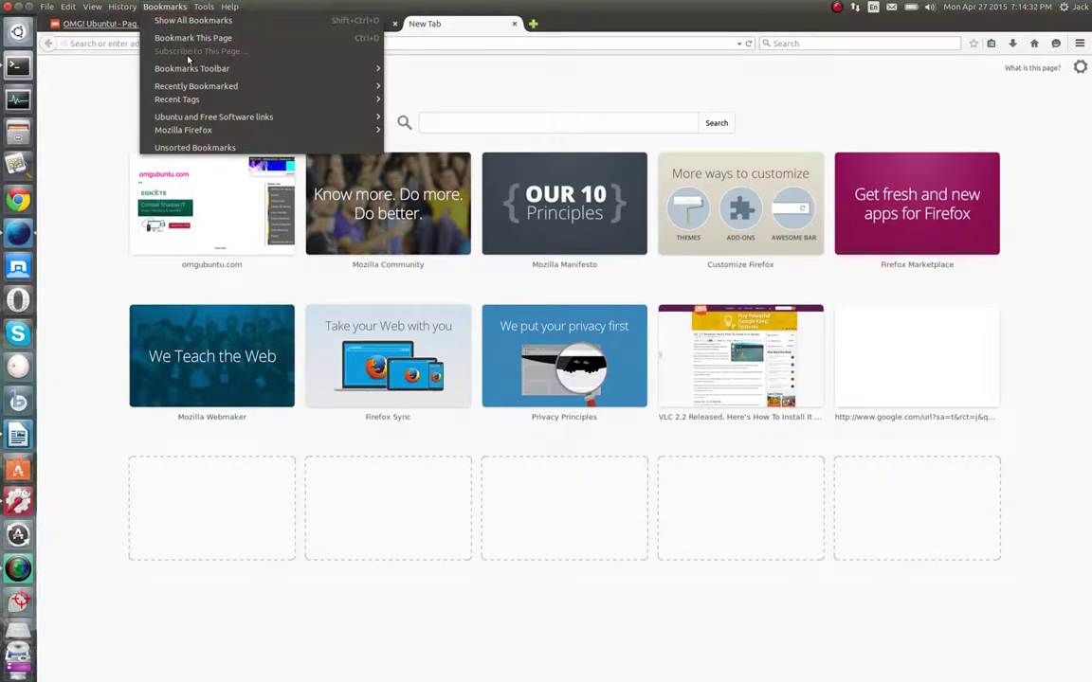
mouse_move(187, 67)
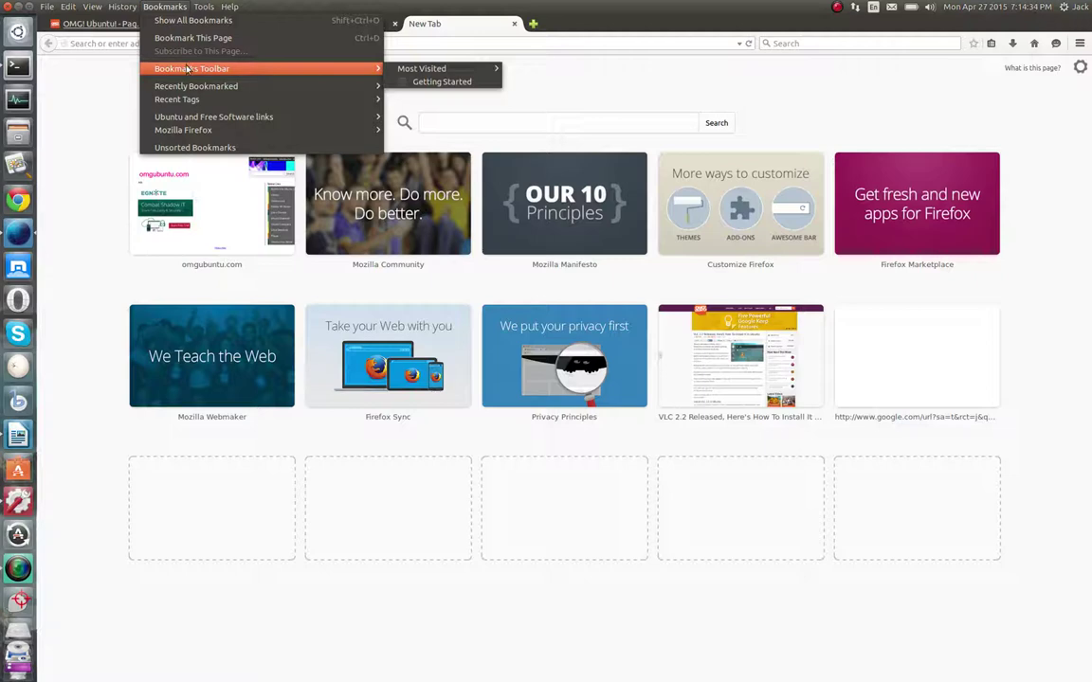
mouse_move(190, 118)
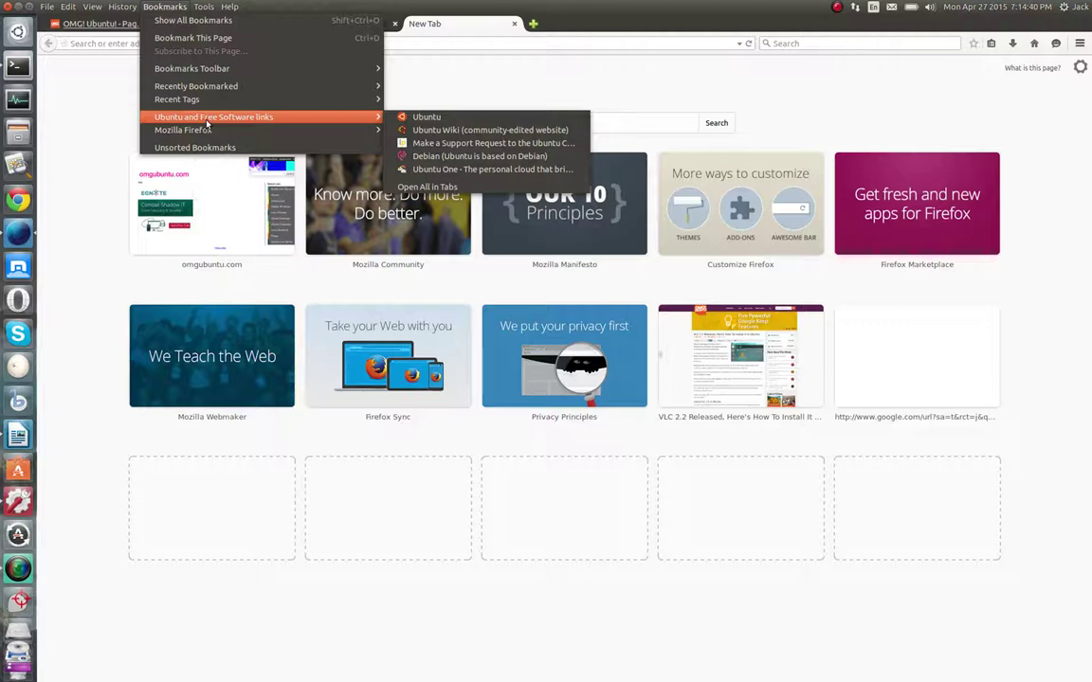
left_click(76, 142)
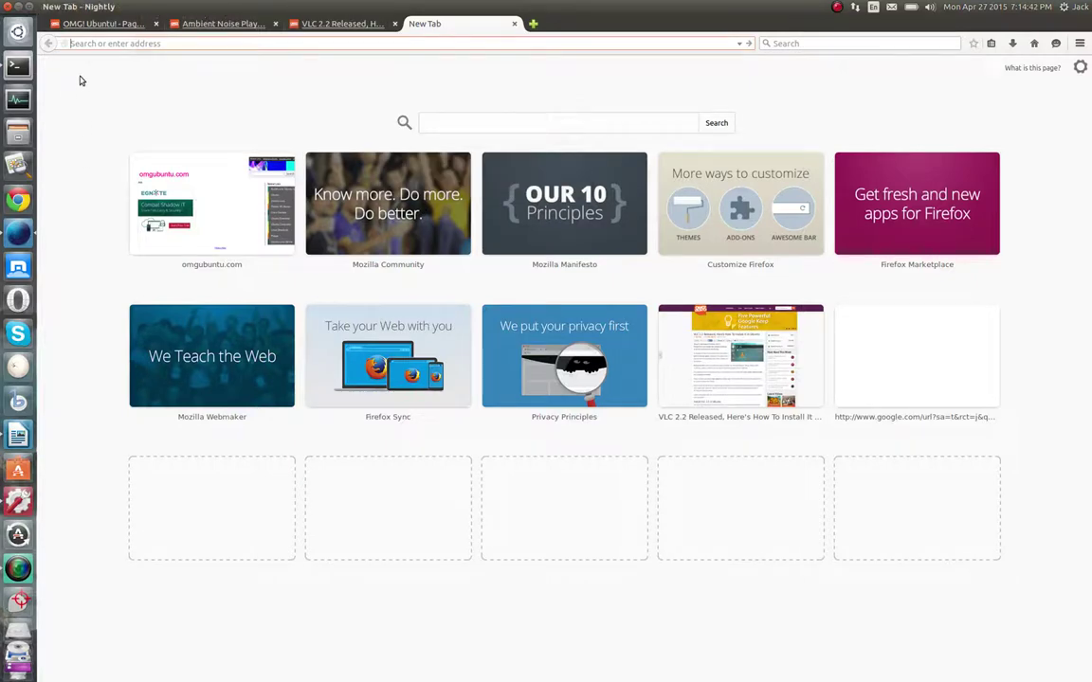
left_click(5, 7)
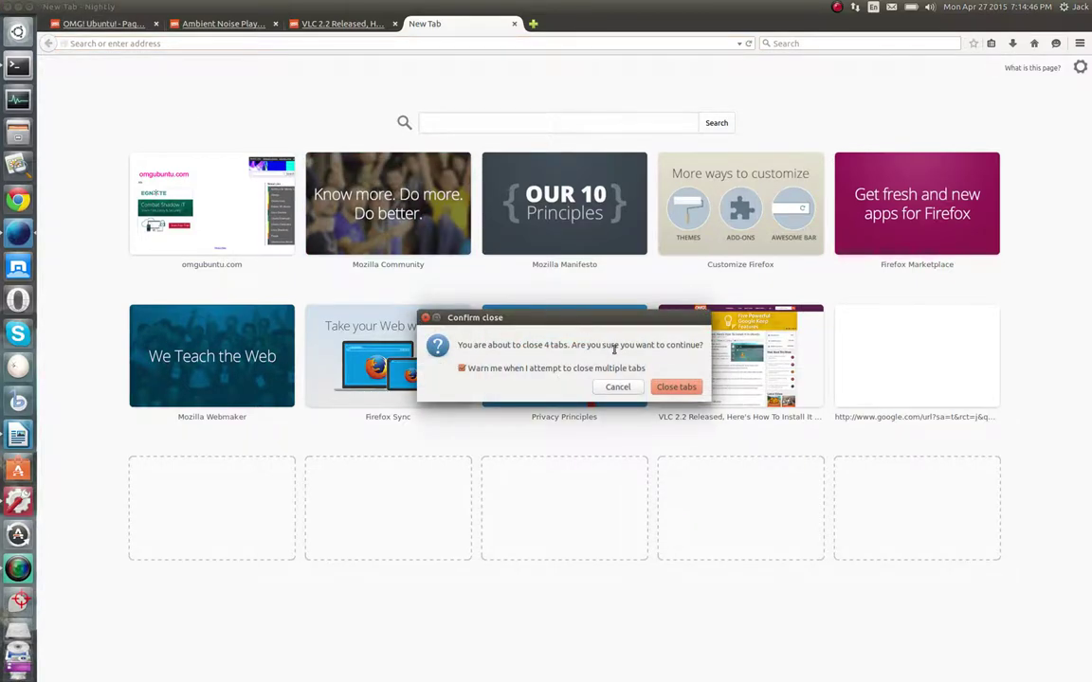
left_click(675, 387)
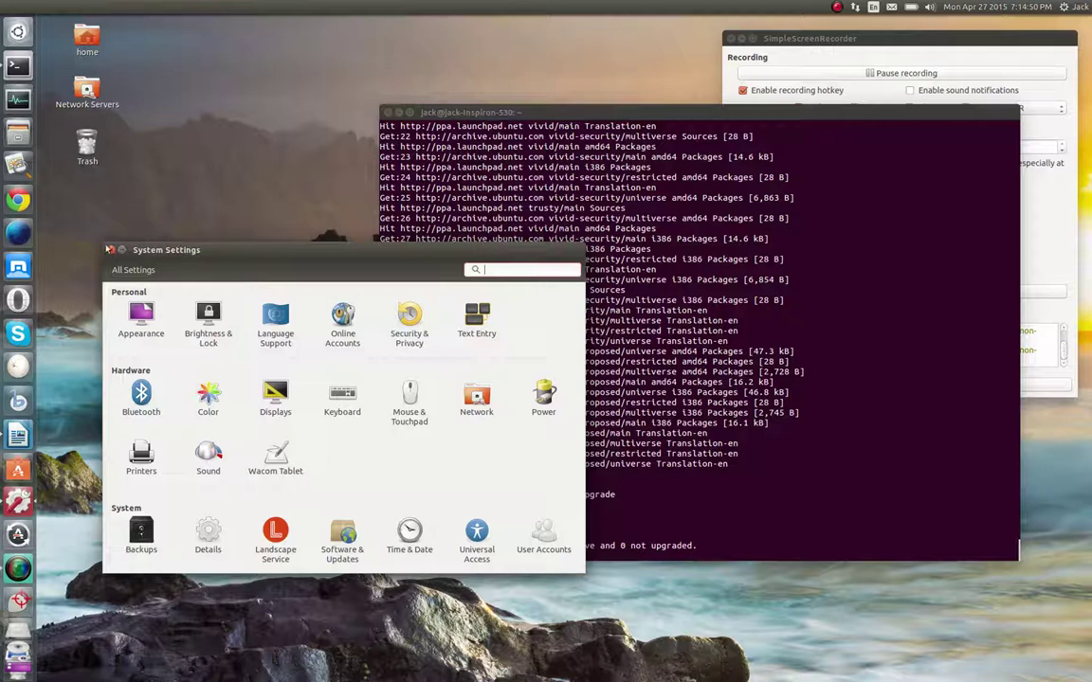
Close System Settings and launch Ambient Noise from the Dash's Applications lens
left_click(109, 249)
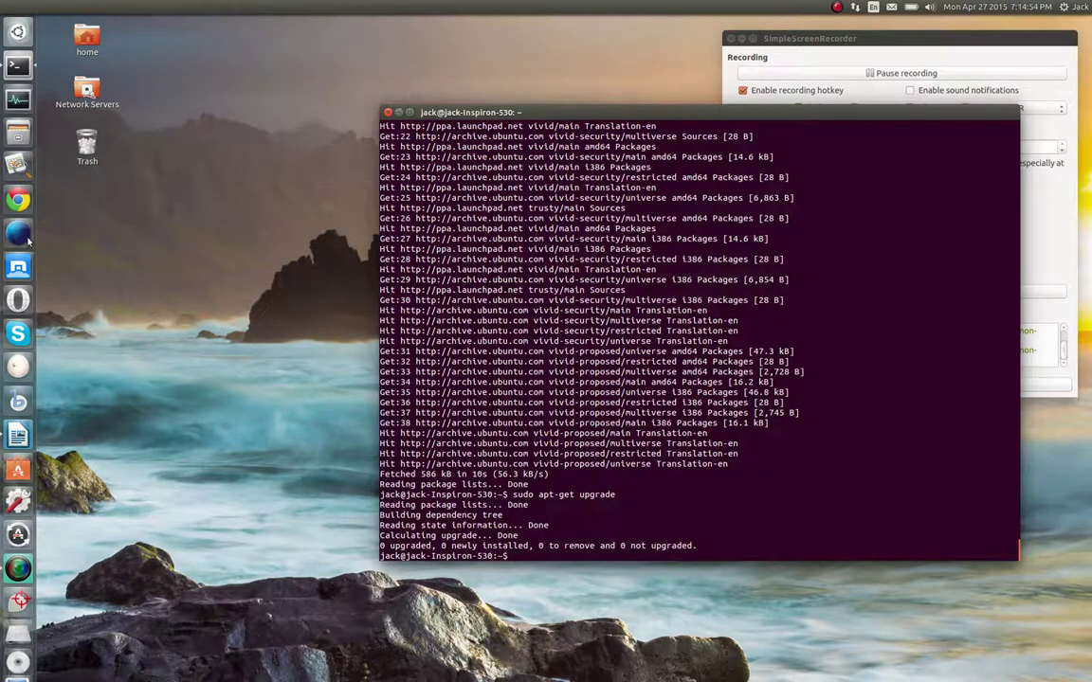
left_click(17, 32)
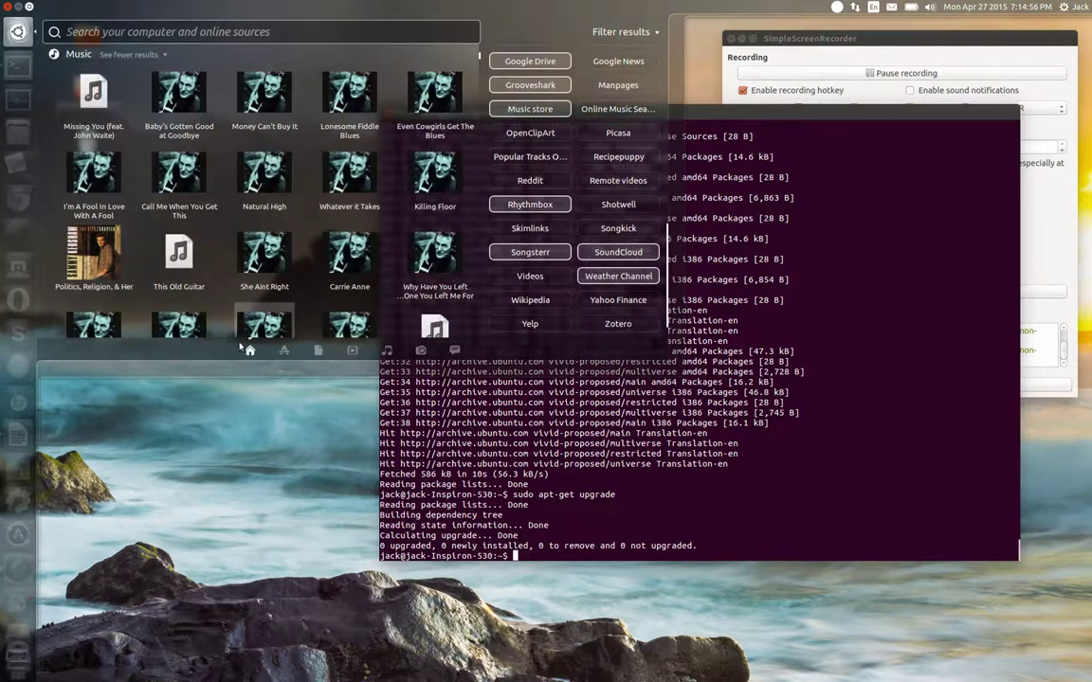
left_click(283, 352)
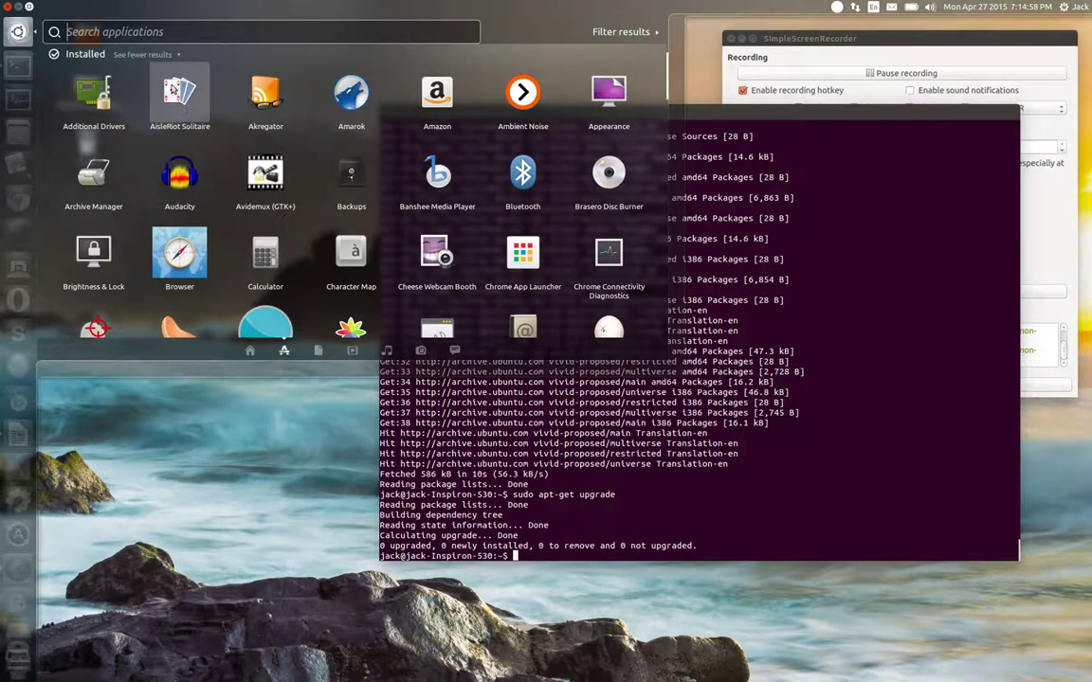
left_click(522, 94)
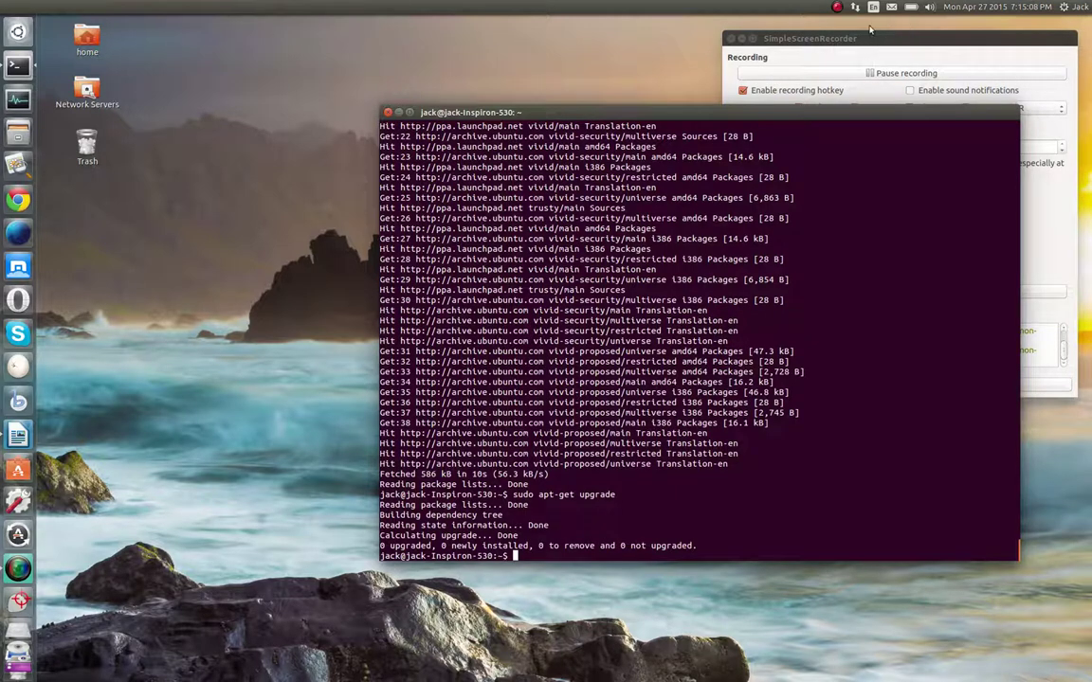
scroll(19, 284, "down", 3)
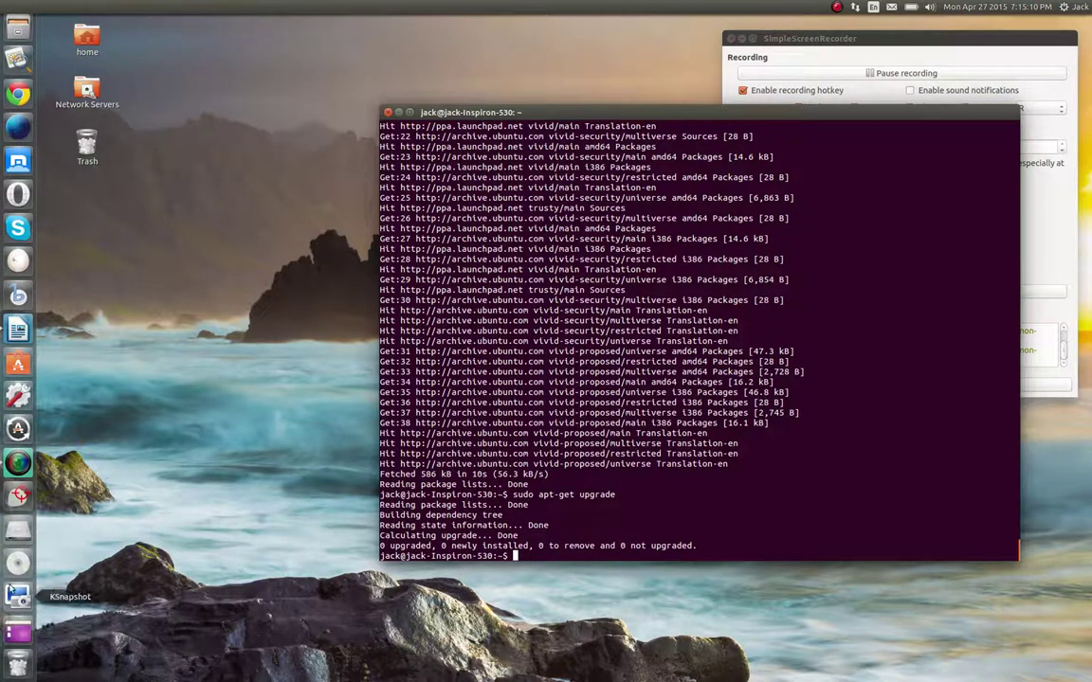
left_click(931, 8)
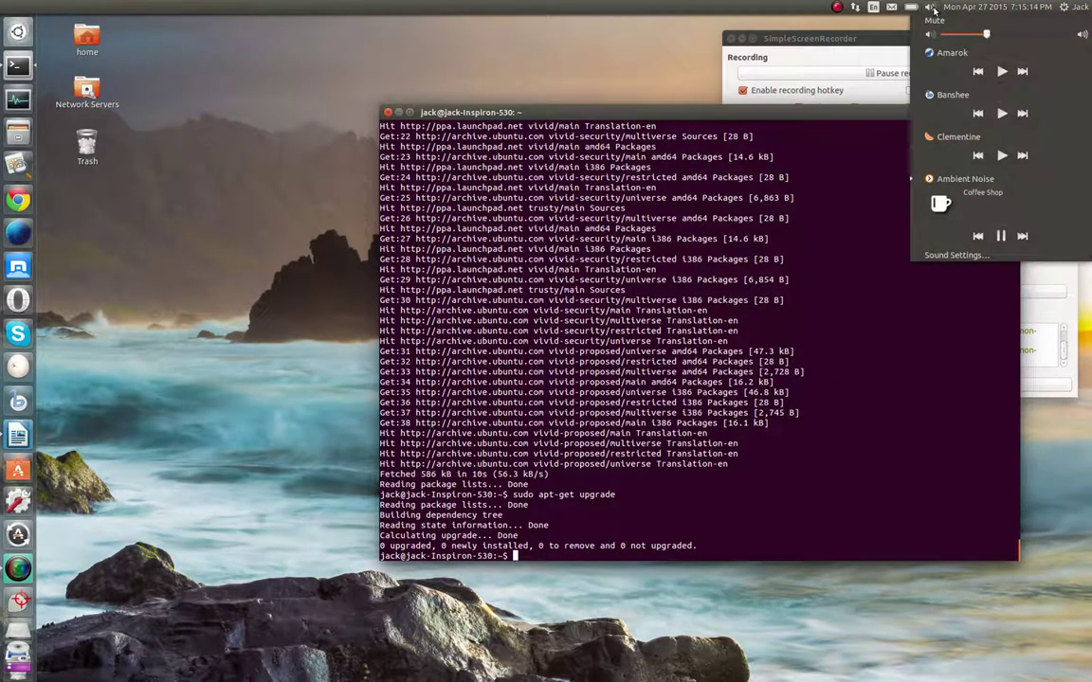
left_click(941, 199)
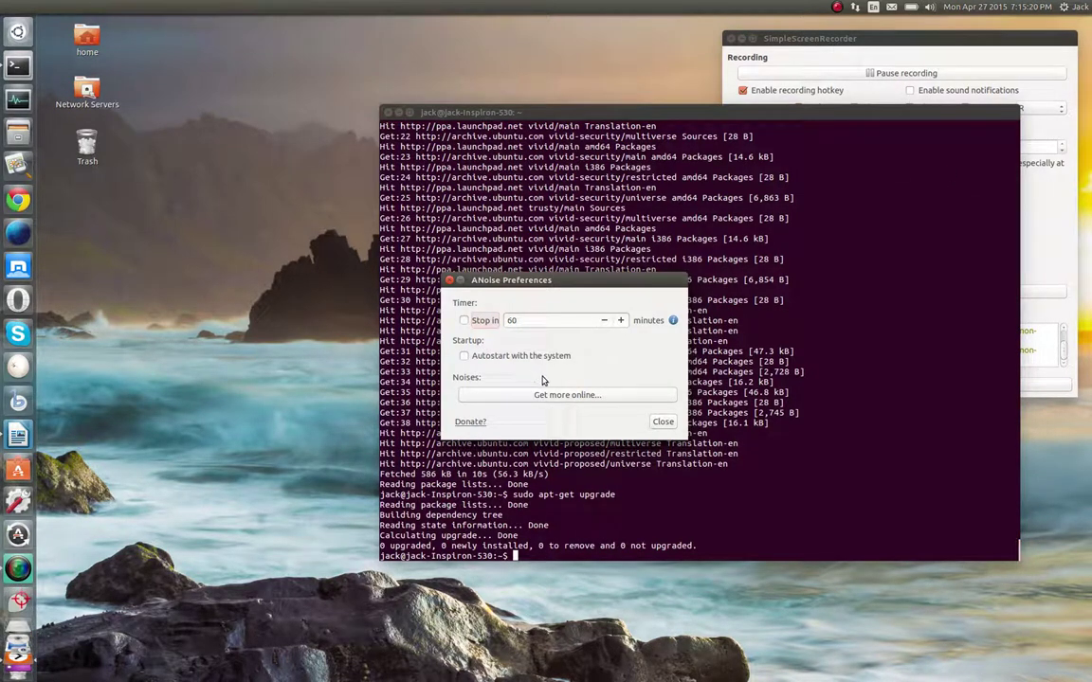
left_click(663, 422)
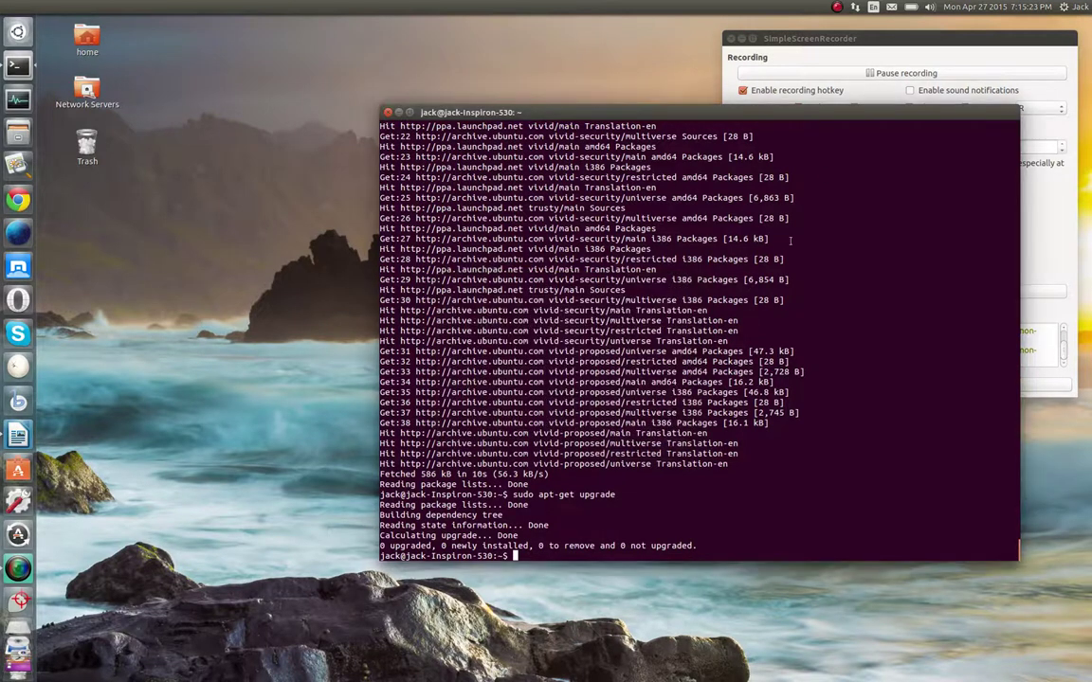
left_click(927, 10)
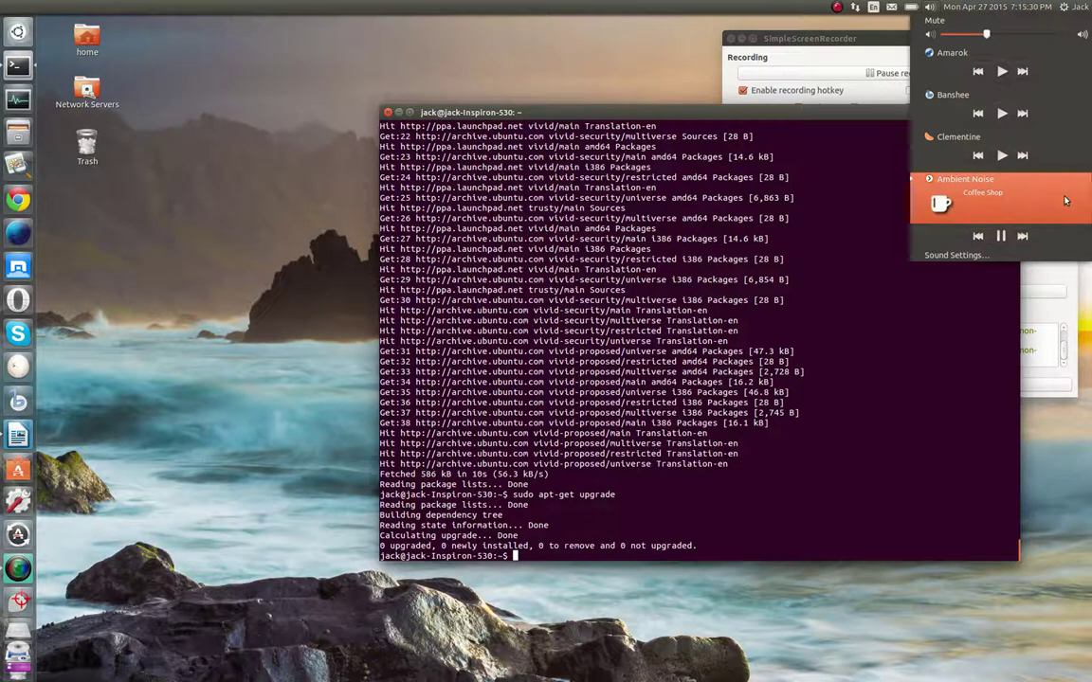
left_click(927, 177)
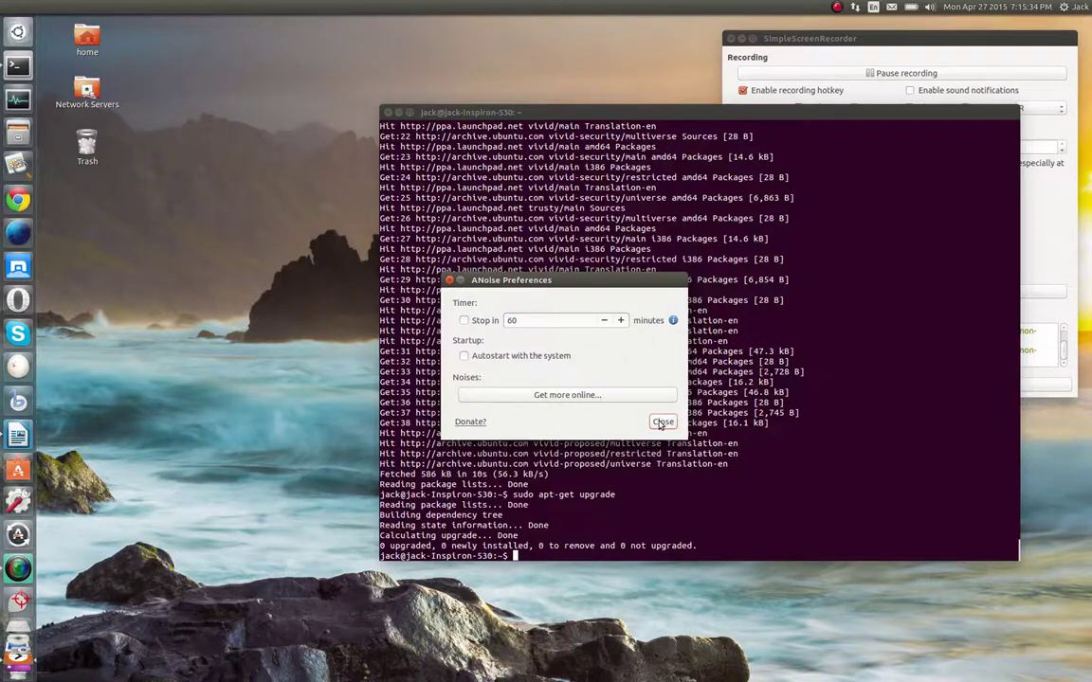
left_click(662, 423)
left_click(931, 8)
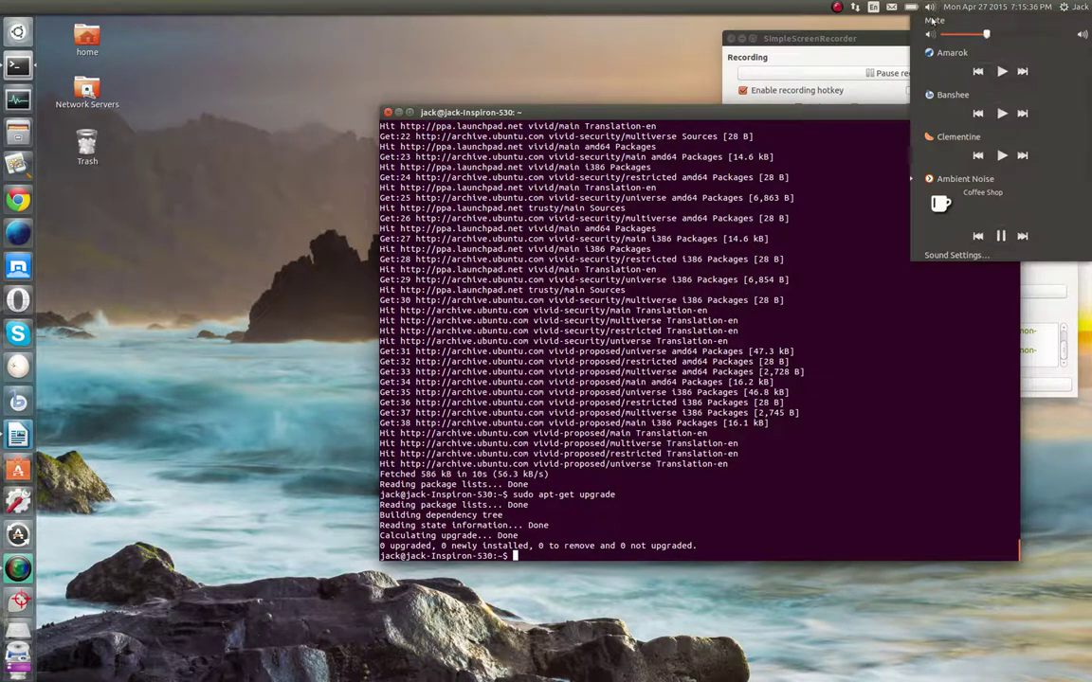
left_click(967, 216)
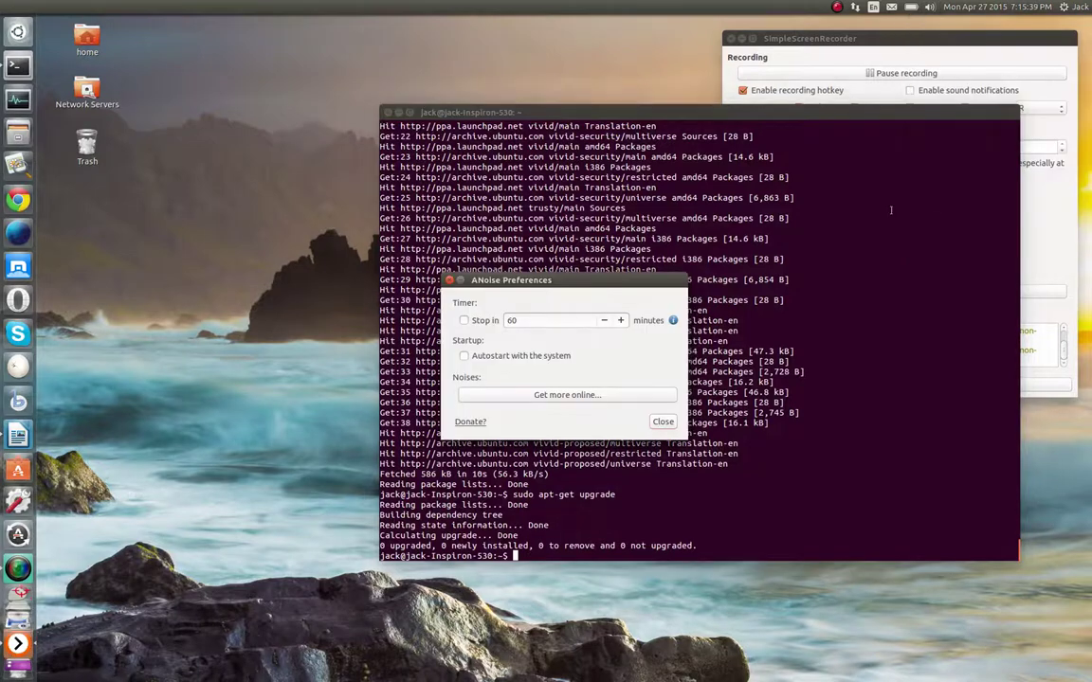
left_click(582, 398)
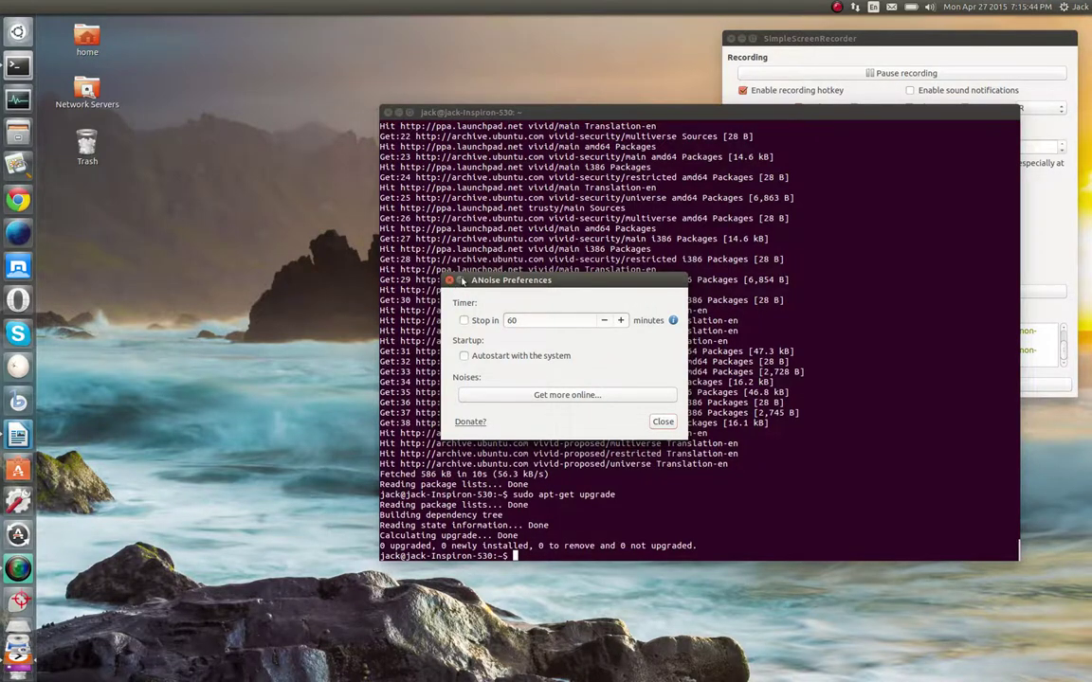
left_click(449, 281)
left_click(929, 8)
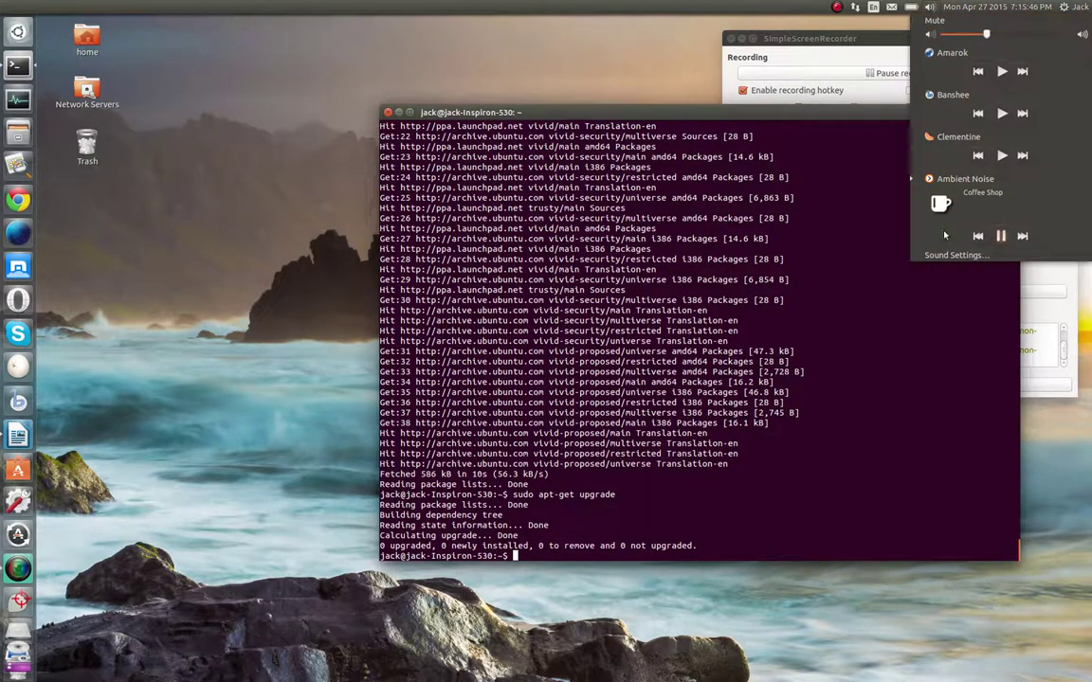
left_click(951, 187)
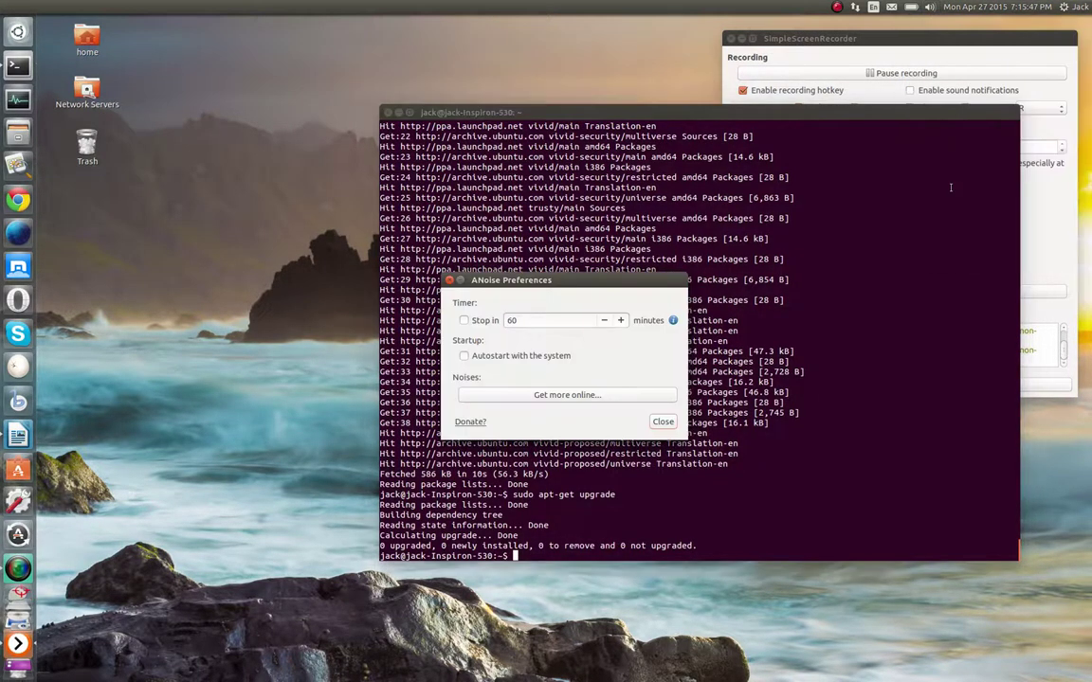
left_click(662, 422)
left_click(18, 99)
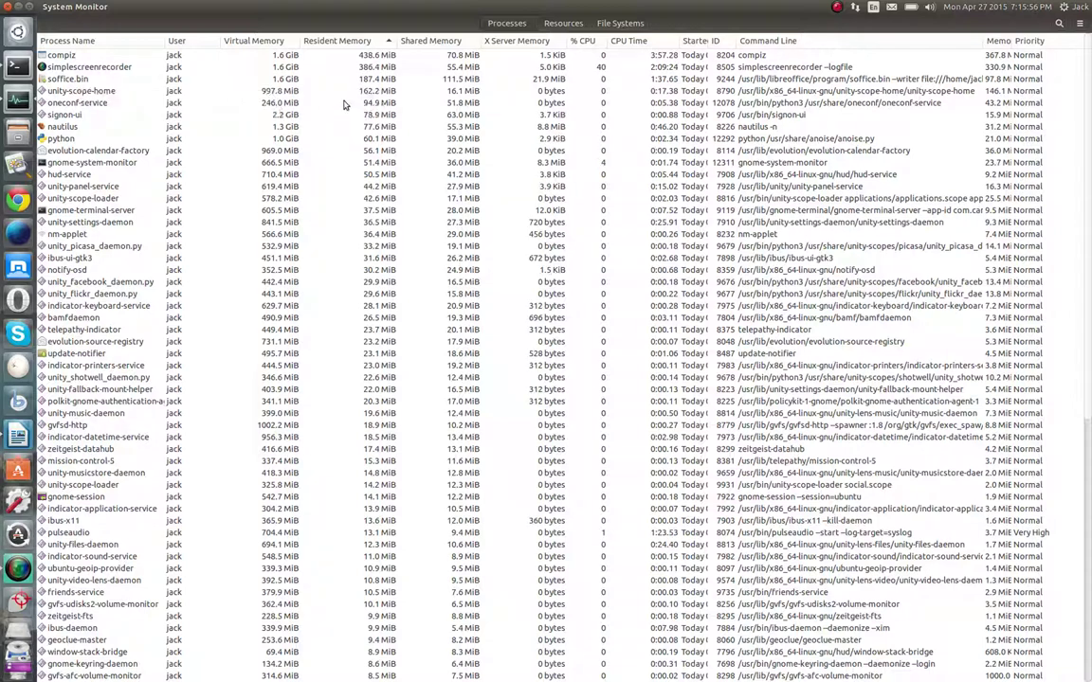
left_click(251, 43)
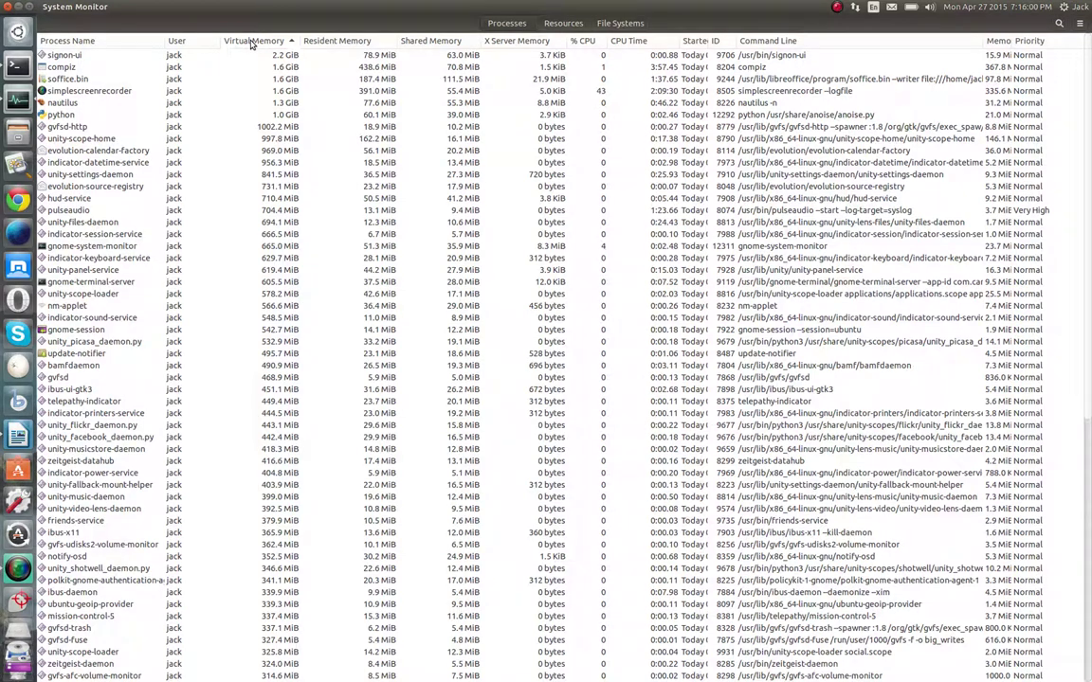
left_click(251, 43)
left_click(252, 43)
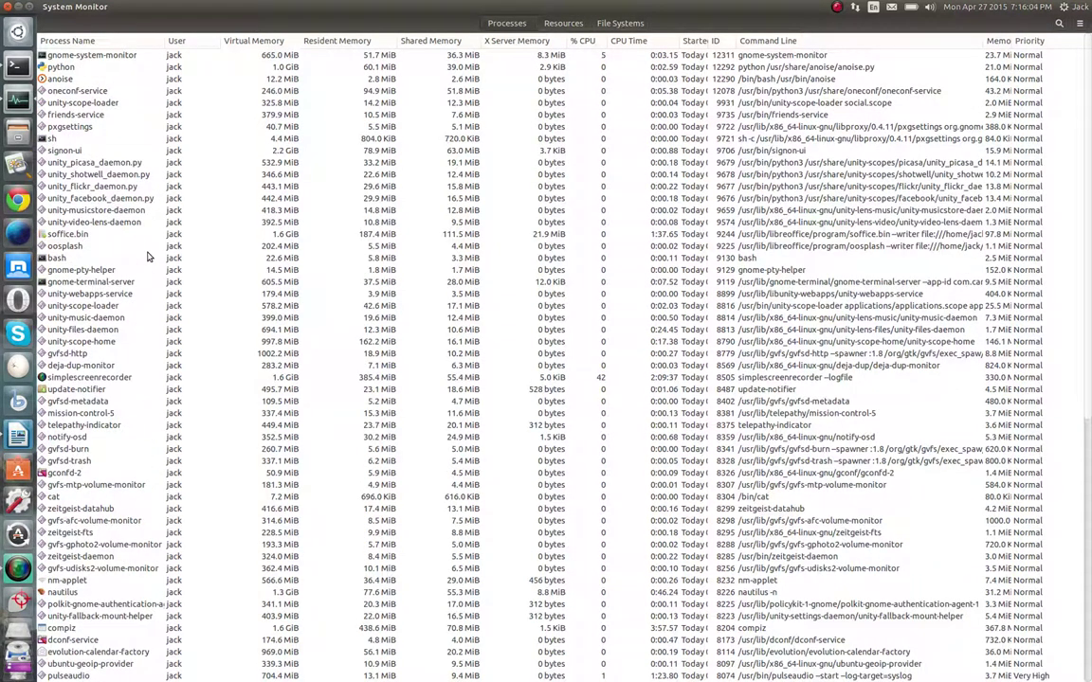
left_click(5, 8)
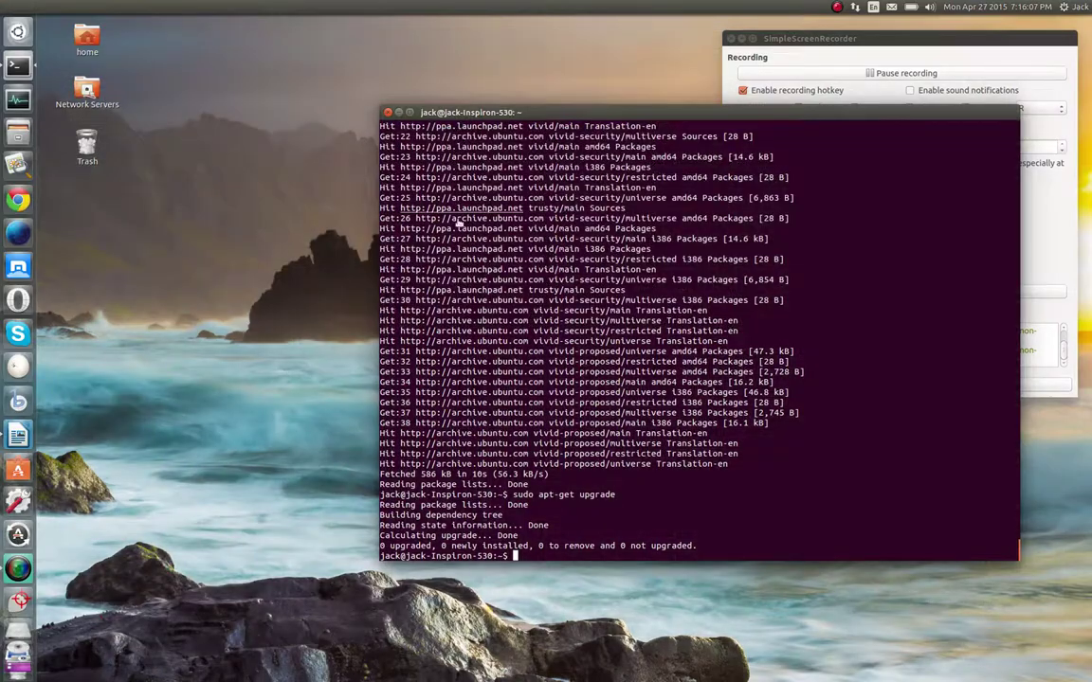
Enable the ANoise stop timer at 1 minute, stopping at 19:17, and close Preferences
left_click(929, 9)
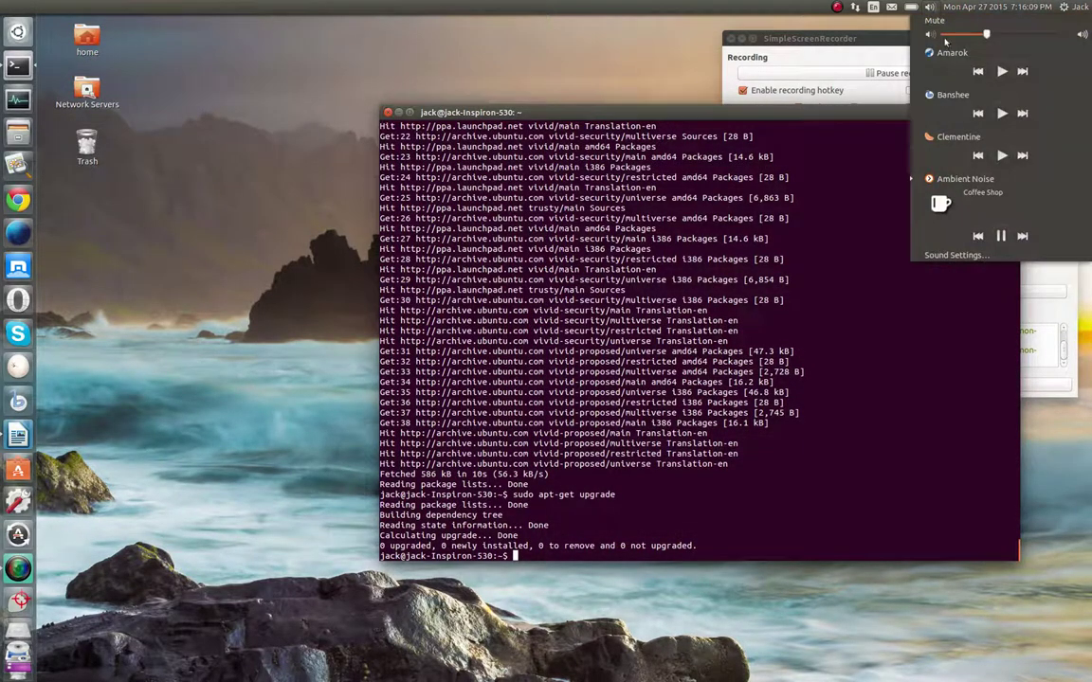
left_click(974, 201)
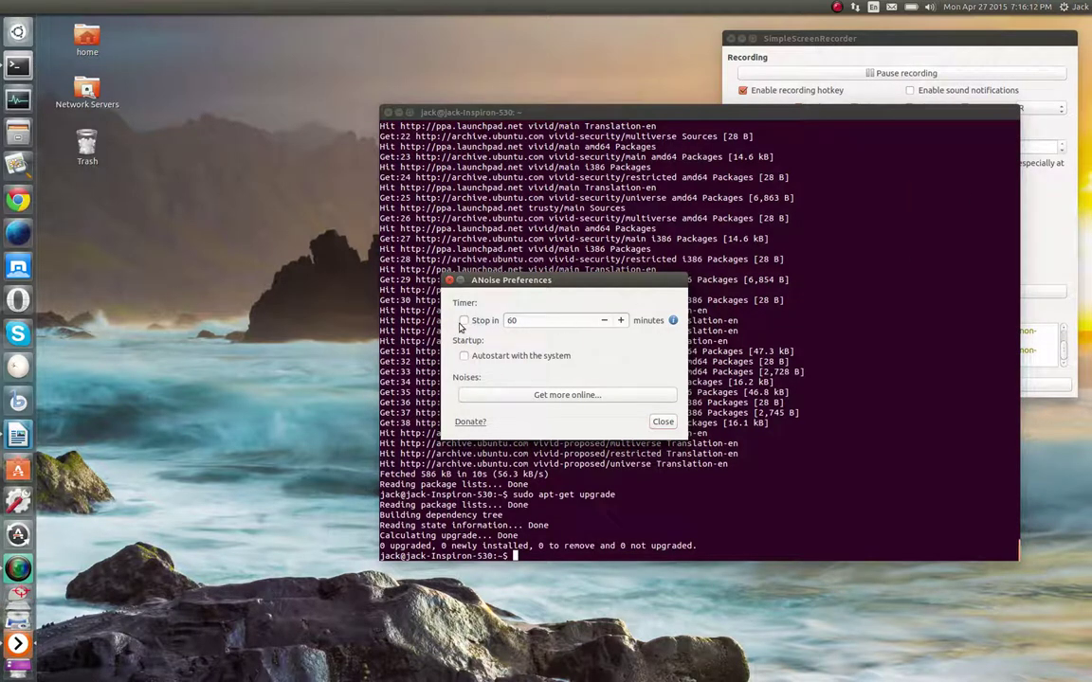
left_click(463, 320)
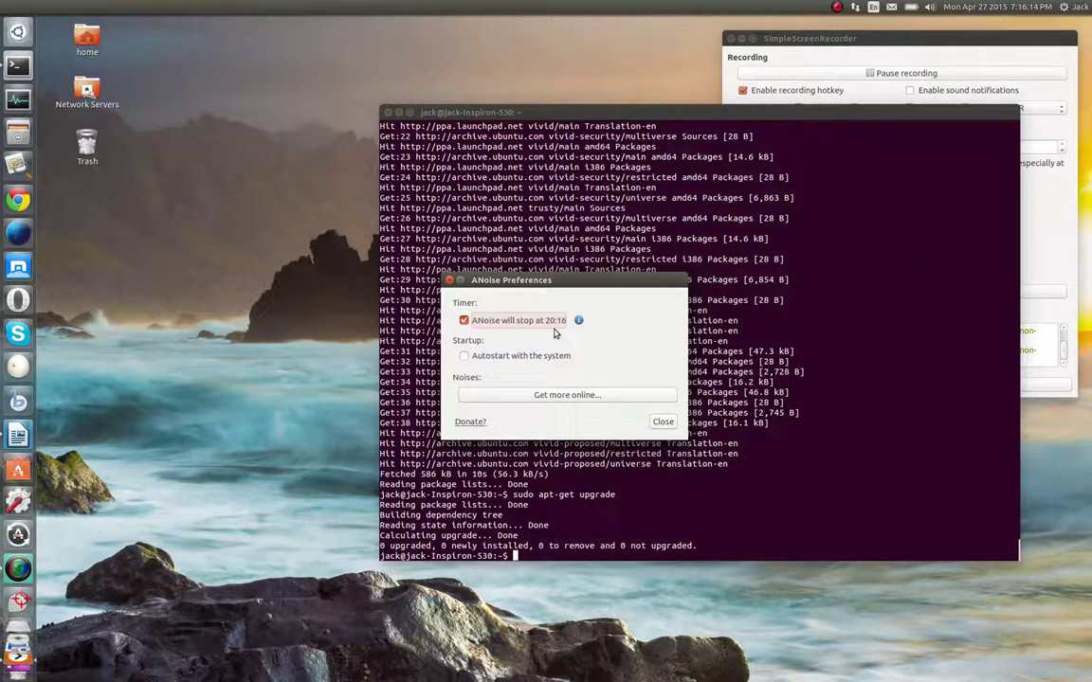
left_click(464, 321)
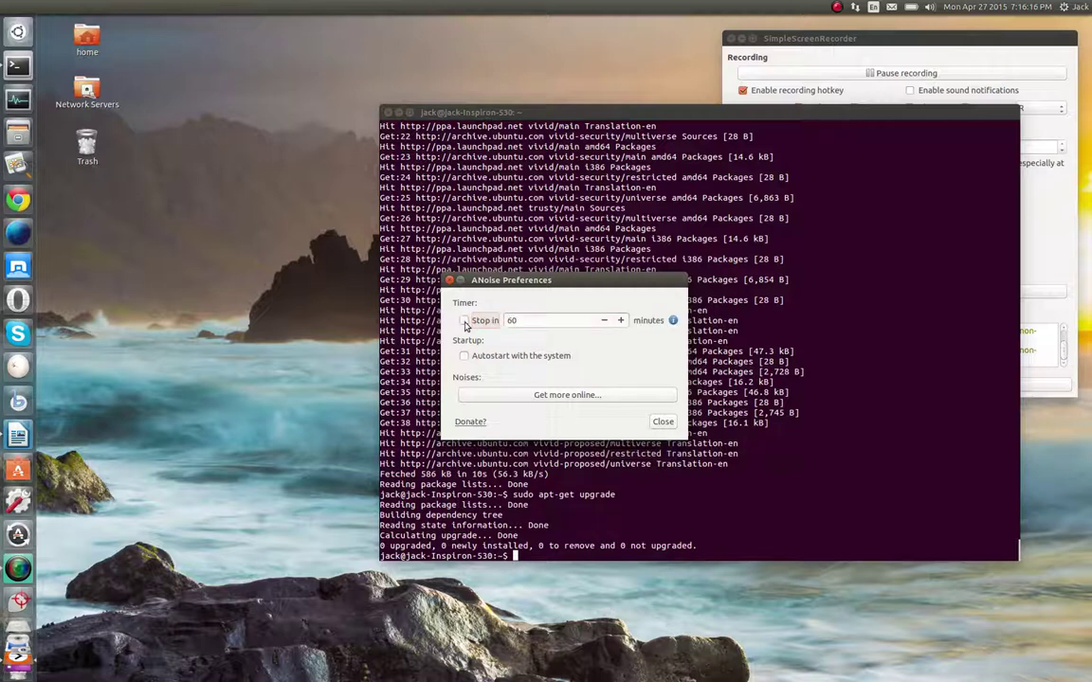
left_click(605, 320)
left_click(463, 320)
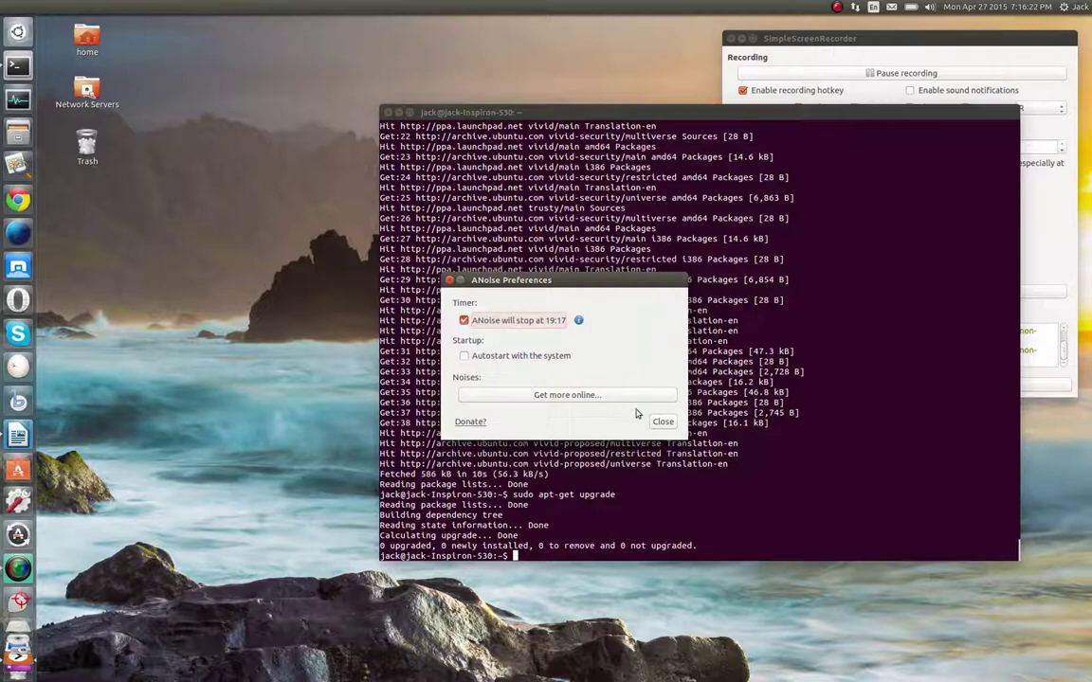
left_click(662, 422)
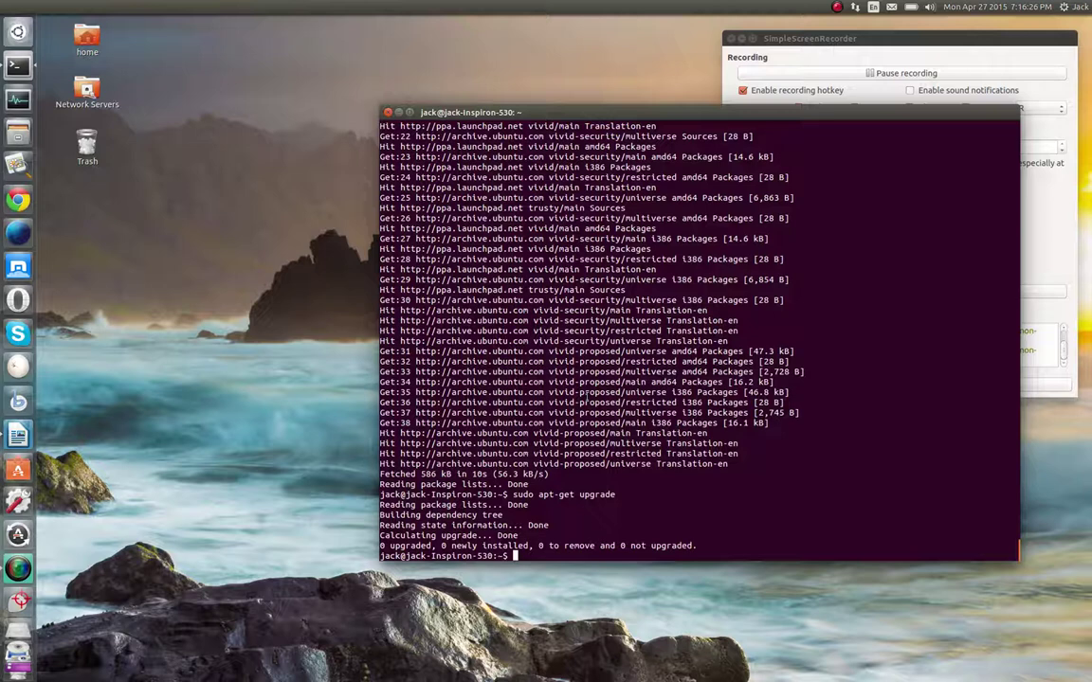
Dismiss the Dash and show the sound menu with Ambient Noise playing Coffee Shop
scroll(19, 495, "down", 3)
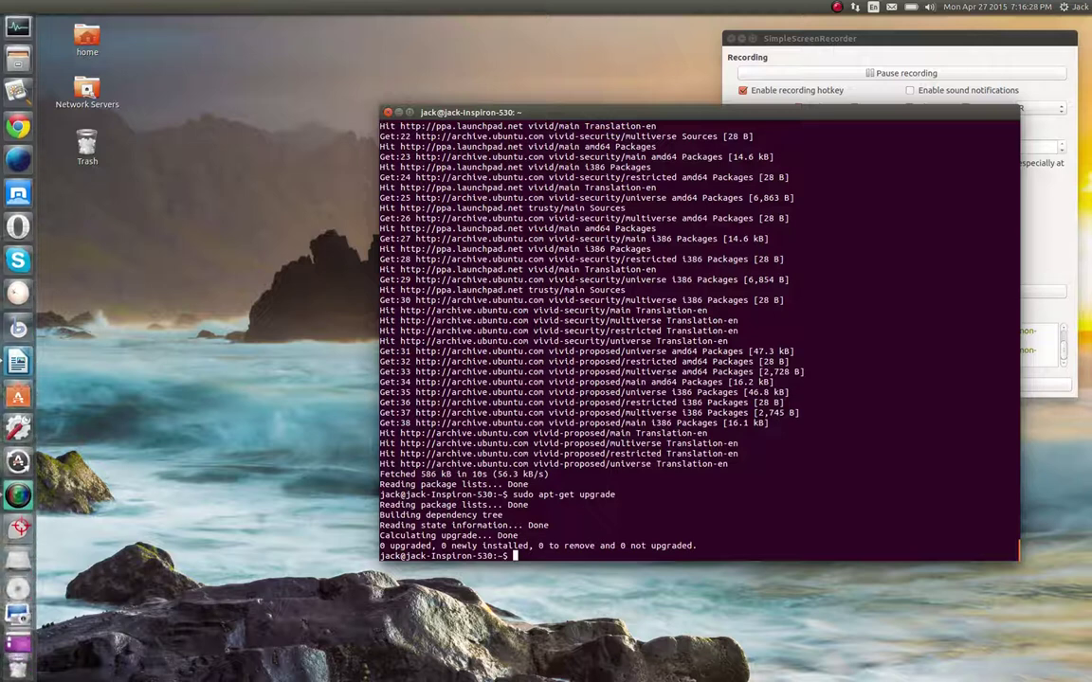
scroll(19, 379, "up", 3)
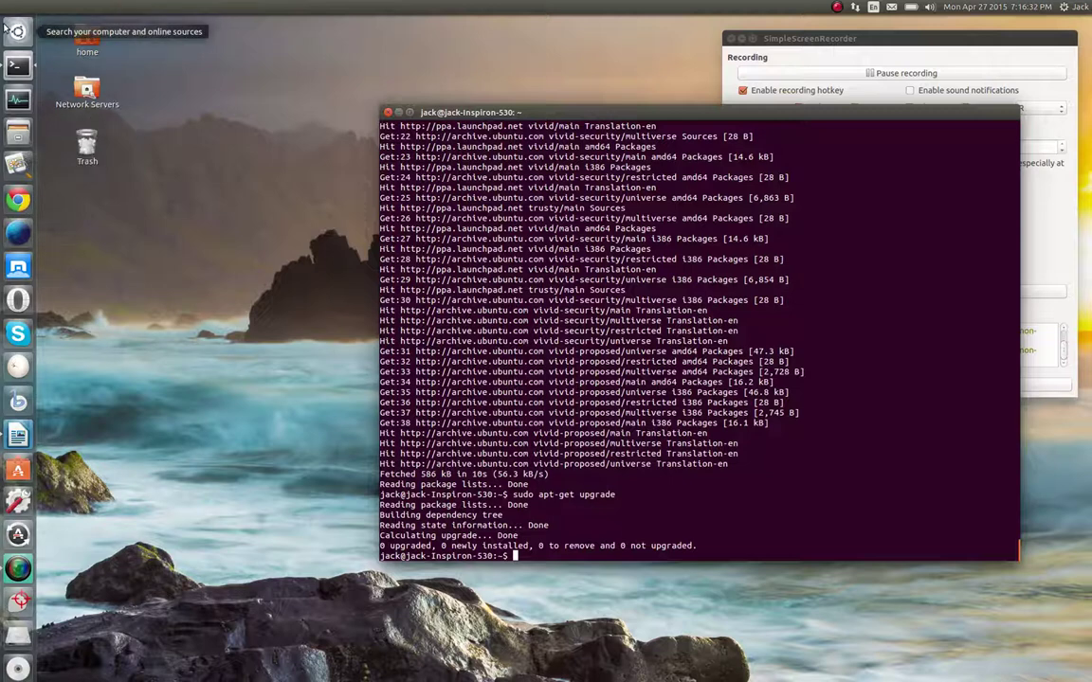
left_click(17, 31)
left_click(283, 350)
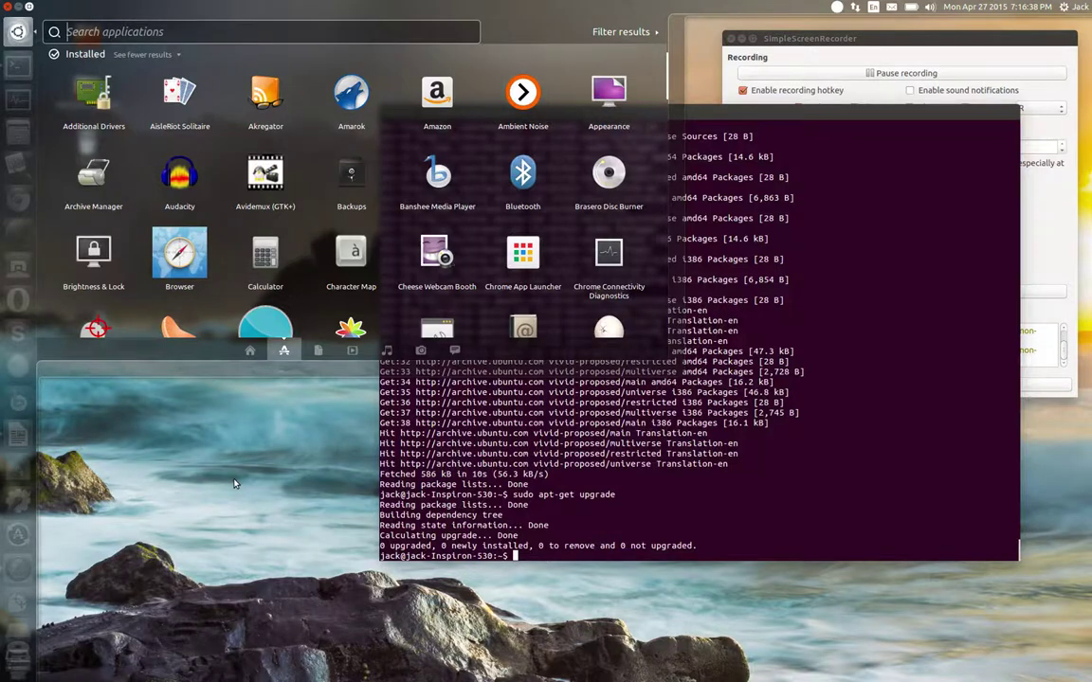
left_click(213, 436)
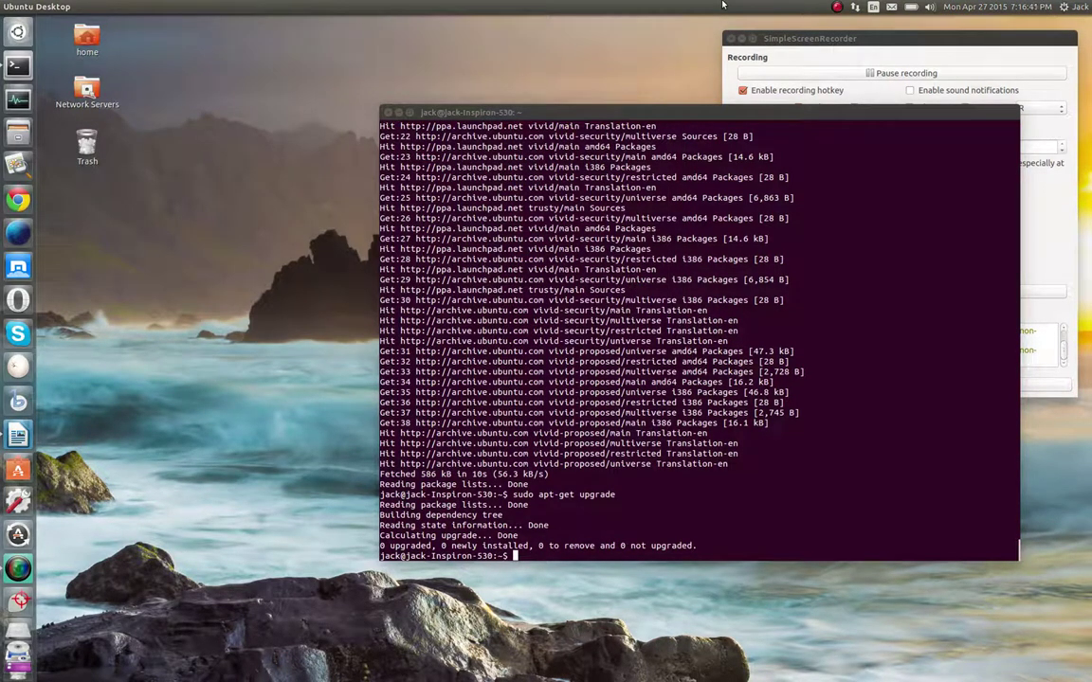
left_click(930, 7)
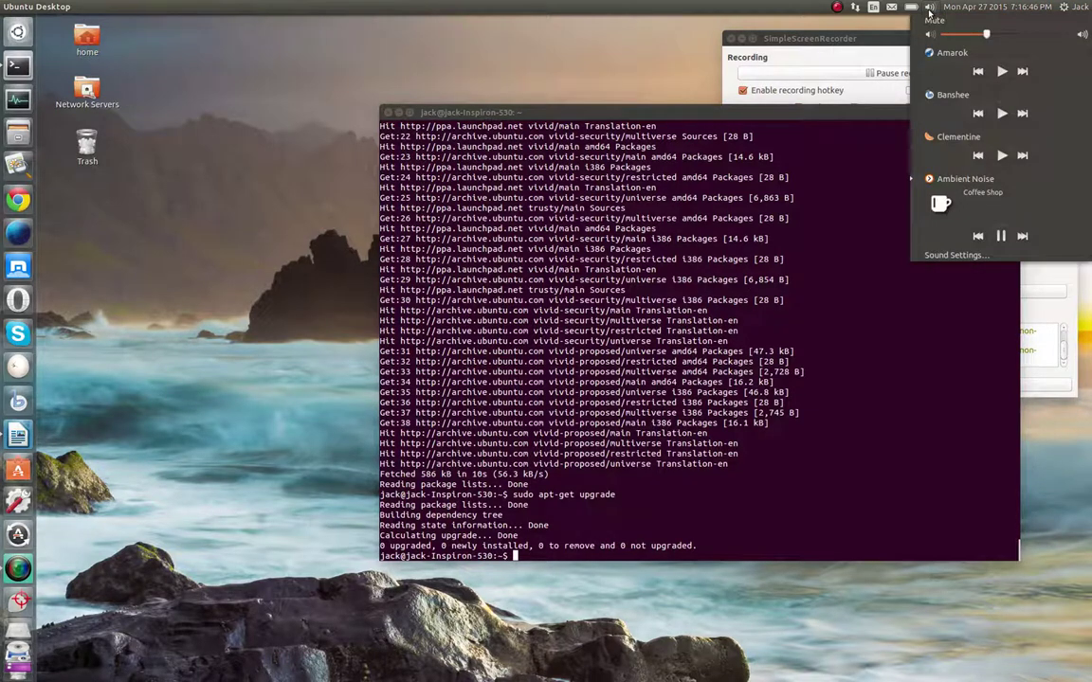
Mute anoise.py at minimum volume in Sound settings' Applications tab, then close the window
left_click(955, 255)
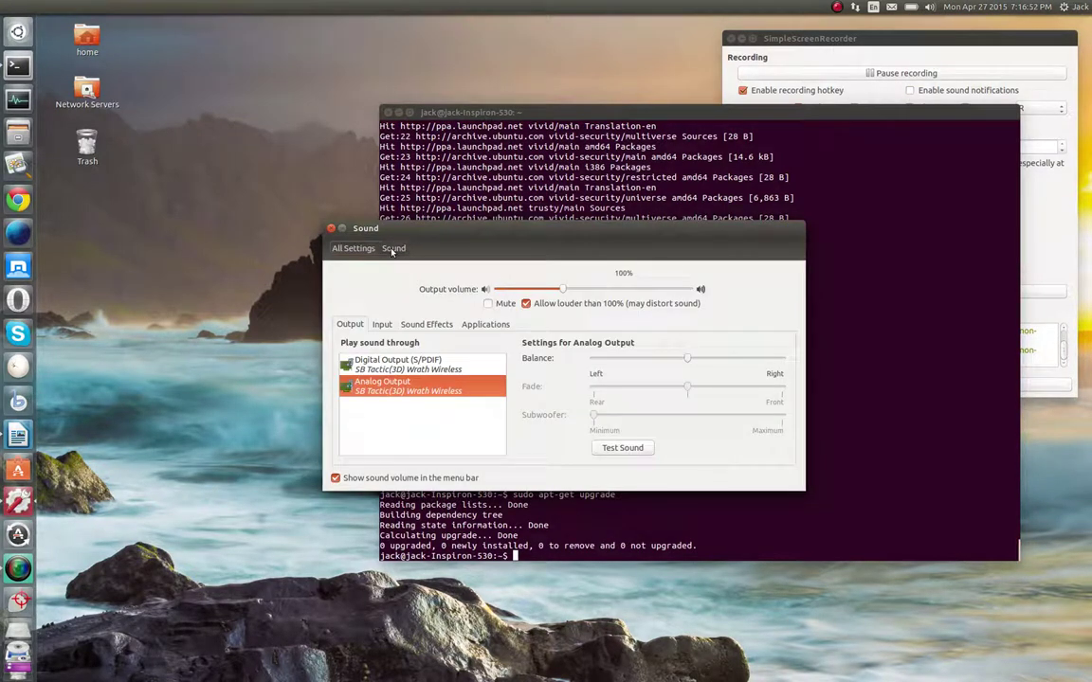
left_click(476, 324)
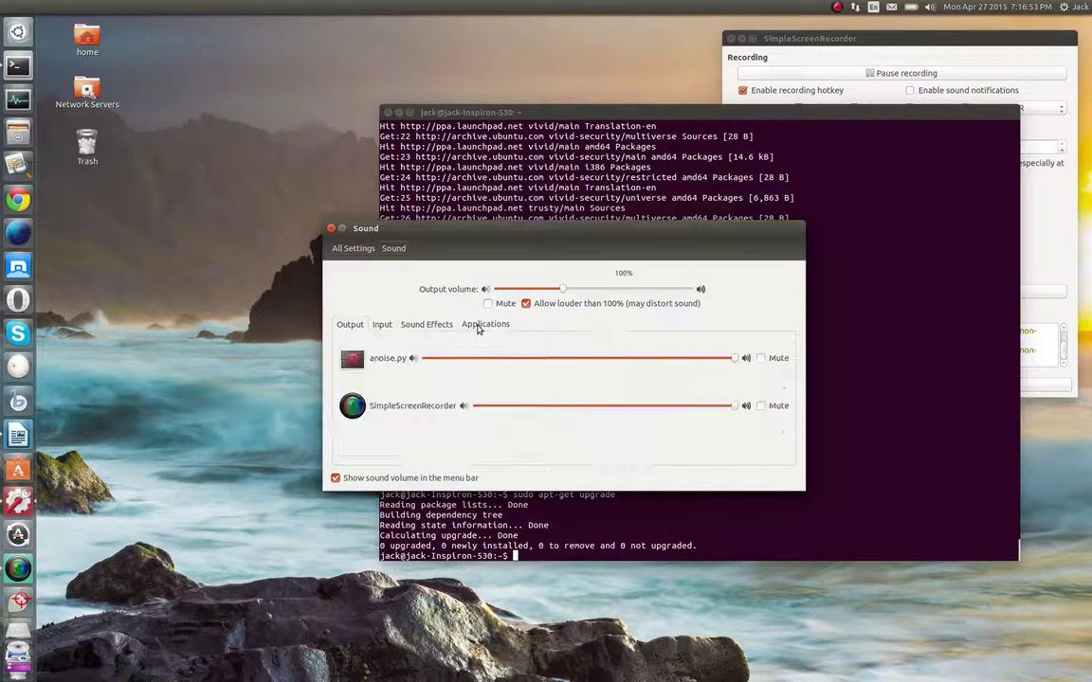
left_click(425, 359)
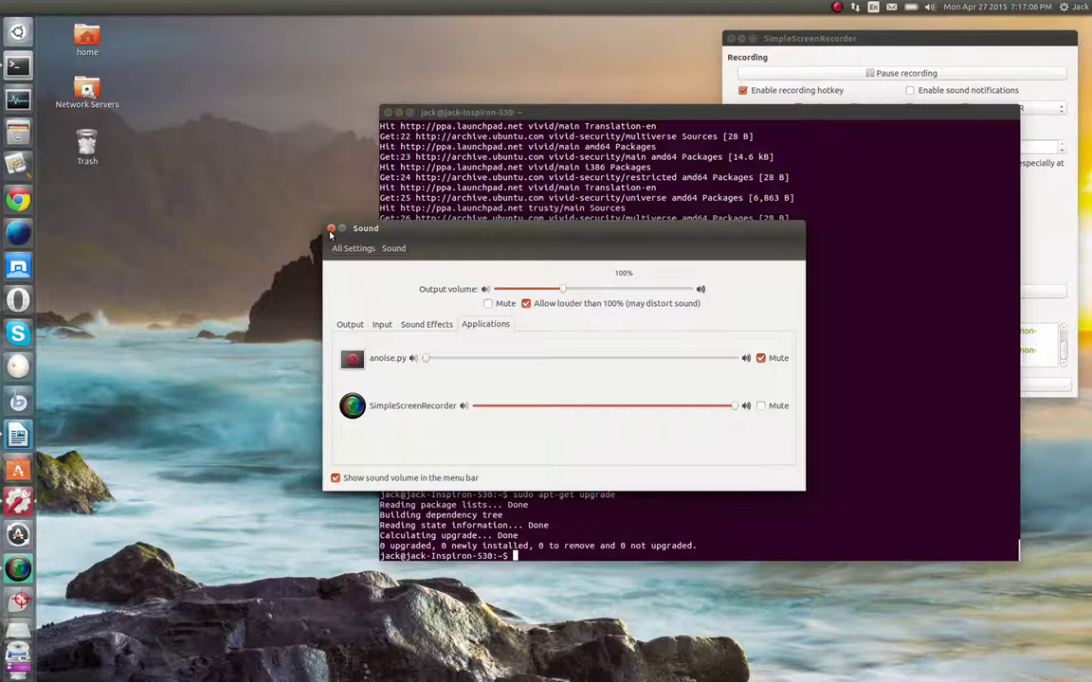
left_click(330, 230)
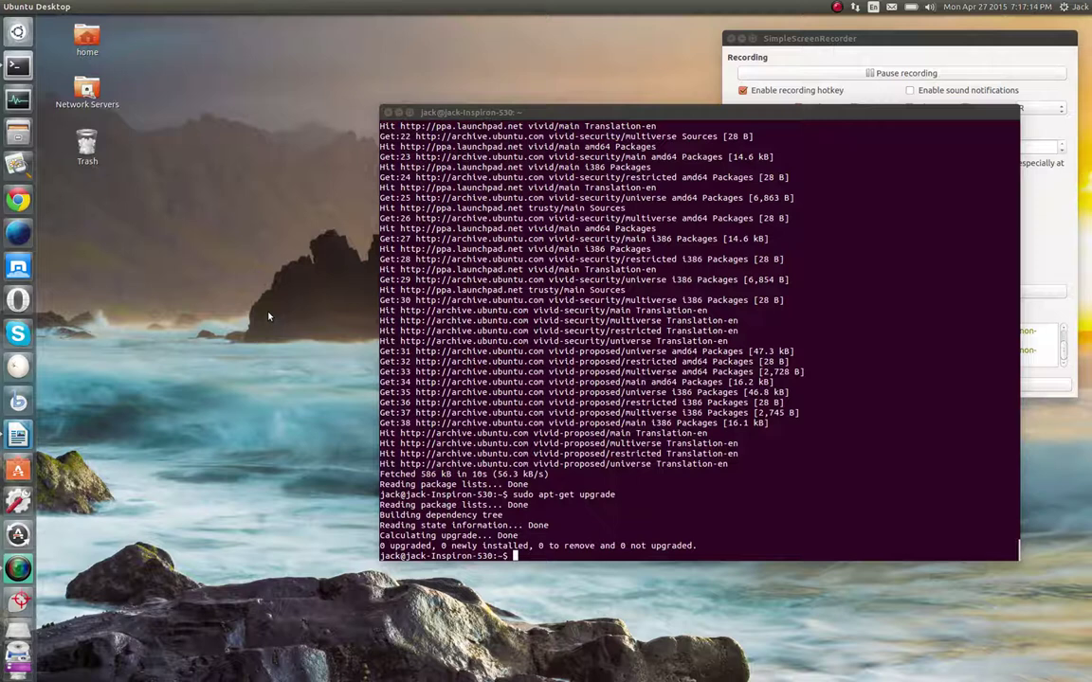
left_click(15, 37)
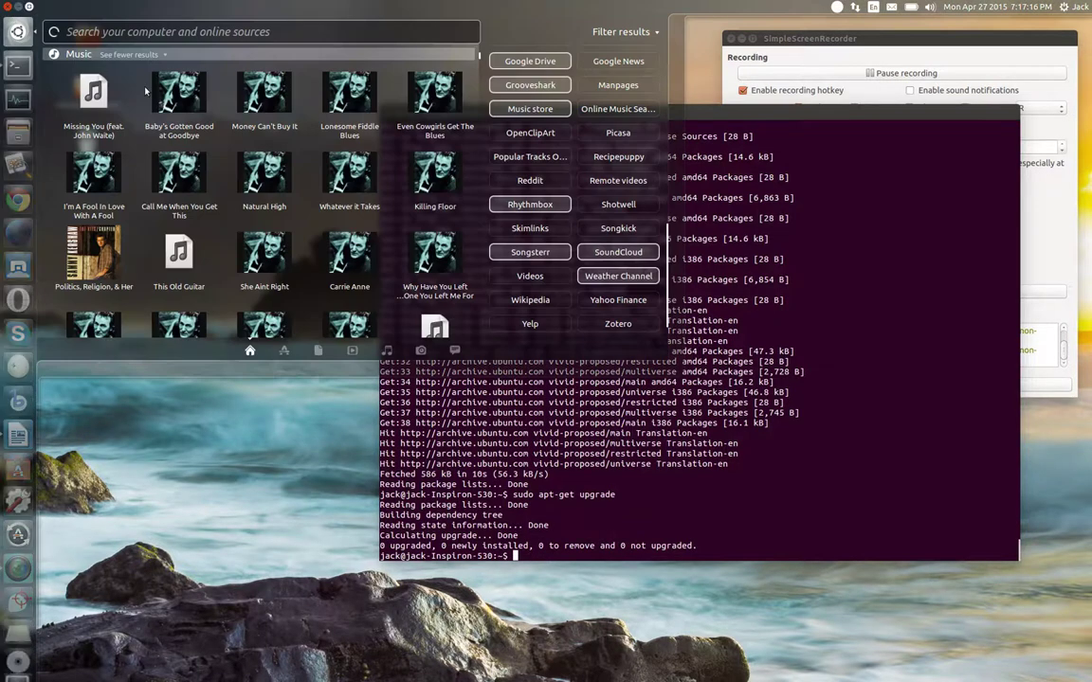
left_click(284, 351)
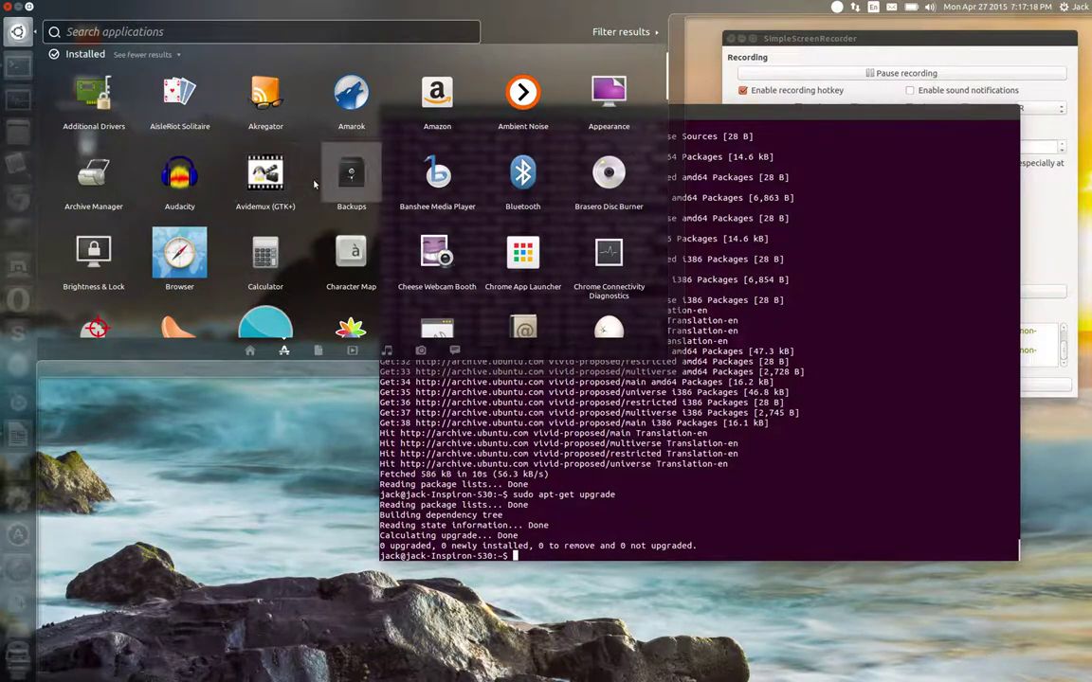
scroll(284, 199, "down", 4)
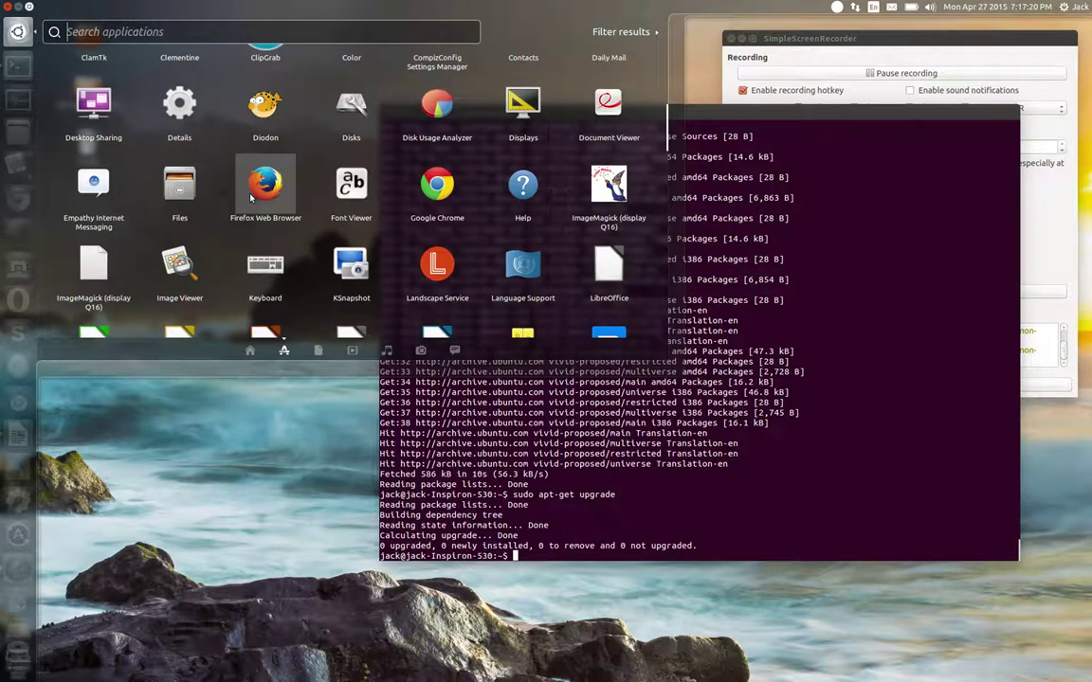
key("Escape")
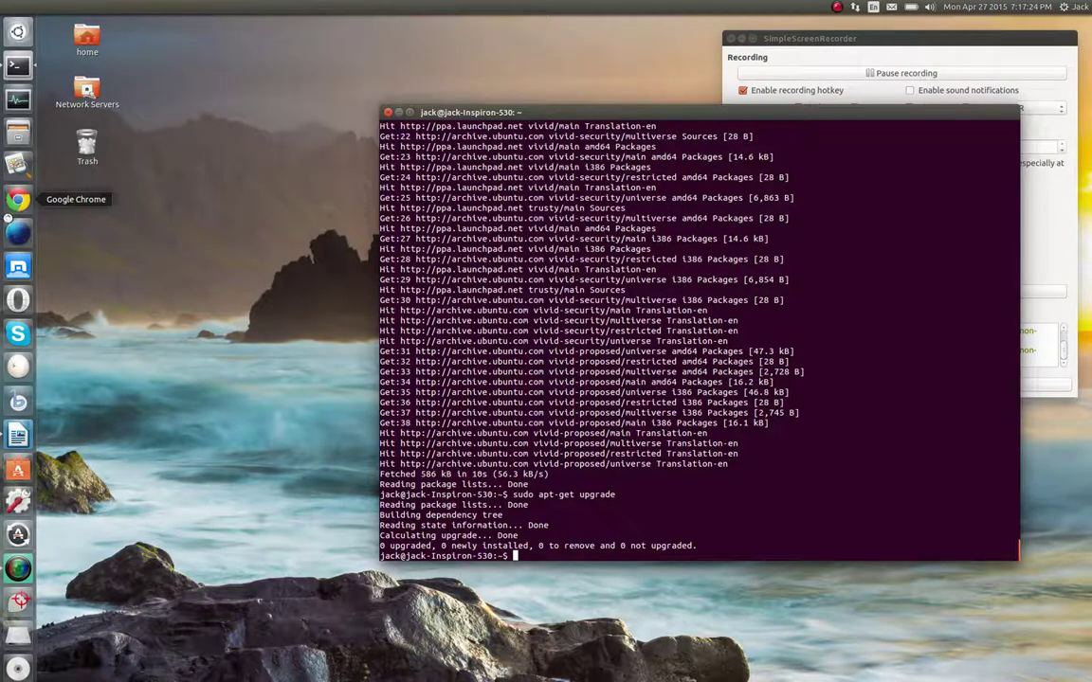
Launch Firefox to the Ubuntu Start Page, dismiss the Ambient Noise crash, and dock Firefox below Chrome
left_click(19, 231)
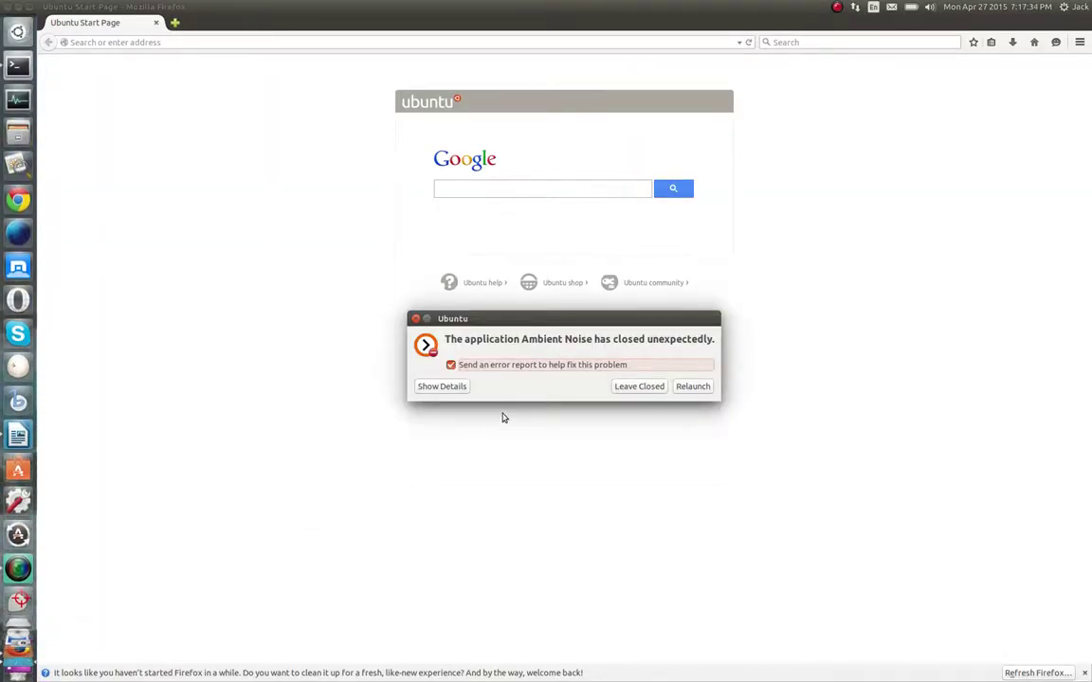
left_click(653, 388)
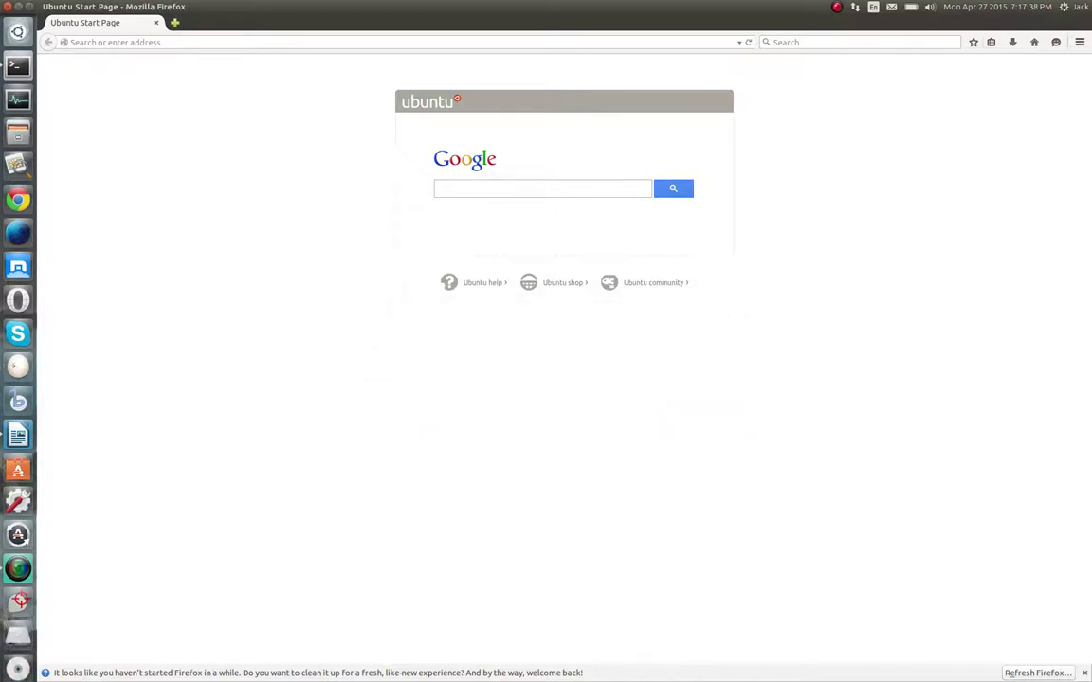
left_click_drag(24, 616, 24, 107)
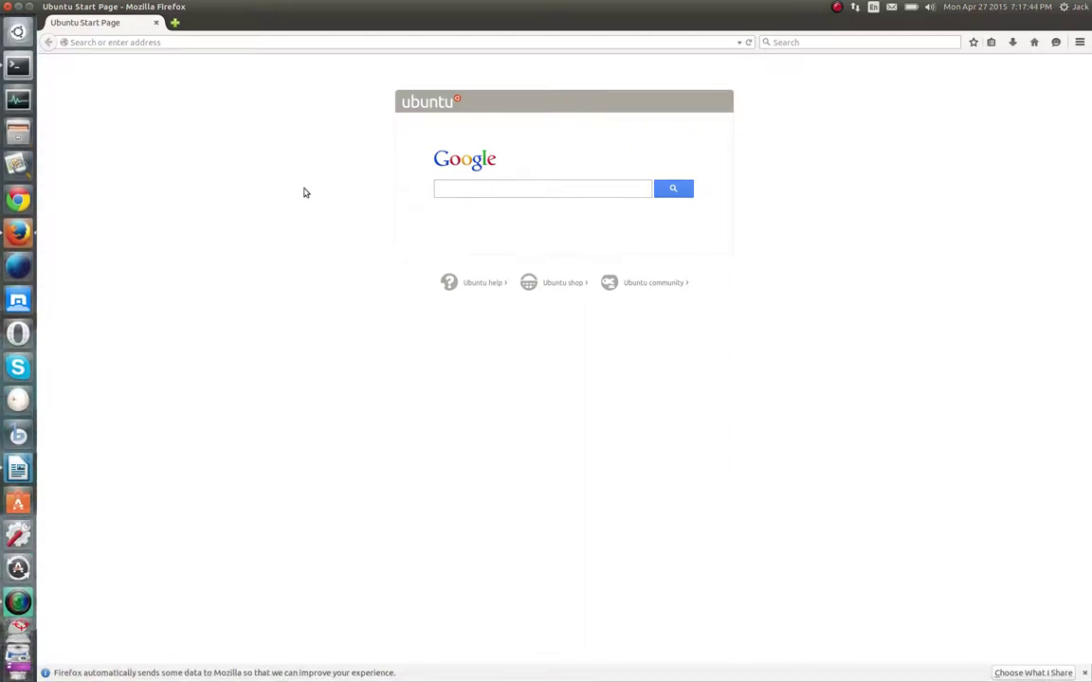
mouse_move(140, 8)
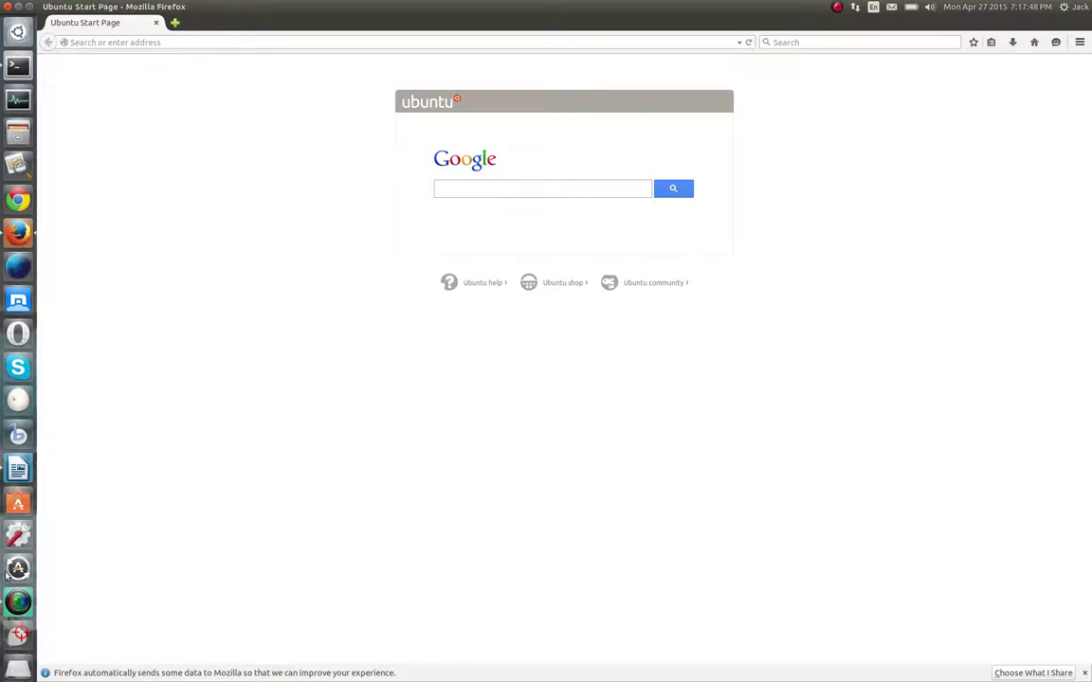
left_click(836, 6)
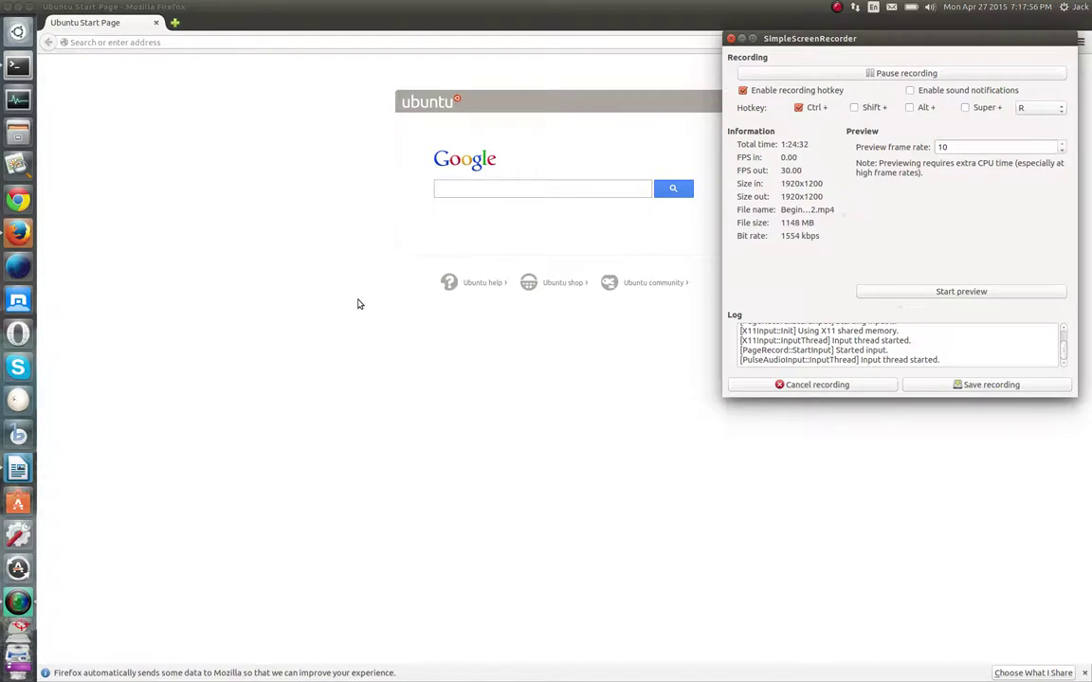
Expand the 'Ubuntu and Free Software links' folder in Firefox's Bookmarks menu
left_click(358, 305)
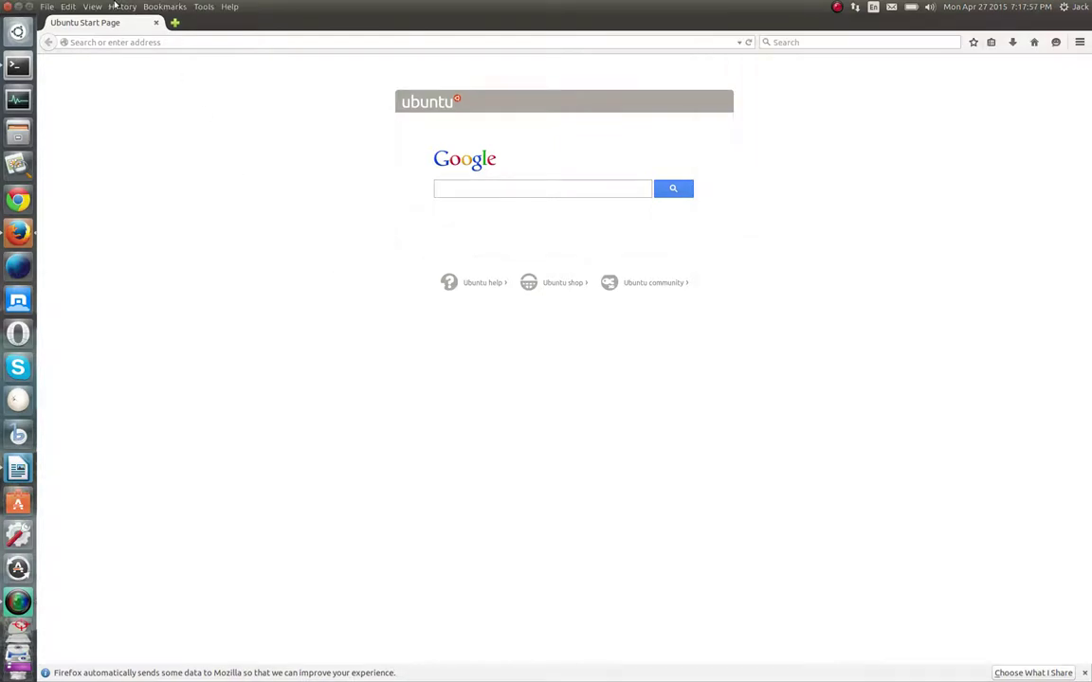
left_click(168, 7)
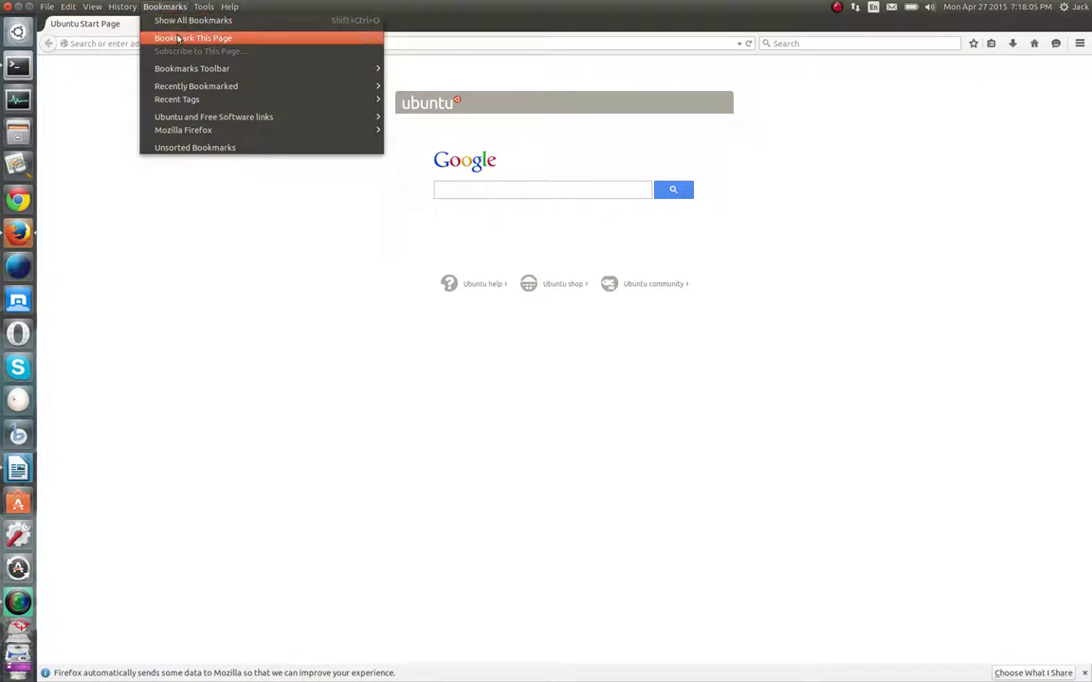
left_click(16, 596)
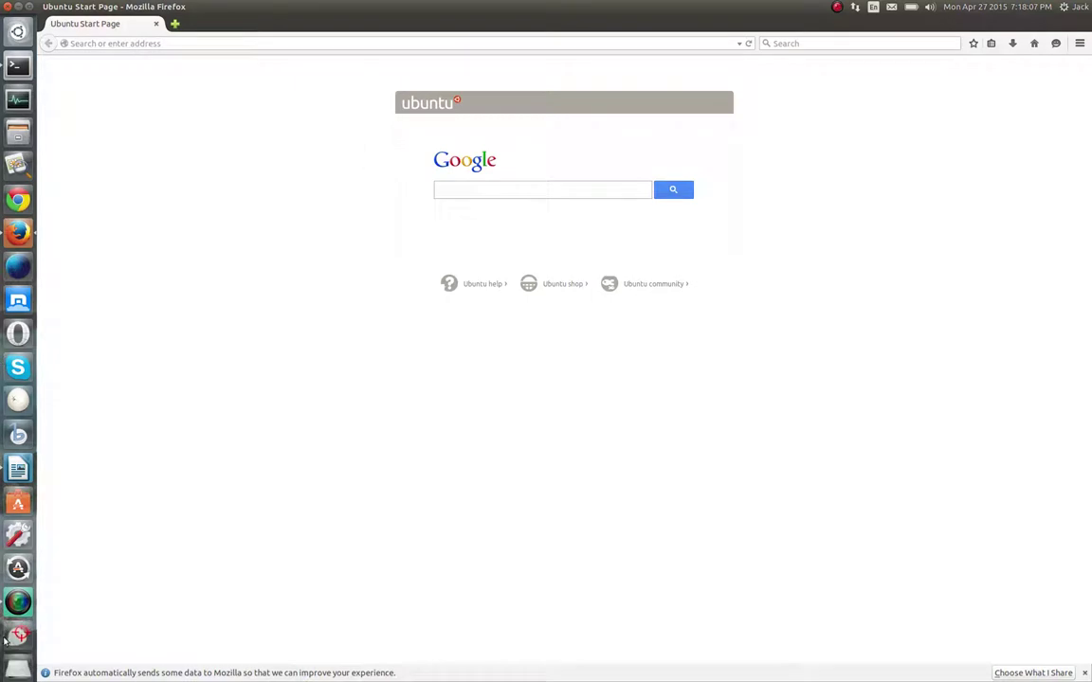
left_click(865, 75)
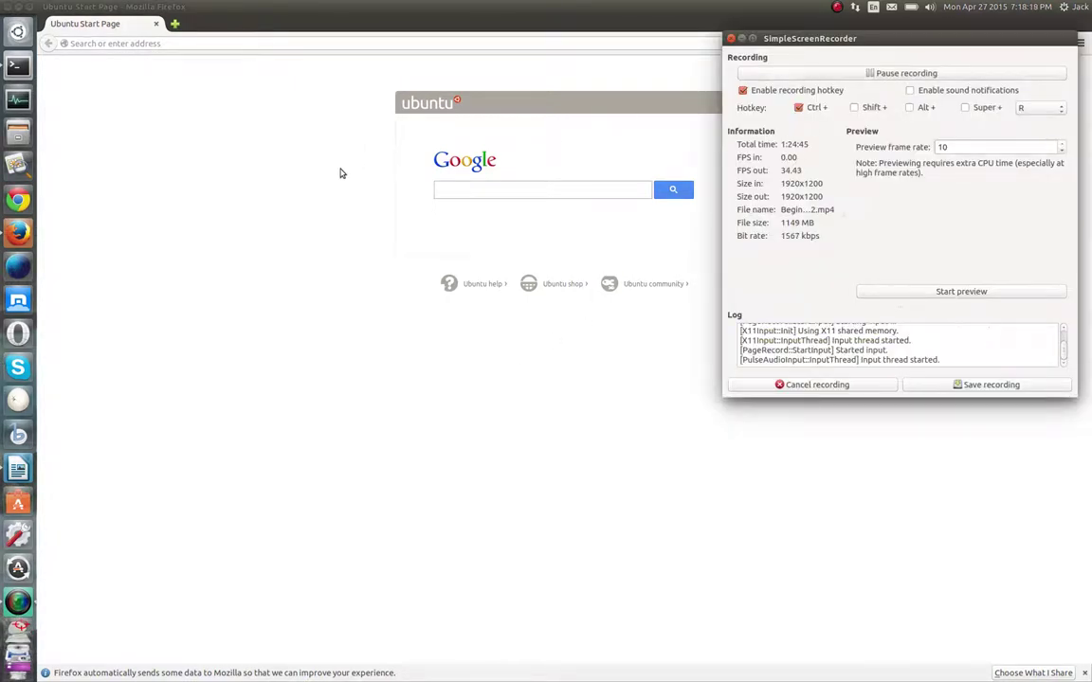
left_click(151, 7)
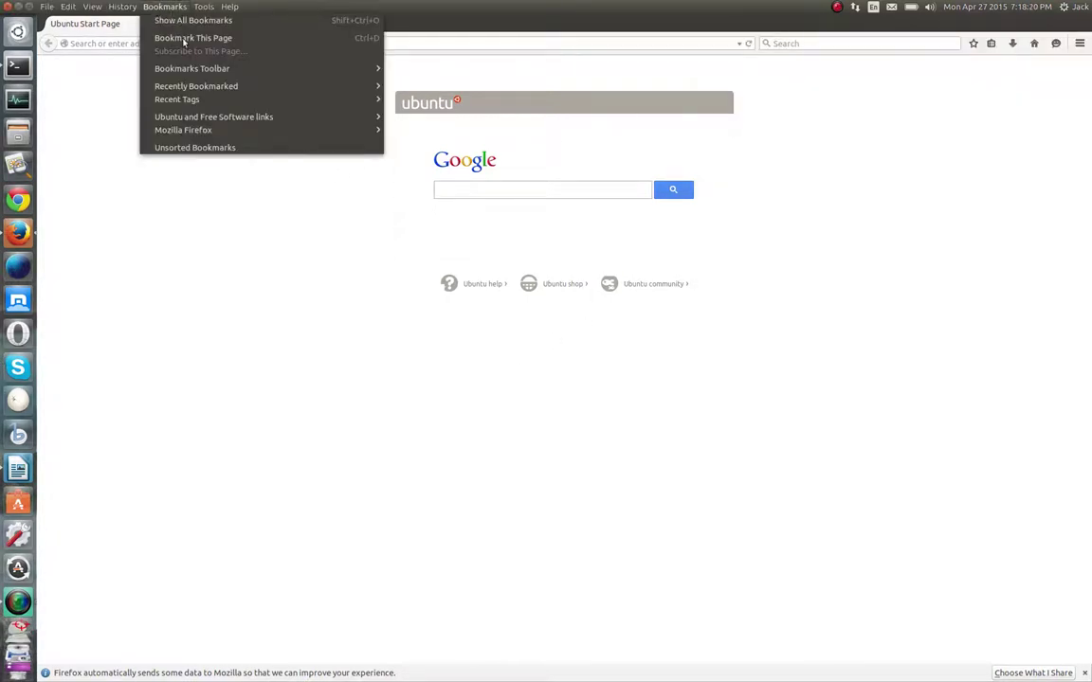
mouse_move(219, 119)
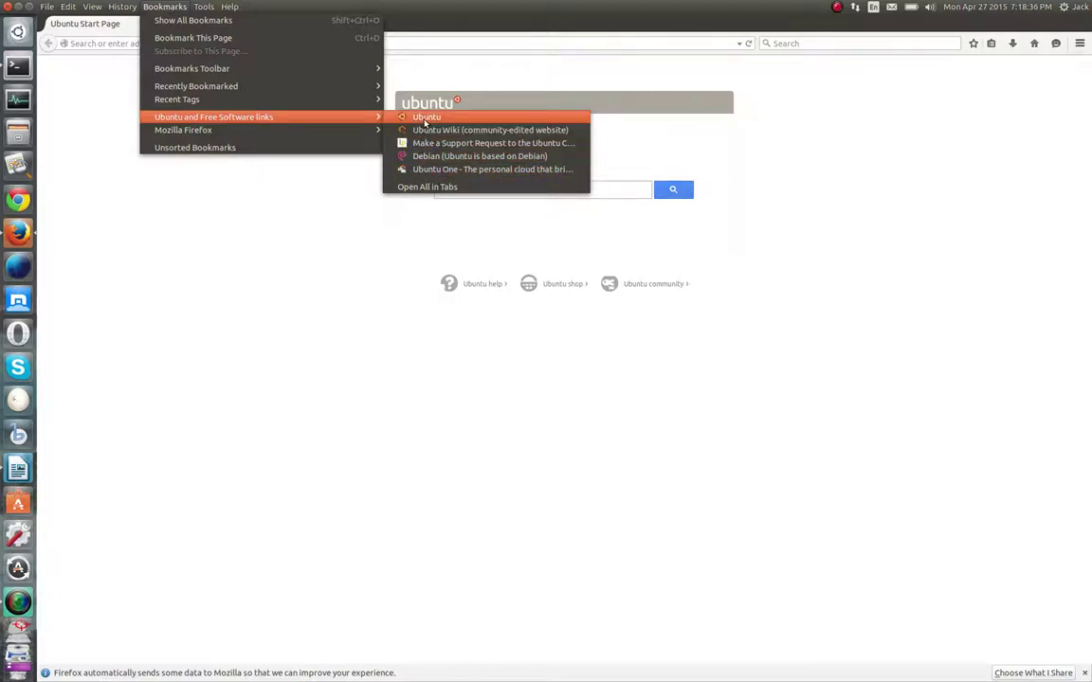
Open the Ubuntu website bookmark in Firefox
left_click(390, 116)
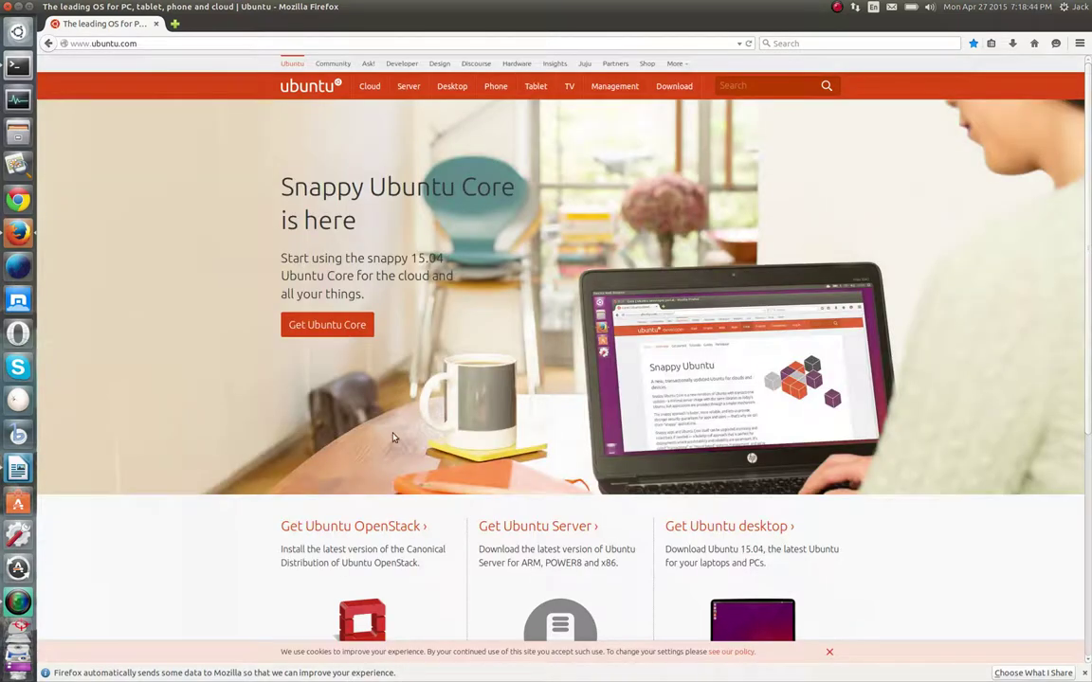
scroll(321, 327, "down", 2)
scroll(320, 327, "down", 3)
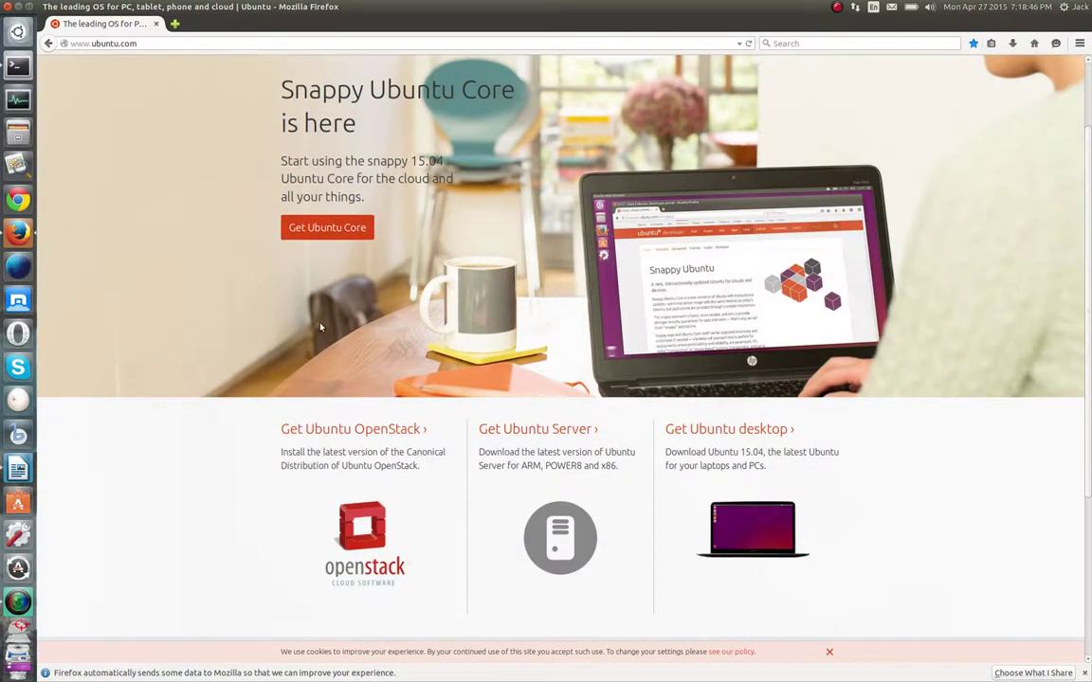
scroll(321, 326, "up", 5)
Go via Desktop's Get Ubuntu page to Download Ubuntu Desktop, offering 14.04.2 LTS and 15.04
left_click(452, 87)
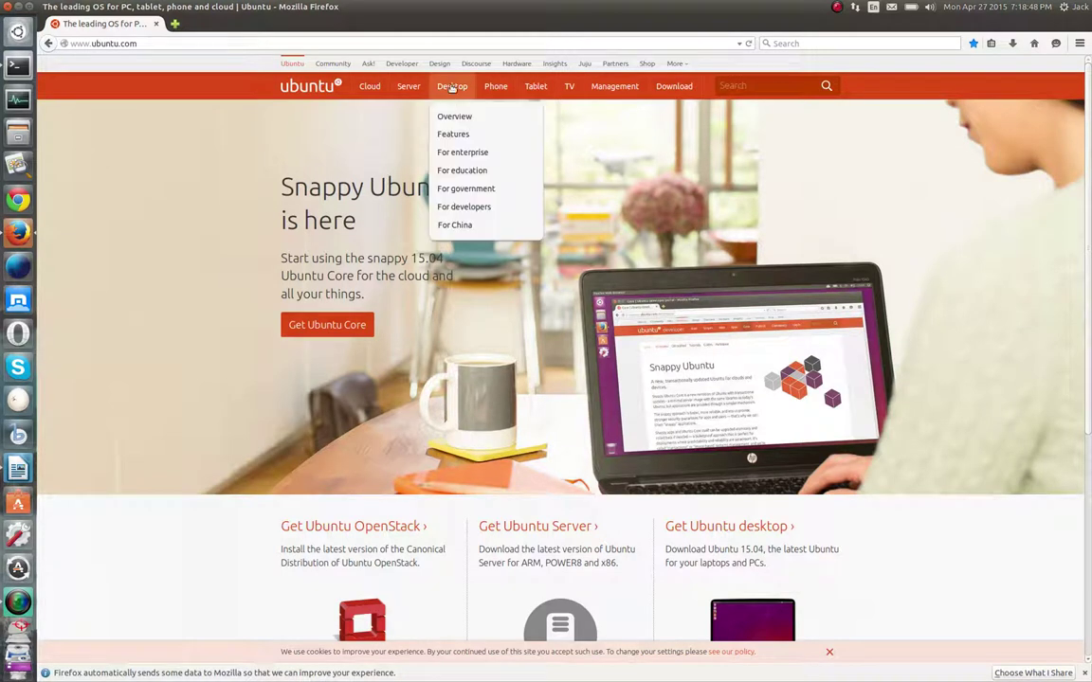
mouse_move(671, 86)
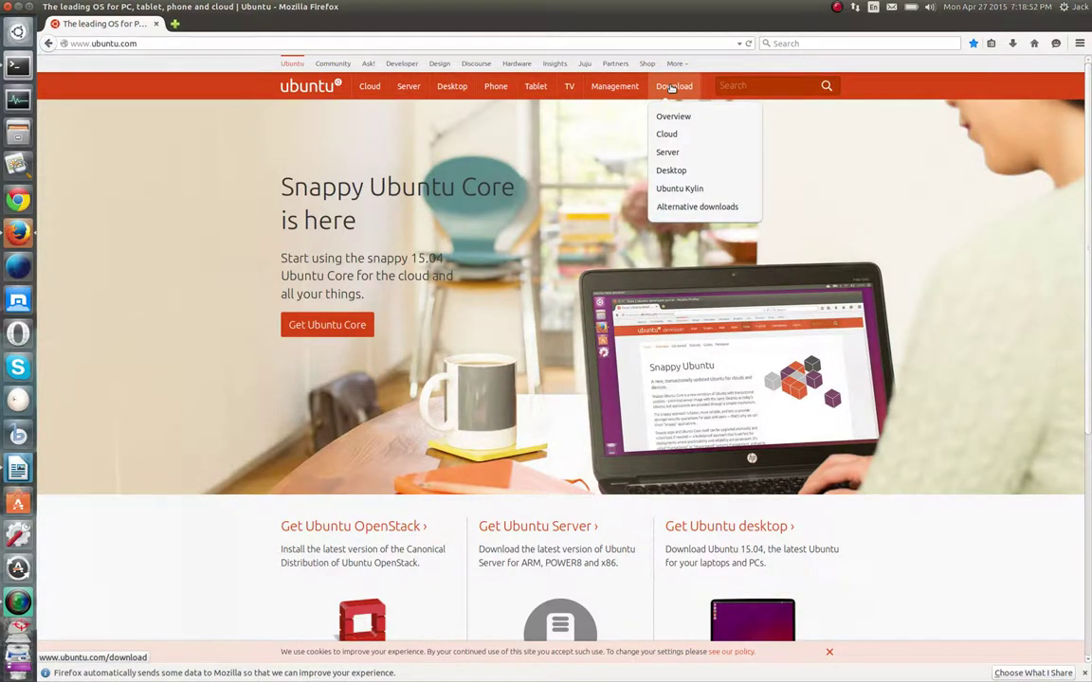
left_click(671, 86)
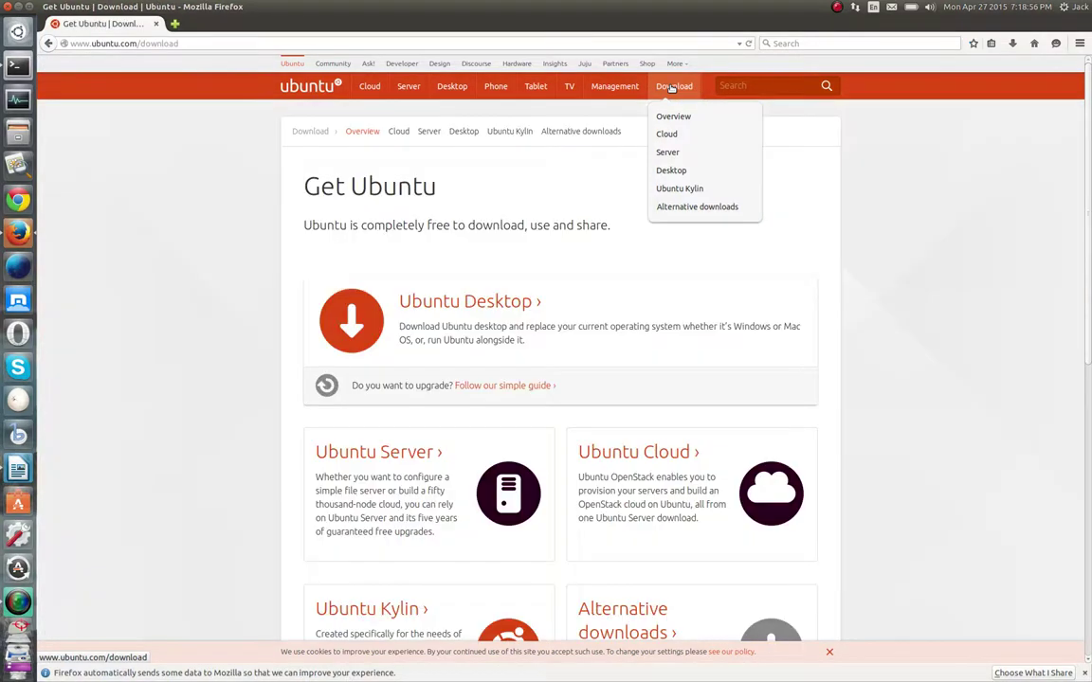
scroll(409, 314, "down", 3)
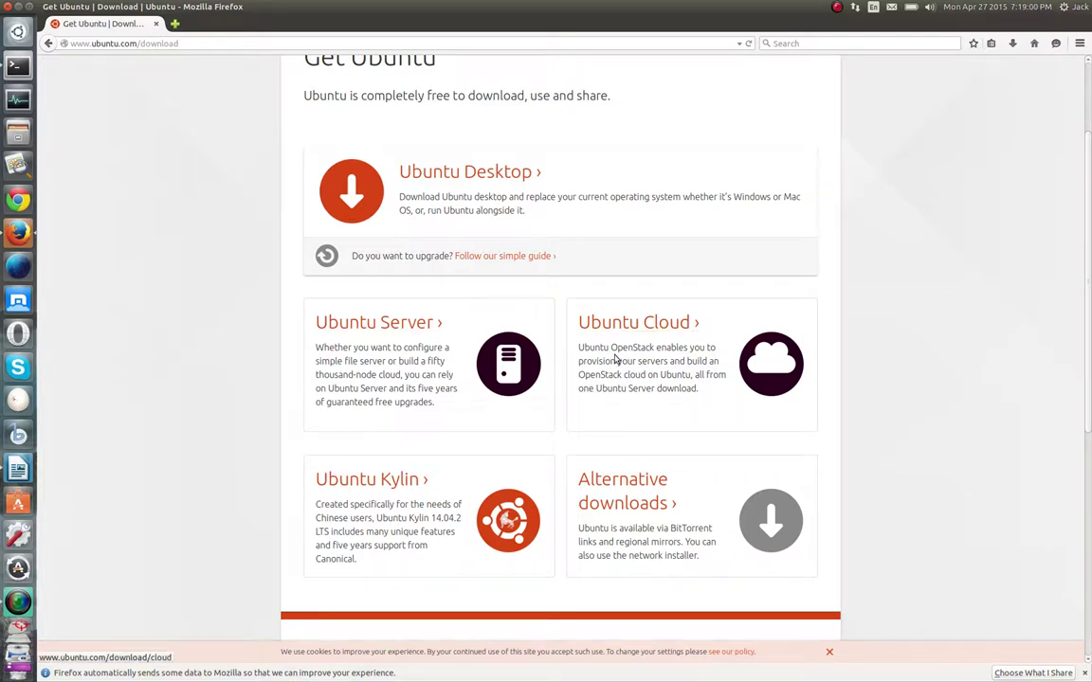
scroll(573, 399, "up", 1)
scroll(572, 399, "up", 3)
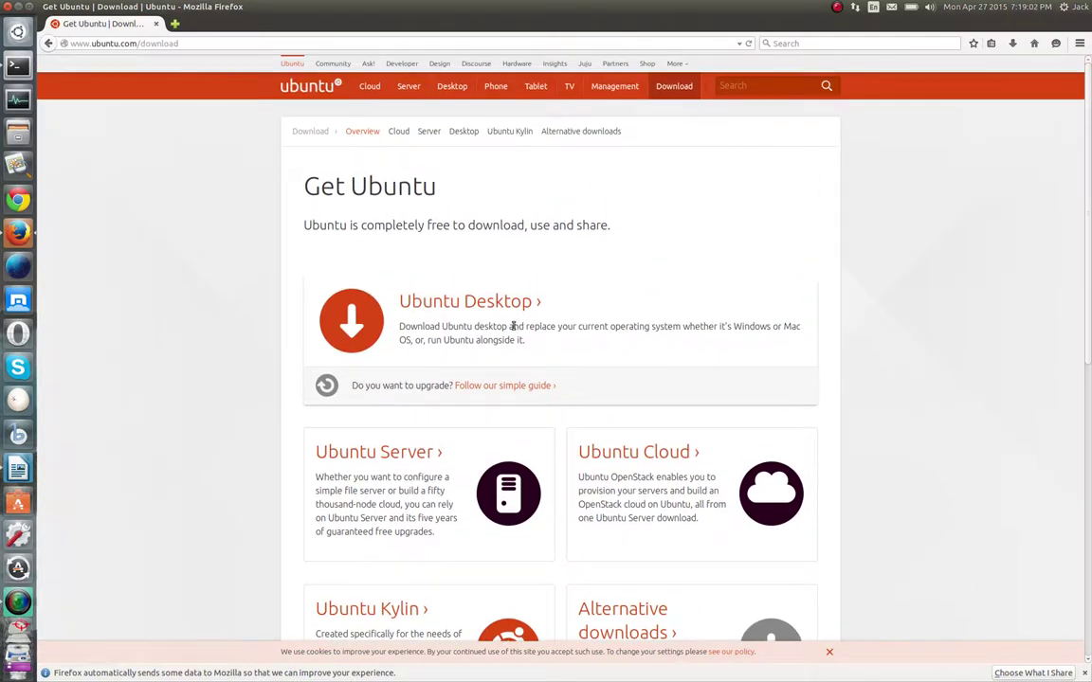
left_click(502, 303)
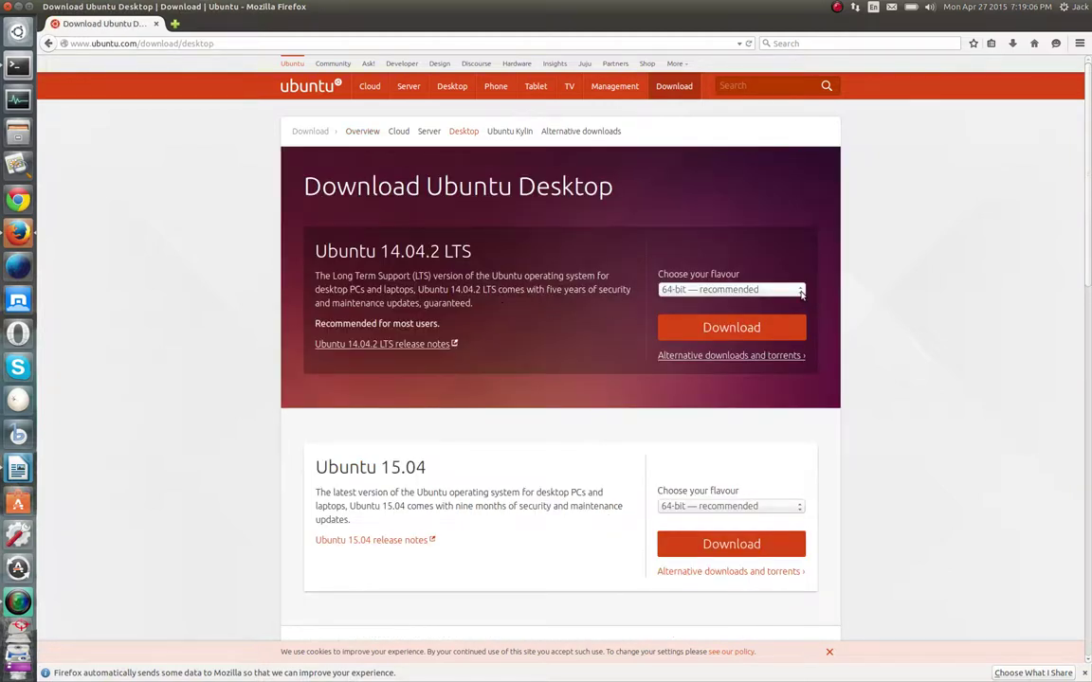
Expand Ubuntu 14.04.2 LTS's flavour dropdown, listing 64-bit recommended and 32-bit options
left_click(800, 291)
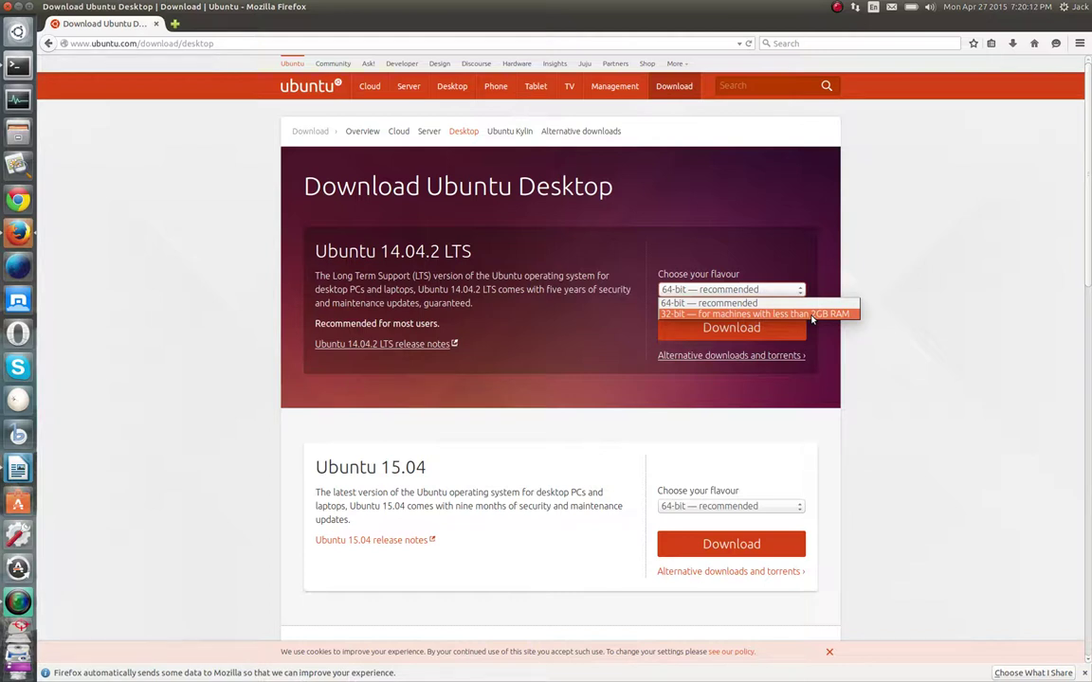
Dismiss the flavour list with 64-bit still chosen, and scroll over the Ubuntu Desktop download options
left_click(966, 354)
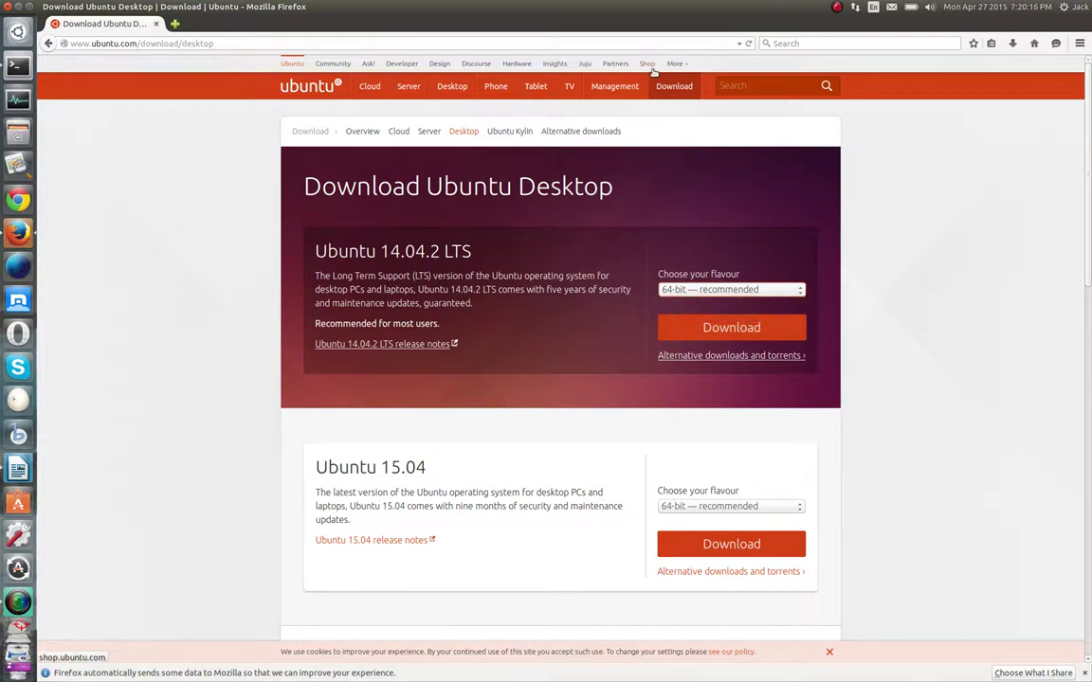
mouse_move(675, 90)
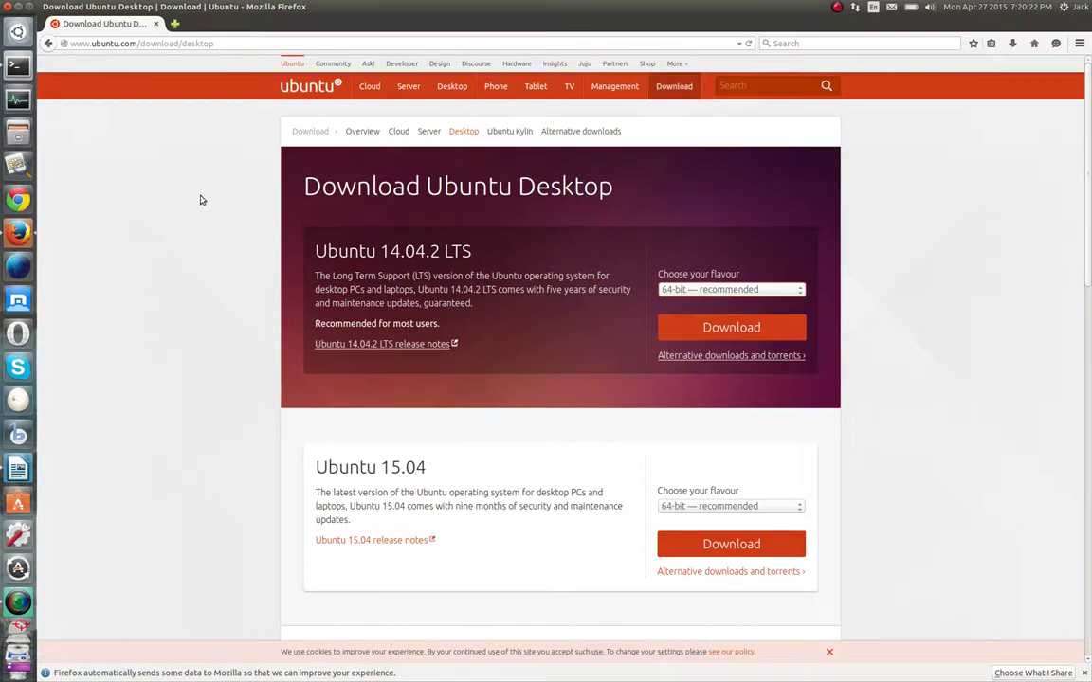
scroll(266, 302, "down", 2)
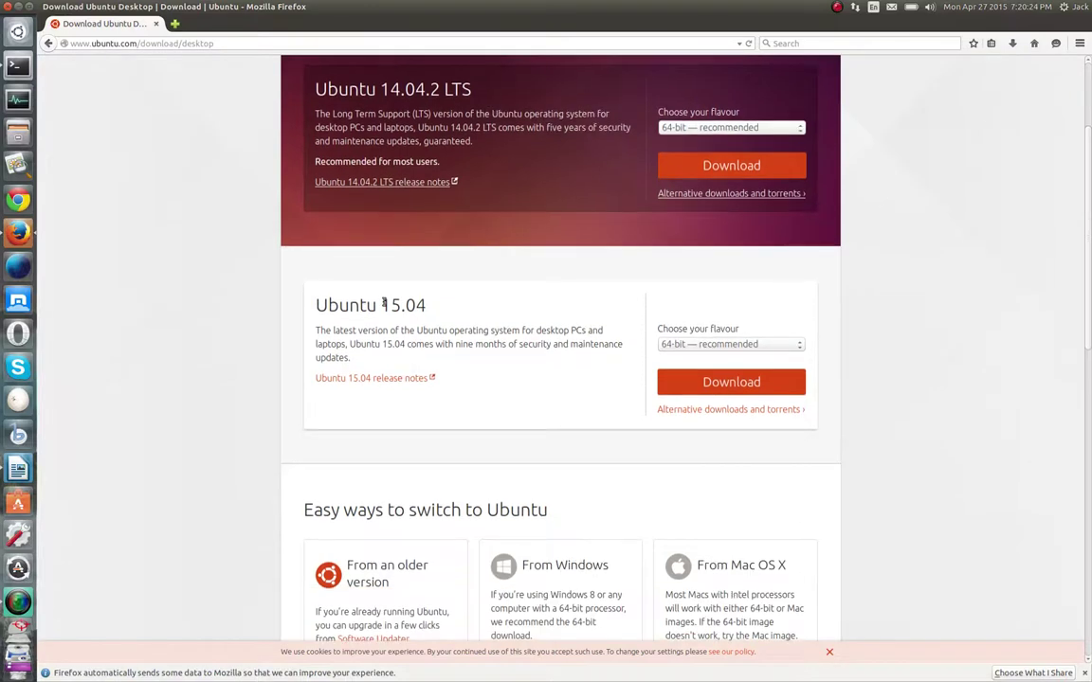
scroll(356, 297, "up", 2)
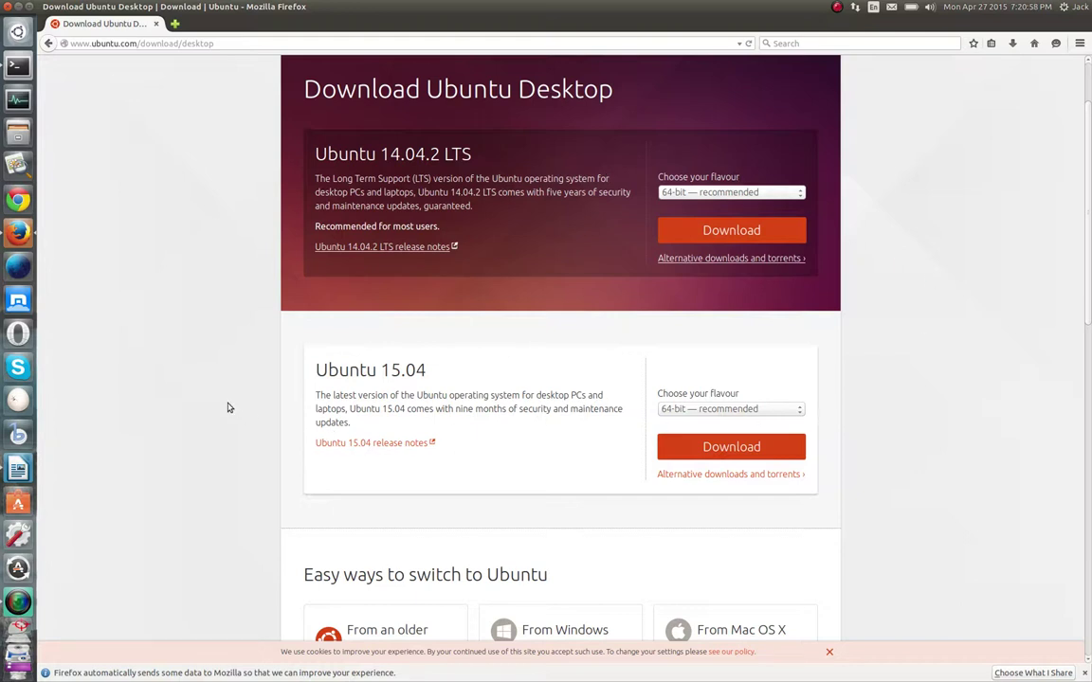
scroll(227, 407, "up", 2)
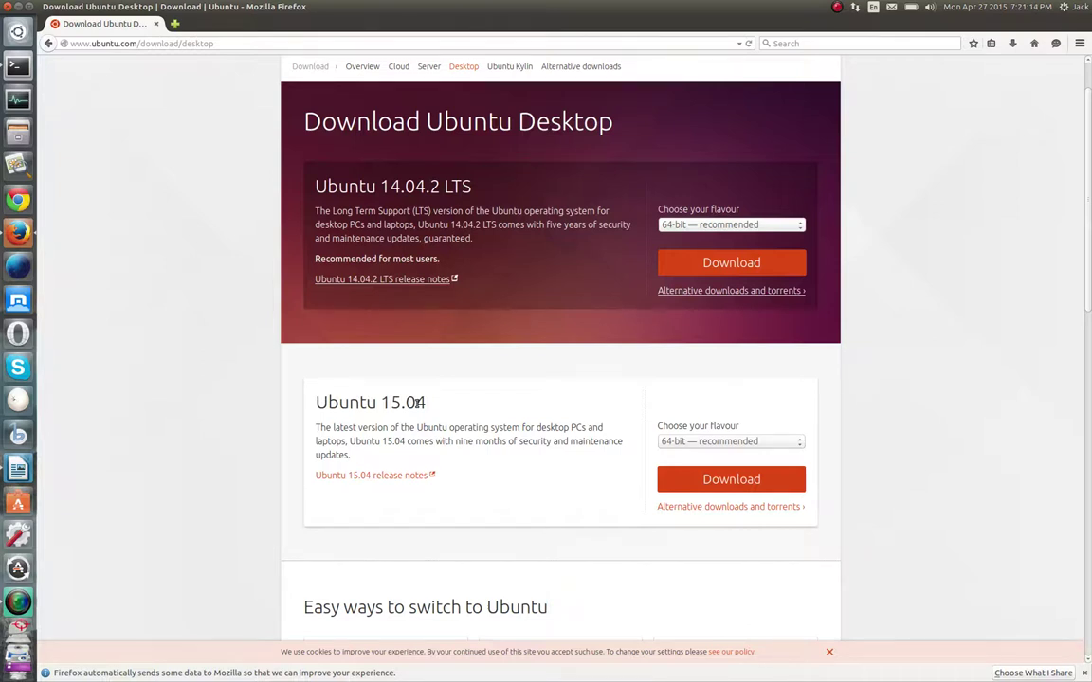
scroll(195, 341, "up", 2)
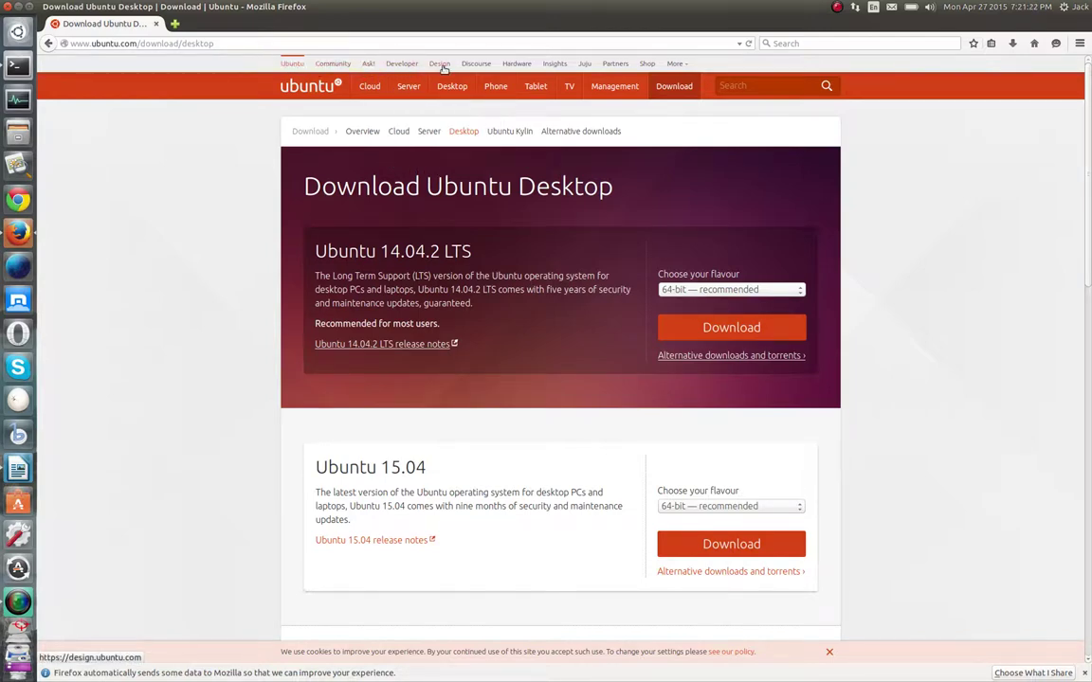
Browse the Ubuntu Community page via the More menu, then go on to Ask Ubuntu
left_click(680, 66)
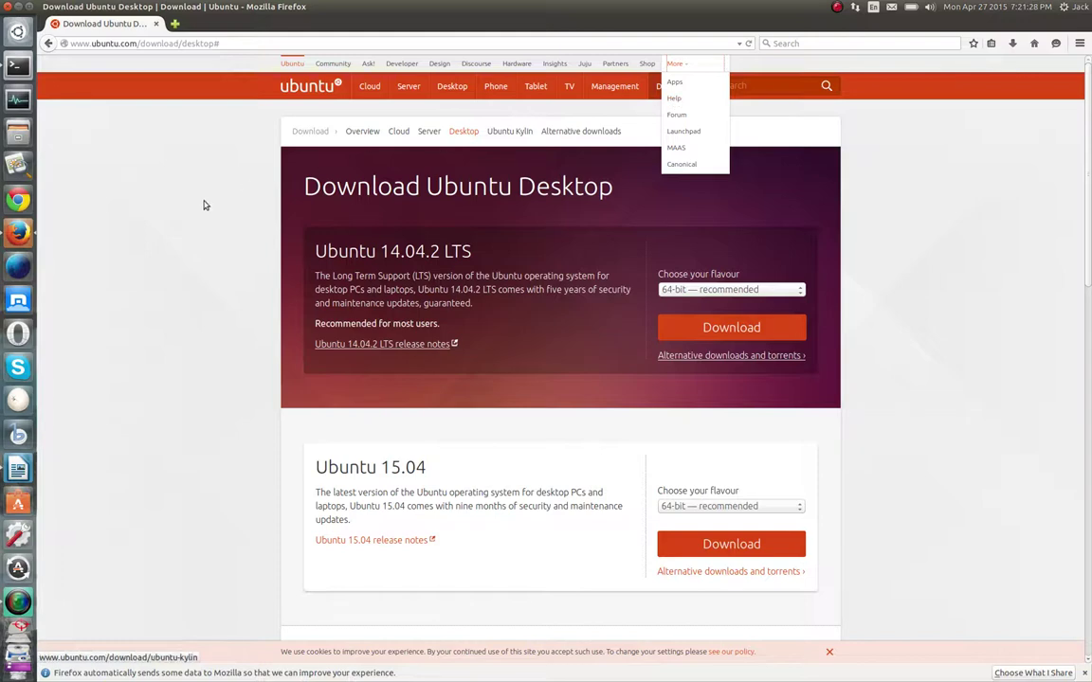
left_click(332, 65)
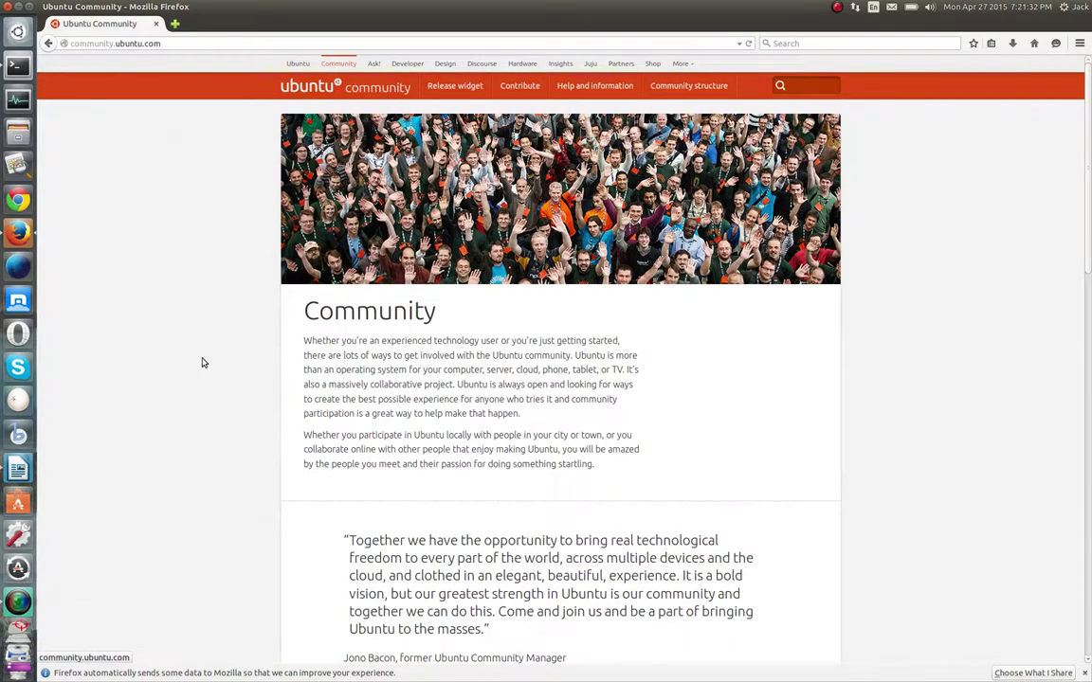
scroll(419, 385, "down", 10)
scroll(421, 384, "down", 4)
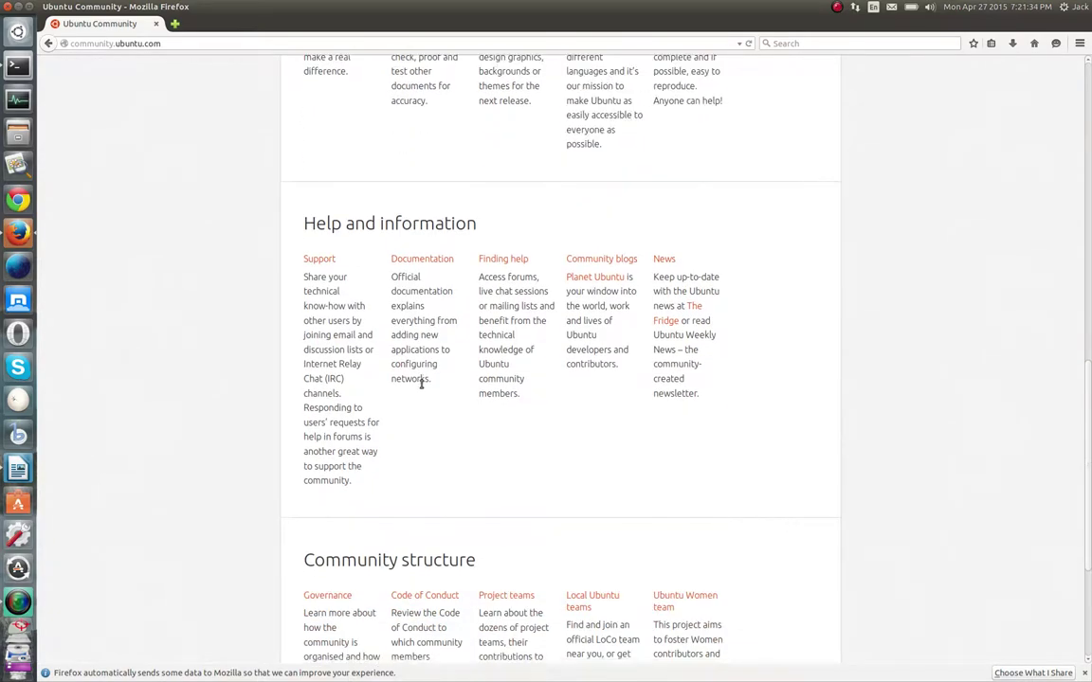
scroll(529, 551, "up", 12)
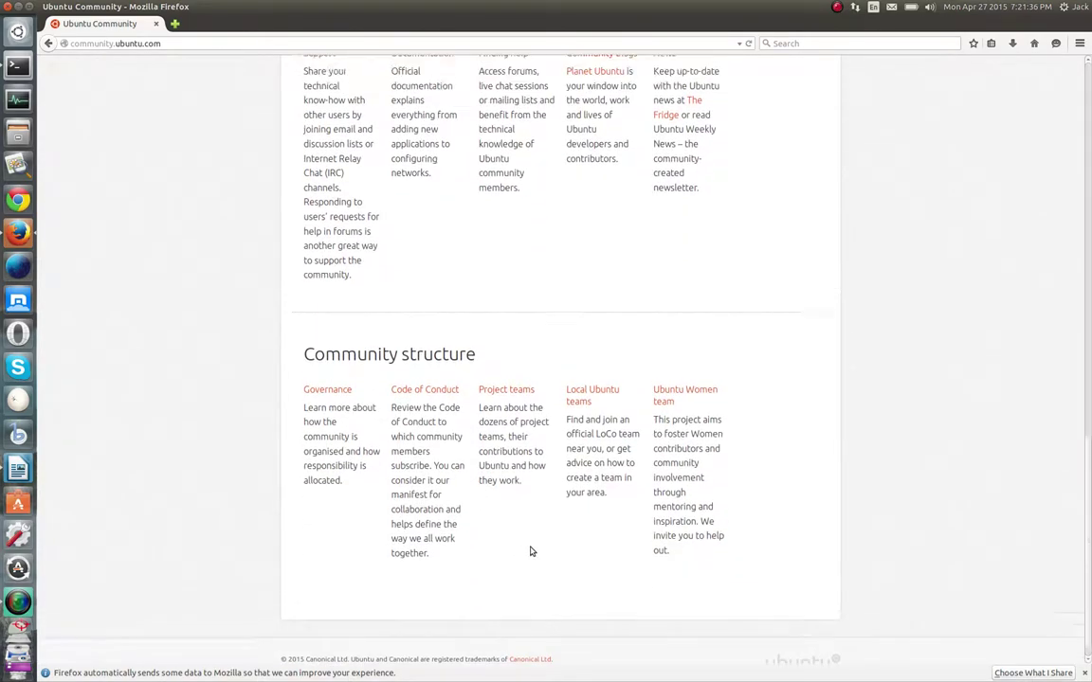
scroll(531, 551, "up", 3)
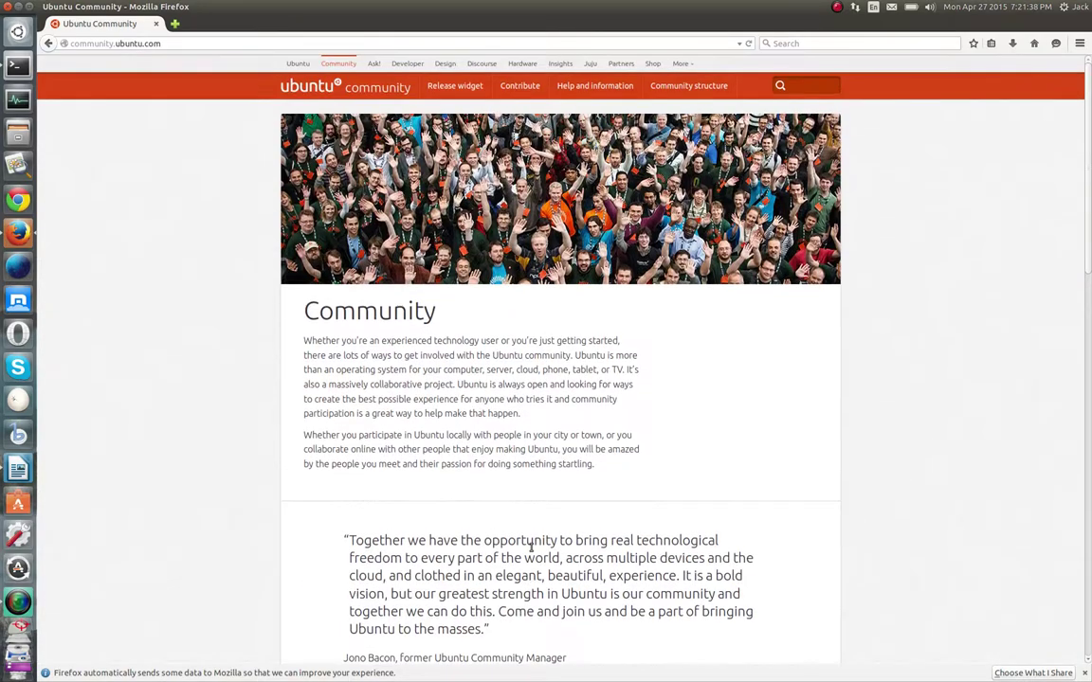
left_click(373, 64)
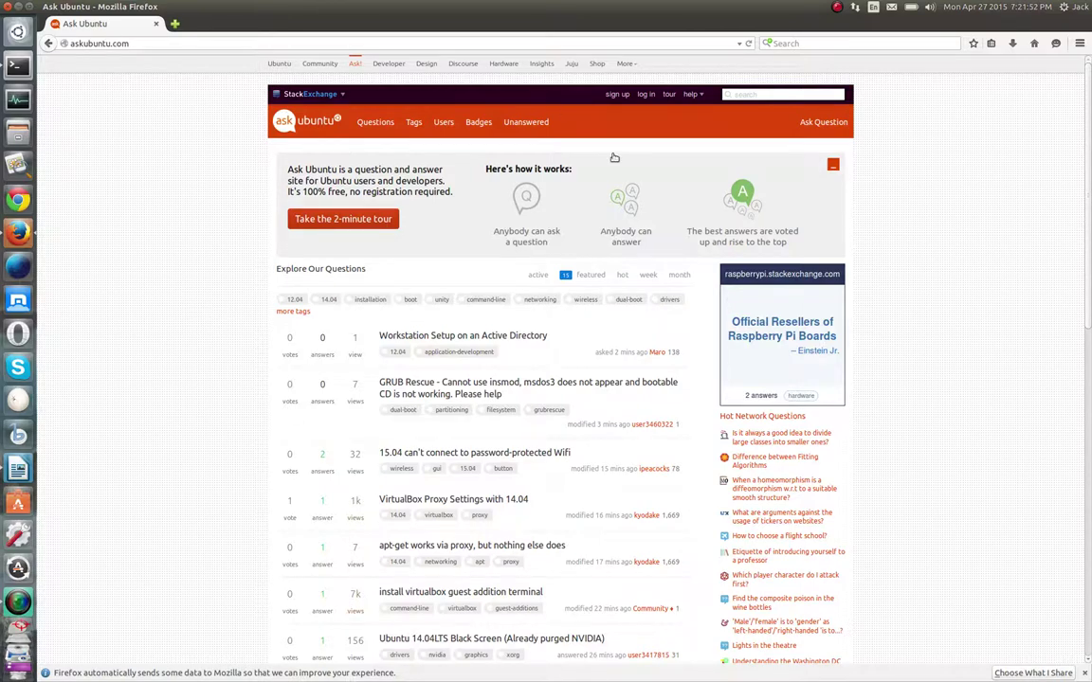
Scroll through the Ask Ubuntu question list and back, then open a new empty tab
scroll(202, 401, "down", 3)
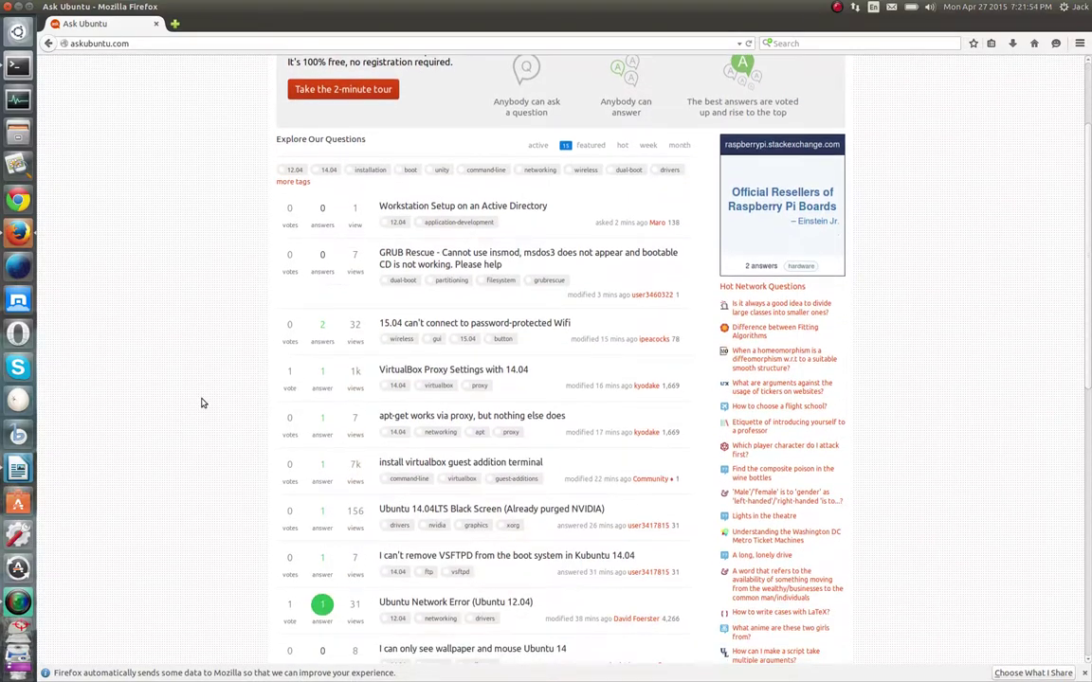
scroll(477, 397, "down", 7)
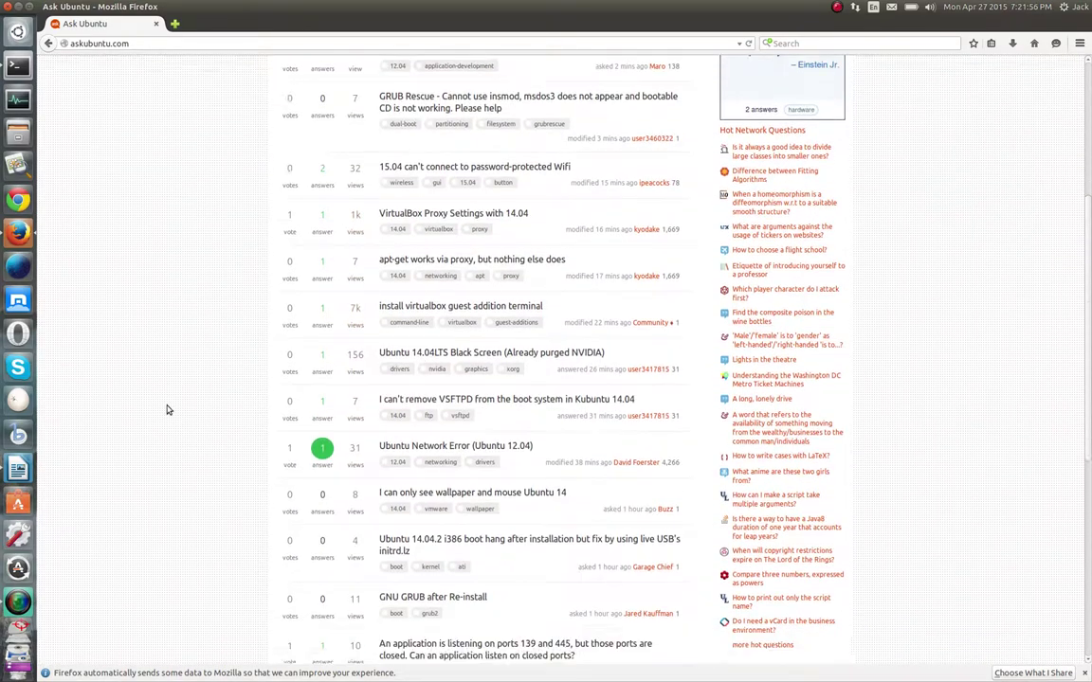
scroll(167, 410, "down", 1)
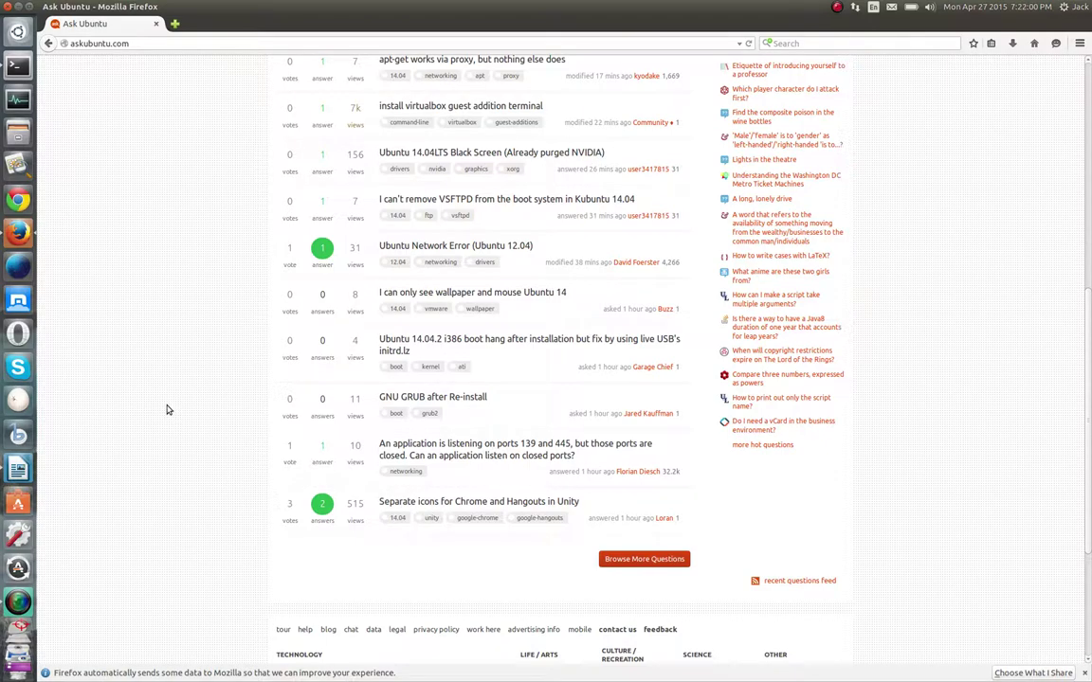
scroll(166, 410, "down", 2)
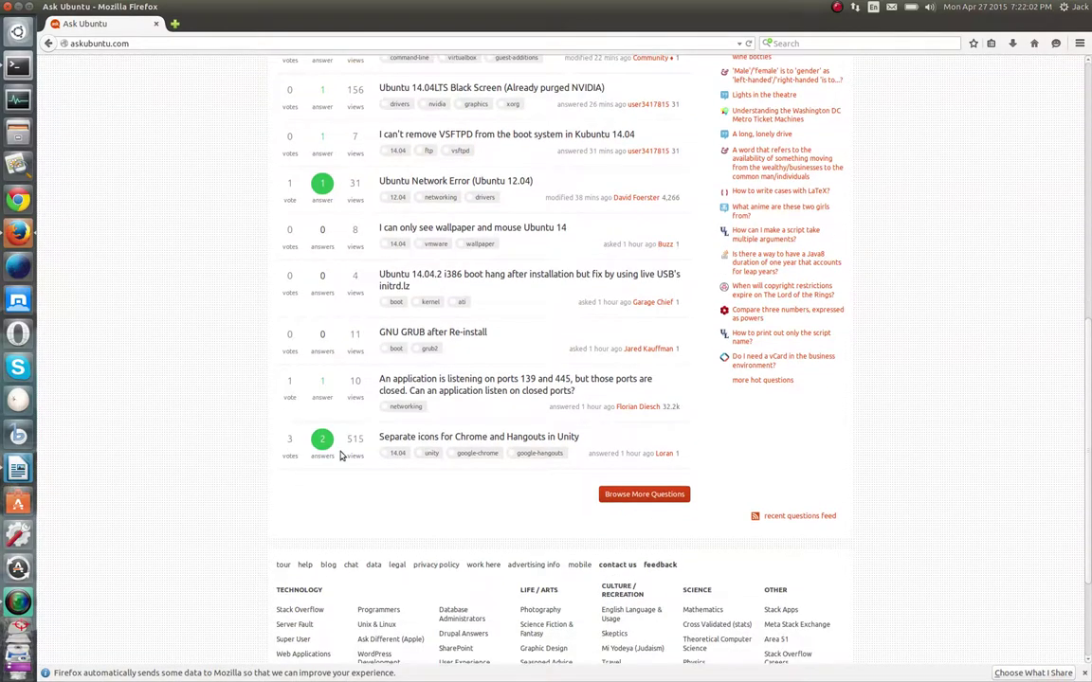
scroll(300, 440, "up", 5)
scroll(228, 388, "up", 6)
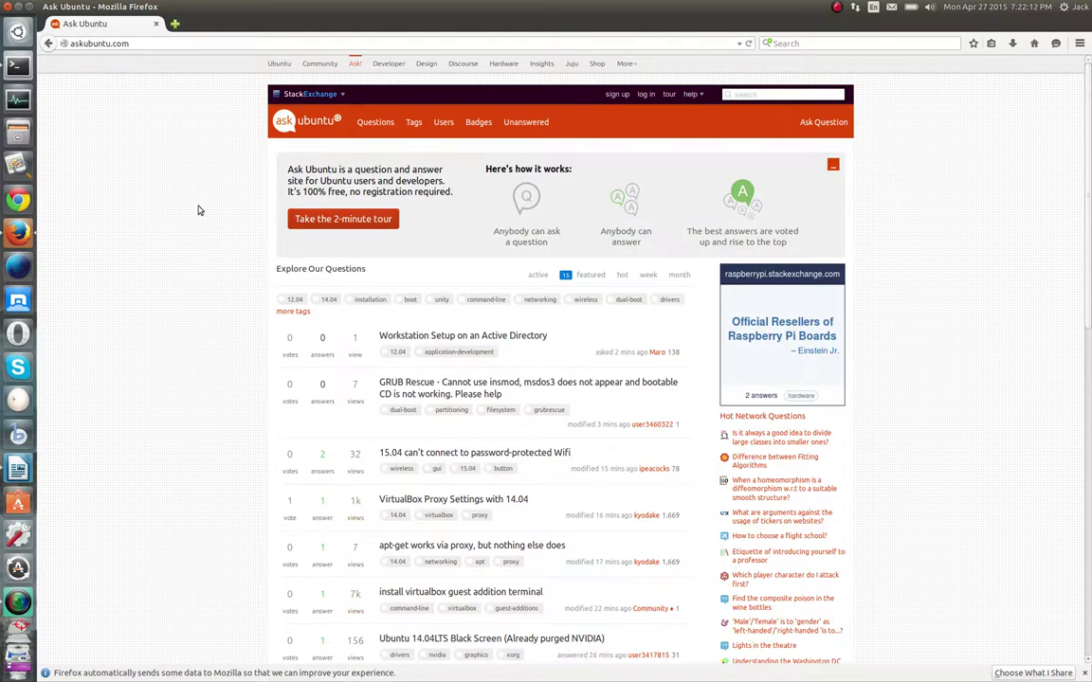
left_click(172, 23)
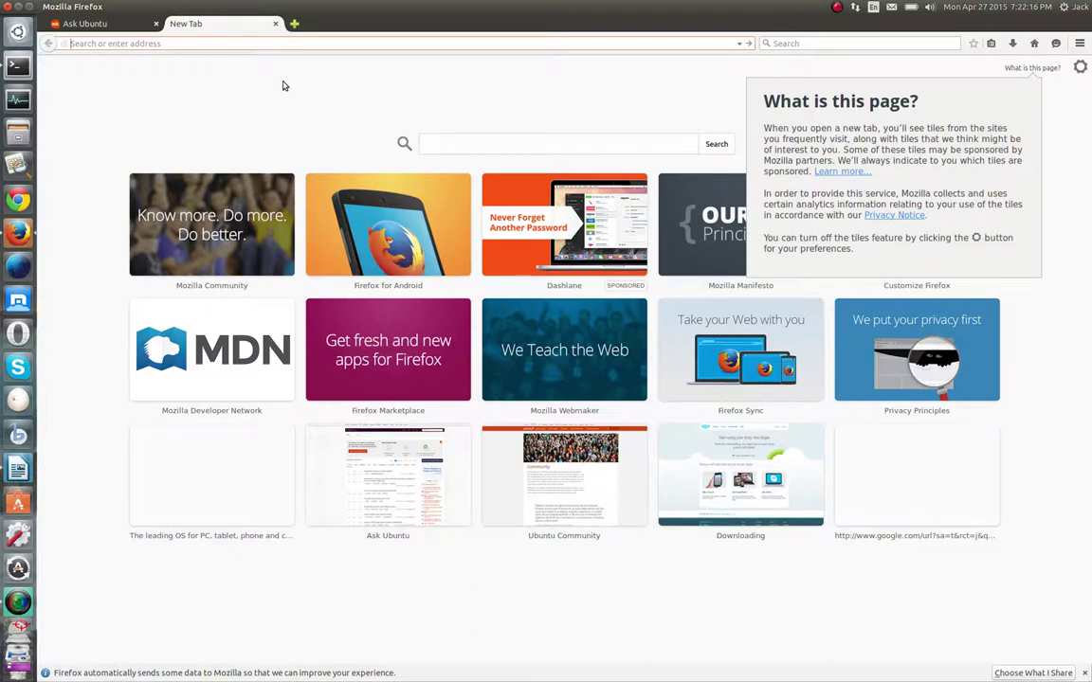
Search for 'how do I remove a program in ubuntu' from the new tab's address bar
type("how do I")
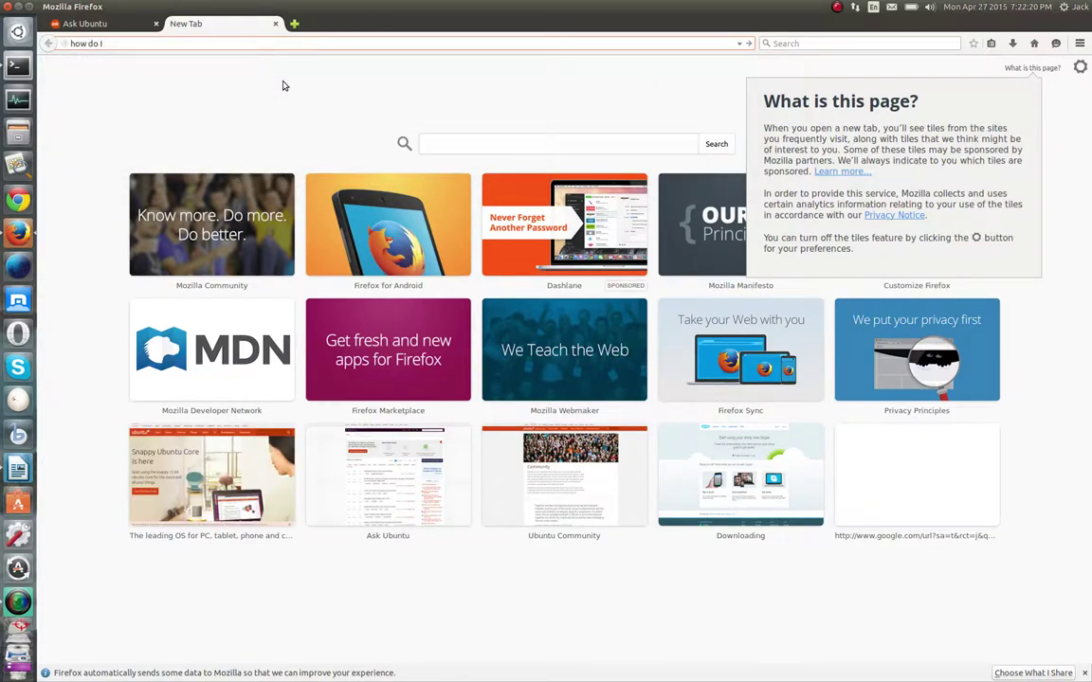
type(" remove a program in ubuntu")
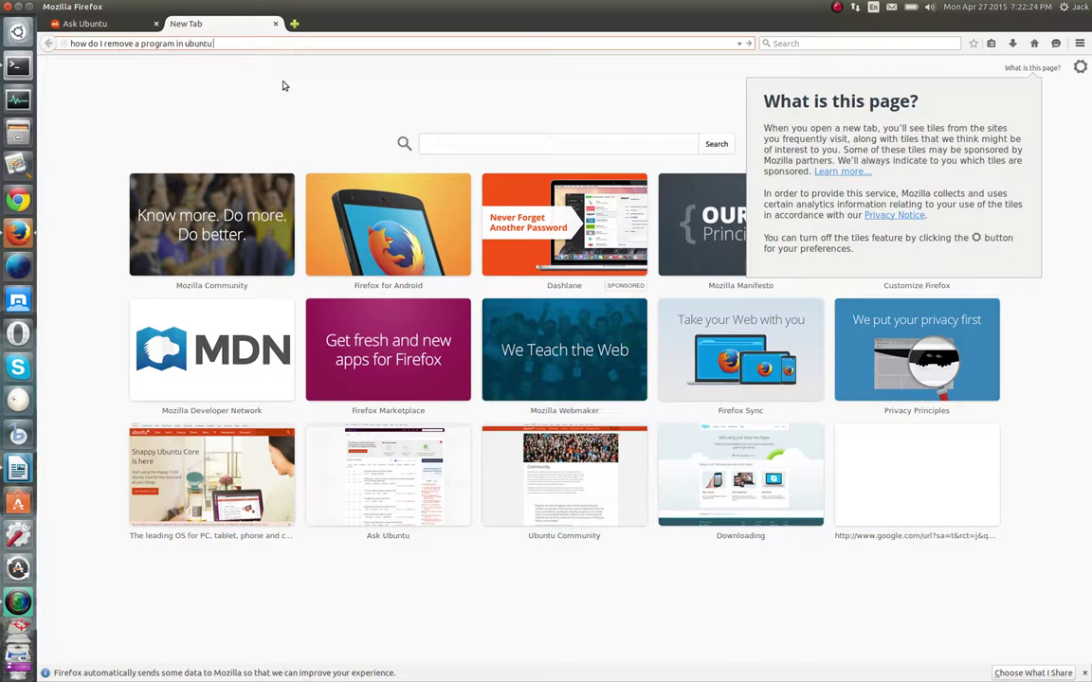
key("Return")
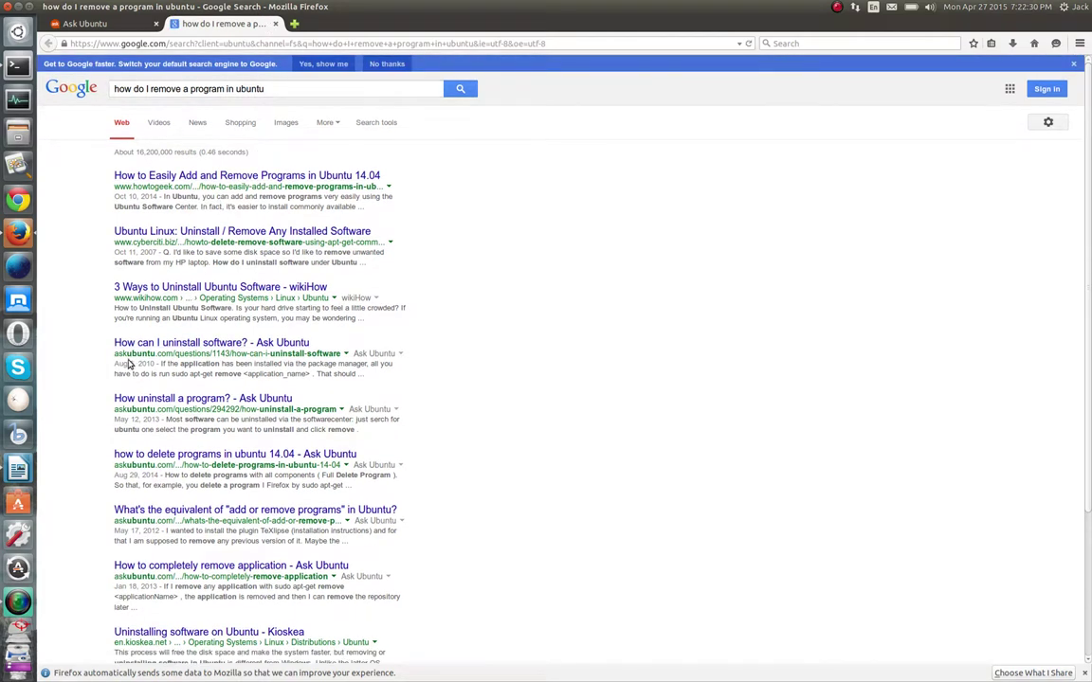
left_click(225, 344)
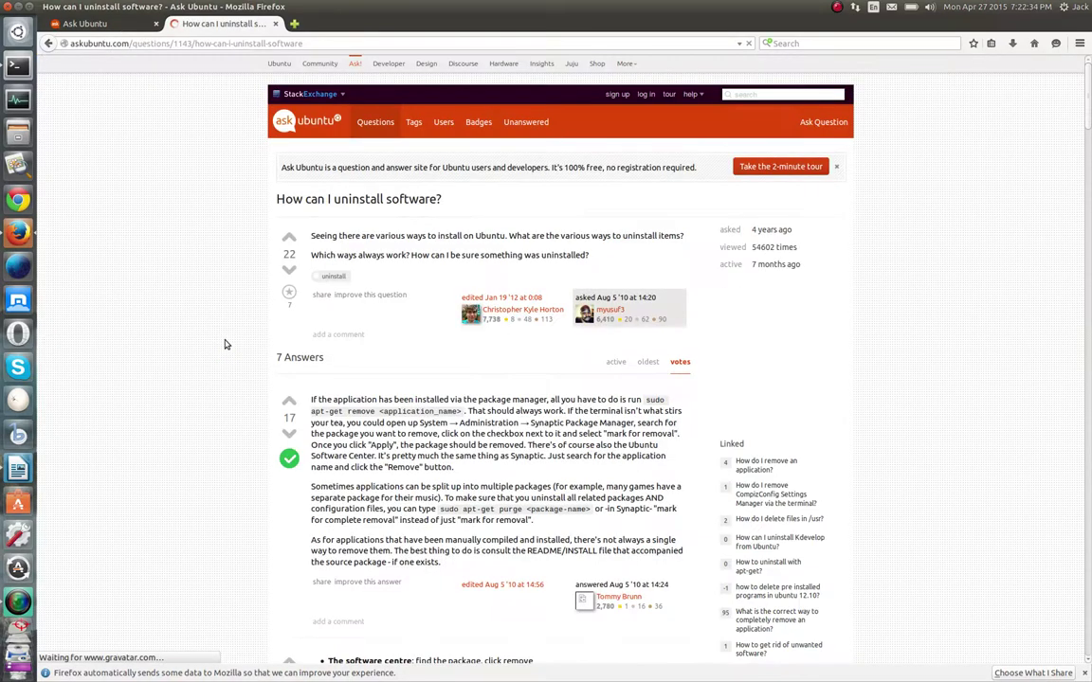
scroll(296, 224, "down", 1)
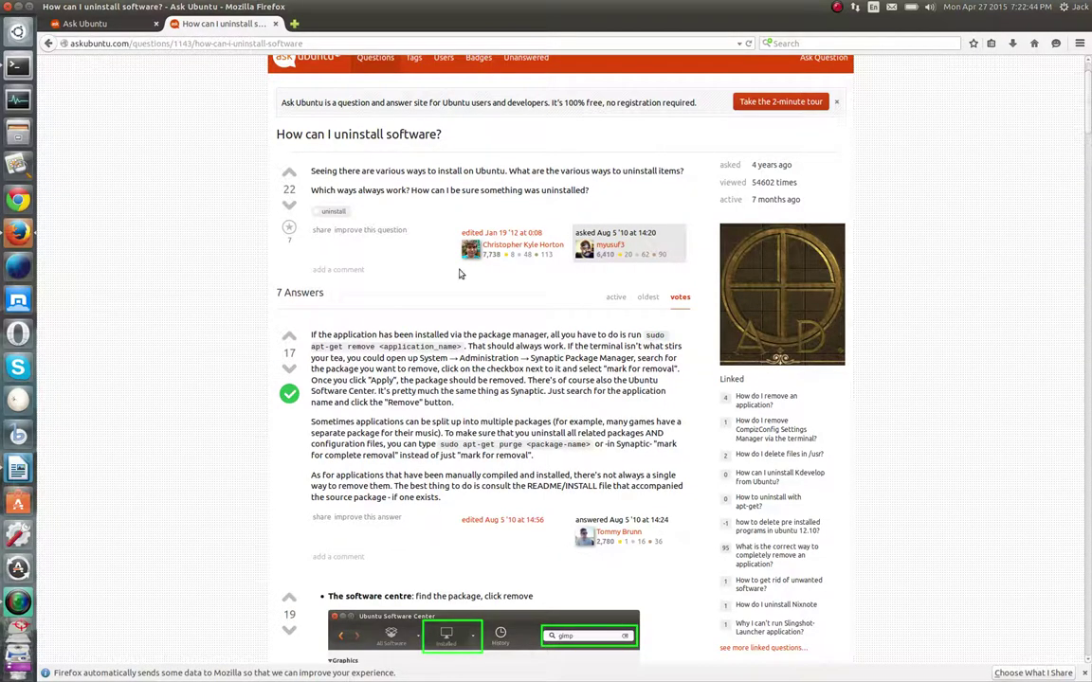
scroll(200, 327, "down", 1)
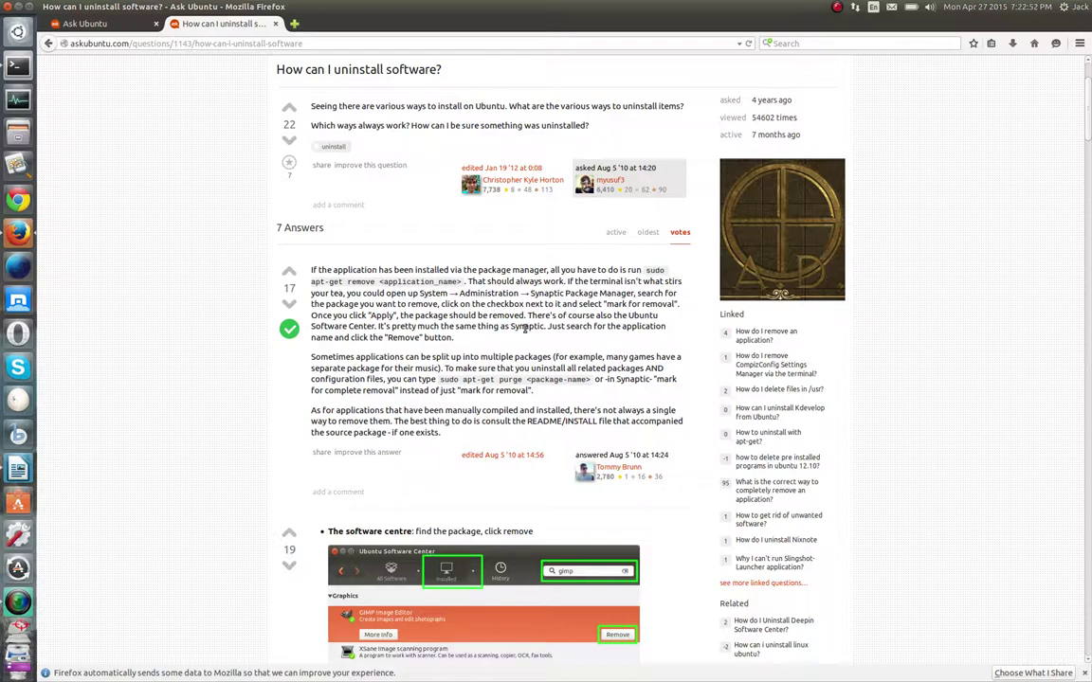
scroll(372, 369, "down", 2)
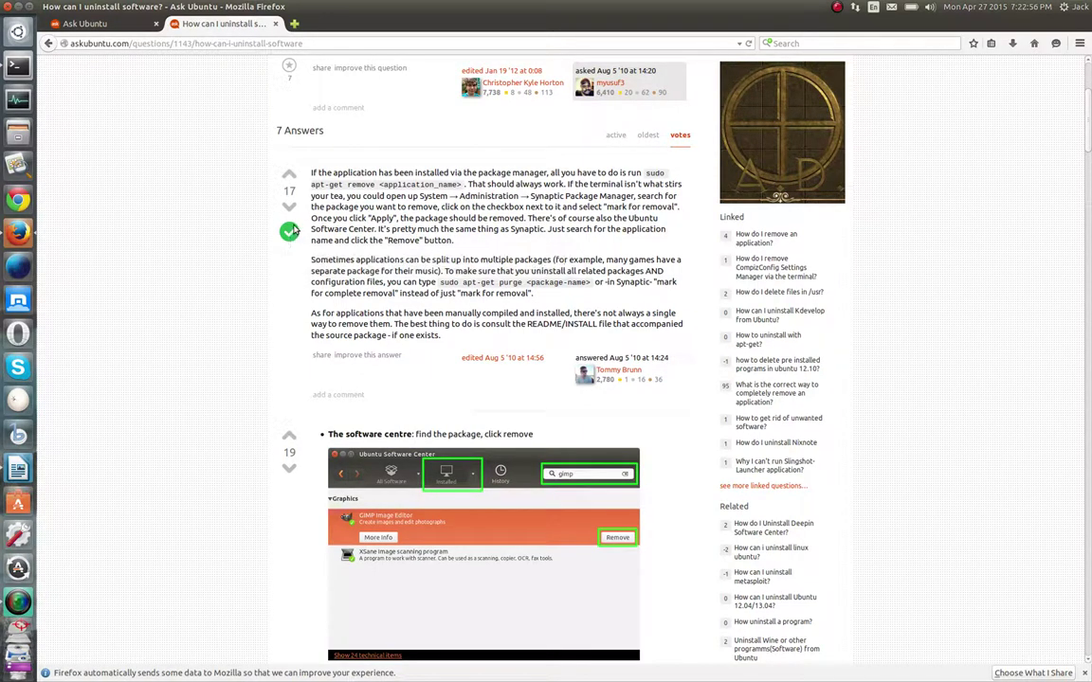
scroll(252, 321, "down", 10)
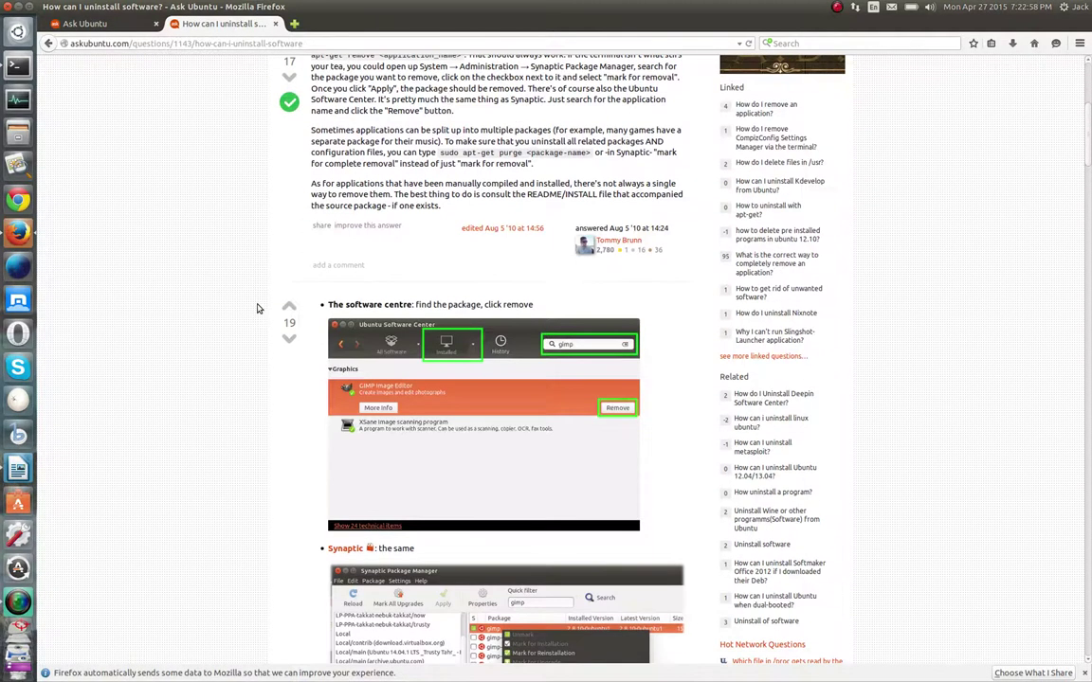
scroll(220, 302, "down", 9)
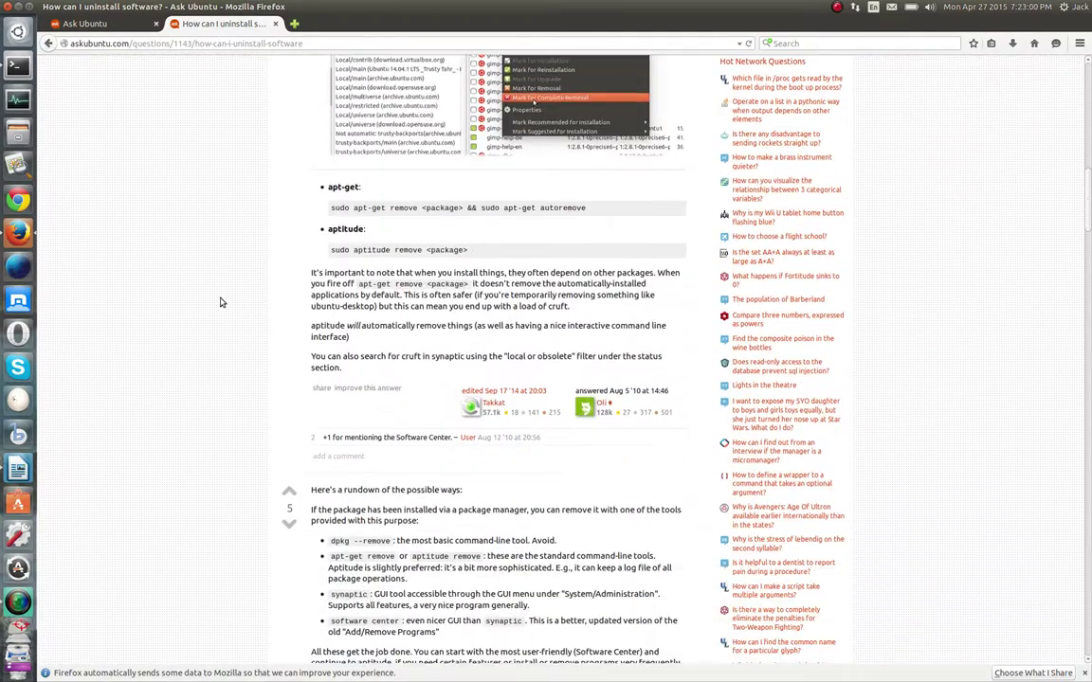
scroll(219, 302, "up", 20)
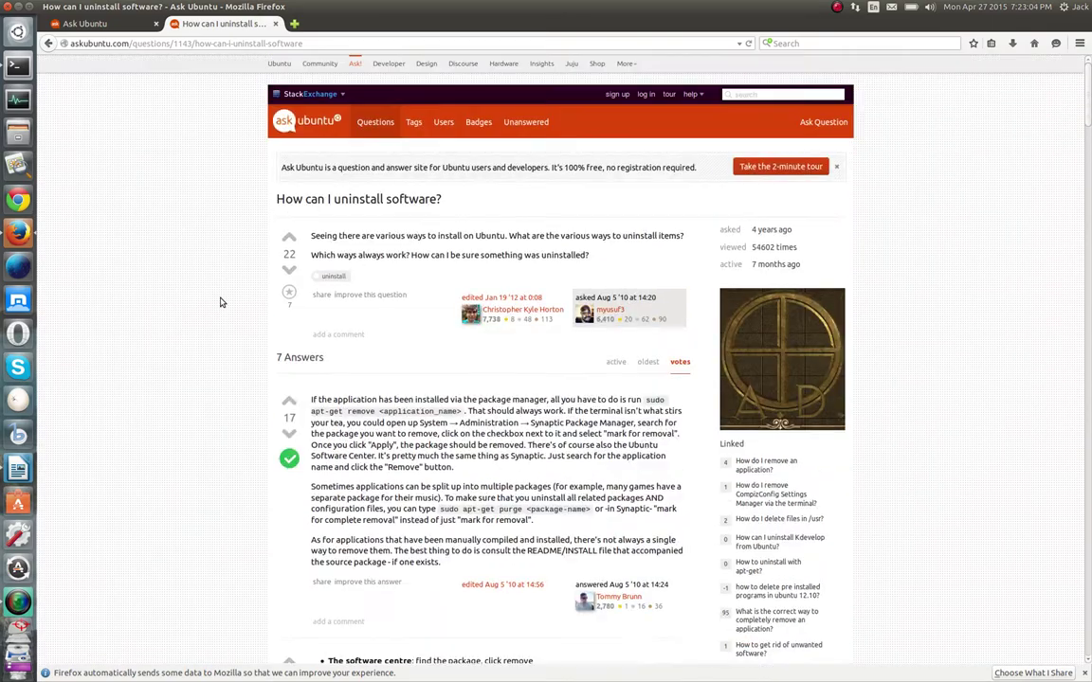
scroll(220, 303, "down", 12)
scroll(220, 303, "down", 20)
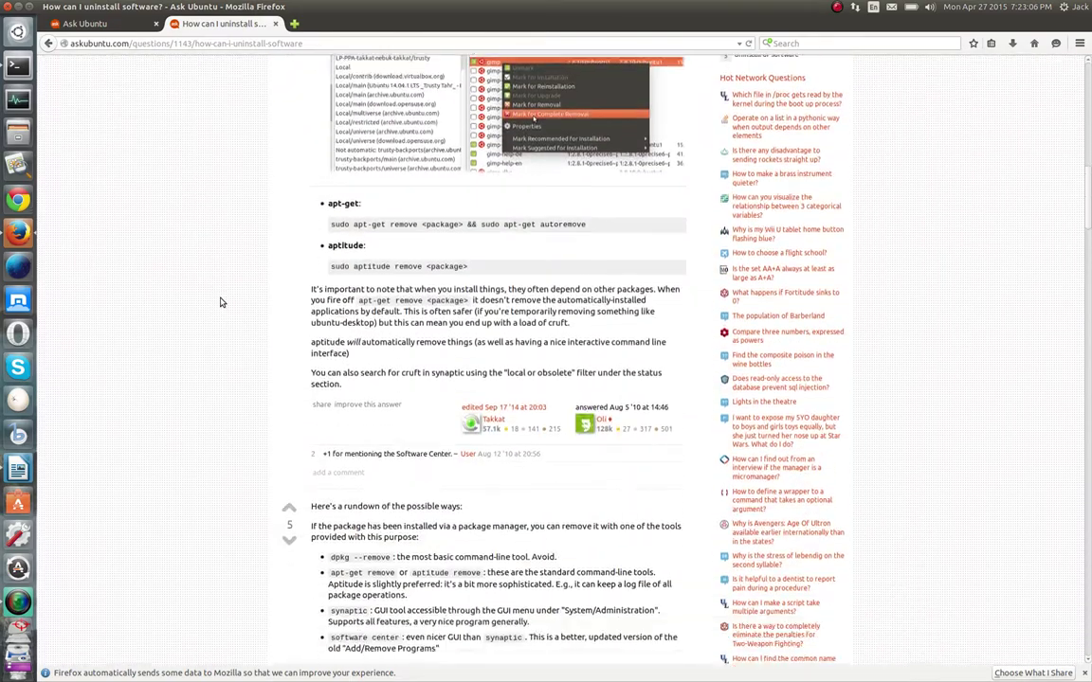
scroll(220, 302, "down", 15)
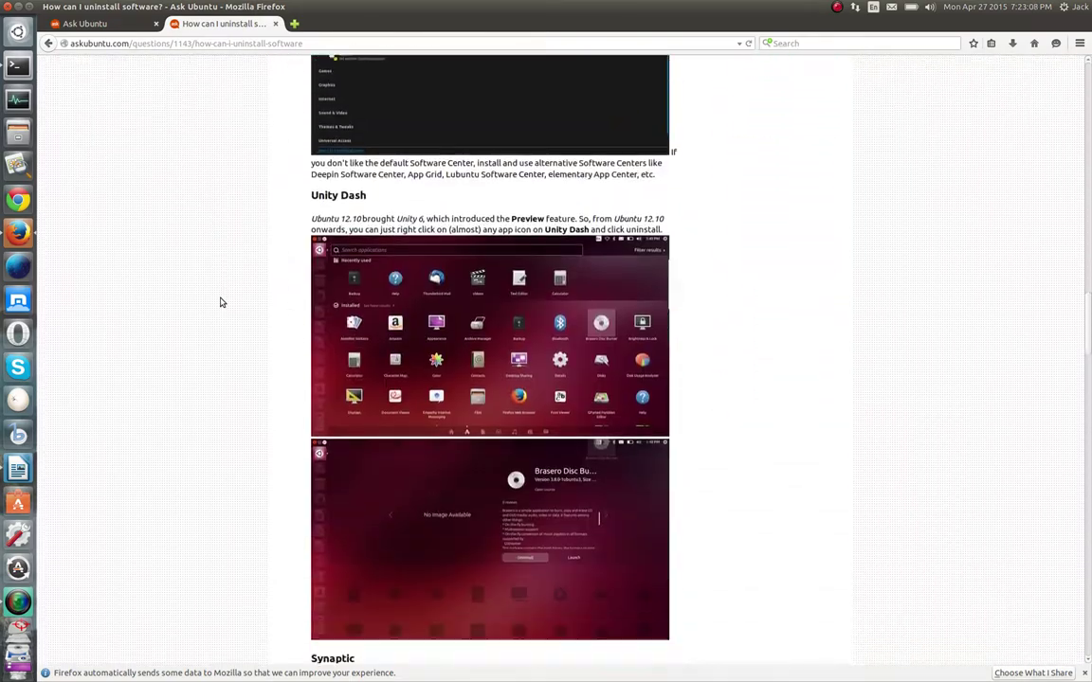
scroll(220, 303, "down", 4)
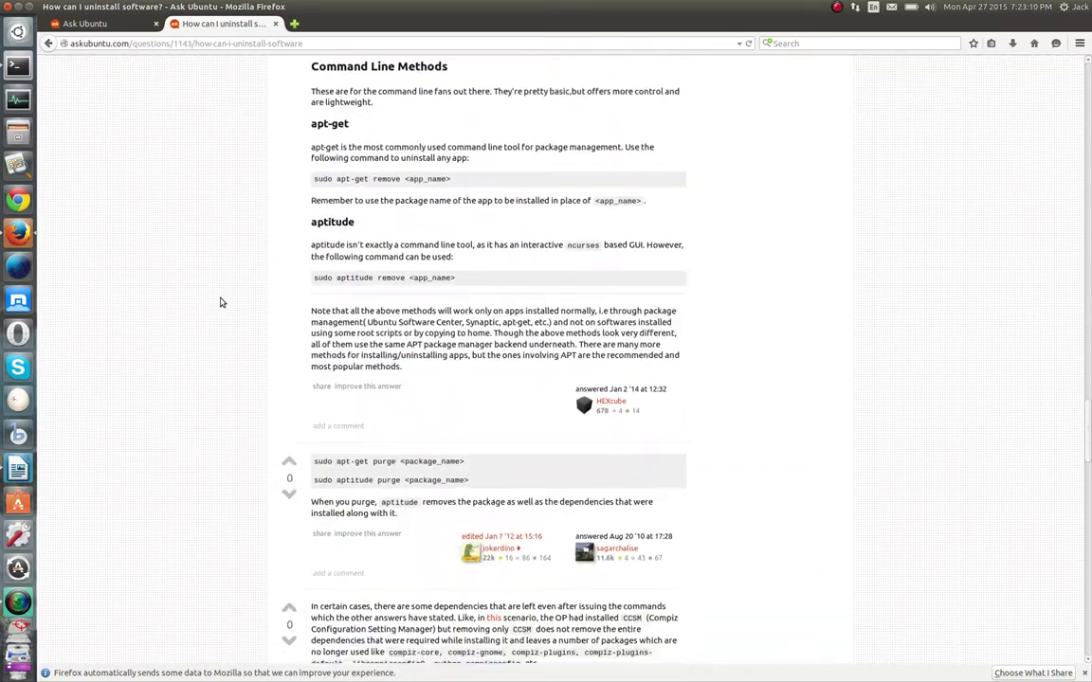
scroll(220, 302, "down", 17)
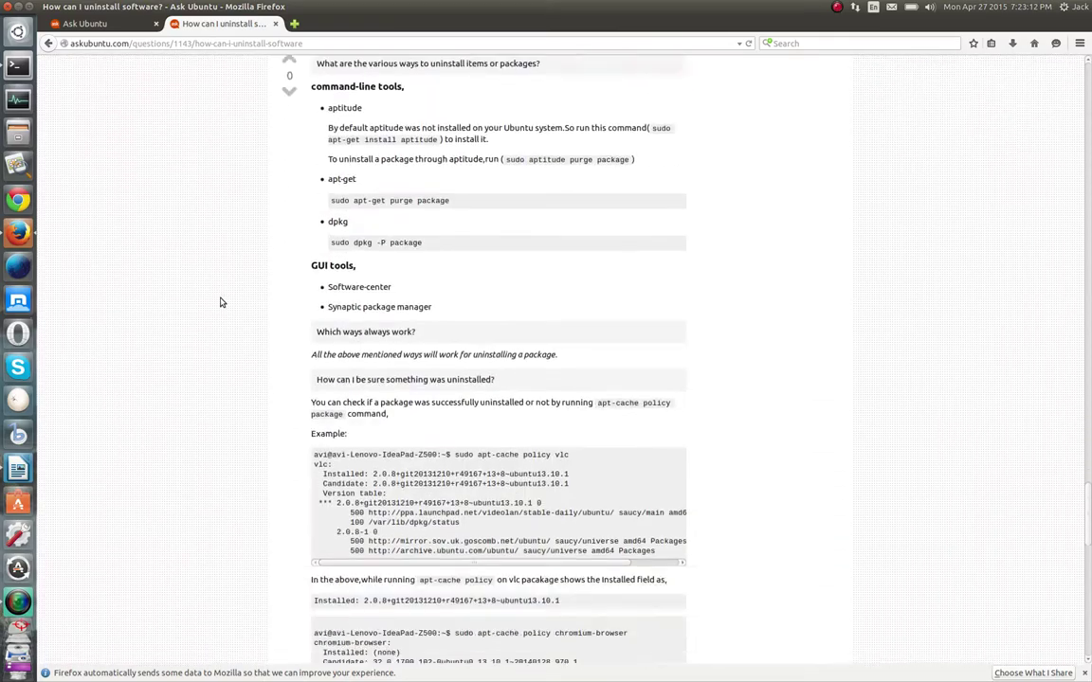
scroll(219, 302, "down", 6)
scroll(220, 302, "up", 17)
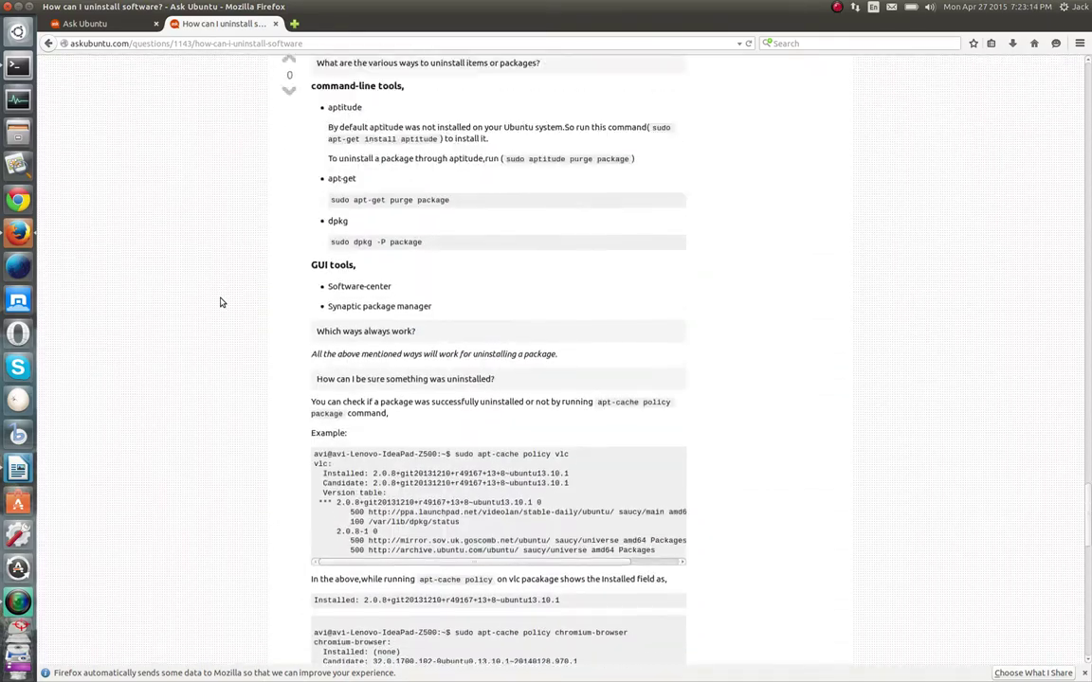
scroll(220, 302, "up", 12)
scroll(377, 417, "down", 2)
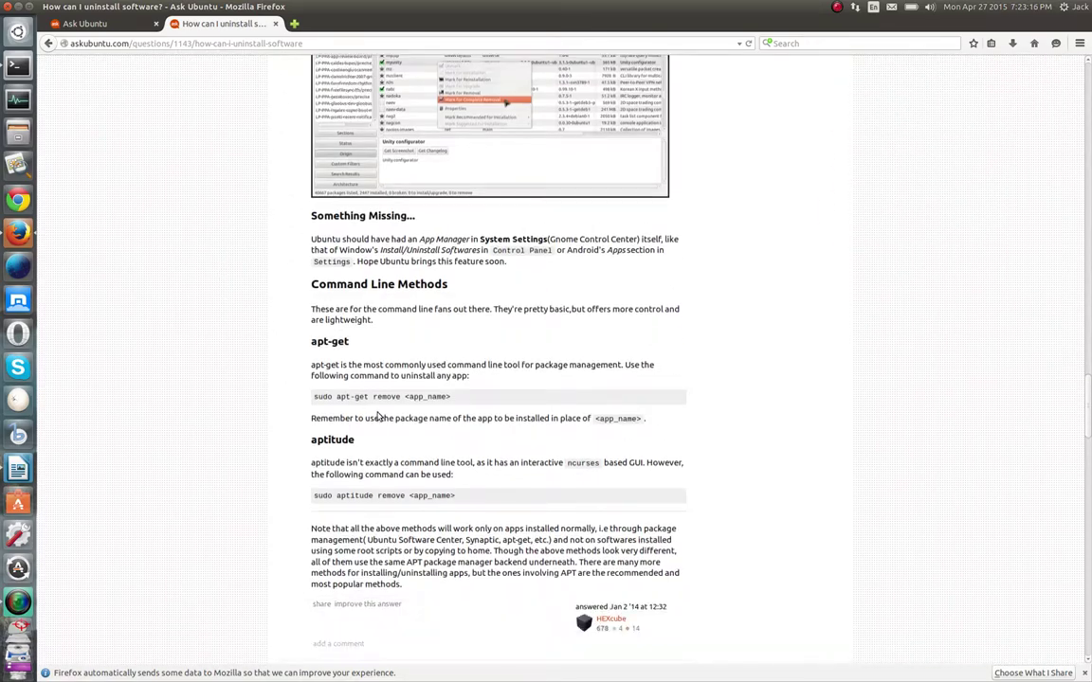
scroll(413, 423, "up", 15)
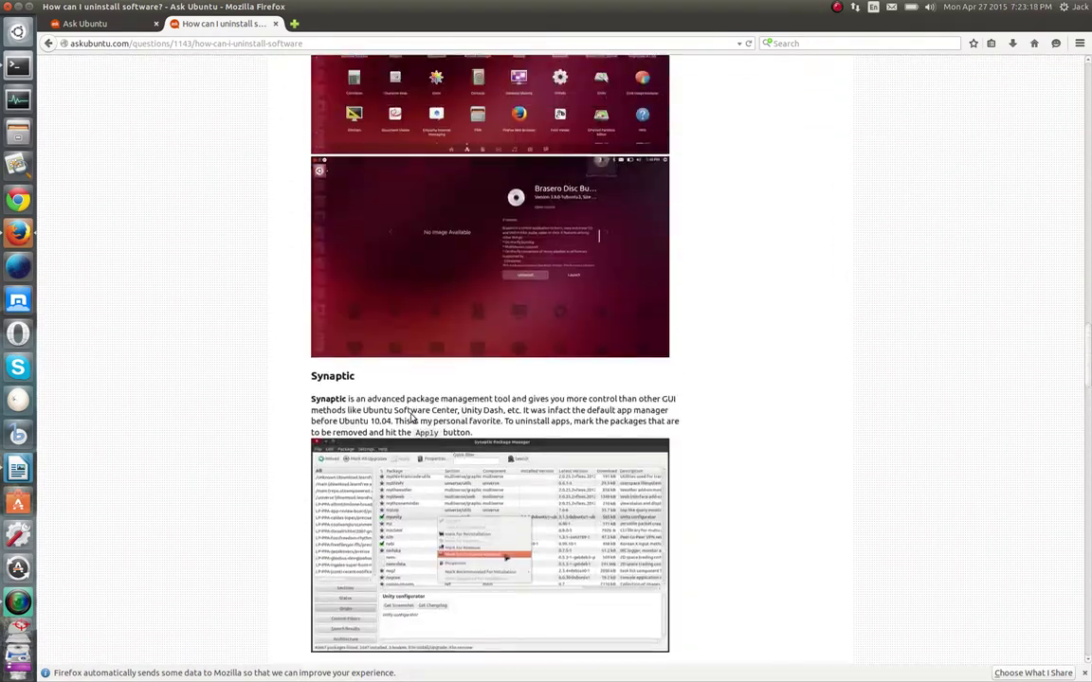
scroll(410, 414, "up", 10)
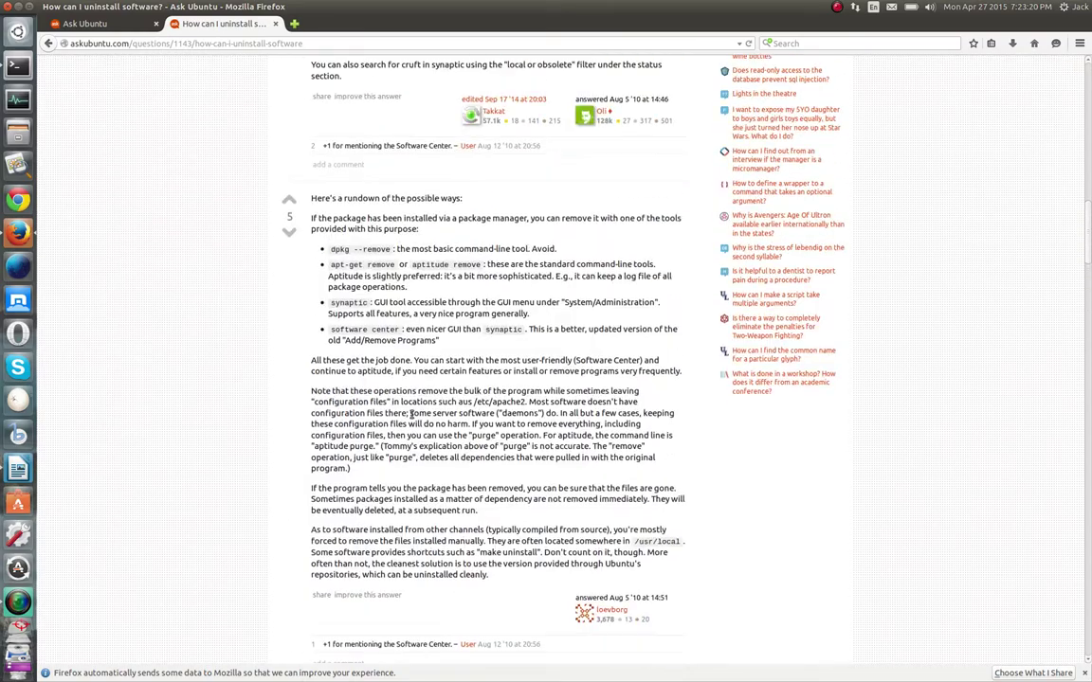
scroll(411, 414, "up", 12)
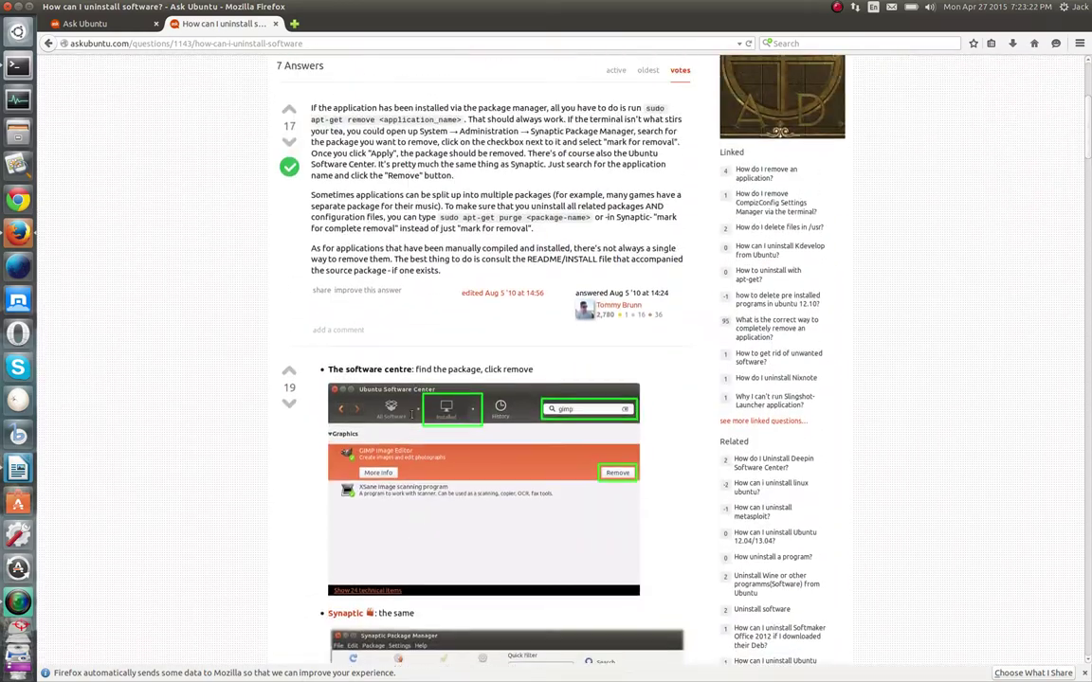
scroll(413, 417, "up", 2)
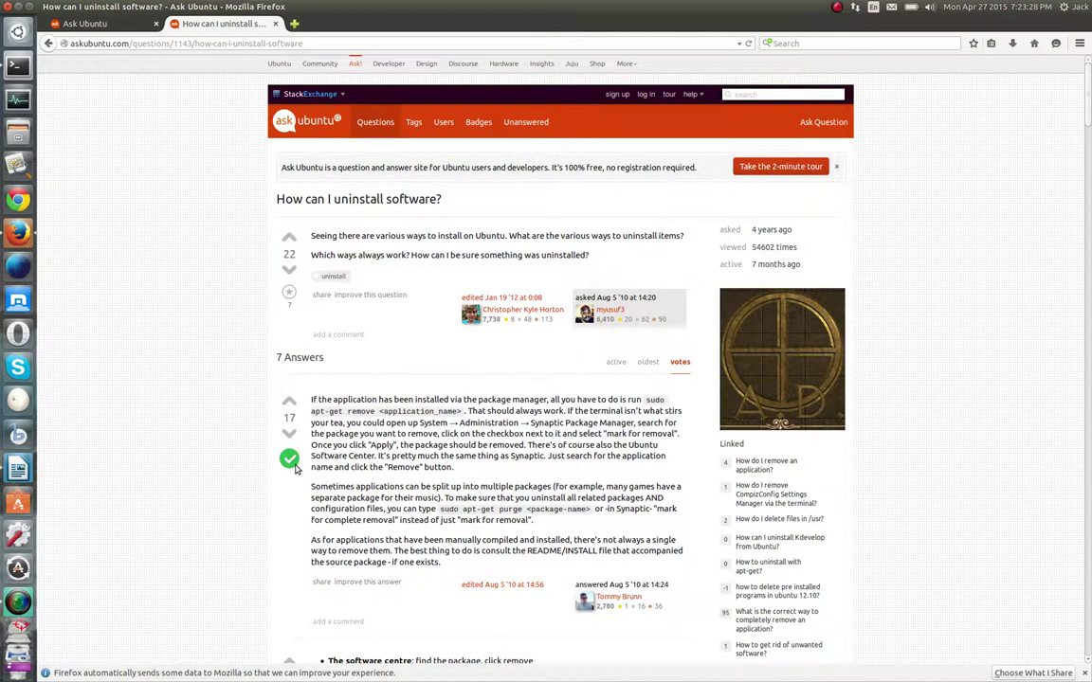
Close the uninstall-software question tab and scroll the Ask Ubuntu home page
mouse_move(299, 461)
left_click(274, 25)
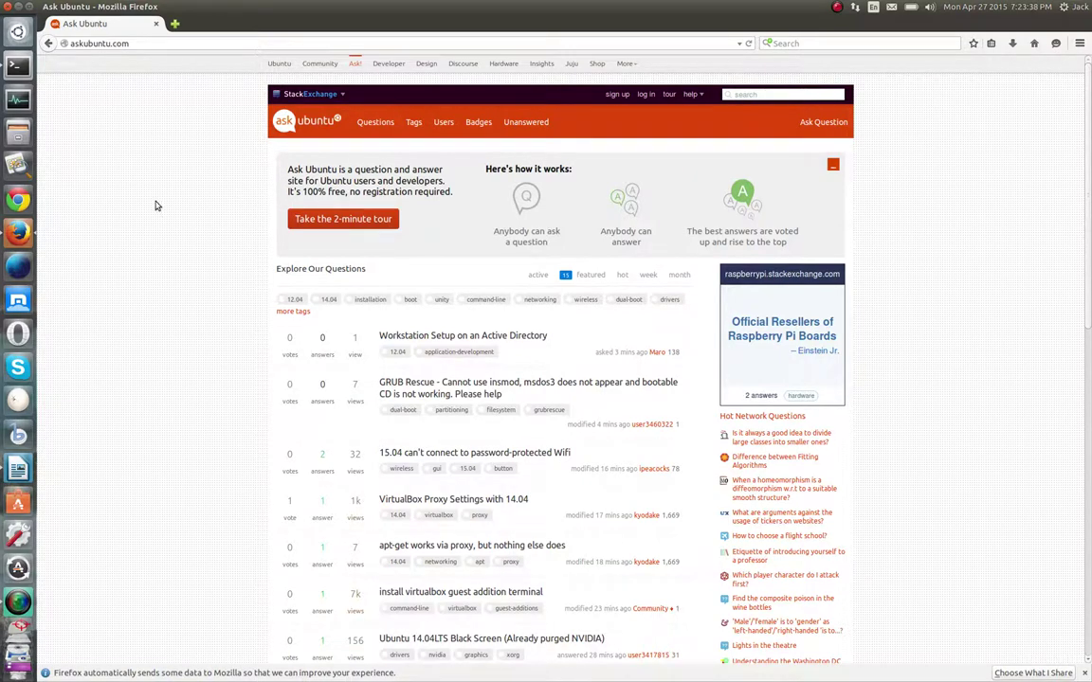
scroll(512, 421, "down", 3)
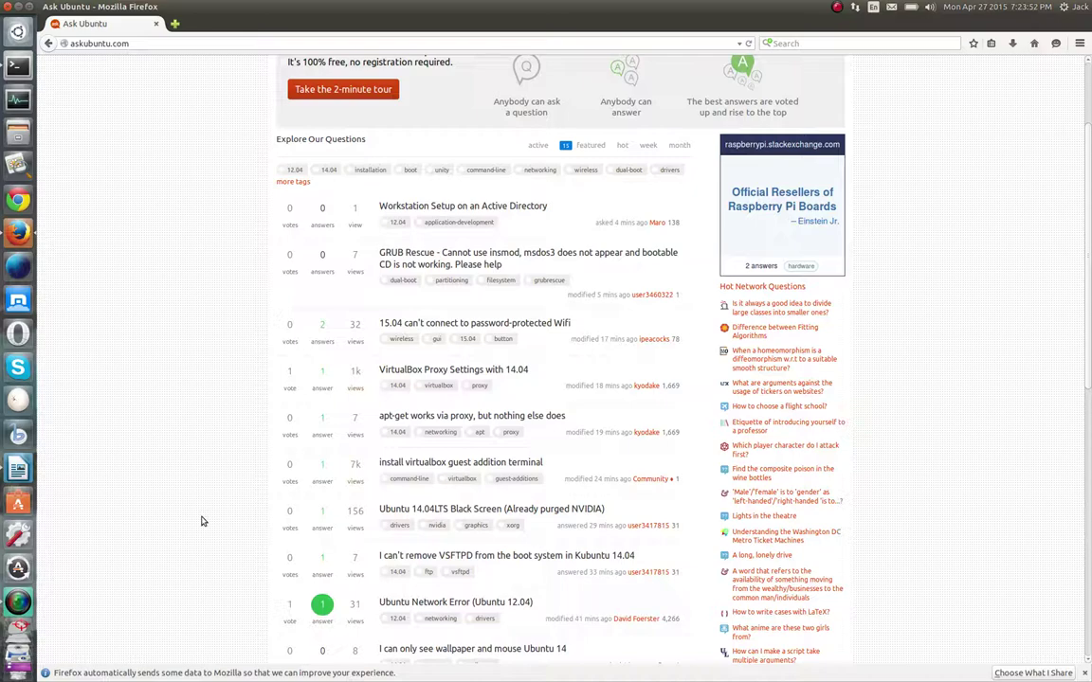
scroll(202, 522, "up", 3)
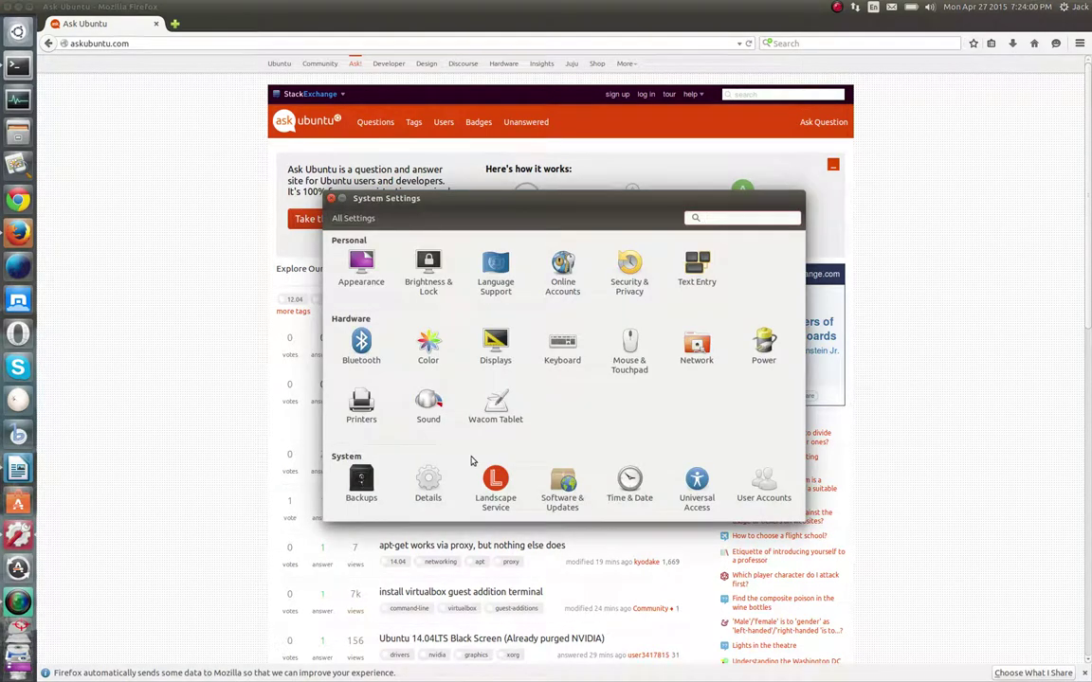
View the User Accounts panel, then close System Settings
left_click(763, 483)
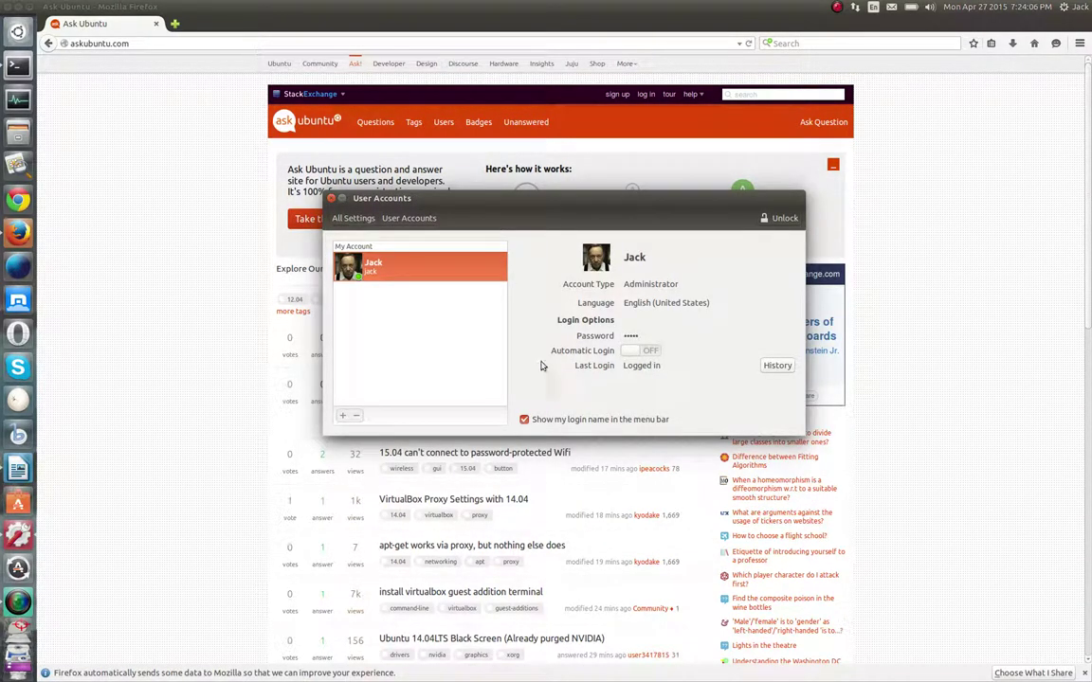
left_click(330, 198)
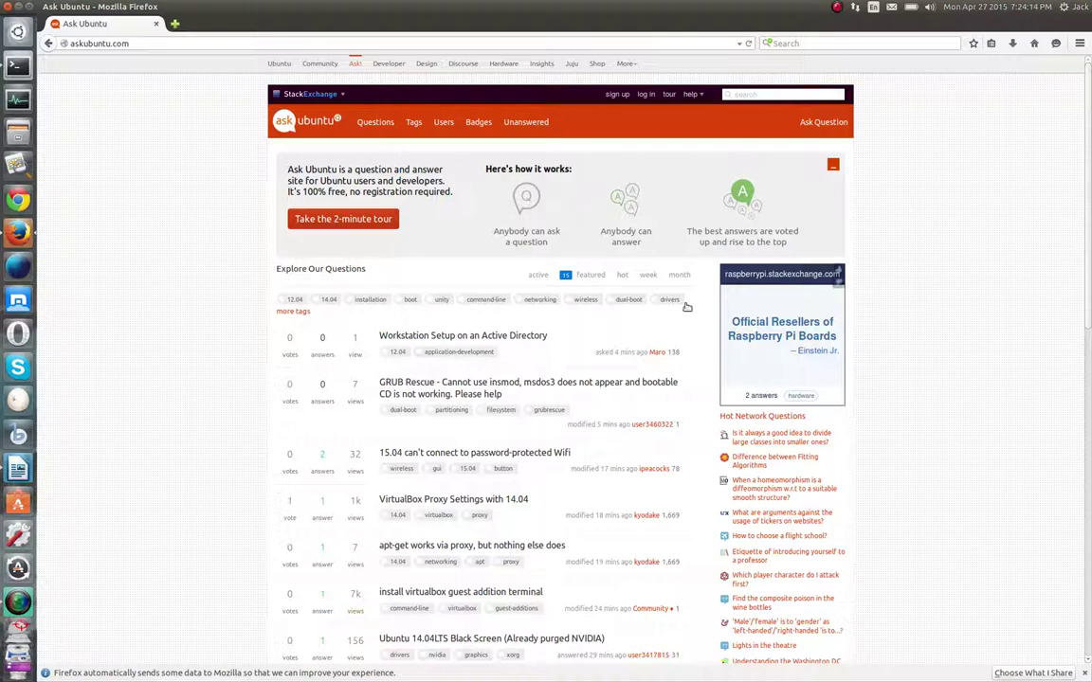
Glance at the Stack Exchange communities list and the log-in page, then open Ask Ubuntu's sign-up page
left_click(344, 96)
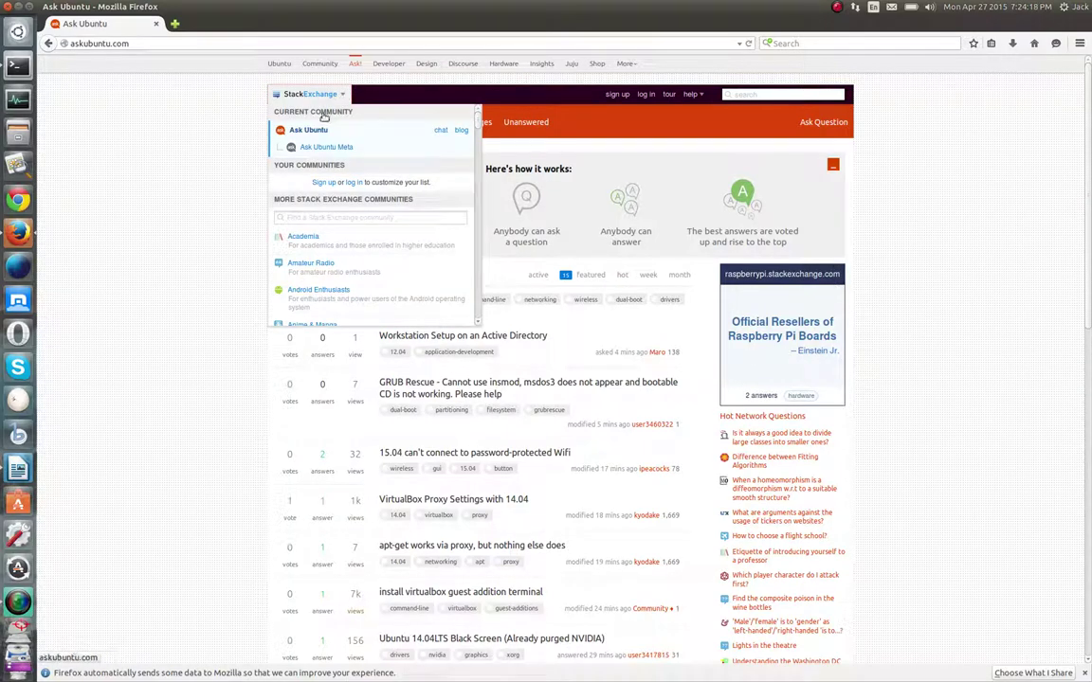
scroll(409, 221, "down", 3)
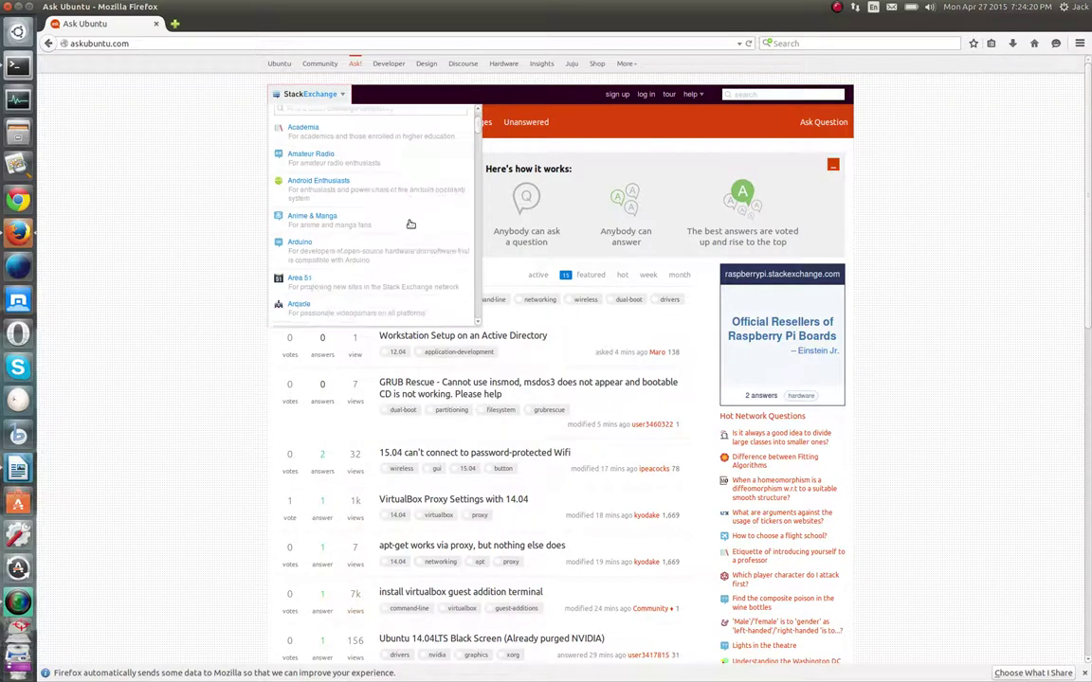
left_click(246, 241)
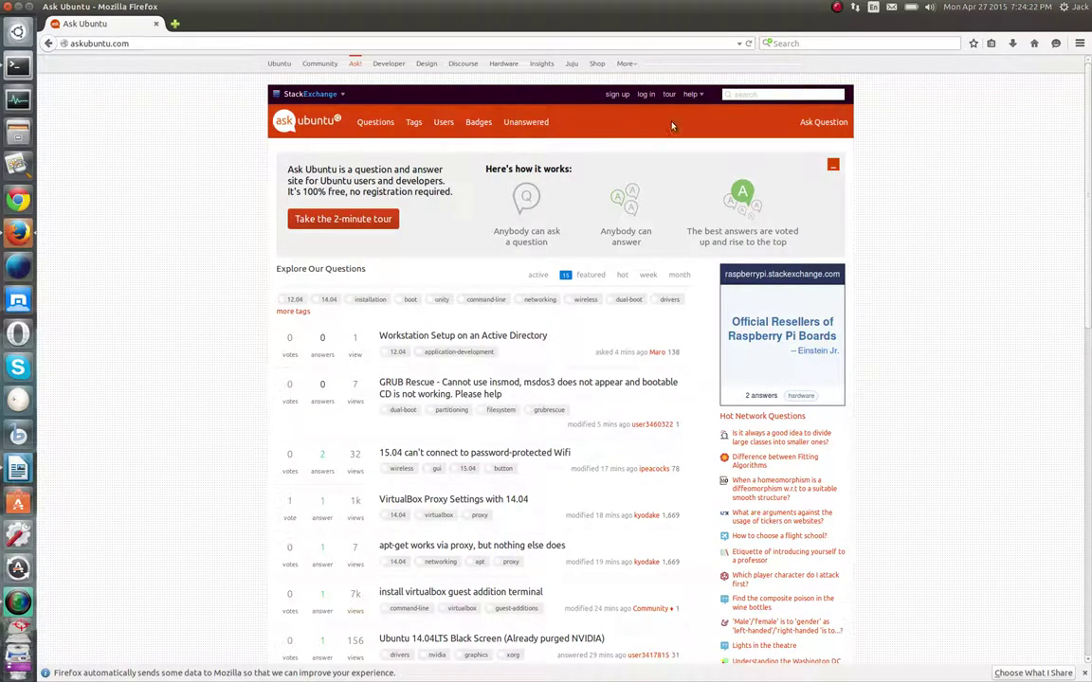
left_click(645, 94)
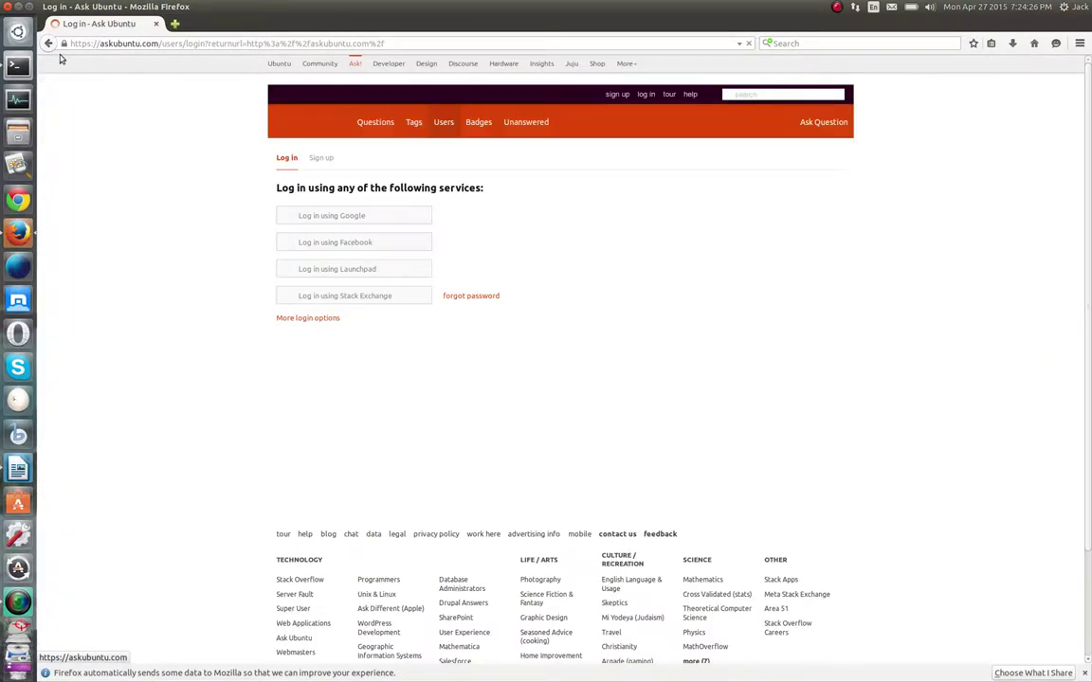
left_click(50, 44)
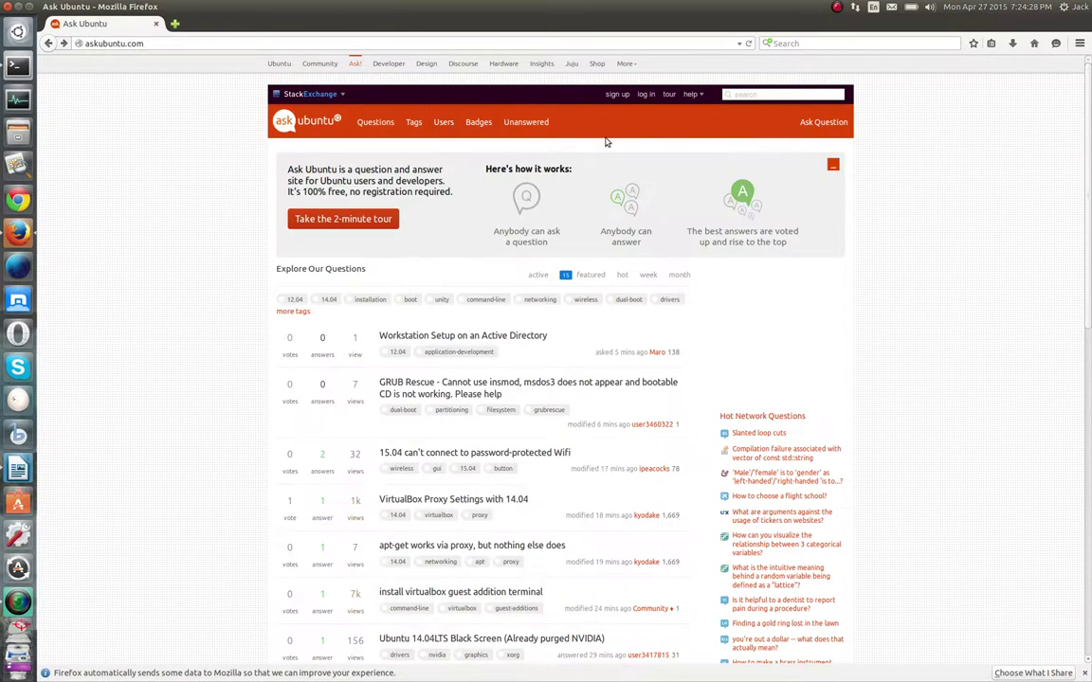
left_click(617, 95)
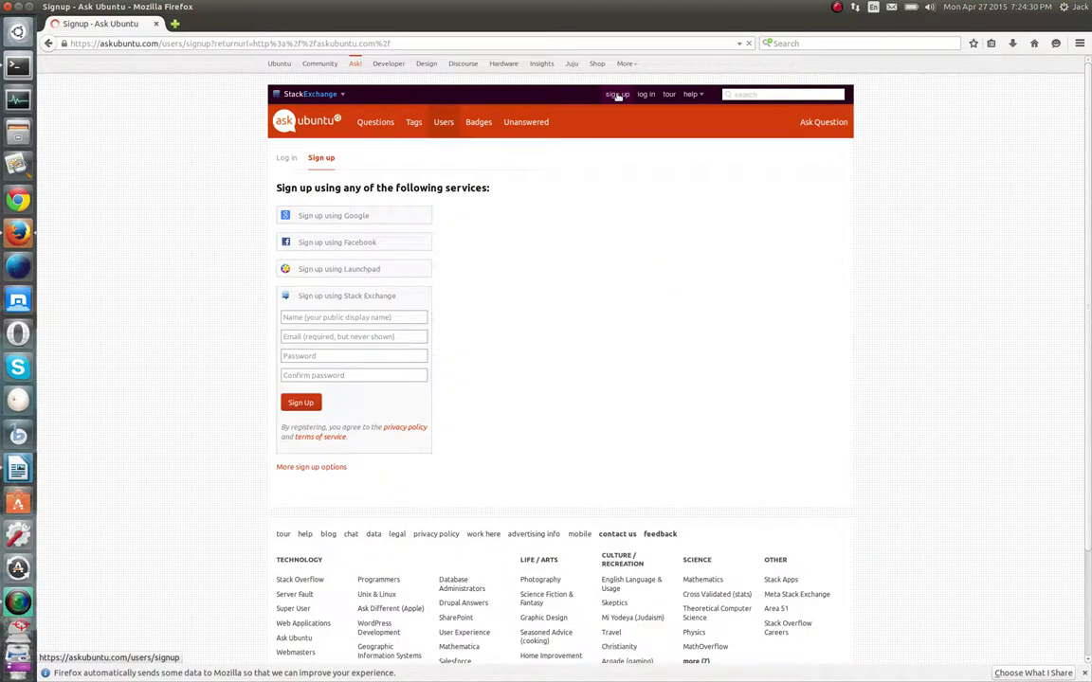
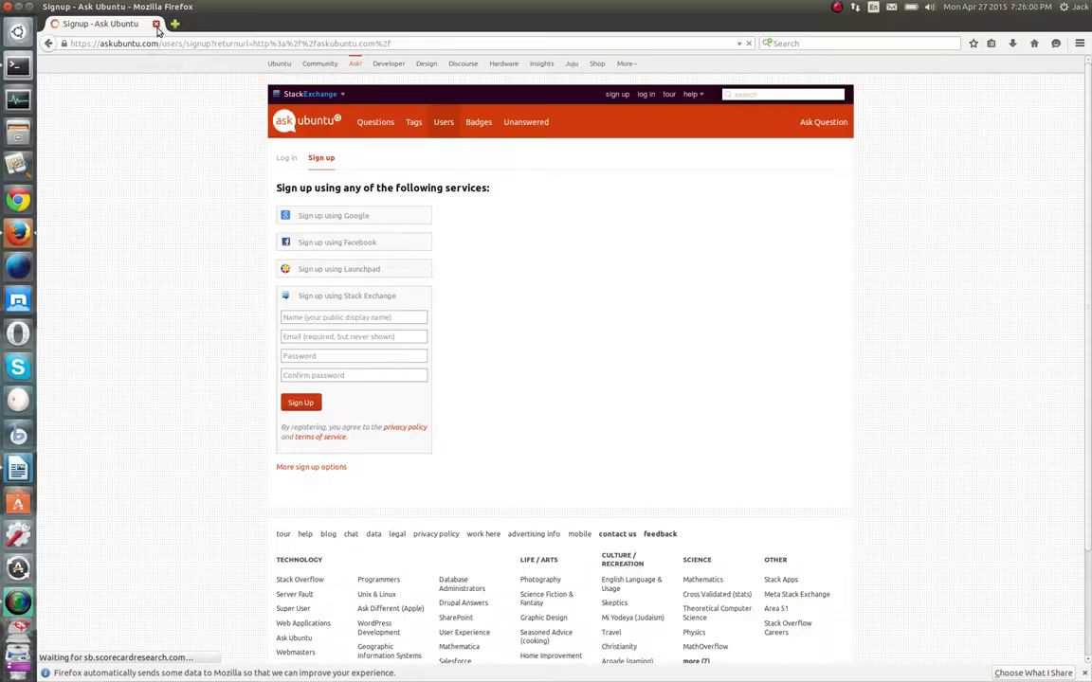
Close Firefox and bring the terminal window to the front
left_click(158, 26)
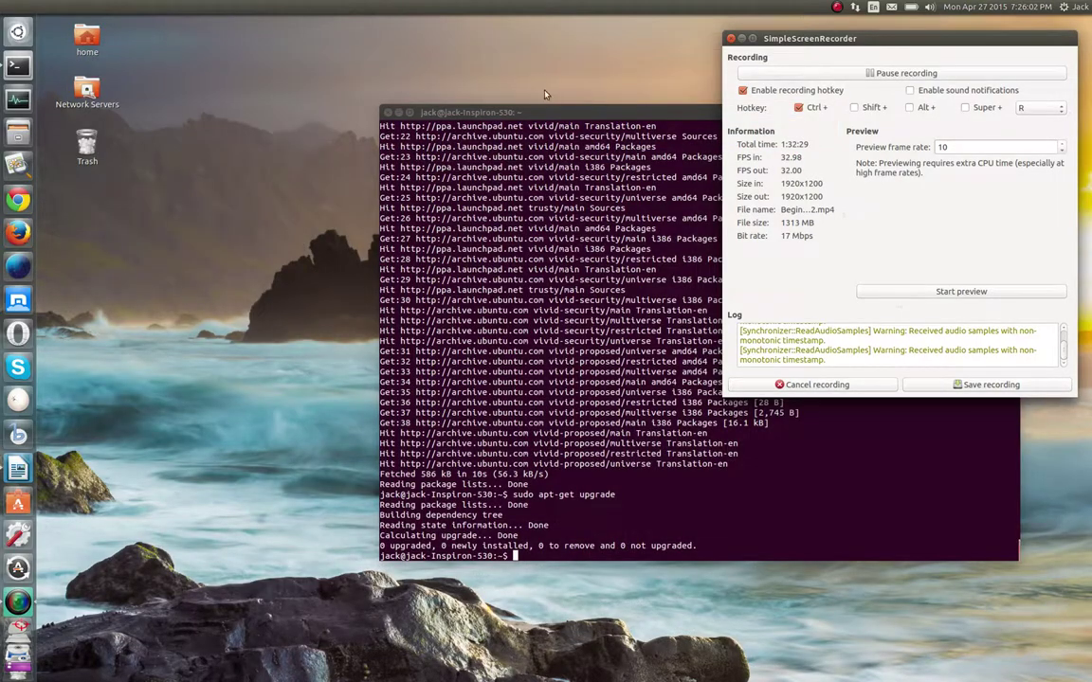
left_click(531, 112)
left_click(574, 111)
Move the terminal to the top-left beside the recorder and launch Ubuntu Software Center
left_click(725, 113)
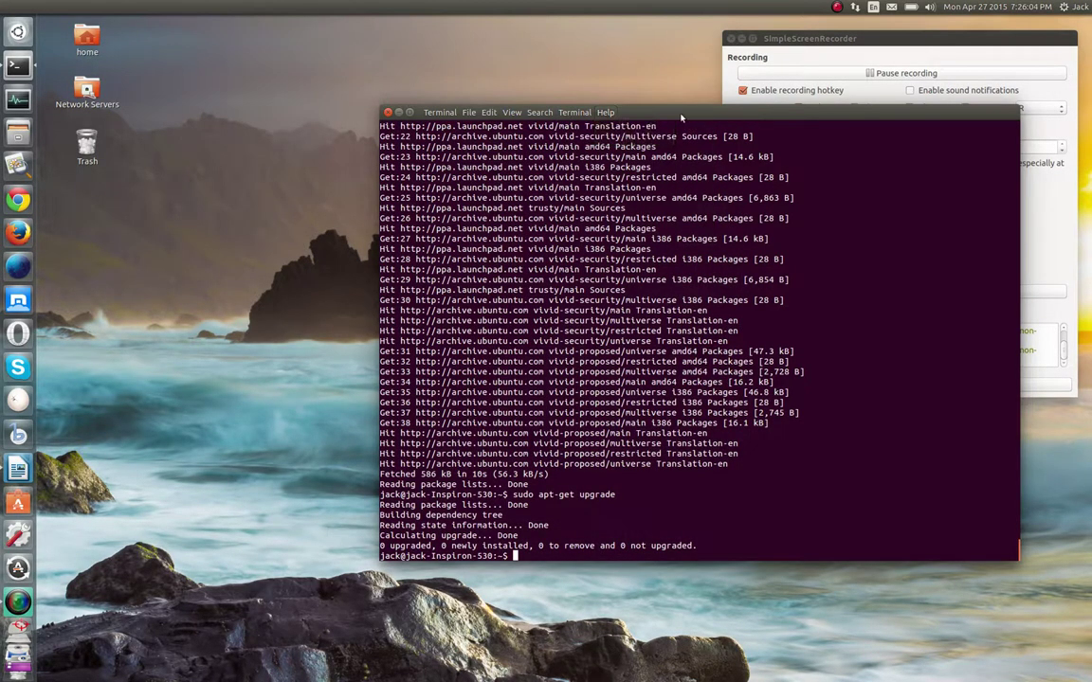
left_click_drag(725, 112, 419, 46)
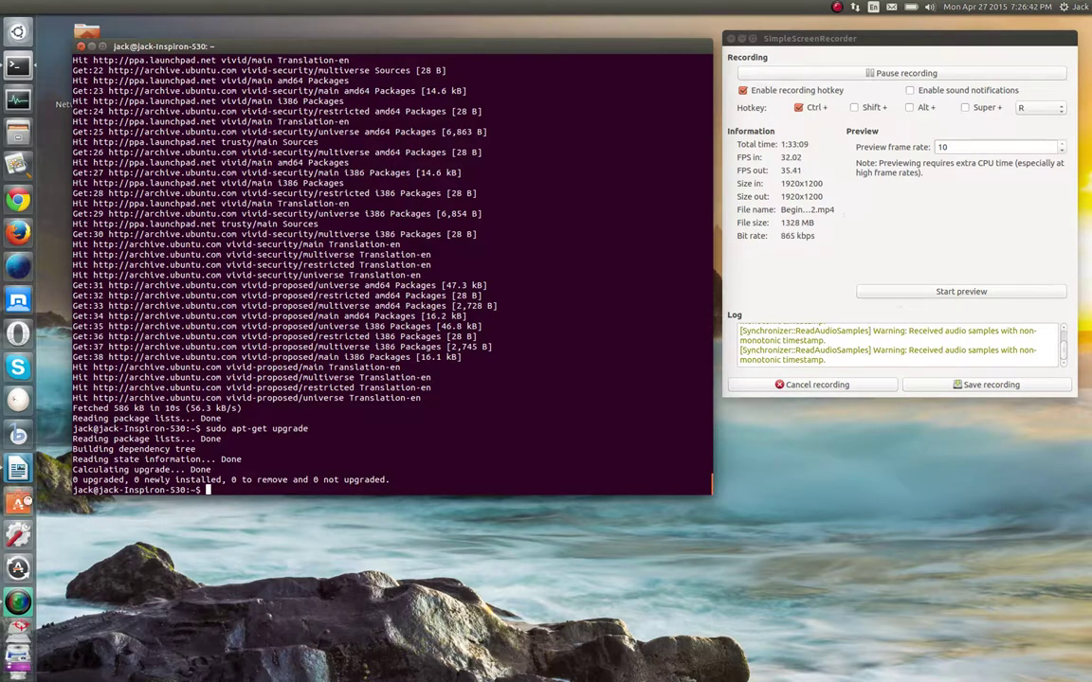
left_click(18, 503)
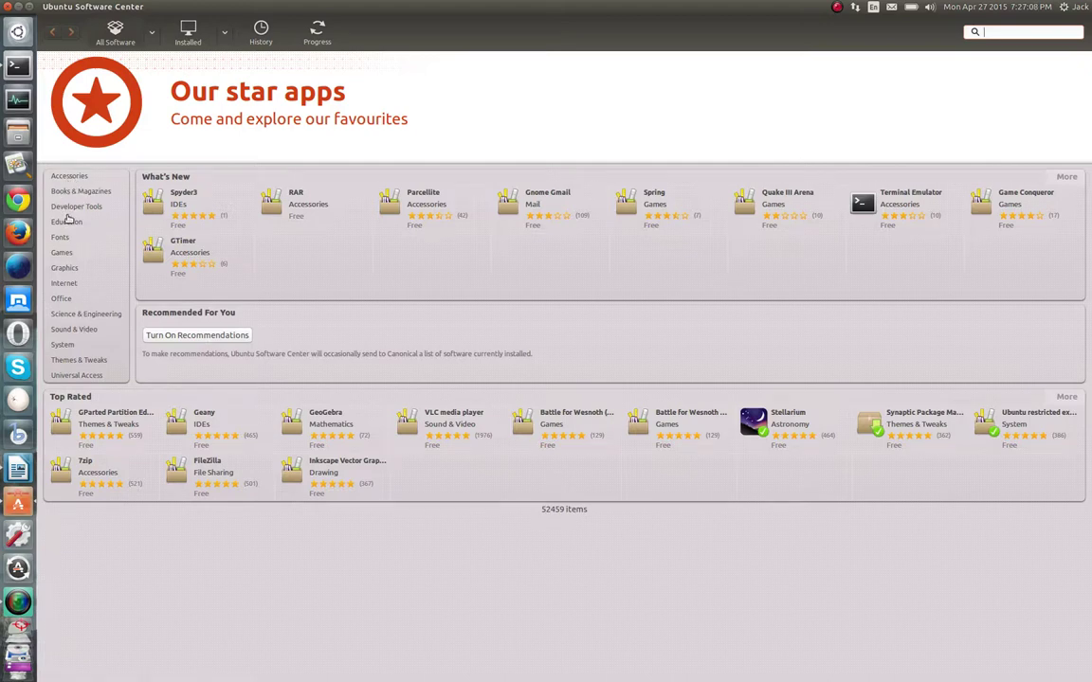
Browse Office apps, read the LibreOffice Writer details page, then close Ubuntu Software Center
left_click(66, 300)
scroll(154, 277, "down", 5)
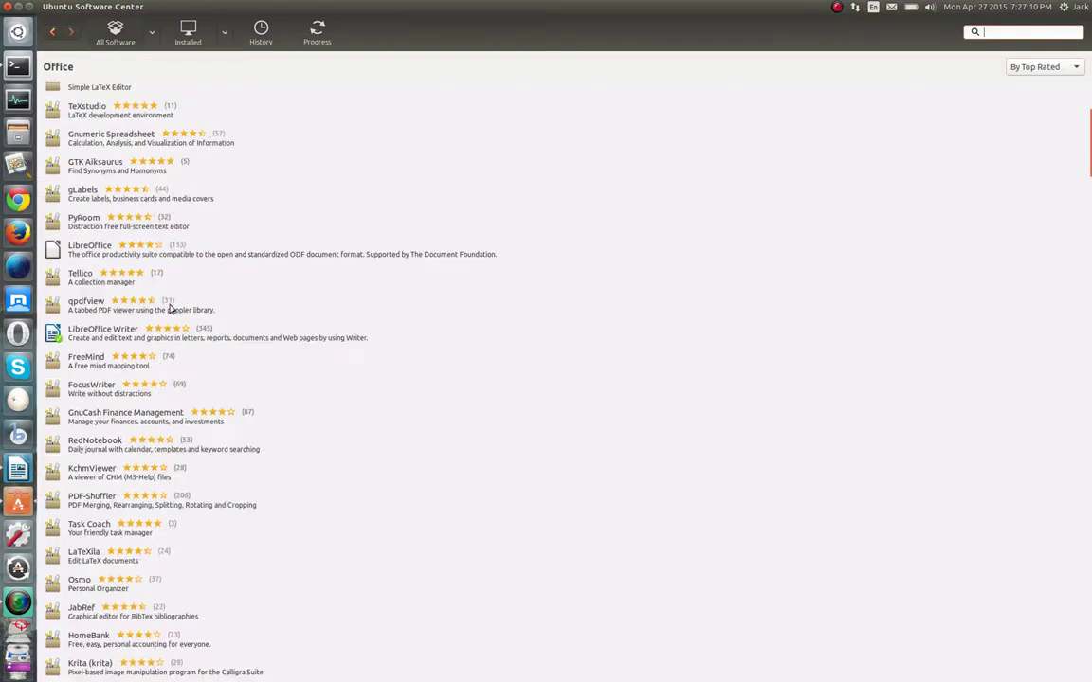
left_click(95, 332)
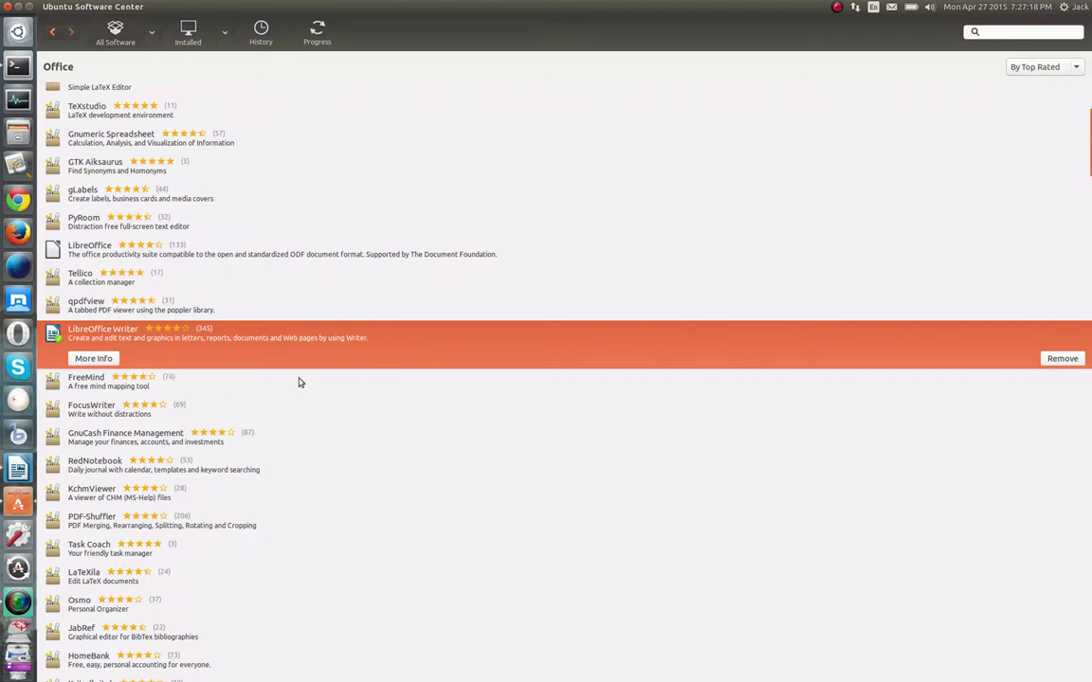
left_click(93, 358)
scroll(329, 317, "down", 5)
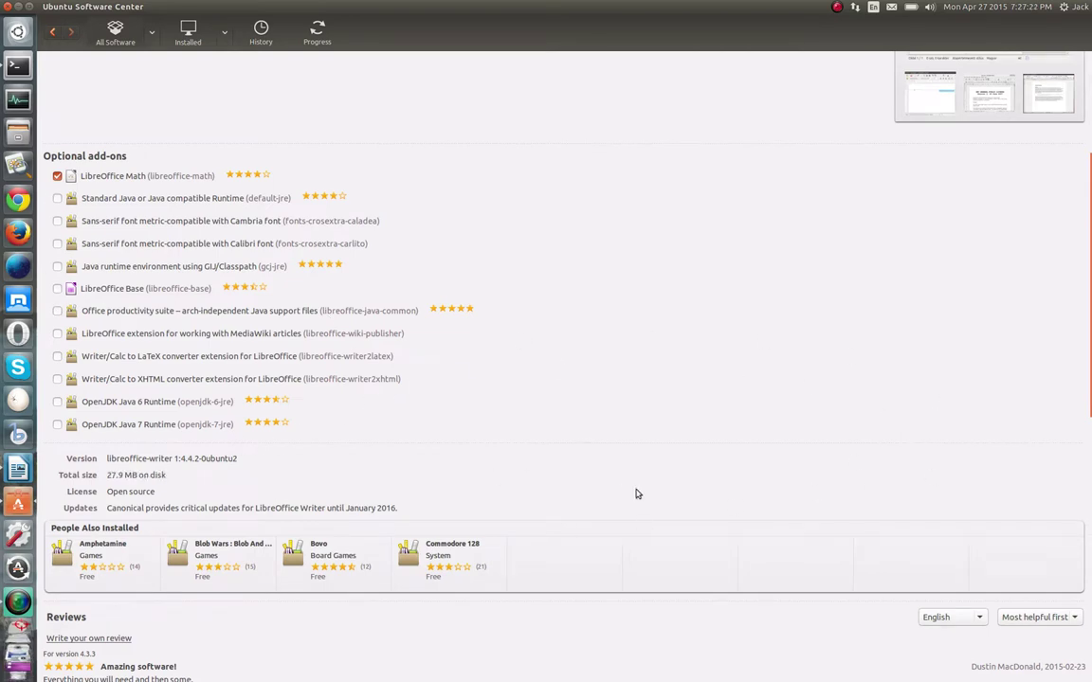
scroll(758, 503, "up", 1)
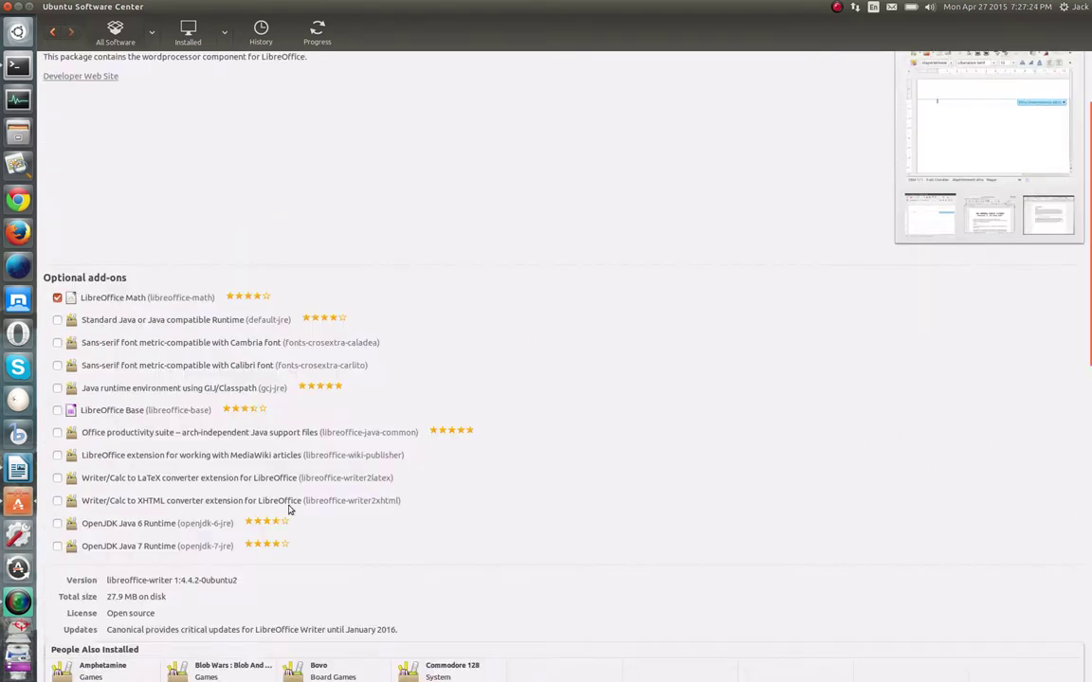
scroll(473, 426, "up", 3)
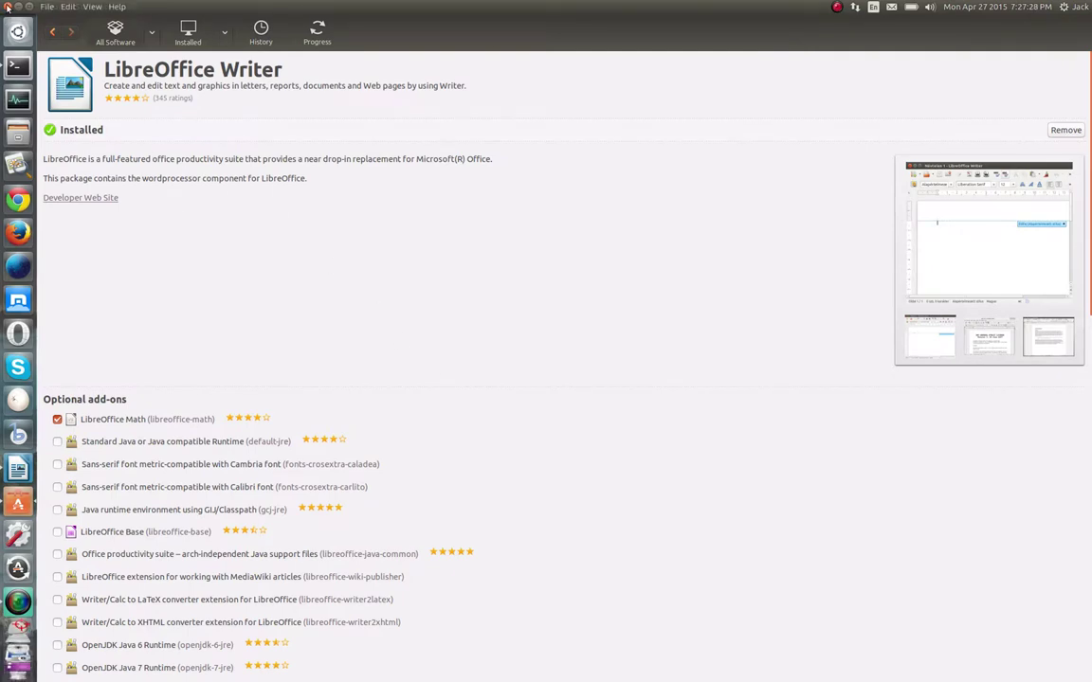
left_click(7, 6)
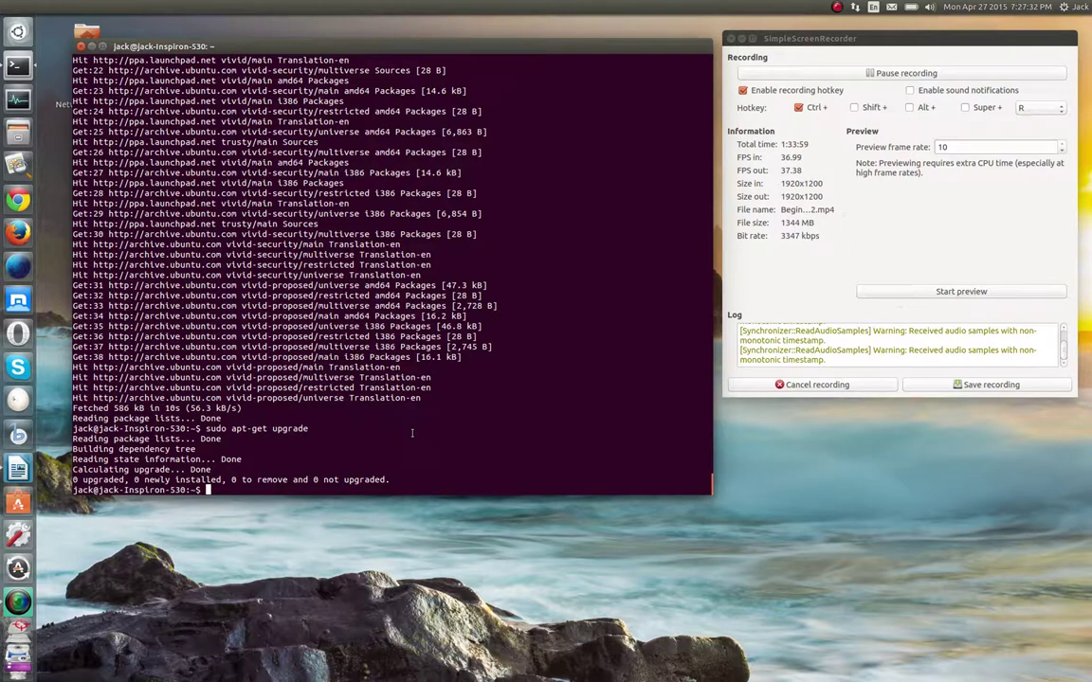
type("y")
key("BackSpace")
type("you")
key("BackSpace")
type("aurt")
key("BackSpace")
key("BackSpace")
key("BackSpace")
key("BackSpace")
key("BackSpace")
key("BackSpace")
type("ao")
key("BackSpace")
type("ourt libreoffice")
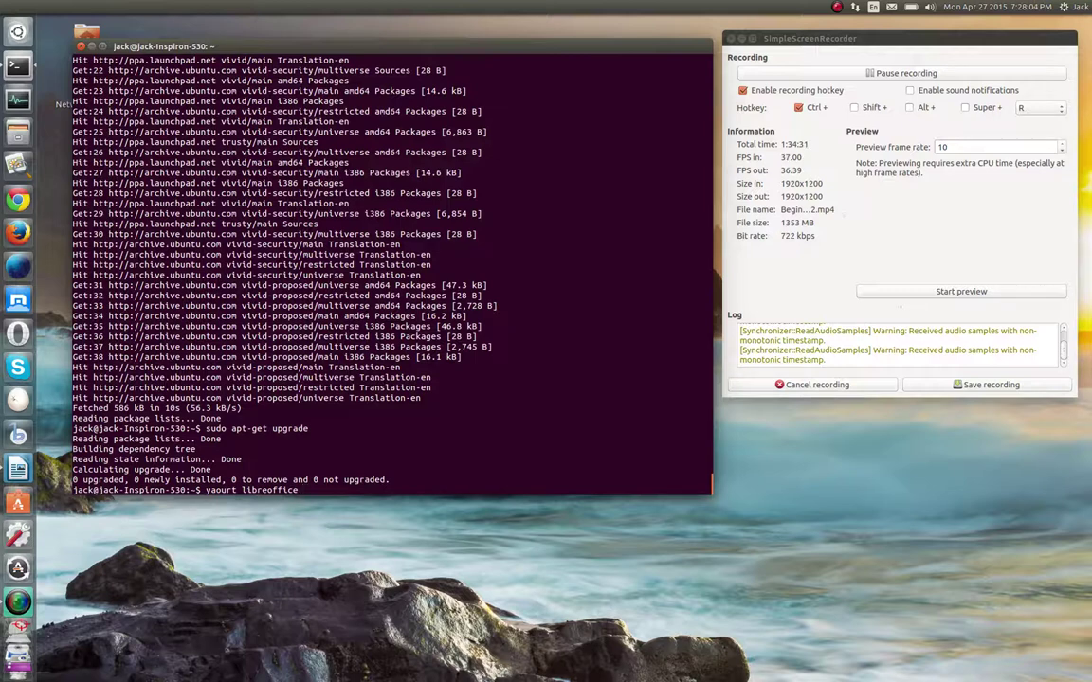
key("BackSpace")
key("BackSpace")
key("BackSpace")
key("BackSpace")
key("BackSpace")
key("BackSpace")
key("BackSpace")
key("BackSpace")
key("BackSpace")
key("BackSpace")
key("BackSpace")
key("BackSpace")
key("BackSpace")
key("BackSpace")
key("BackSpace")
key("BackSpace")
key("BackSpace")
key("BackSpace")
key("BackSpace")
scroll(175, 297, "up", 2)
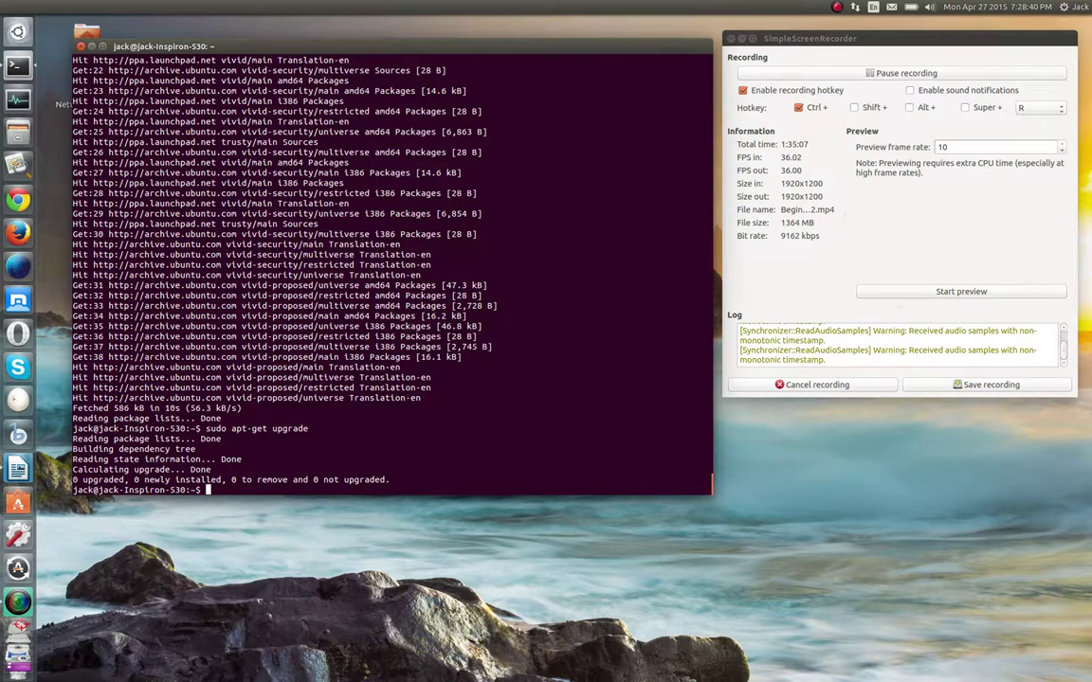
type("libreoffice-")
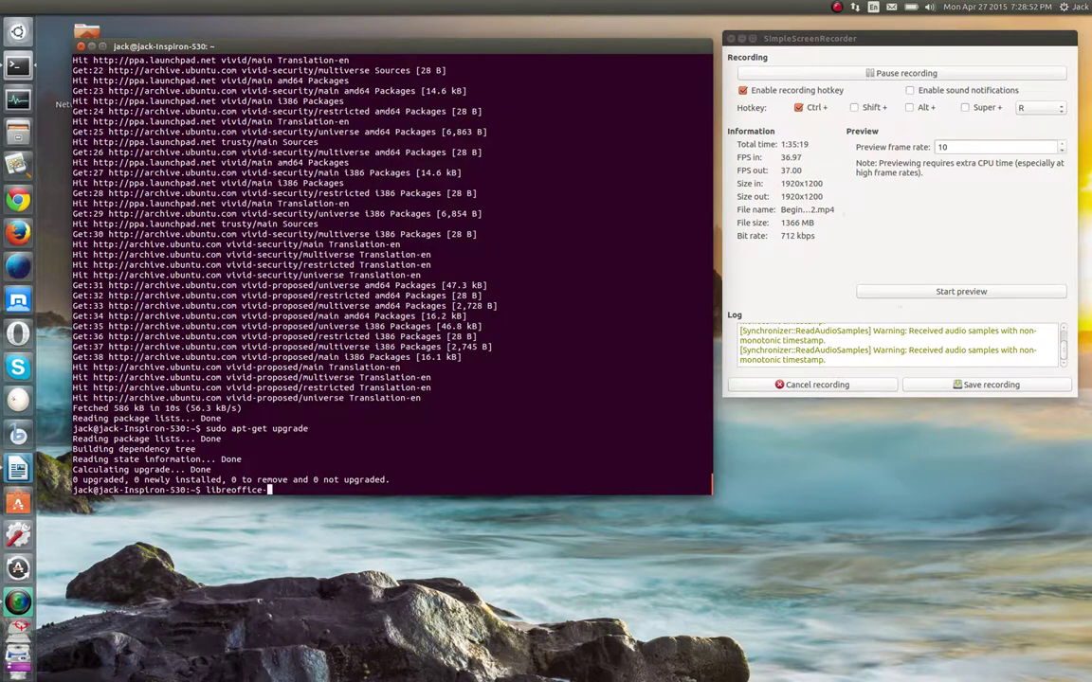
type("language-pack")
key("BackSpace")
key("BackSpace")
key("BackSpace")
key("BackSpace")
key("BackSpace")
key("BackSpace")
key("BackSpace")
key("BackSpace")
key("BackSpace")
key("BackSpace")
key("BackSpace")
key("BackSpace")
key("BackSpace")
key("BackSpace")
key("BackSpace")
key("BackSpace")
key("BackSpace")
key("BackSpace")
key("BackSpace")
key("BackSpace")
key("BackSpace")
key("BackSpace")
key("BackSpace")
key("BackSpace")
key("BackSpace")
key("BackSpace")
Reopen a terminal and type sudo apt-get update, editing it toward sudo apt-get upgrade
mouse_move(330, 46)
left_click(81, 45)
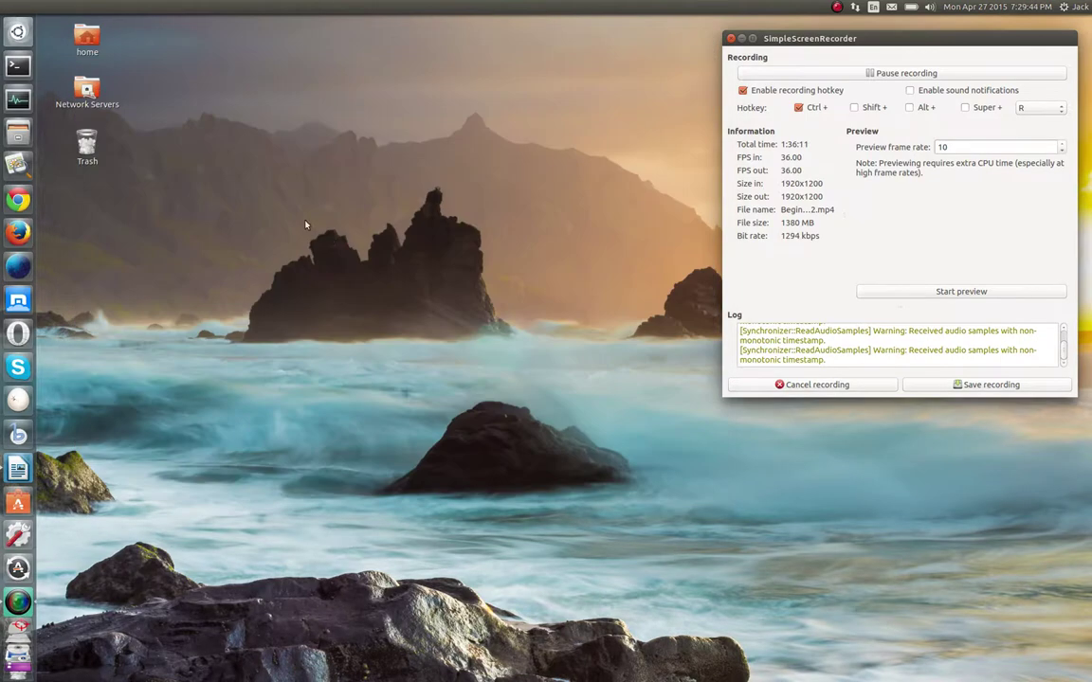
left_click(18, 65)
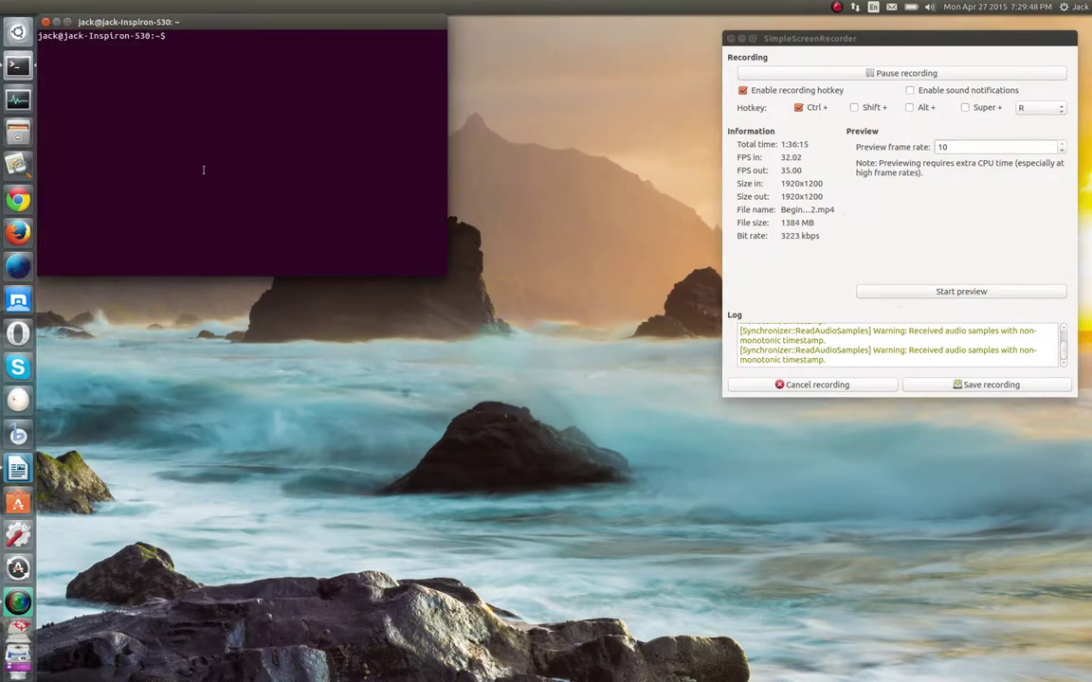
type("sudo apt-get update")
key("BackSpace")
key("BackSpace")
key("BackSpace")
key("BackSpace")
type("grade")
key("BackSpace")
key("BackSpace")
key("BackSpace")
key("BackSpace")
key("BackSpace")
key("BackSpace")
key("BackSpace")
key("BackSpace")
key("BackSpace")
key("BackSpace")
key("BackSpace")
key("BackSpace")
key("BackSpace")
key("BackSpace")
key("BackSpace")
key("BackSpace")
key("BackSpace")
key("BackSpace")
key("BackSpace")
key("BackSpace")
Recall the earlier upgrade and update commands from history, then close the terminal
key("Up")
key("Up")
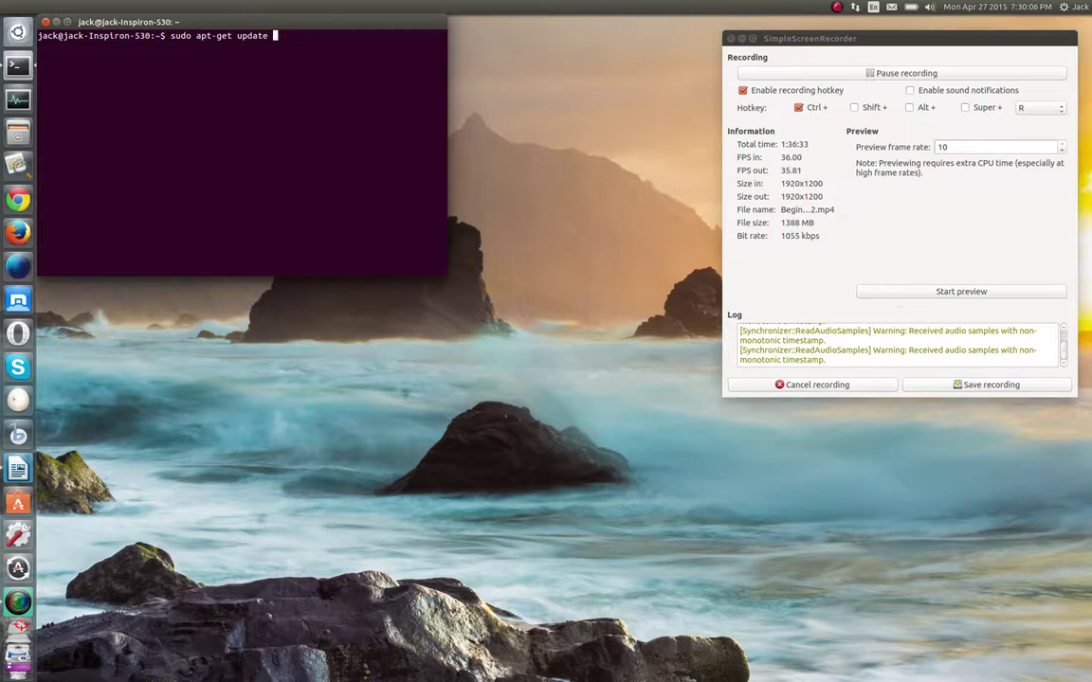
key("Up")
key("Up")
key("Up")
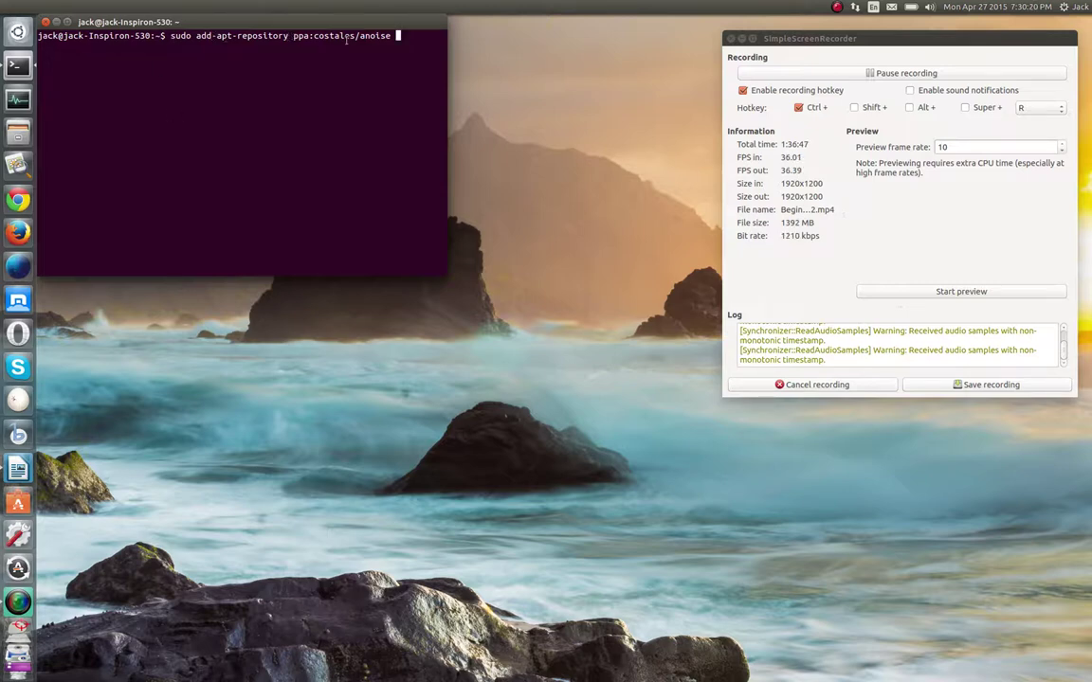
left_click(45, 22)
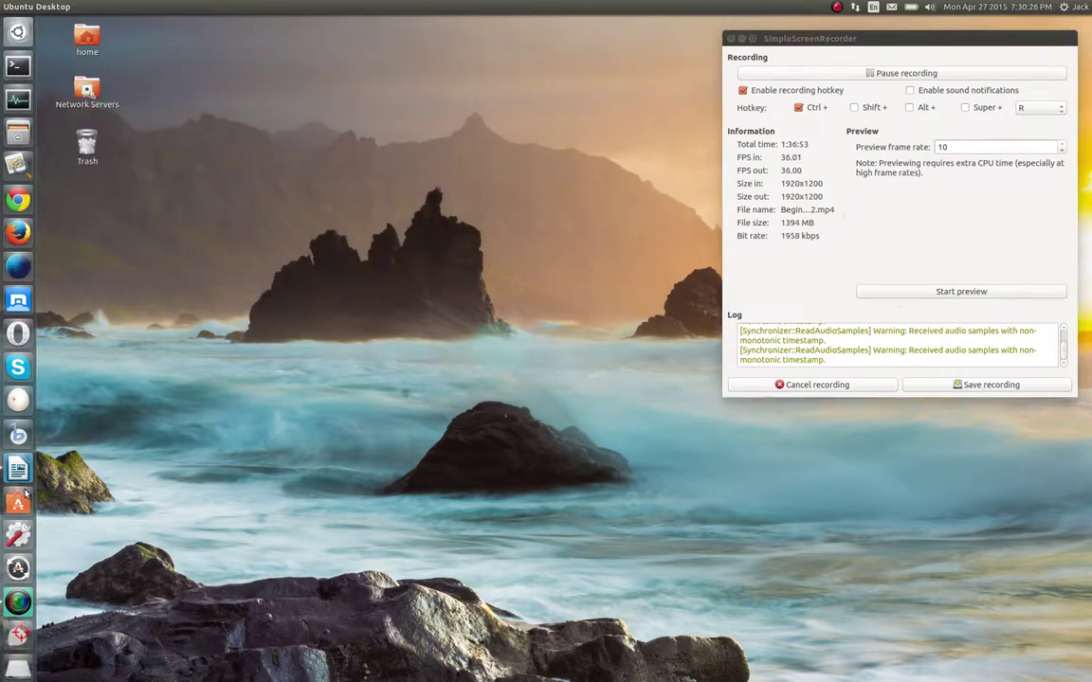
Open and dismiss the Dash search several times with the launcher and Super key
left_click(18, 568)
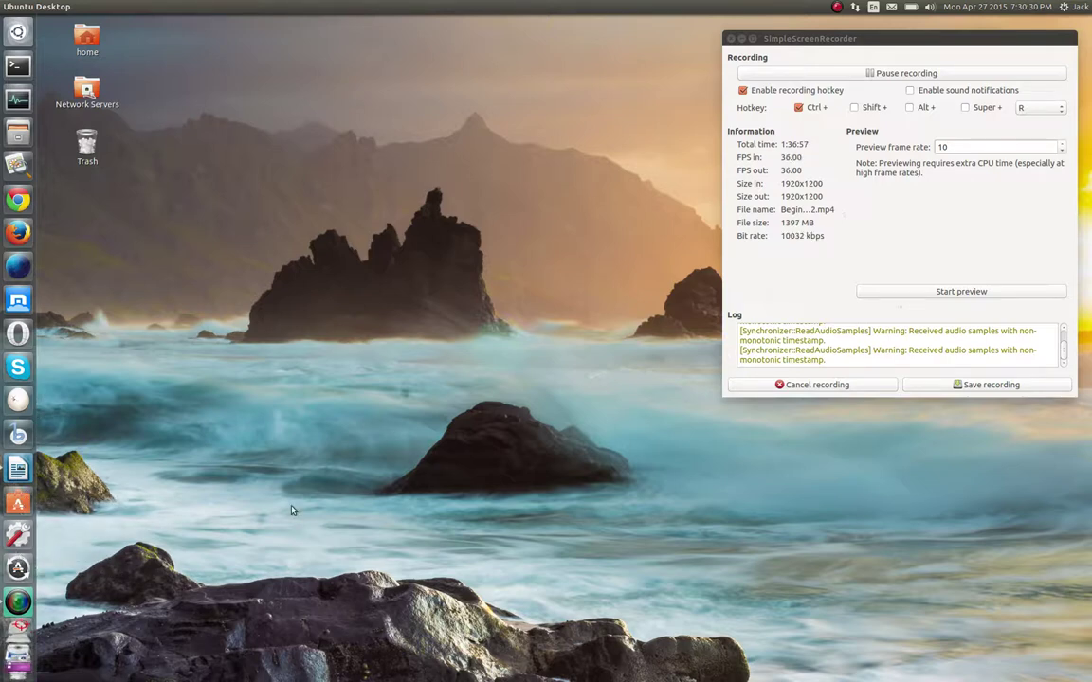
left_click(17, 32)
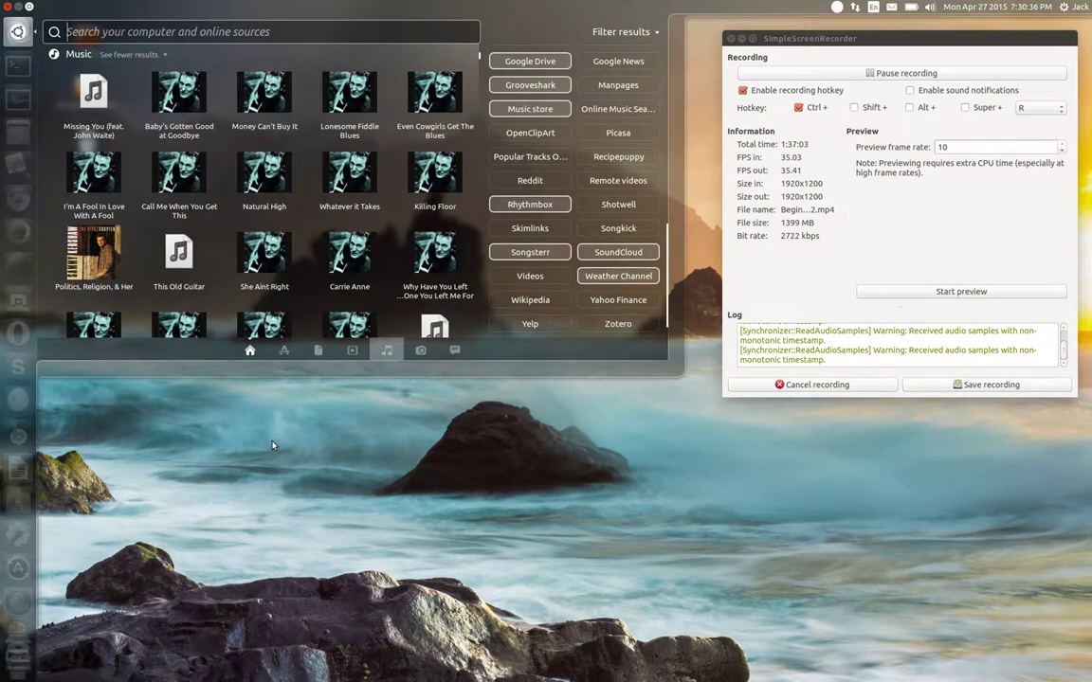
left_click(336, 486)
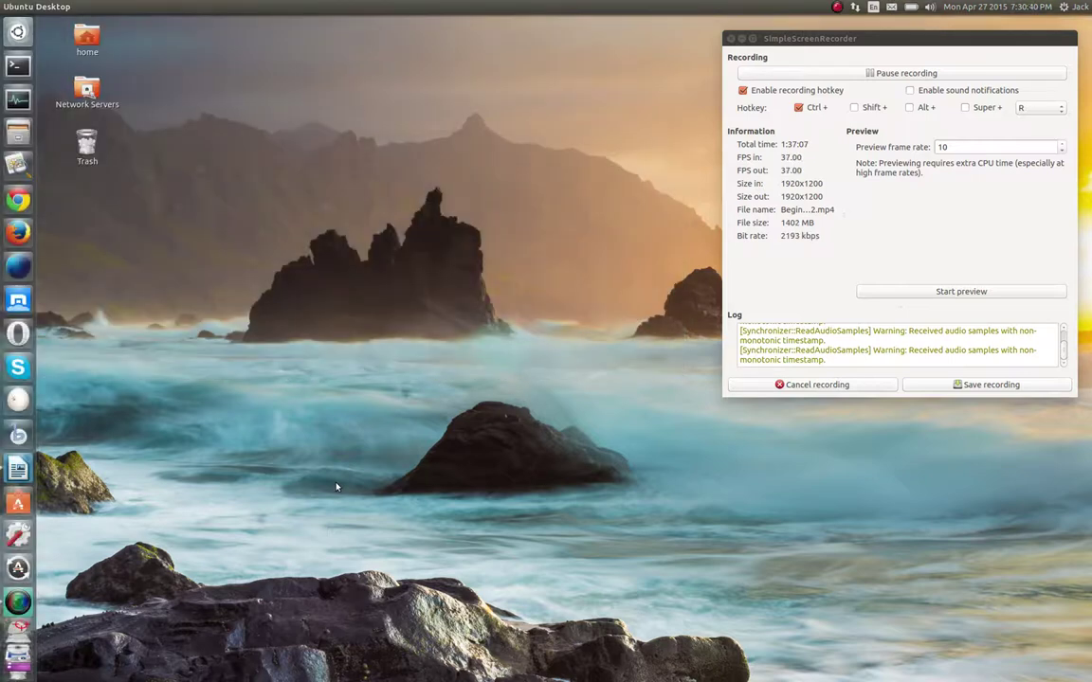
key("super")
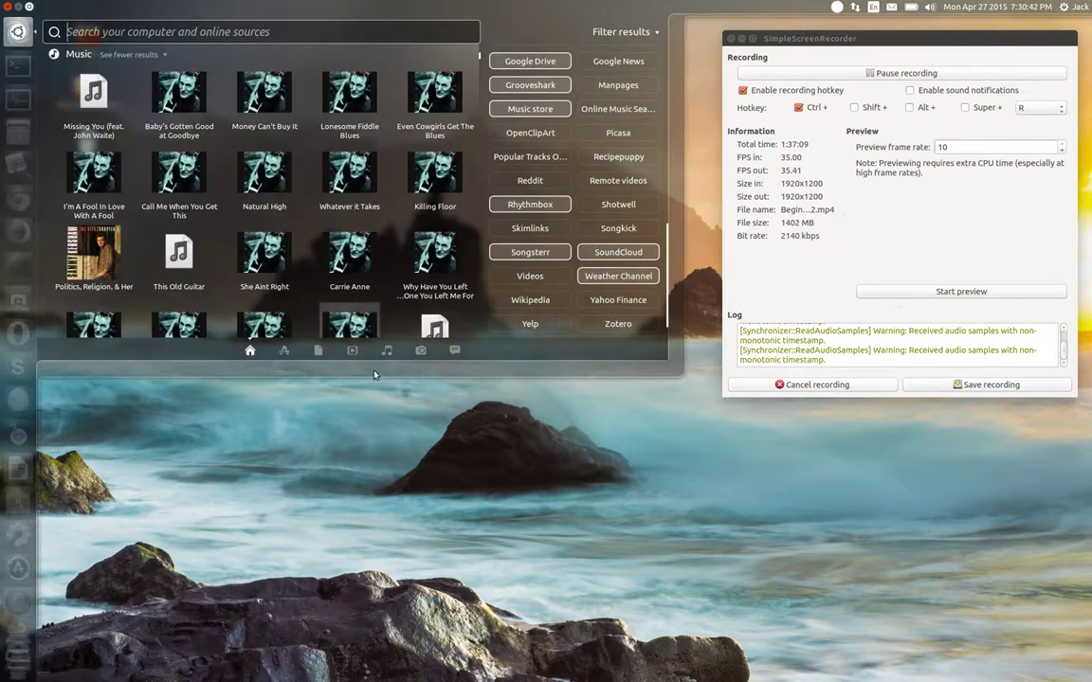
left_click(451, 548)
key("super")
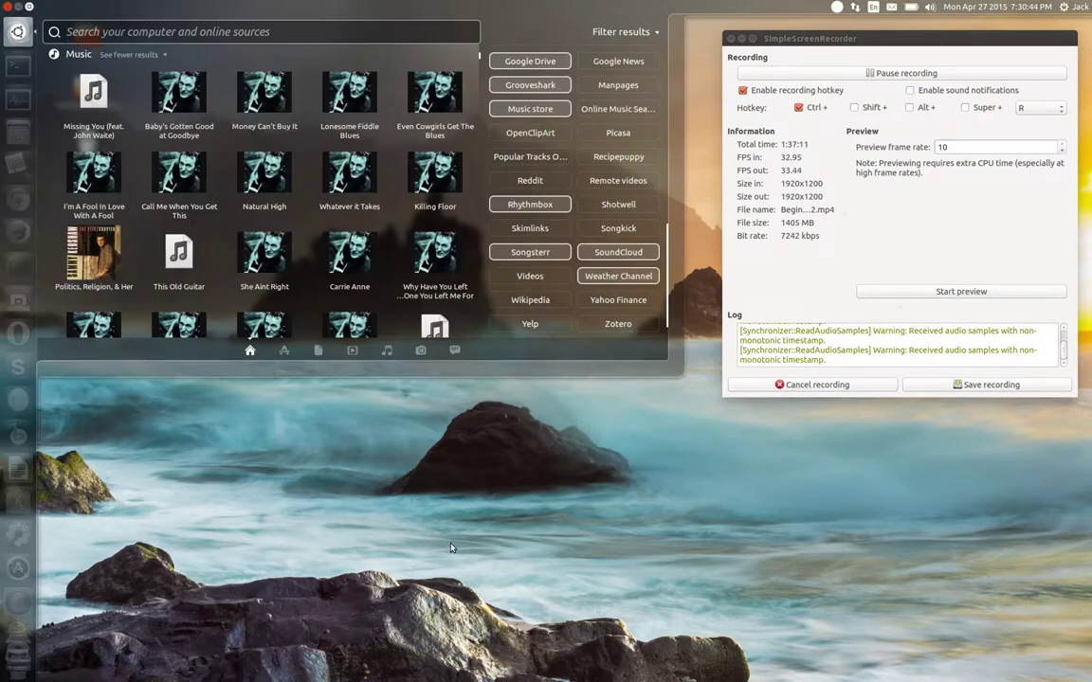
left_click(451, 548)
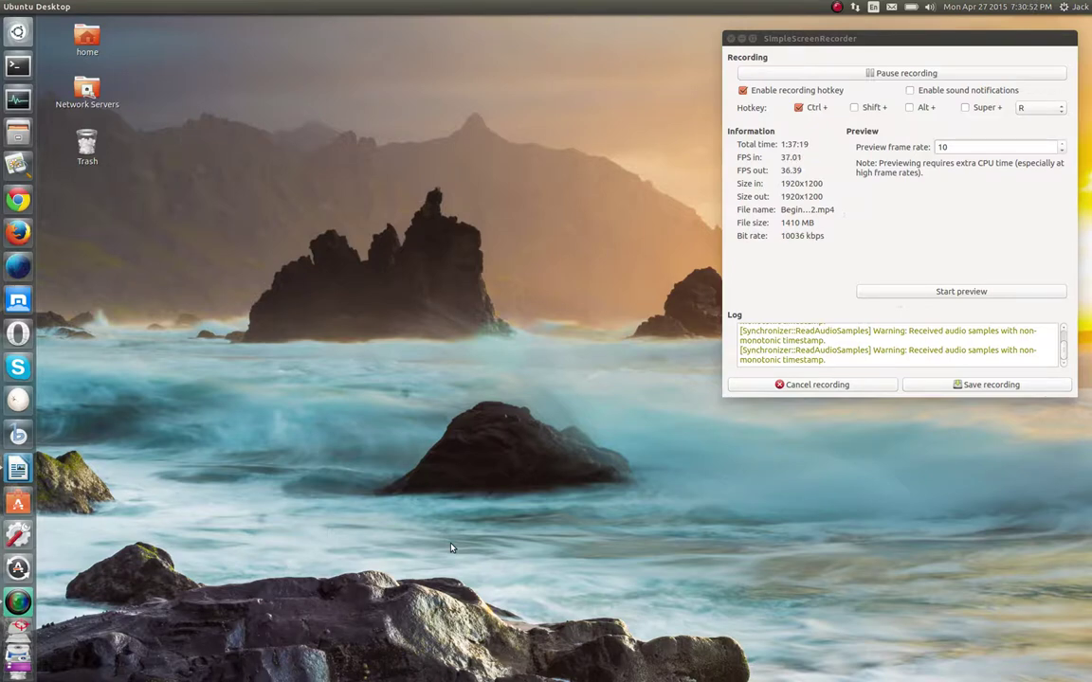
Open and dismiss the HUD, then reopen the Dash, scroll its results and close it
key("alt")
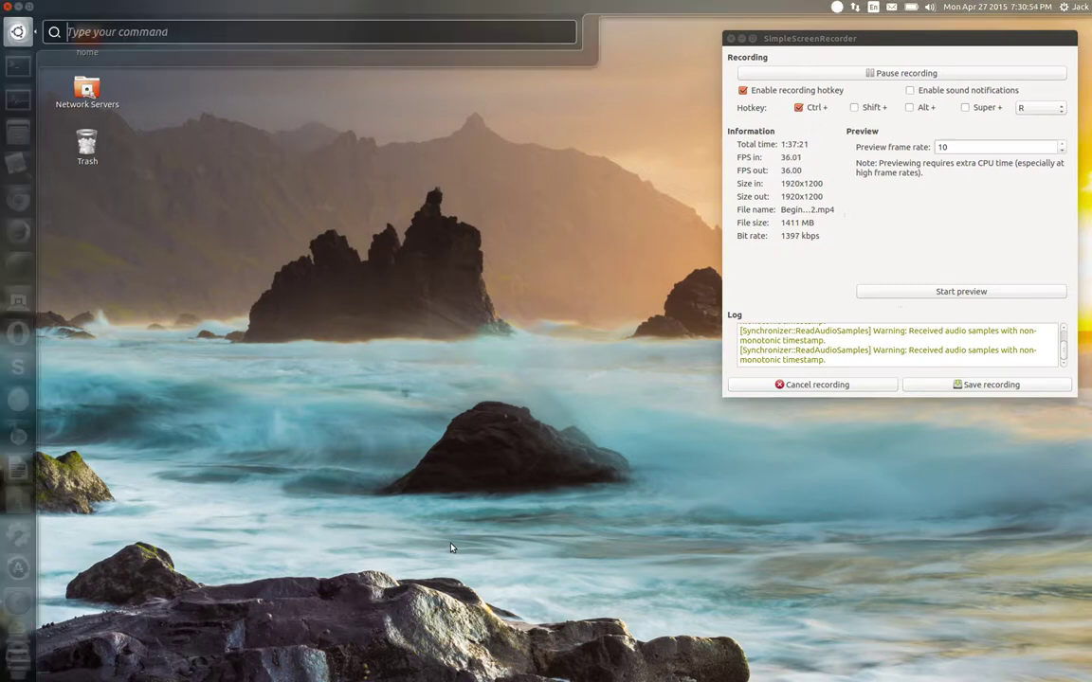
key("Escape")
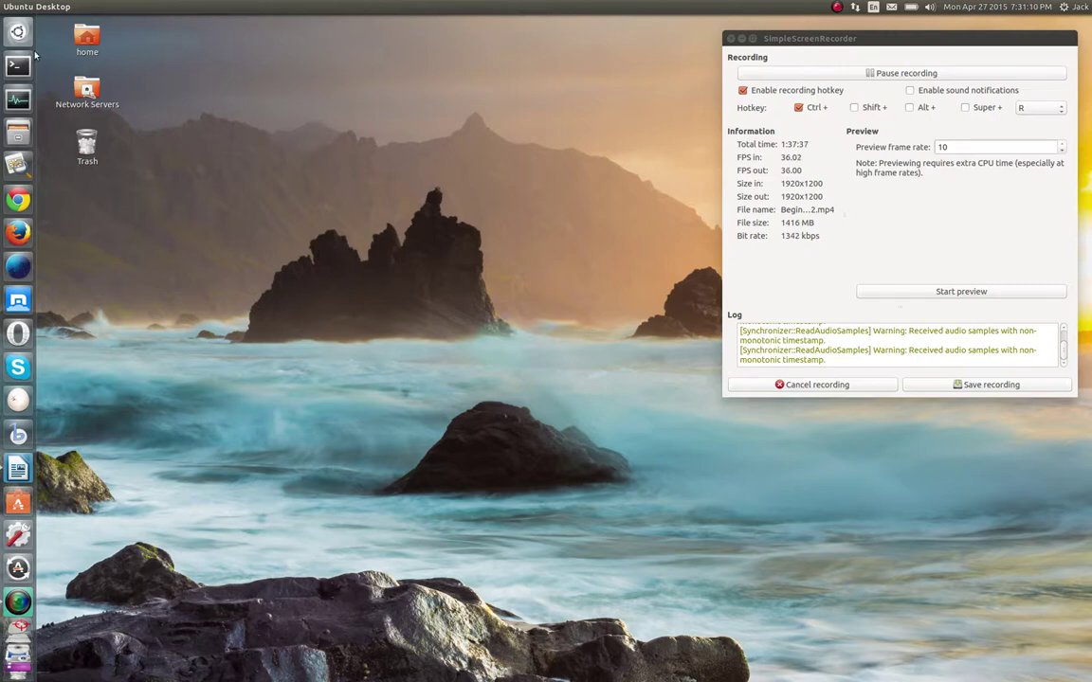
key("super")
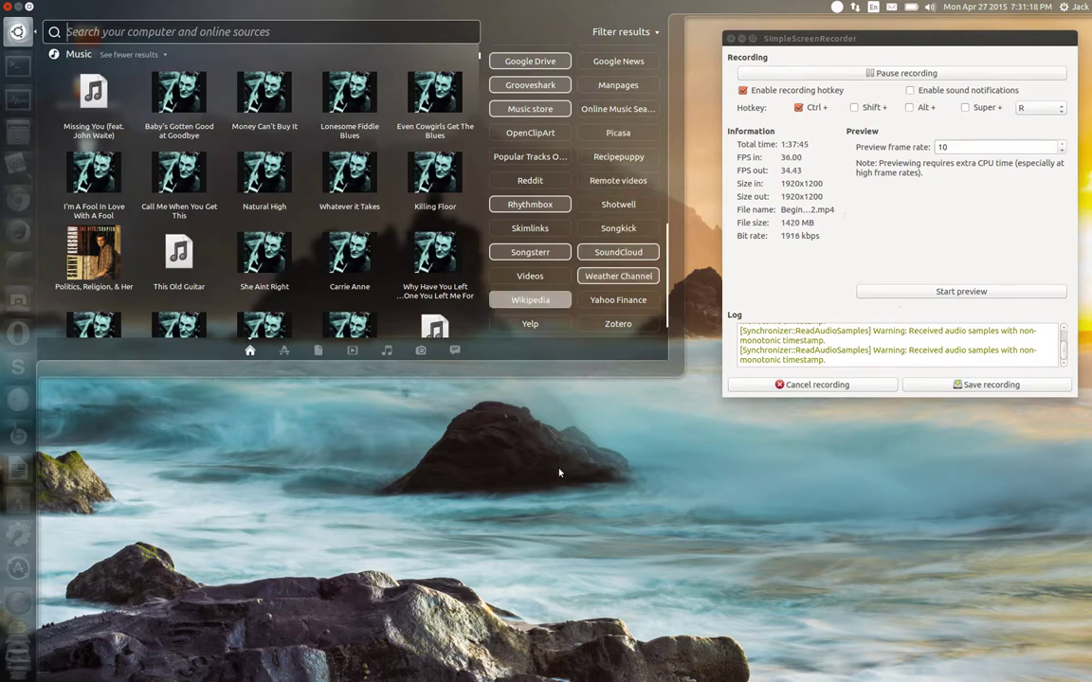
scroll(581, 265, "up", 6)
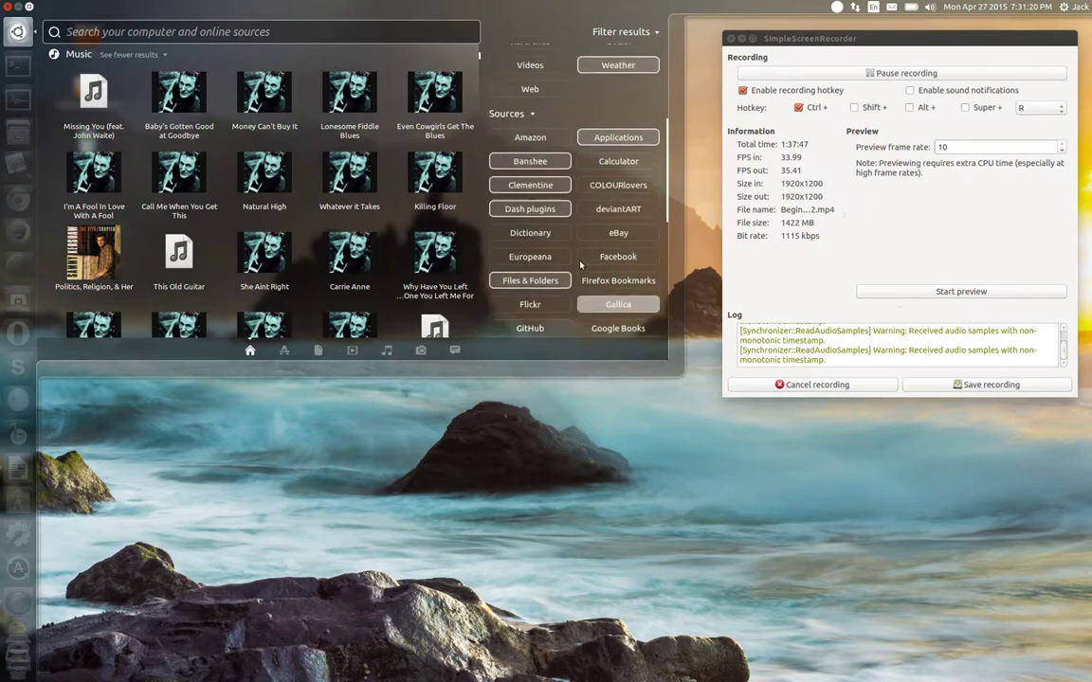
scroll(581, 266, "up", 5)
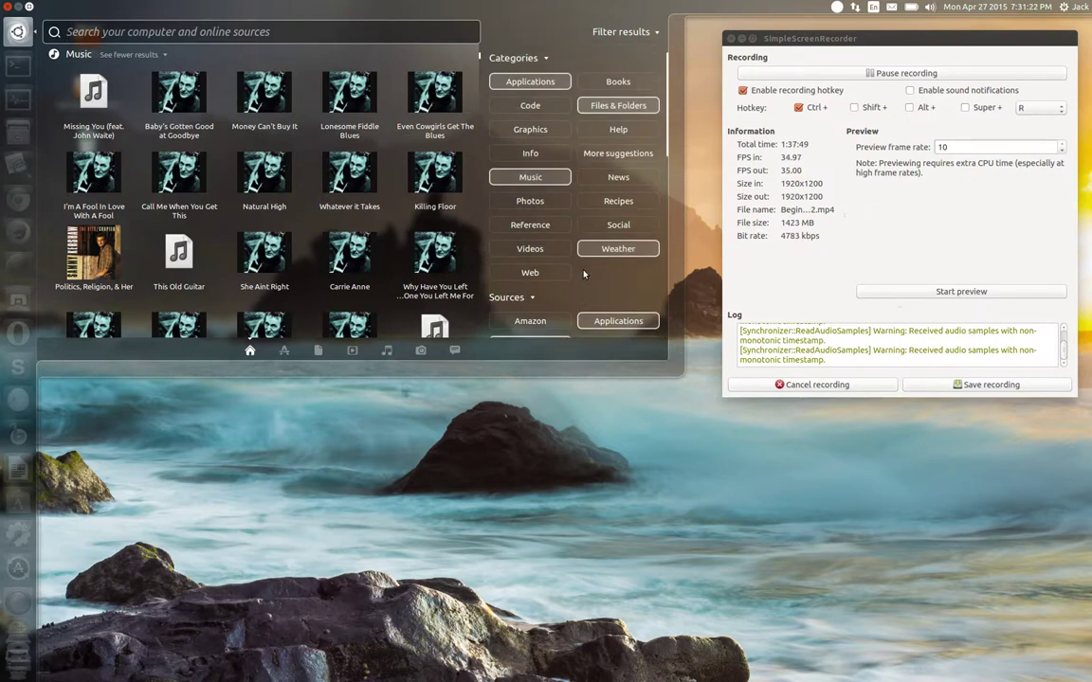
left_click(491, 447)
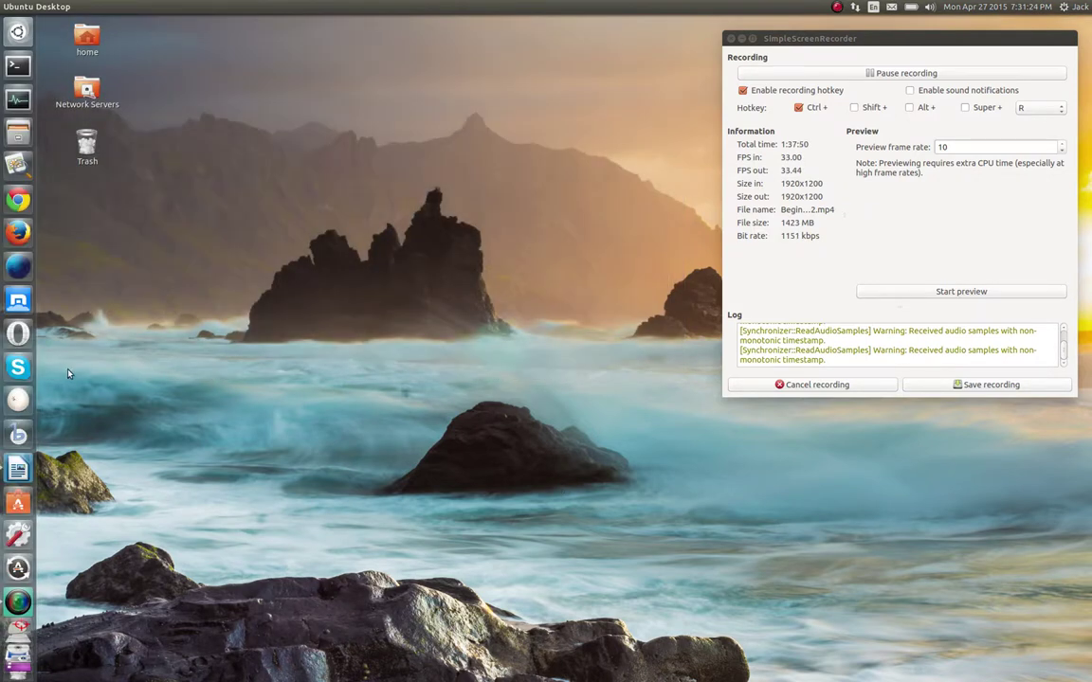
left_click(18, 468)
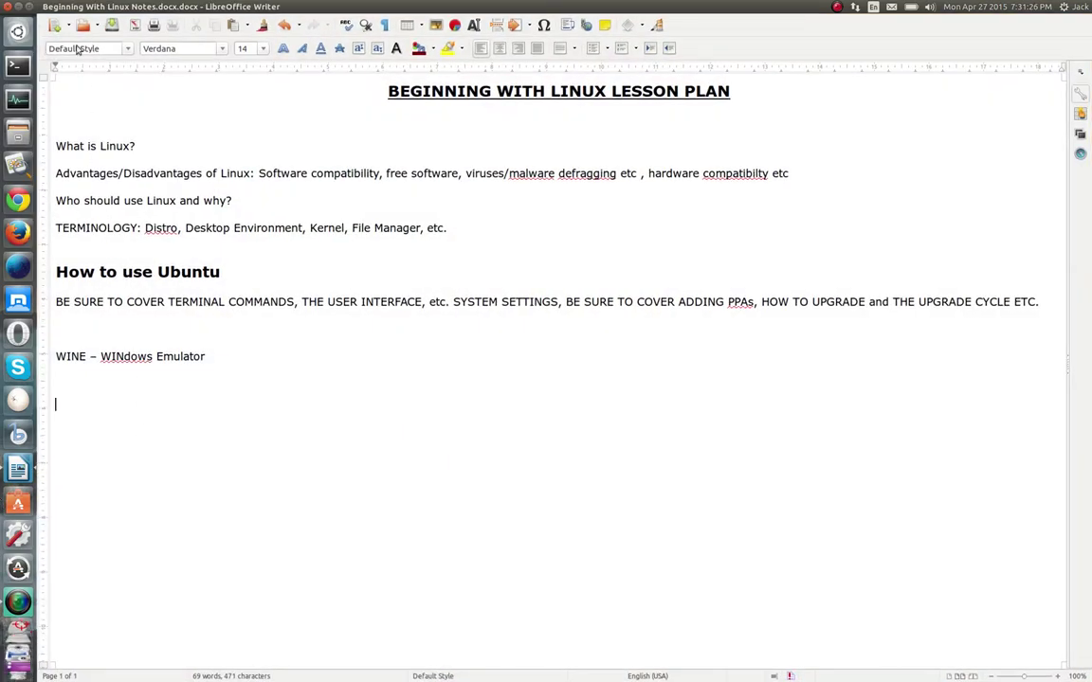
left_click(21, 9)
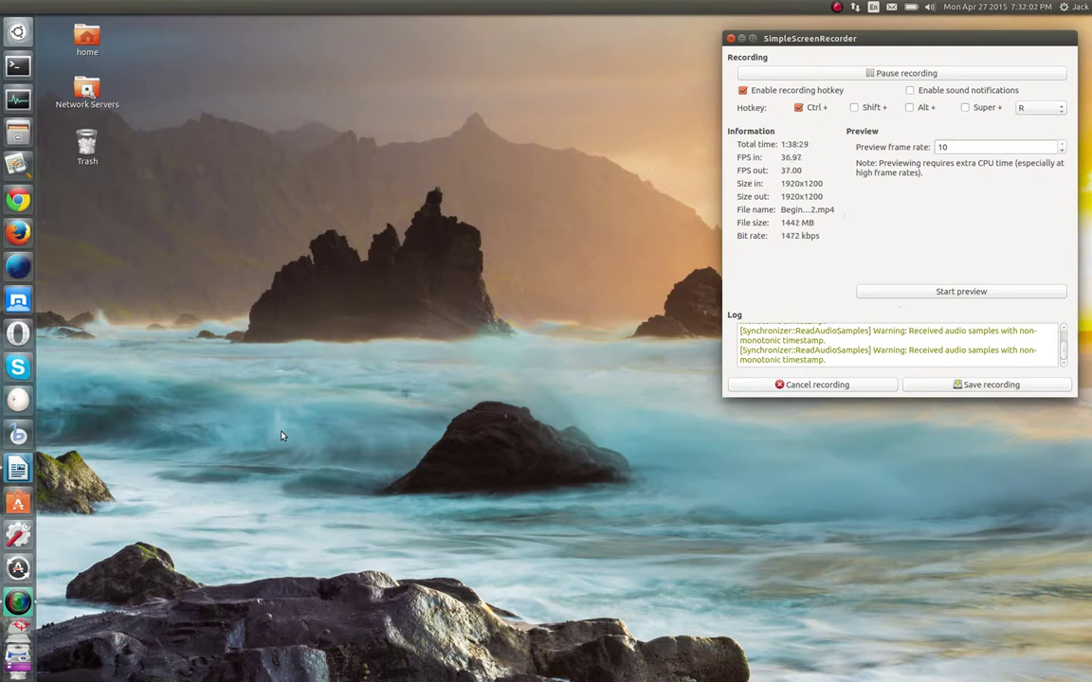
left_click(18, 469)
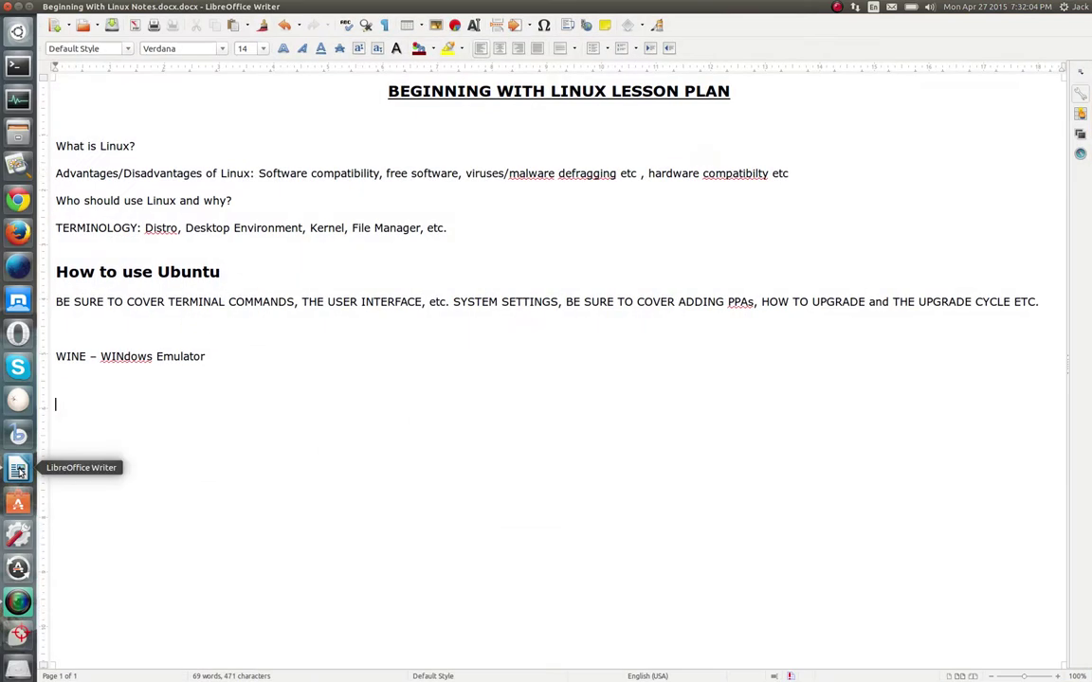
left_click(17, 8)
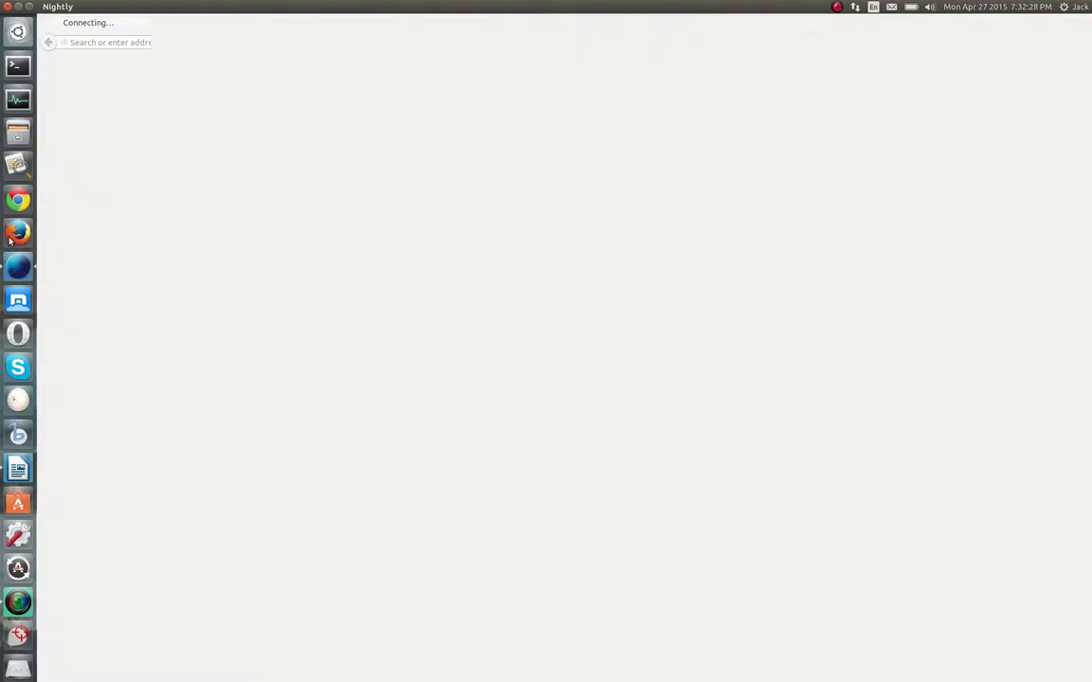
Unlock Firefox from the launcher, search Google for skype, and open the Skype home page
right_click(11, 238)
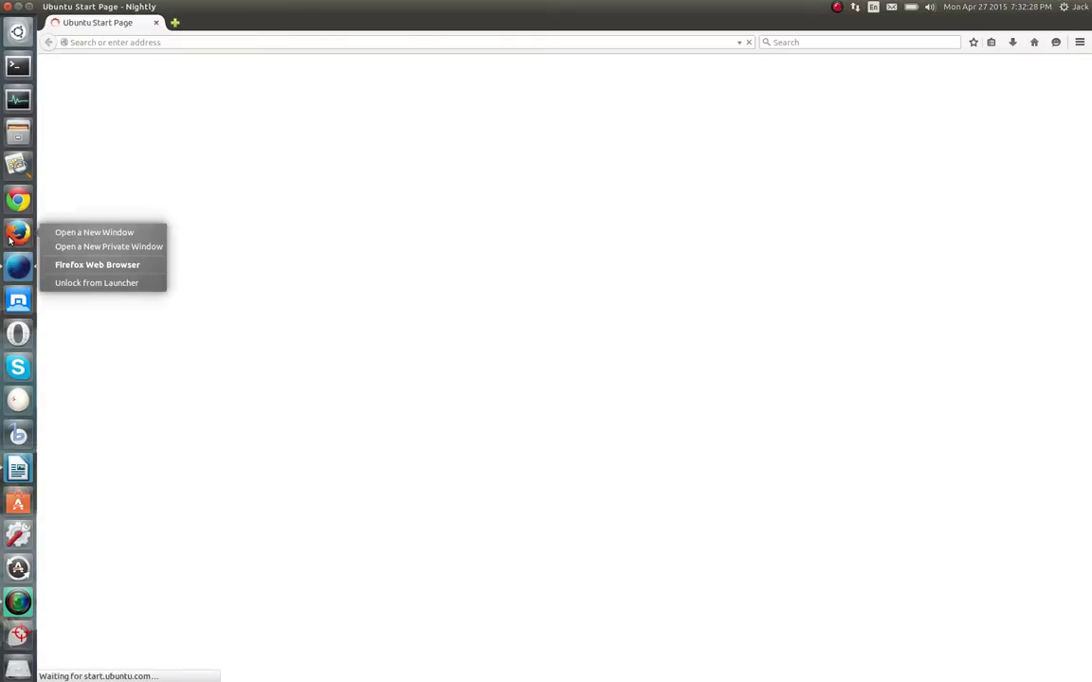
left_click(76, 282)
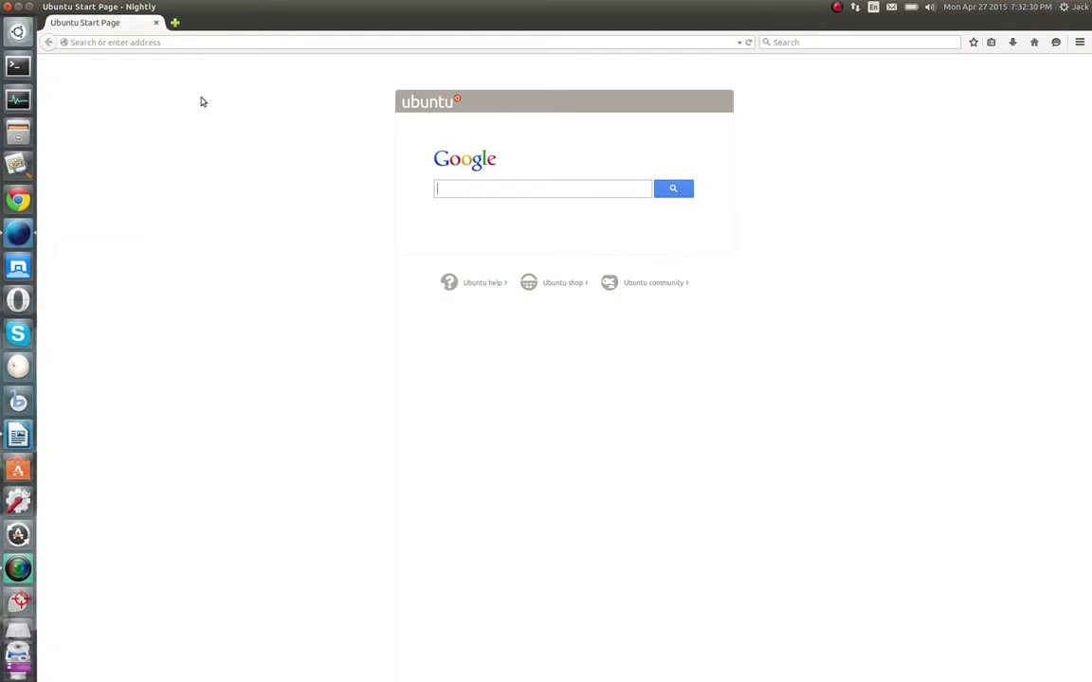
left_click(165, 43)
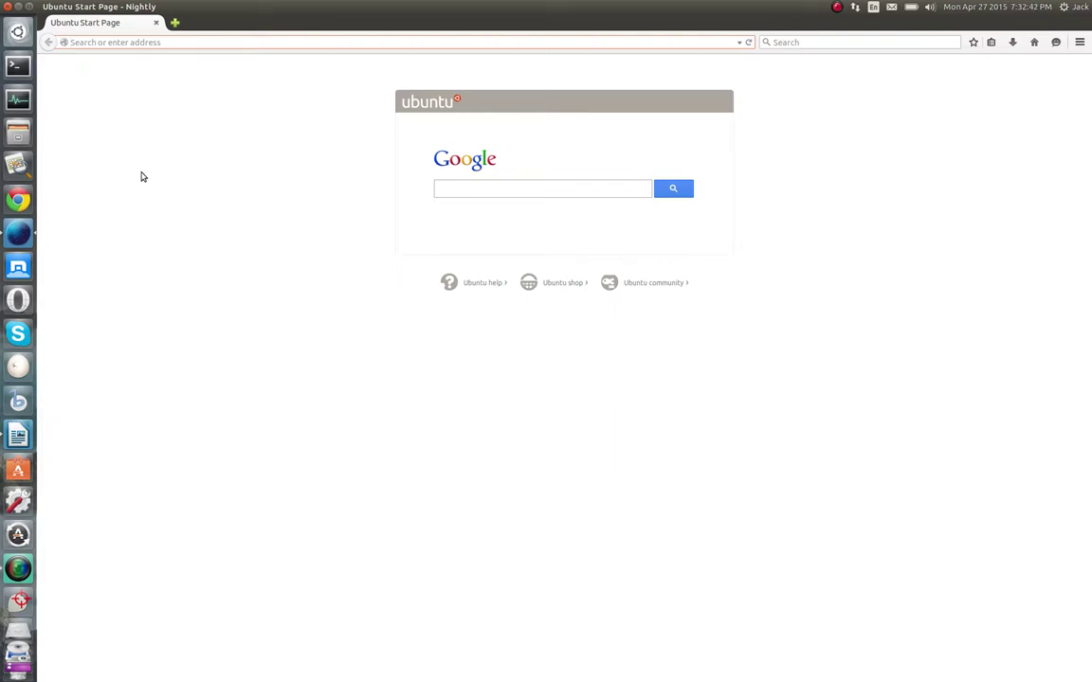
type("skype")
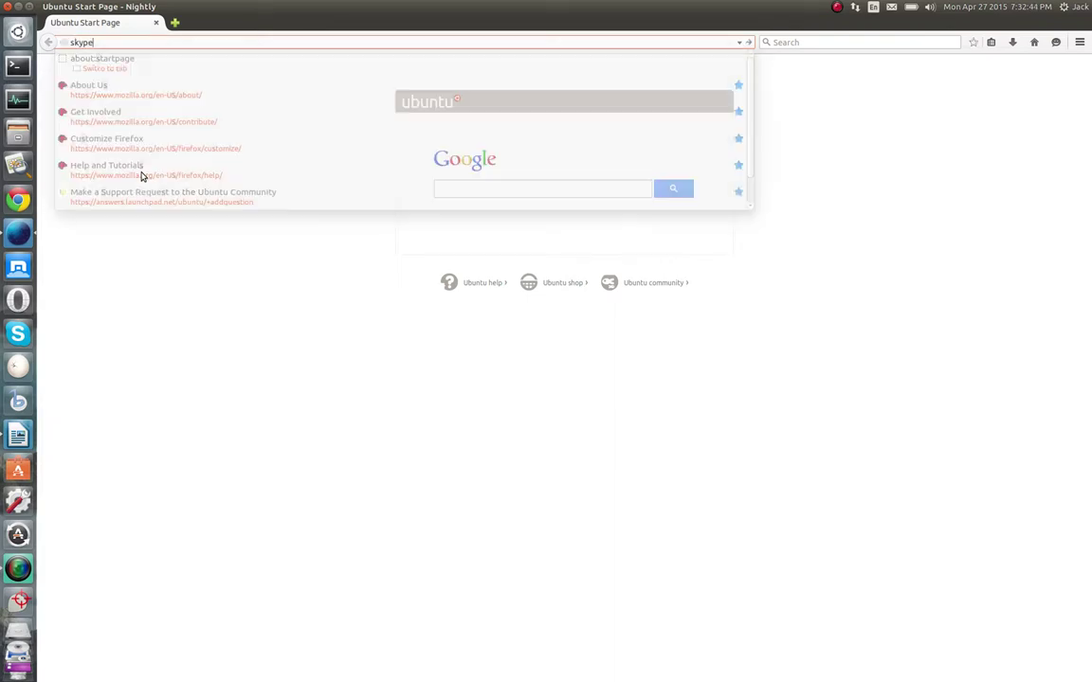
key("Return")
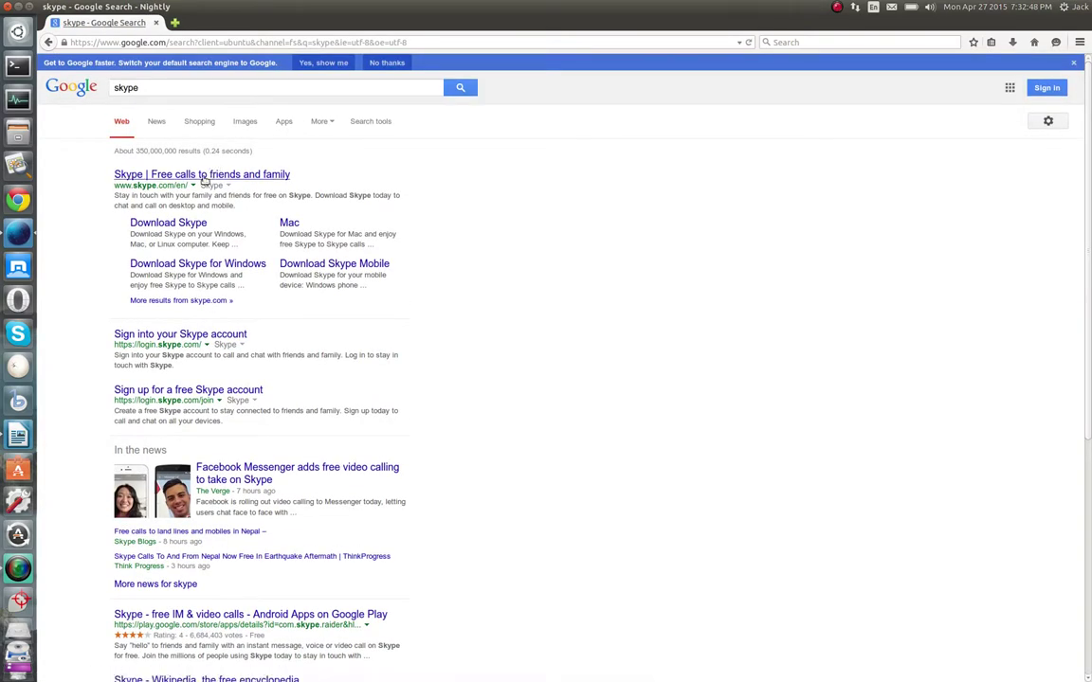
left_click(203, 179)
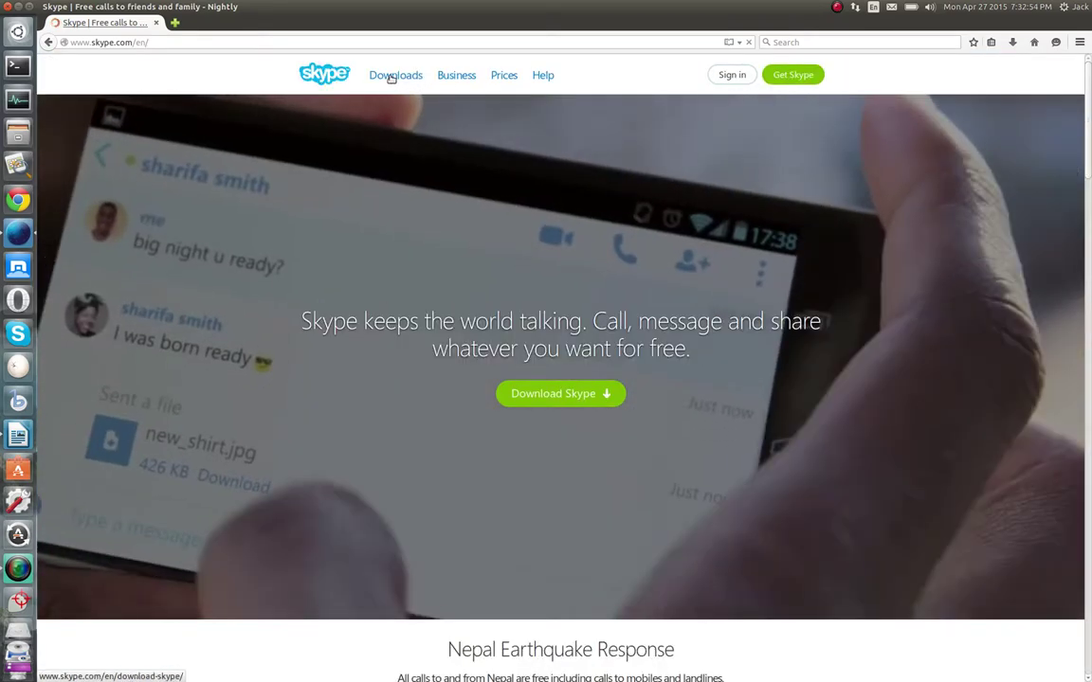
On the Skype downloads page, choose Ubuntu 12.04 (multiarch) as the Linux distribution
left_click(389, 76)
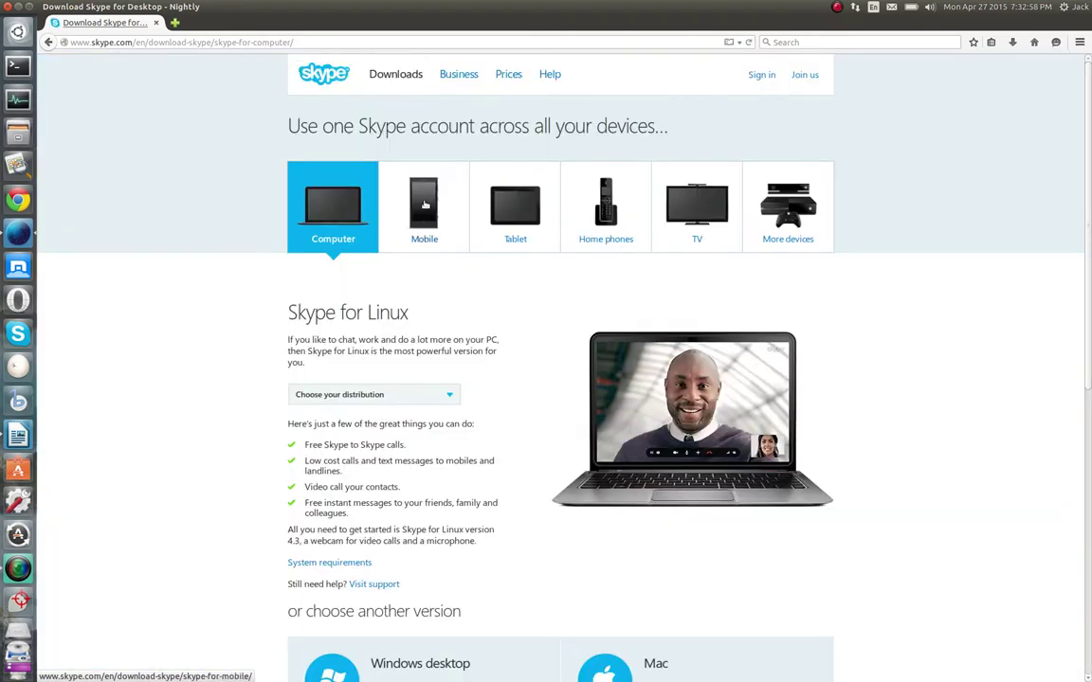
left_click(450, 396)
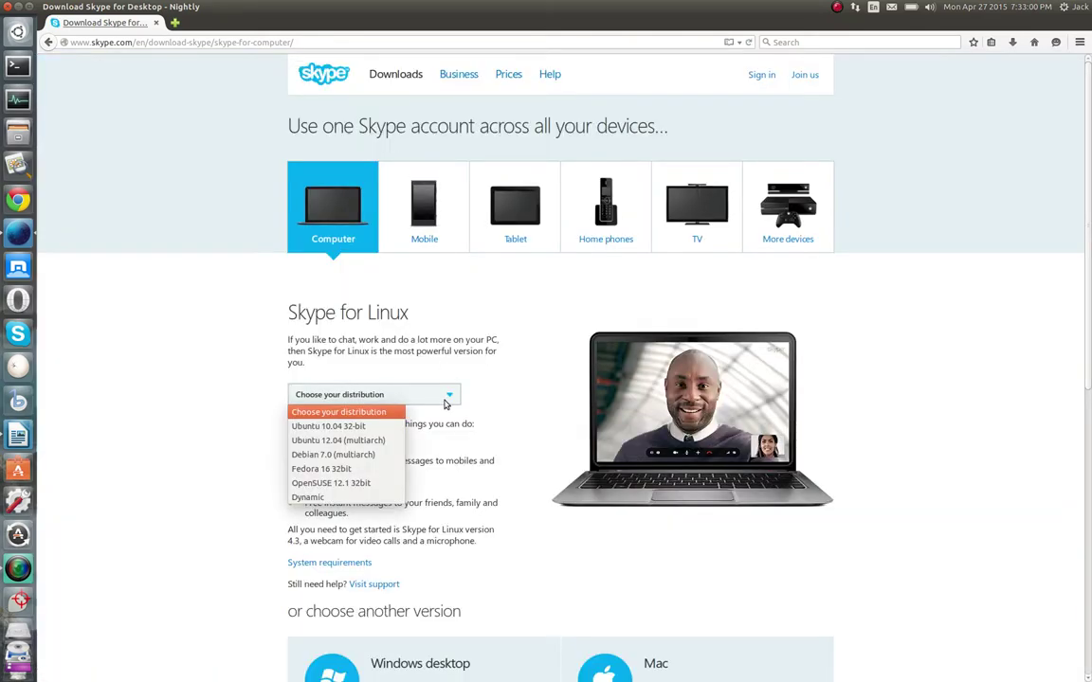
left_click(201, 327)
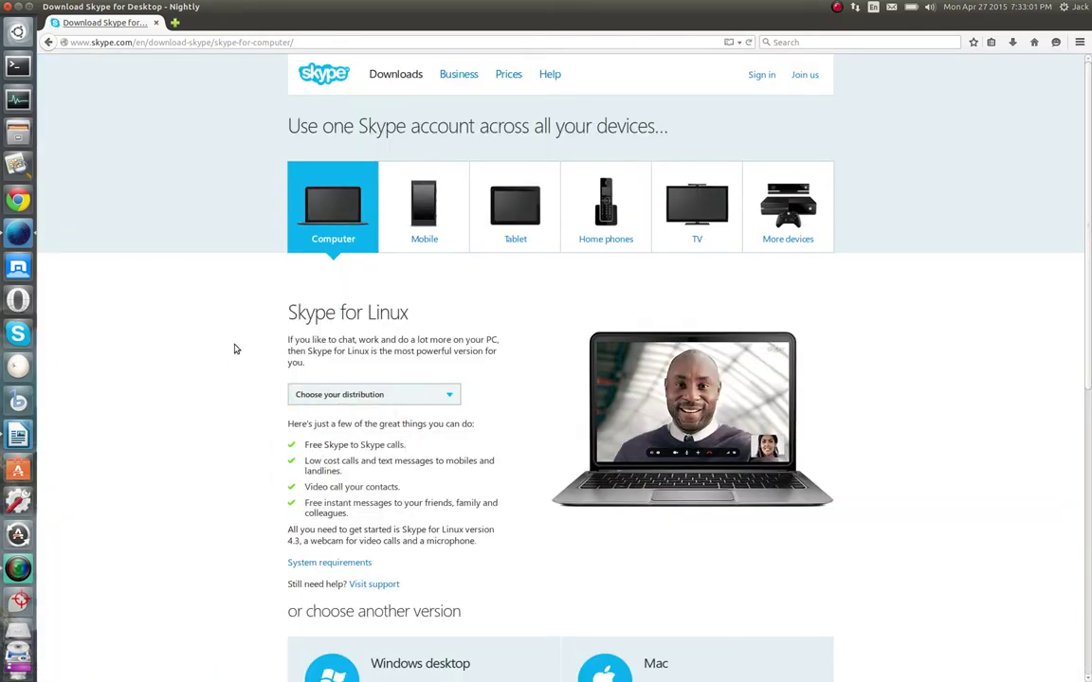
left_click(455, 396)
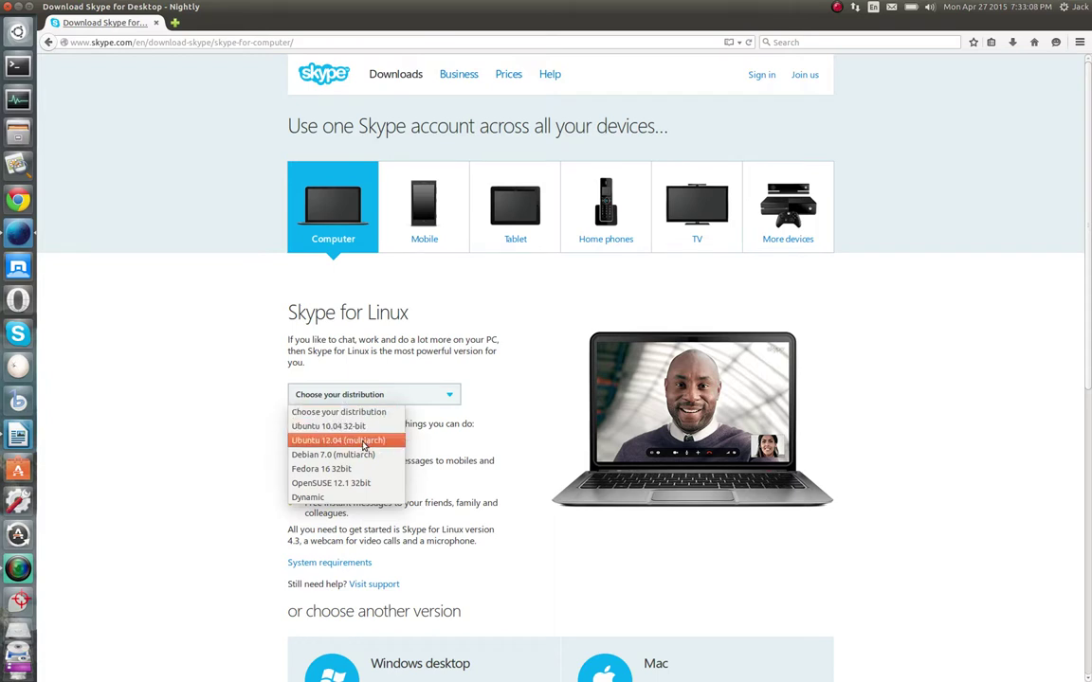
left_click(363, 443)
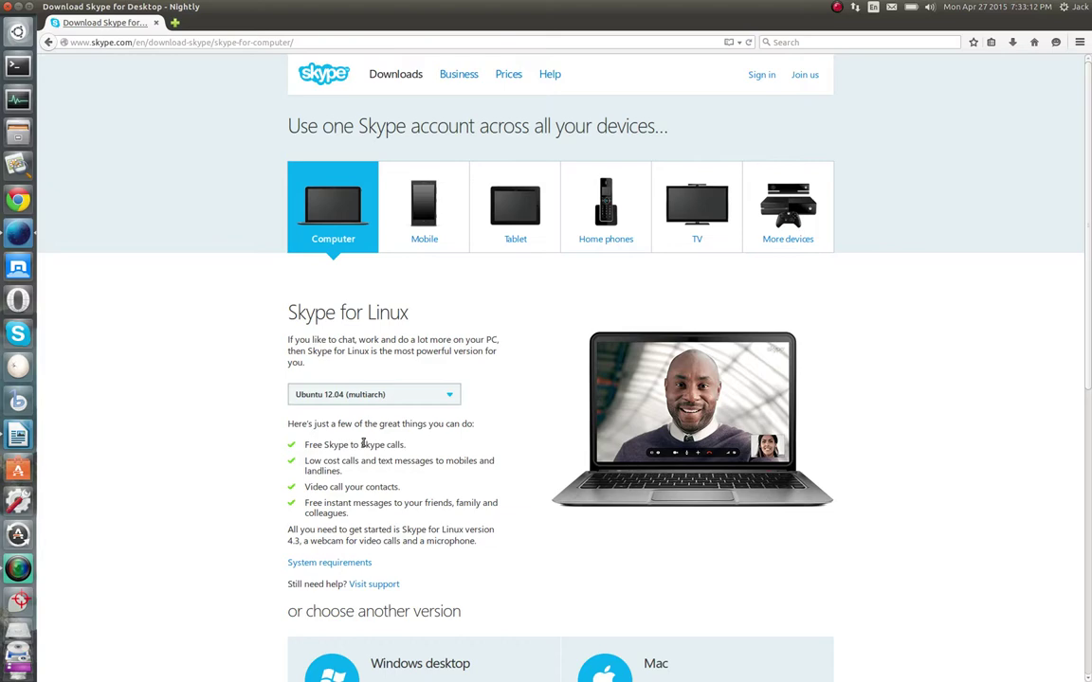
scroll(215, 438, "down", 3)
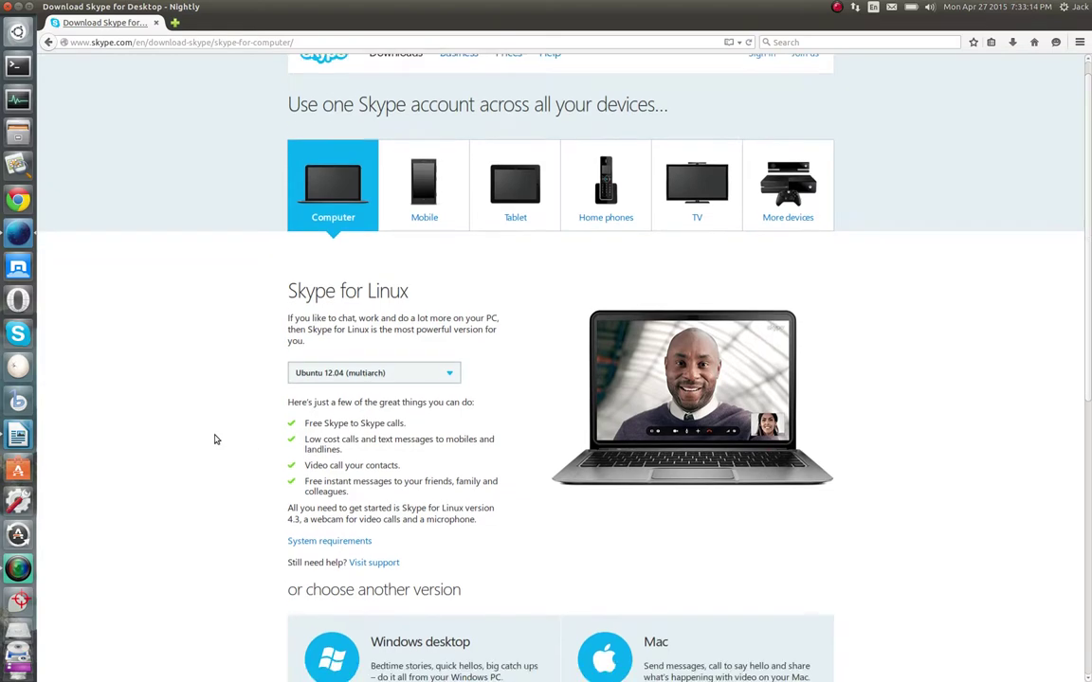
scroll(215, 438, "down", 4)
scroll(215, 439, "up", 6)
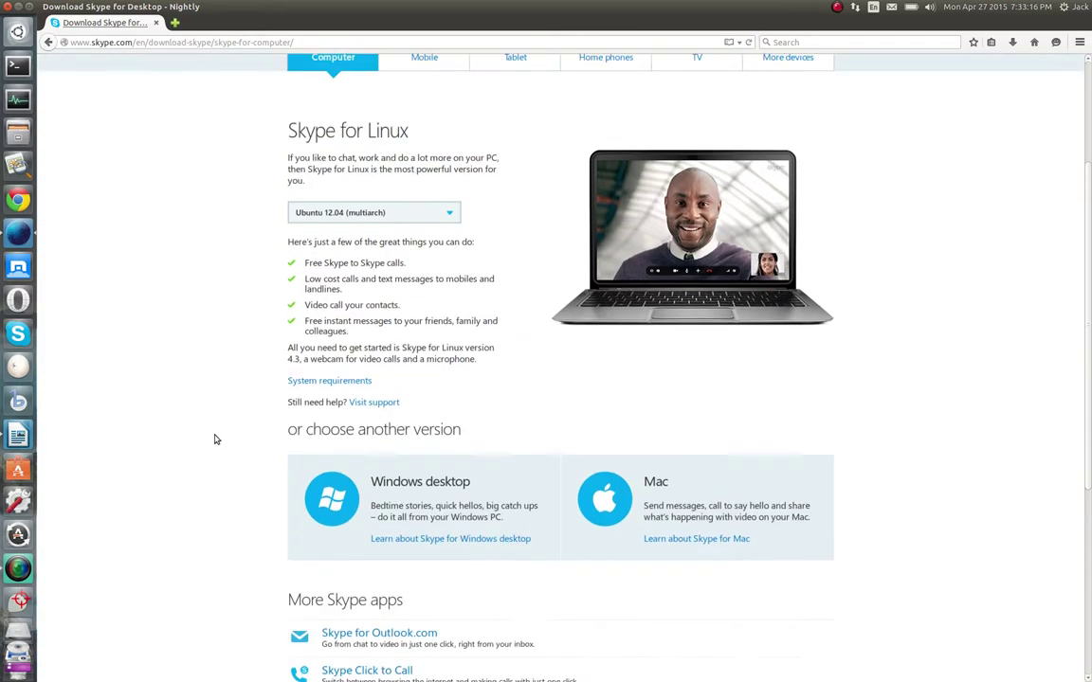
scroll(215, 439, "up", 1)
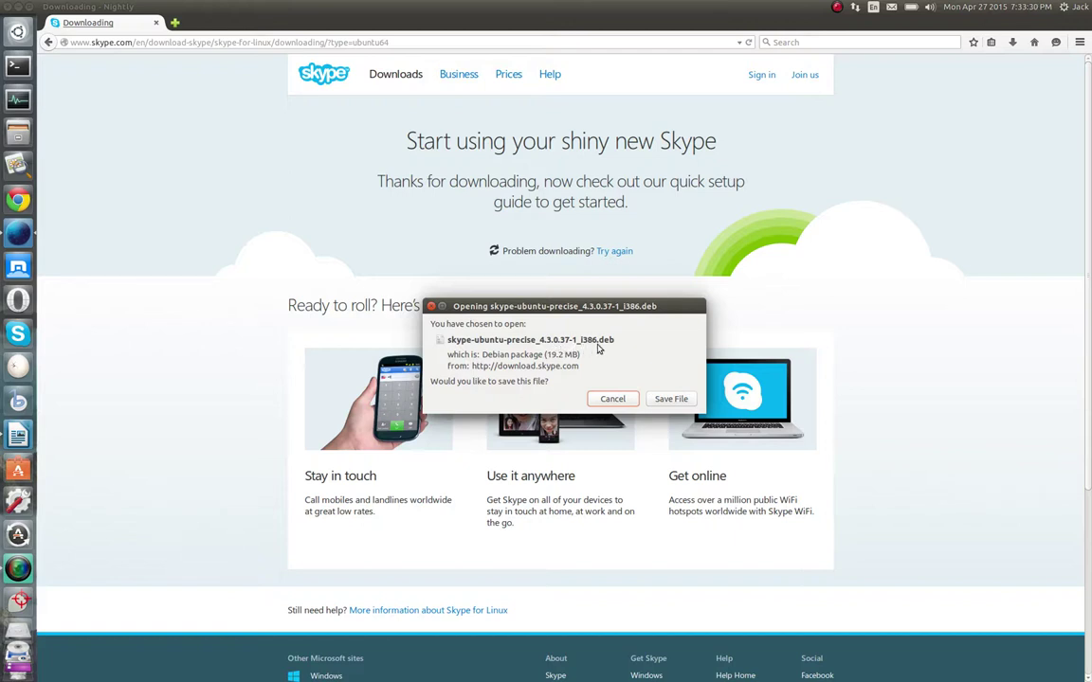
Save the Skype .deb package, confirm it in the Downloads panel, then close Firefox
left_click(669, 400)
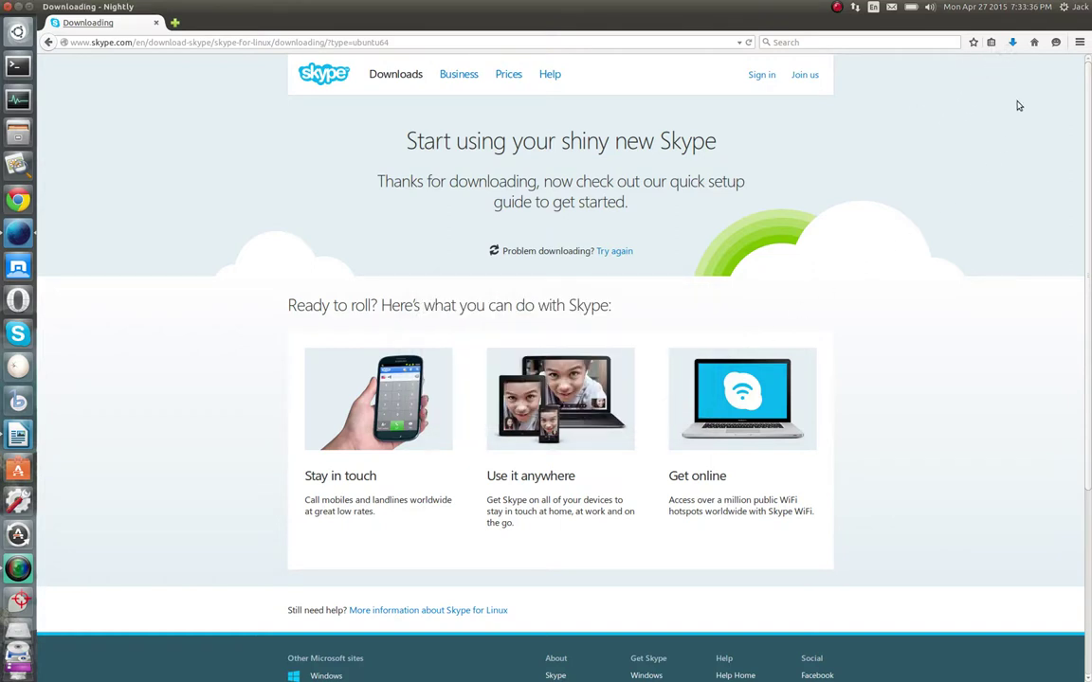
left_click(1012, 43)
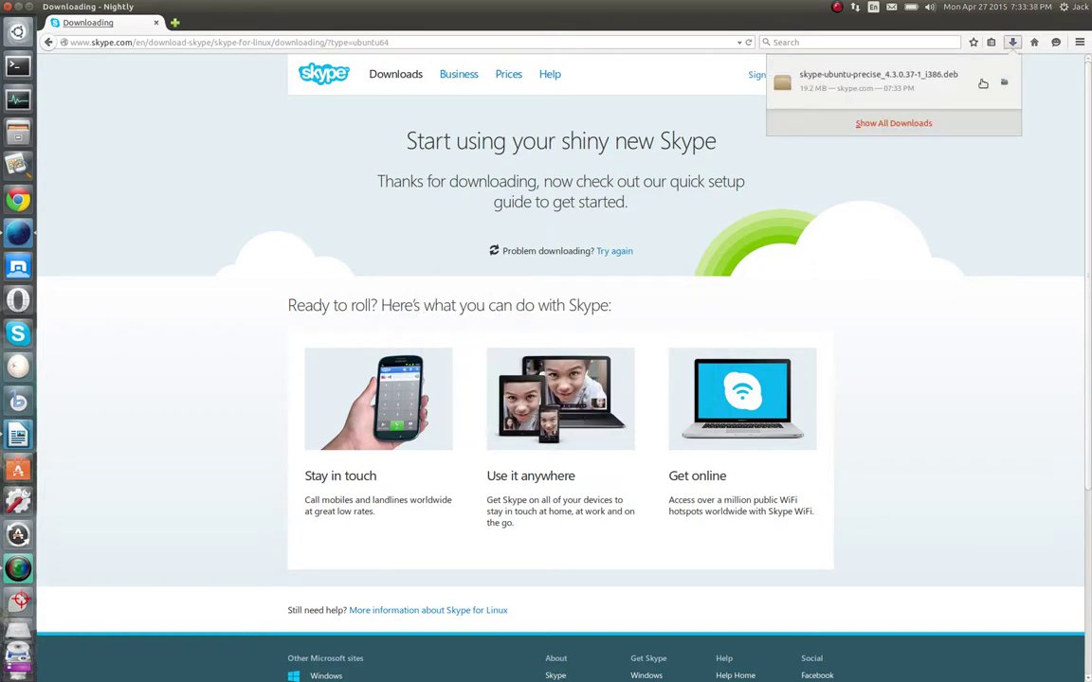
left_click(833, 217)
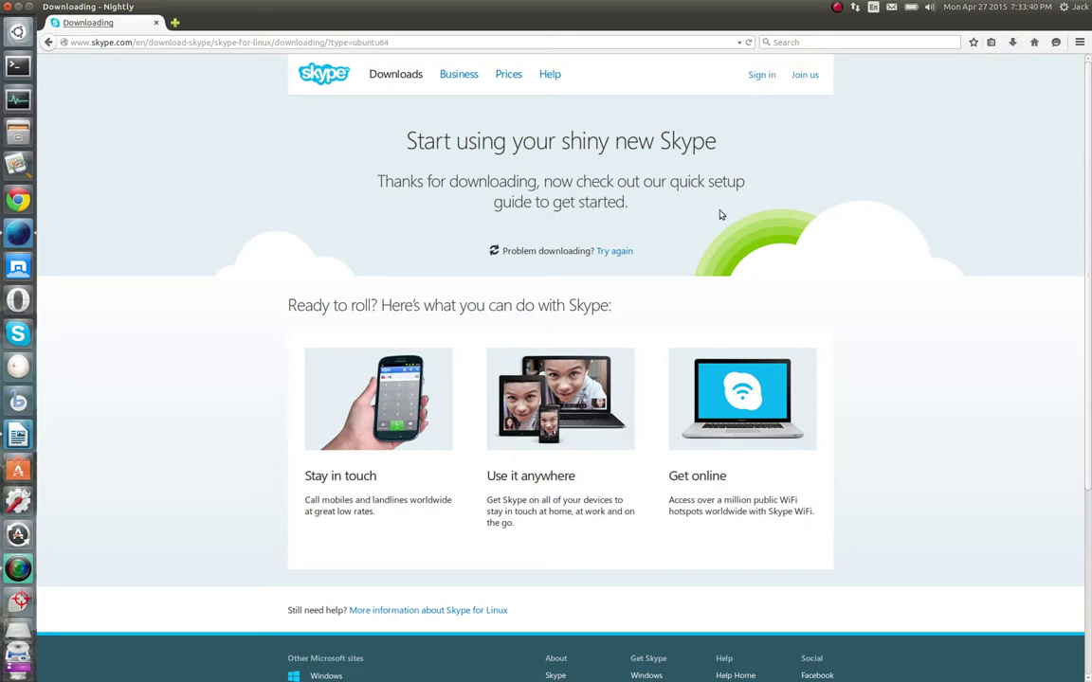
left_click(7, 7)
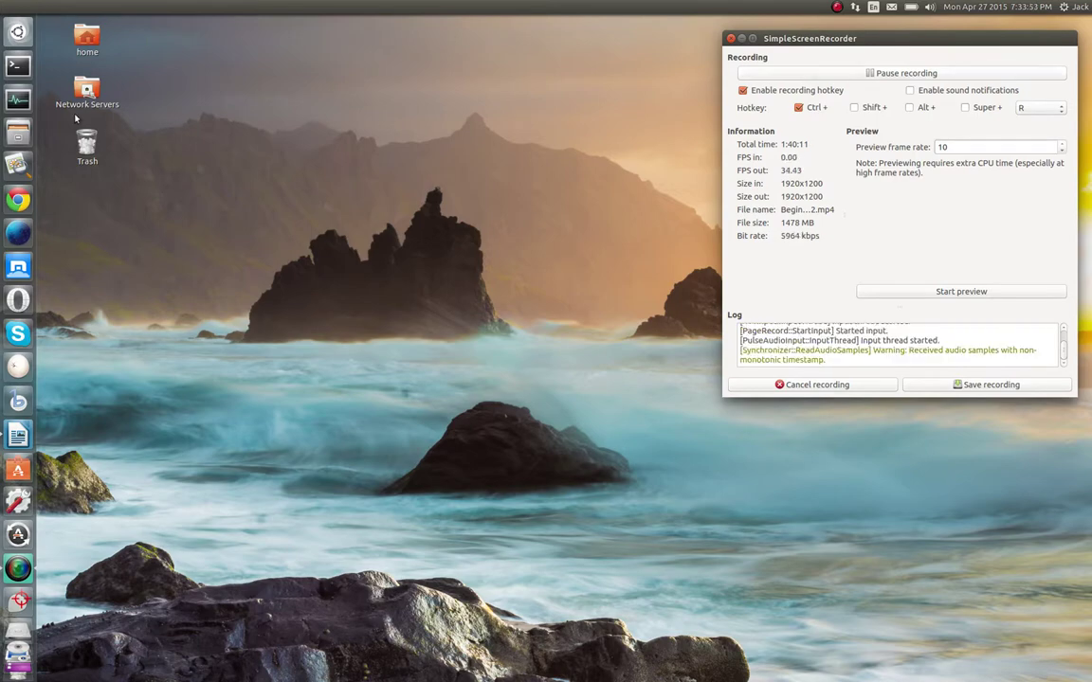
Open the Downloads folder in Files, un-maximize the window, and deselect the Skype .deb file
left_click(17, 135)
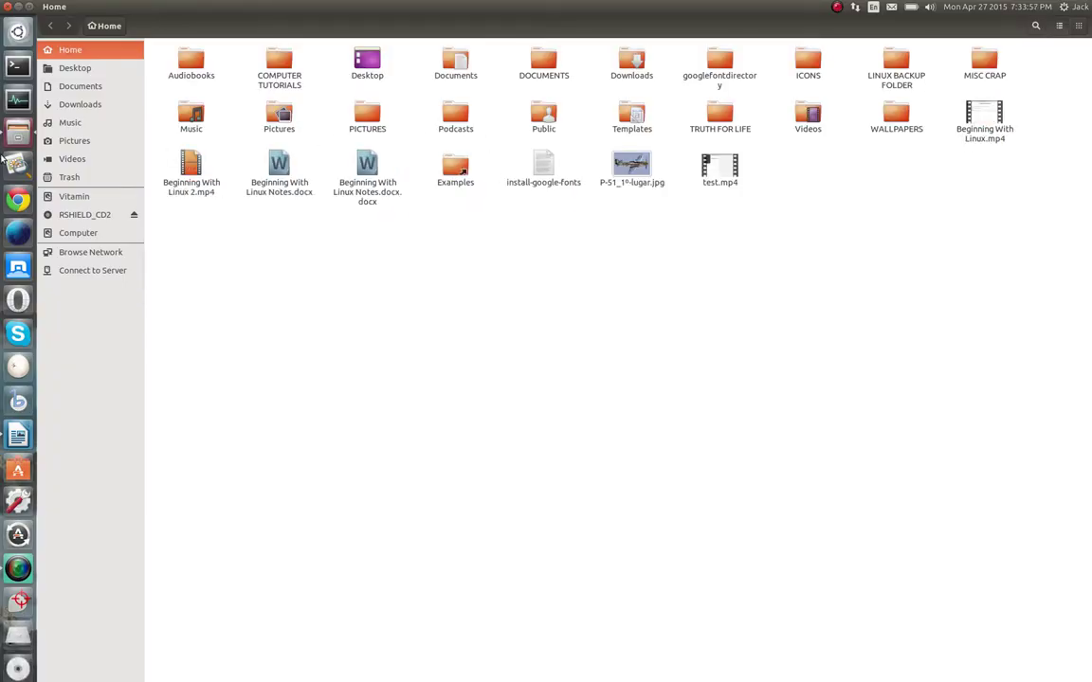
left_click(631, 69)
double_click(632, 71)
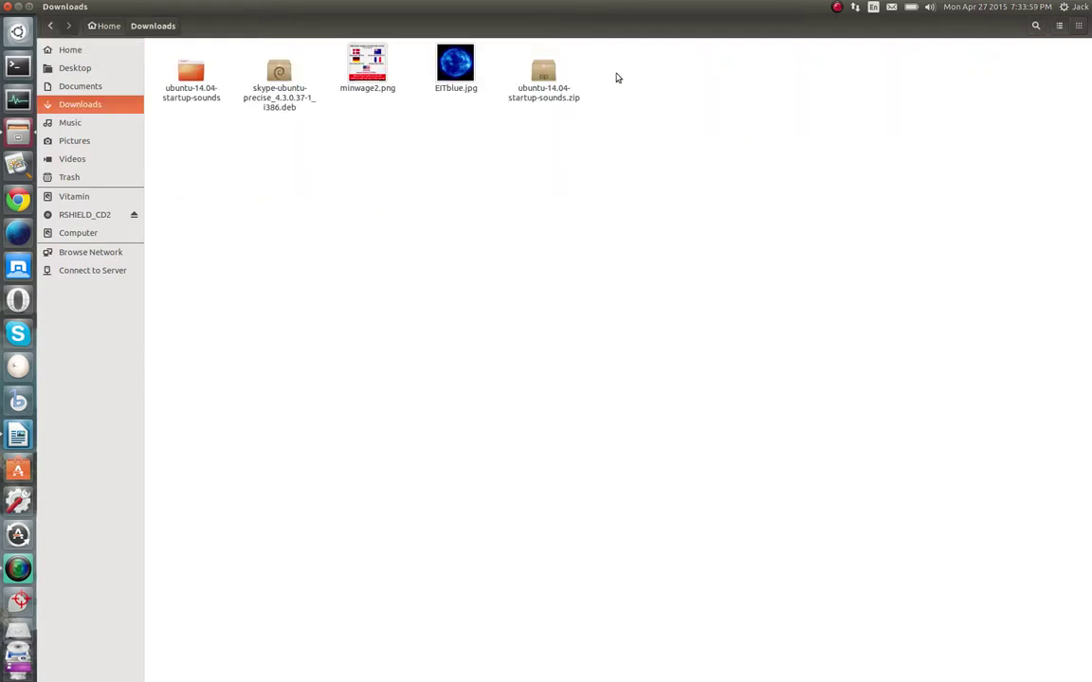
left_click(283, 83)
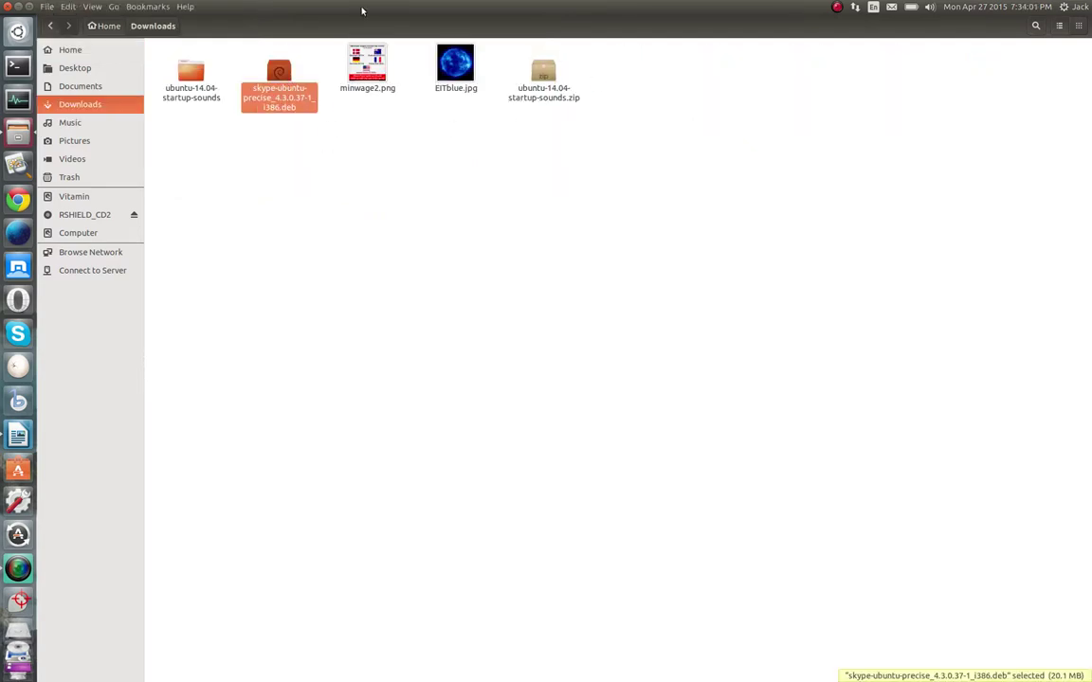
left_click_drag(361, 10, 434, 106)
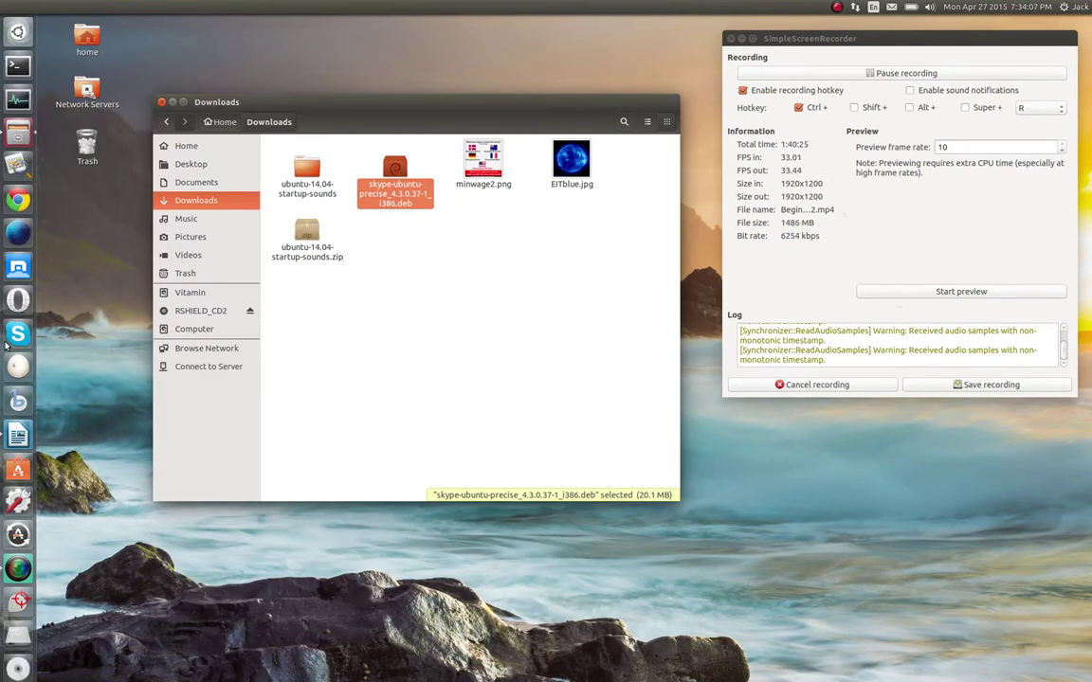
left_click(403, 323)
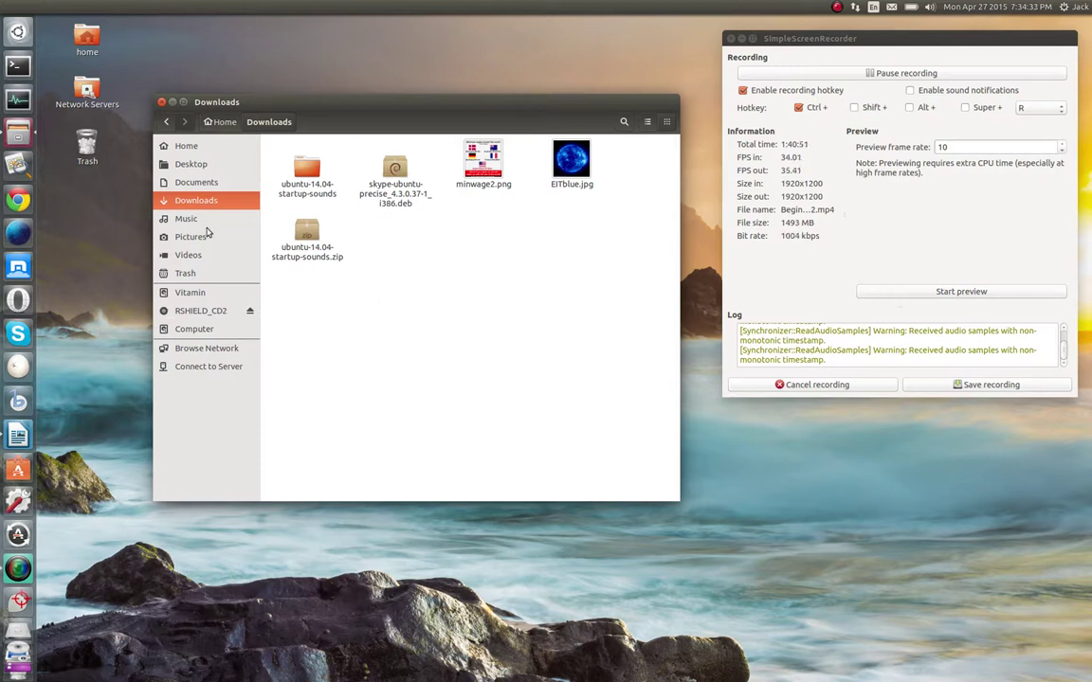
Launch and close Ubuntu Software Center, then close the Downloads folder window
left_click(17, 435)
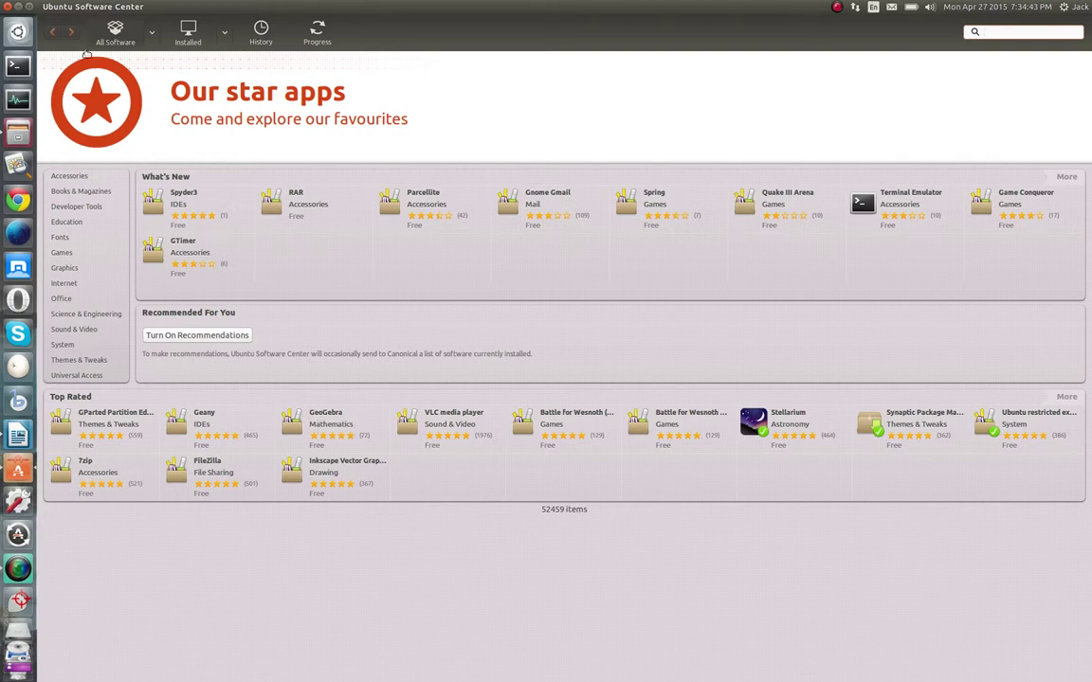
left_click(7, 7)
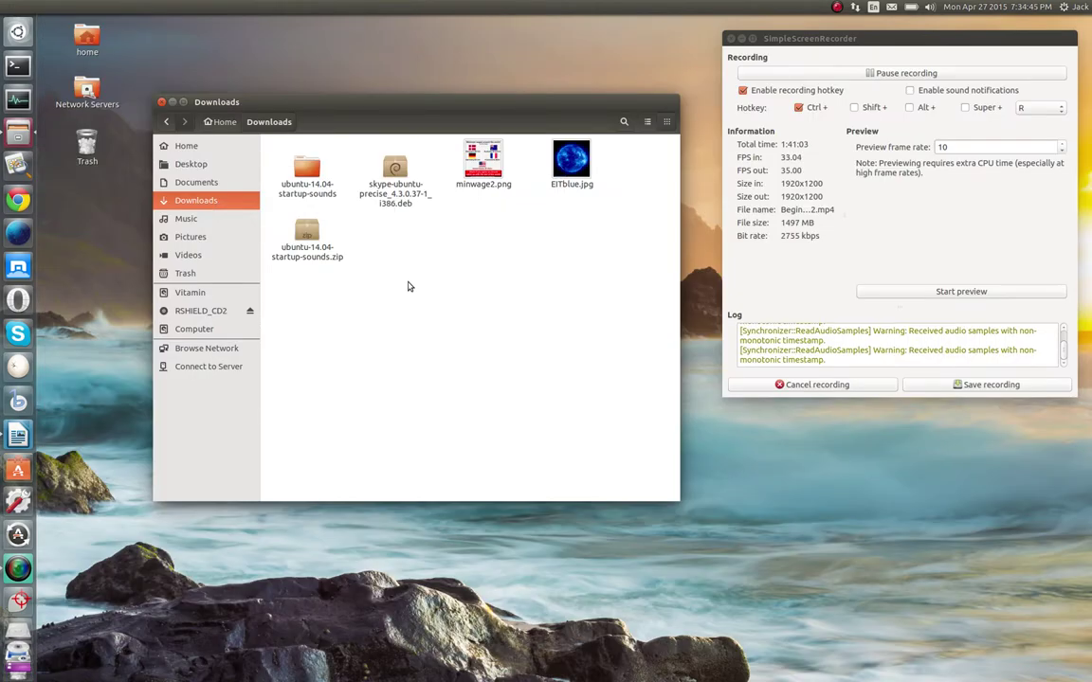
left_click(161, 102)
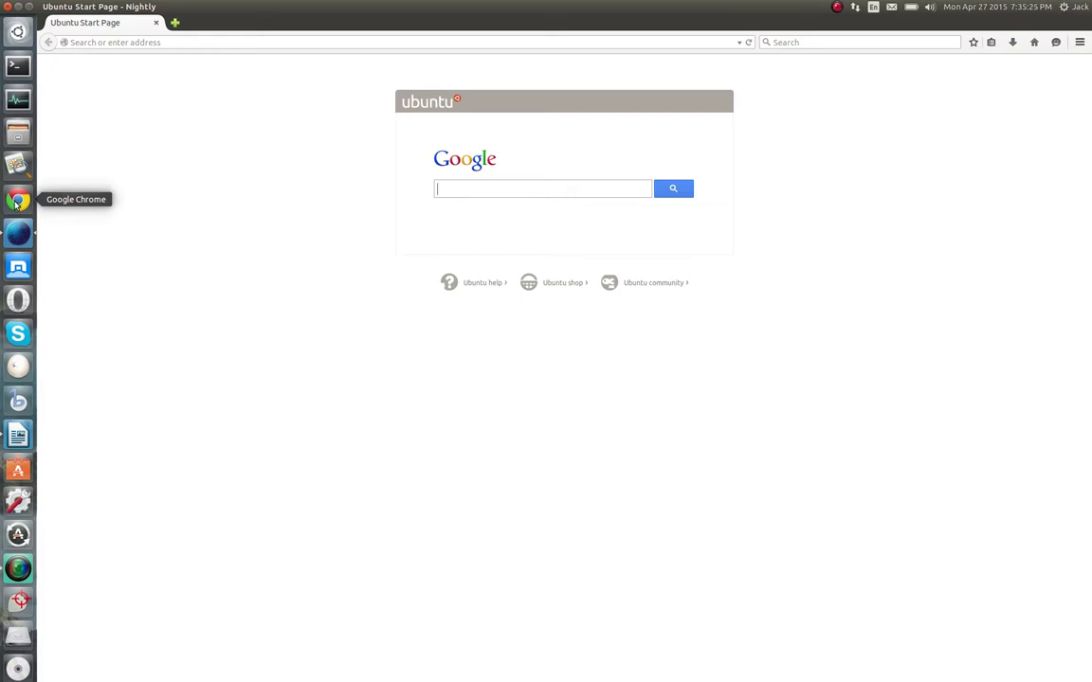
Search Google for chrome4 (typed as chtrome4) from the Firefox Nightly address bar
left_click(181, 42)
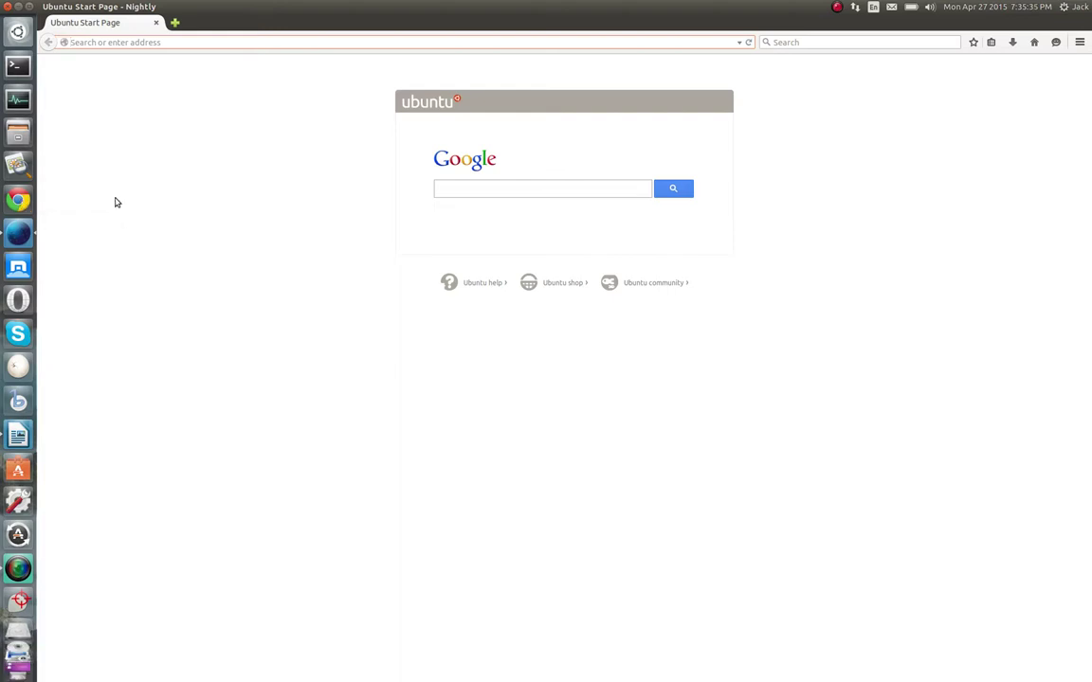
left_click(180, 42)
type("chtrome4")
key("Return")
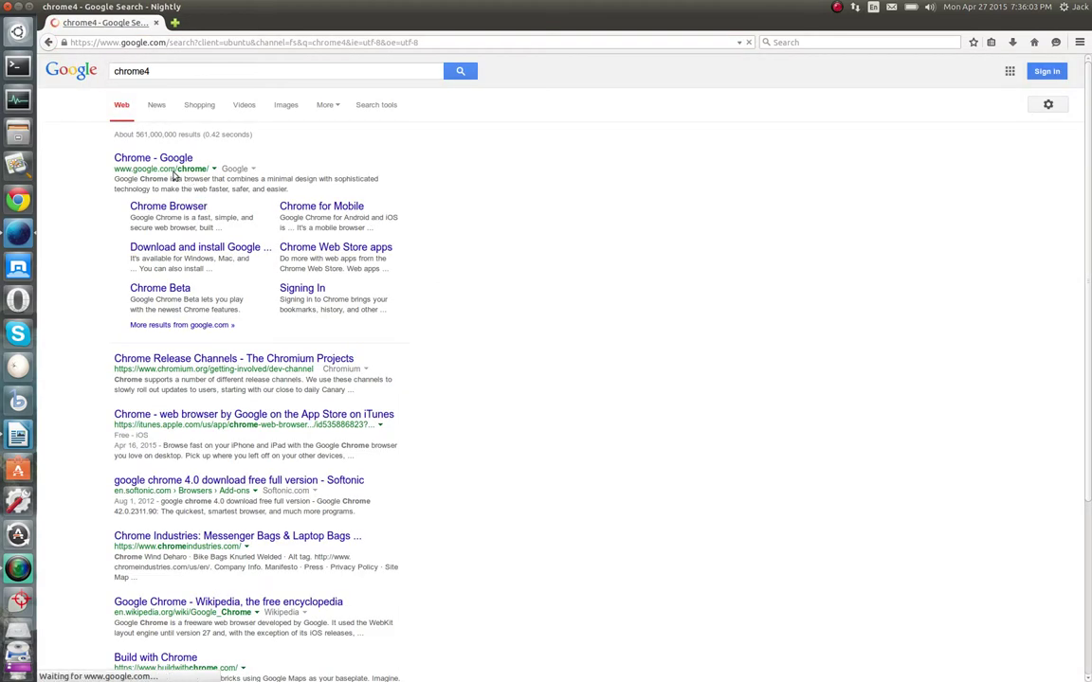
Open the 'Chrome - Google' result and go to Chrome's download page for personal computers
left_click(156, 174)
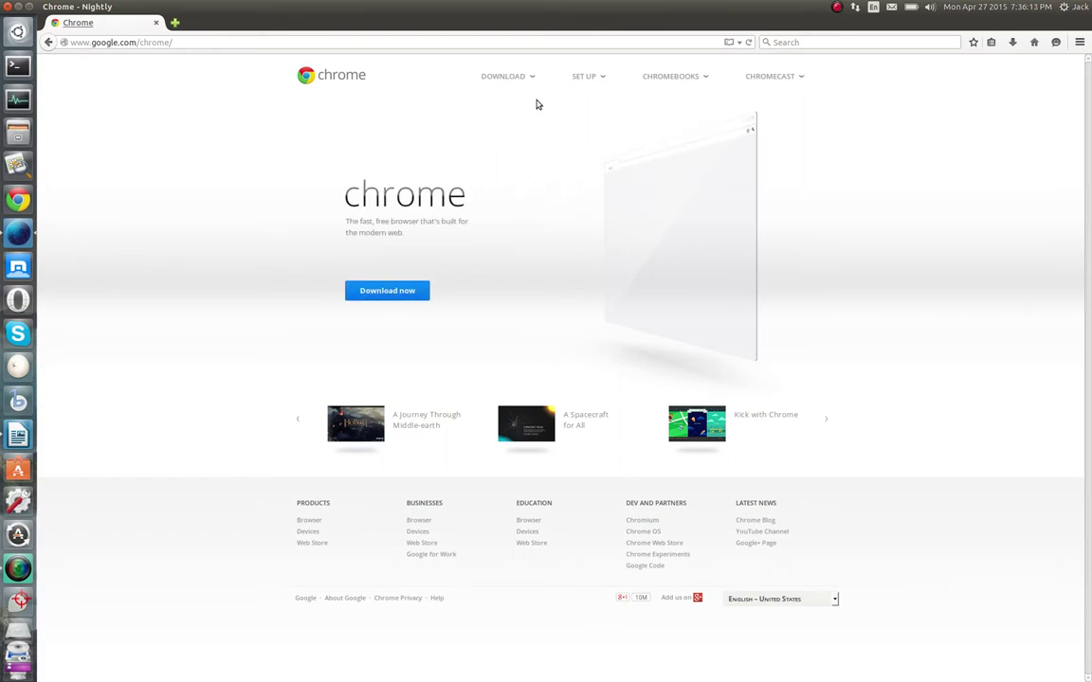
mouse_move(530, 76)
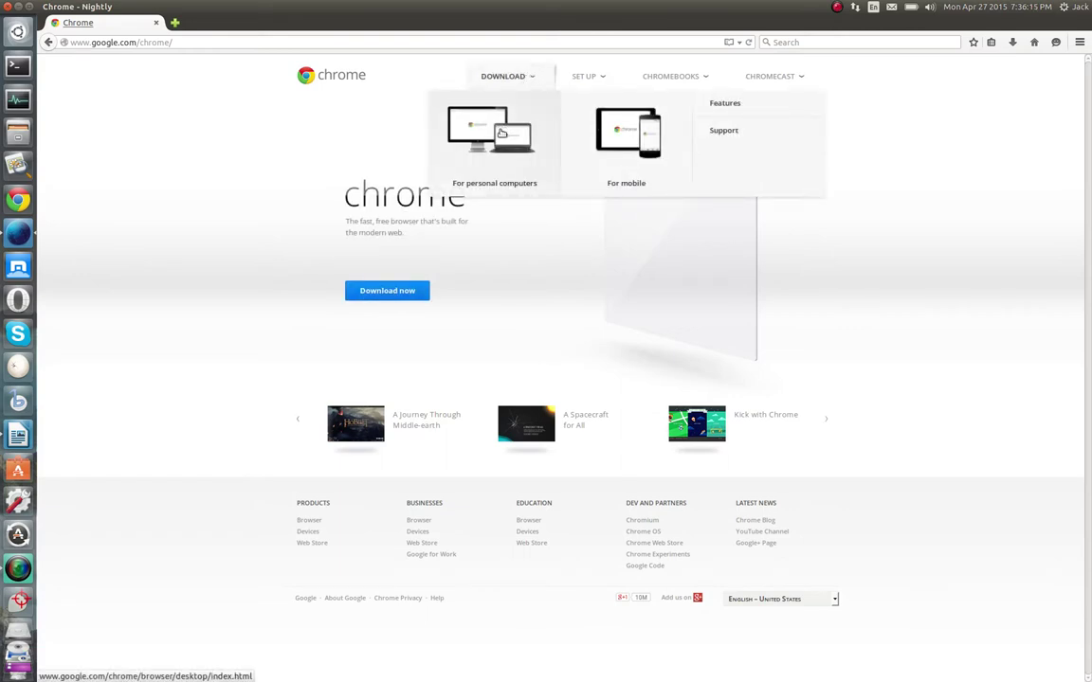
left_click(502, 132)
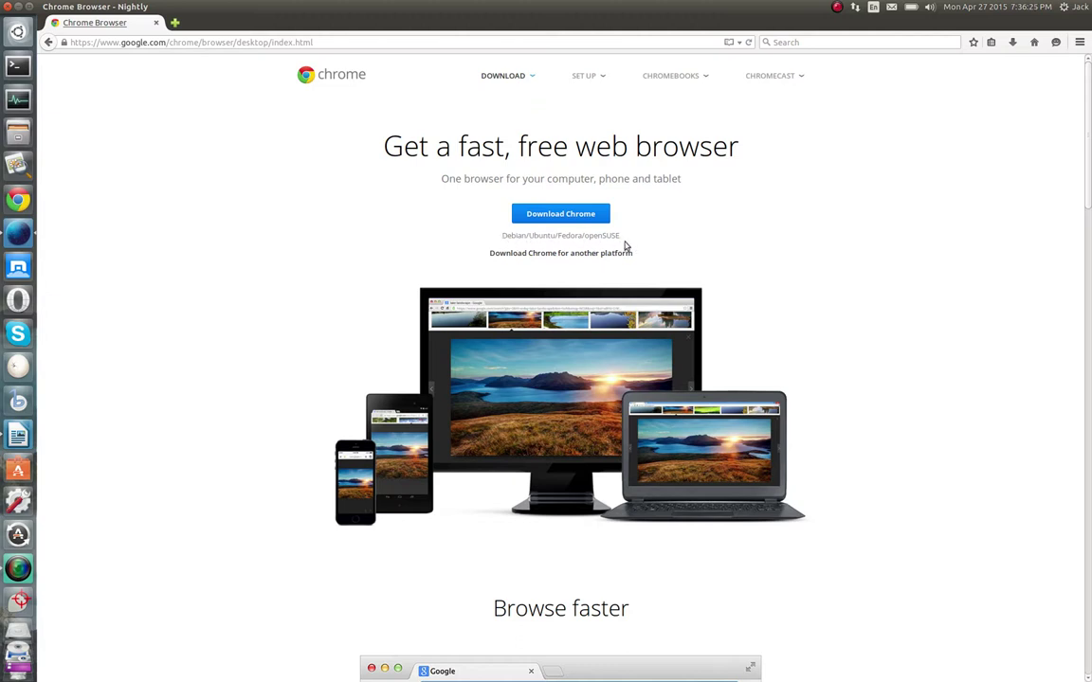
scroll(475, 385, "down", 1)
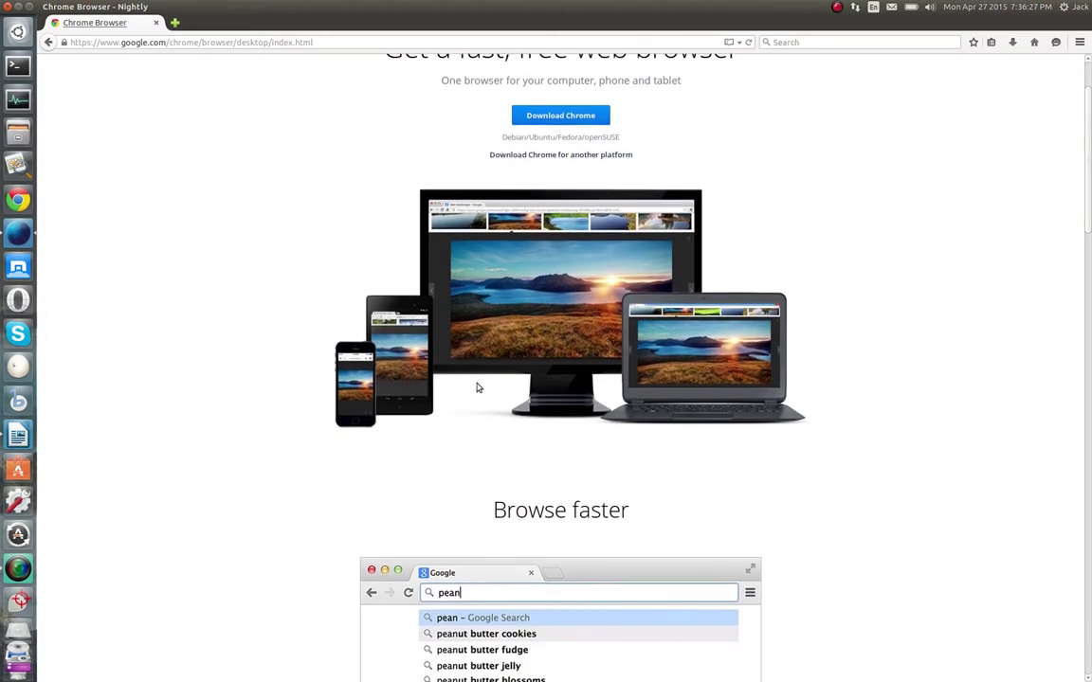
scroll(477, 387, "up", 1)
Select the 64 bit .deb Chrome package, dismiss the download dialog and close Firefox Nightly
left_click(555, 214)
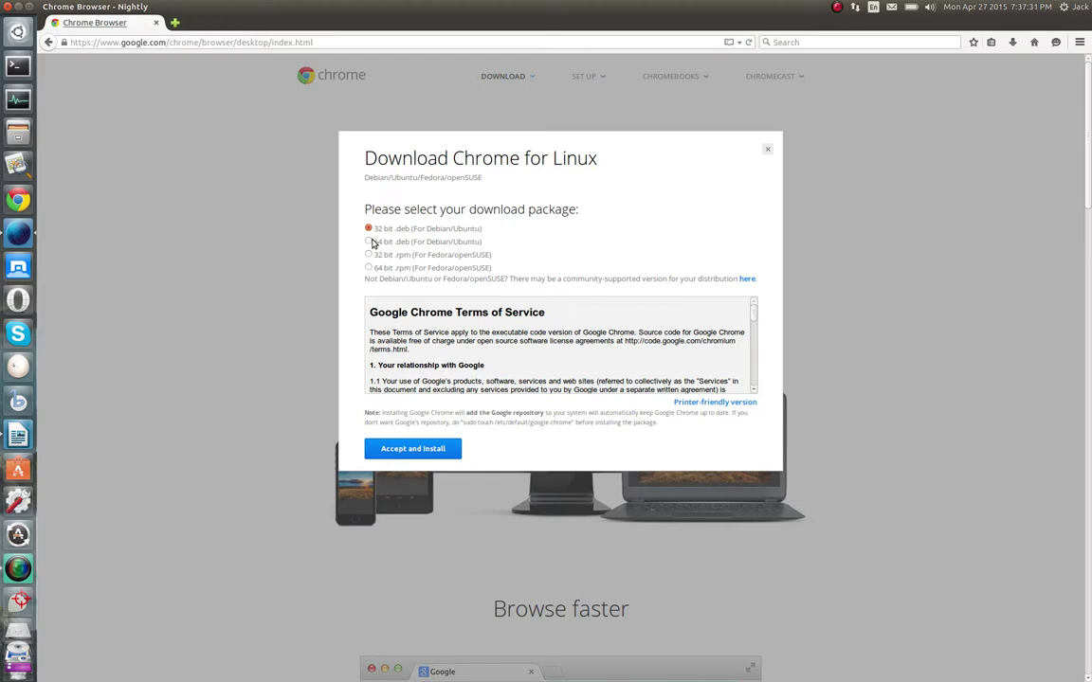
left_click(369, 242)
left_click(766, 148)
left_click(155, 21)
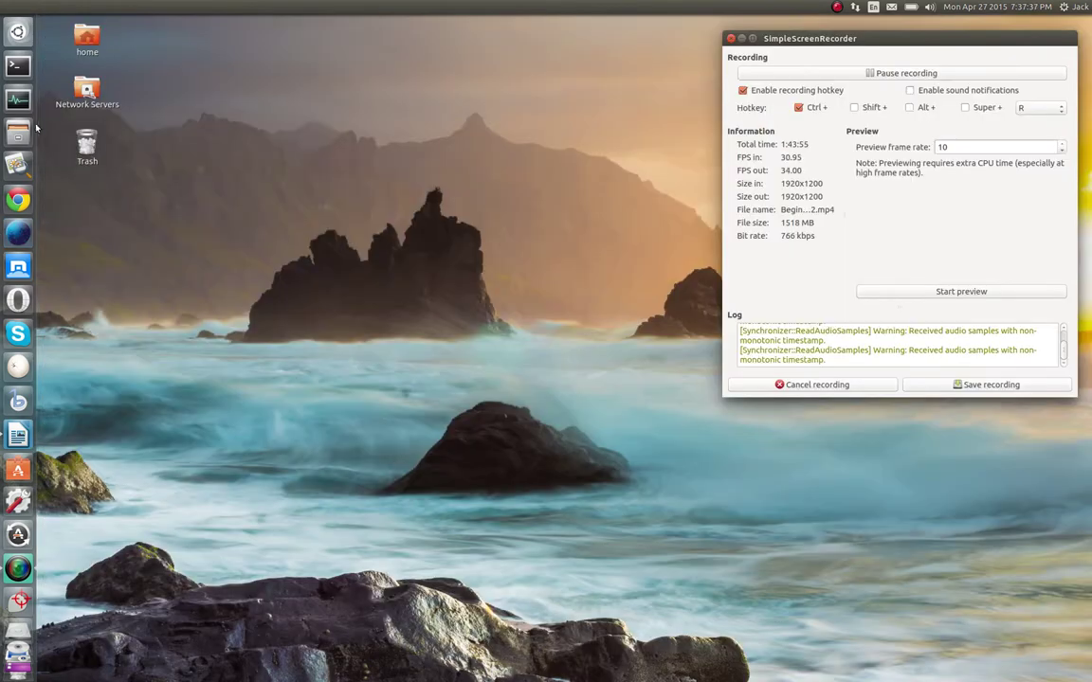
left_click(17, 133)
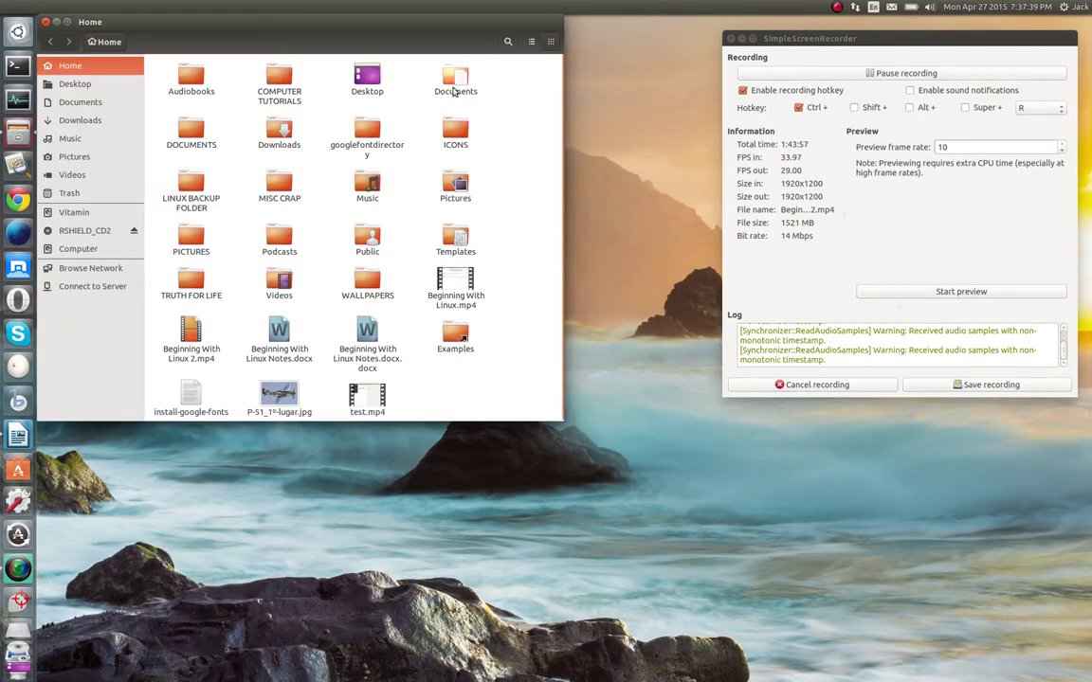
double_click(289, 152)
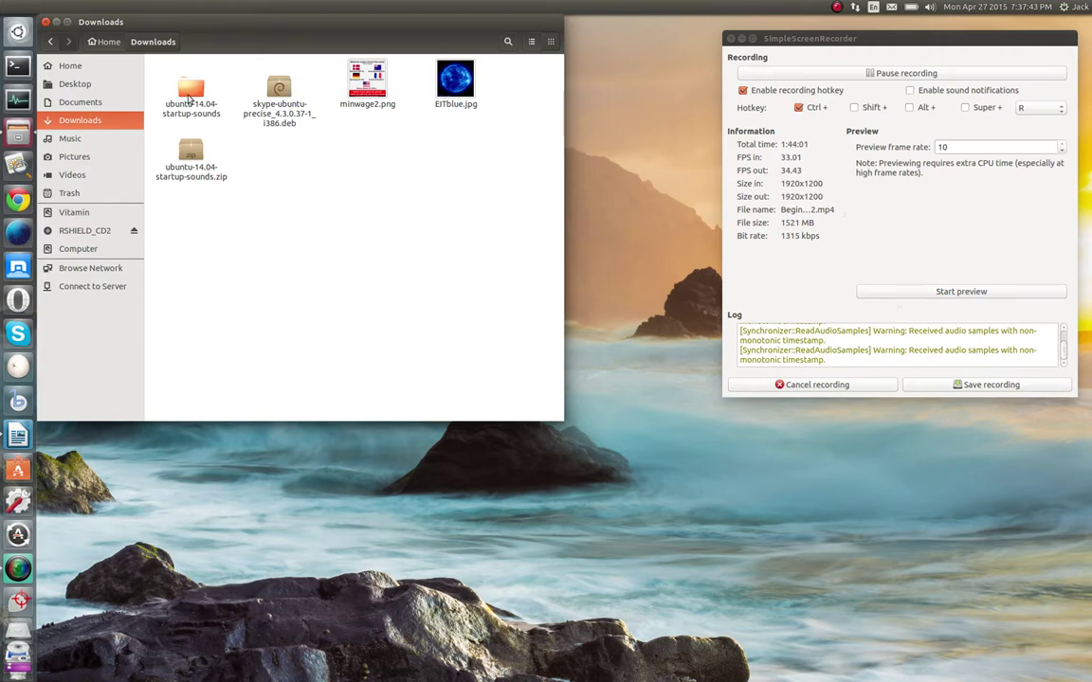
left_click(45, 20)
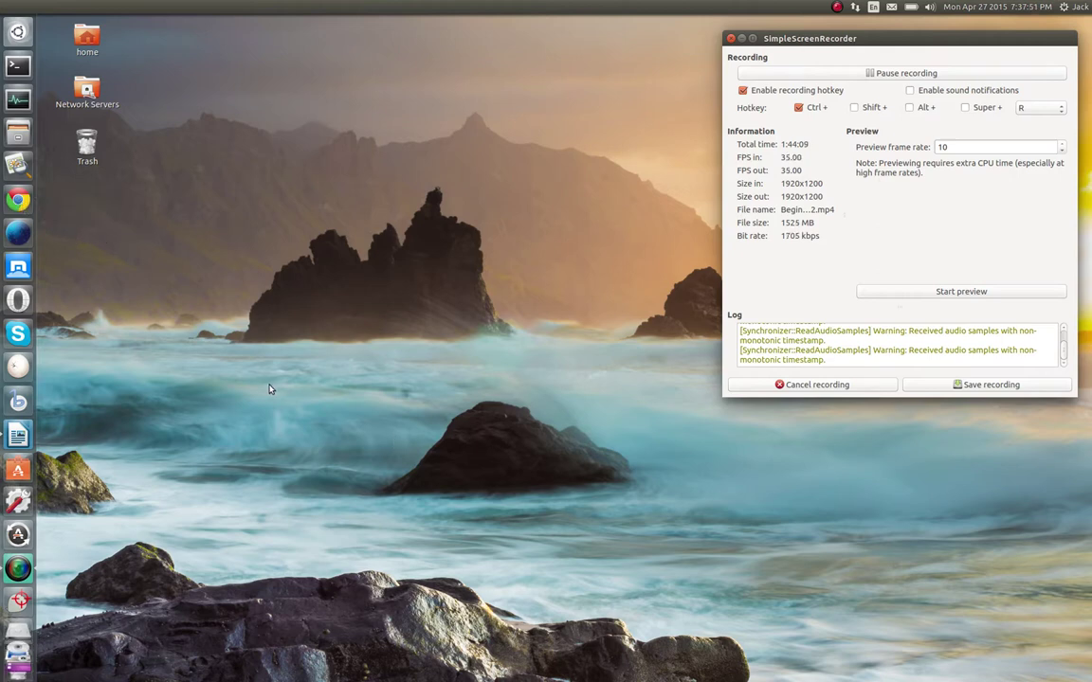
left_click(248, 345)
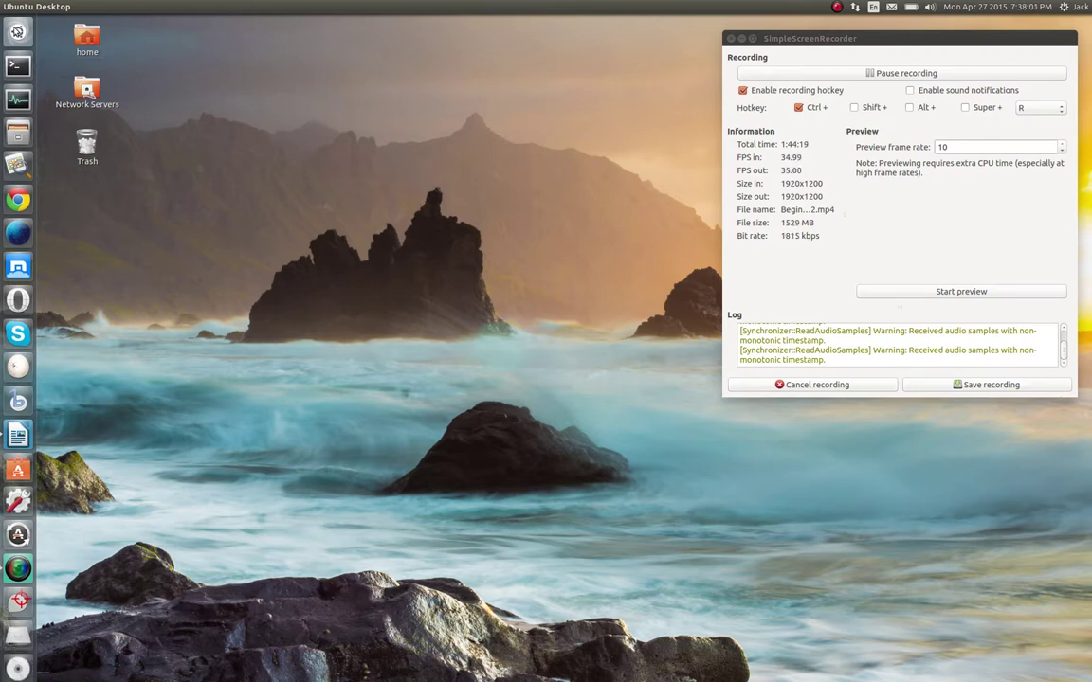
key("super")
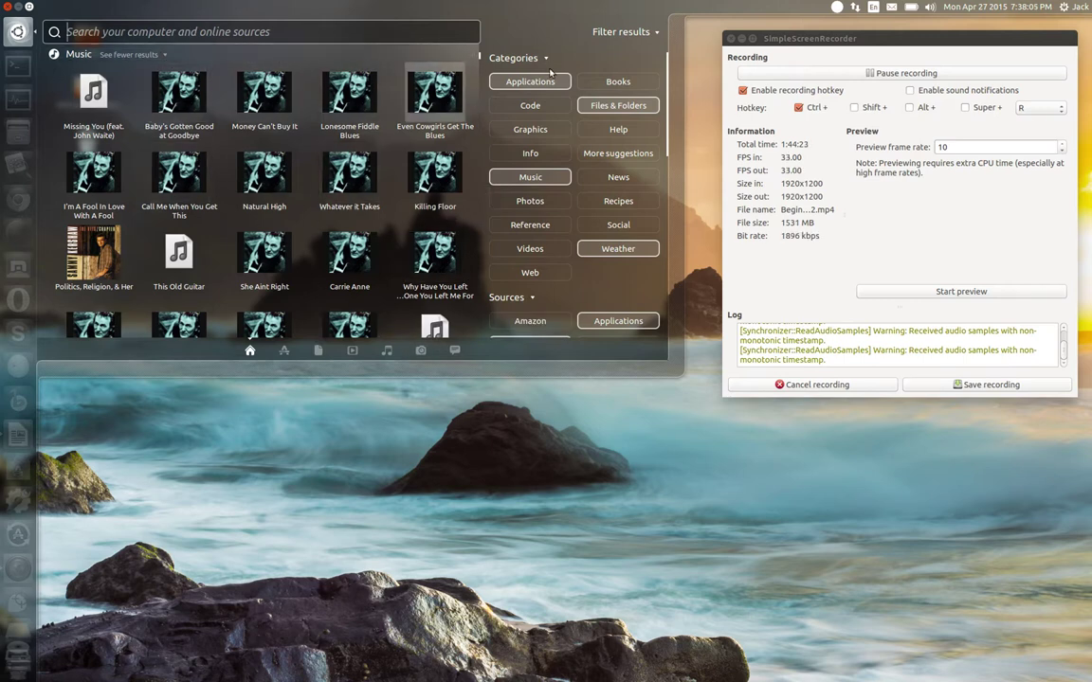
left_click(621, 32)
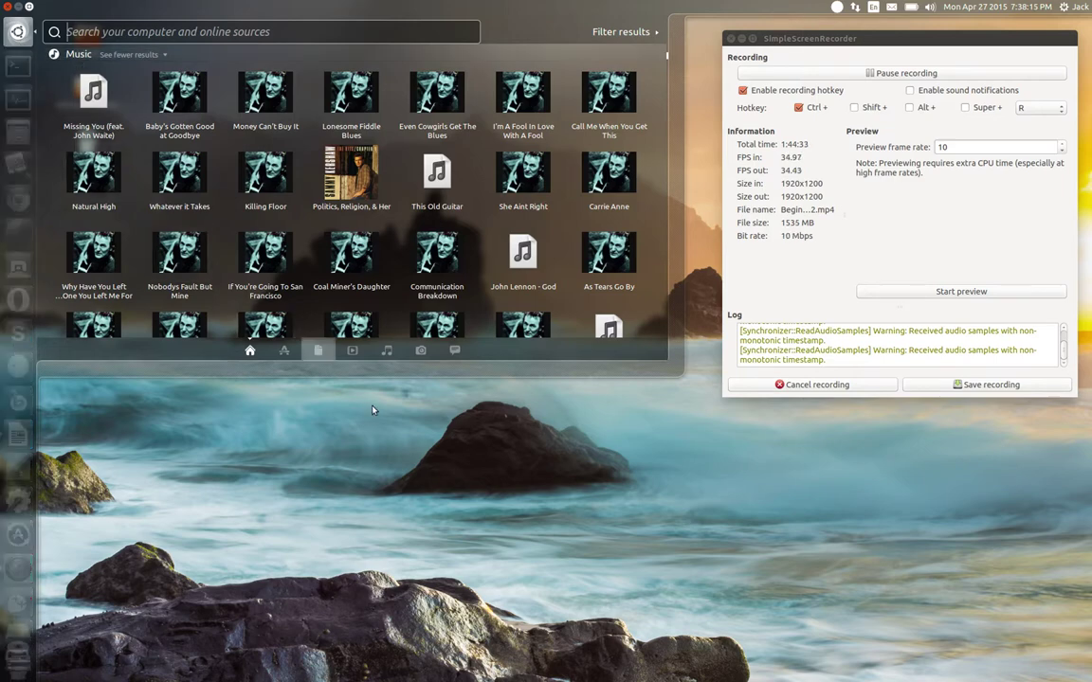
left_click(375, 429)
key("super")
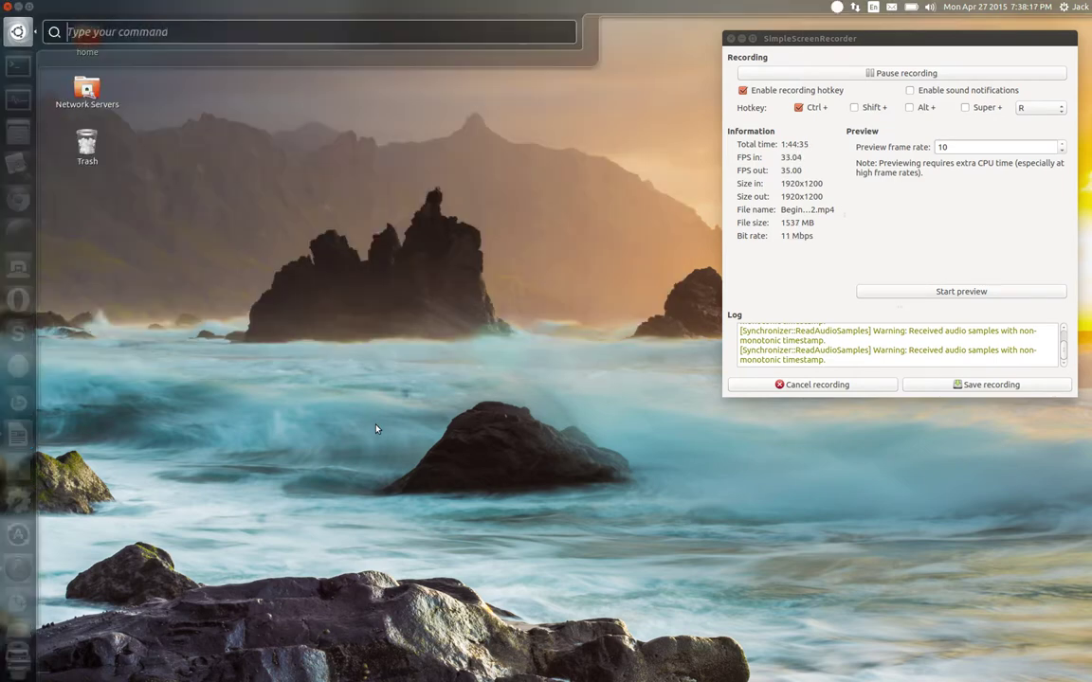
key("Escape")
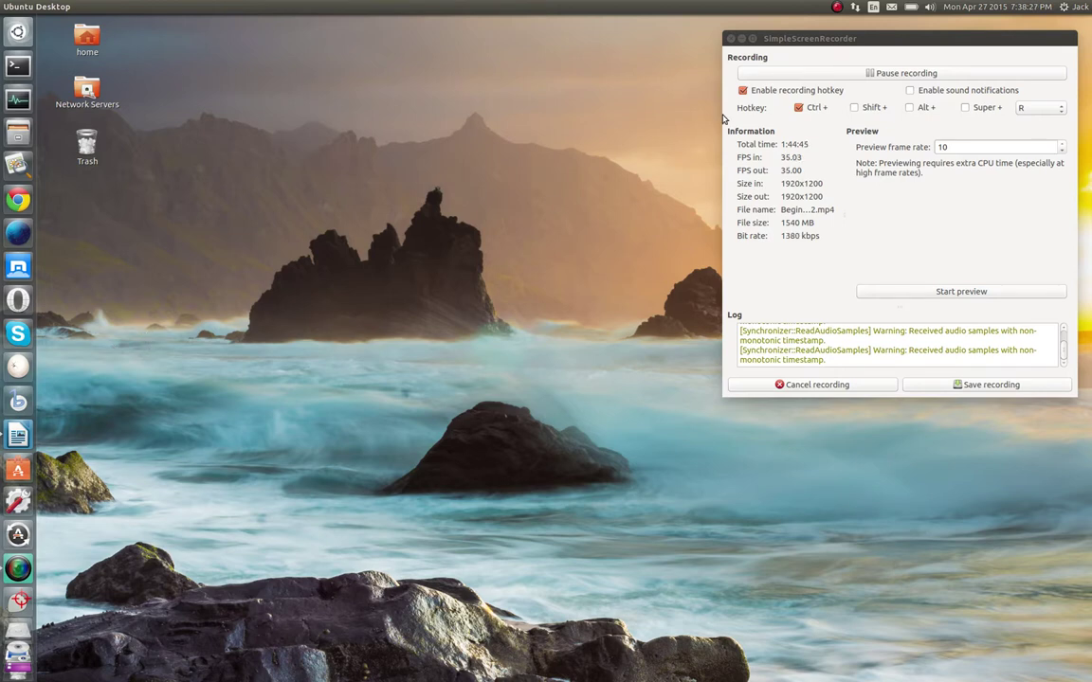
Open and dismiss the system menu and the desktop context menu without choosing anything
left_click(1079, 7)
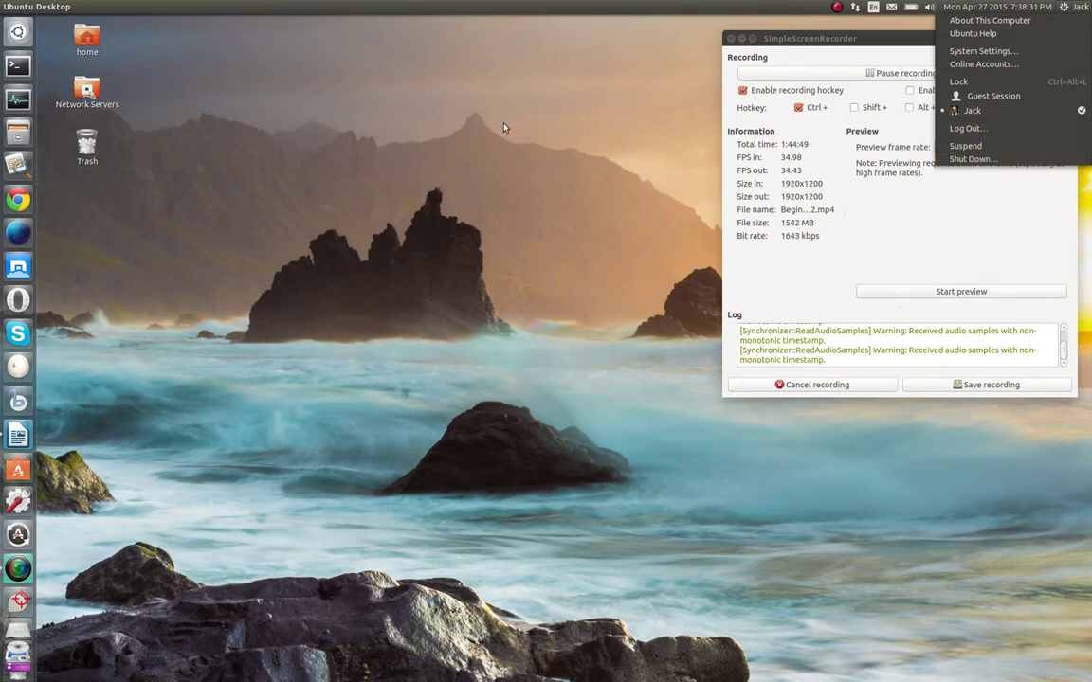
left_click(453, 110)
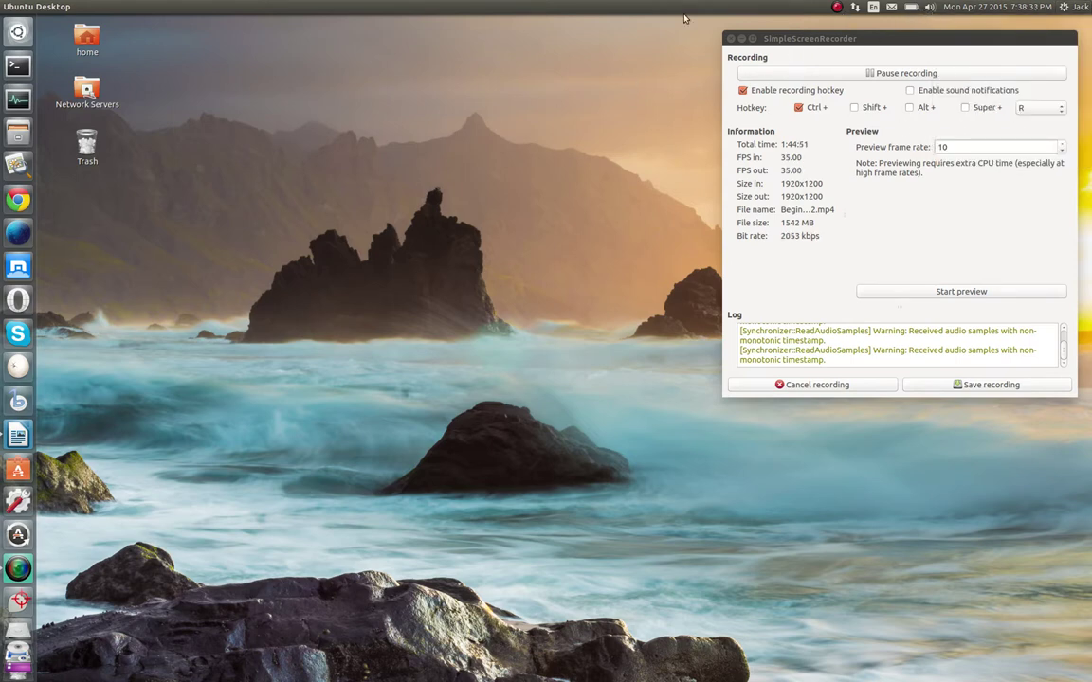
right_click(359, 194)
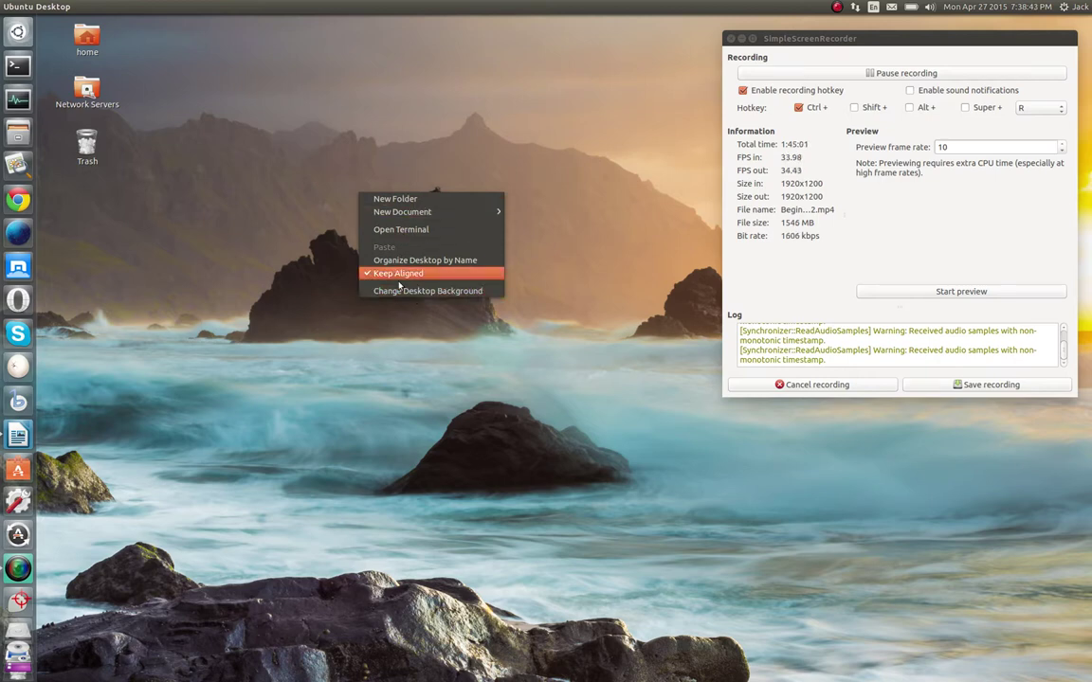
left_click(311, 401)
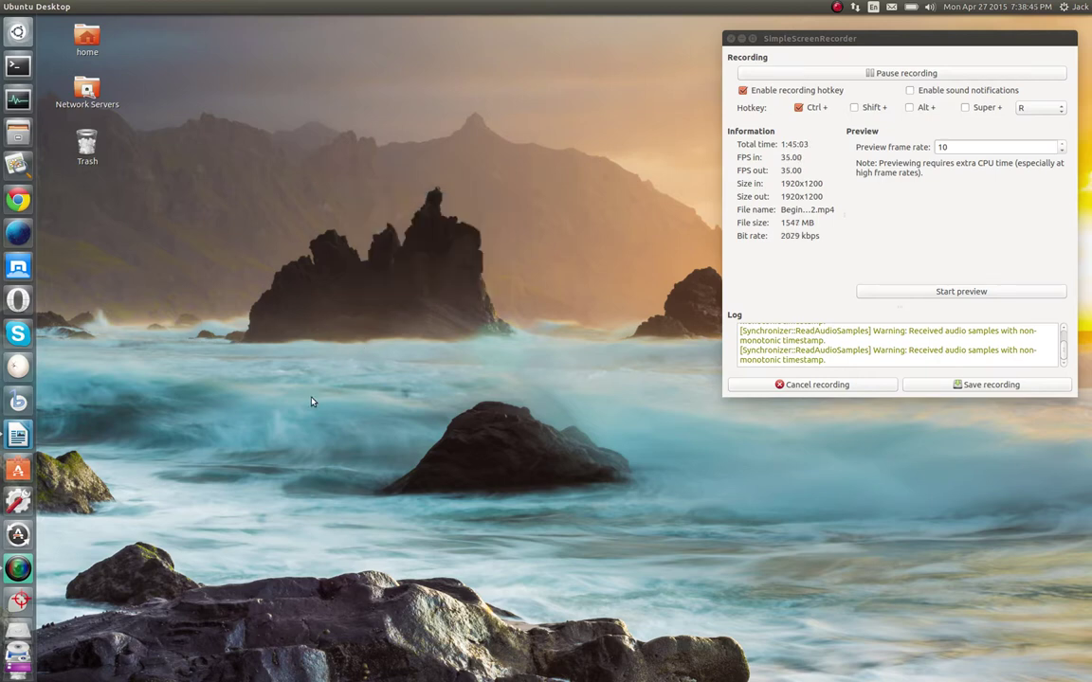
Hide the SimpleScreenRecorder window, then bring it back from the launcher
scroll(18, 578, "down", 2)
left_click(729, 38)
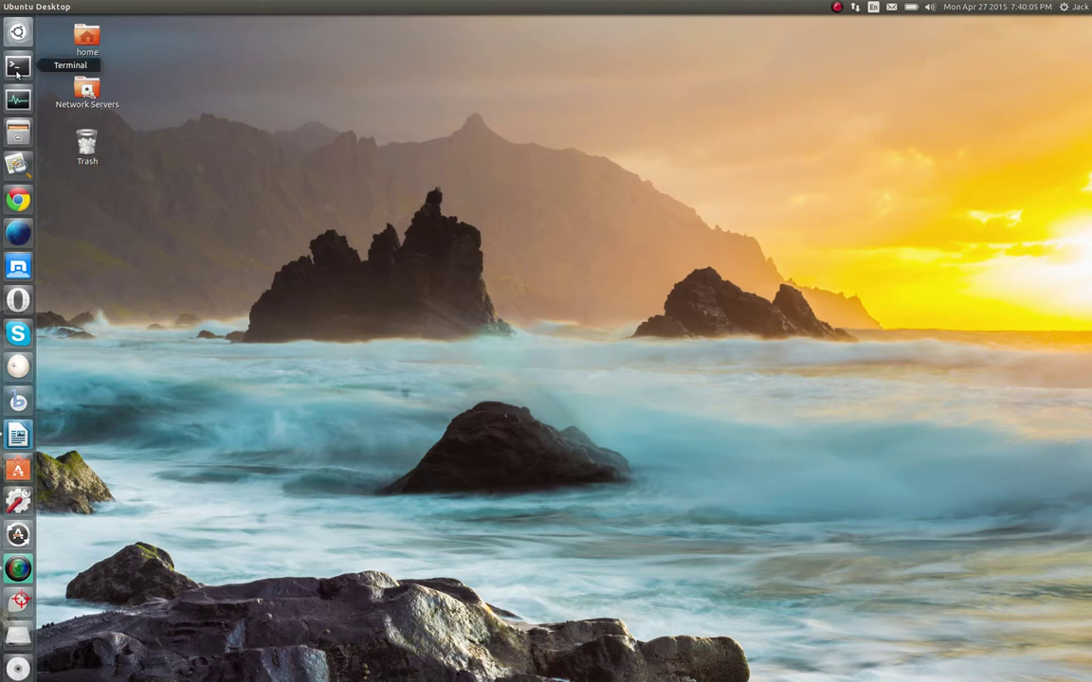
left_click(18, 570)
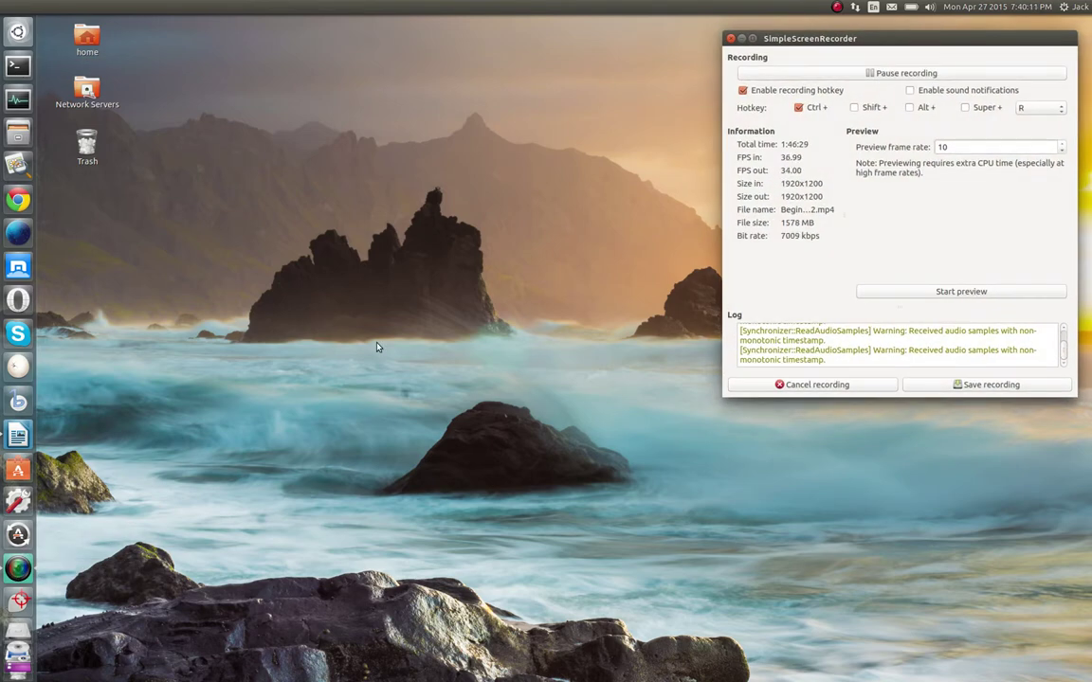